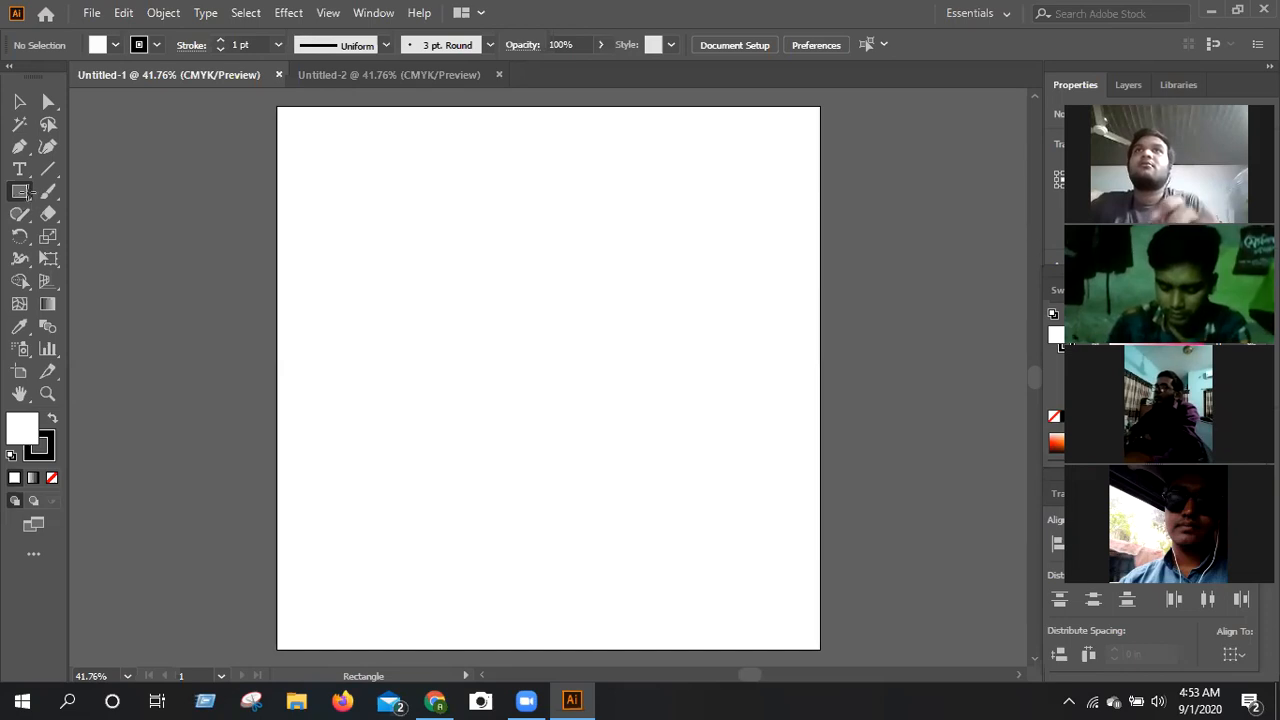
Create a rectangle 3.2 in wide and 2 in high in the upper middle of the artboard.
click(442, 253)
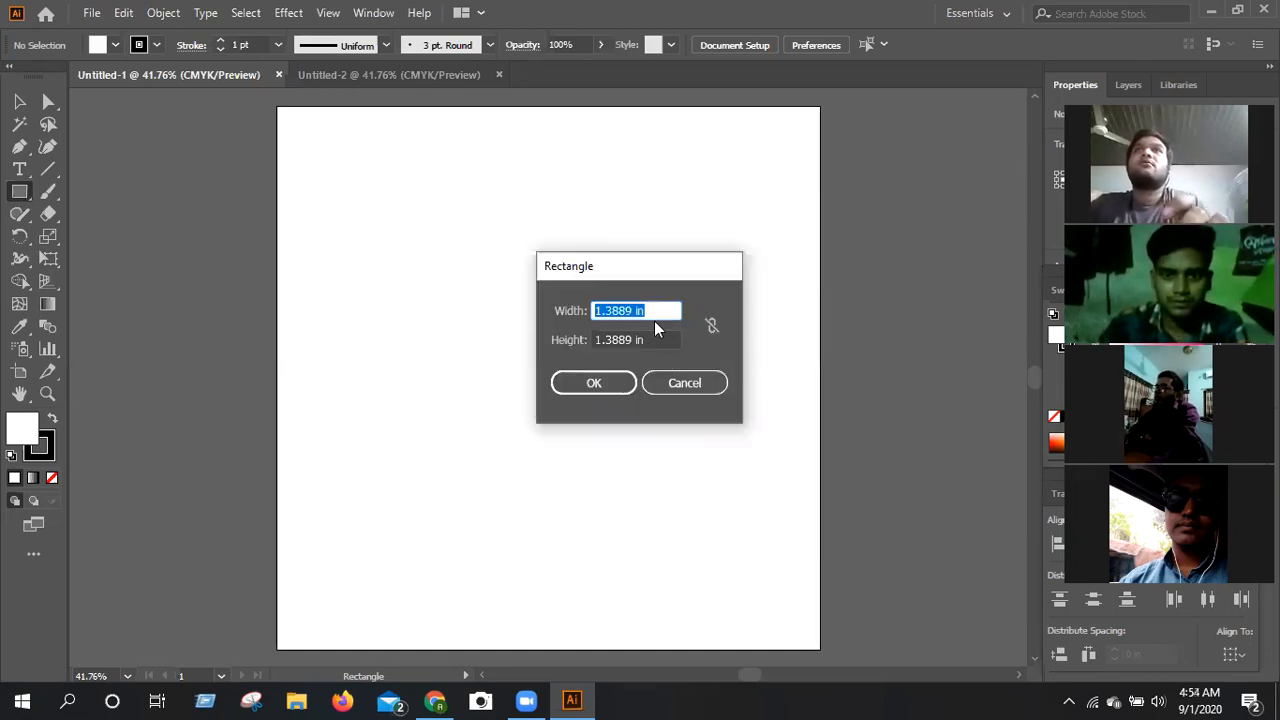
key(BackSpace)
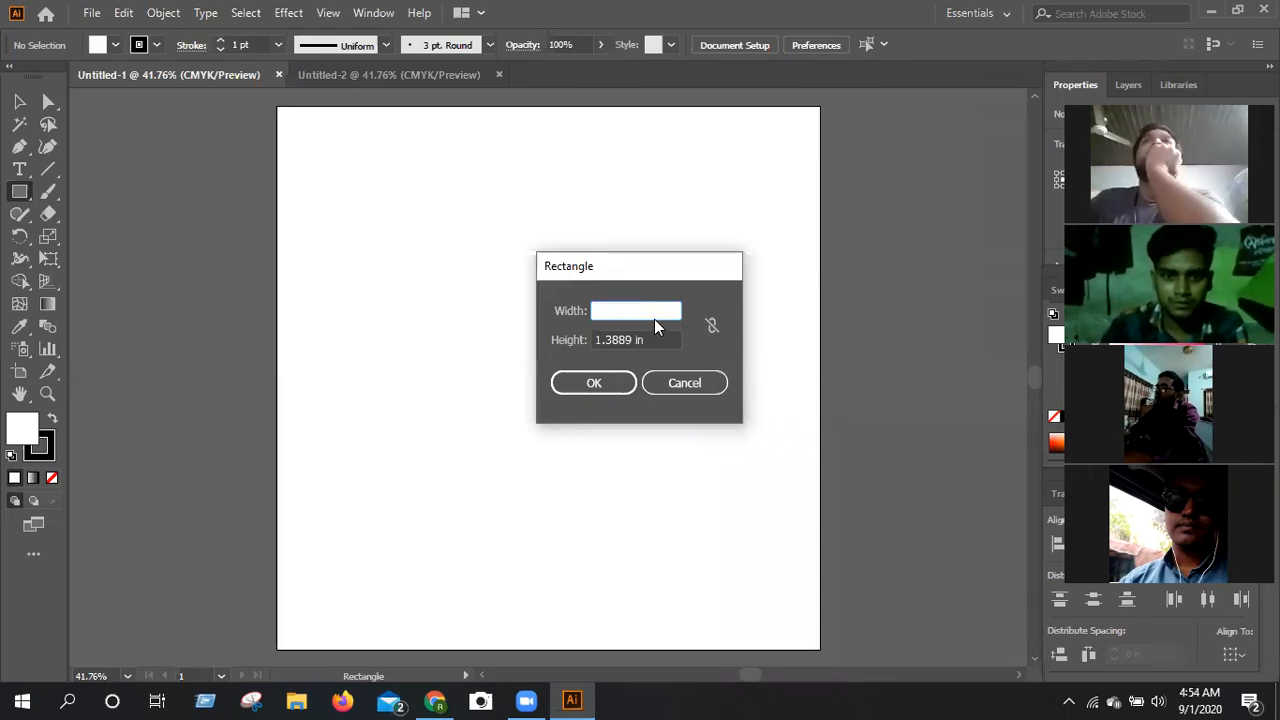
text(3.)
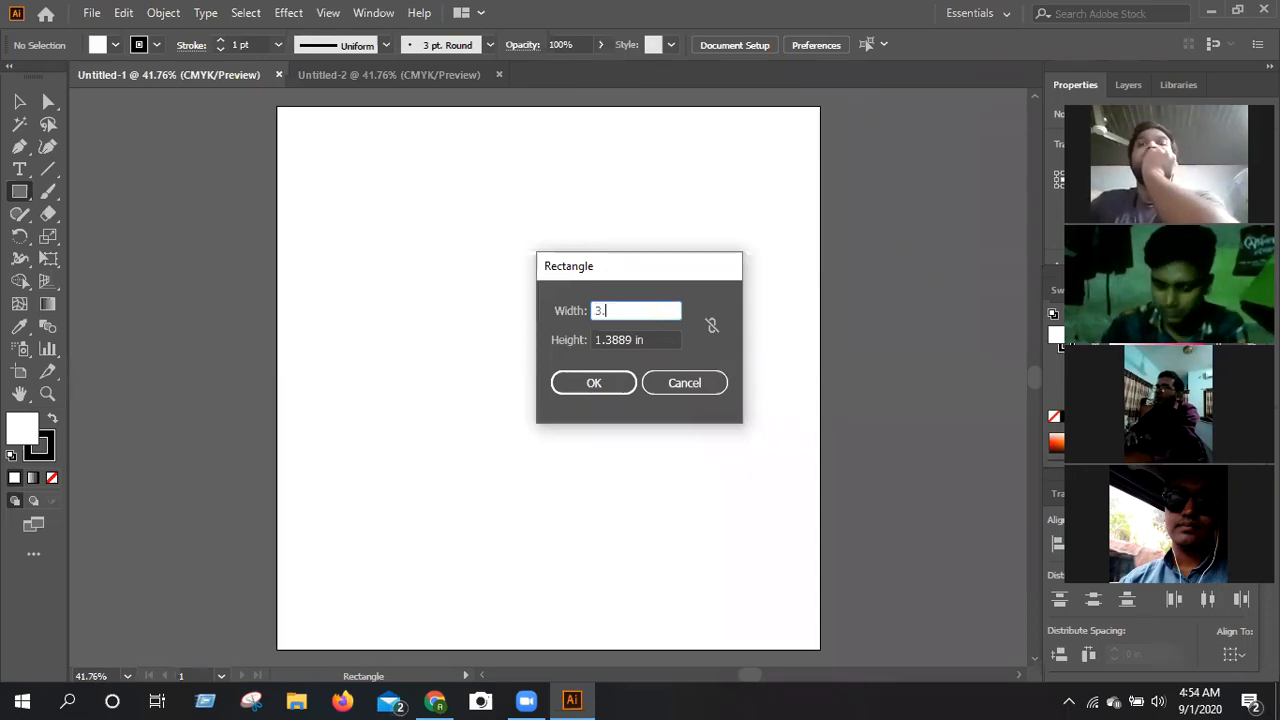
text(2)
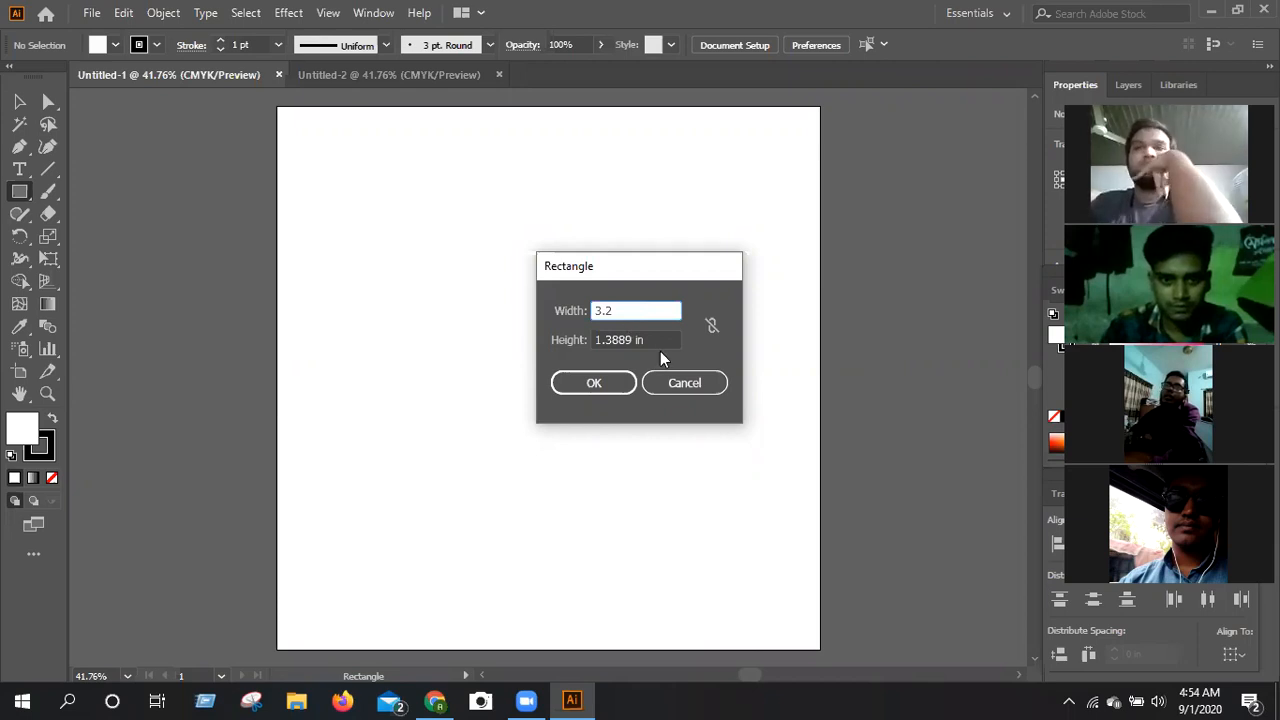
click(660, 348)
key(BackSpace)
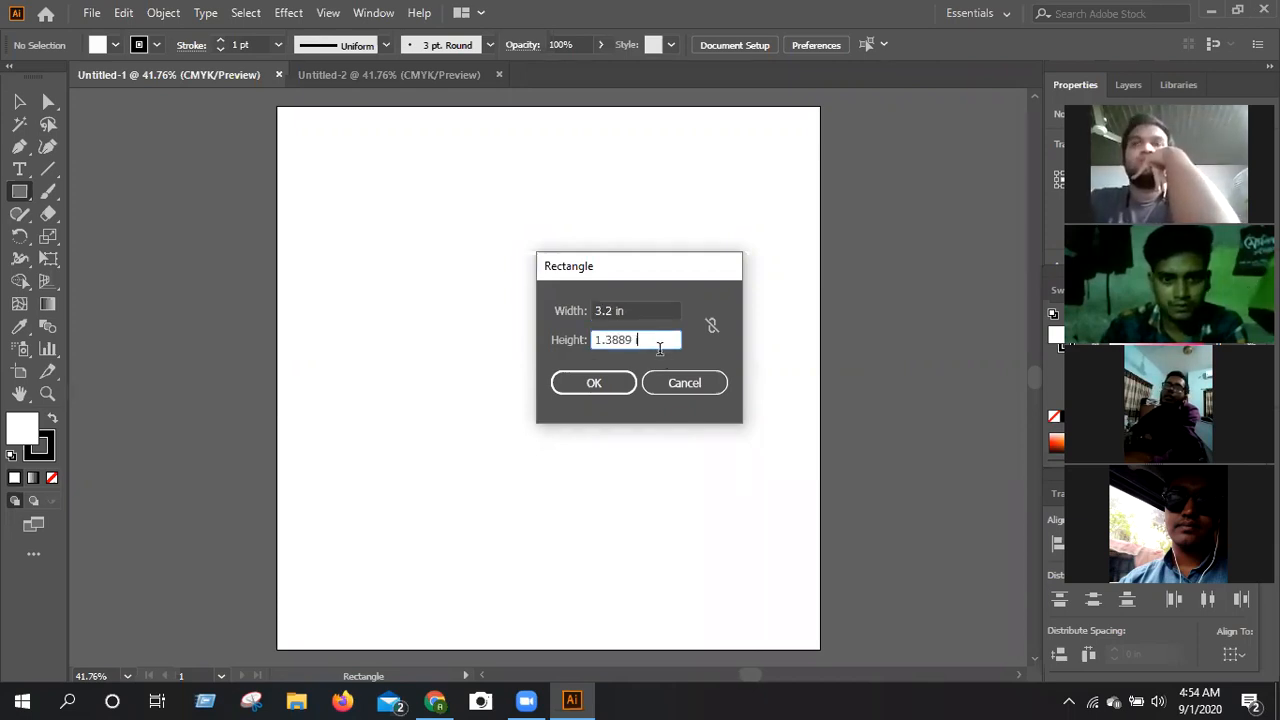
text(2)
key(BackSpace)
key(BackSpace)
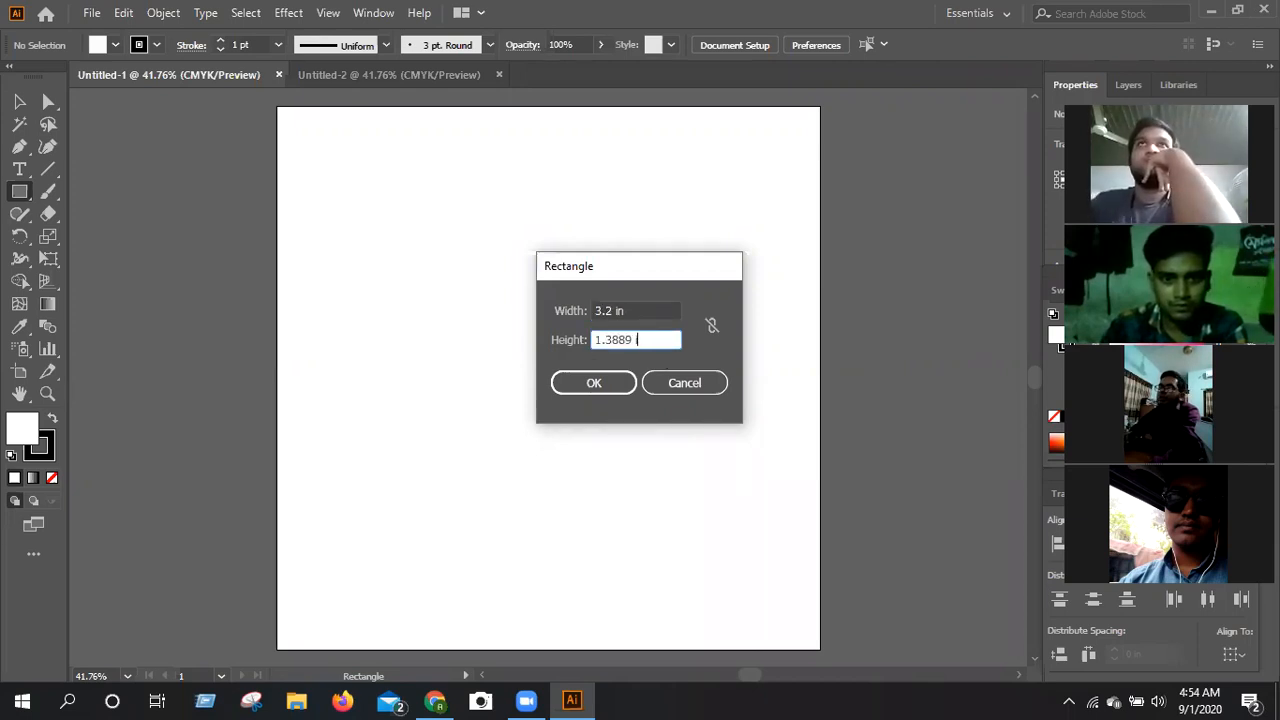
key(BackSpace)
key(BackSpace)
key(BackSpace)
key(BackSpace)
key(BackSpace)
key(BackSpace)
key(BackSpace)
text(2)
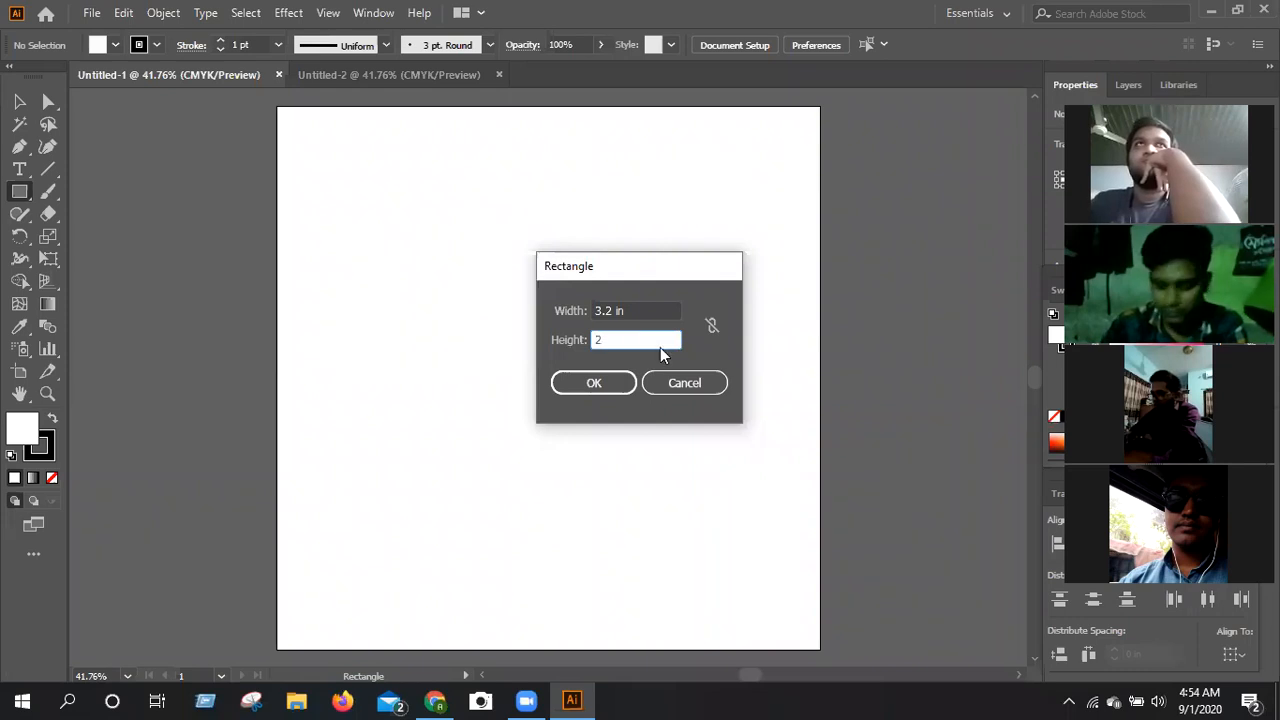
click(580, 374)
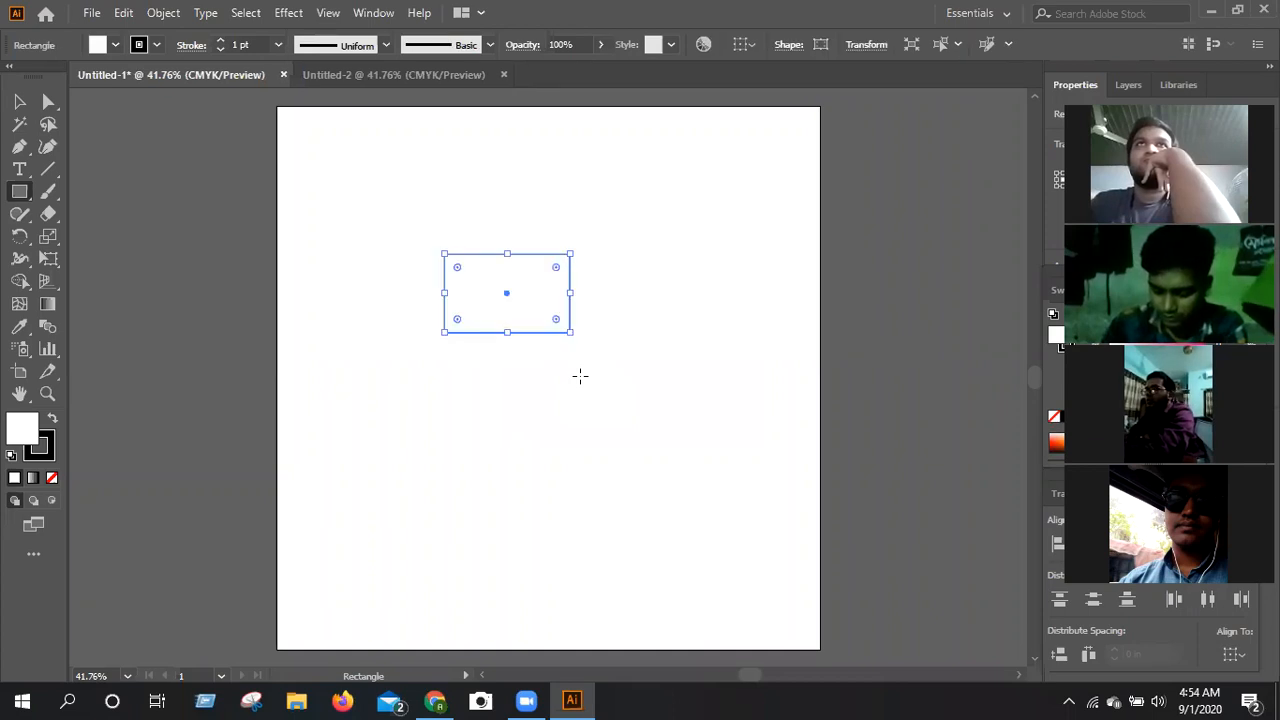
Create a second rectangle 3 in wide and 1.8 in high, below and right of the first one.
click(659, 375)
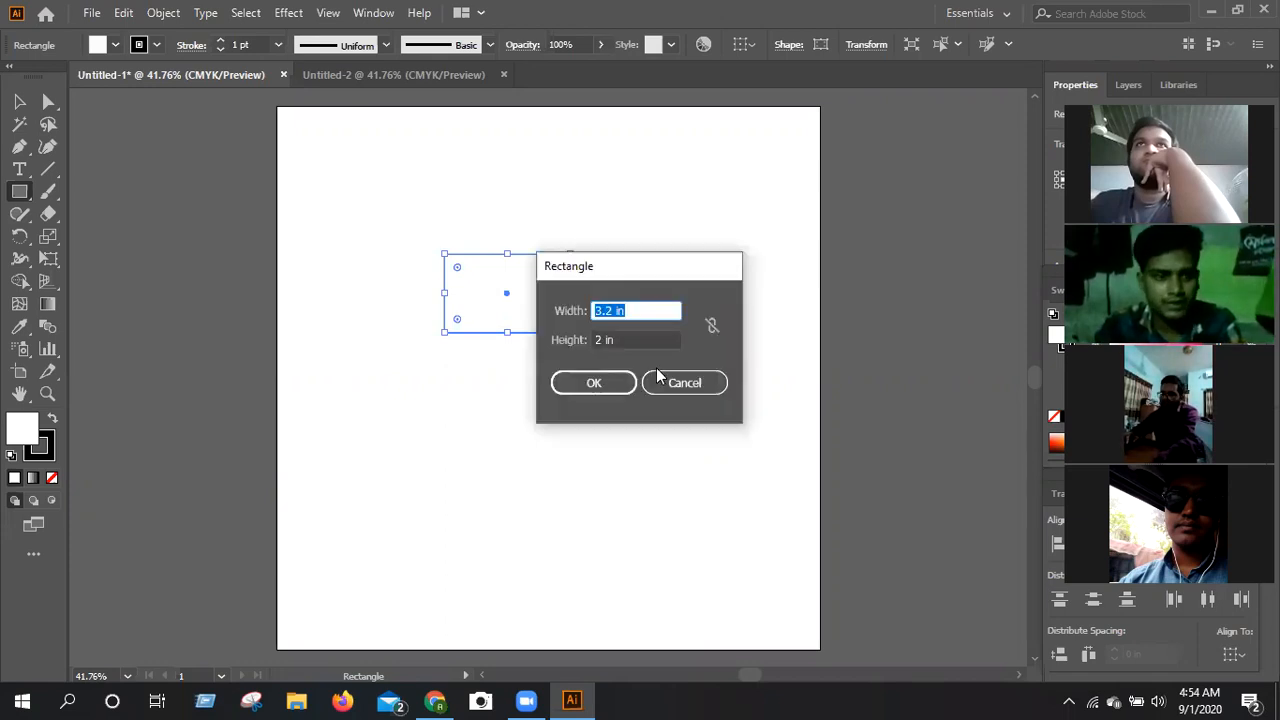
key(BackSpace)
text(3)
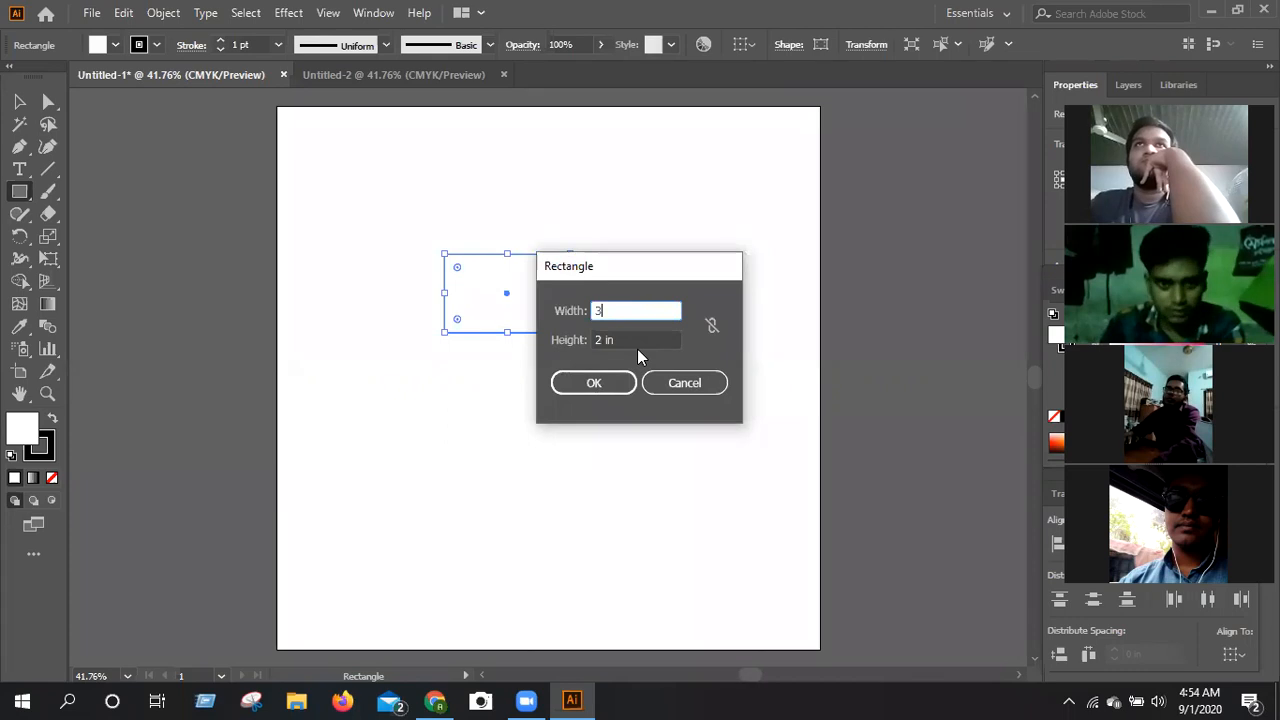
click(637, 346)
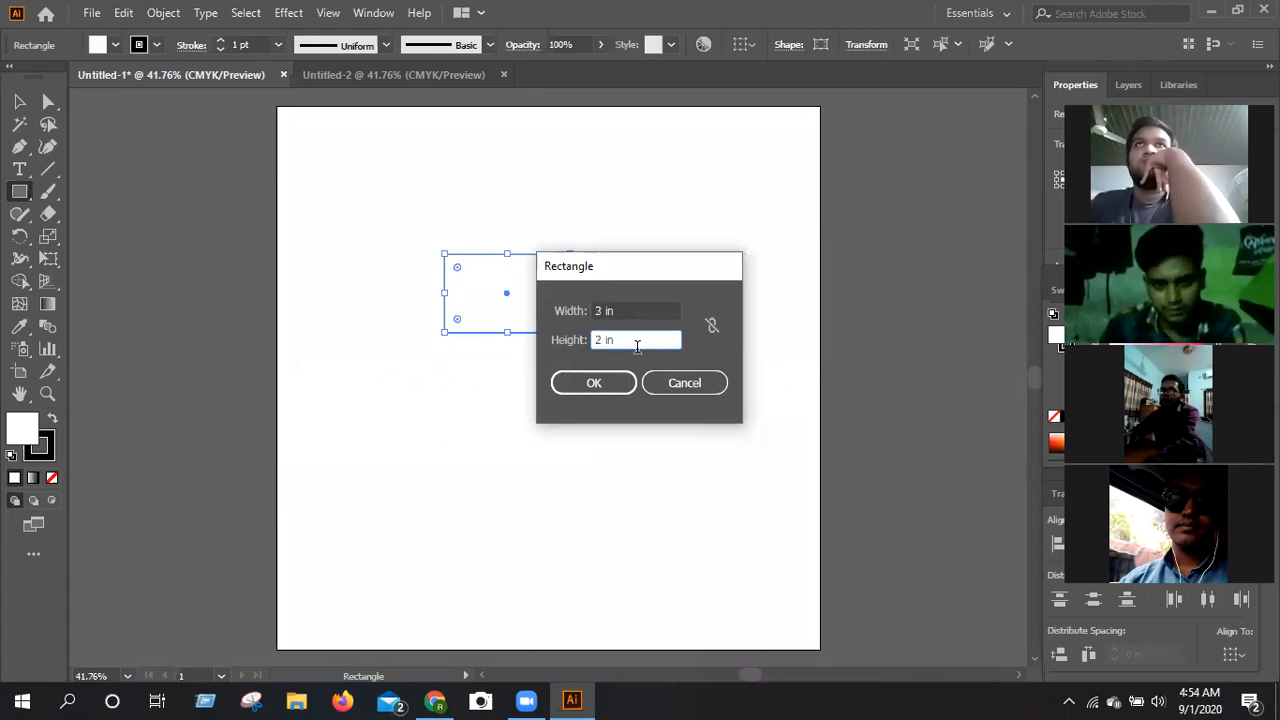
key(BackSpace)
key(BackSpace)
key(BackSpace)
key(BackSpace)
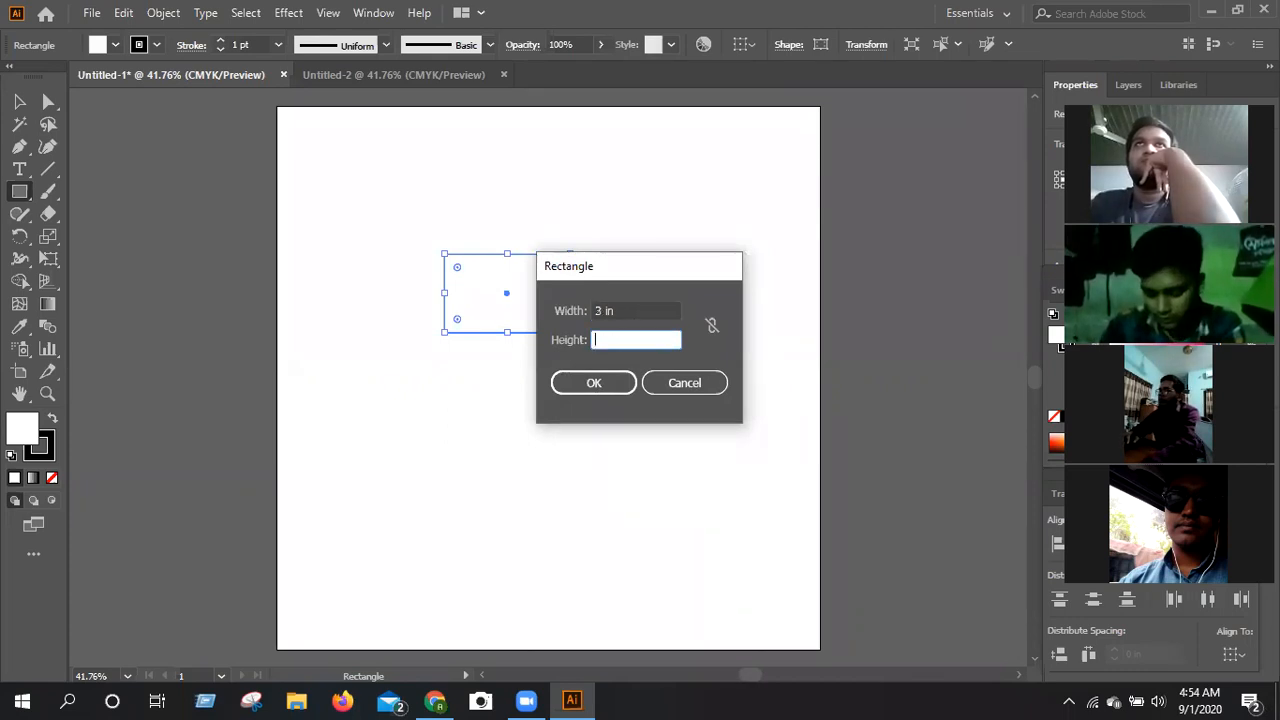
text(1.8)
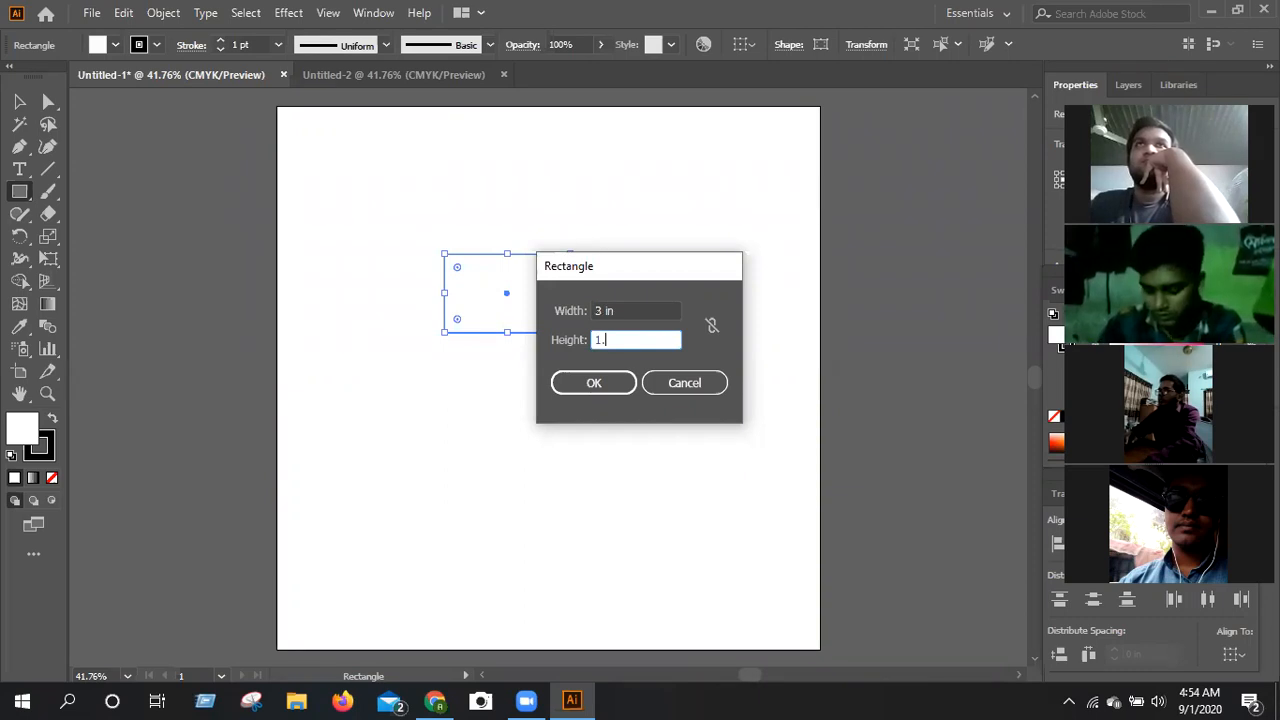
click(626, 378)
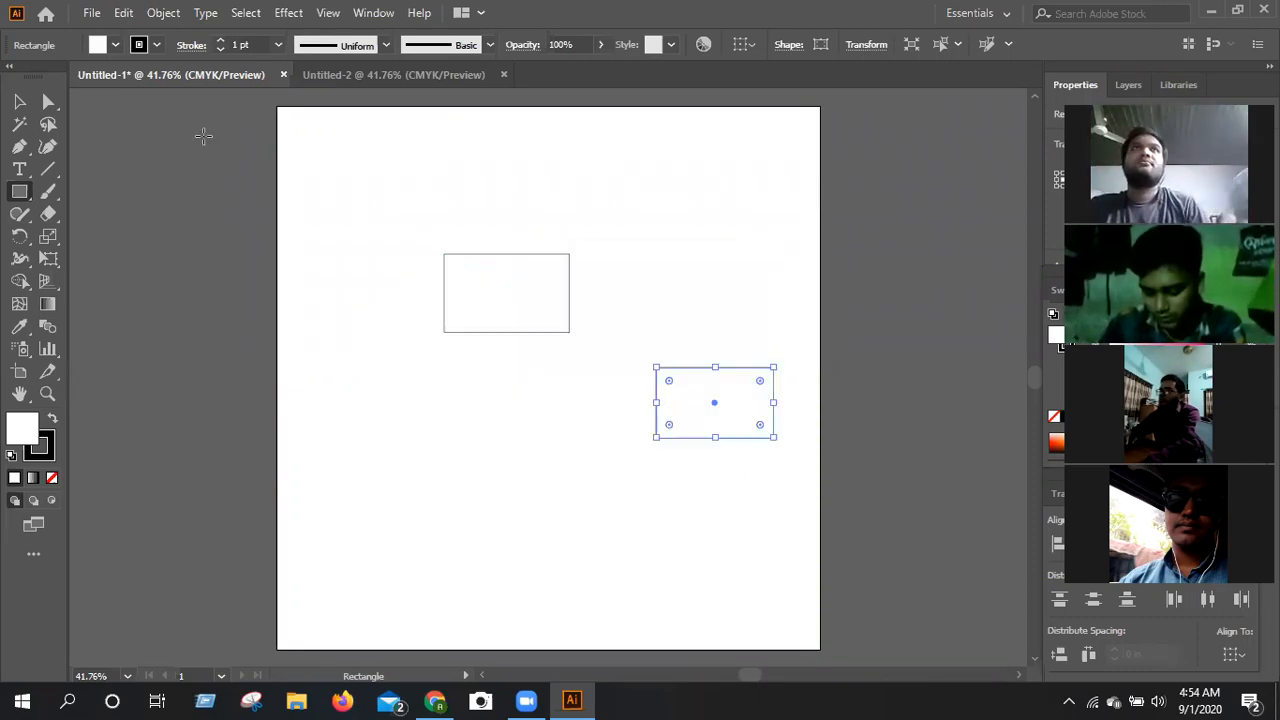
Move the smaller rectangle inside the larger one and align both on the same center.
click(19, 101)
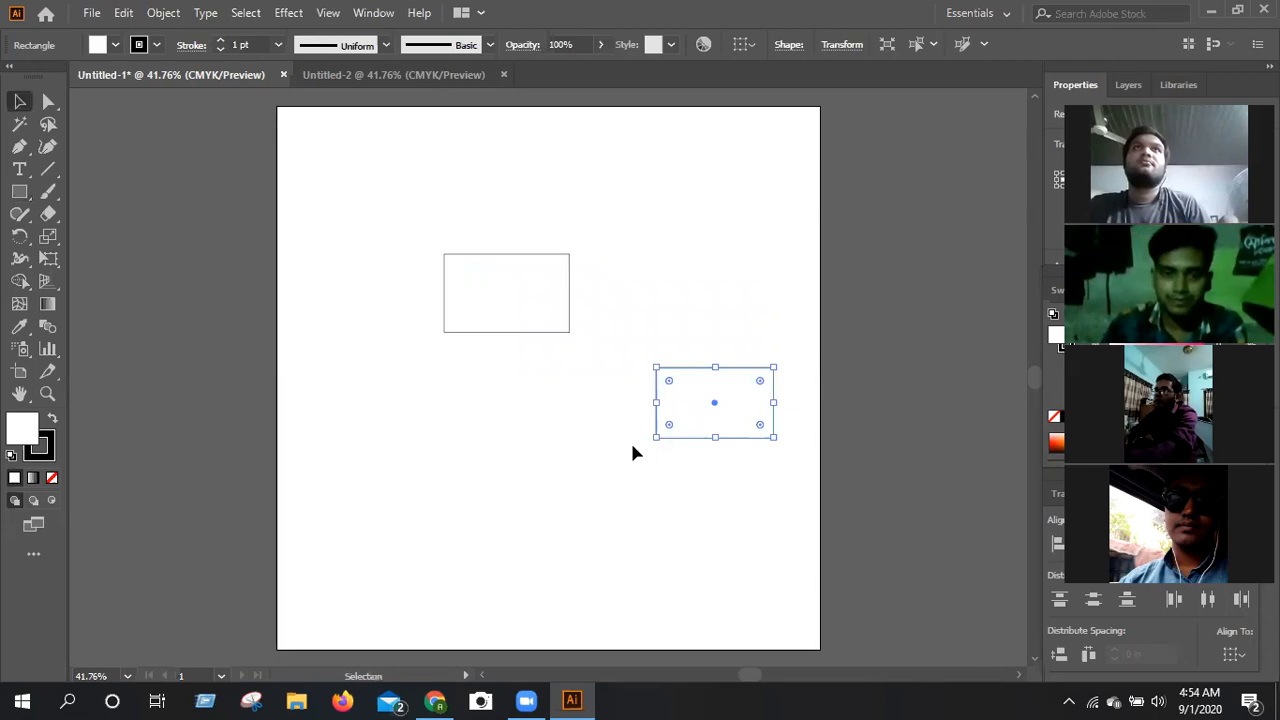
drag(692, 417, 488, 304)
drag(363, 200, 635, 422)
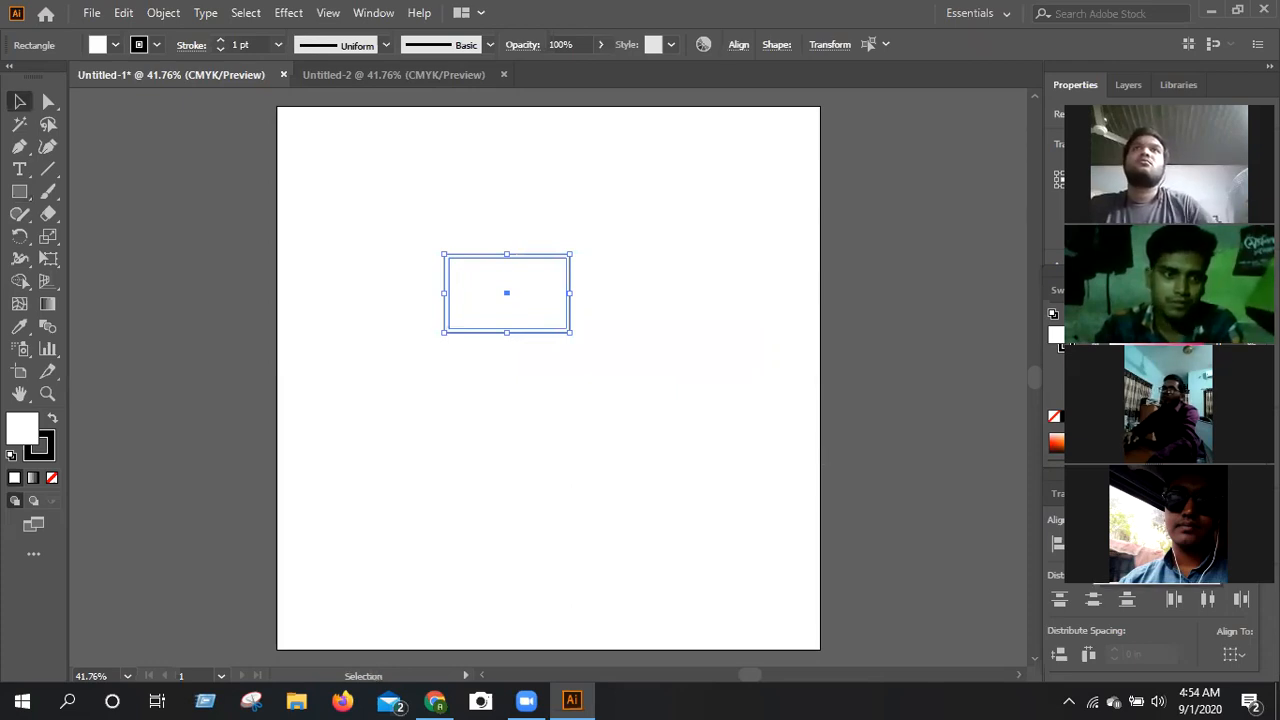
click(681, 340)
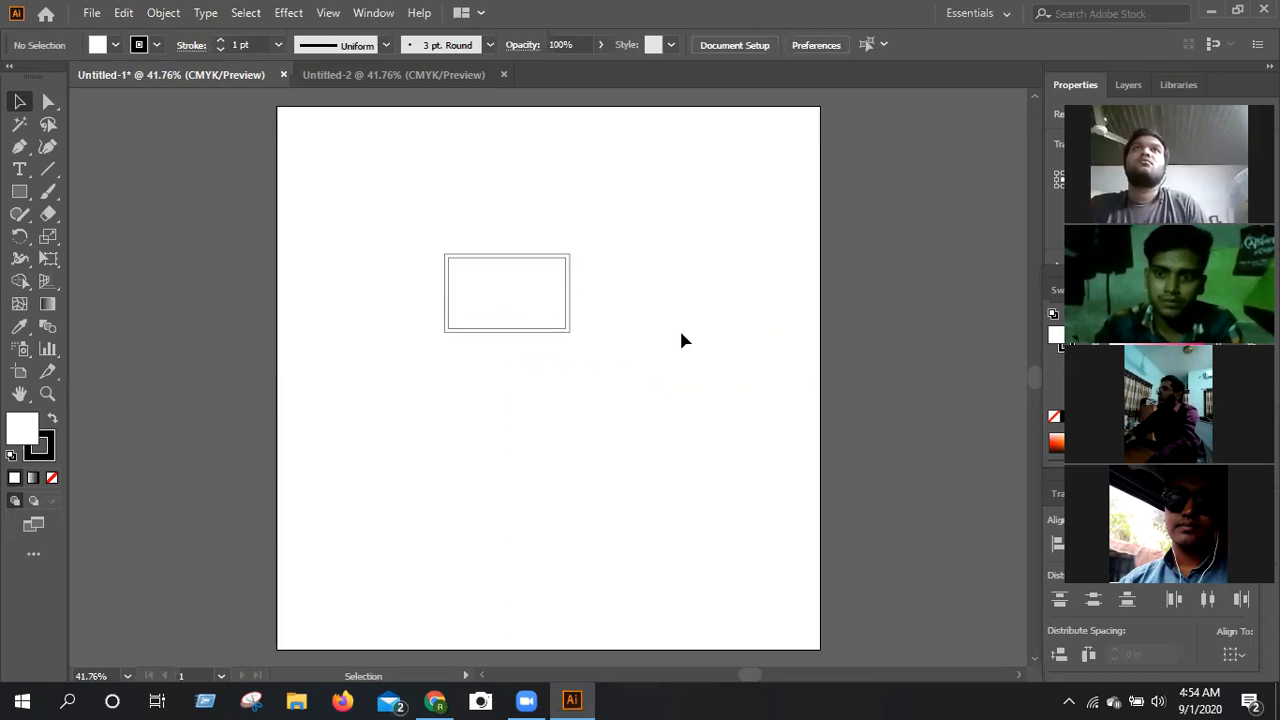
Set the stroke weight of both rectangles to 3 pt.
drag(423, 197, 649, 391)
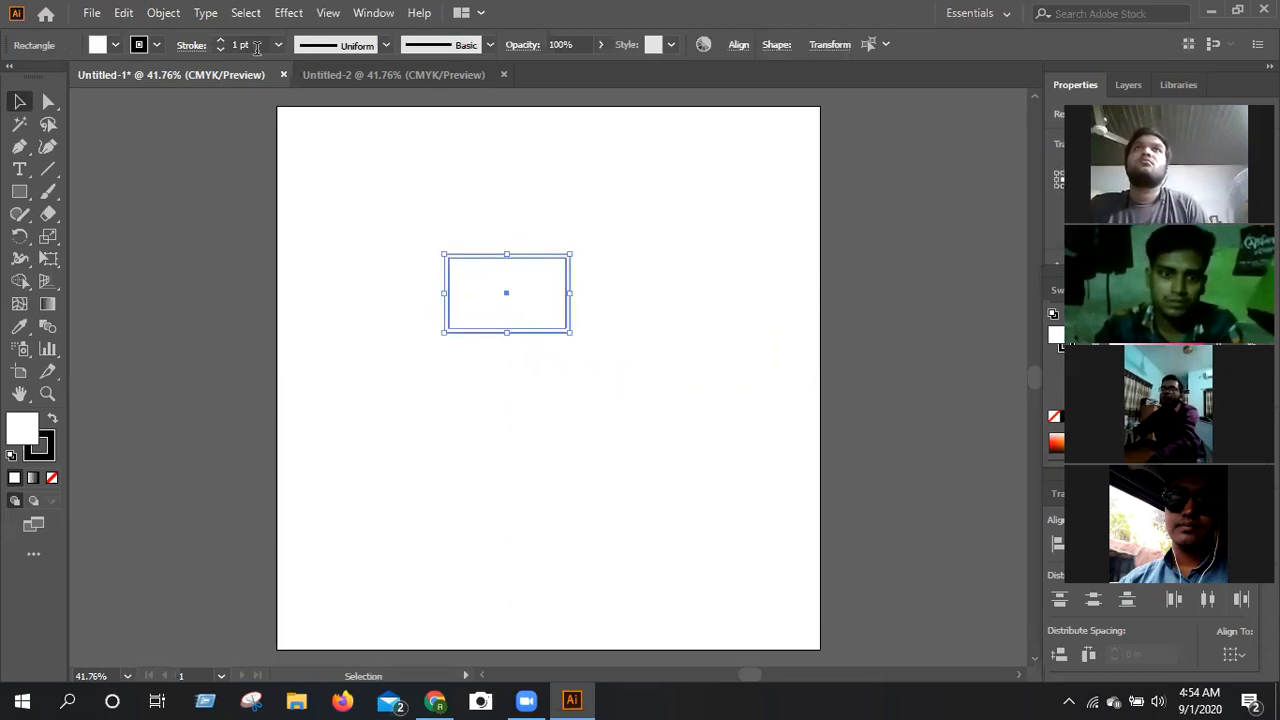
key(ctrl+z)
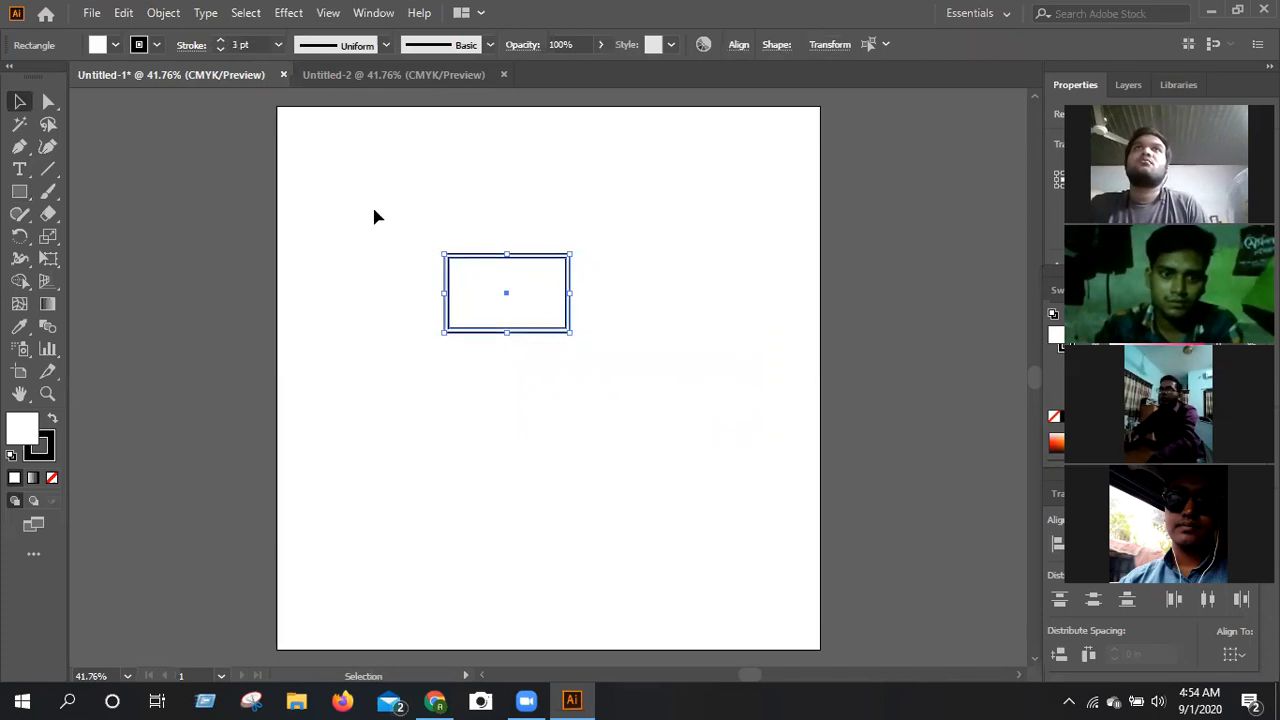
click(375, 217)
drag(381, 173, 618, 427)
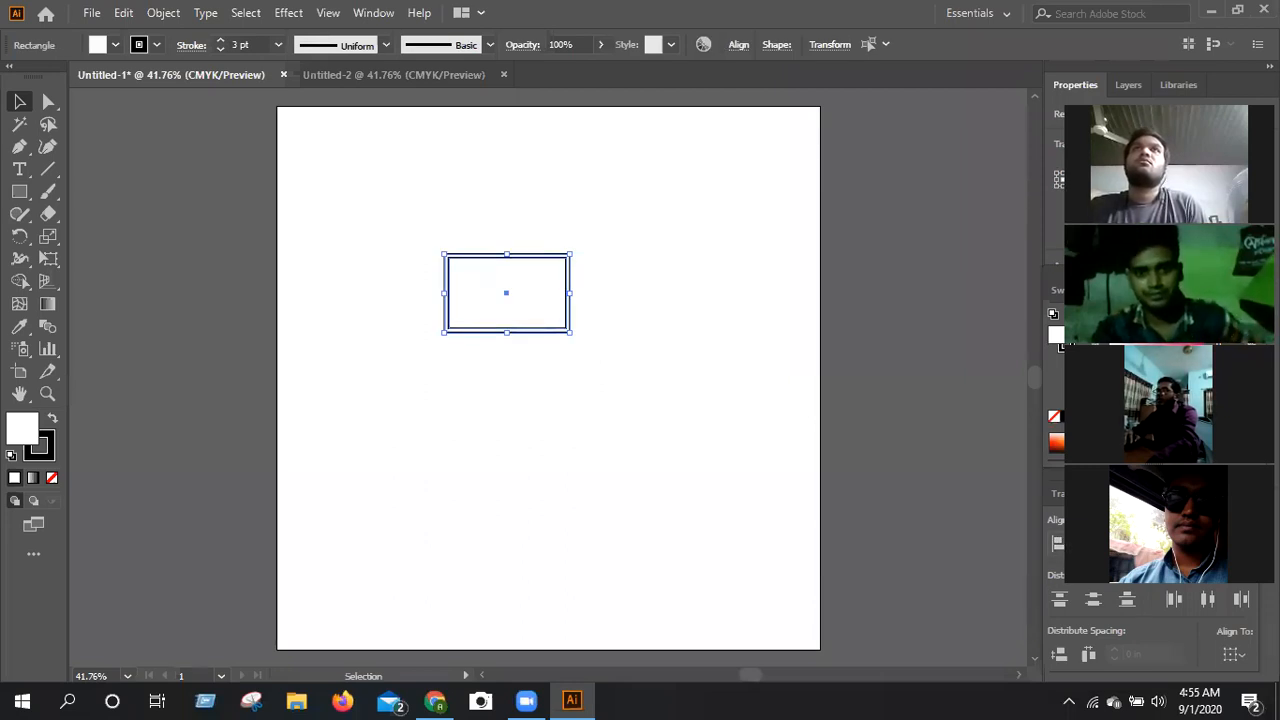
click(734, 410)
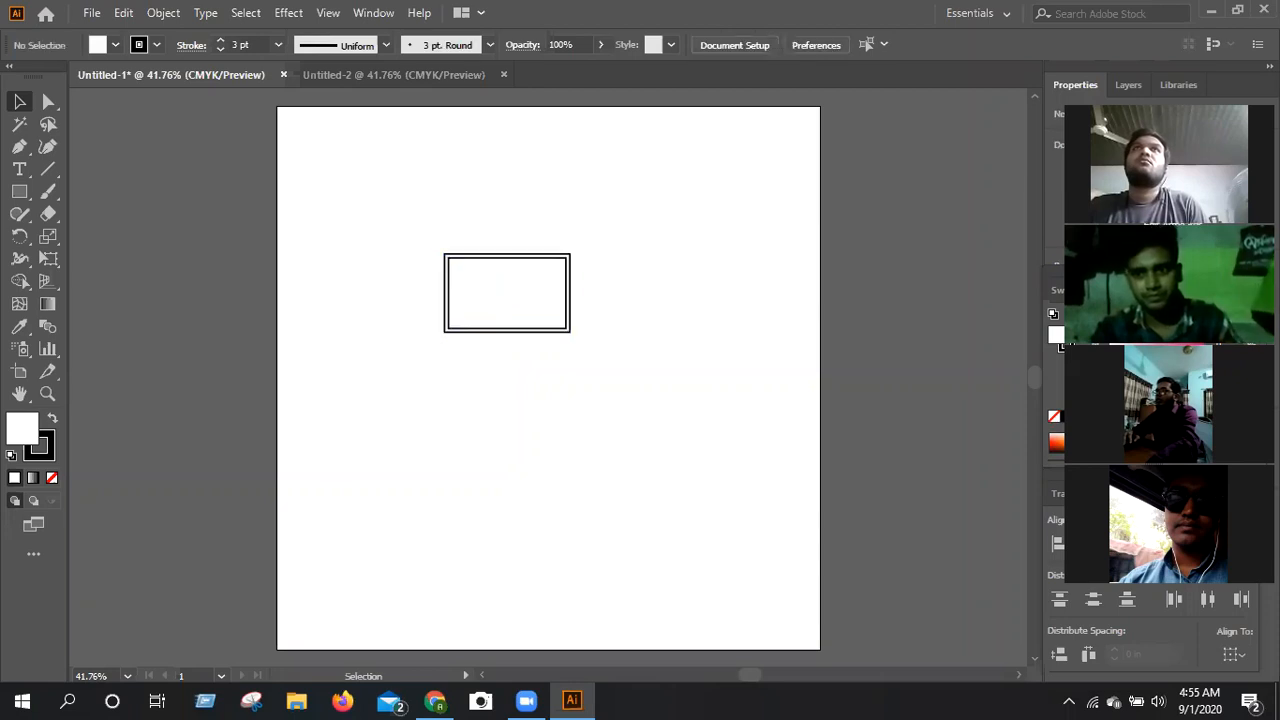
drag(393, 200, 626, 470)
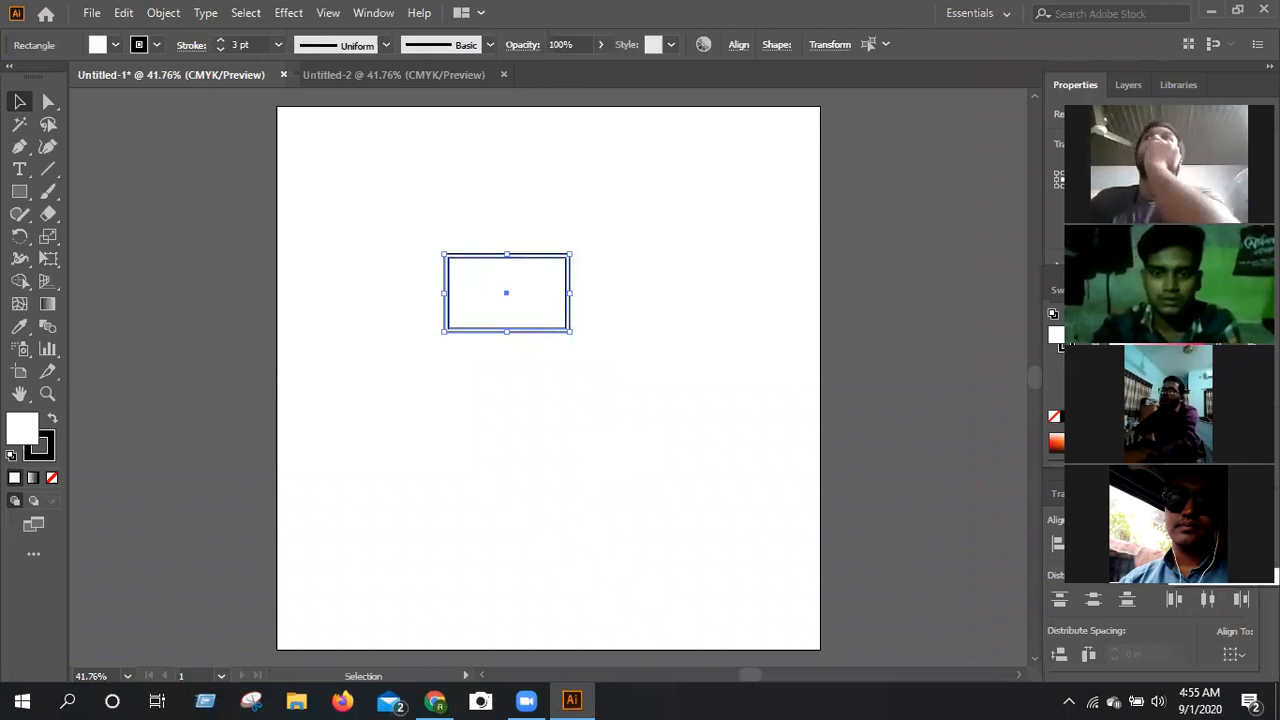
click(528, 209)
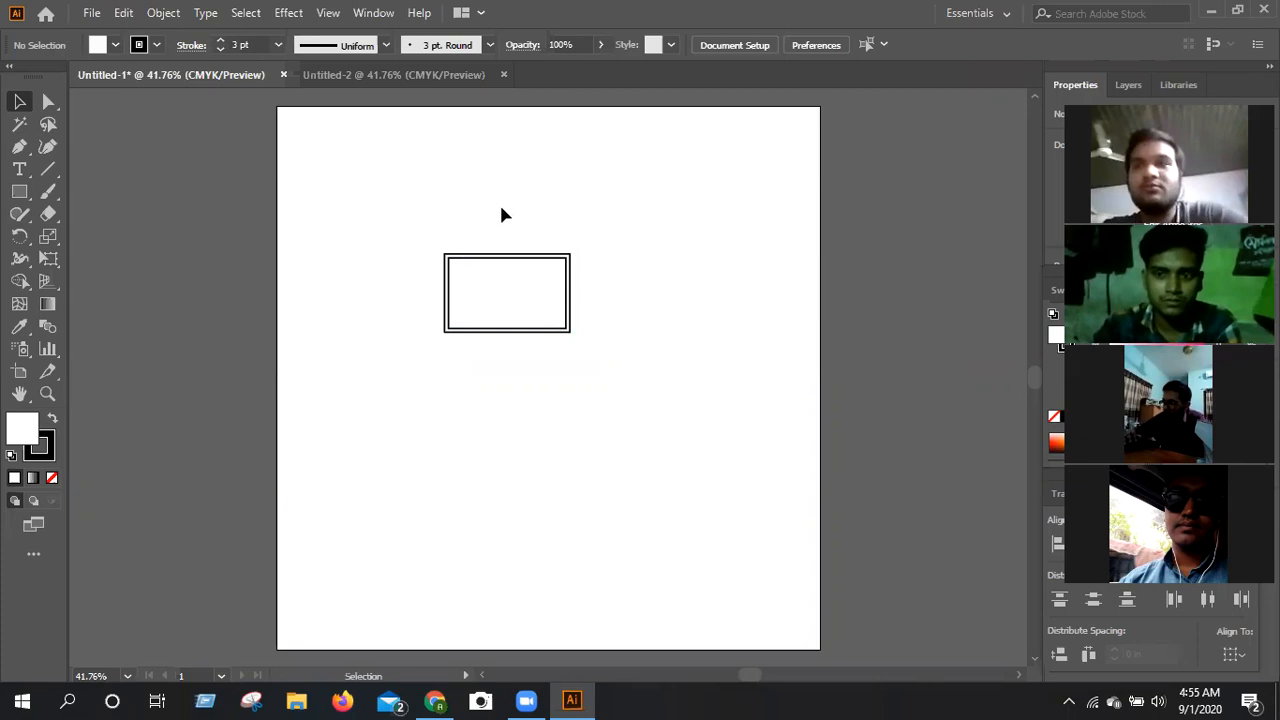
key(k)
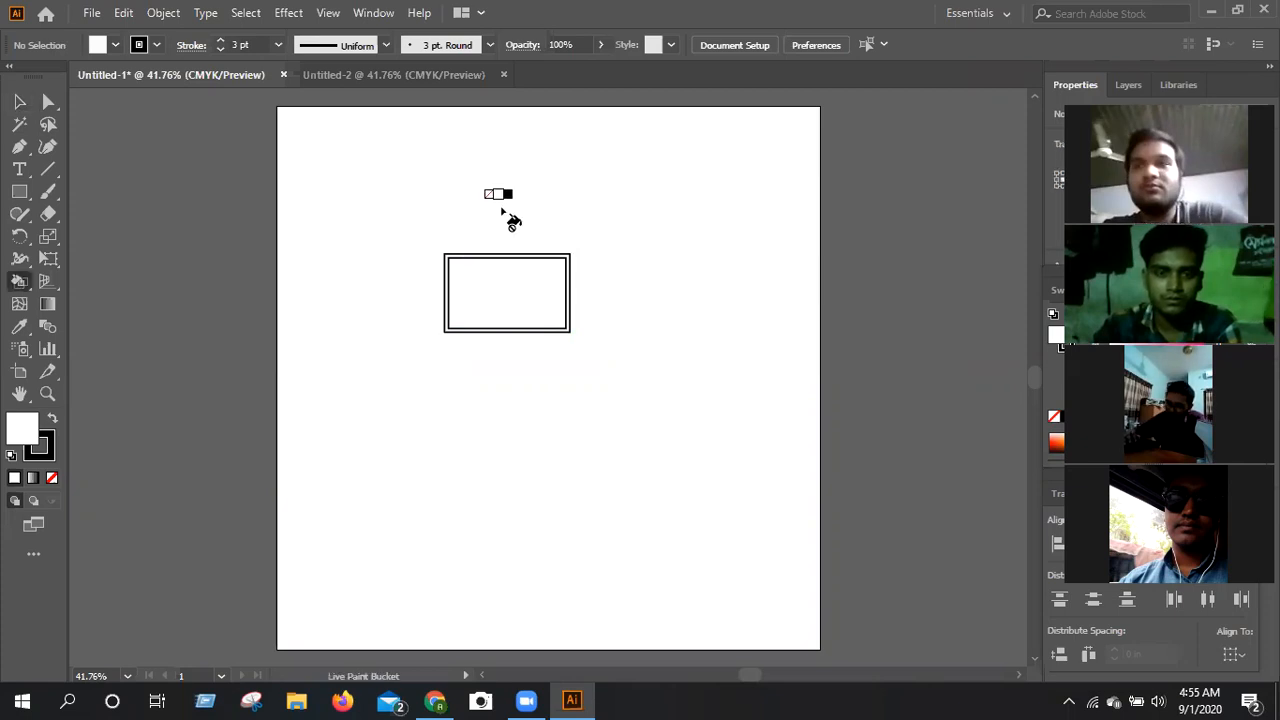
click(20, 102)
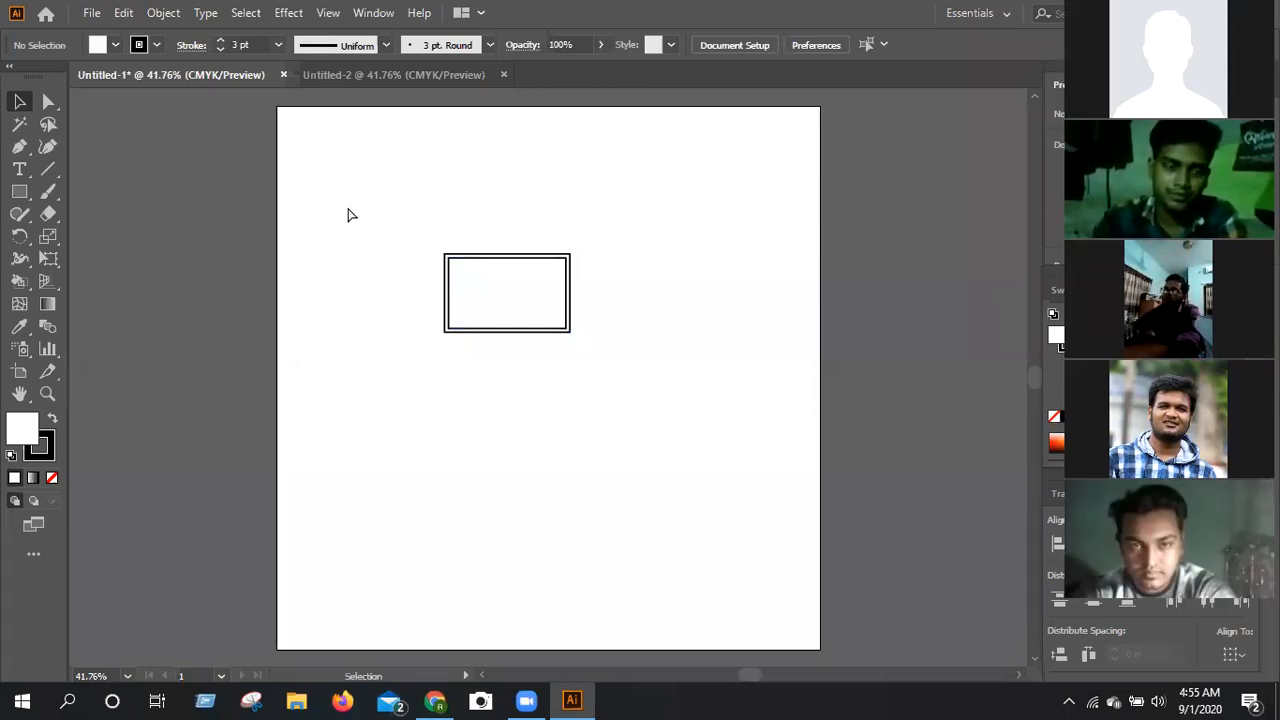
Show the rulers and place a horizontal and a vertical guide crossing near the center of the rectangles.
key(ctrl+plus)
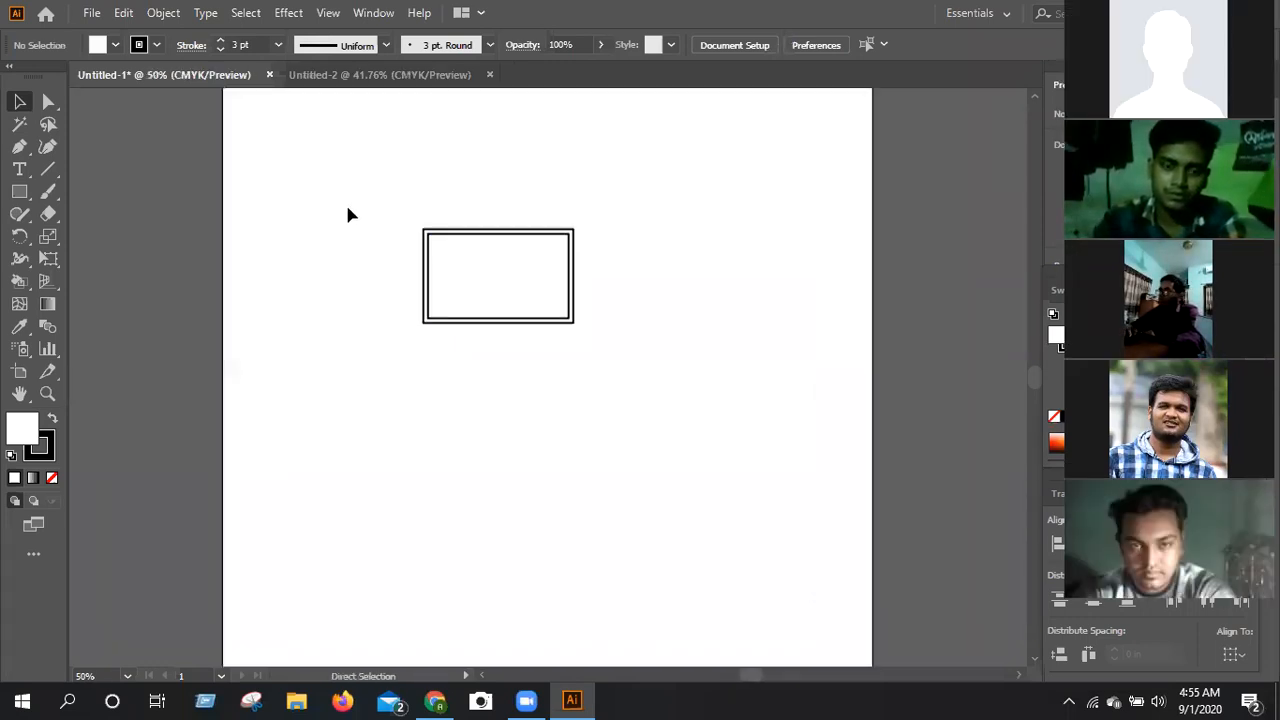
key(ctrl+plus)
scroll(389, 217, up, 2)
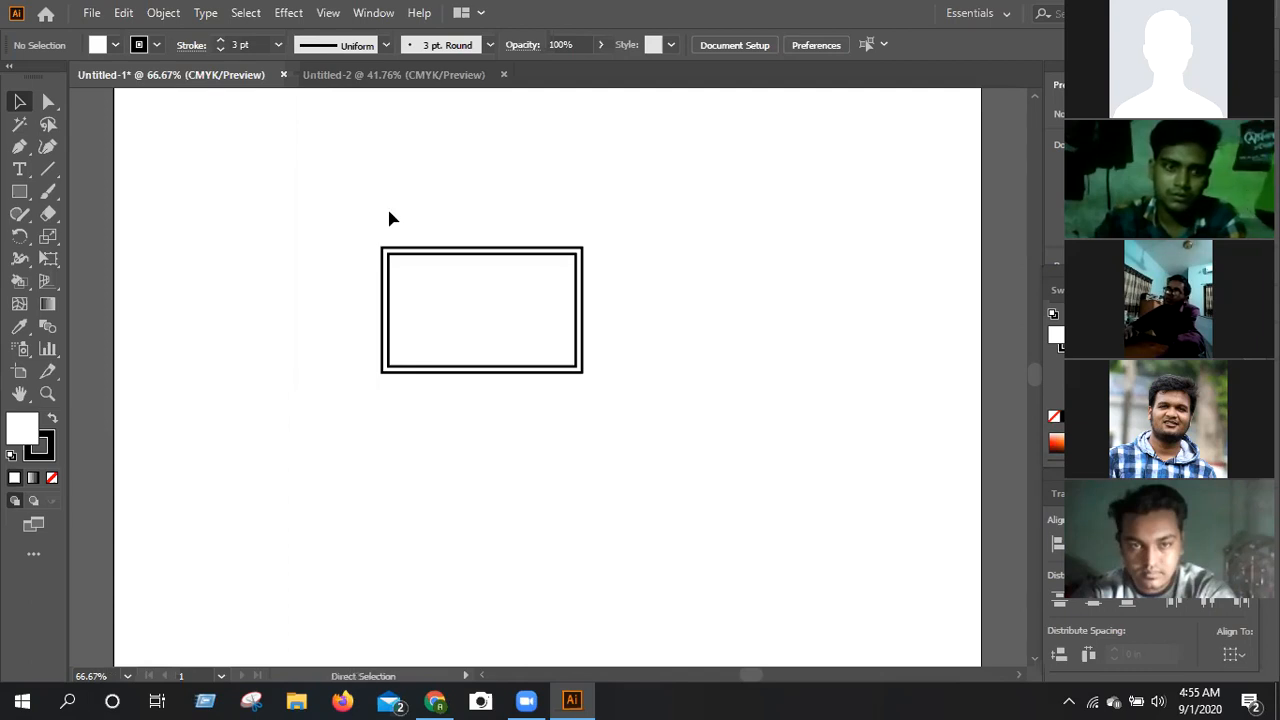
key(ctrl+r)
drag(405, 97, 451, 312)
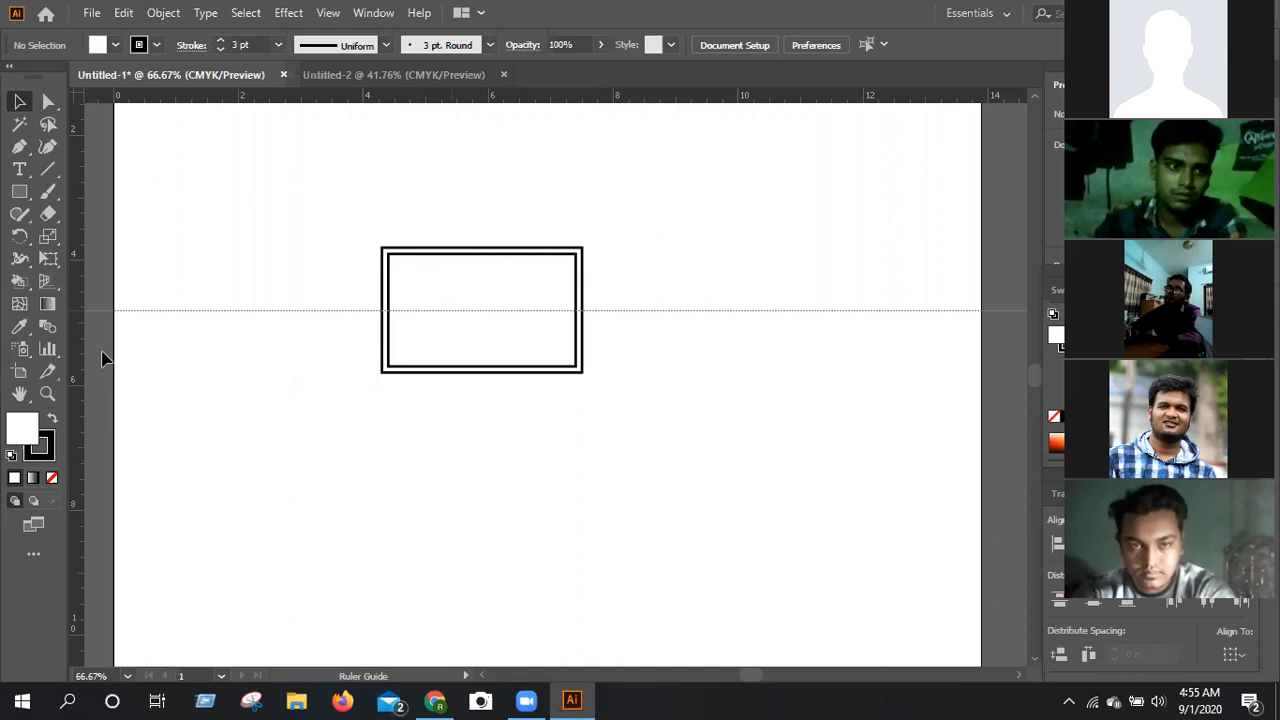
drag(420, 389, 479, 399)
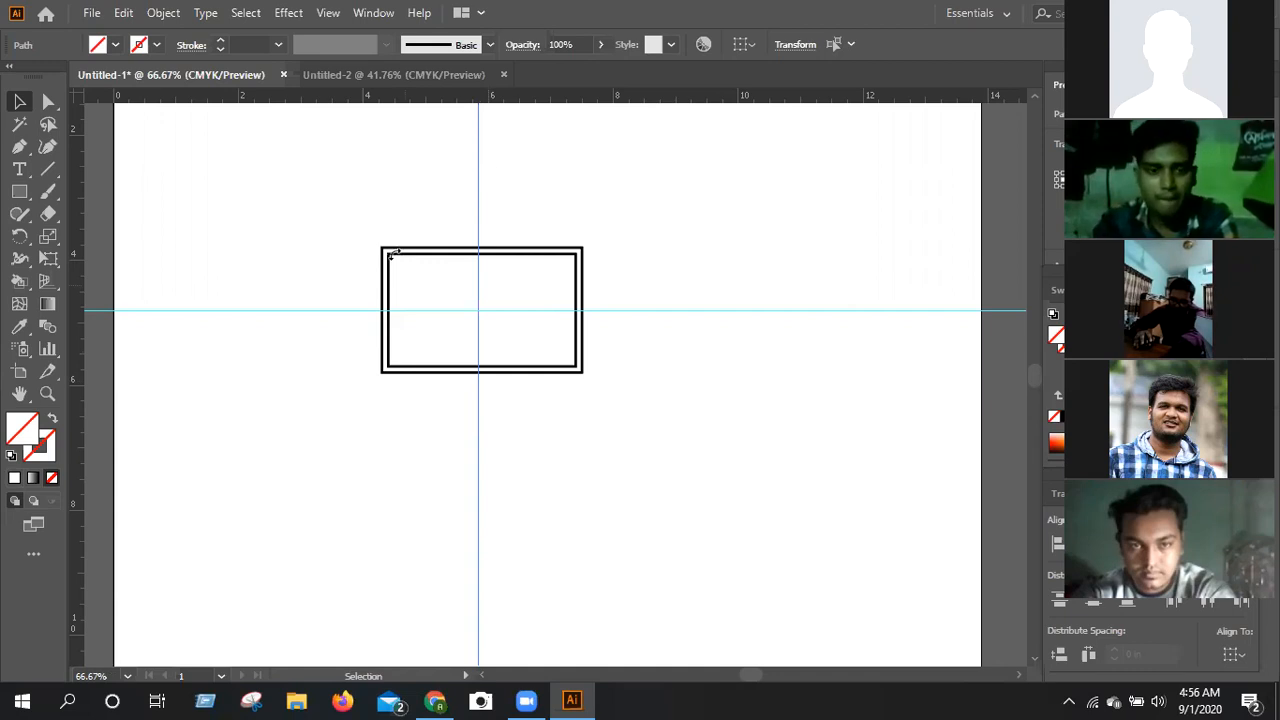
Try a yellow-green fill on the inner rectangle, then undo it and deselect the rectangle.
click(429, 331)
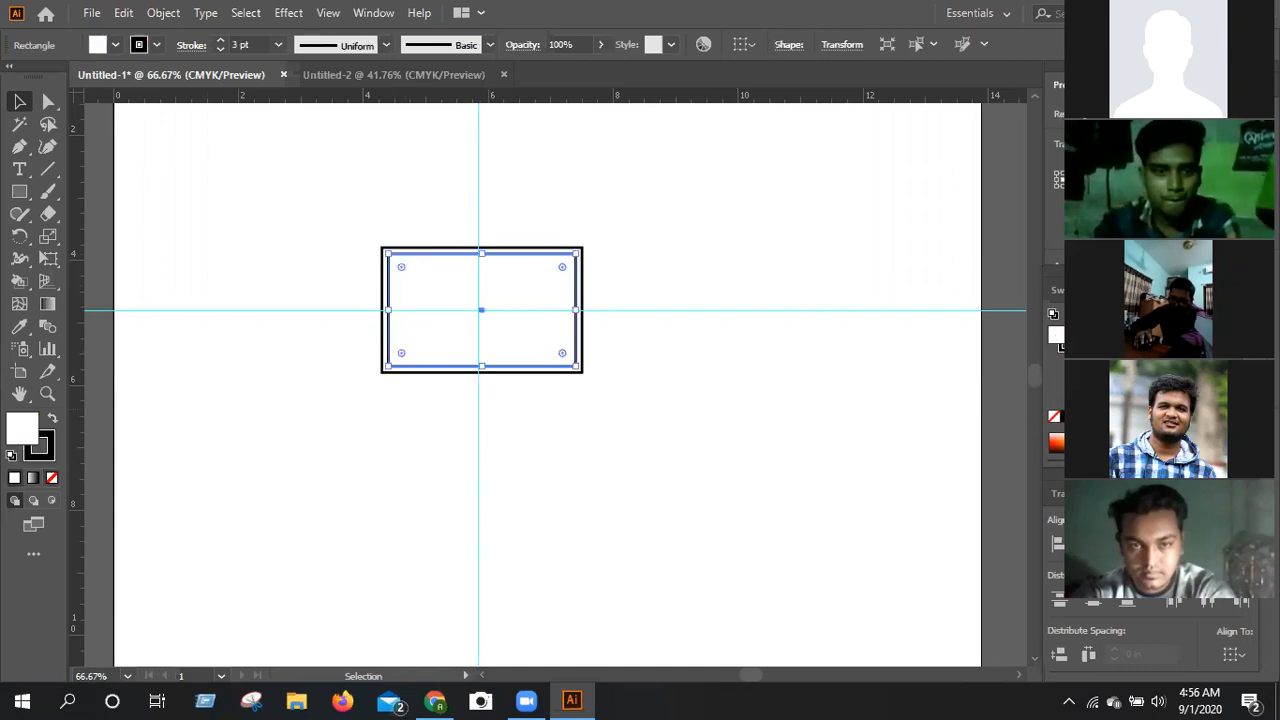
click(1090, 444)
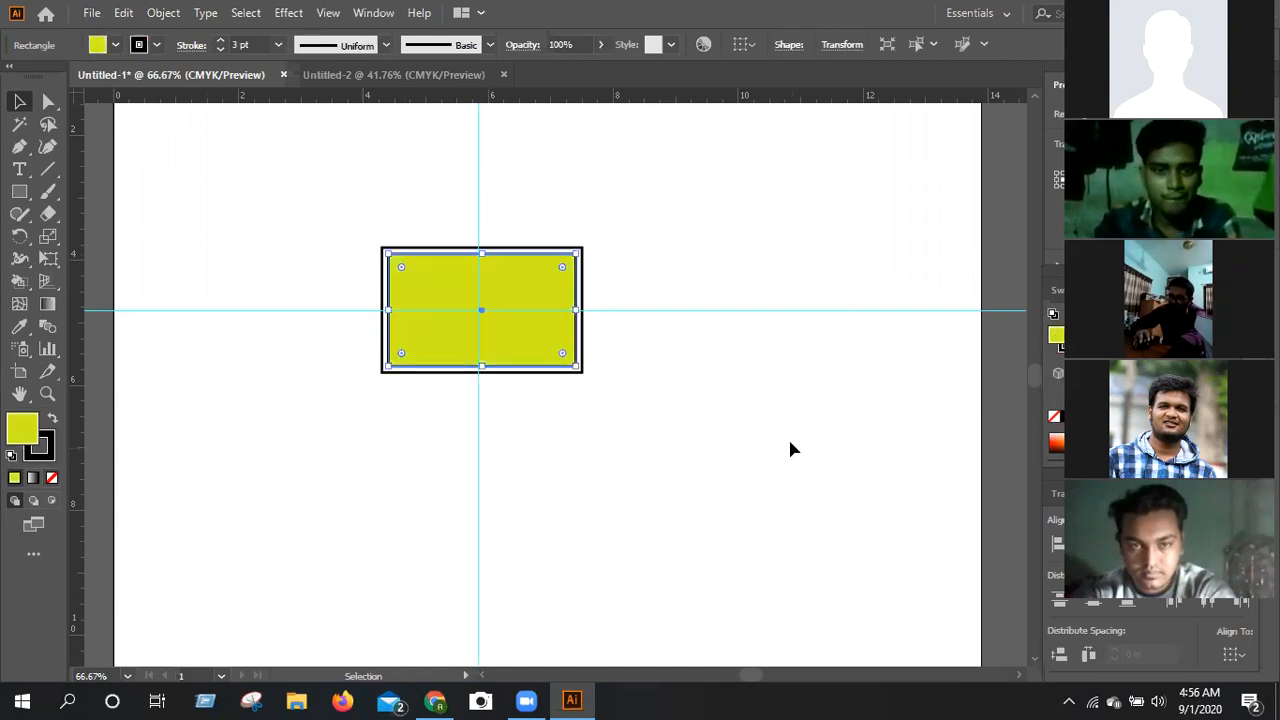
click(790, 449)
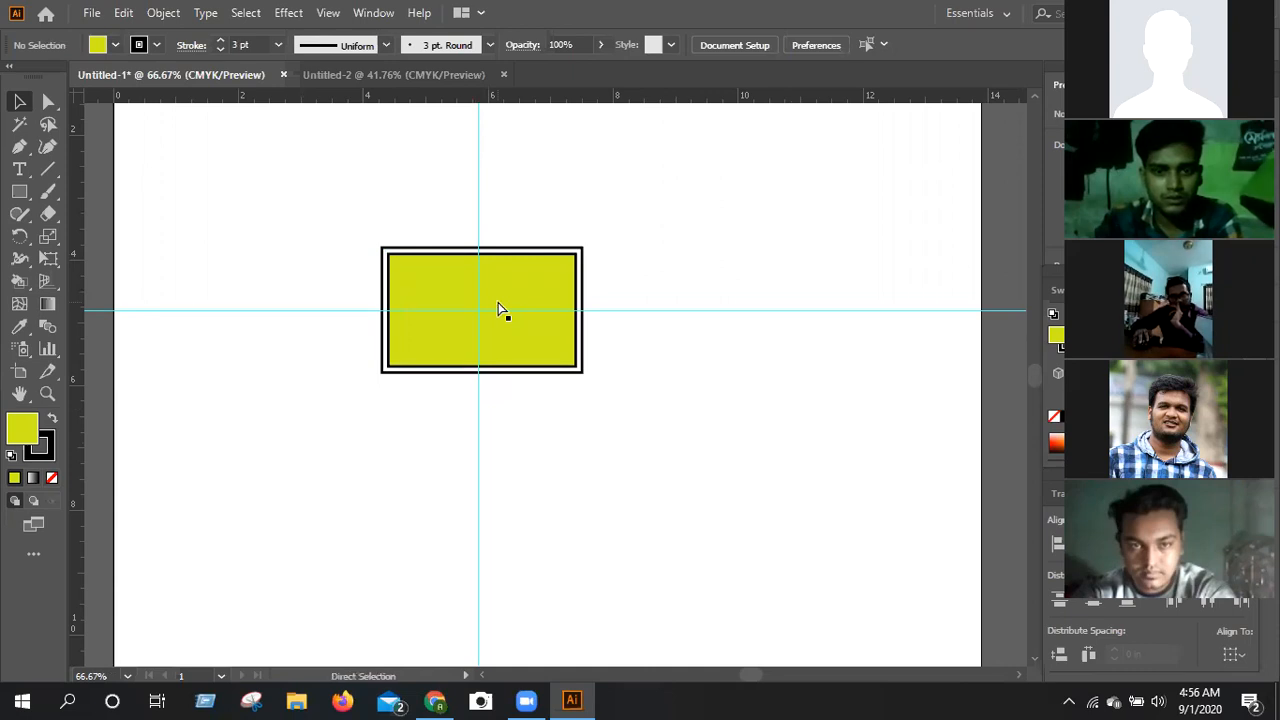
key(ctrl+z)
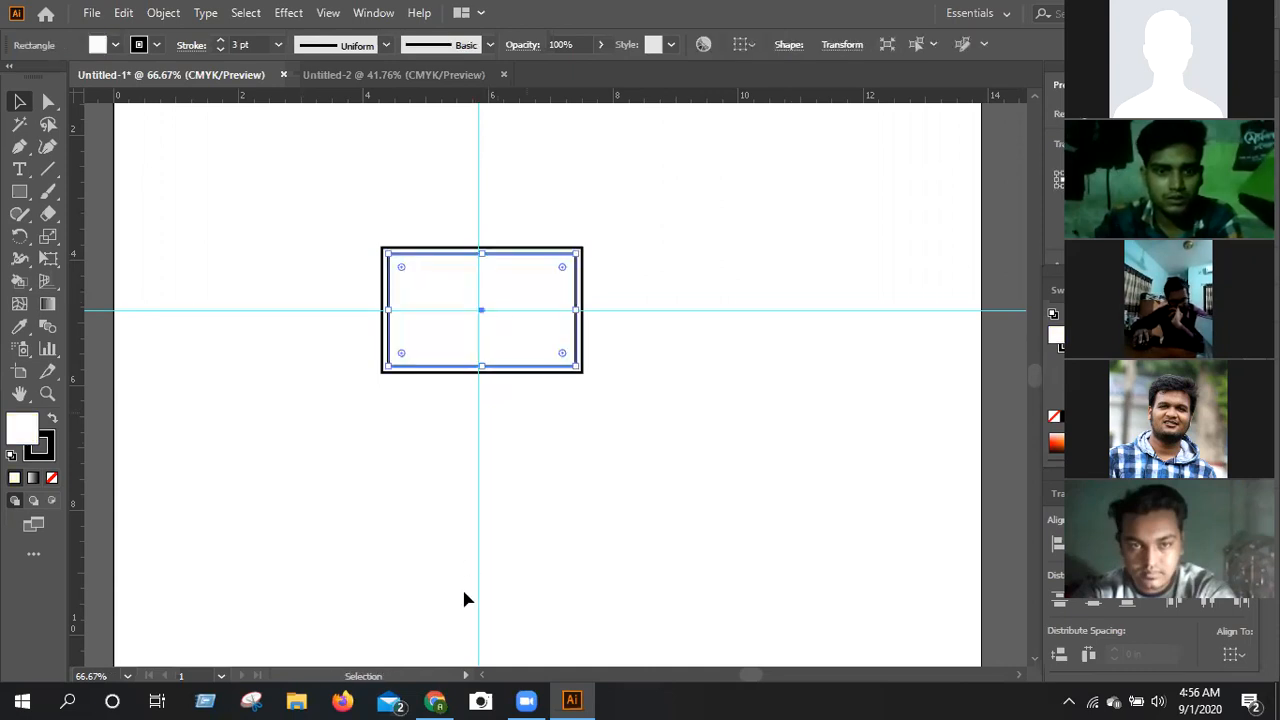
click(307, 496)
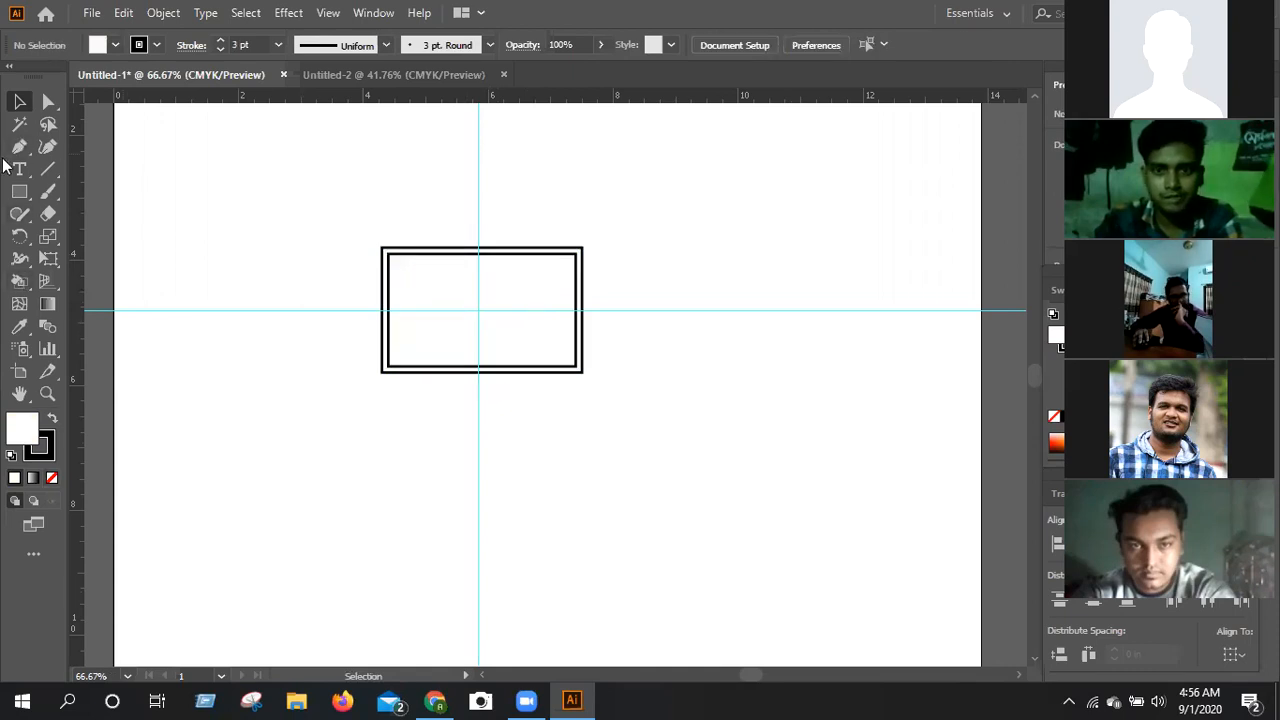
Draw a closed triangle with the Pen tool from the inner rectangle's two upper corners to the guide intersection.
click(19, 146)
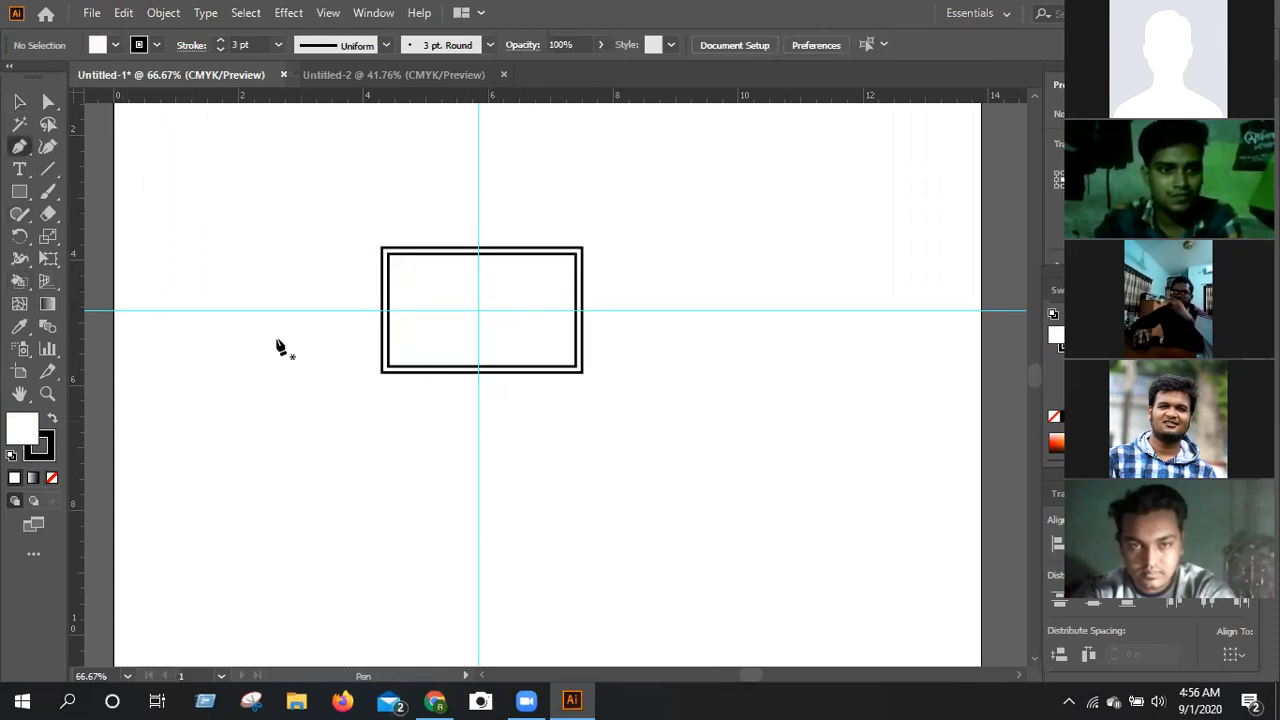
click(389, 256)
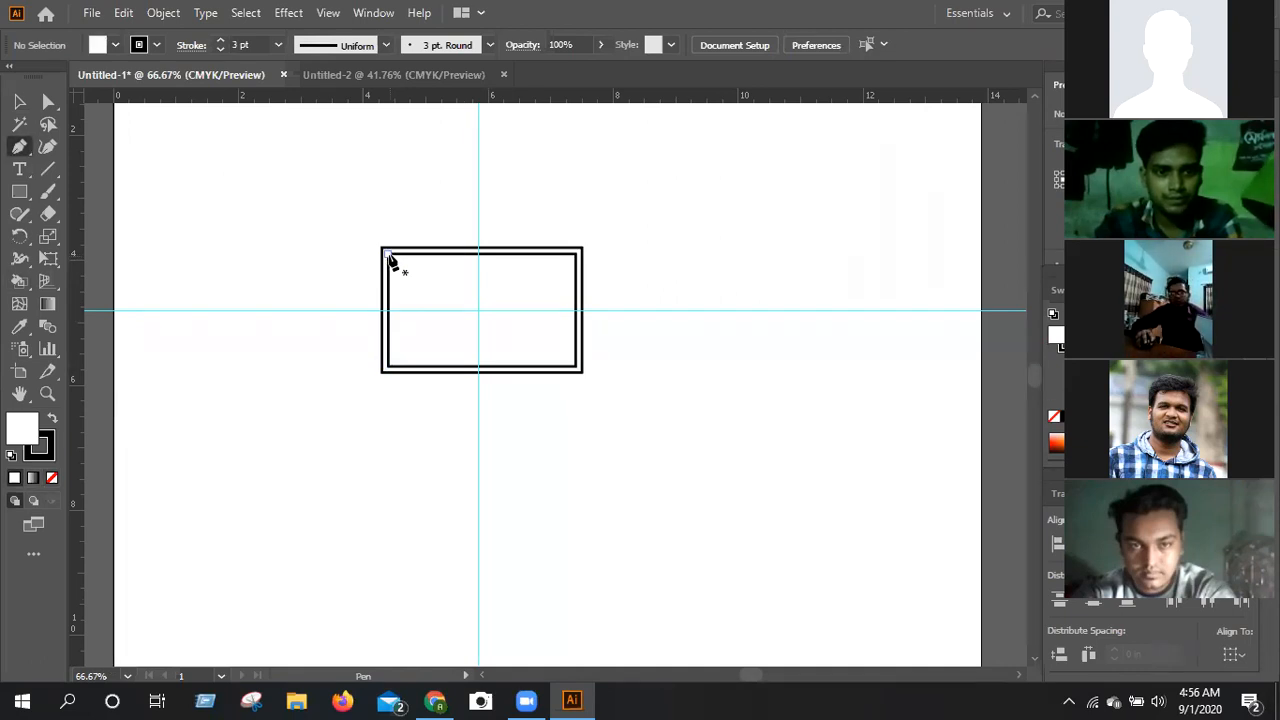
click(484, 309)
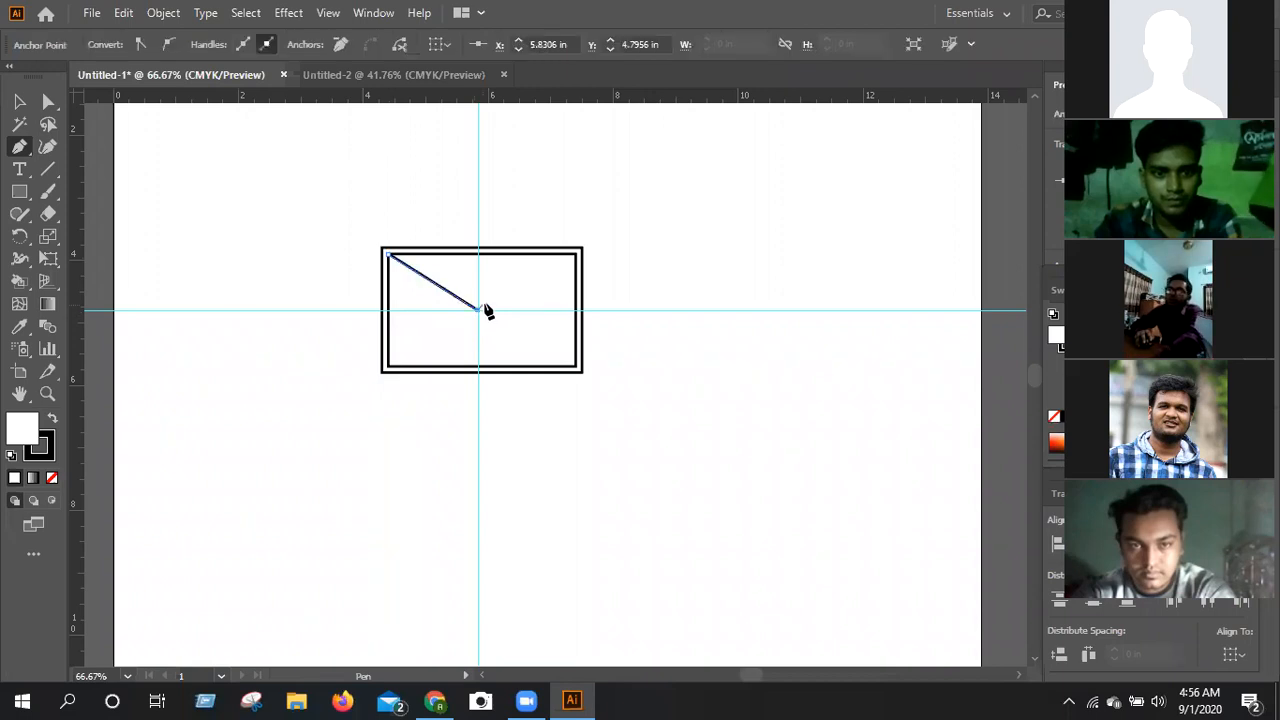
click(576, 257)
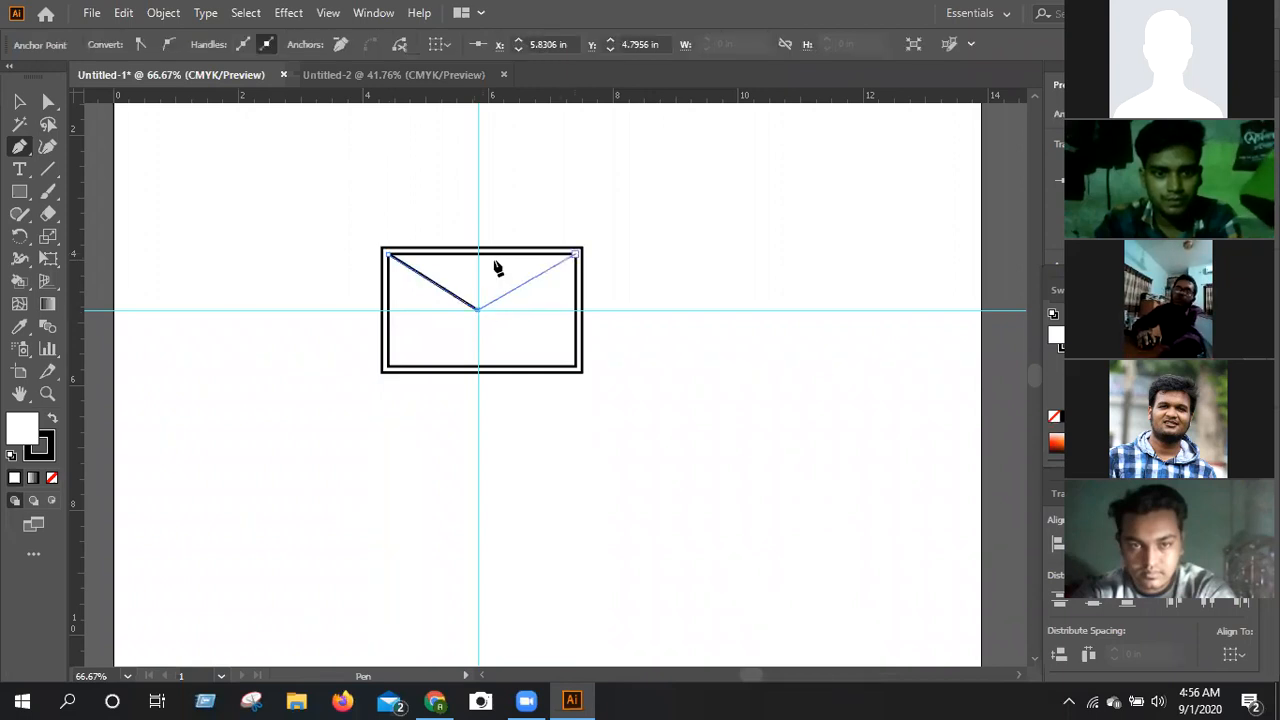
click(391, 261)
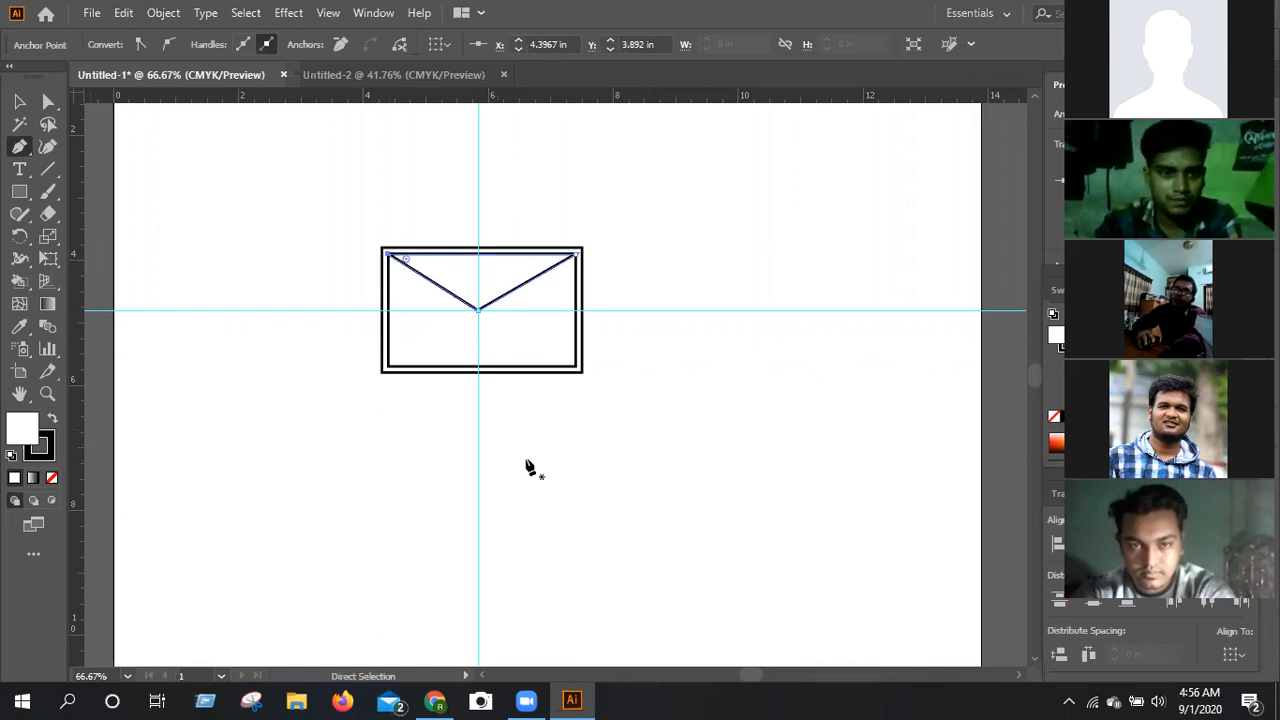
Fill the upper triangle with a dark gray sampled with the Eyedropper, leaving it without a stroke.
key(a)
click(19, 326)
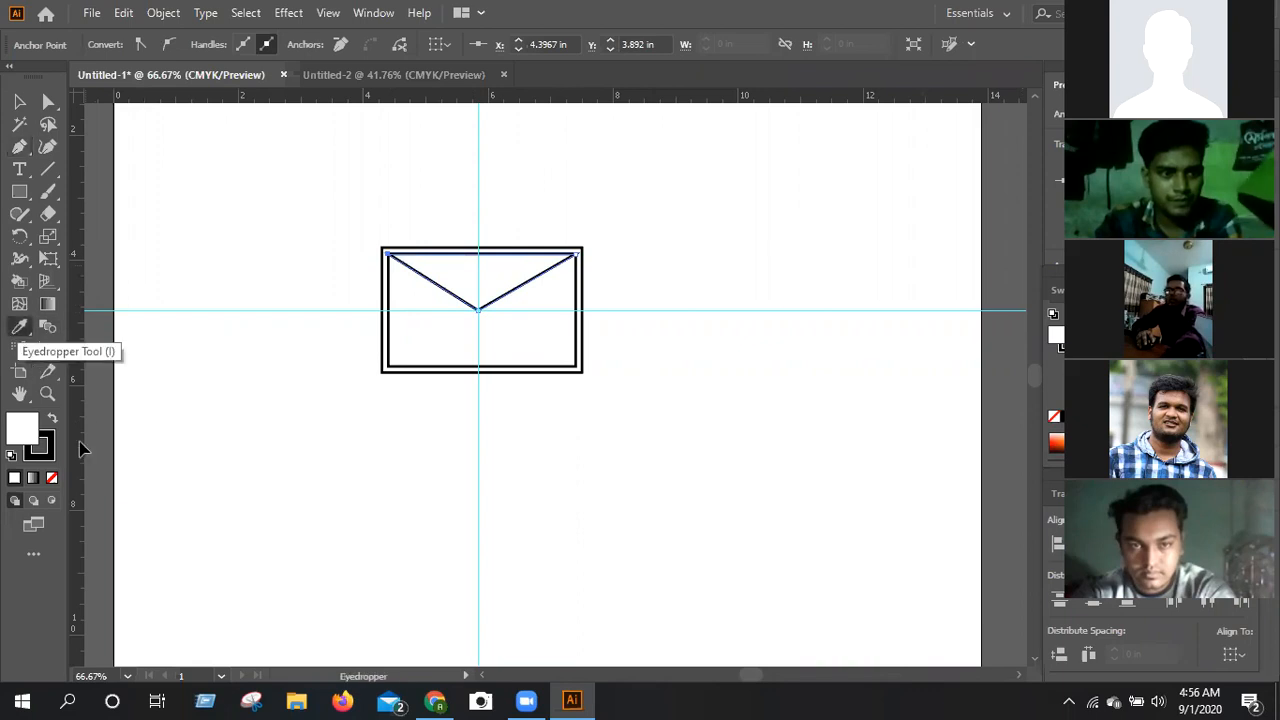
click(106, 398)
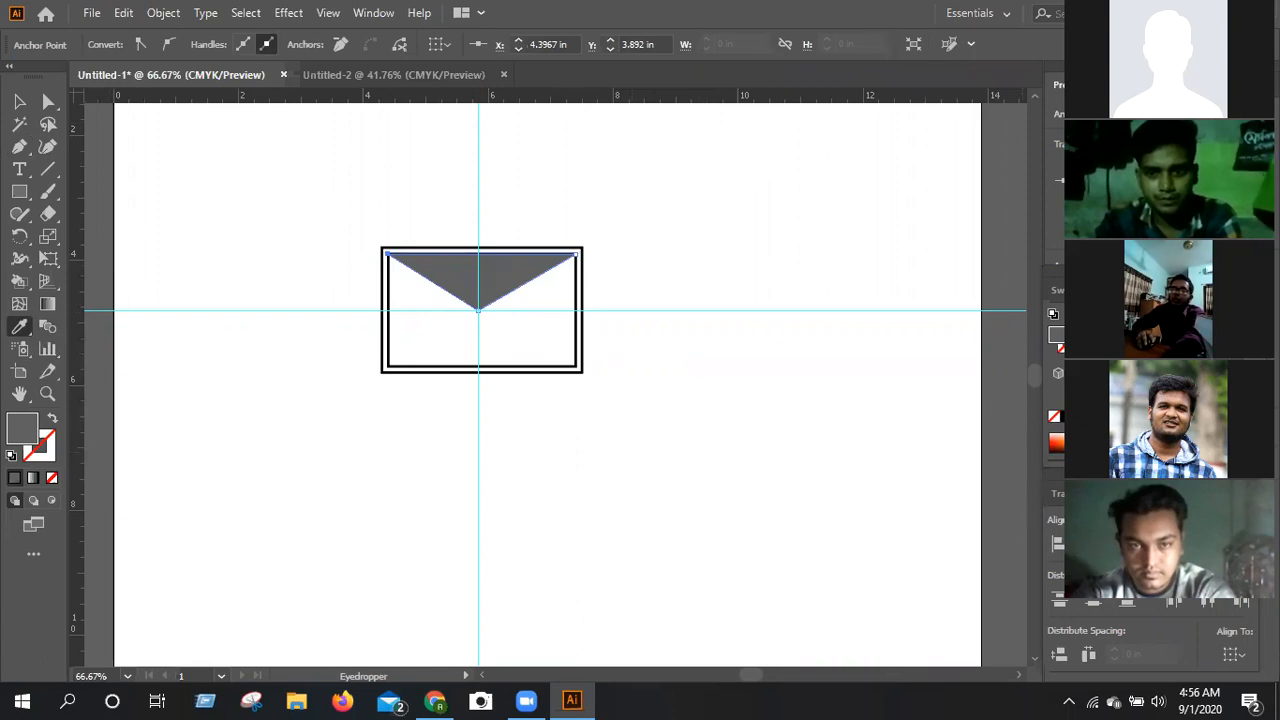
Draw a closed triangle with the Pen tool joining the inner rectangle's two left corners and the guide intersection.
click(19, 148)
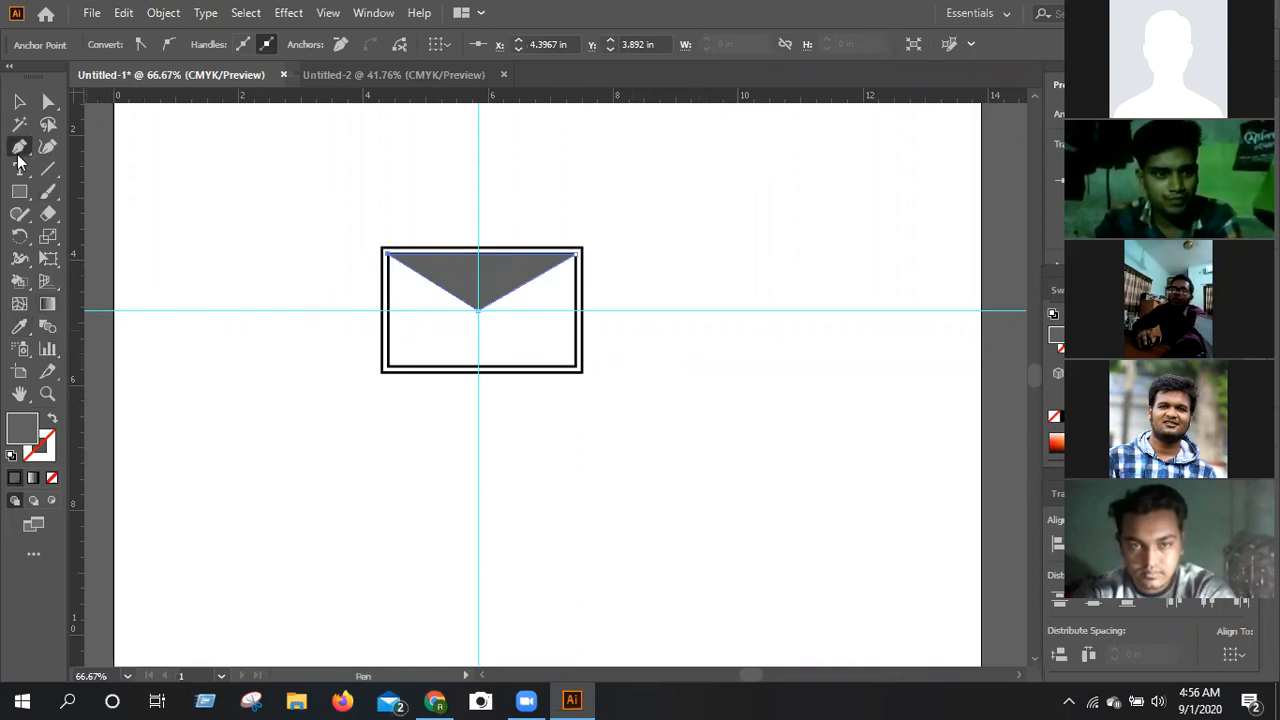
click(386, 367)
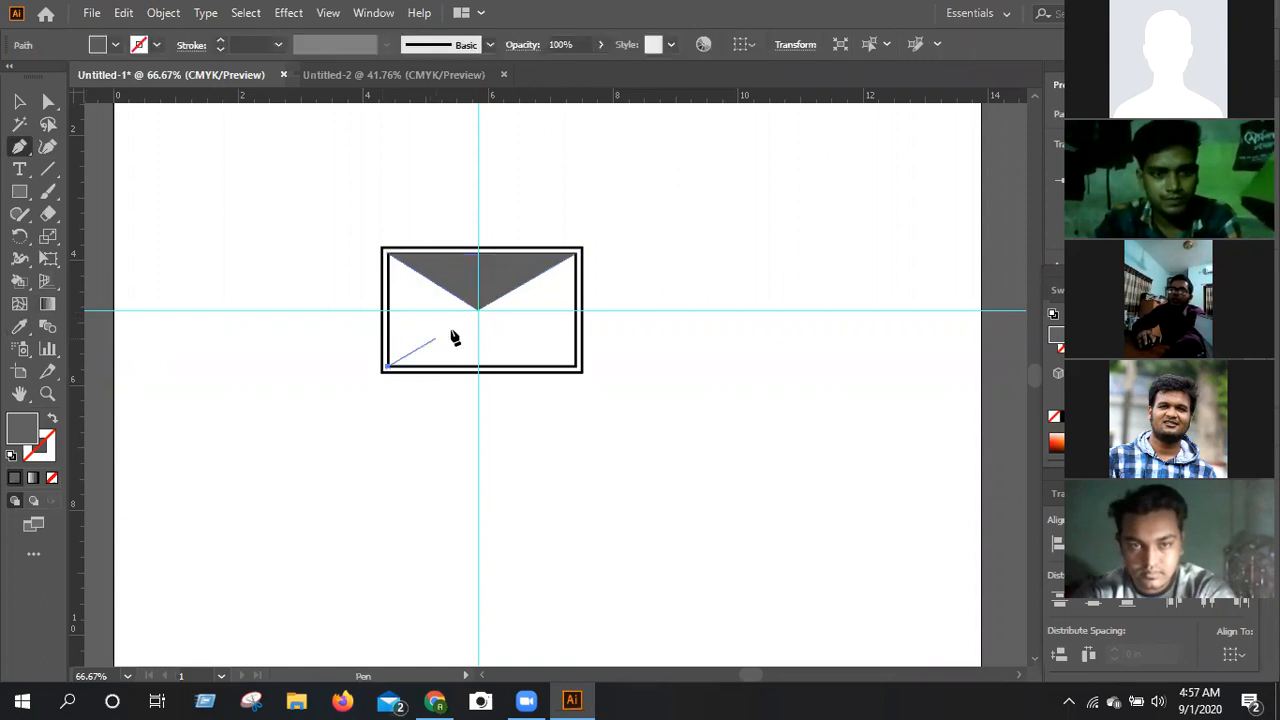
click(478, 310)
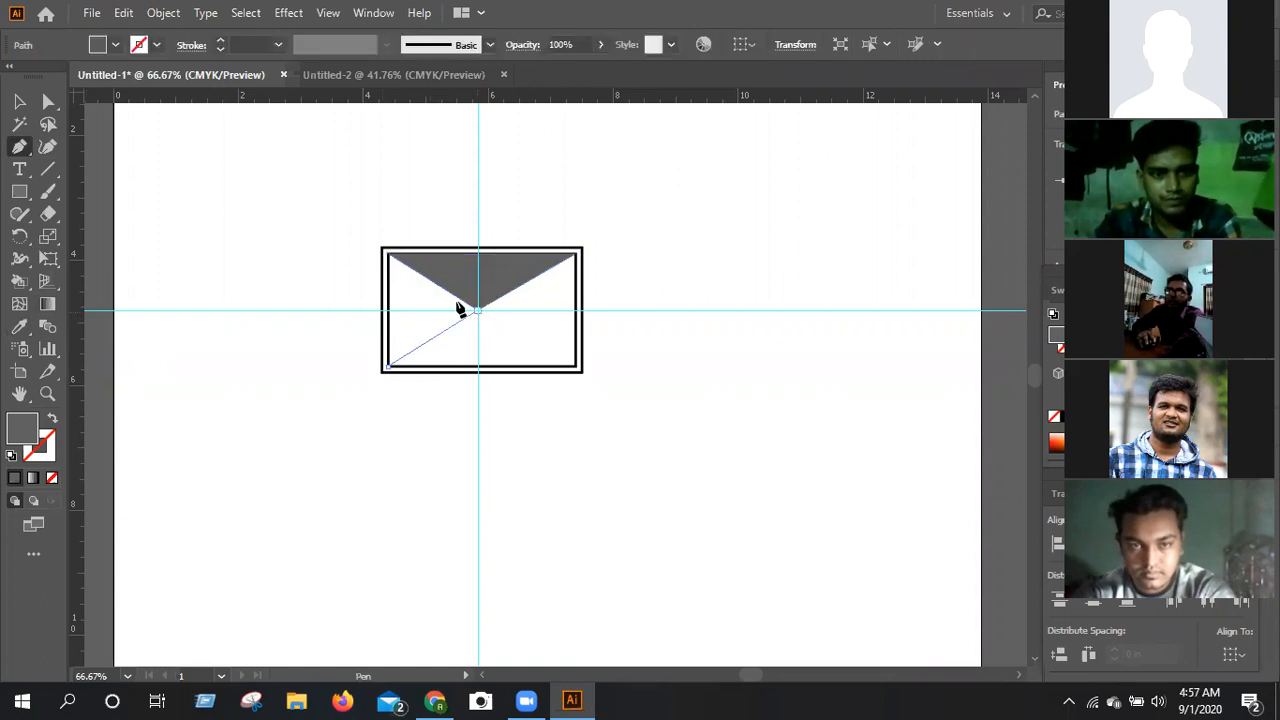
click(389, 257)
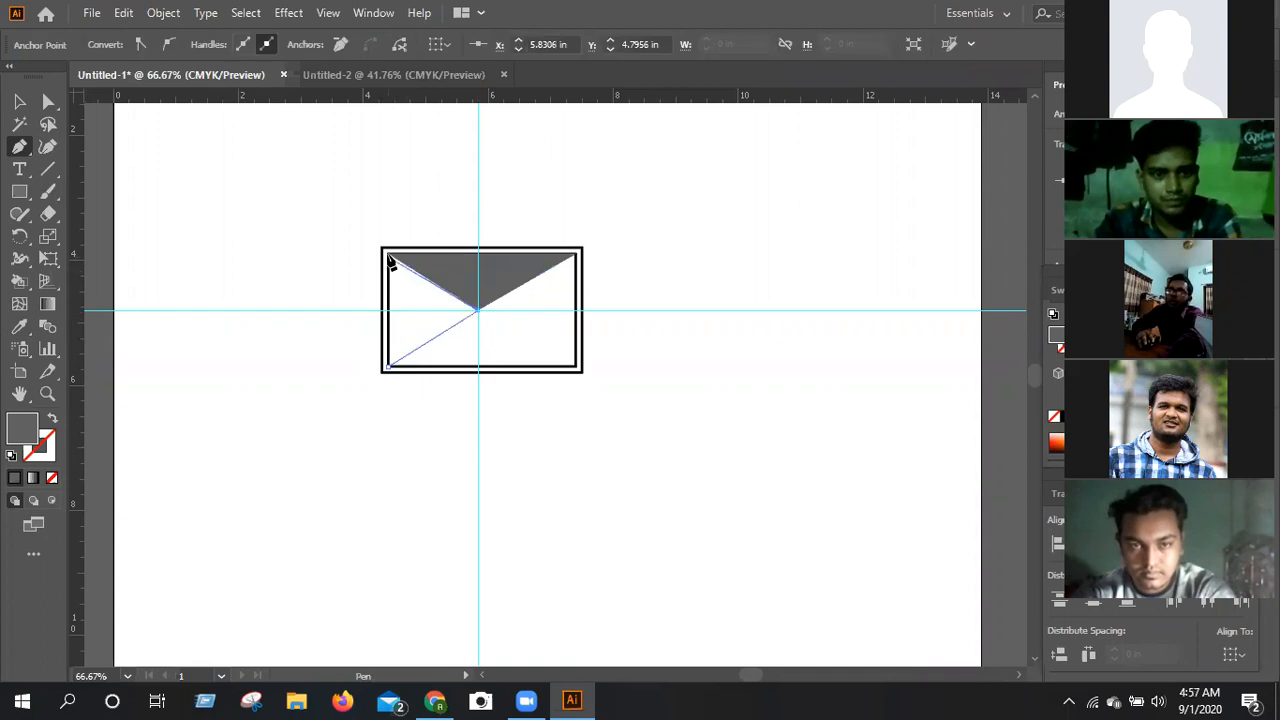
click(388, 256)
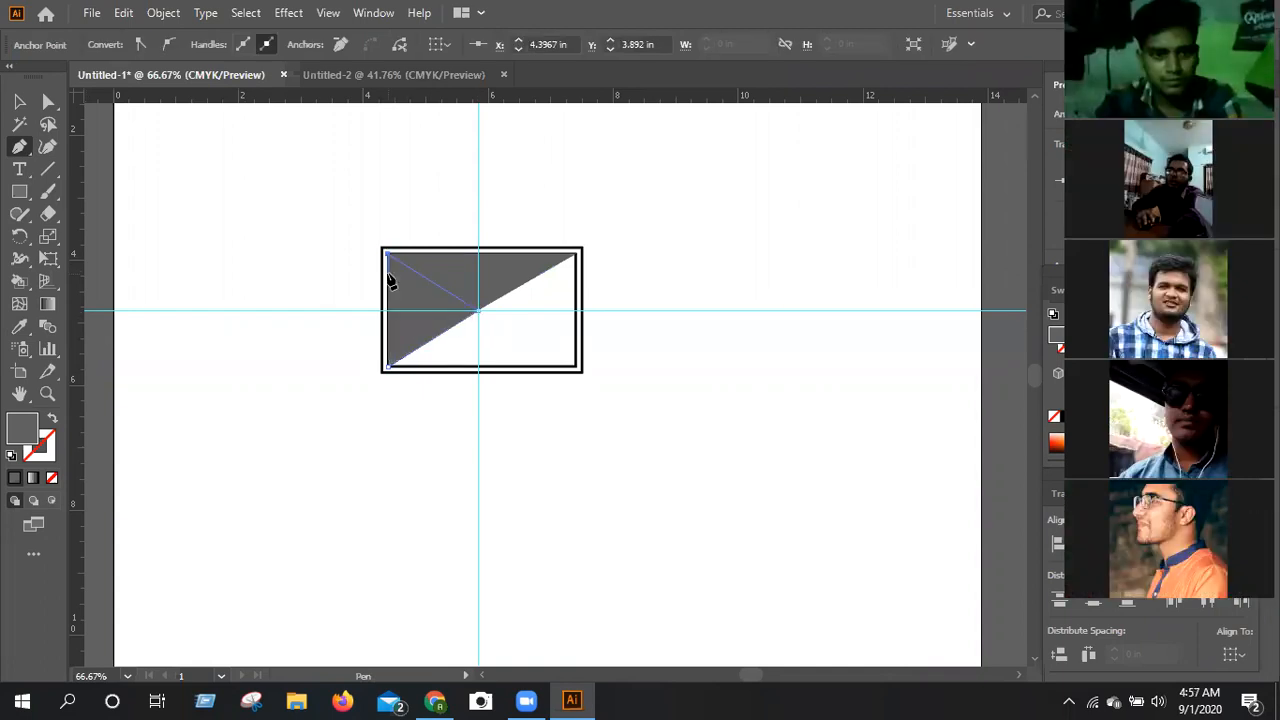
click(388, 367)
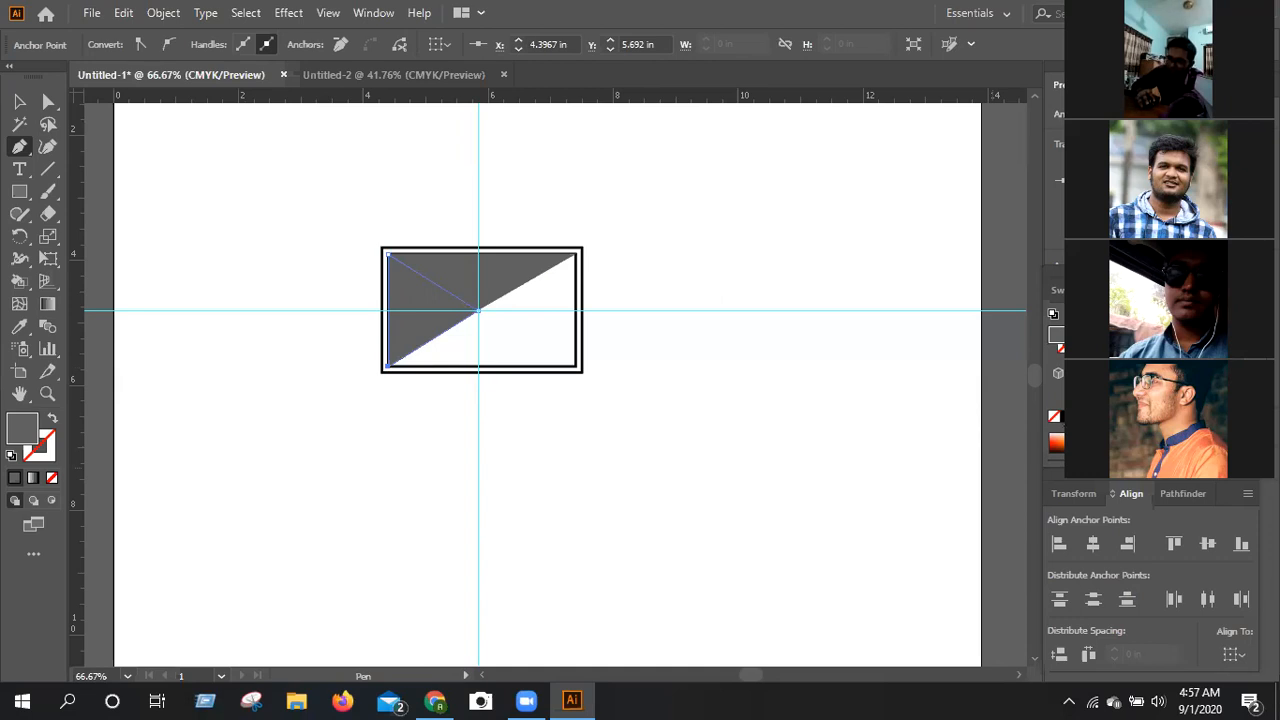
Change the left triangle's fill to dark olive.
click(1128, 452)
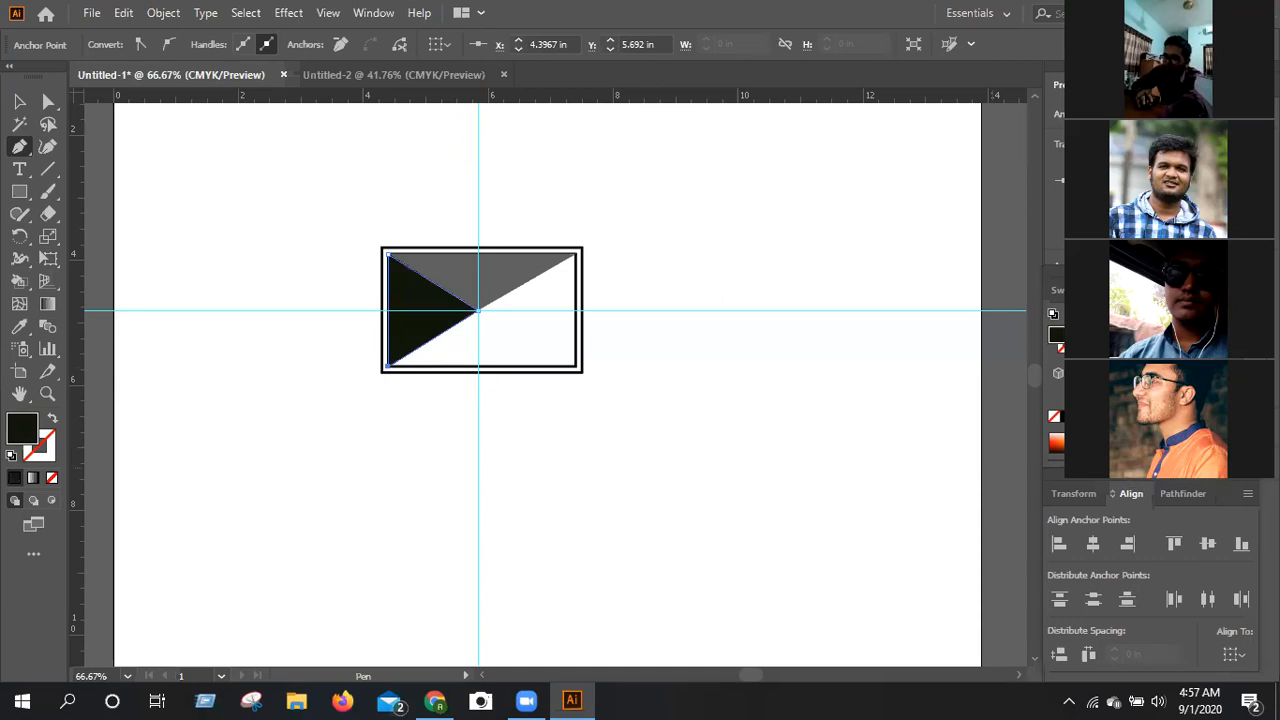
key(ctrl+z)
drag(421, 416, 368, 420)
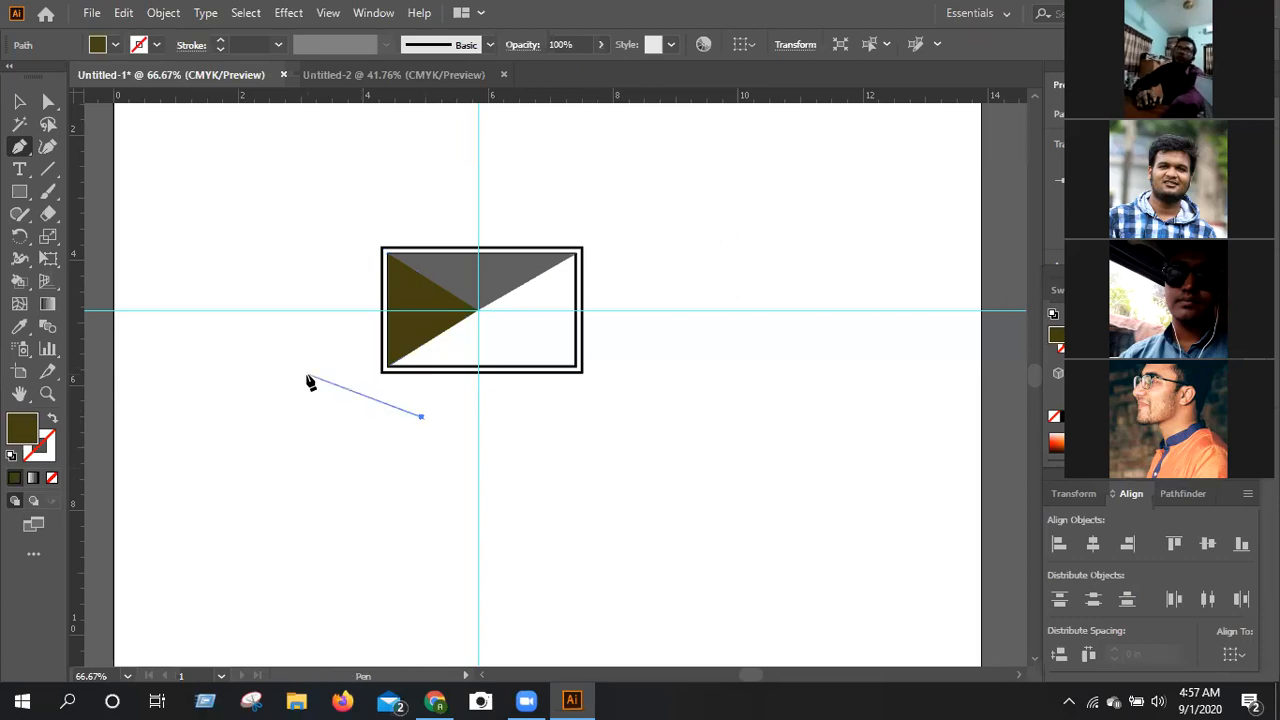
Draw a closed dark olive triangle with the Pen tool between the guide intersection and the inner rectangle's two right corners.
click(19, 149)
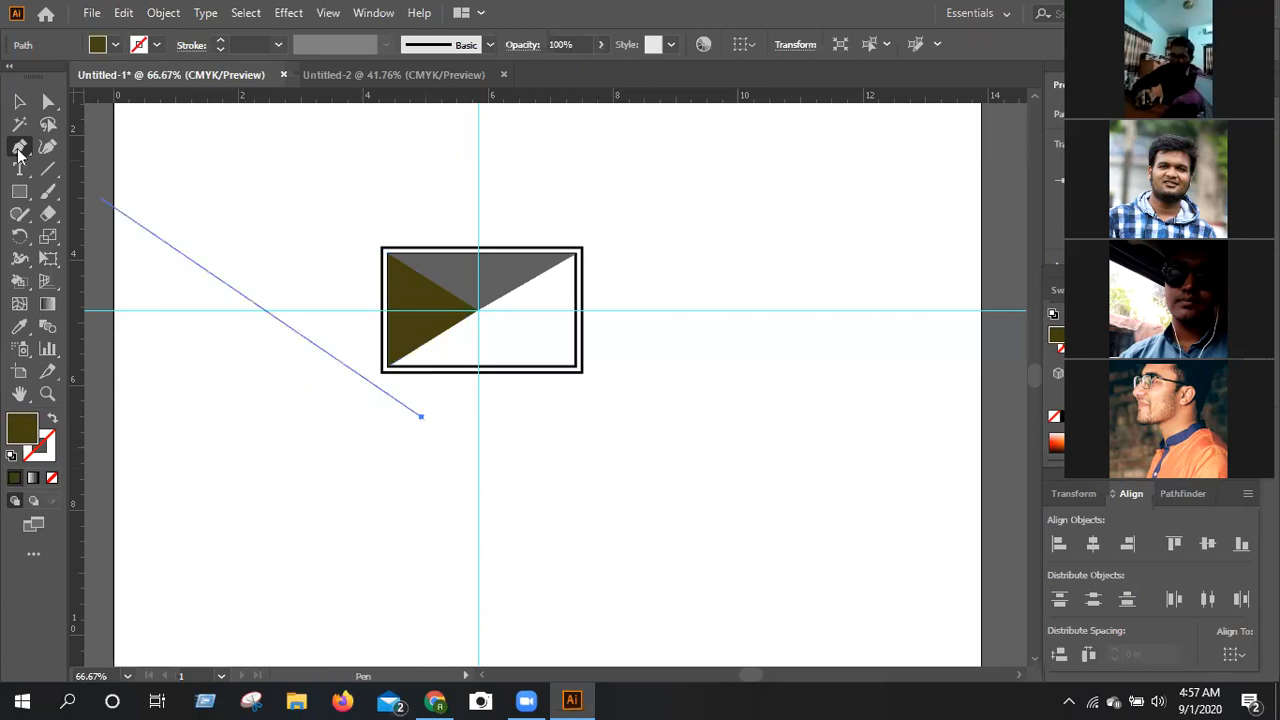
click(477, 311)
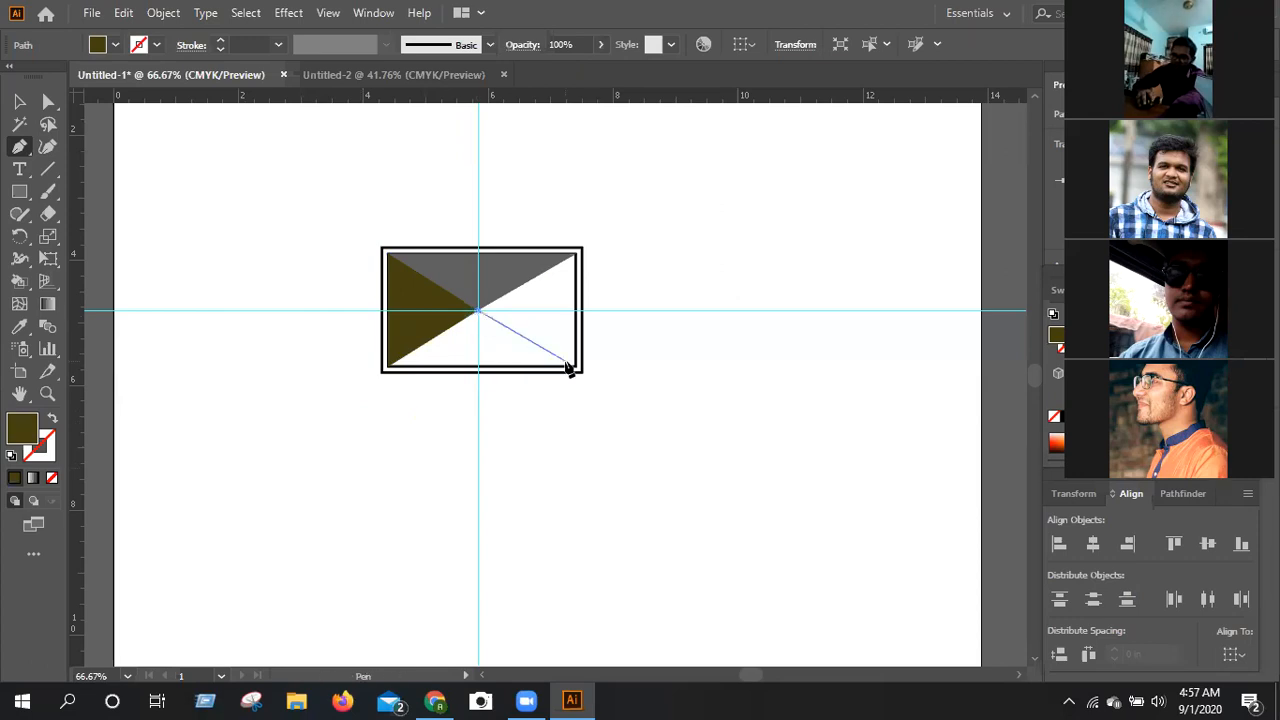
click(575, 367)
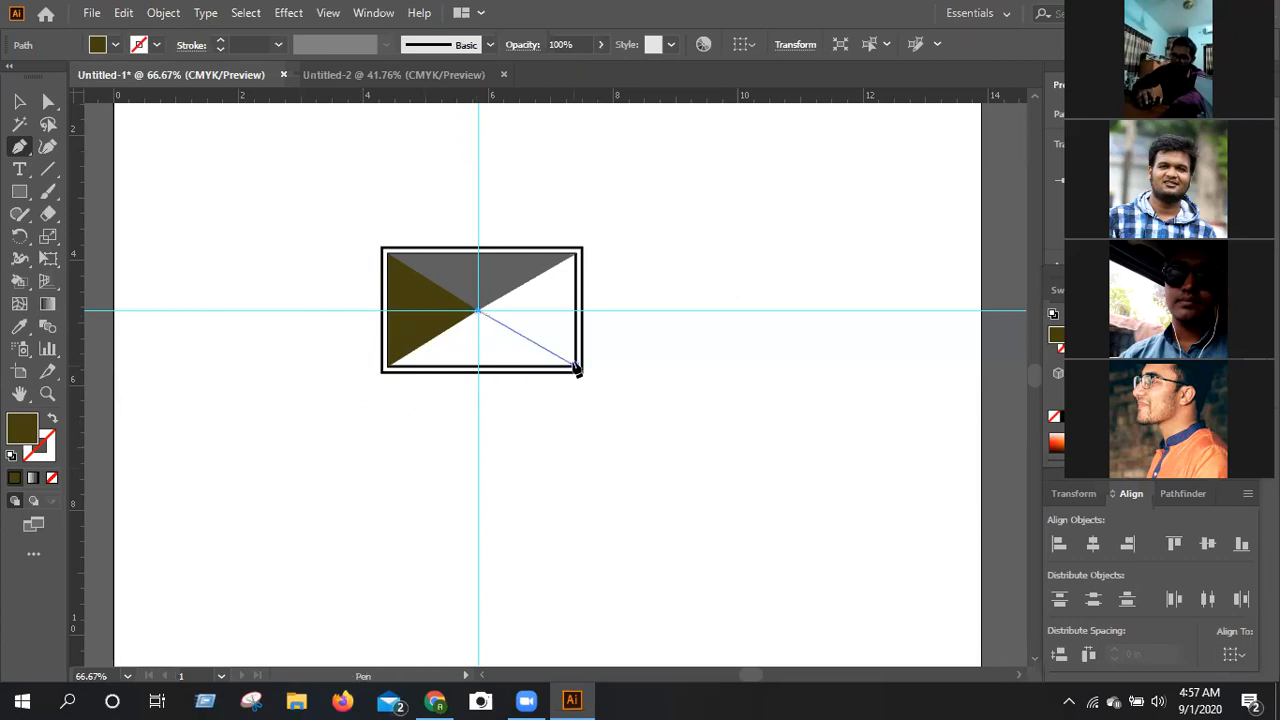
click(576, 256)
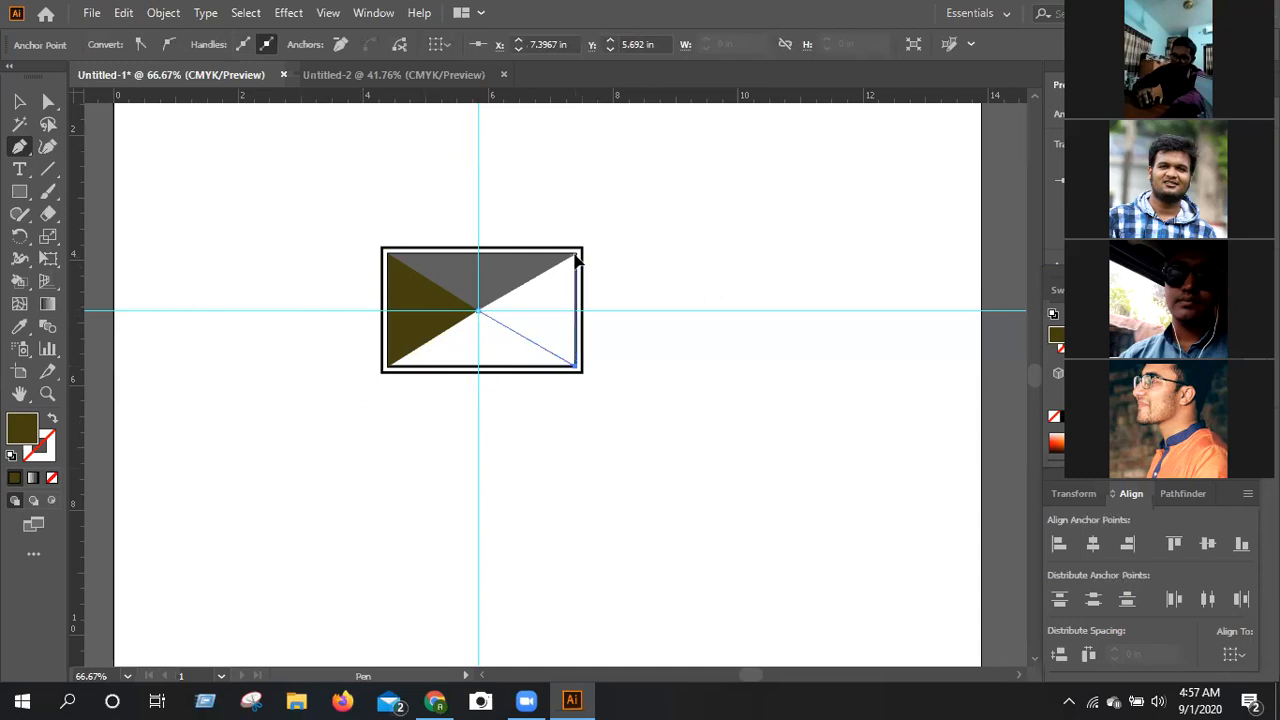
click(480, 310)
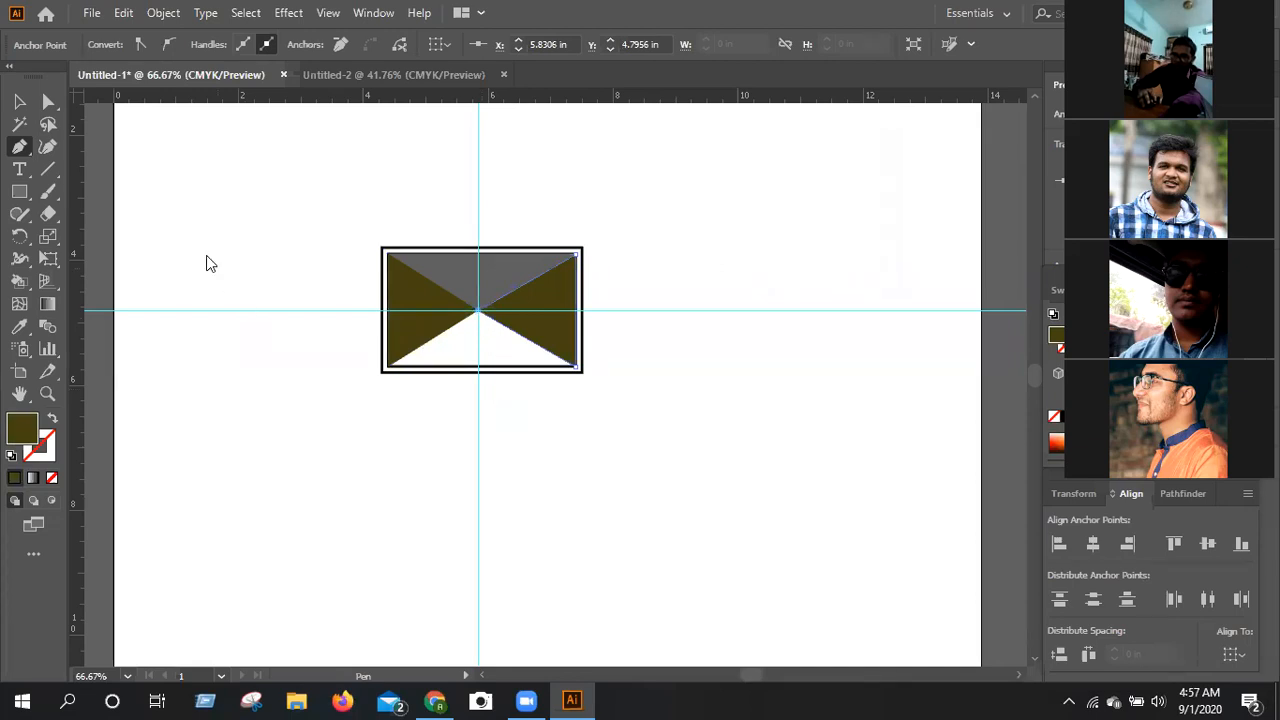
Draw a closed triangle with the Pen tool between the inner rectangle's two lower corners and the guide intersection.
click(390, 367)
click(478, 310)
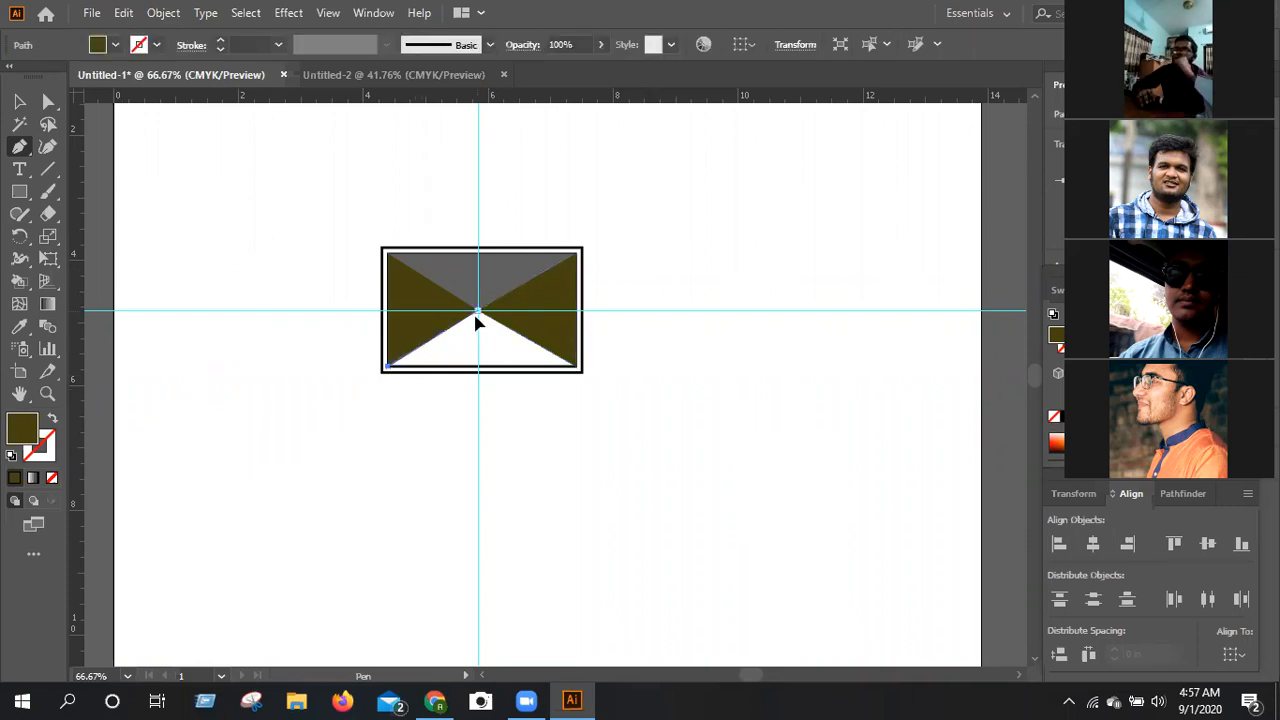
click(577, 366)
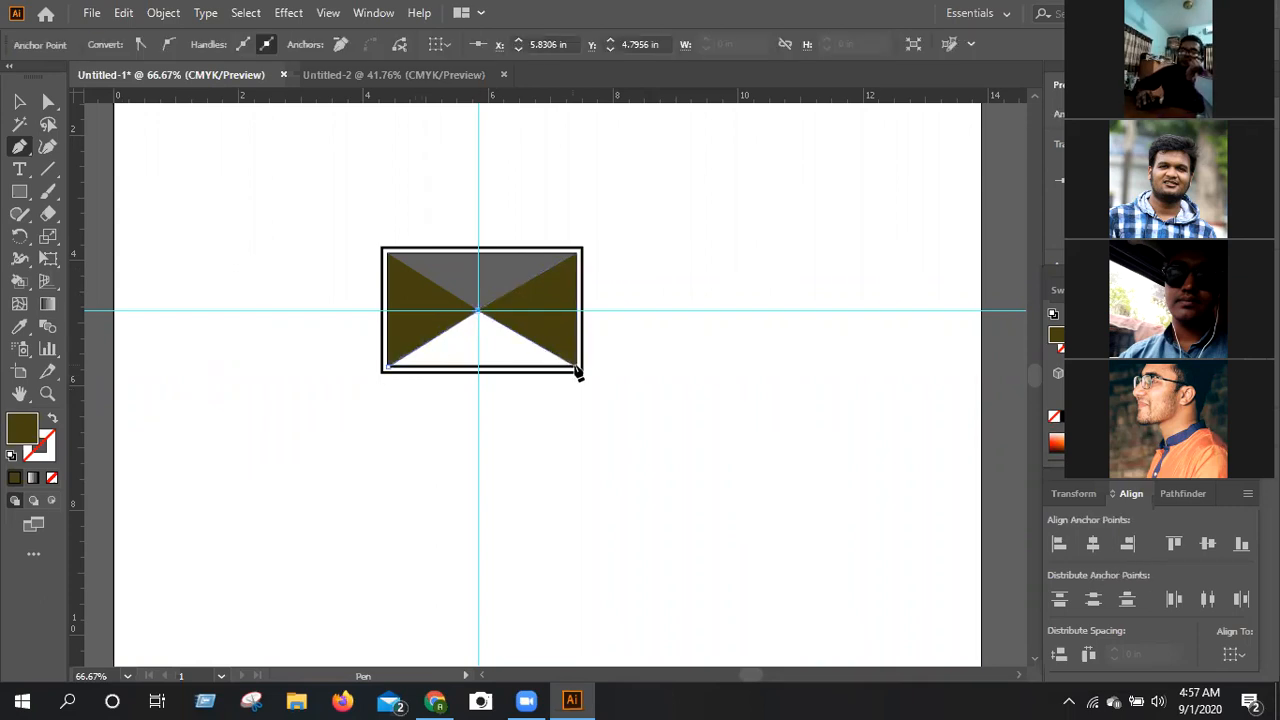
click(390, 367)
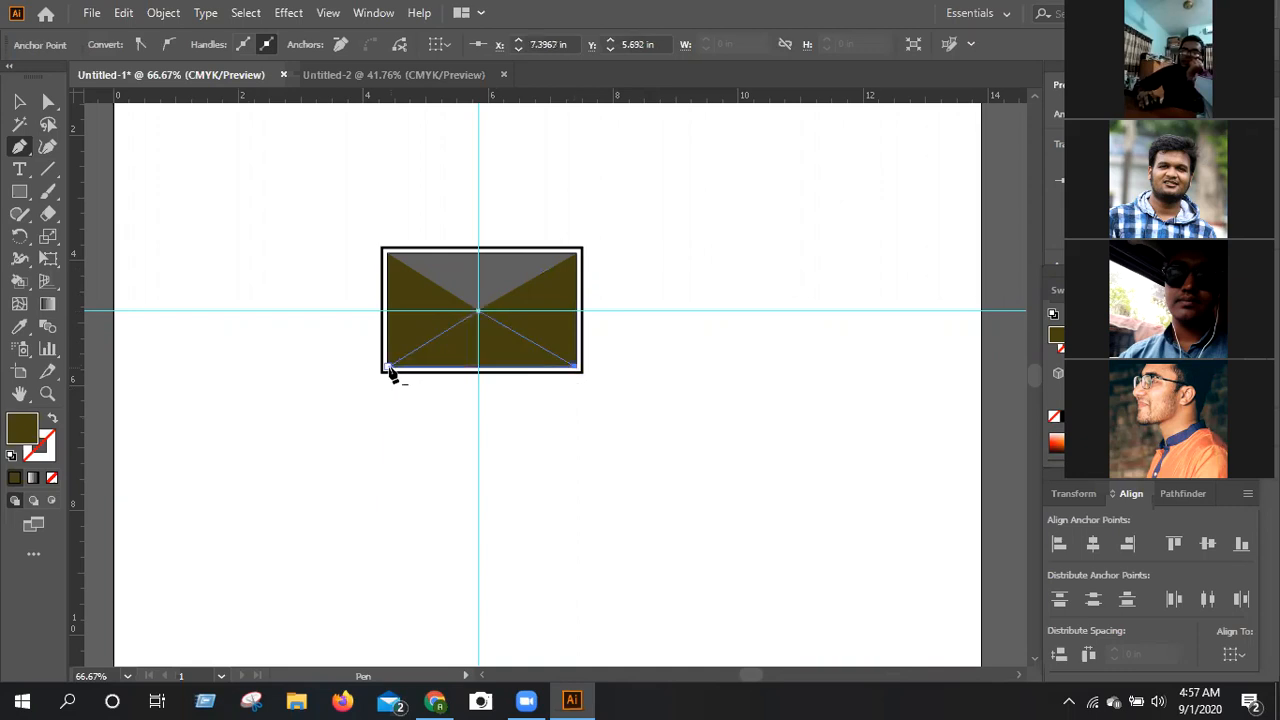
click(390, 367)
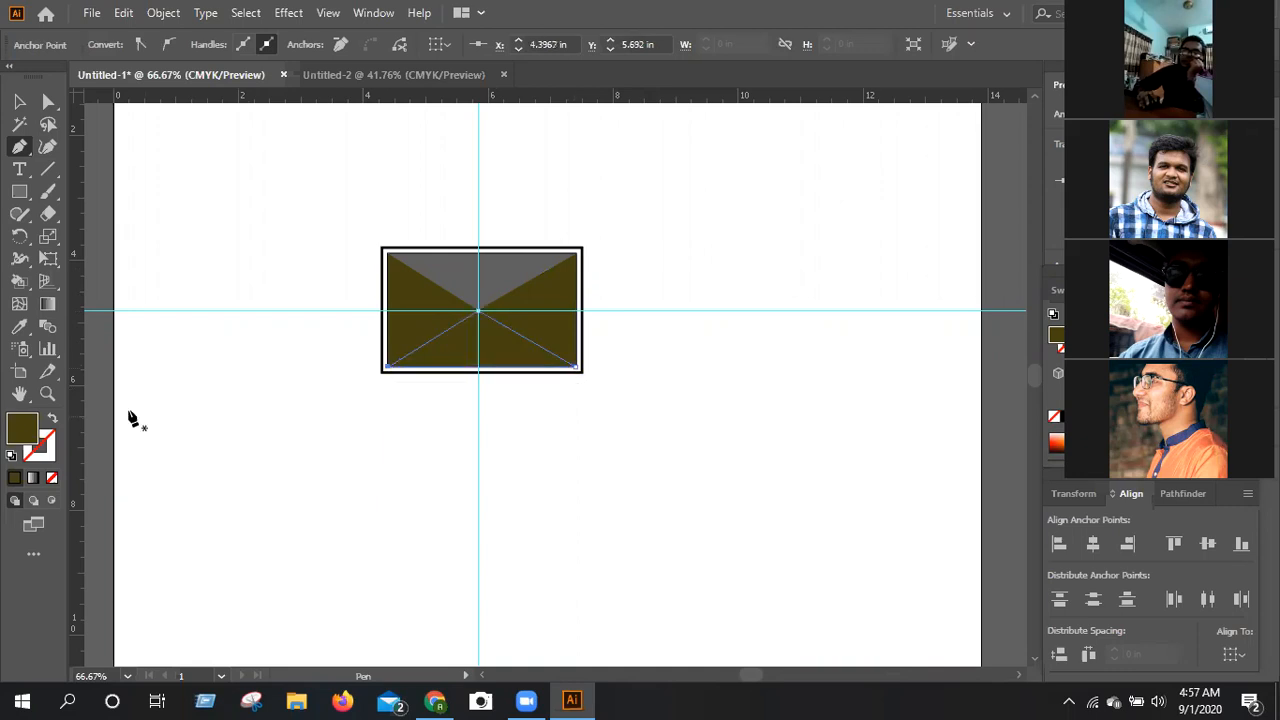
Fill the lower triangle with a gray sampled with the Eyedropper to match the upper triangle.
click(20, 329)
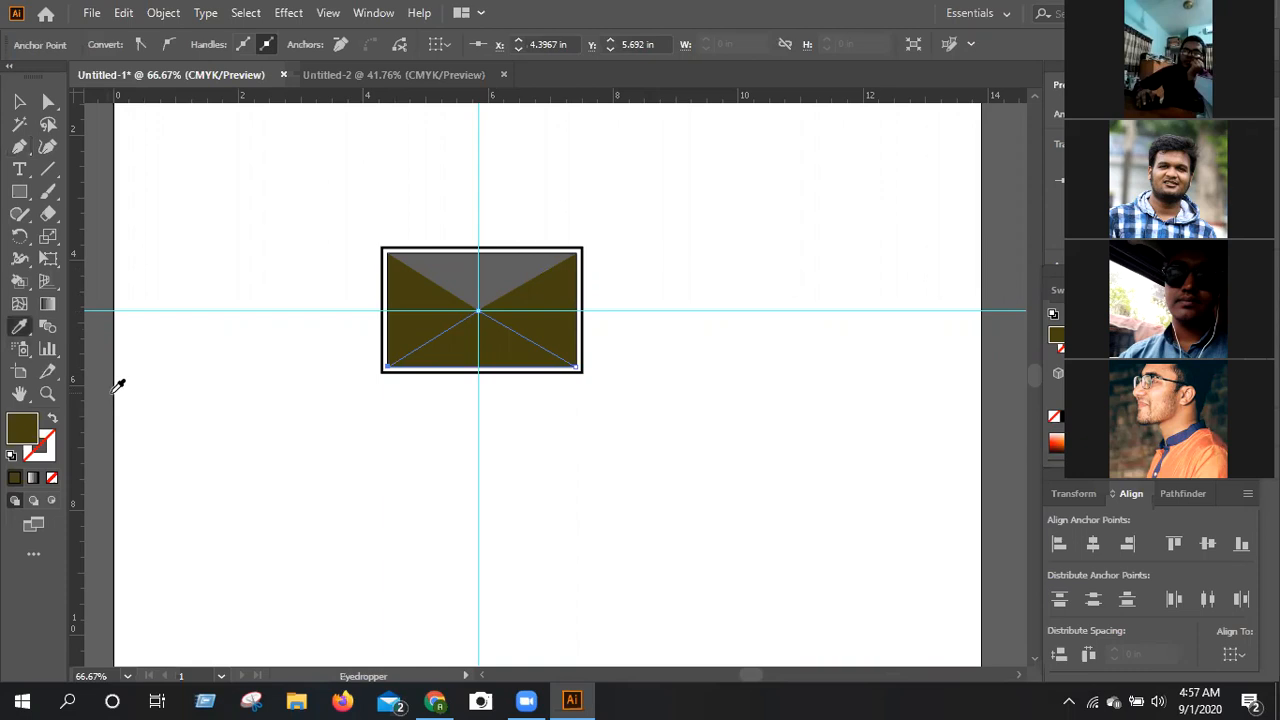
click(260, 453)
click(110, 357)
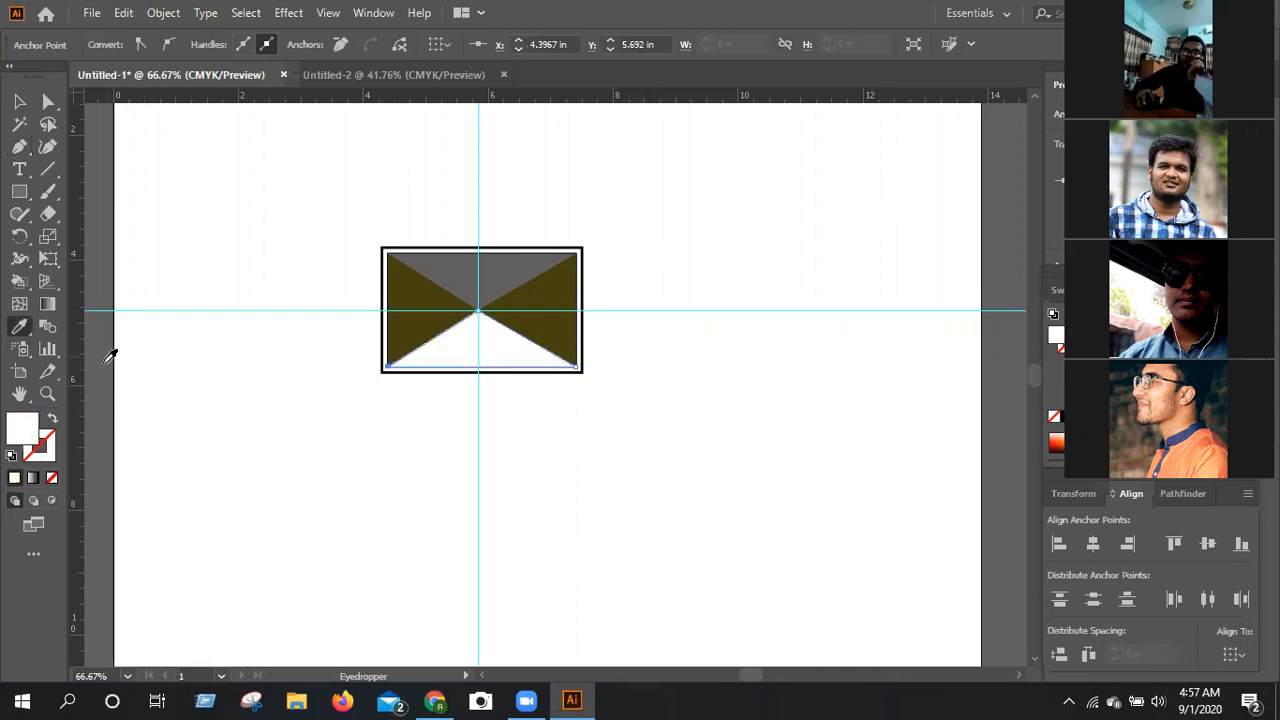
click(110, 357)
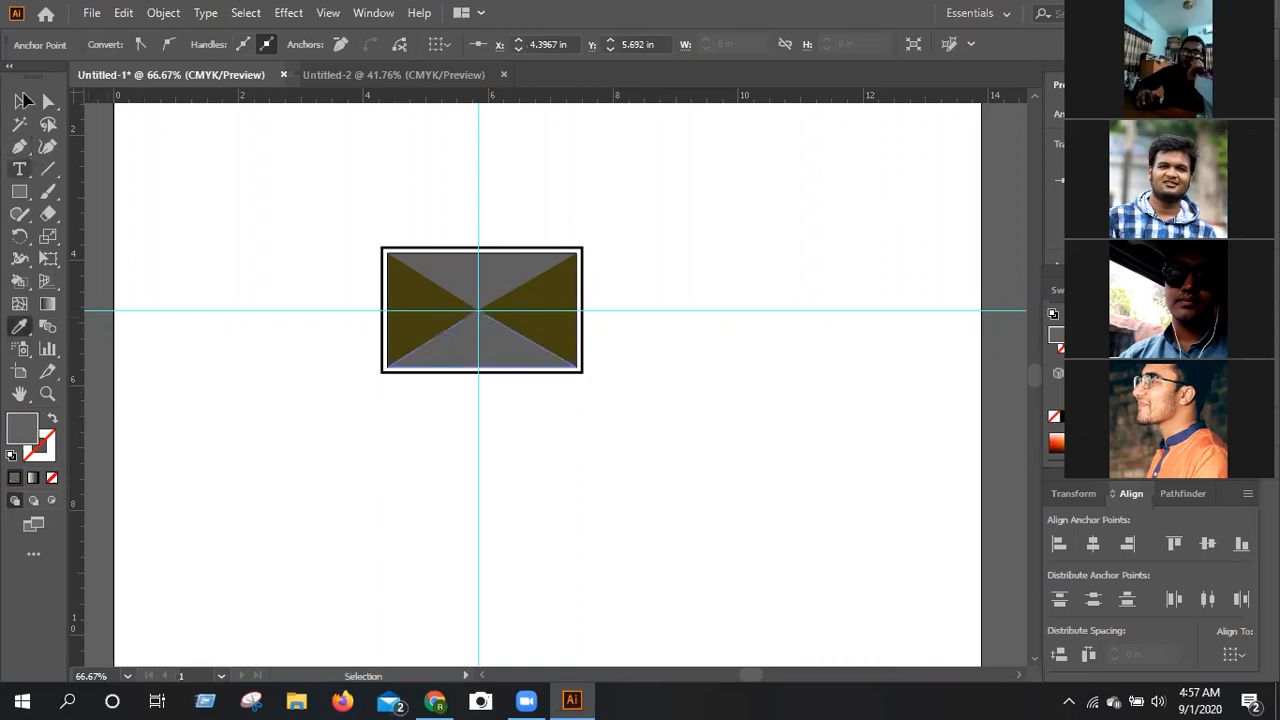
Select both rectangles, all four triangles and the guides, lower their opacity to 49%, and deselect them.
click(20, 101)
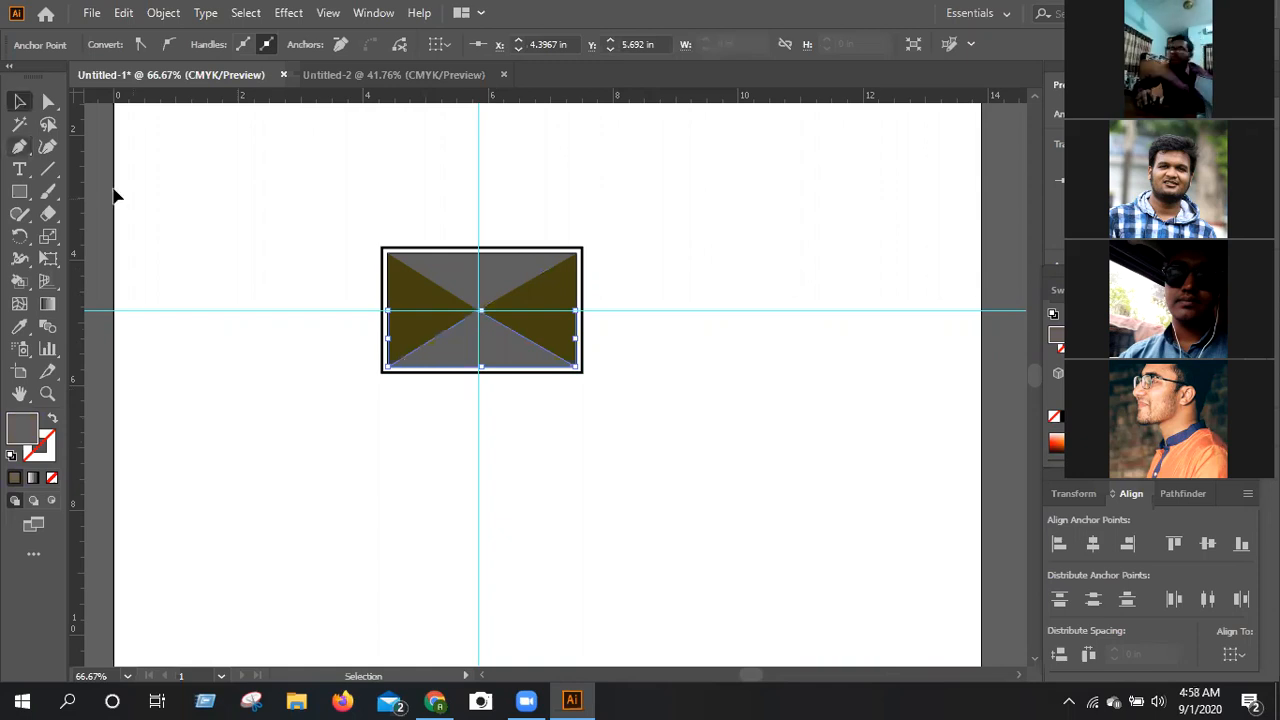
click(283, 192)
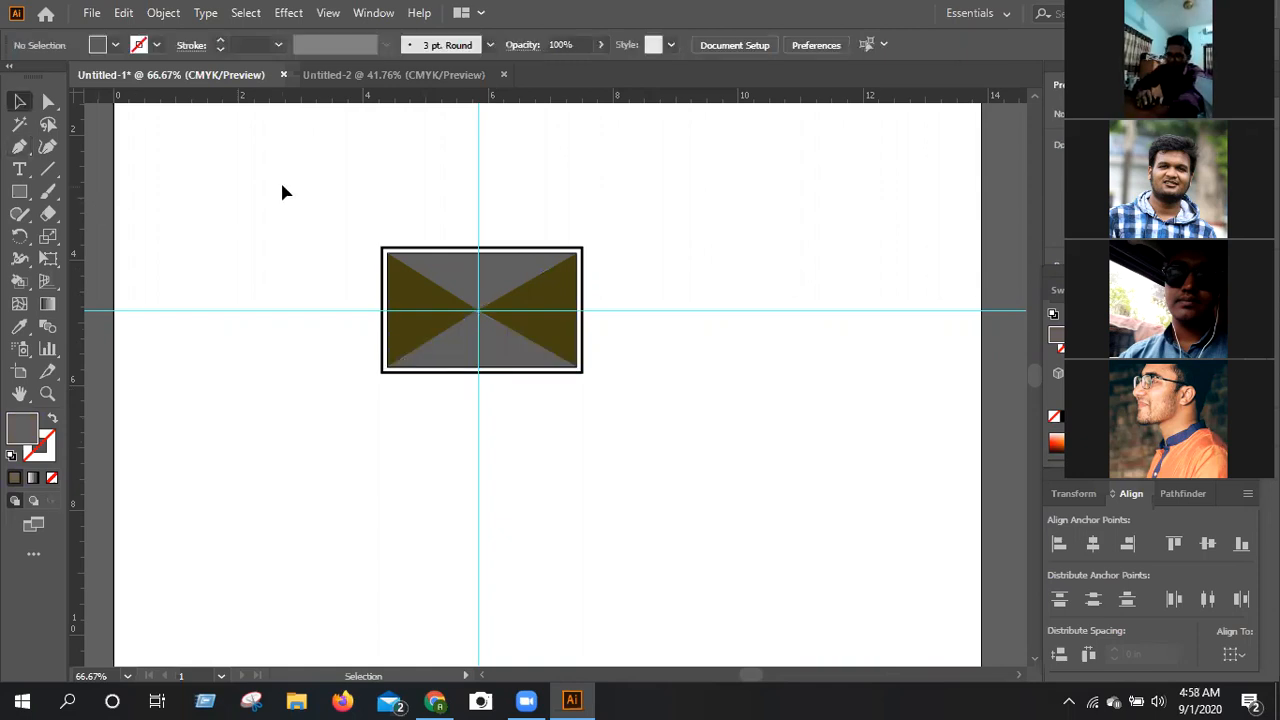
drag(630, 478, 630, 478)
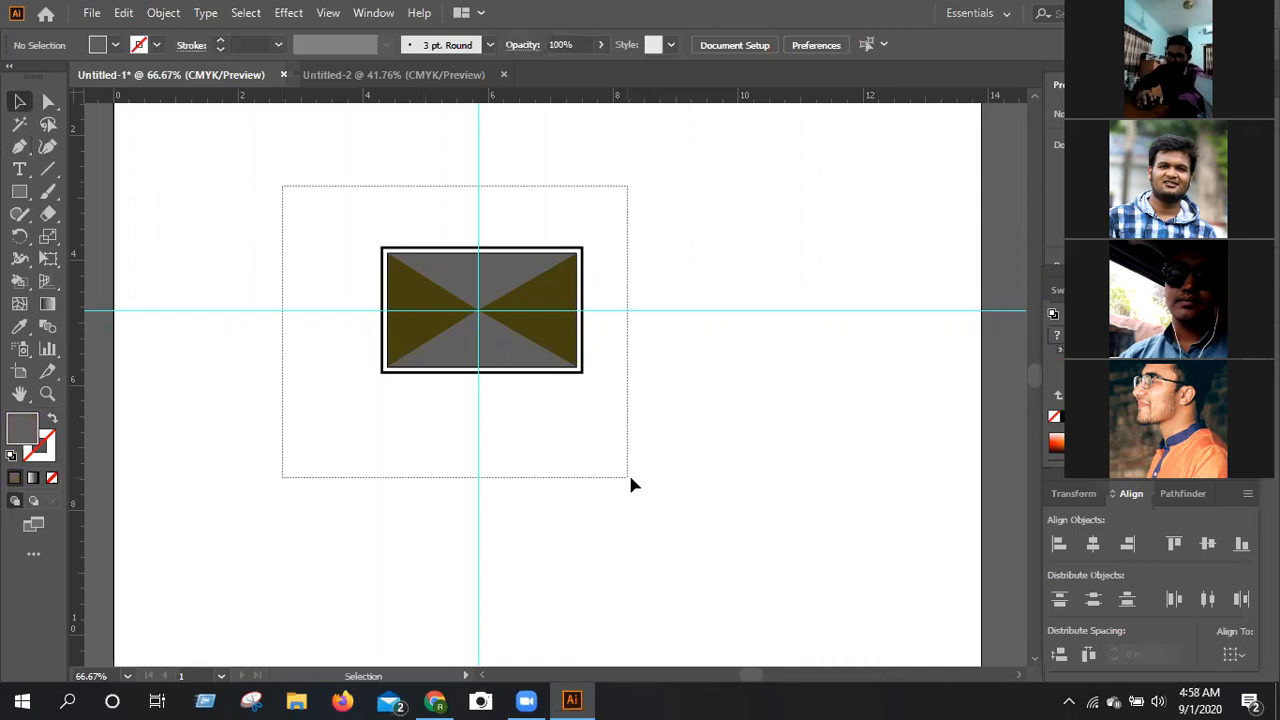
drag(593, 119, 593, 119)
click(600, 45)
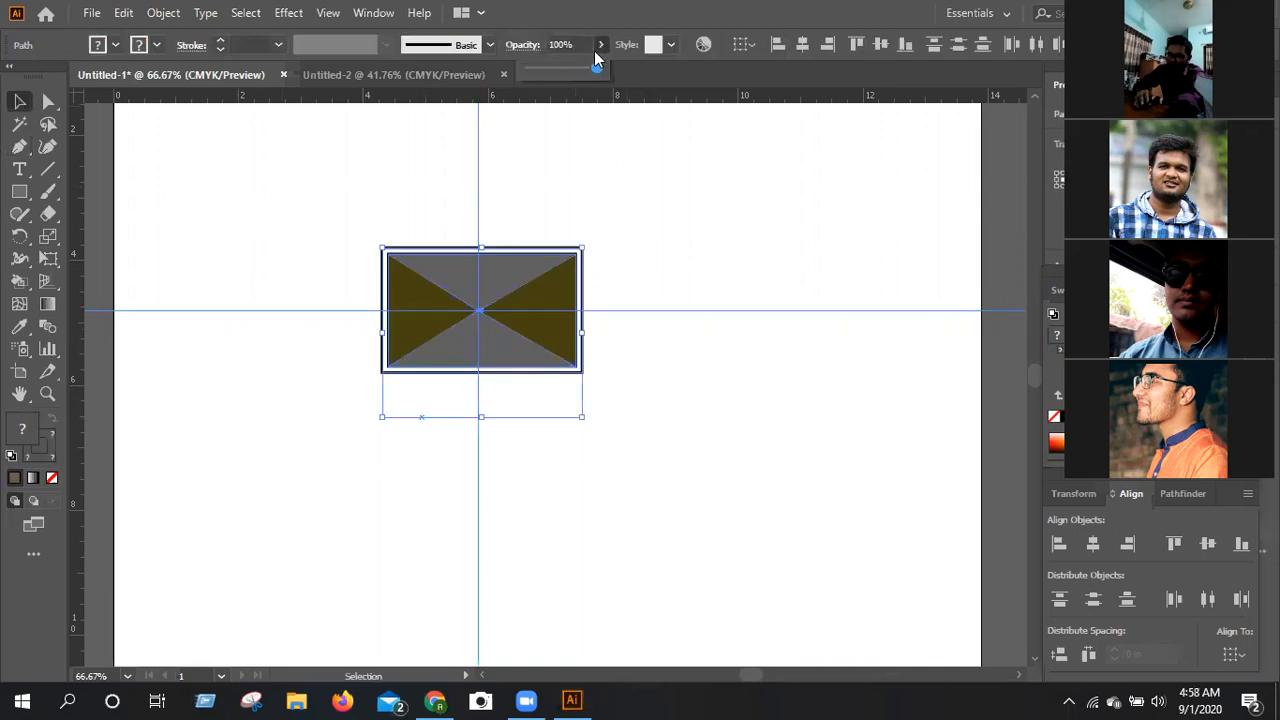
click(579, 67)
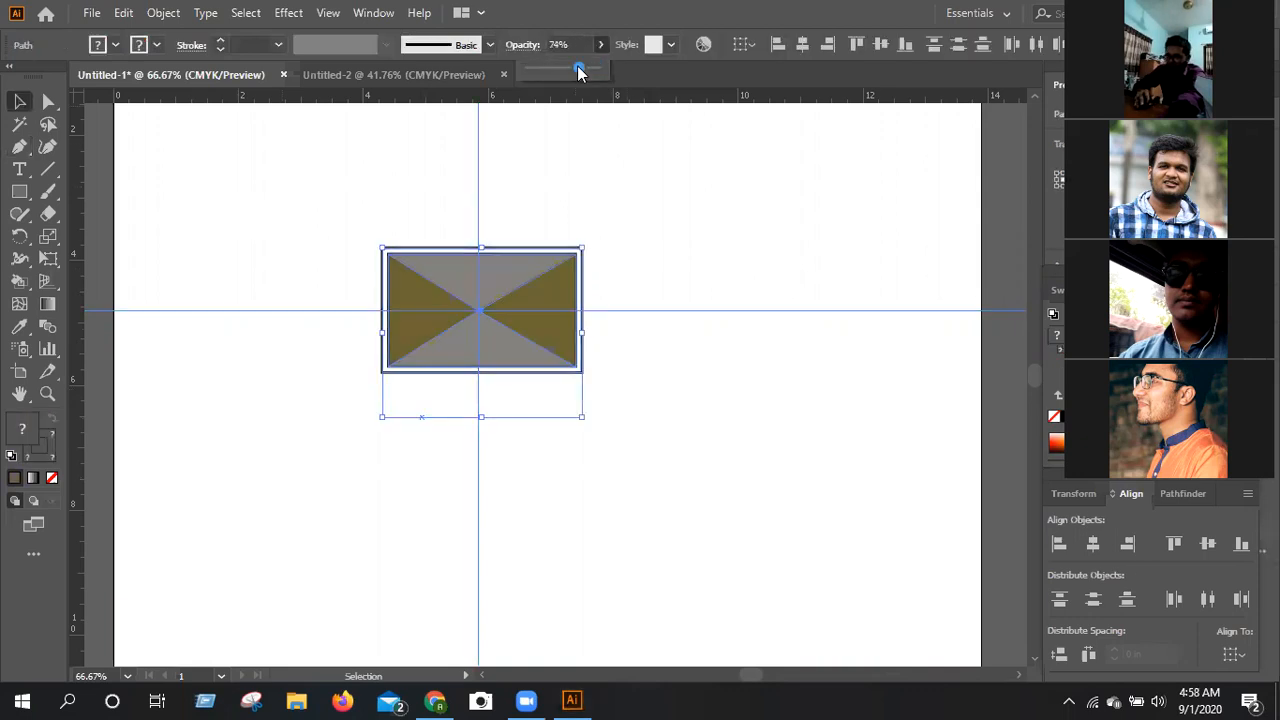
click(559, 69)
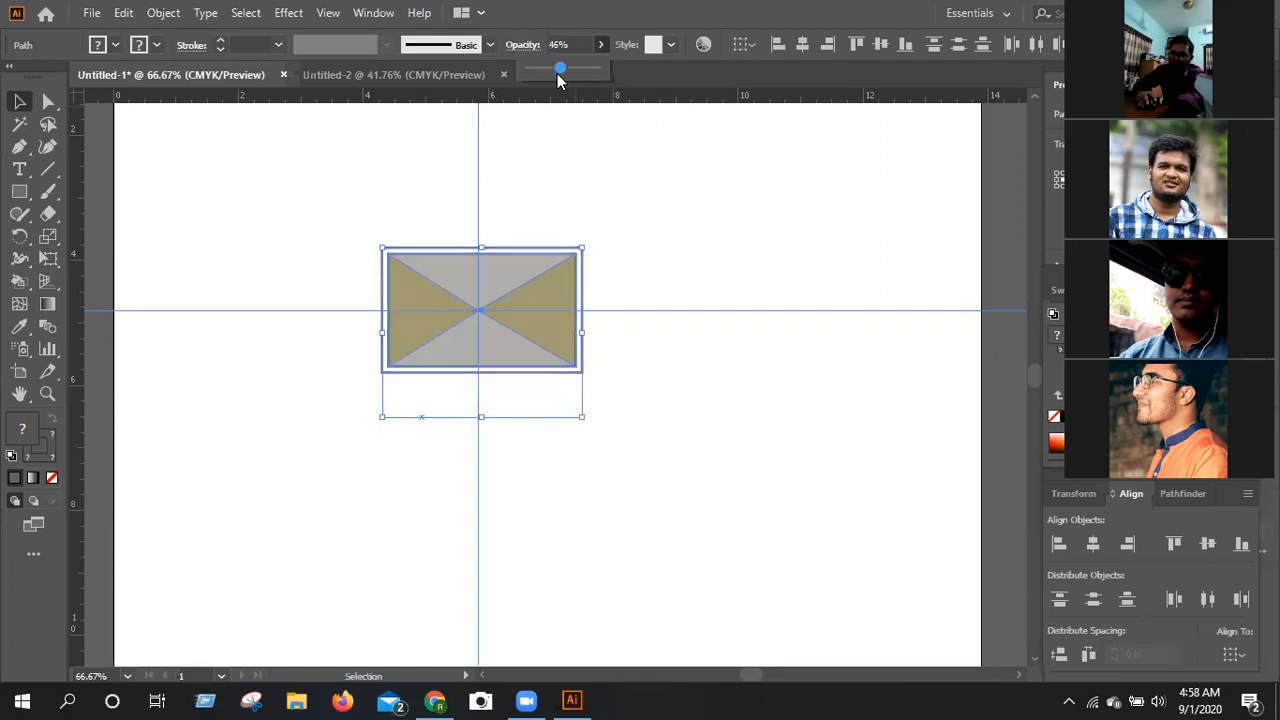
drag(558, 72, 560, 69)
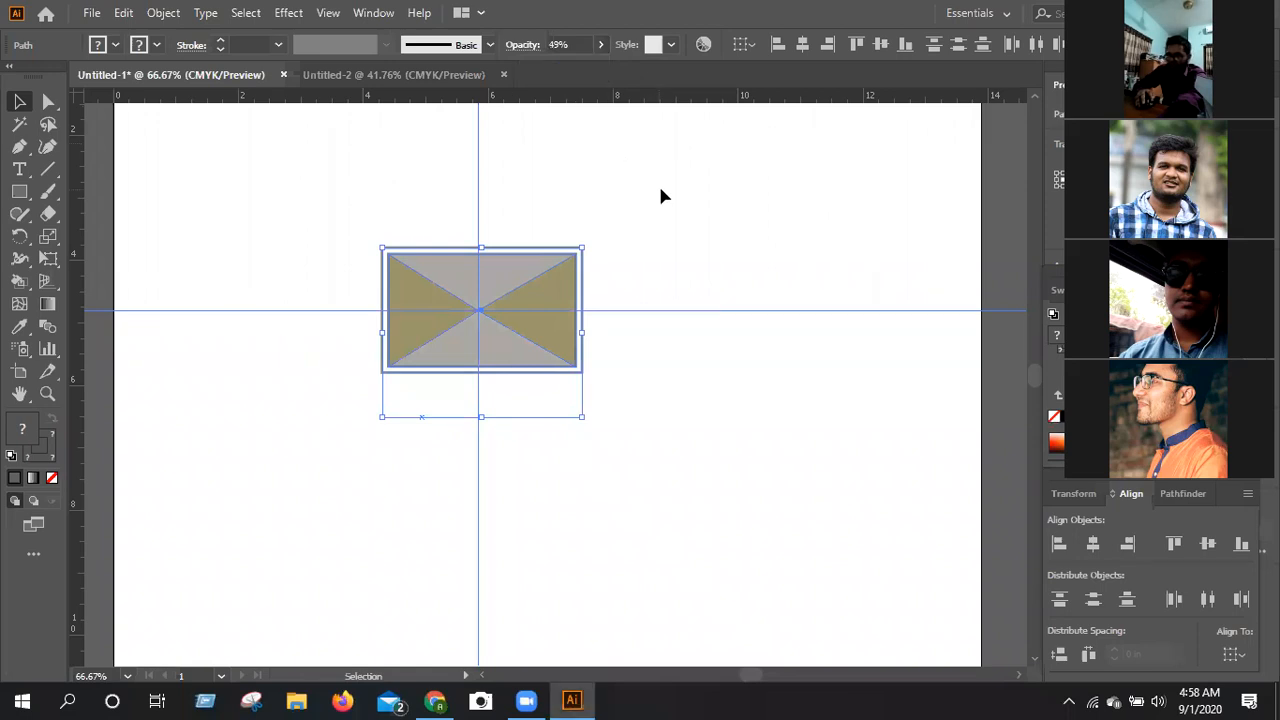
click(675, 228)
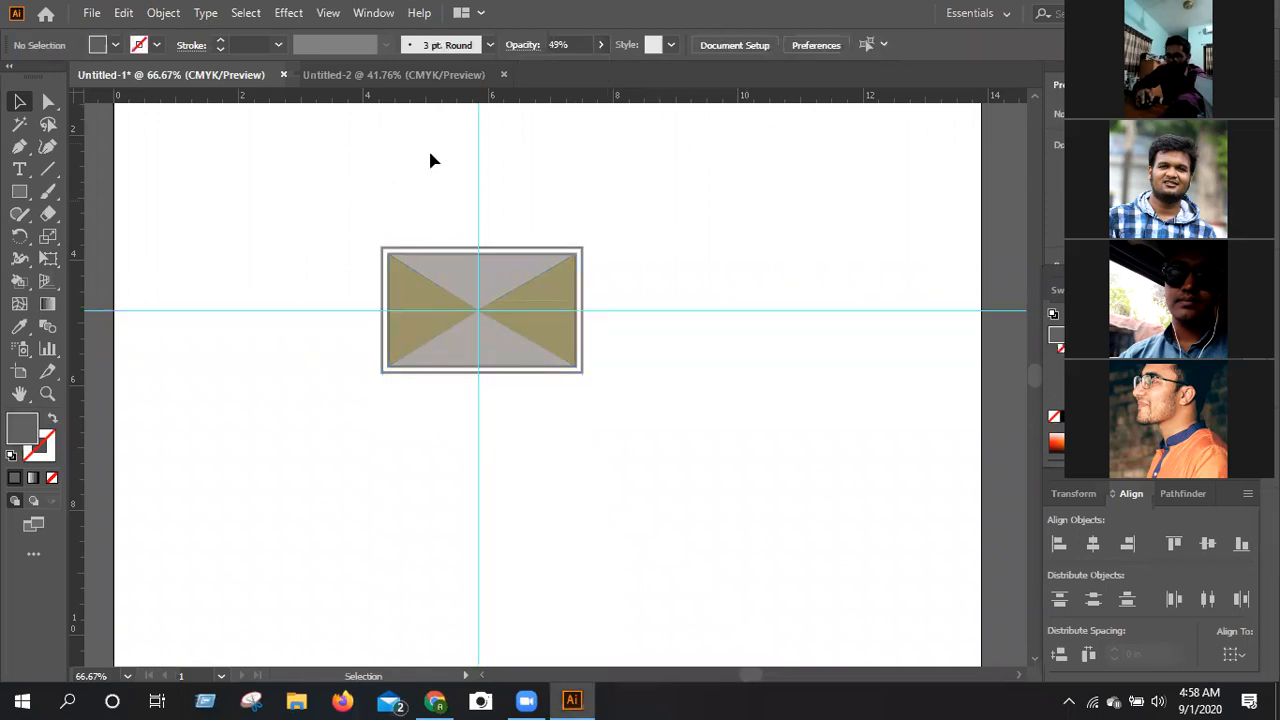
Delete the vertical and horizontal guides crossing the card.
drag(420, 149, 606, 177)
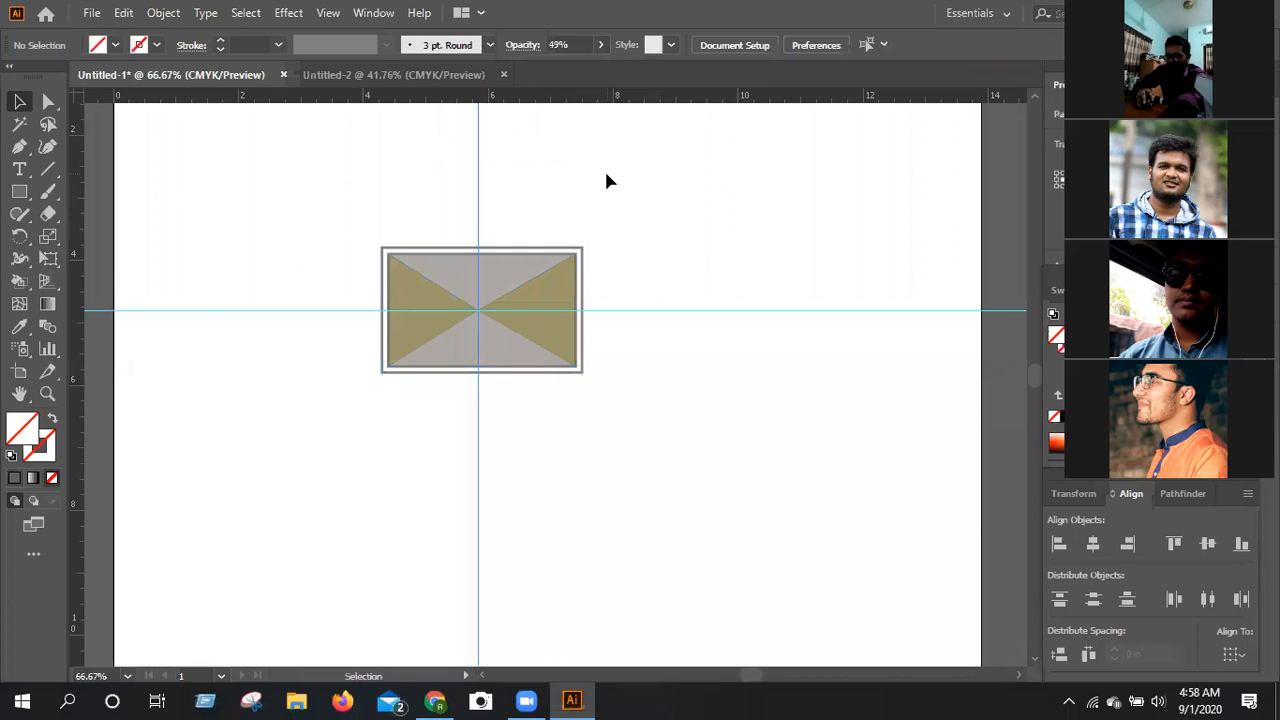
key(Delete)
drag(729, 210, 804, 456)
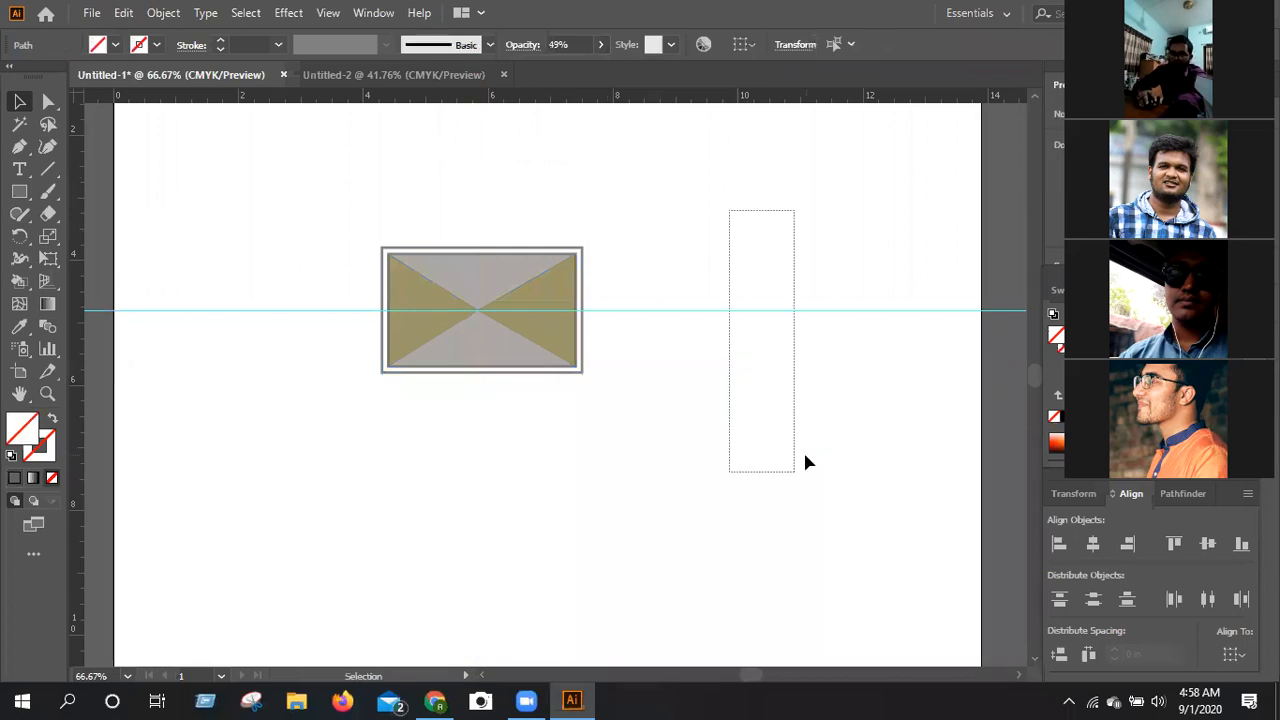
key(Delete)
key(k)
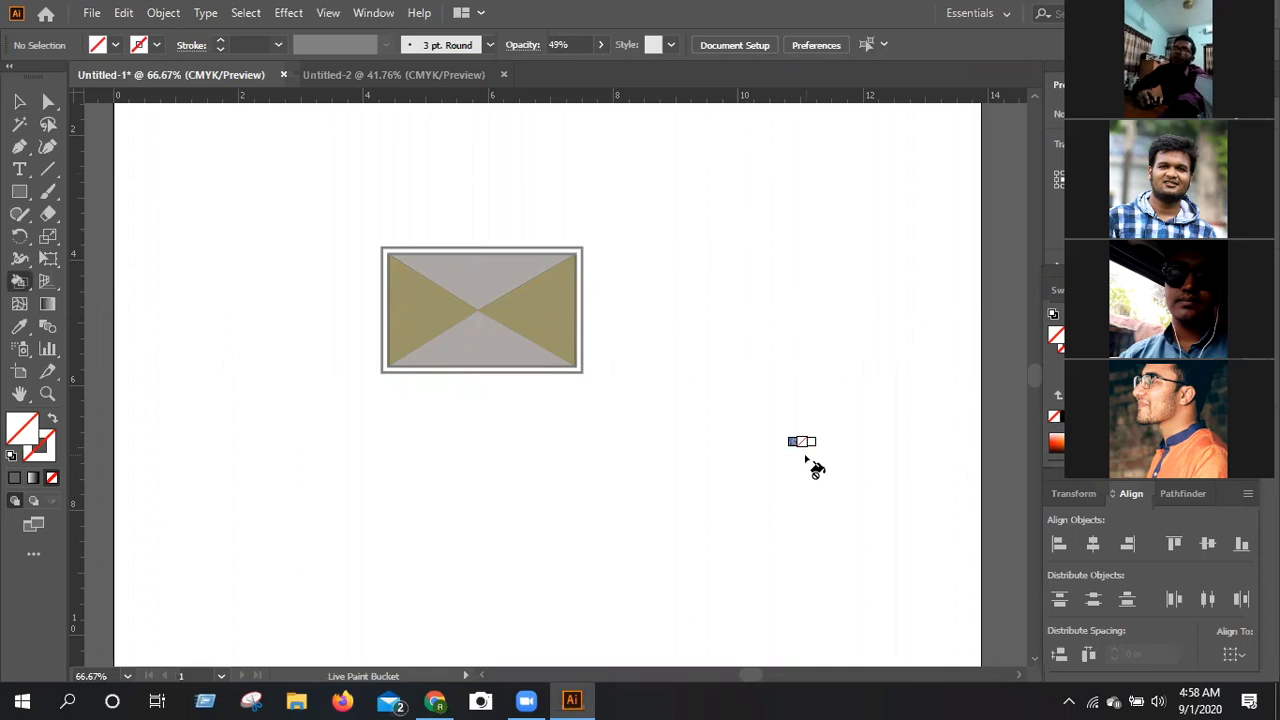
click(19, 101)
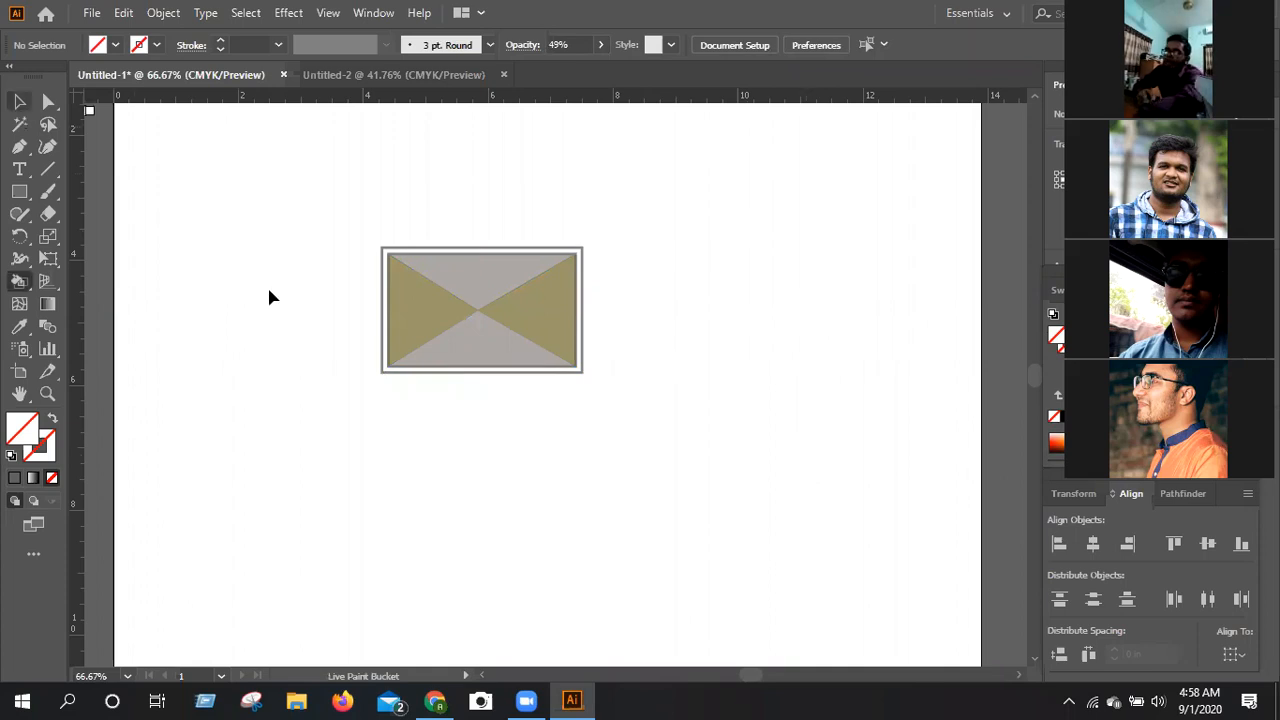
key(v)
Set the outer rectangle's opacity to 100% and deselect it.
key(ctrl+1)
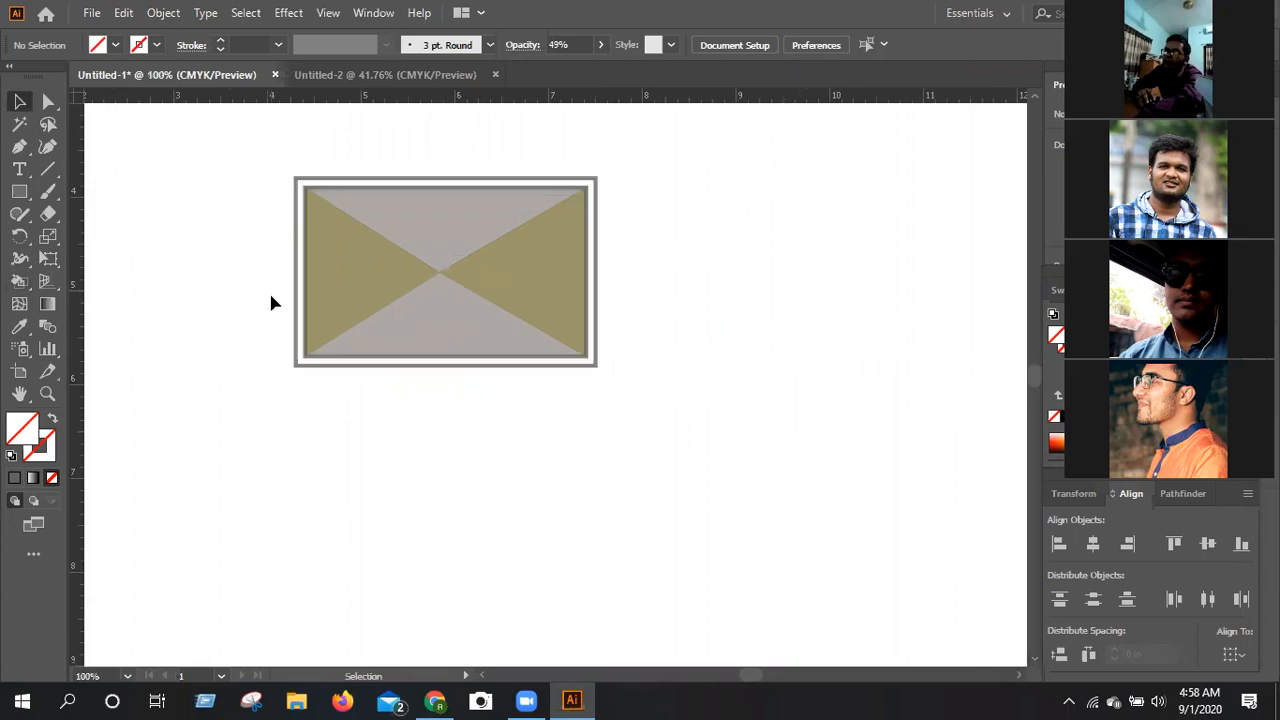
scroll(268, 282, up, 2)
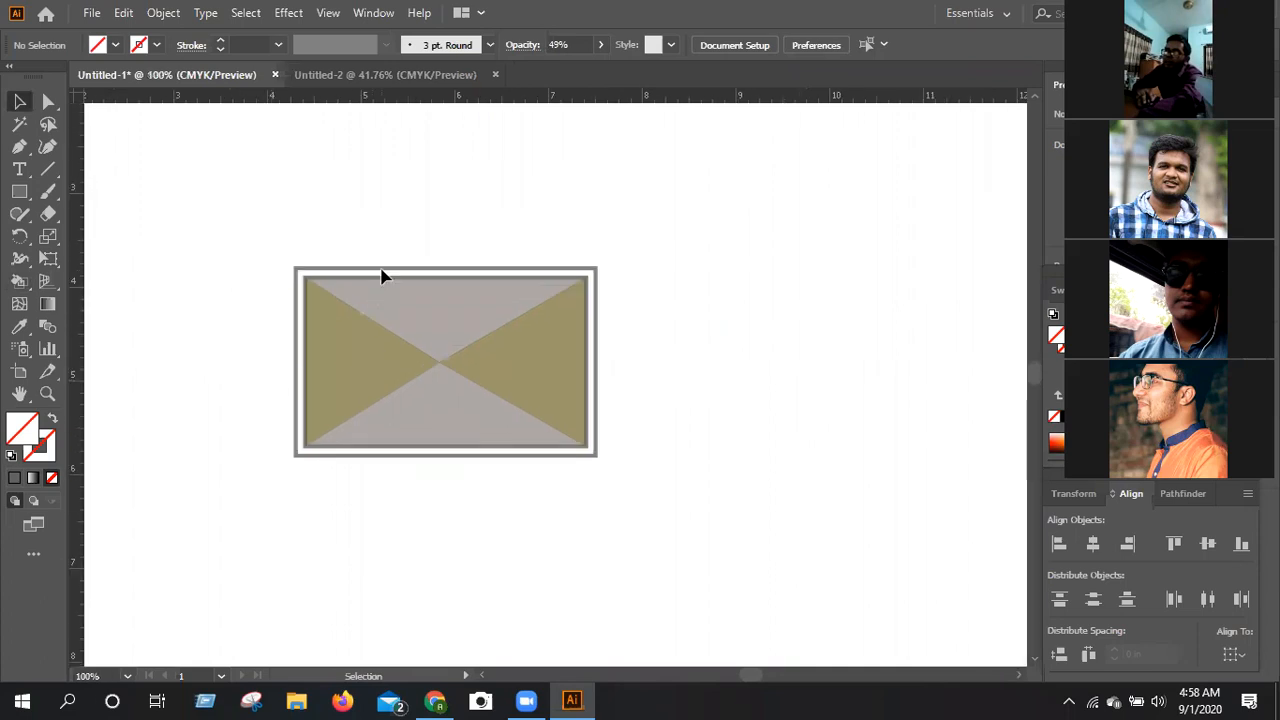
drag(390, 262, 417, 274)
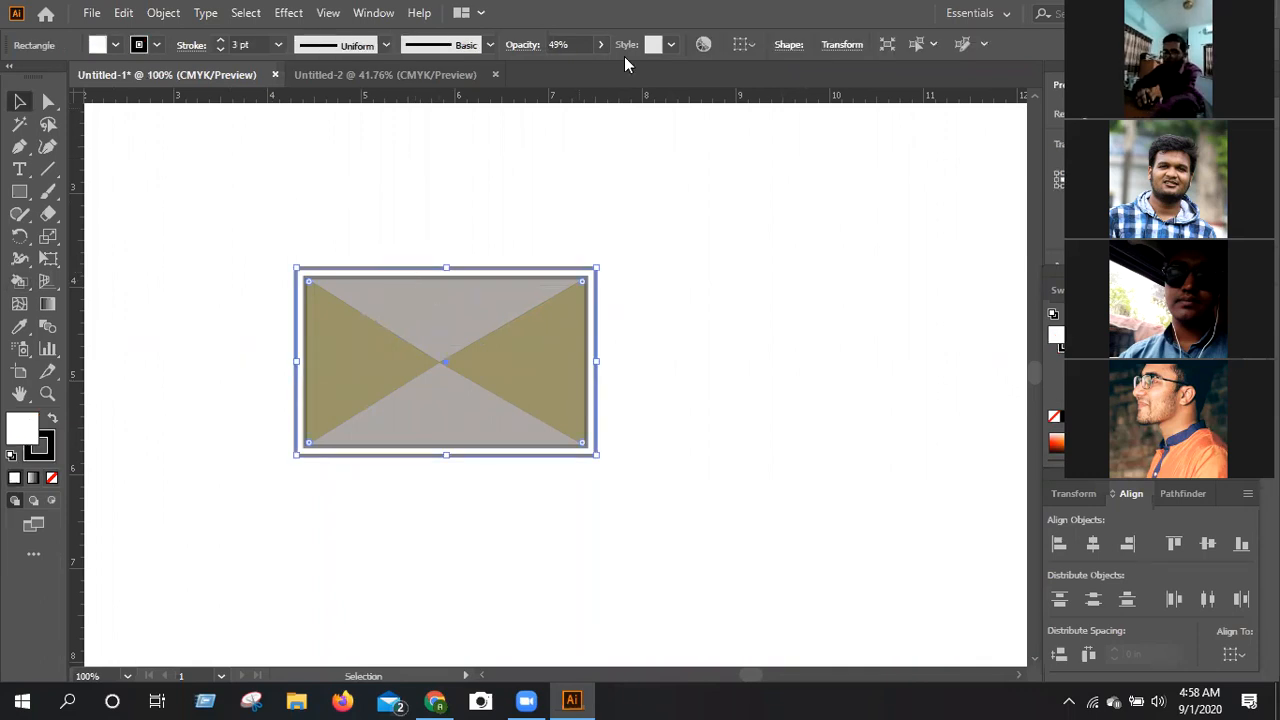
click(600, 44)
drag(561, 68, 624, 92)
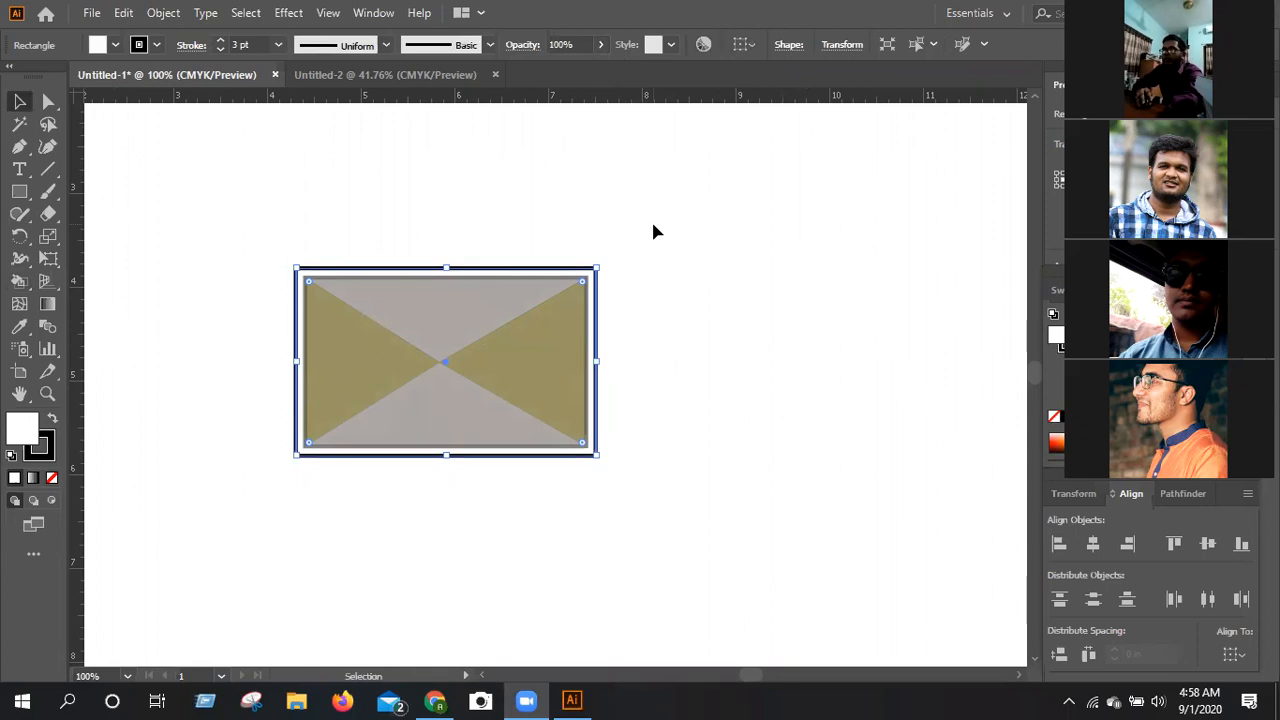
click(726, 273)
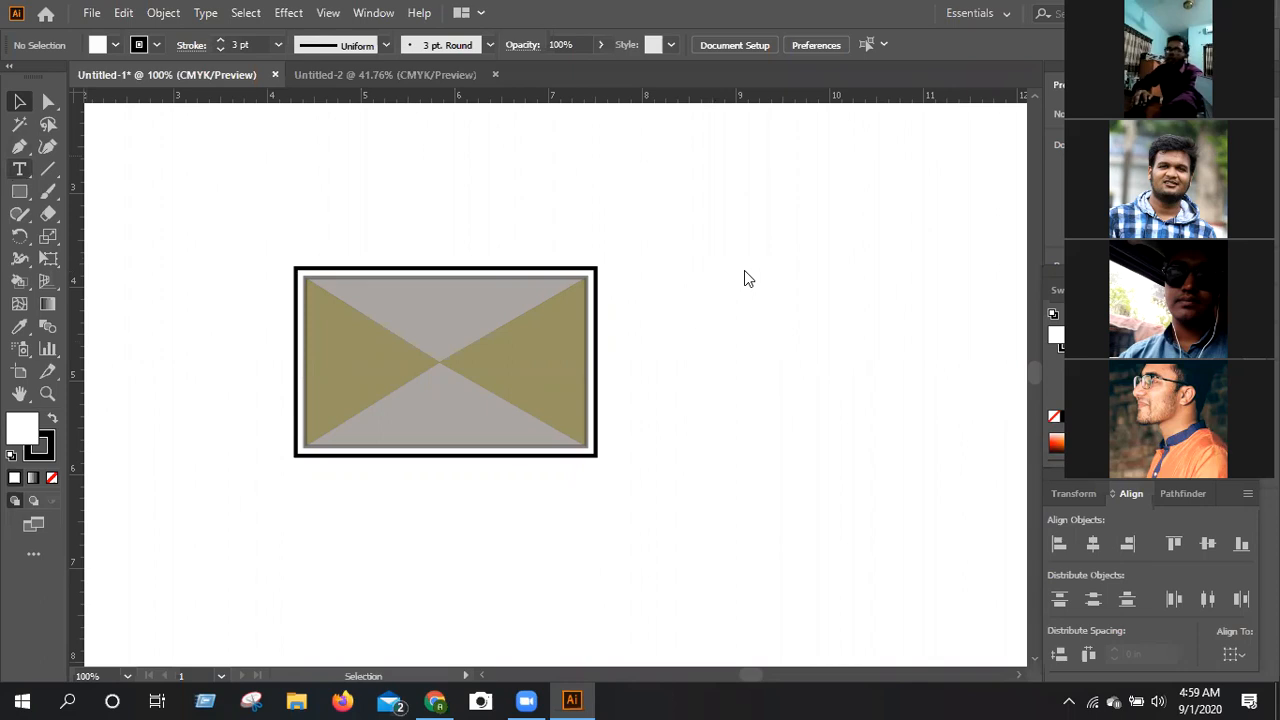
Add a text line with the card holder's full name in the empty area to the right of the card.
key(t)
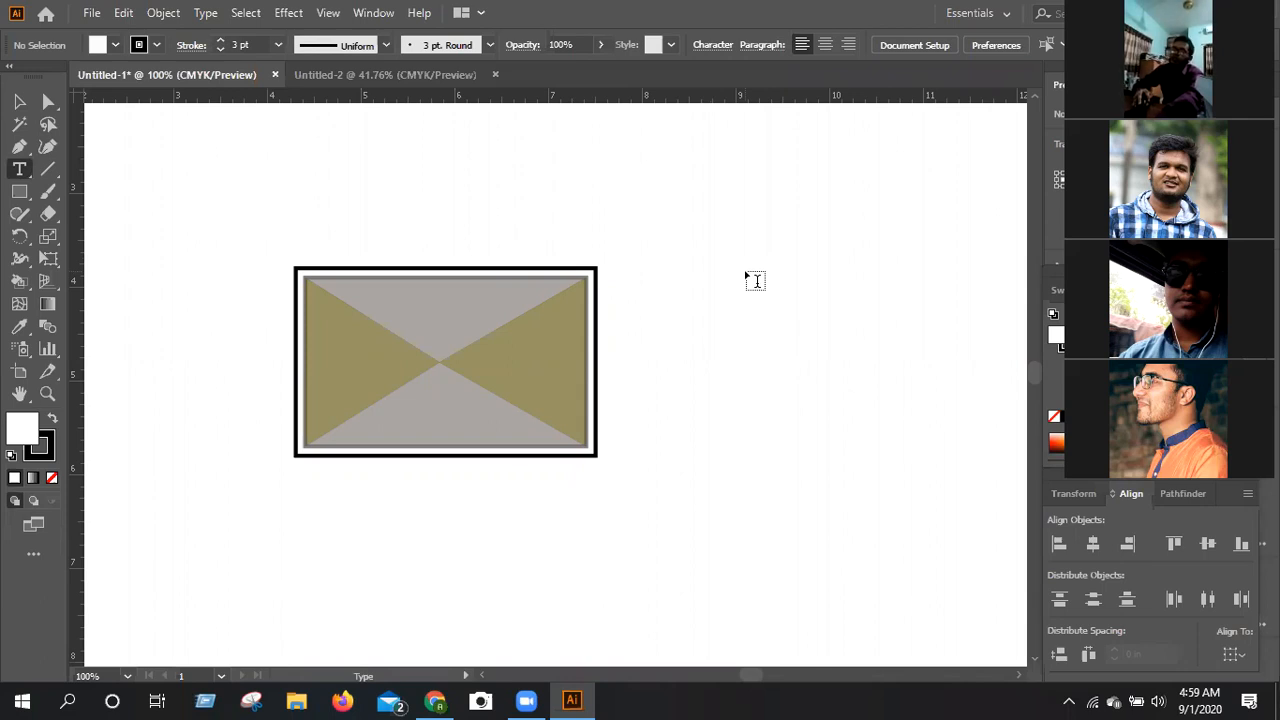
click(745, 266)
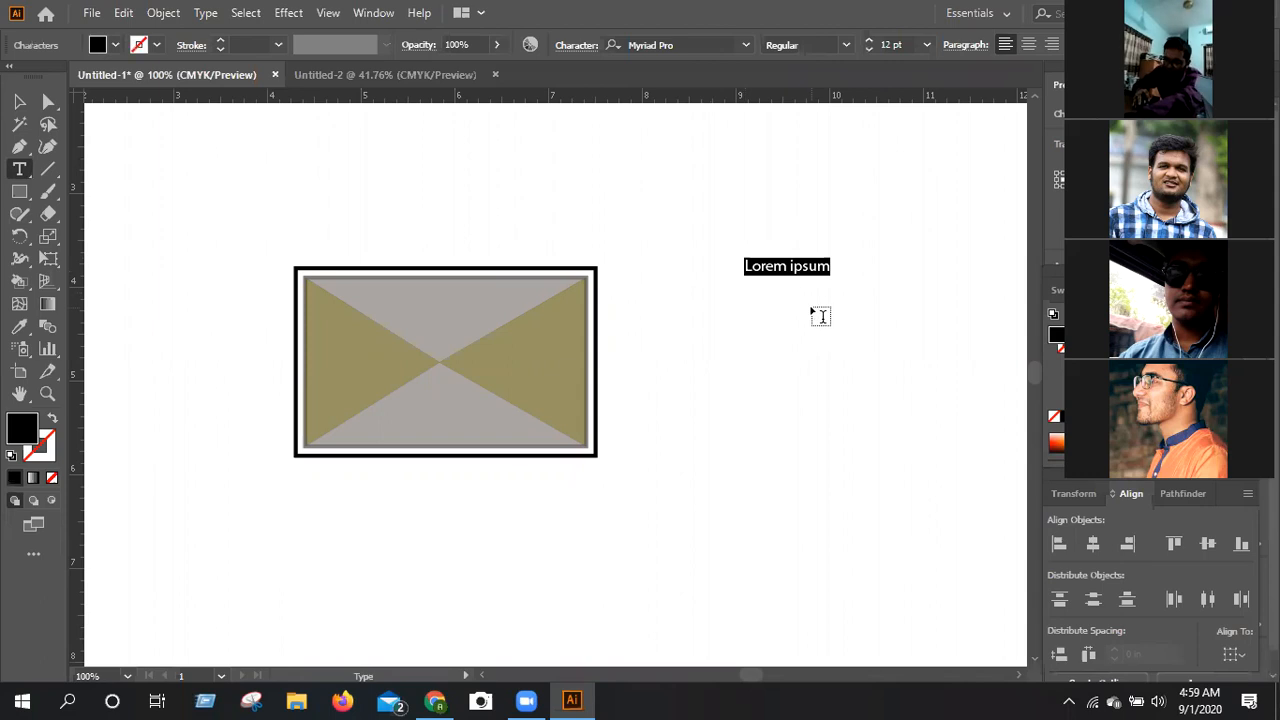
key(BackSpace)
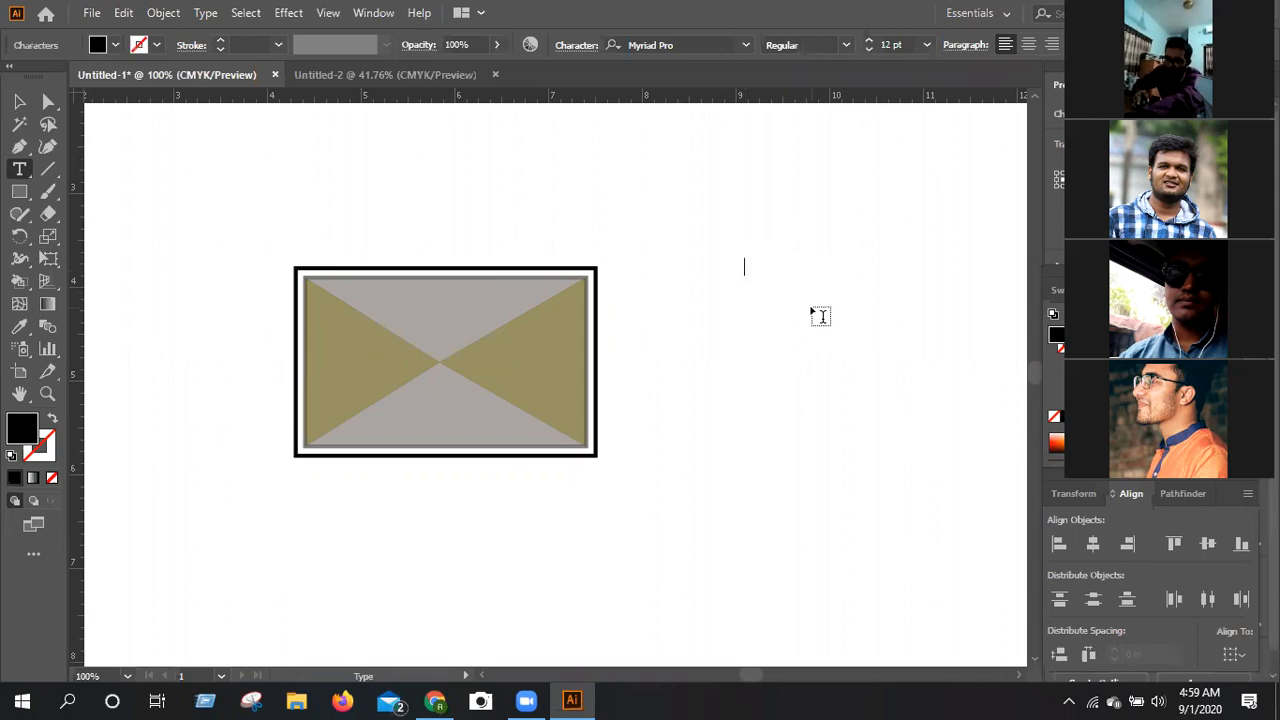
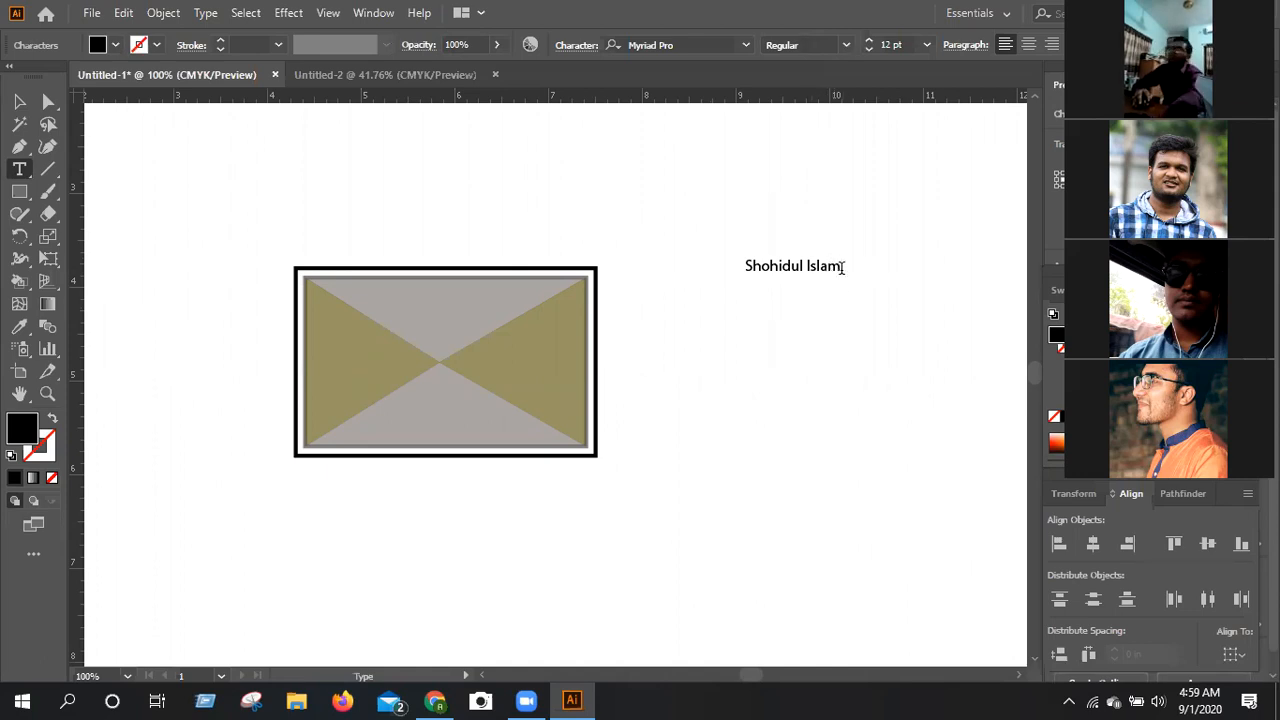
drag(841, 266, 745, 269)
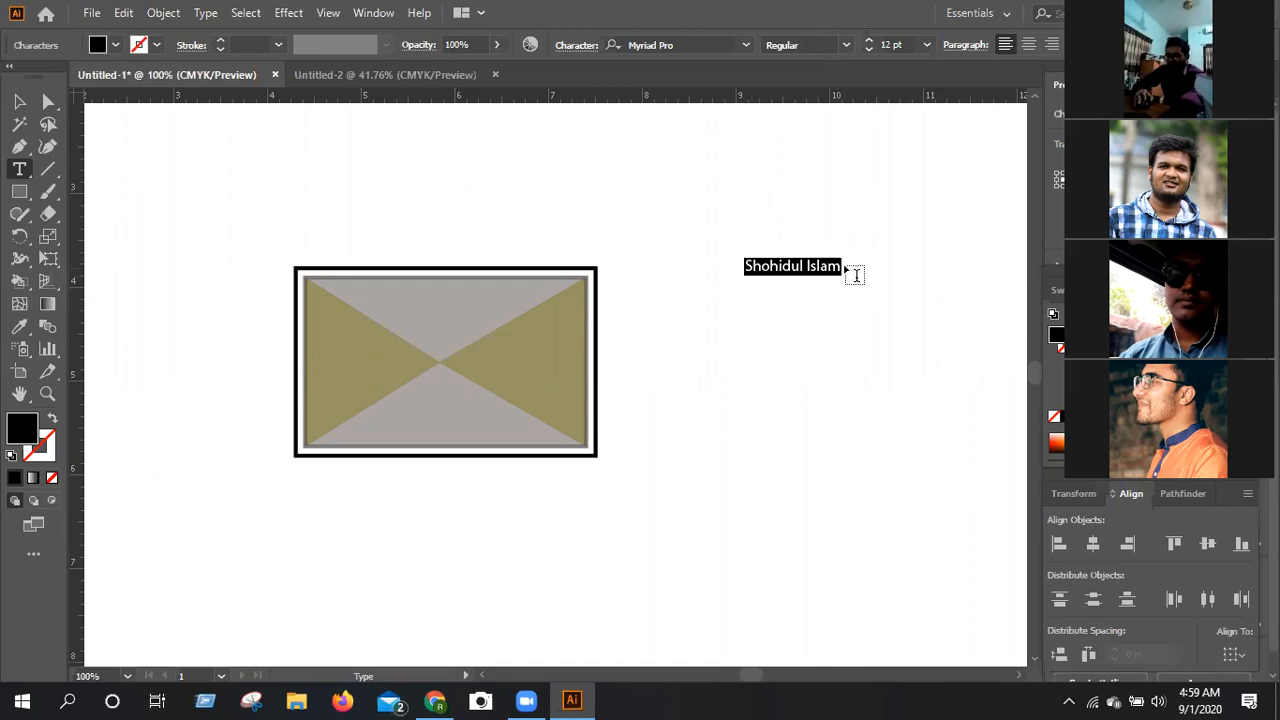
Add a separate text line reading LEDP below the card holder's name.
click(762, 318)
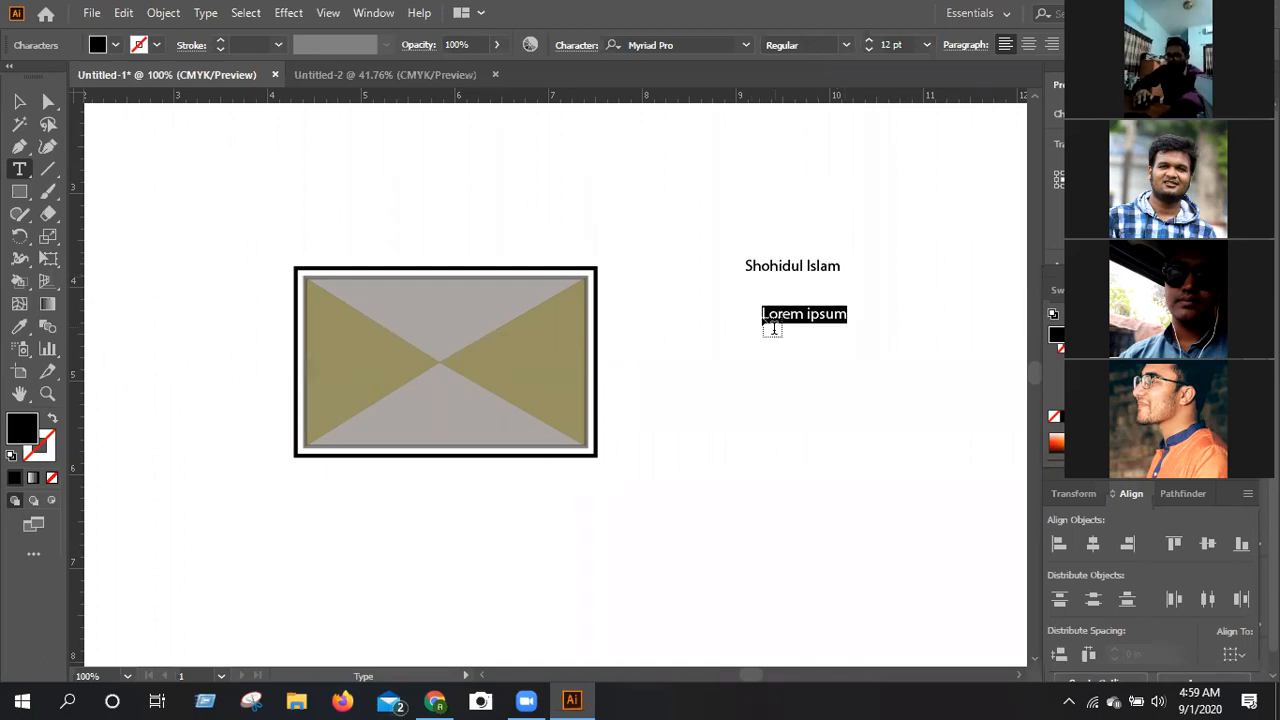
key(BackSpace)
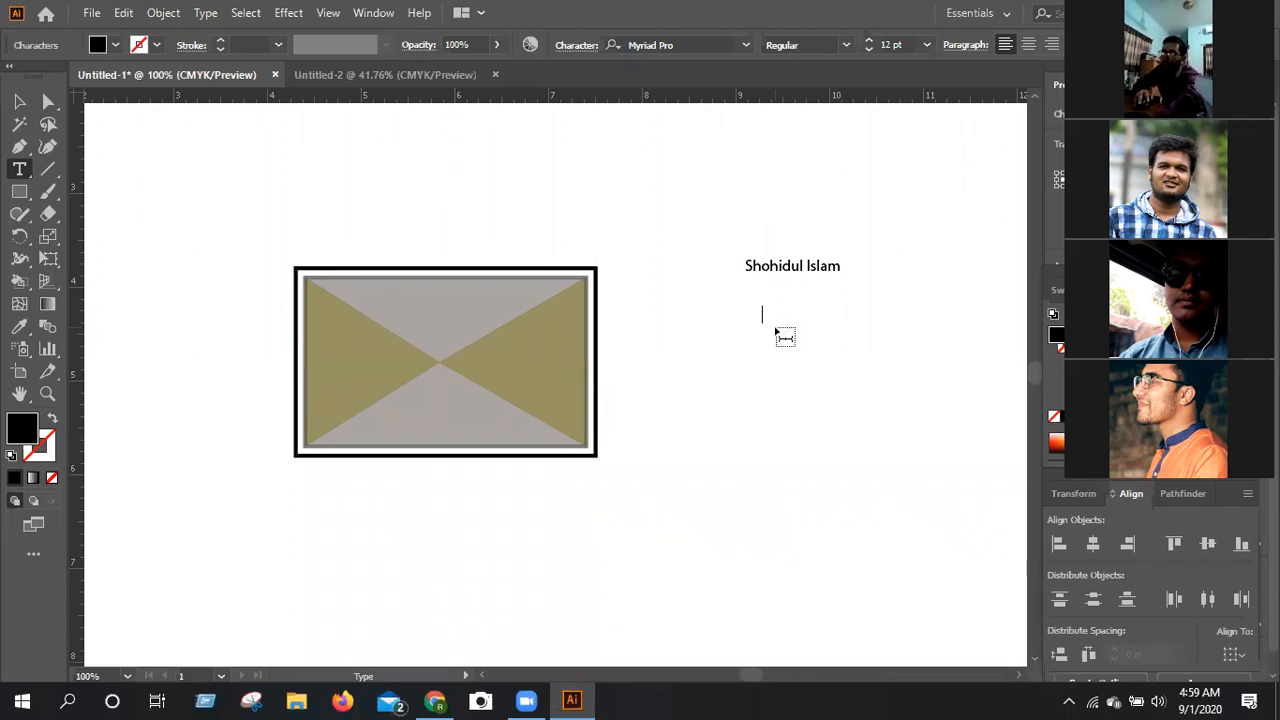
text(LEDP)
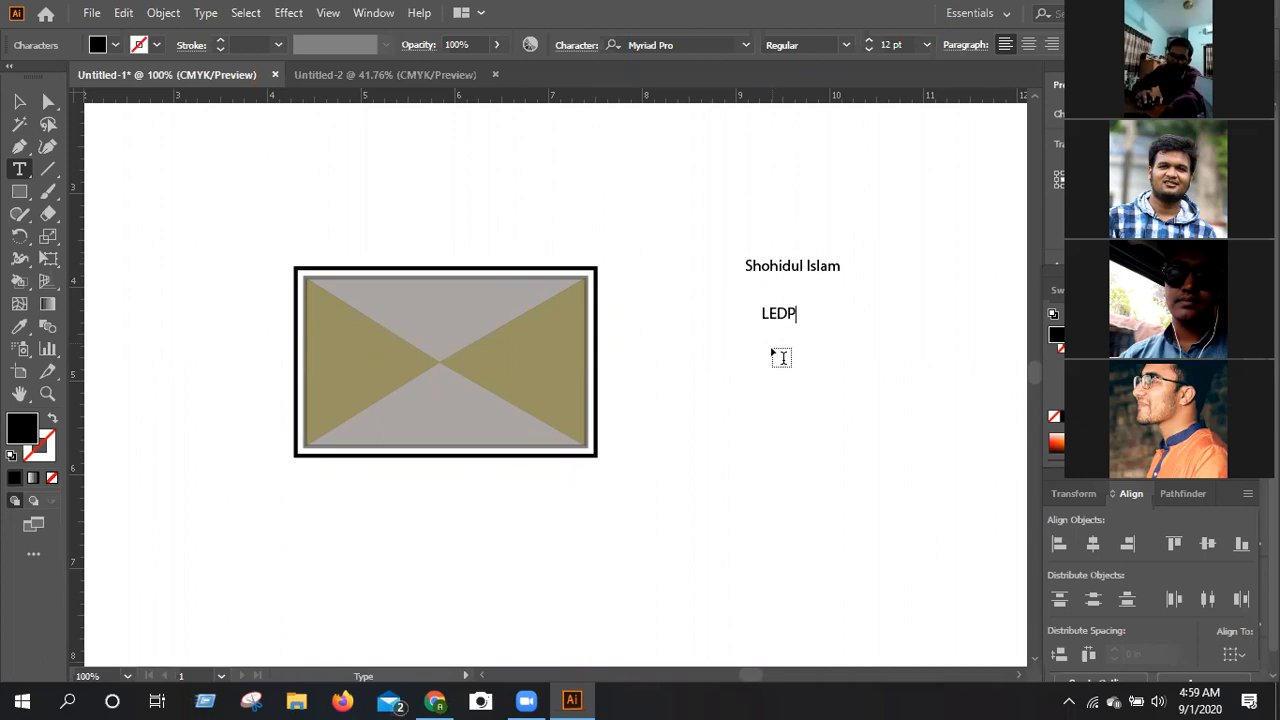
click(776, 362)
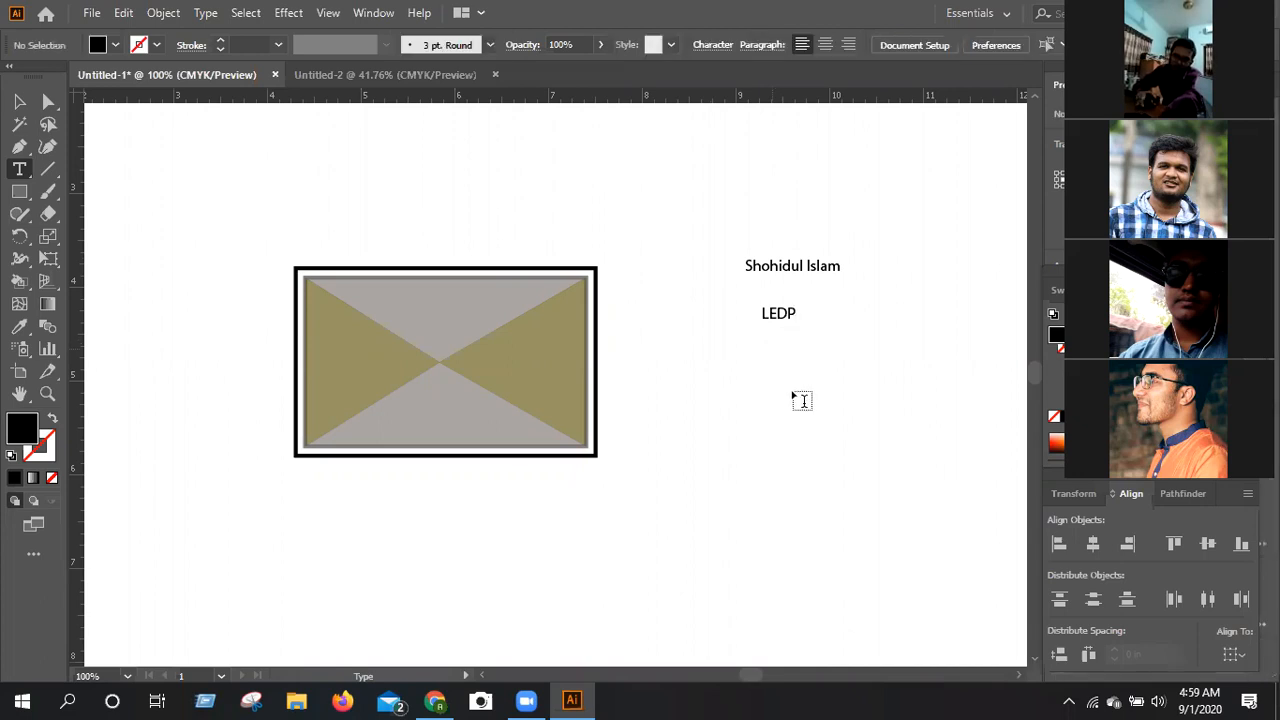
Add a separate text line with the card holder's e-mail address below the LEDP line.
key(BackSpace)
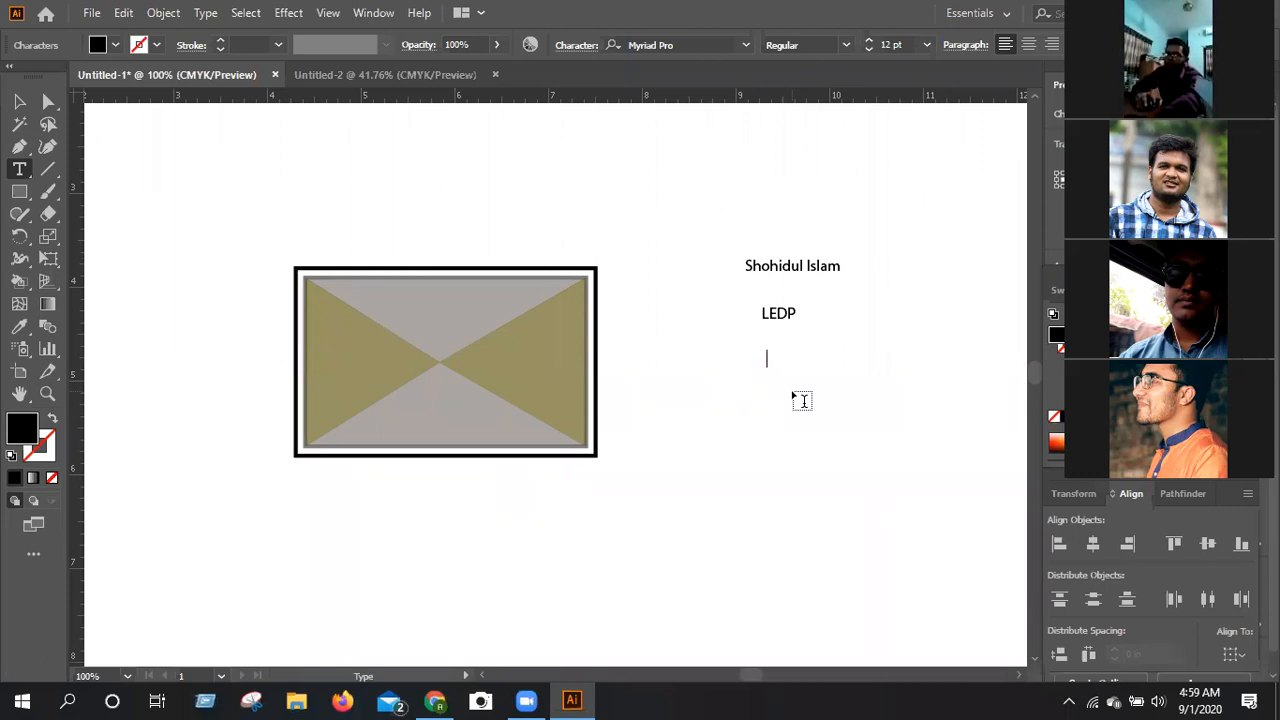
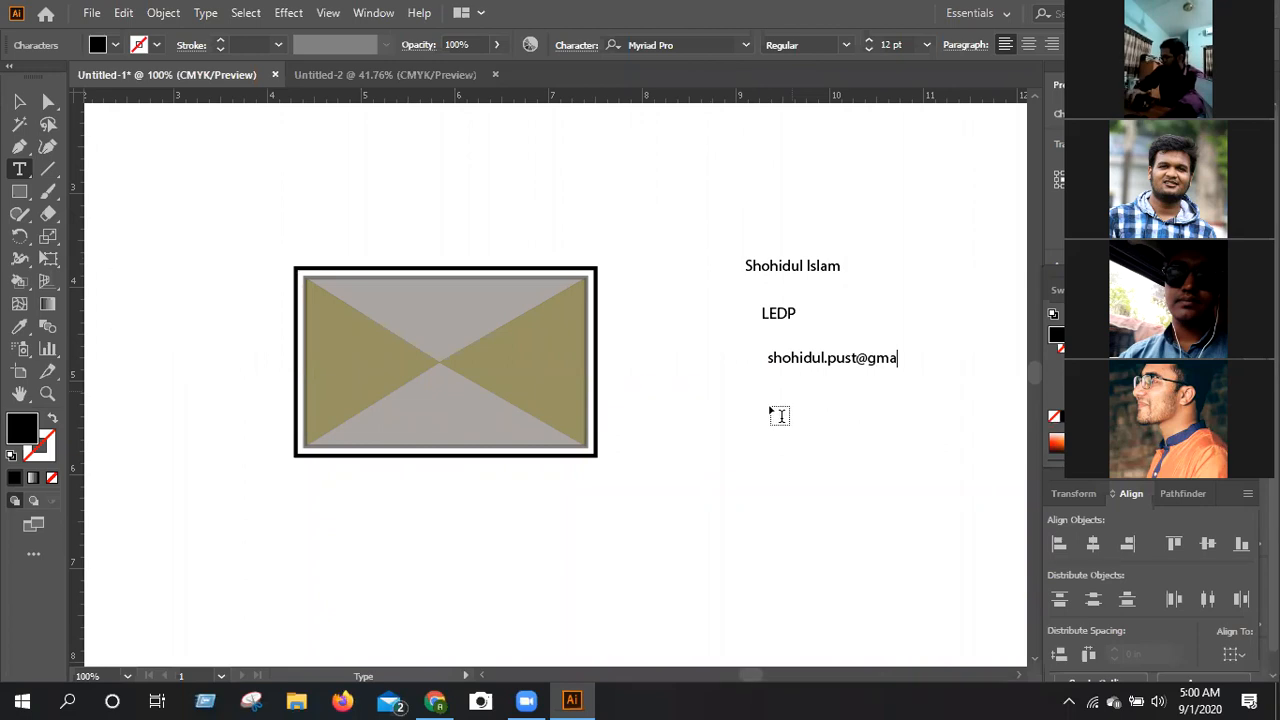
key(Escape)
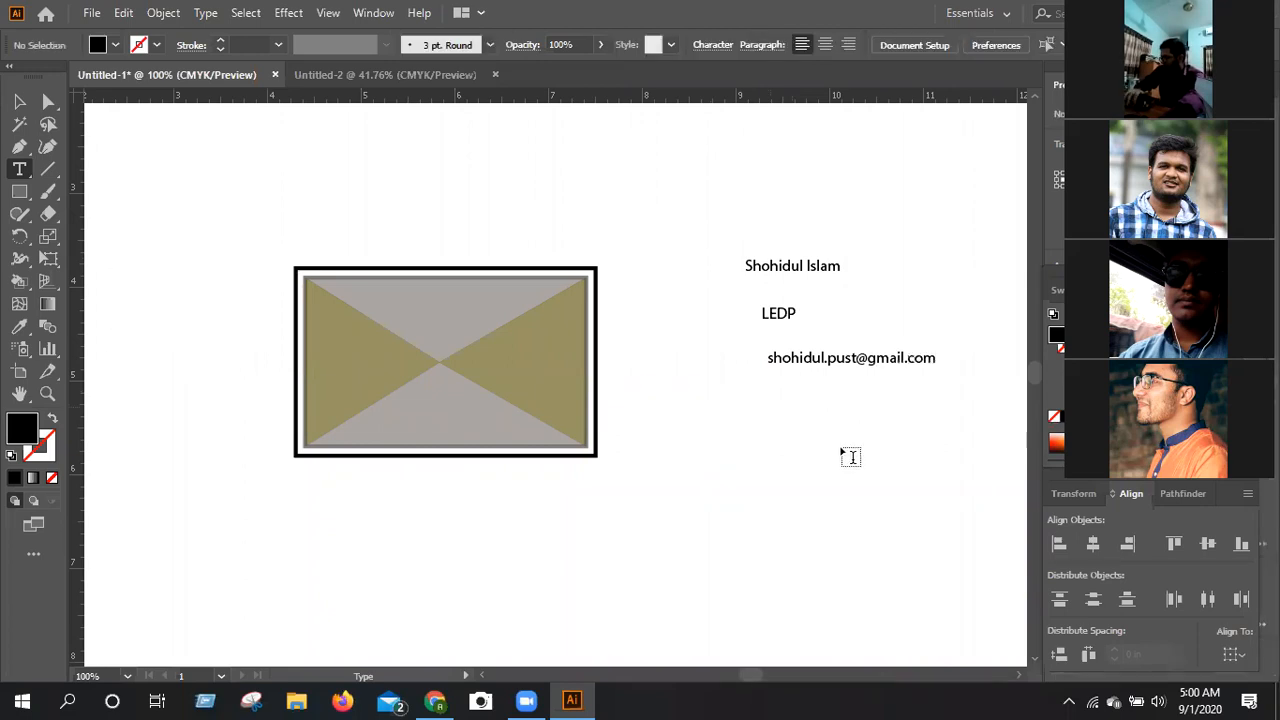
Add a separate text line with the card holder's phone number below the e-mail address.
click(764, 388)
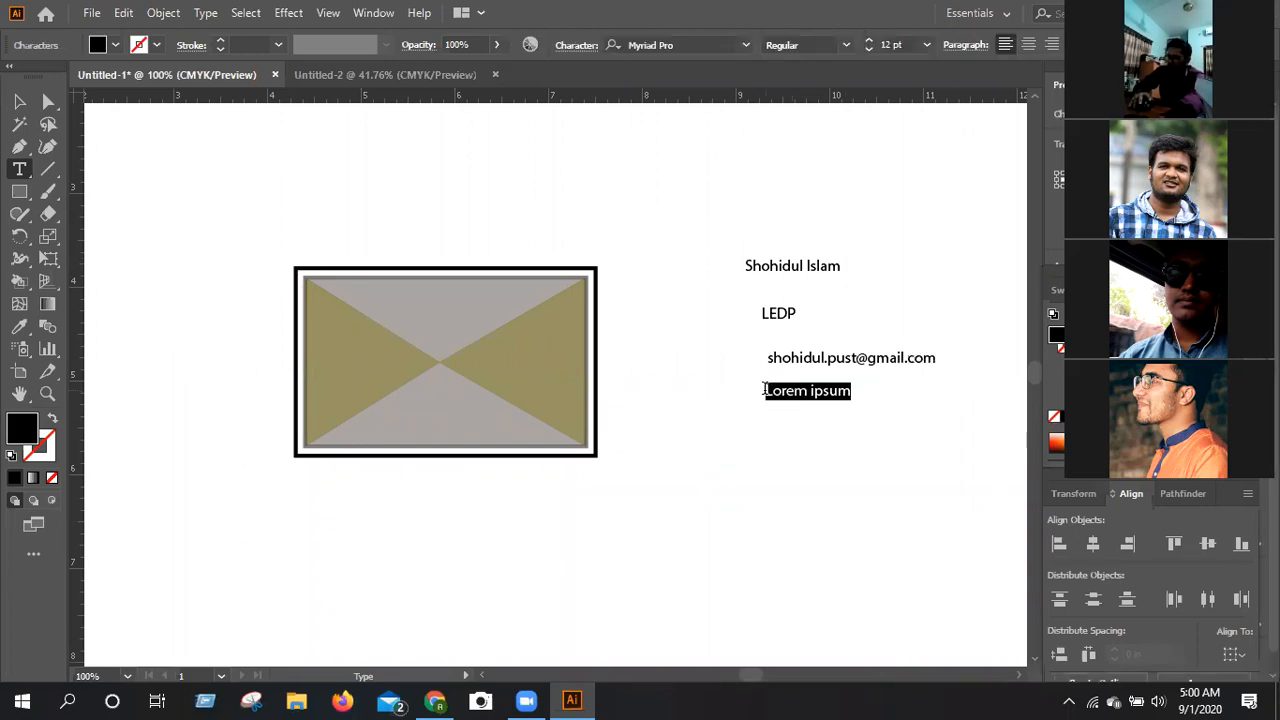
key(BackSpace)
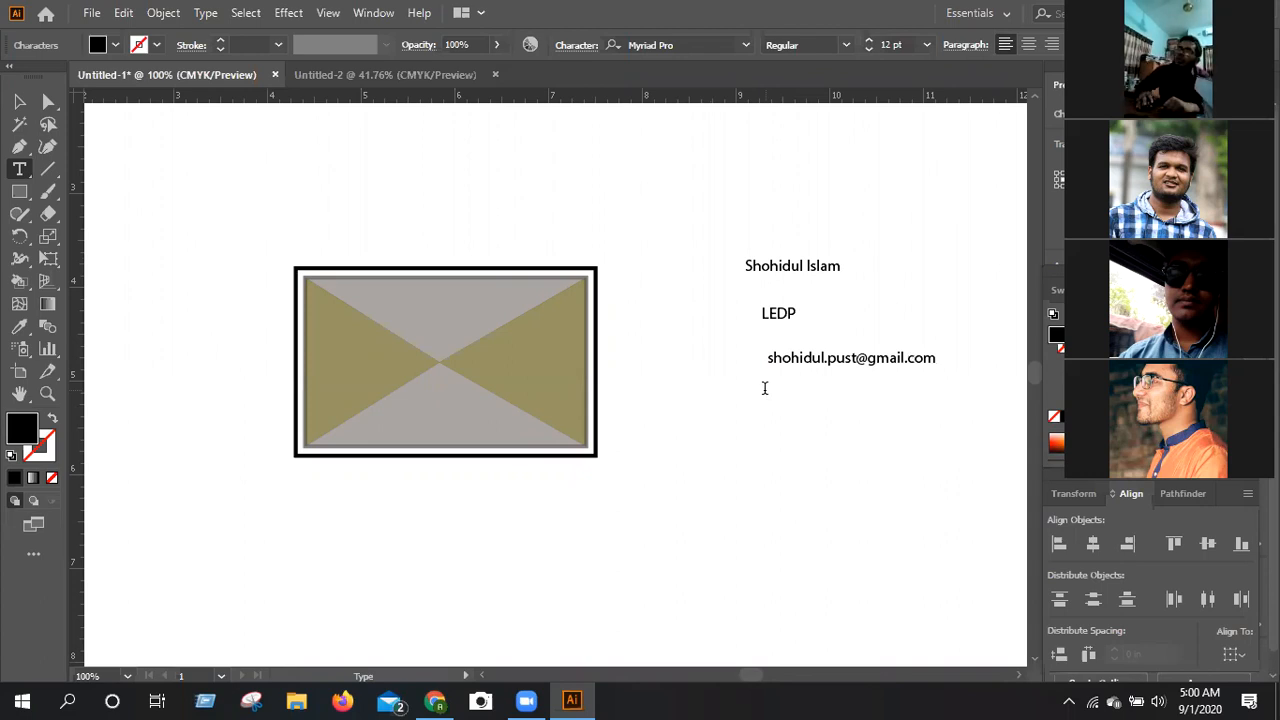
key(Escape)
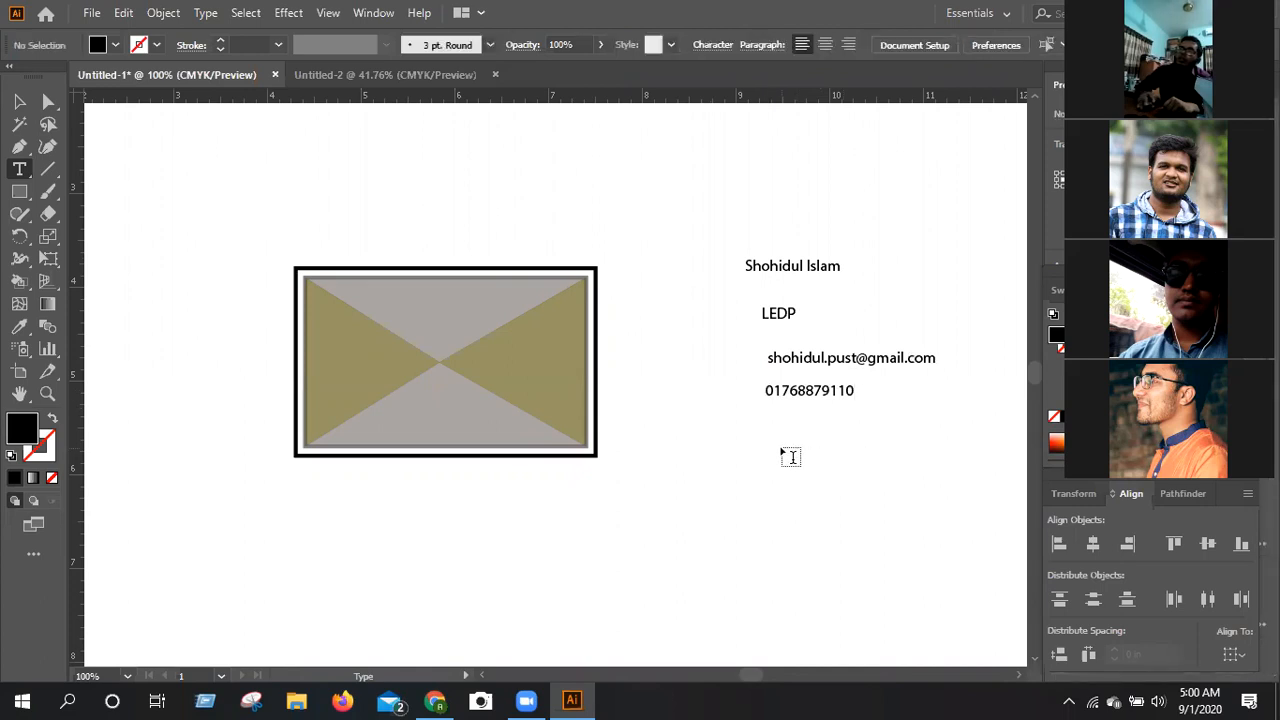
Add a separate text line with the card holder's postal address below the phone number.
click(780, 422)
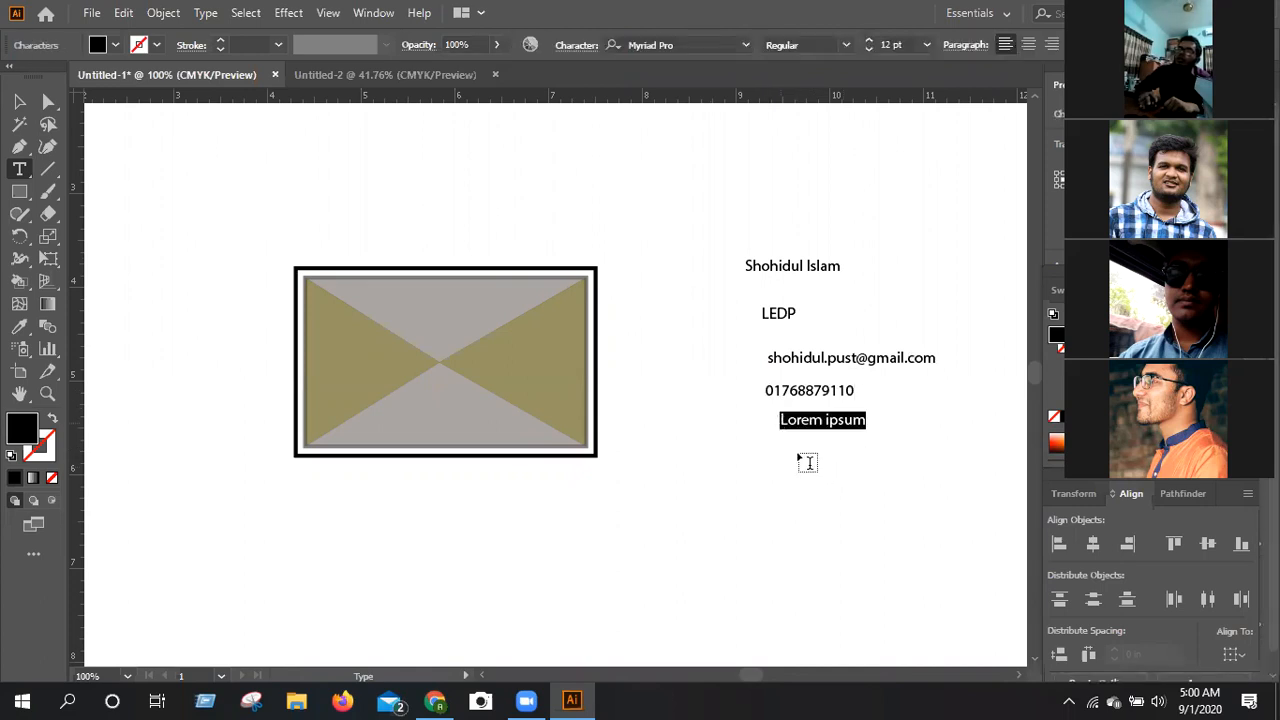
key(BackSpace)
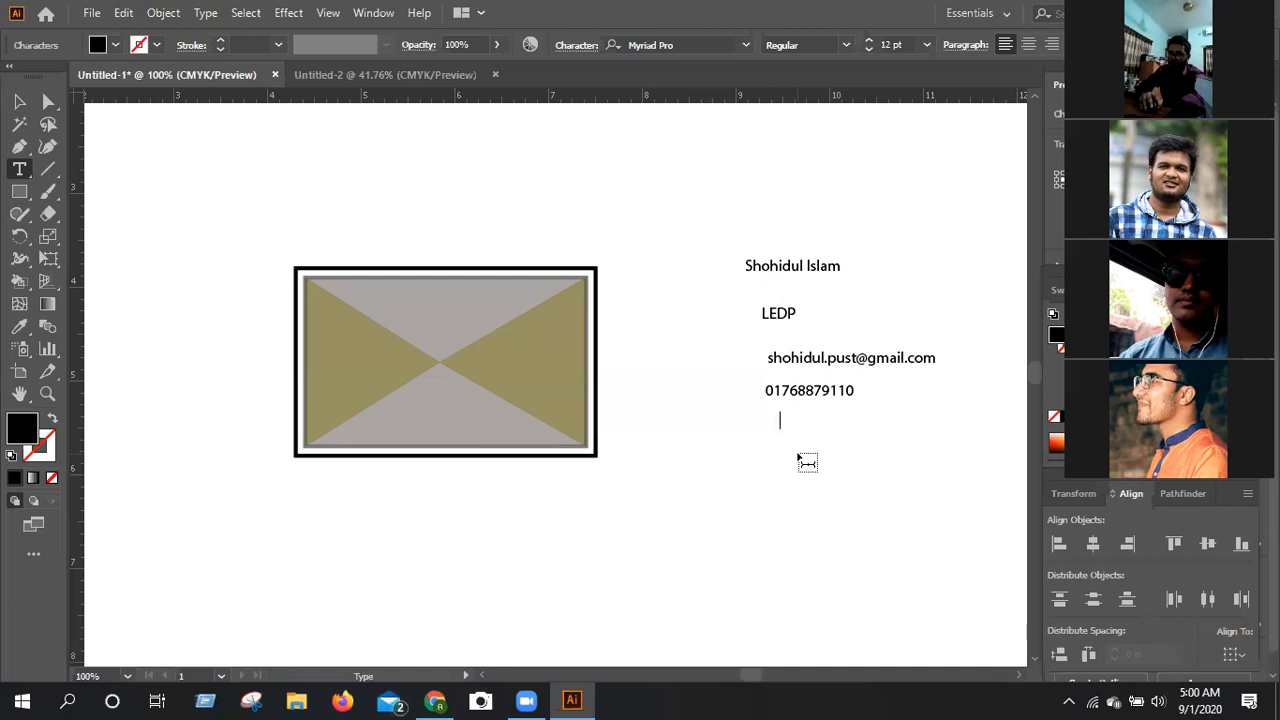
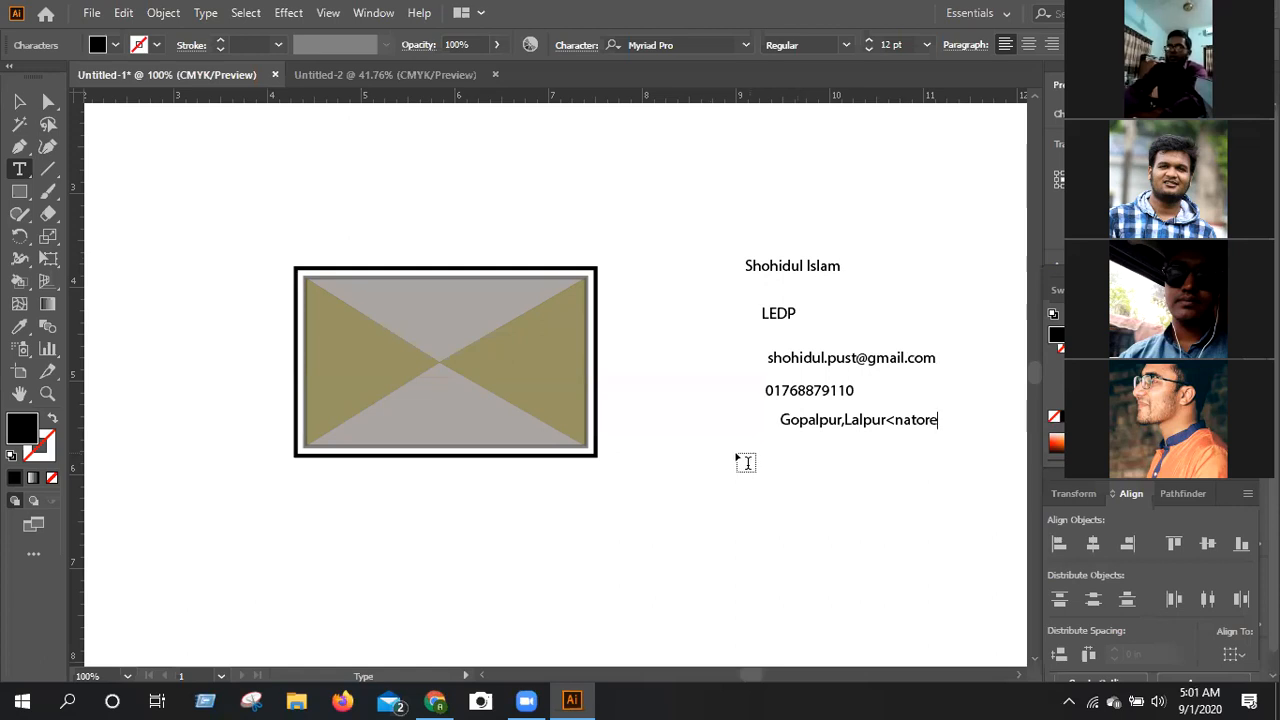
click(163, 12)
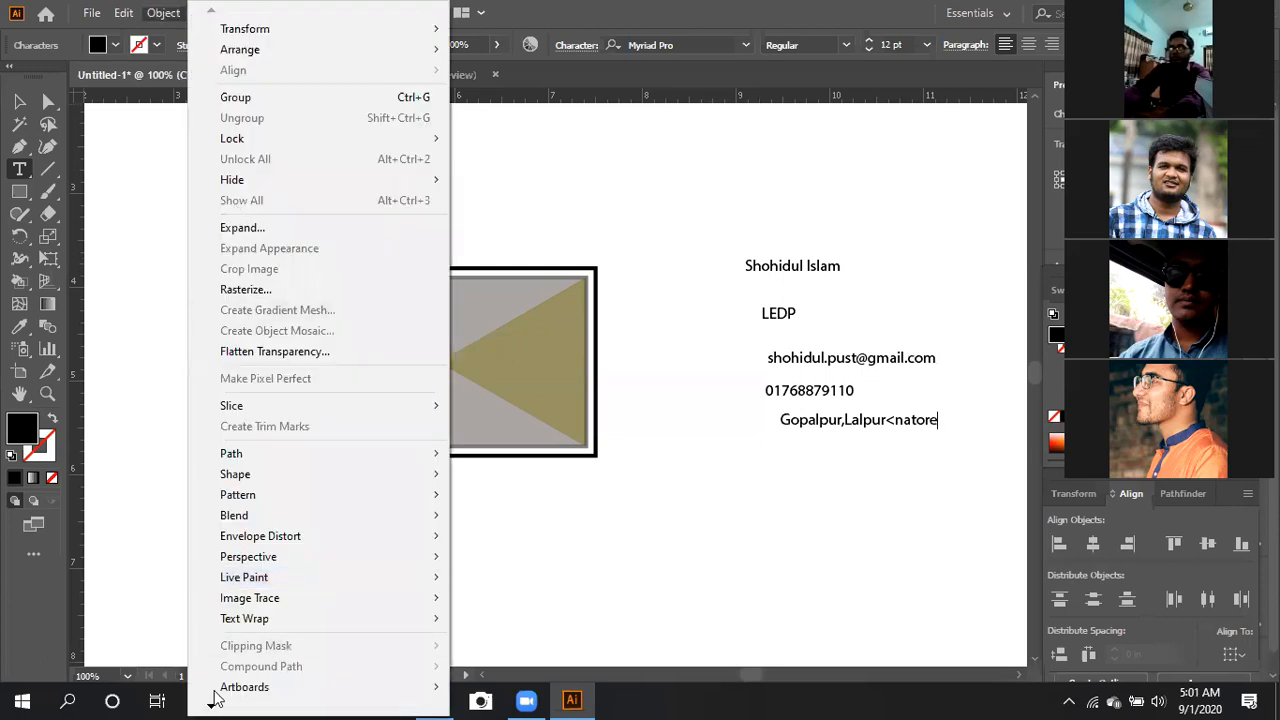
scroll(217, 697, down, 3)
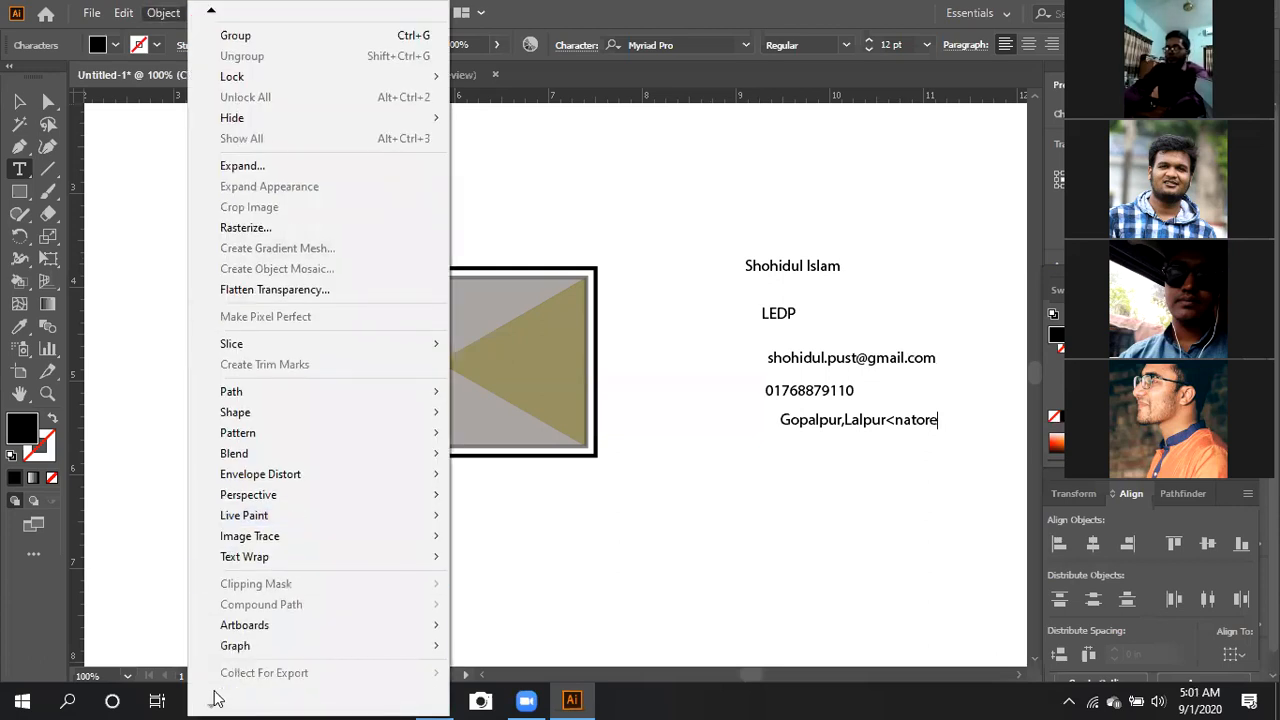
click(563, 563)
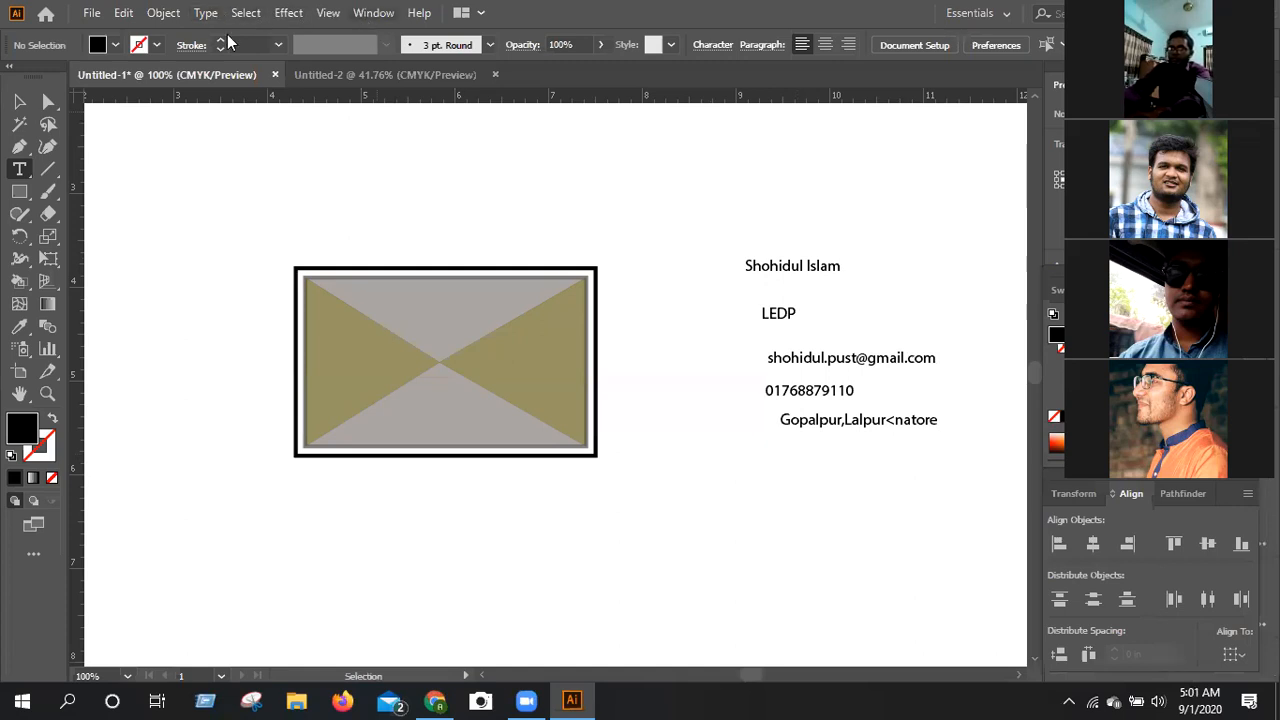
click(161, 15)
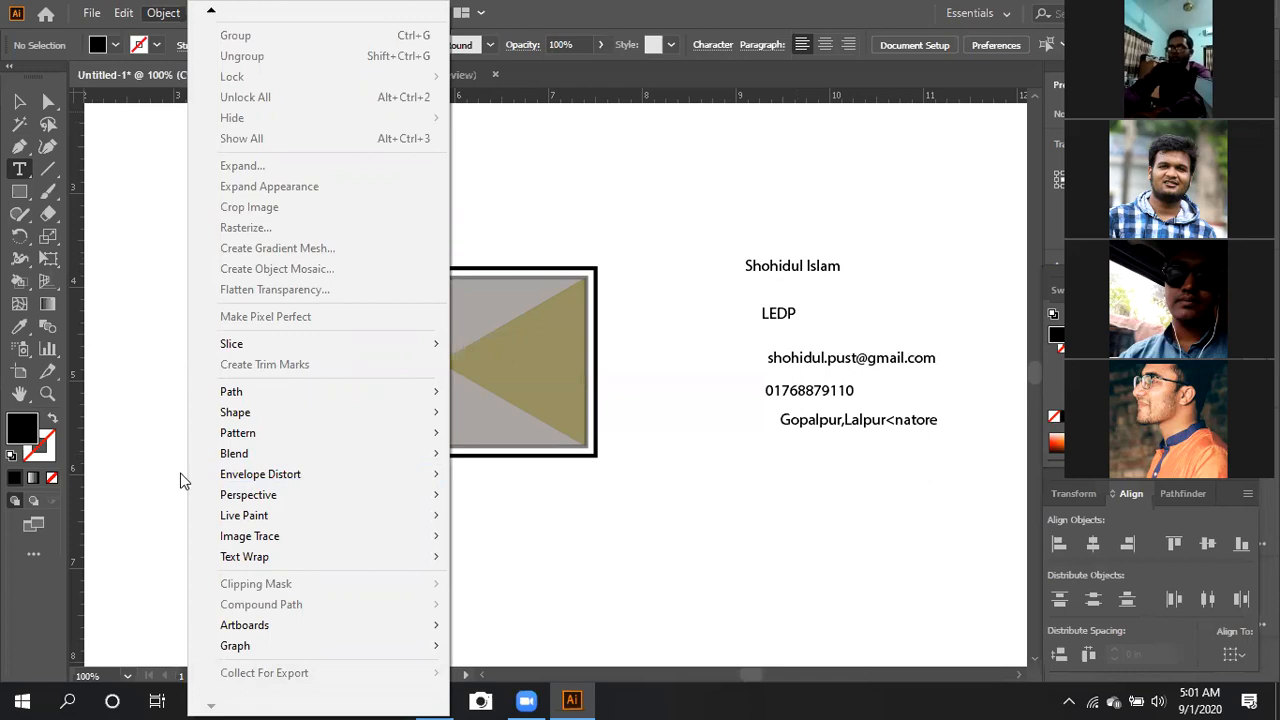
click(164, 440)
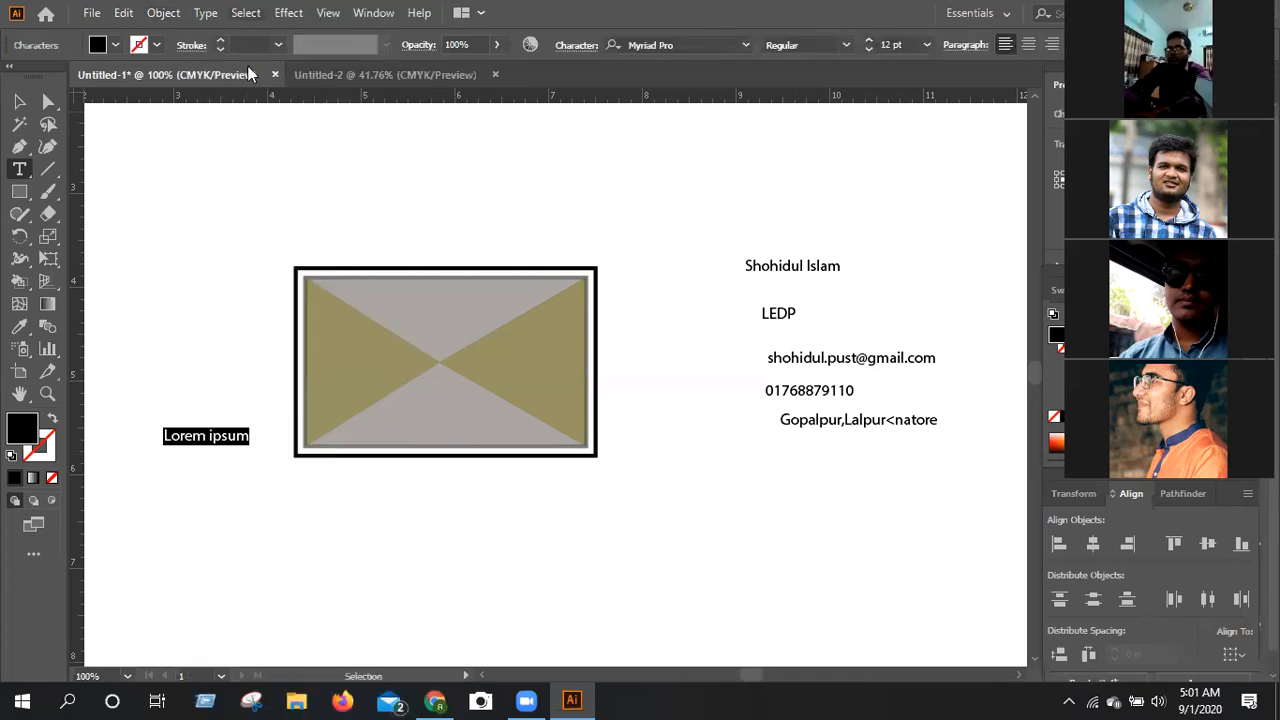
click(194, 173)
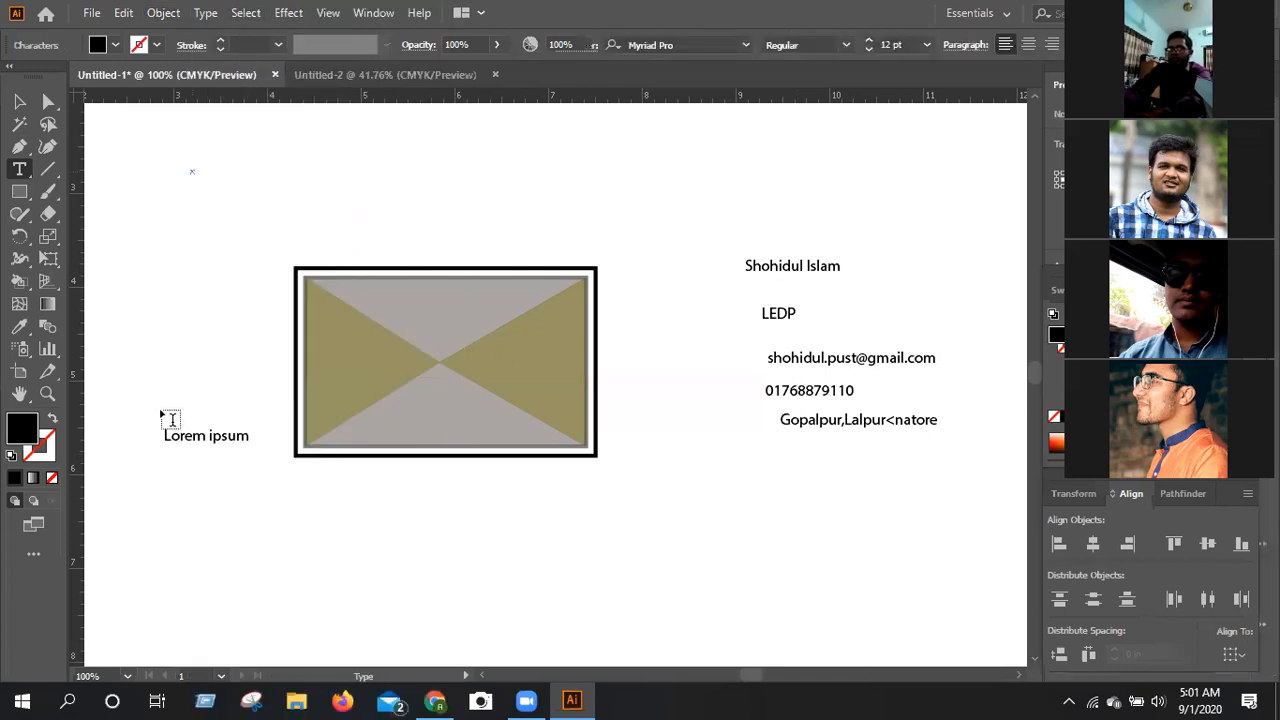
key(Escape)
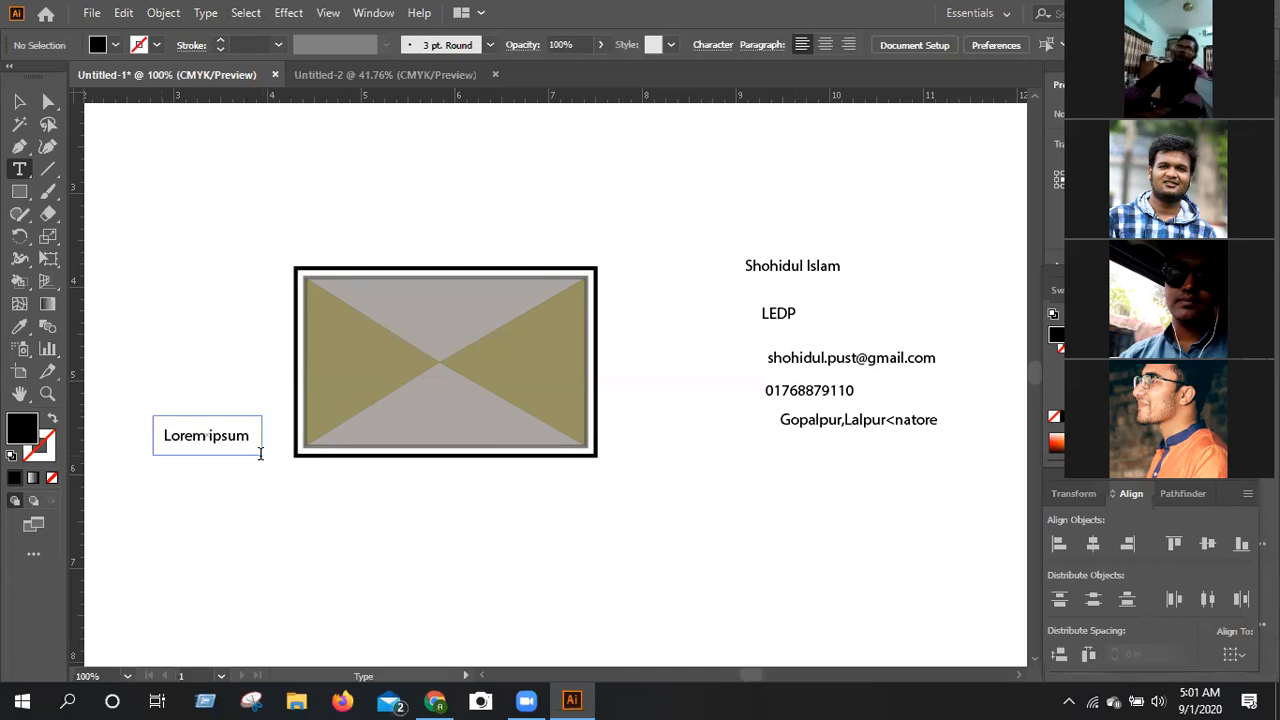
click(270, 465)
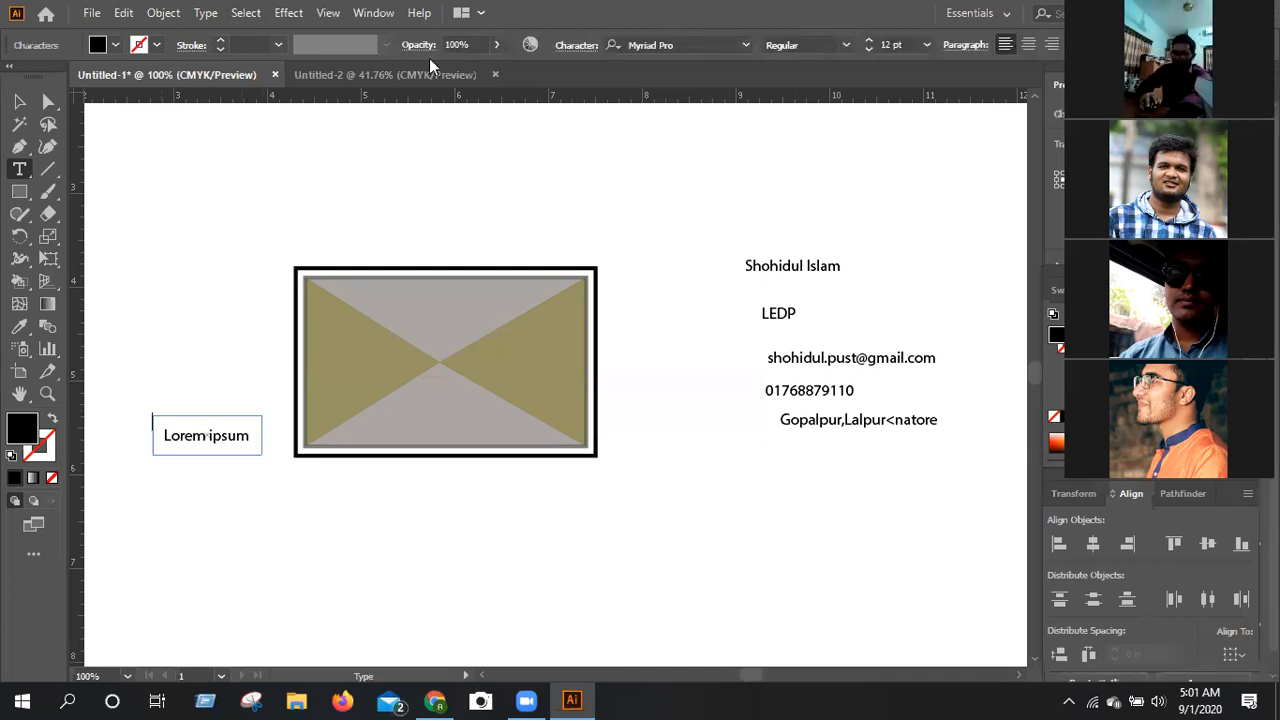
Open the Mobile symbol library, enlarge its window and move it away from the text lines.
key(alt+w)
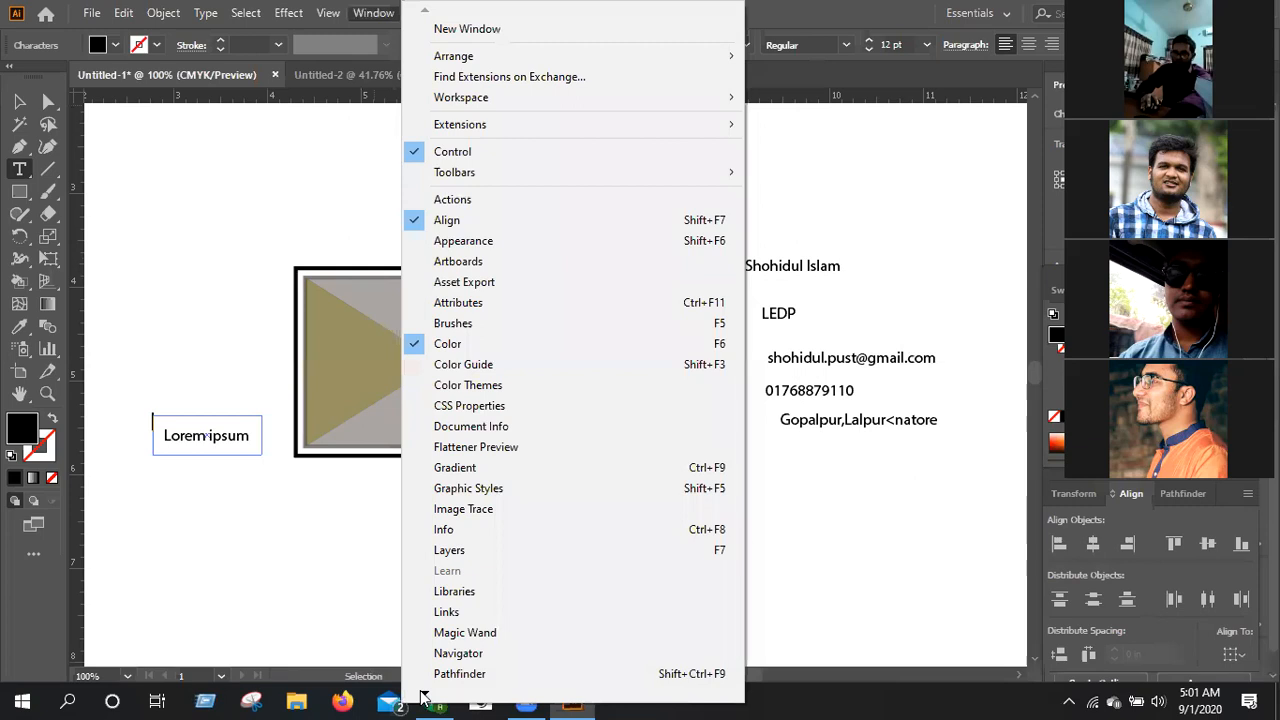
mouse_move(424, 698)
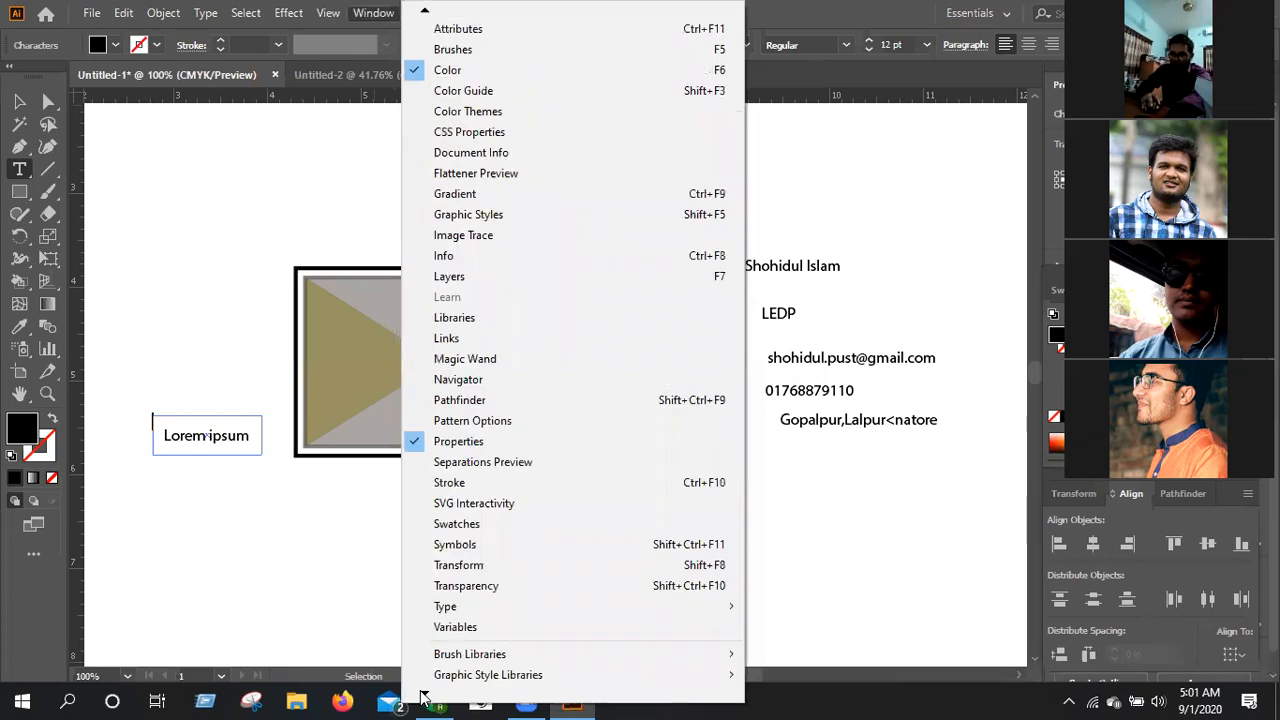
mouse_move(487, 621)
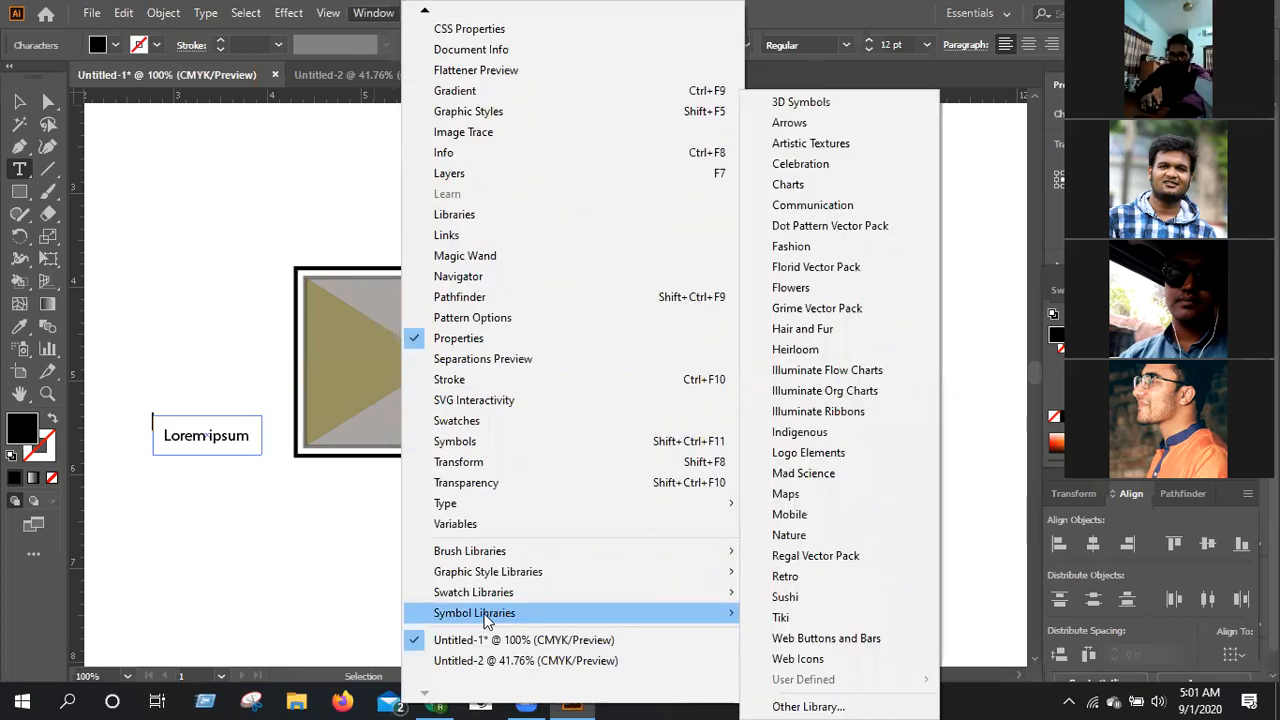
click(797, 515)
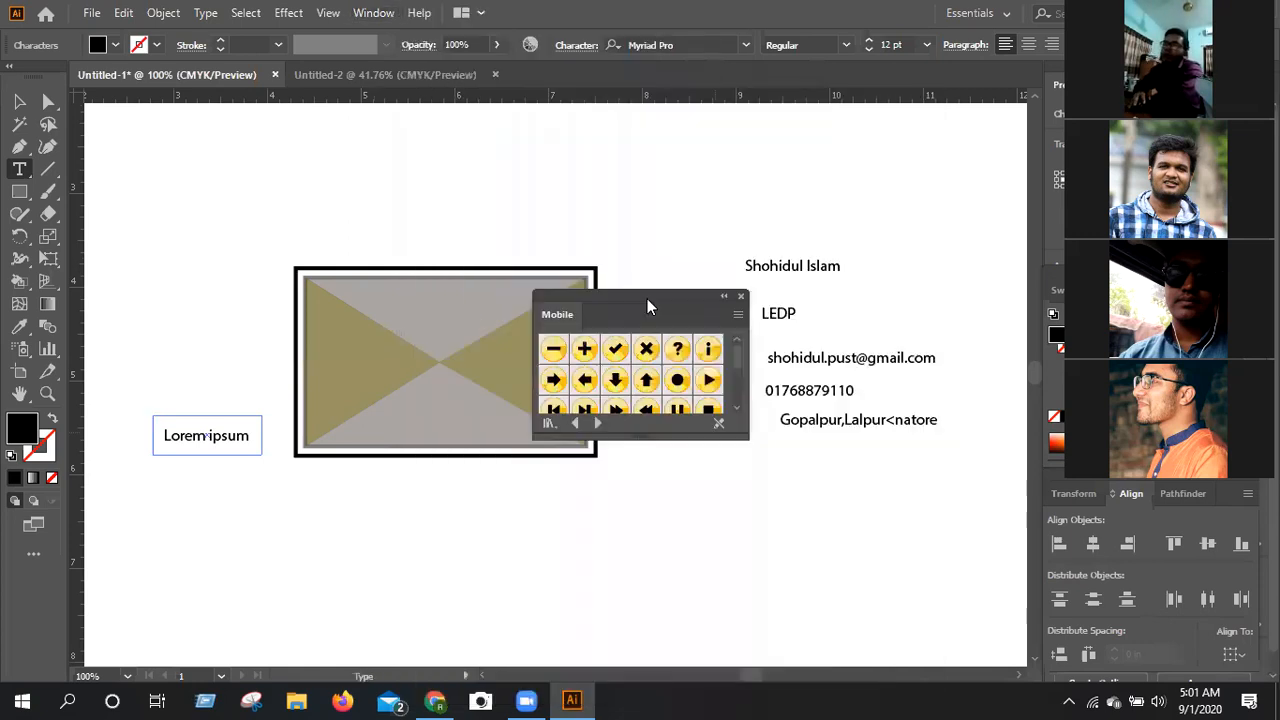
drag(604, 296, 530, 122)
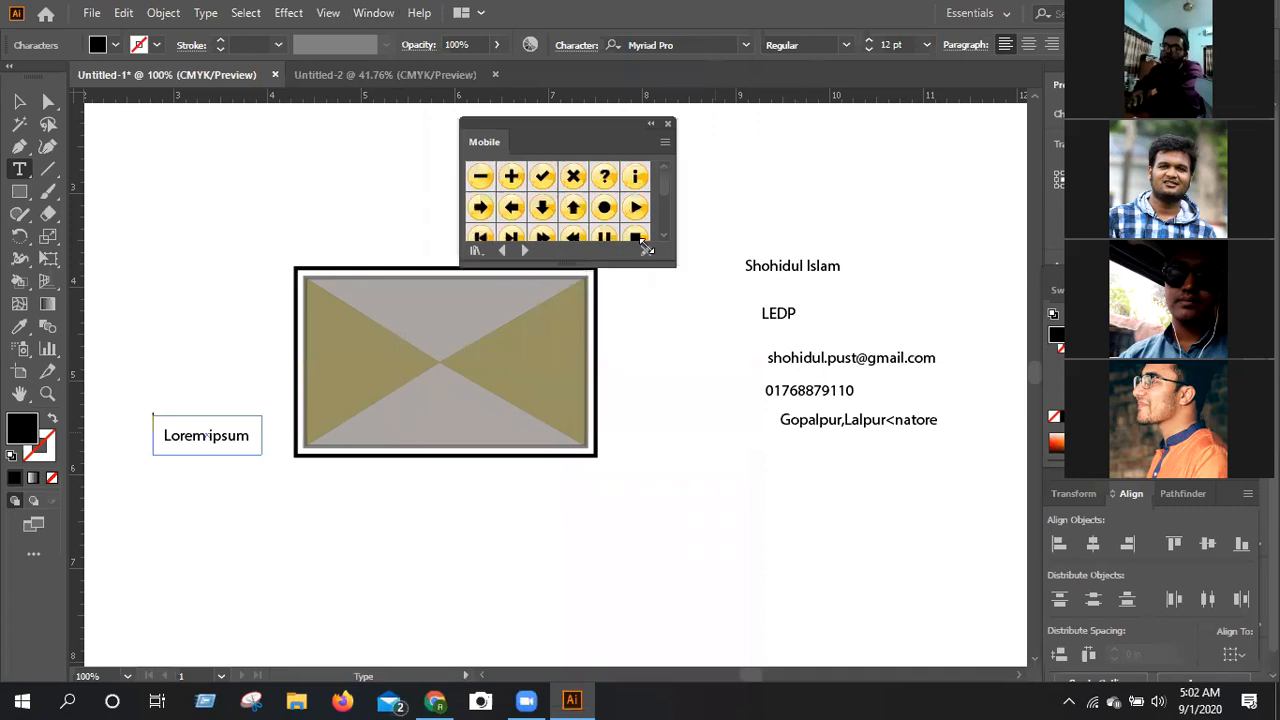
double_click(534, 122)
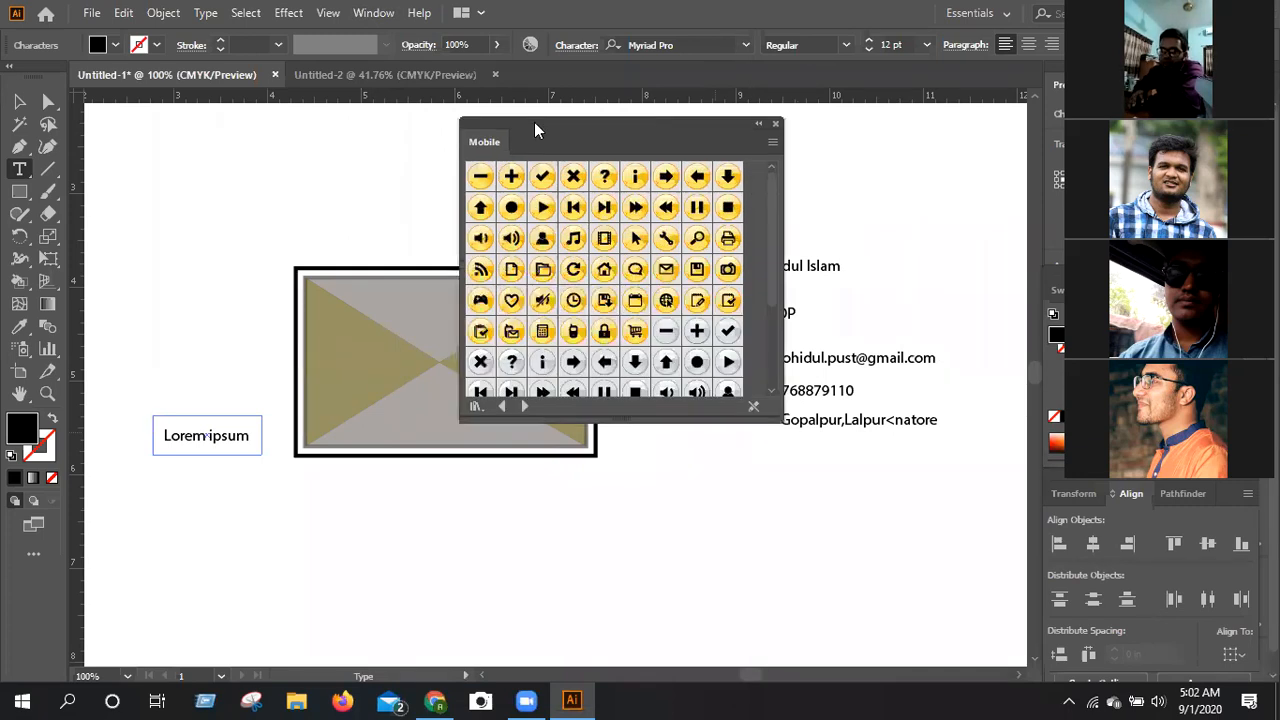
drag(328, 118, 141, 105)
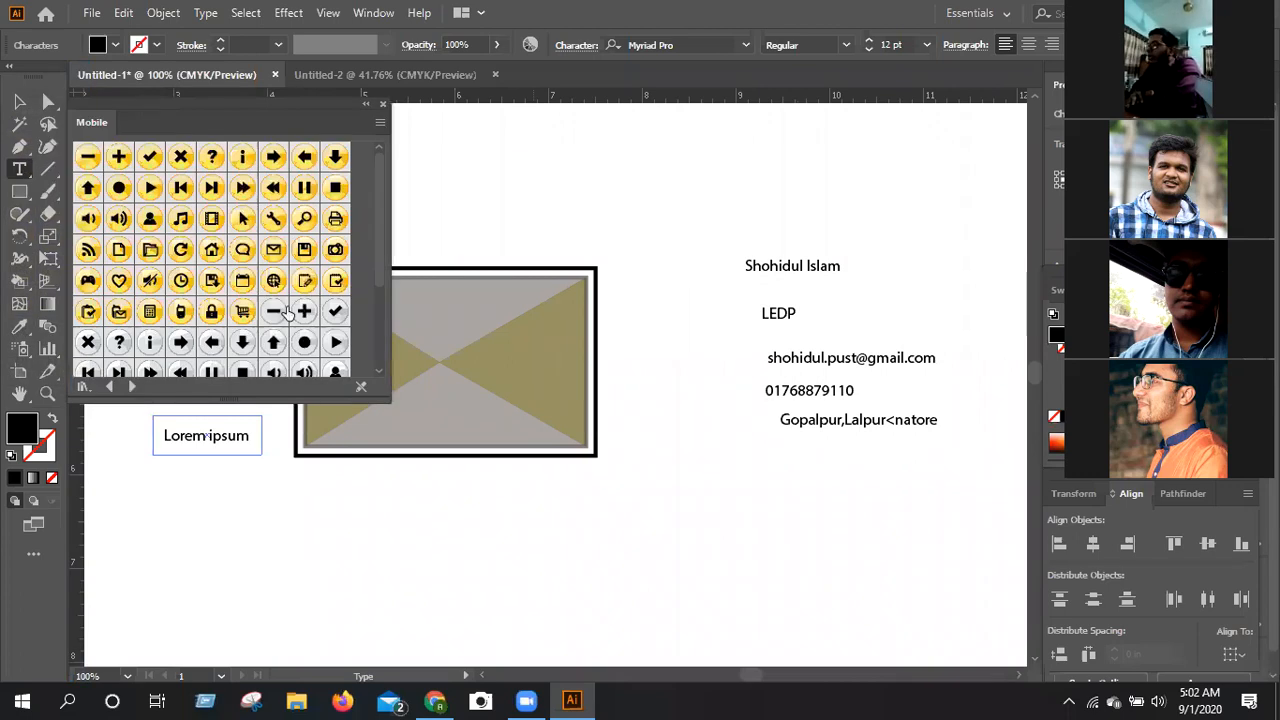
Place the grey Email, Home and Phone symbols below the business card and collapse the symbol library.
scroll(288, 311, down, 1)
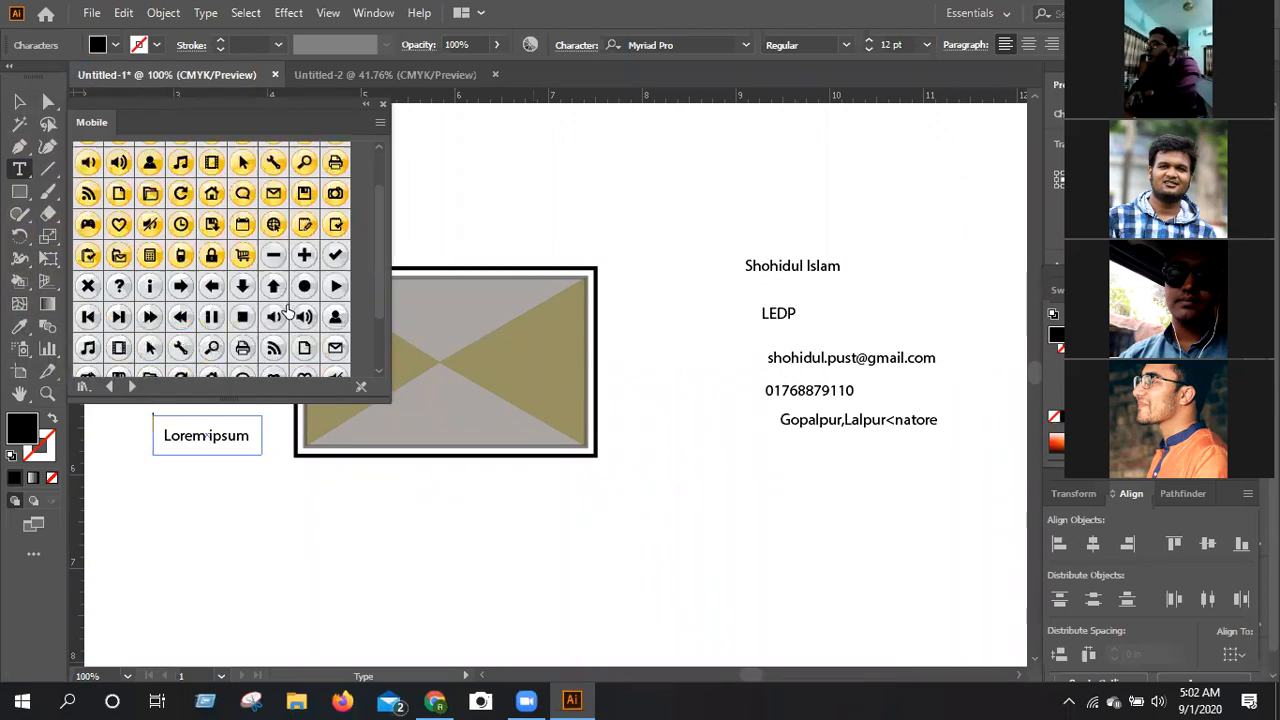
click(338, 348)
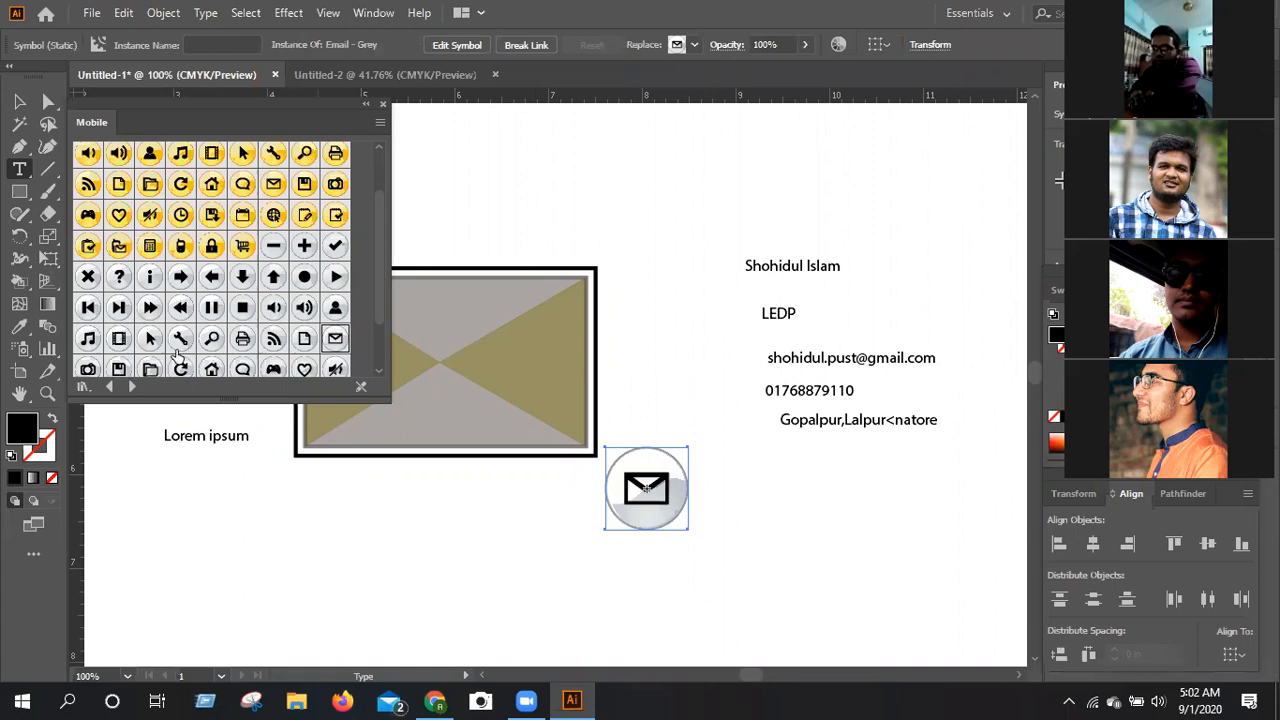
scroll(268, 312, down, 1)
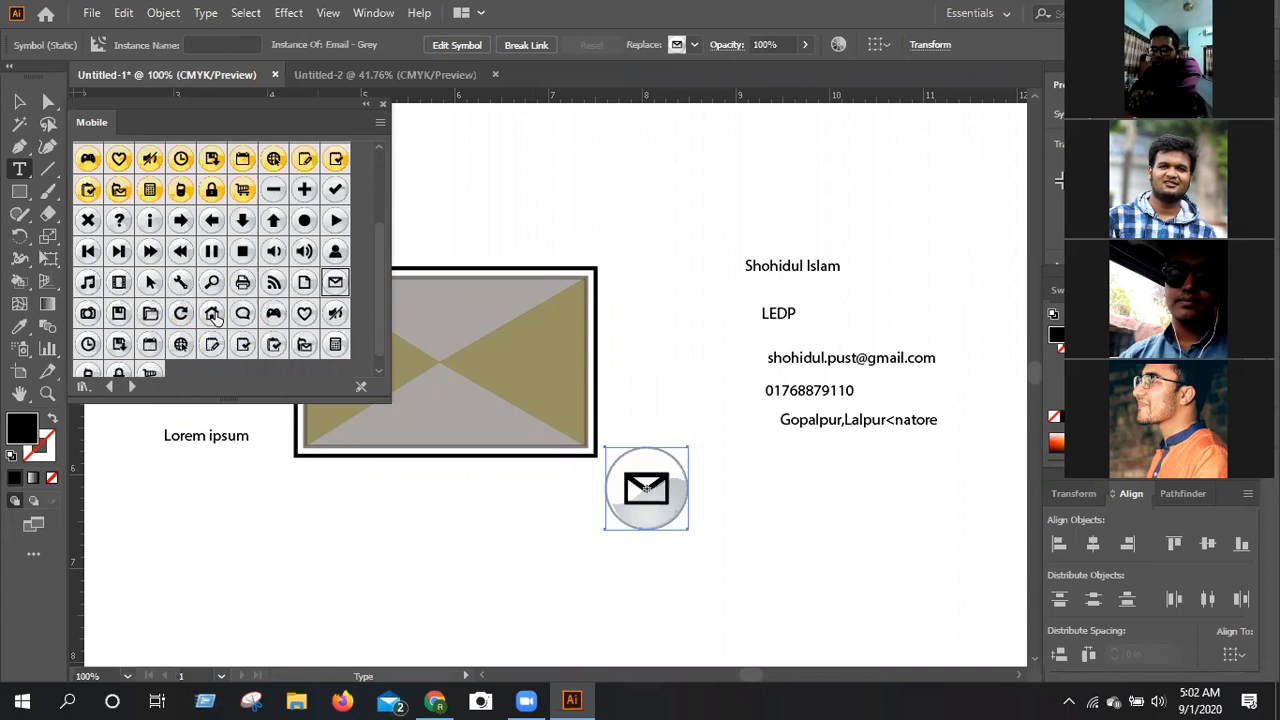
drag(211, 313, 580, 540)
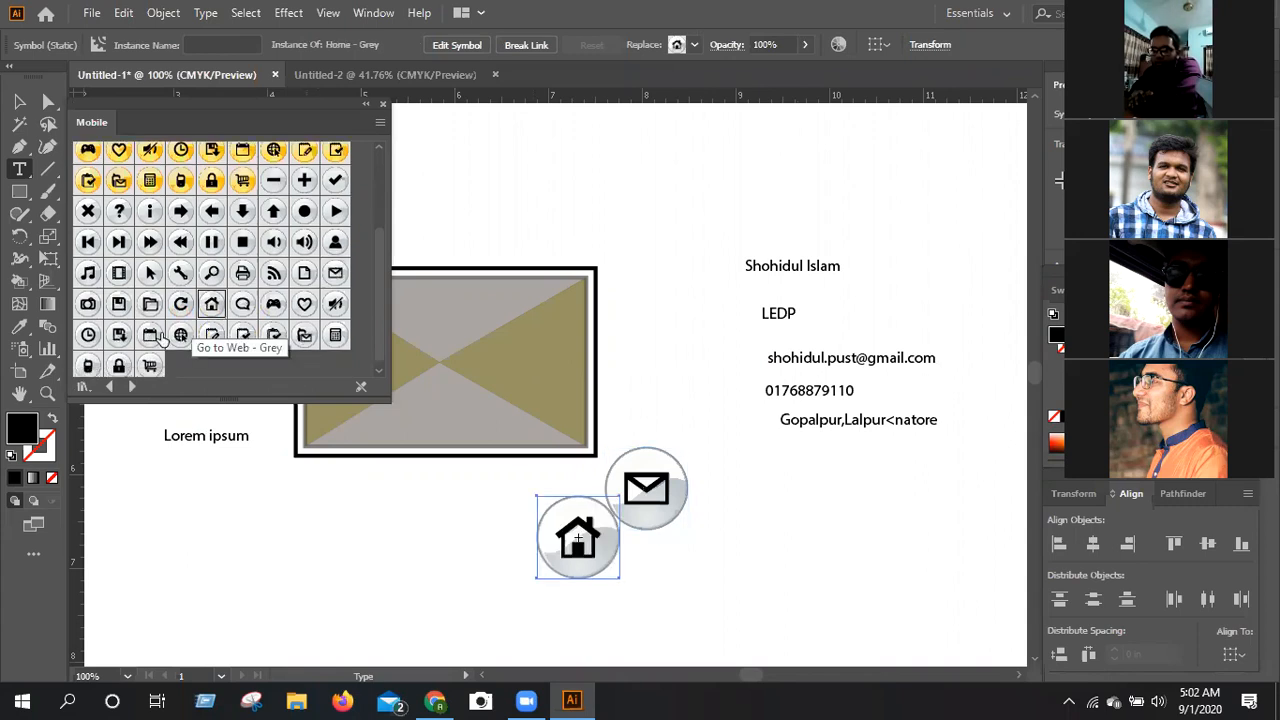
drag(90, 368, 447, 533)
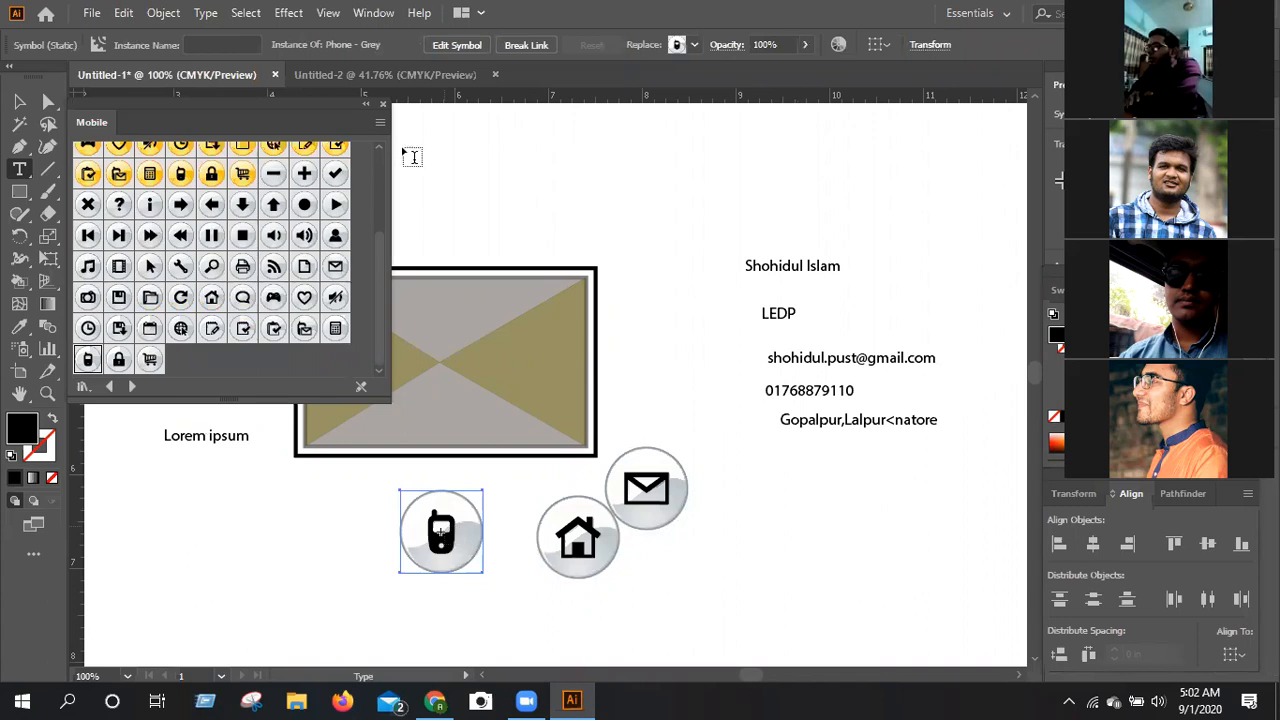
click(365, 105)
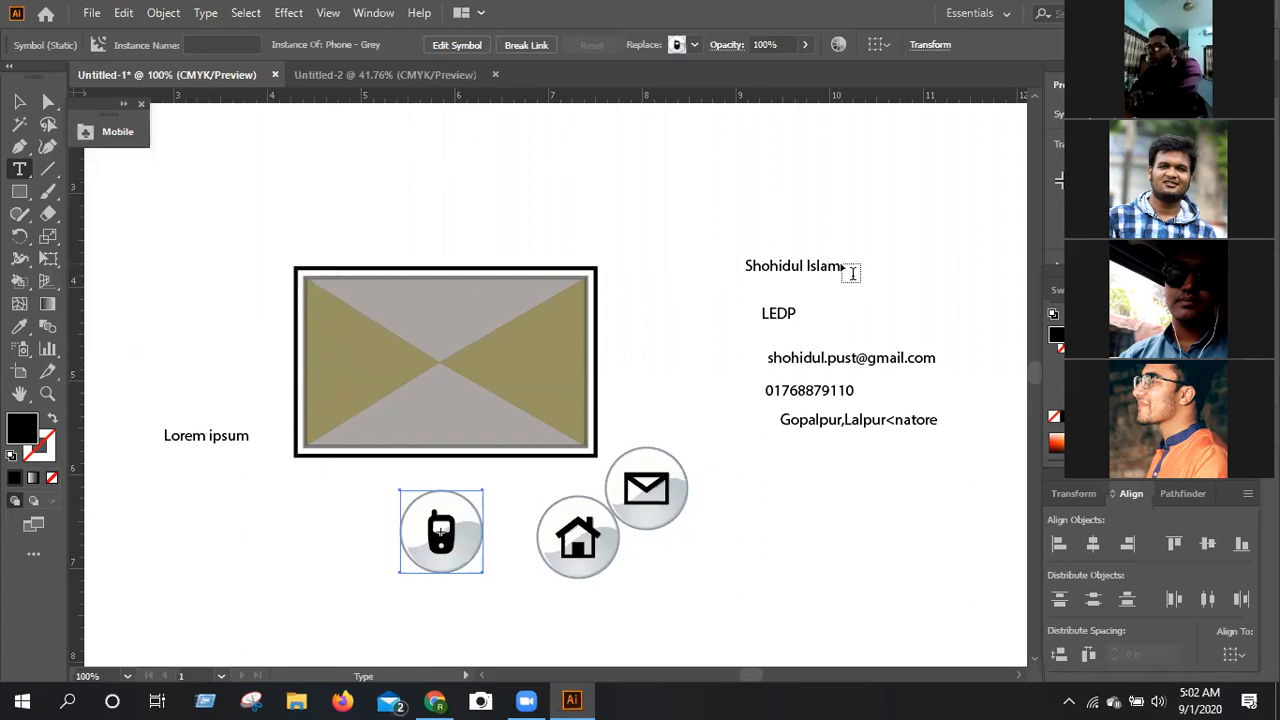
Move the card holder's name text onto the card's upper-right corner.
drag(842, 265, 740, 270)
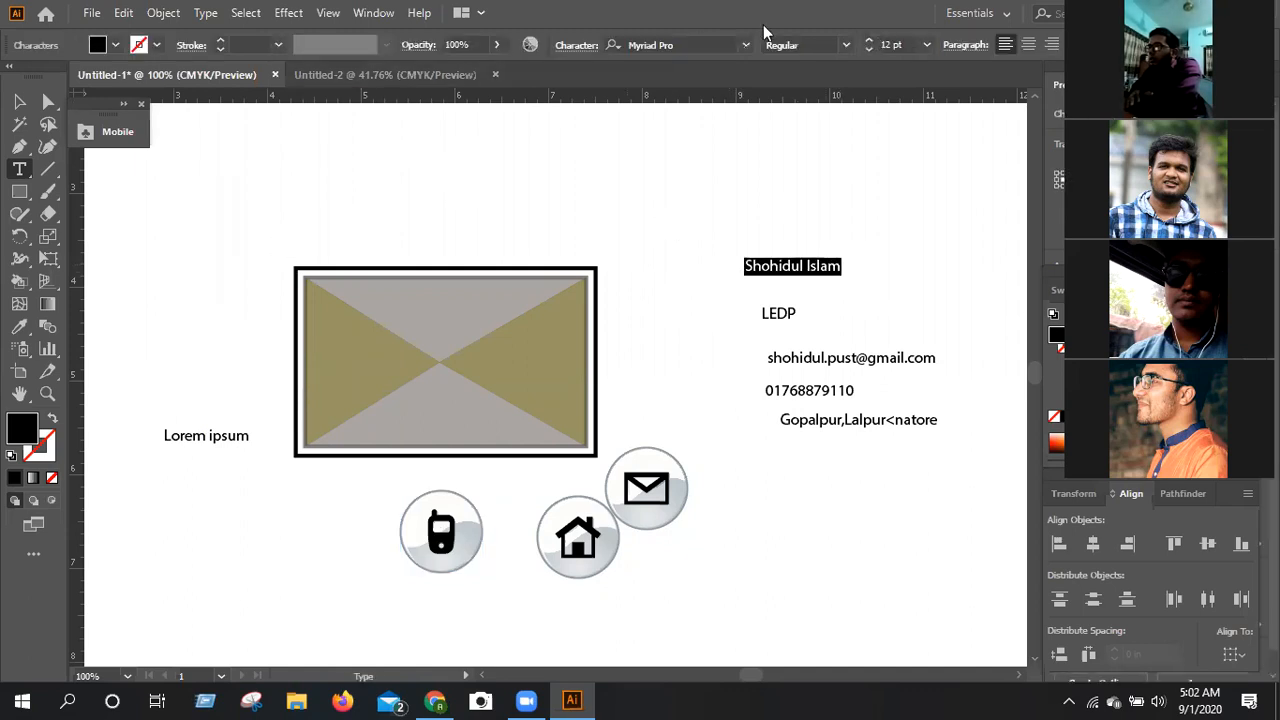
click(20, 103)
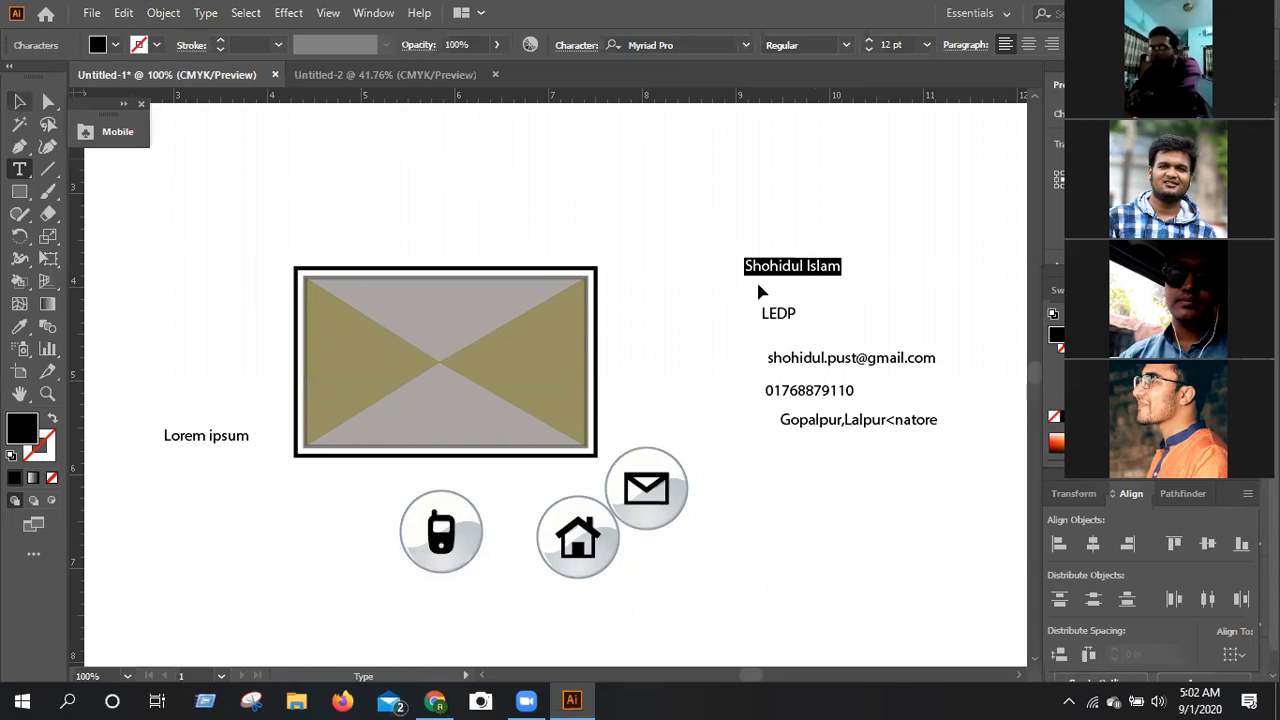
drag(792, 272, 527, 310)
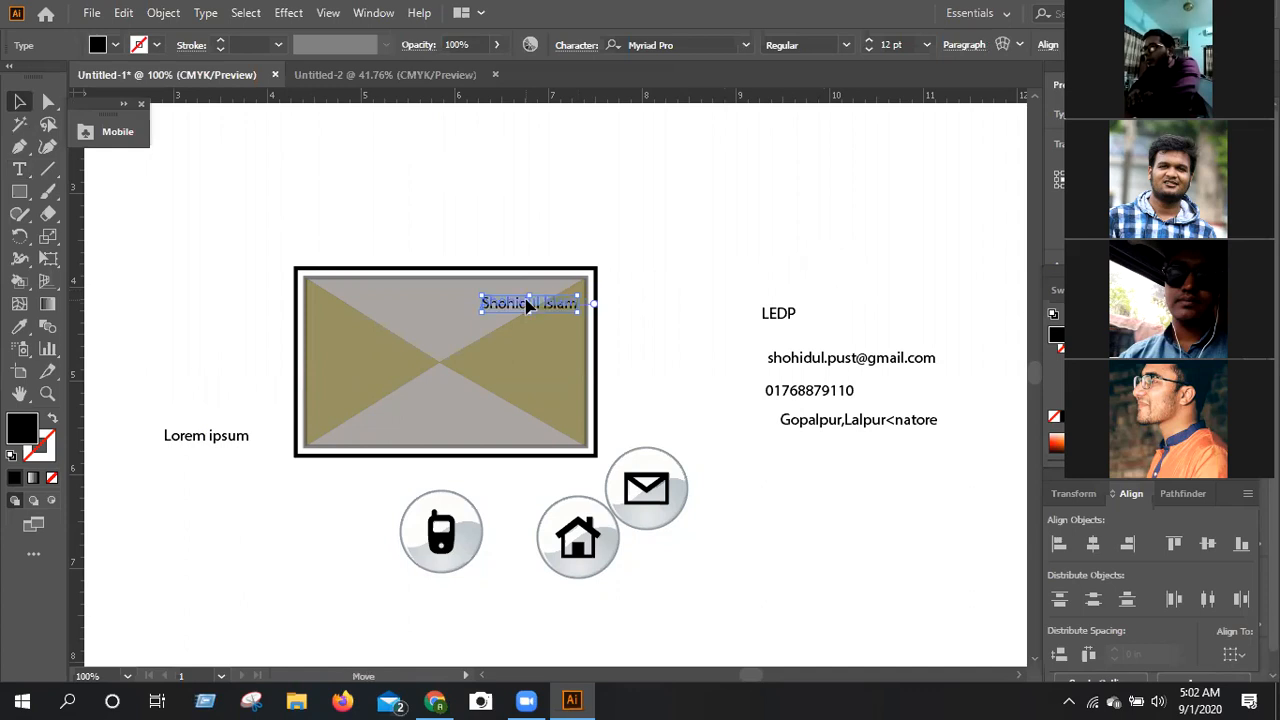
drag(528, 307, 533, 295)
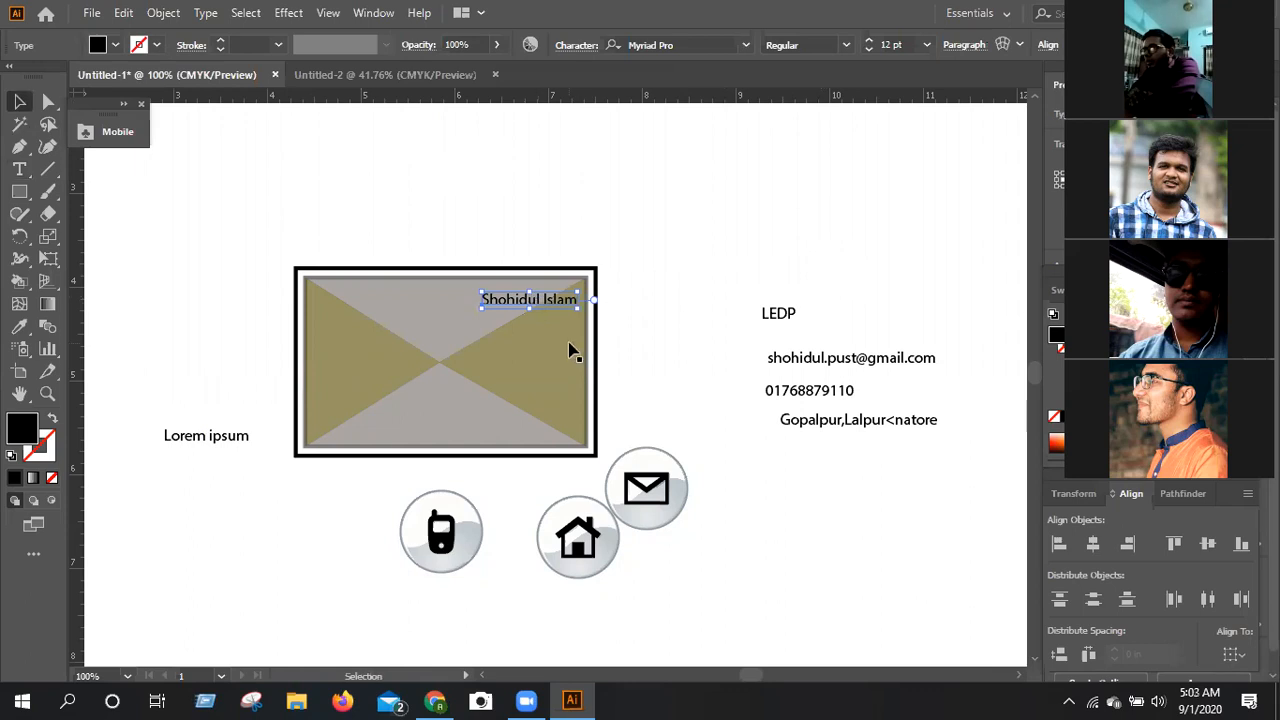
click(657, 310)
Enlarge the card holder's name to 17 pt and shift it back inside the card's inner rectangle.
scroll(543, 290, down, 1)
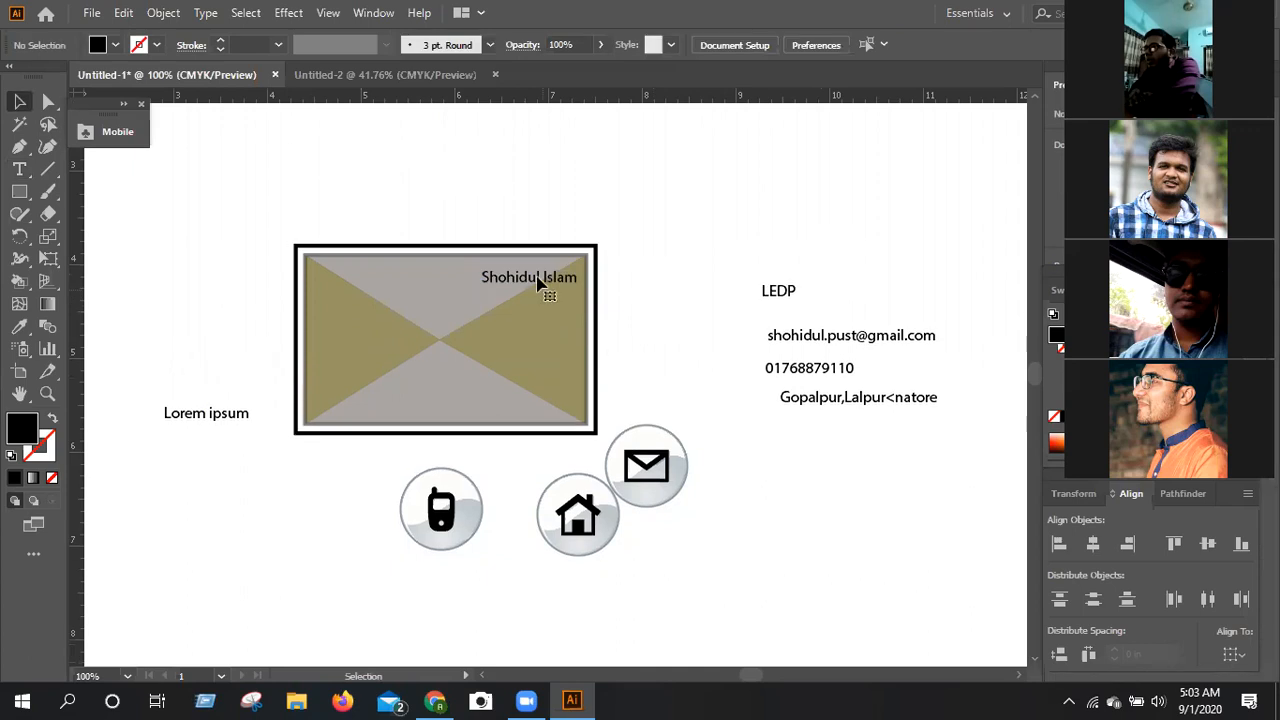
click(540, 282)
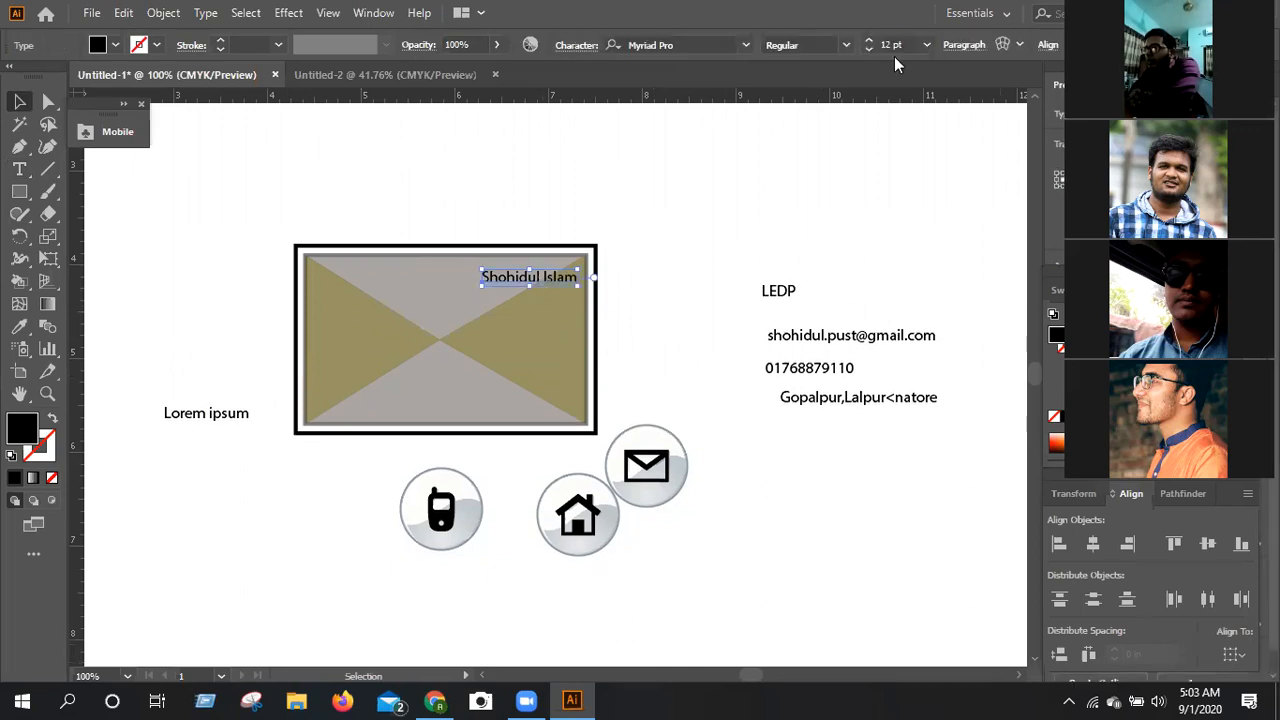
click(868, 40)
click(868, 40)
click(868, 40)
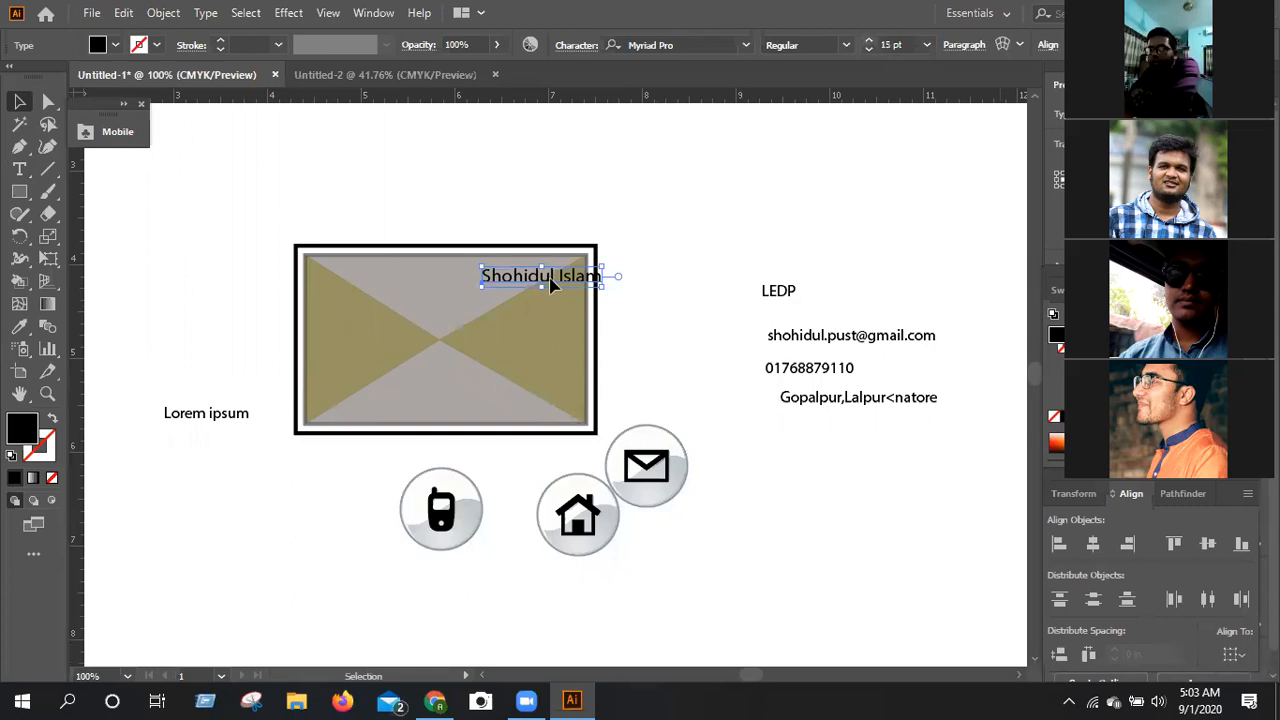
click(868, 42)
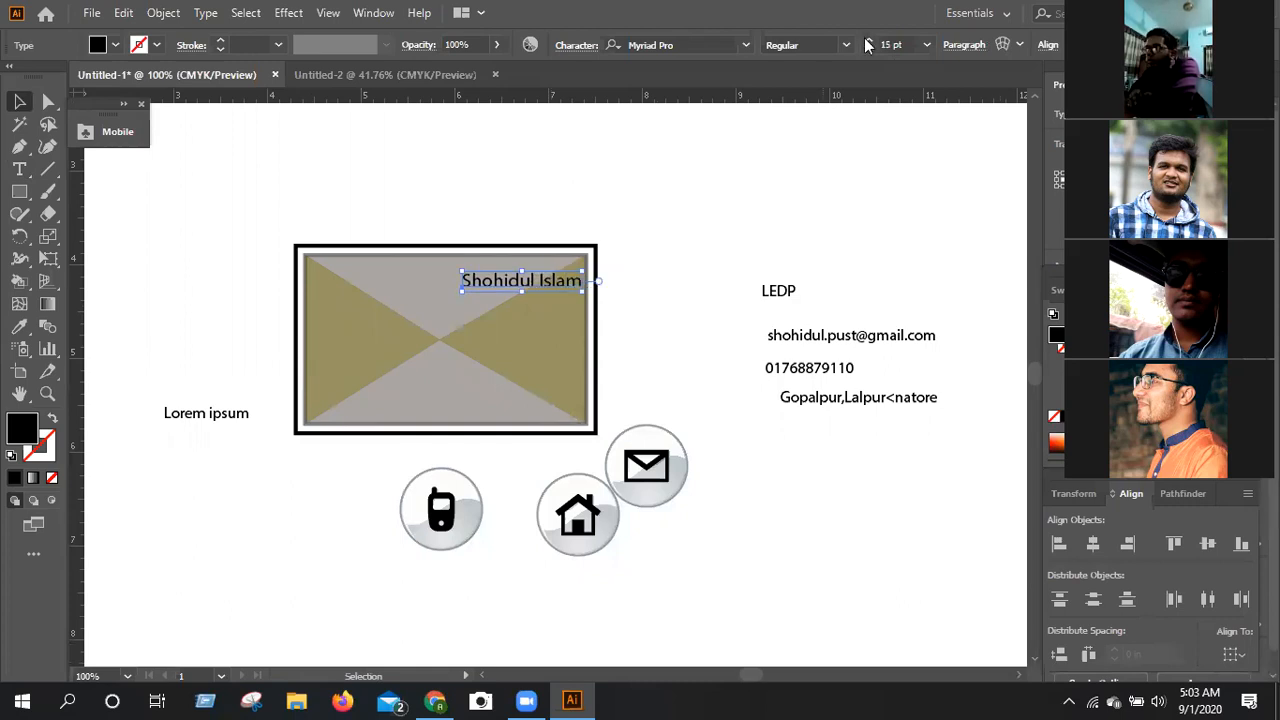
click(868, 42)
click(868, 42)
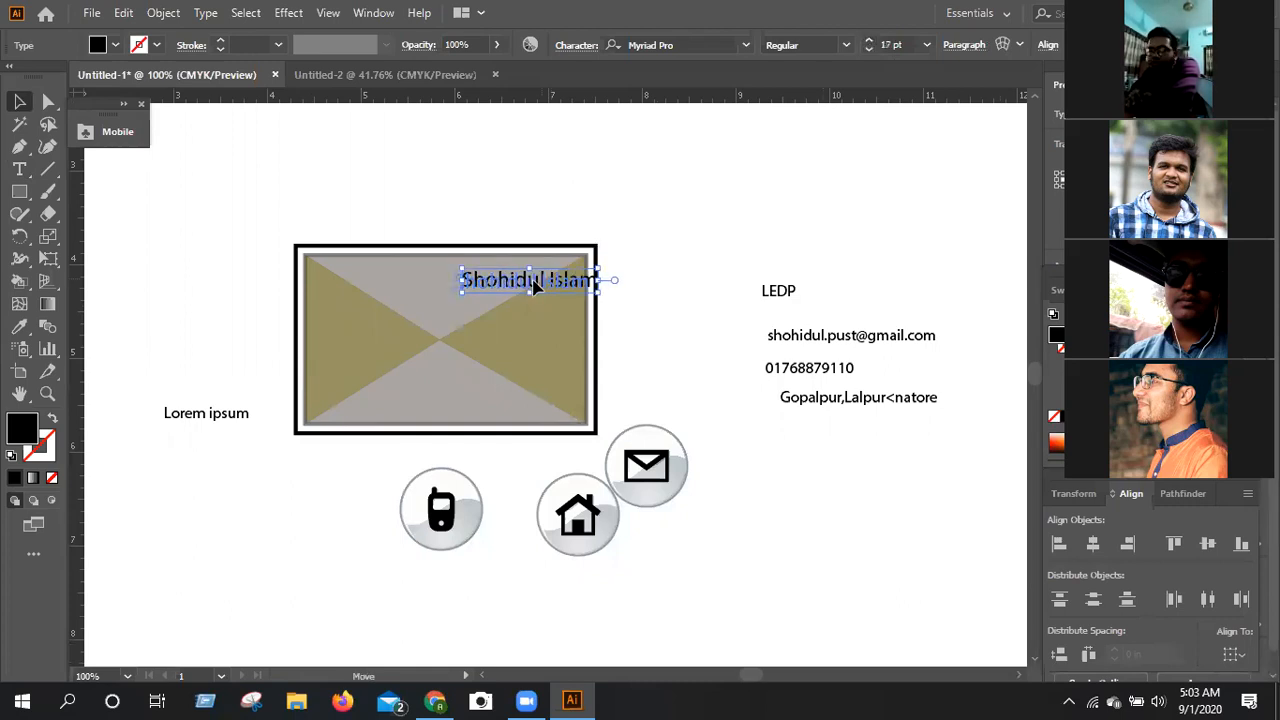
mouse_move(557, 278)
mouse_down()
mouse_move(539, 282)
mouse_move(546, 274)
mouse_up()
click(638, 220)
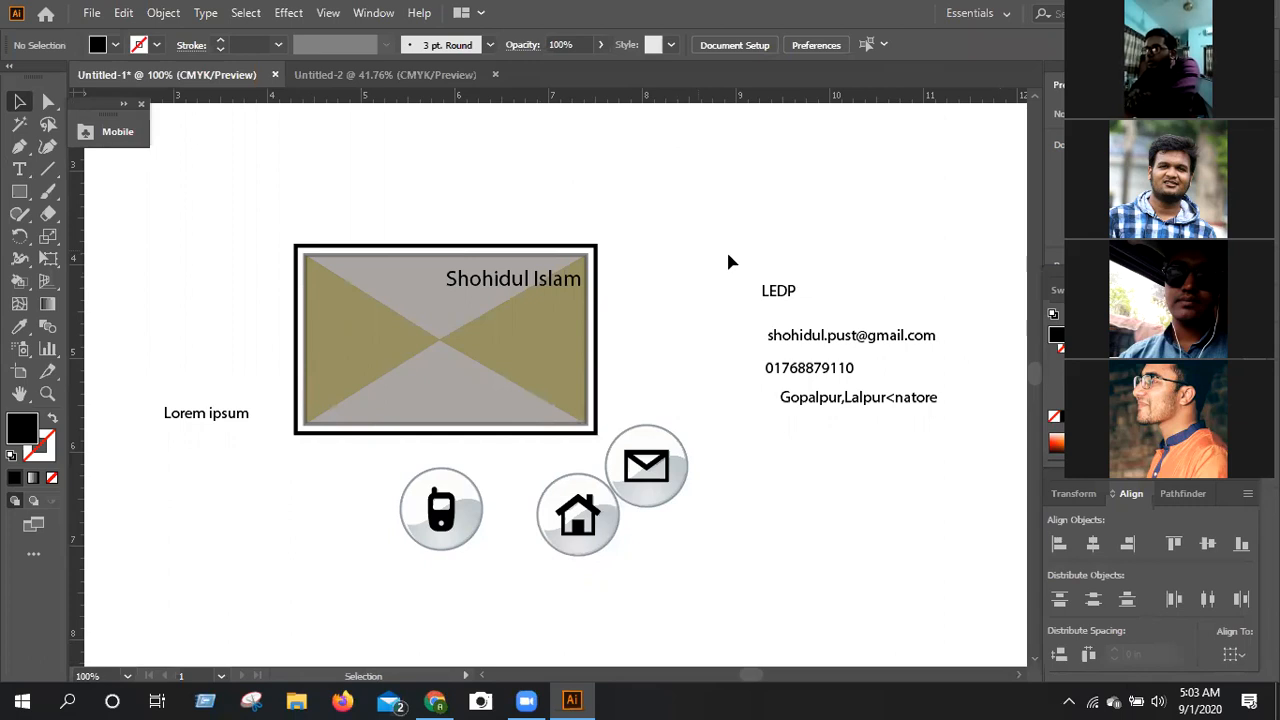
Deselect the LEDP text line and activate the Type tool.
click(790, 293)
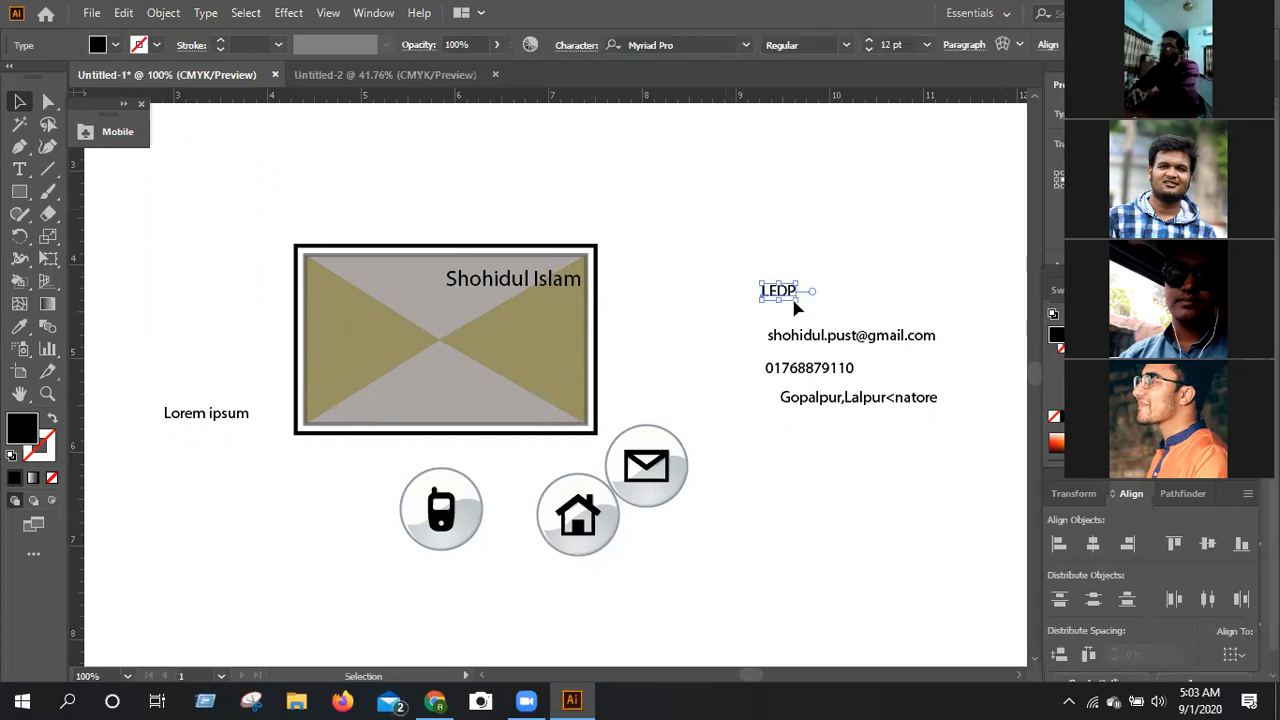
click(722, 206)
key(t)
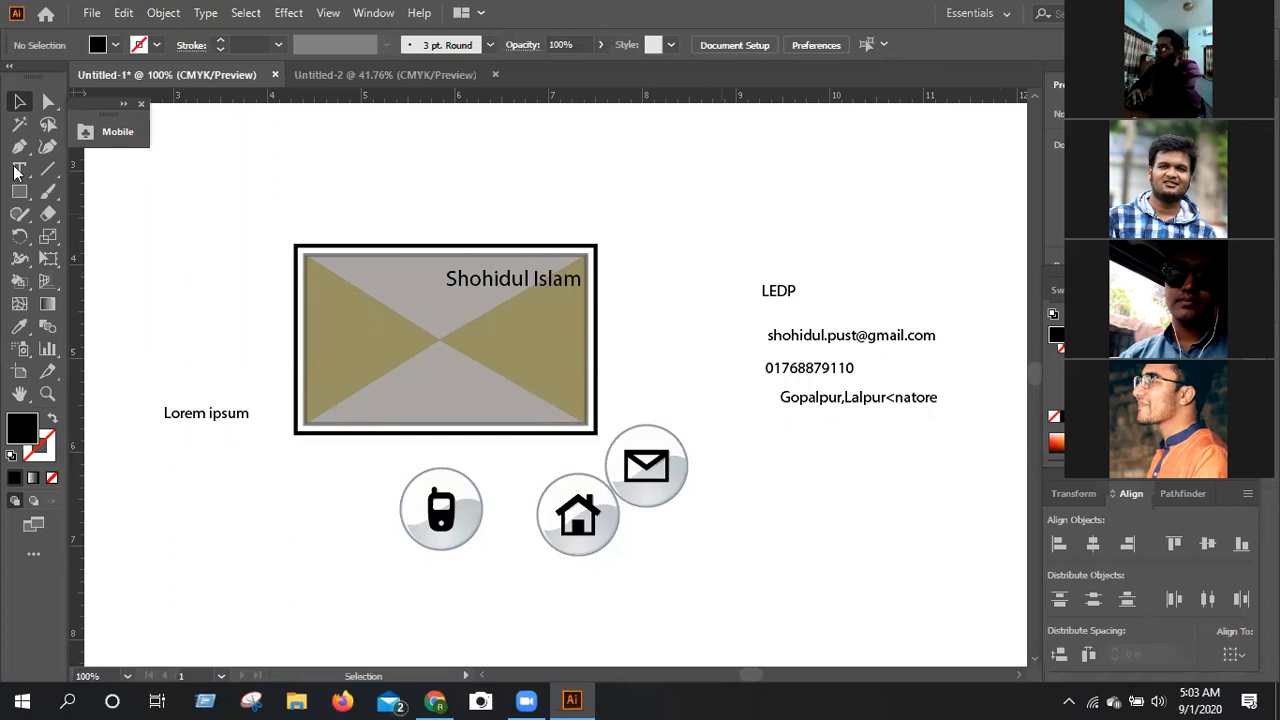
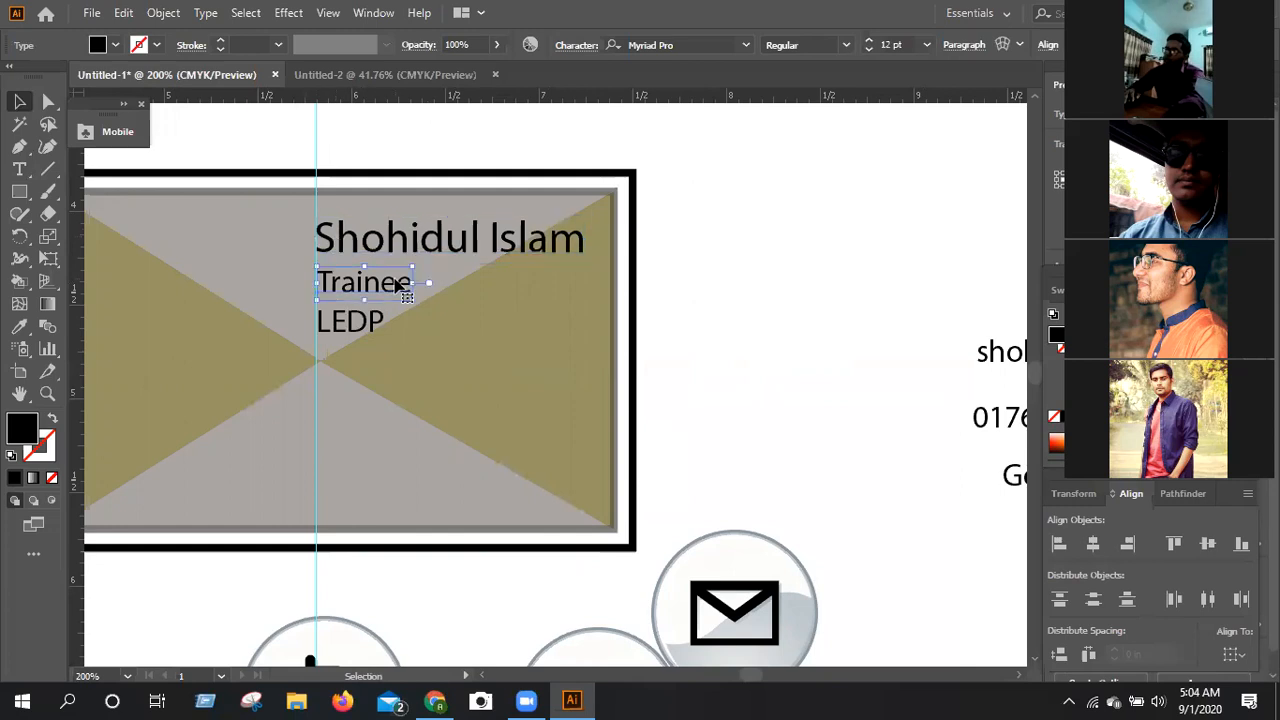
Shift the Trainee text line slightly left so it lines up with the vertical guide, and deselect it.
drag(398, 286, 395, 286)
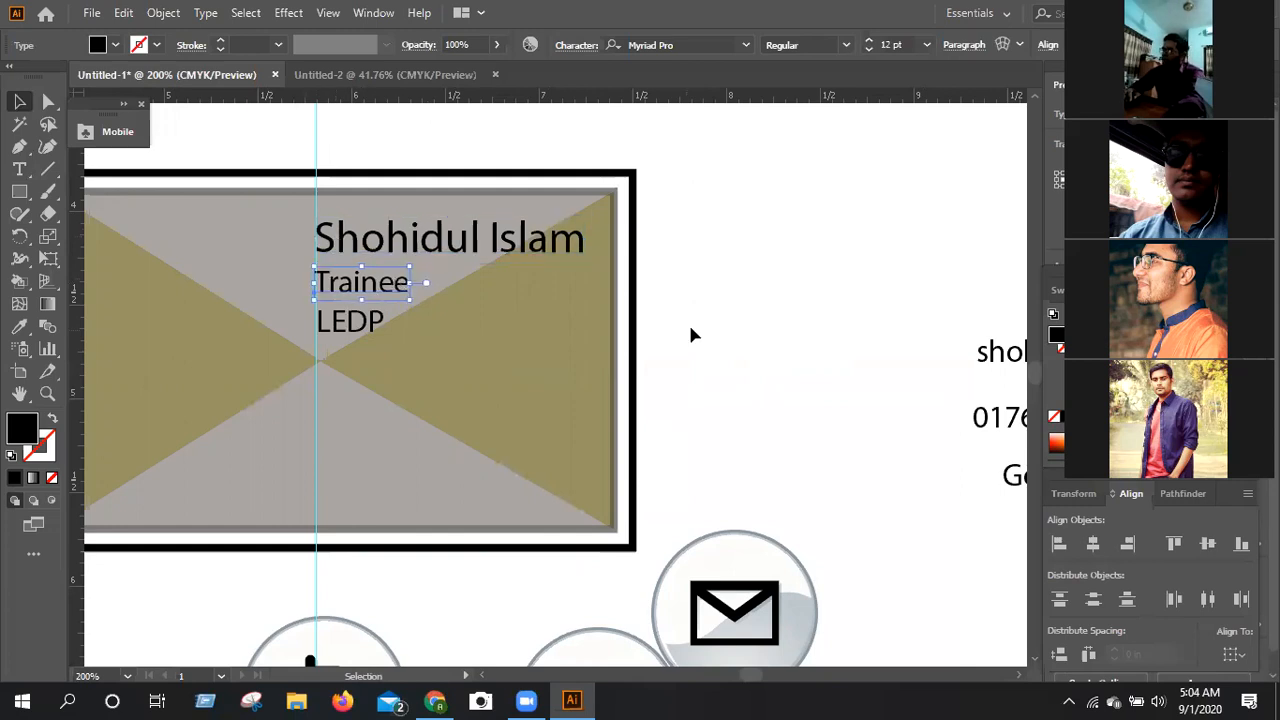
click(690, 335)
key(a)
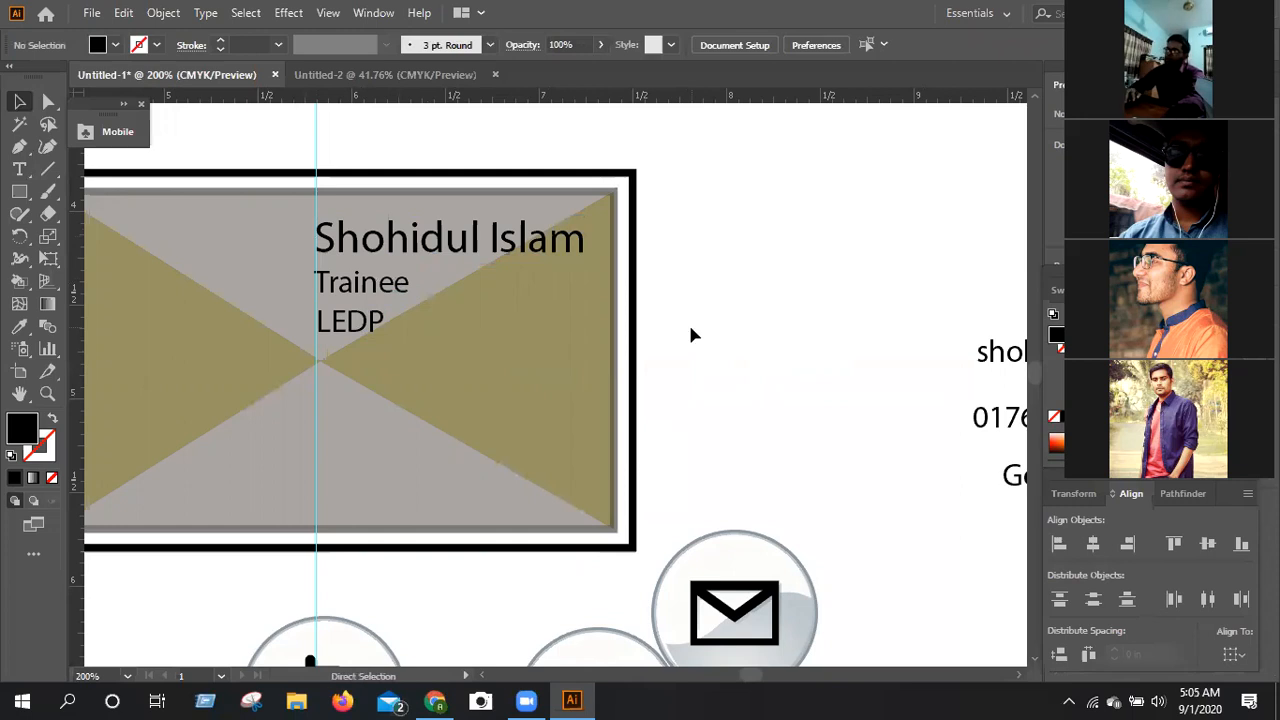
Add two horizontal guides below the symbols and shrink the Email symbol to fit between them.
key(ctrl+1)
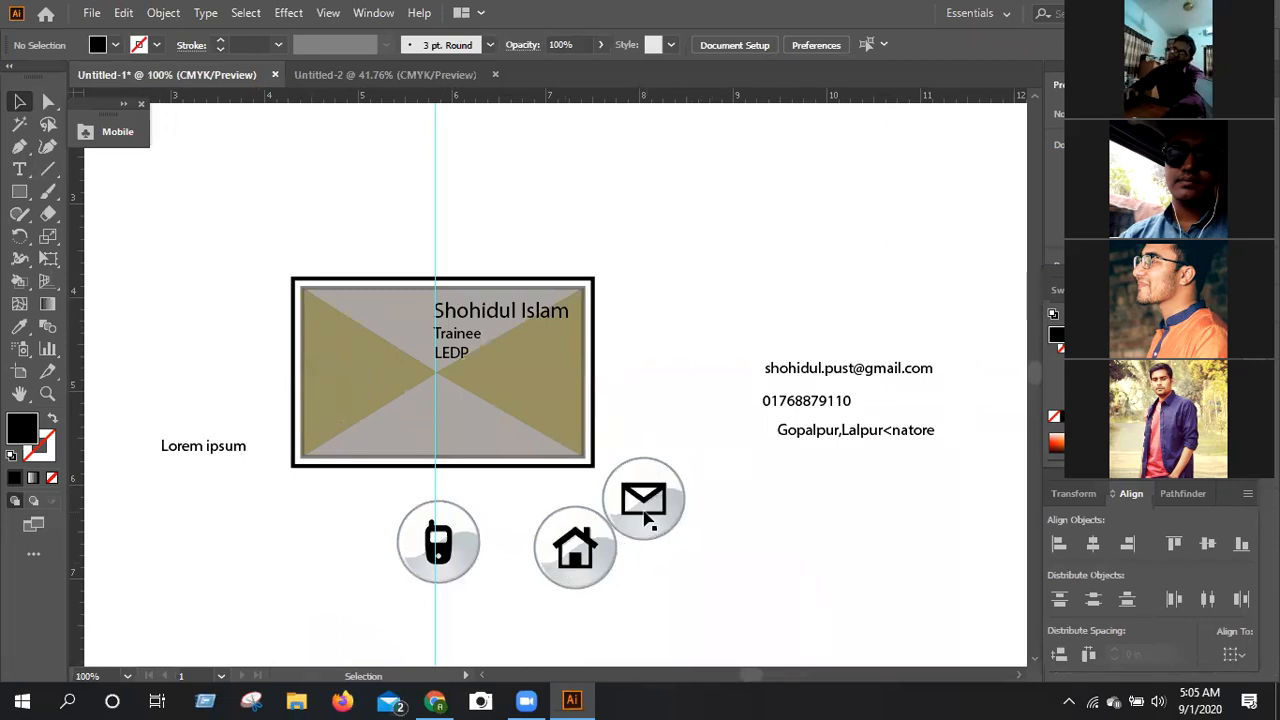
click(678, 500)
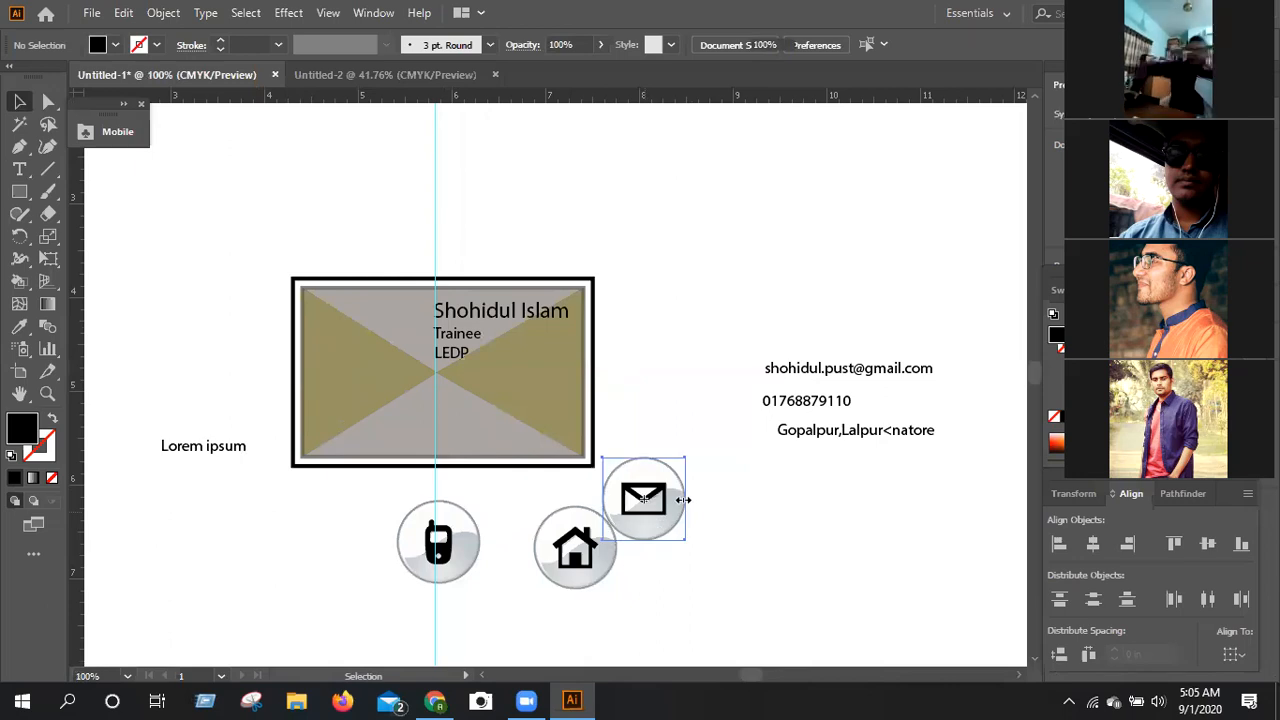
scroll(711, 170, down, 3)
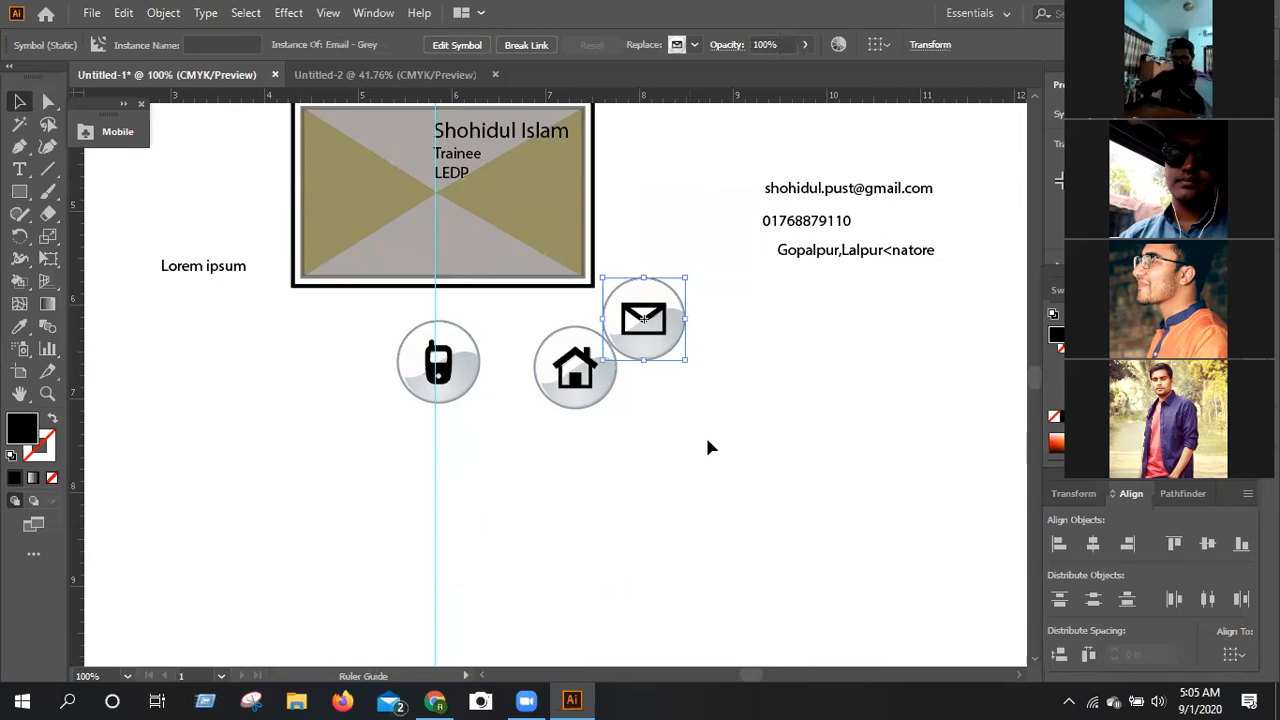
drag(686, 101, 712, 453)
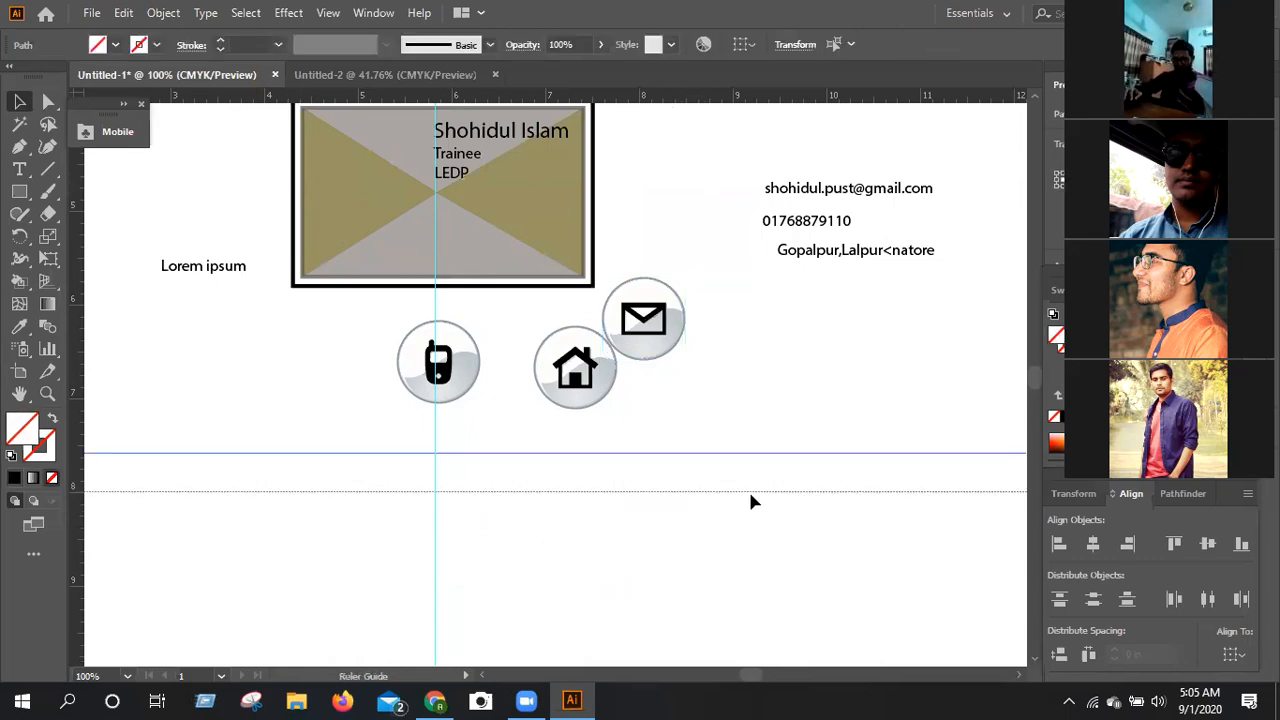
drag(650, 320, 703, 470)
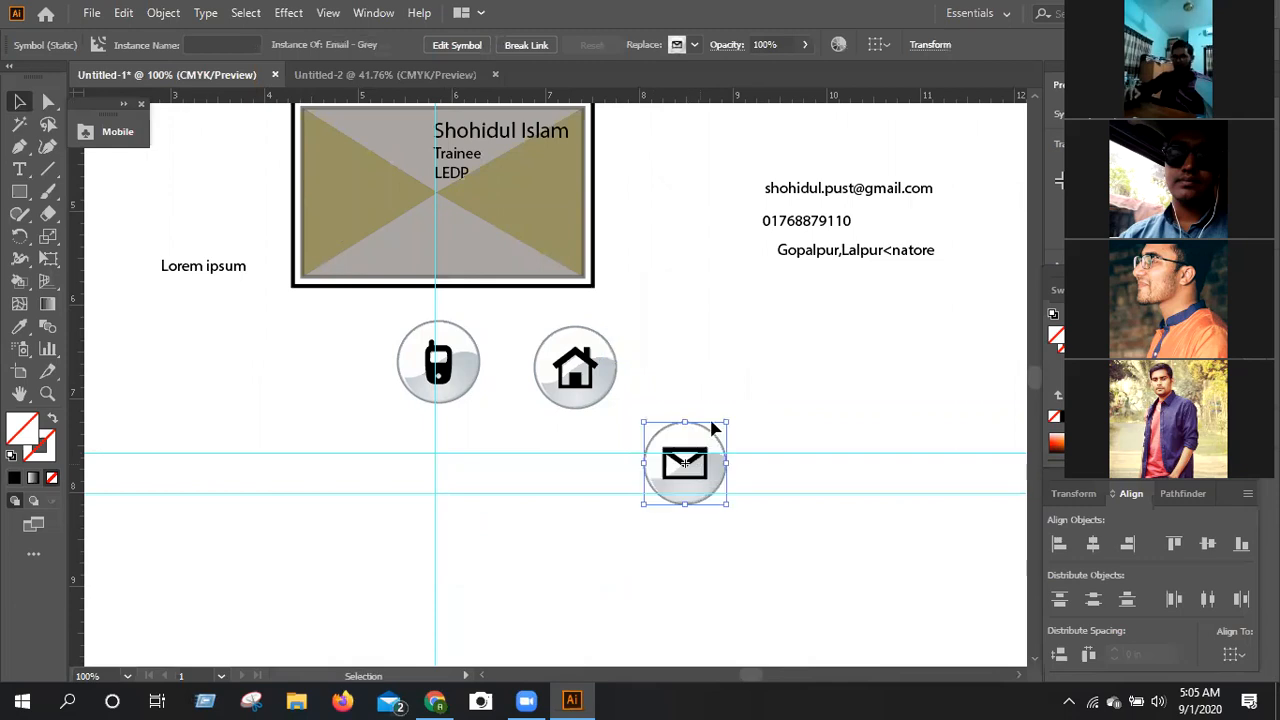
drag(722, 428, 704, 451)
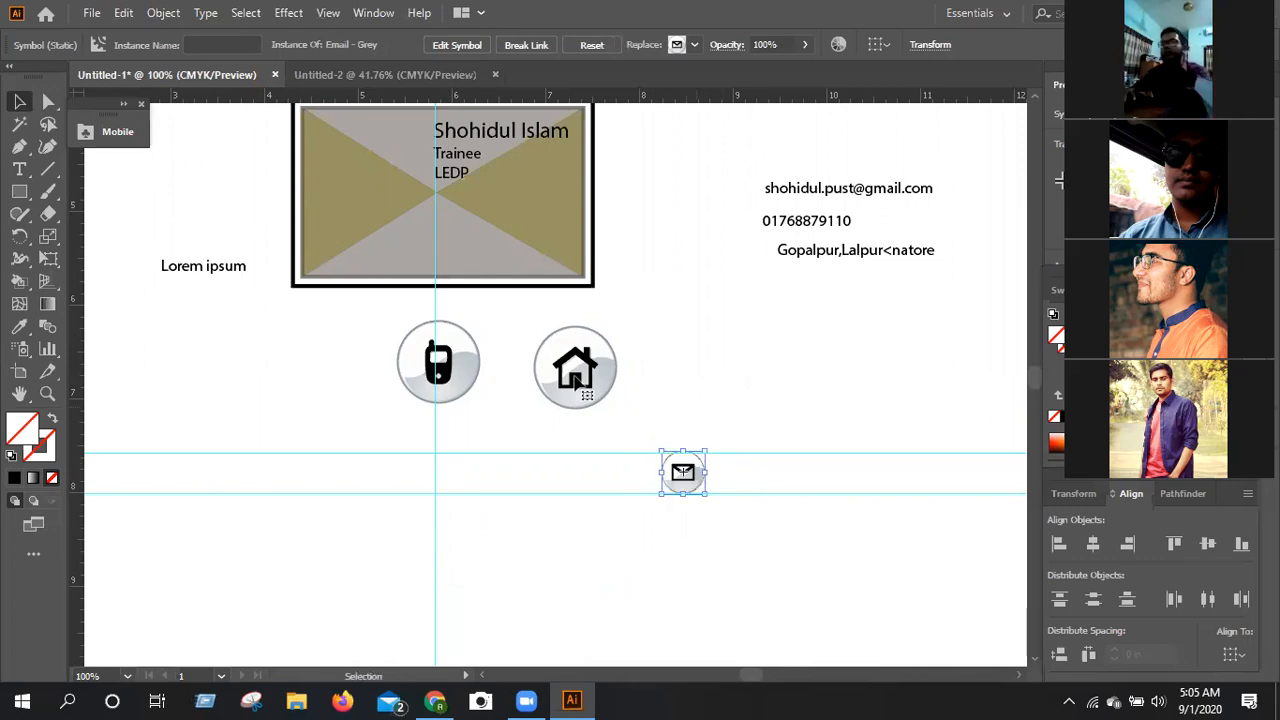
Move the Home symbol between the horizontal guides beside the Email symbol and shrink it to fit.
drag(575, 382, 588, 474)
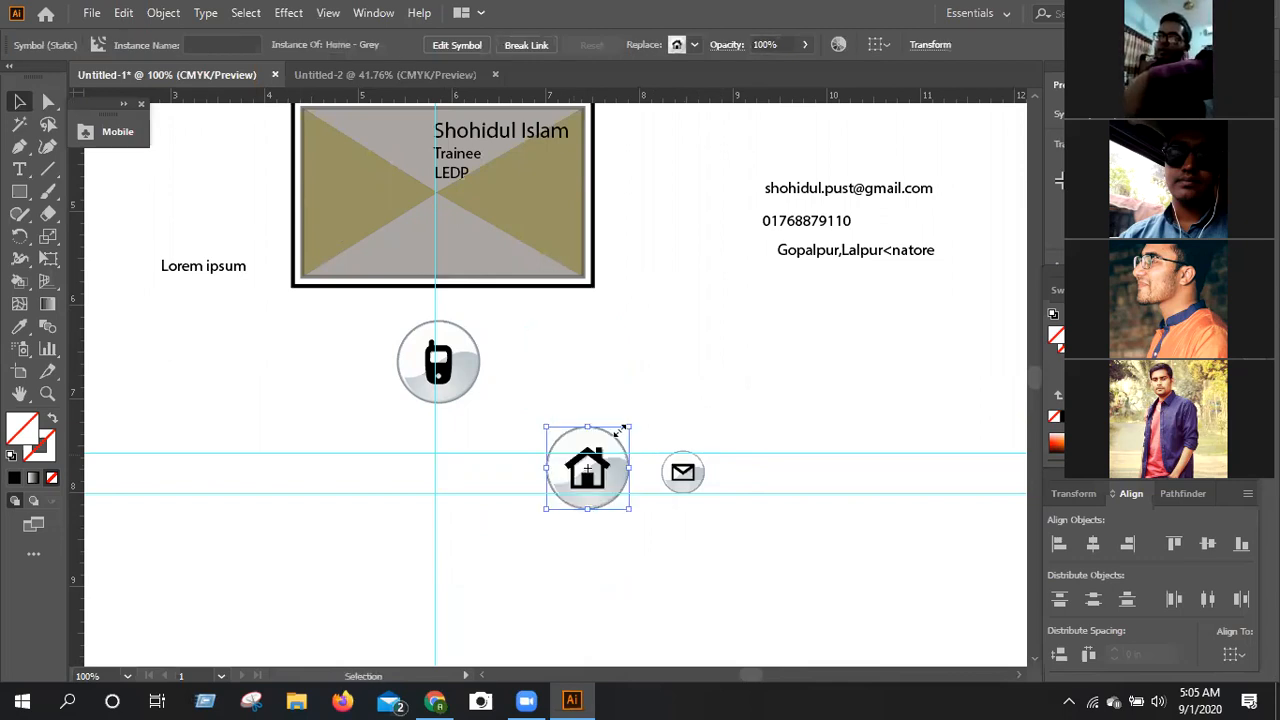
drag(628, 427, 603, 448)
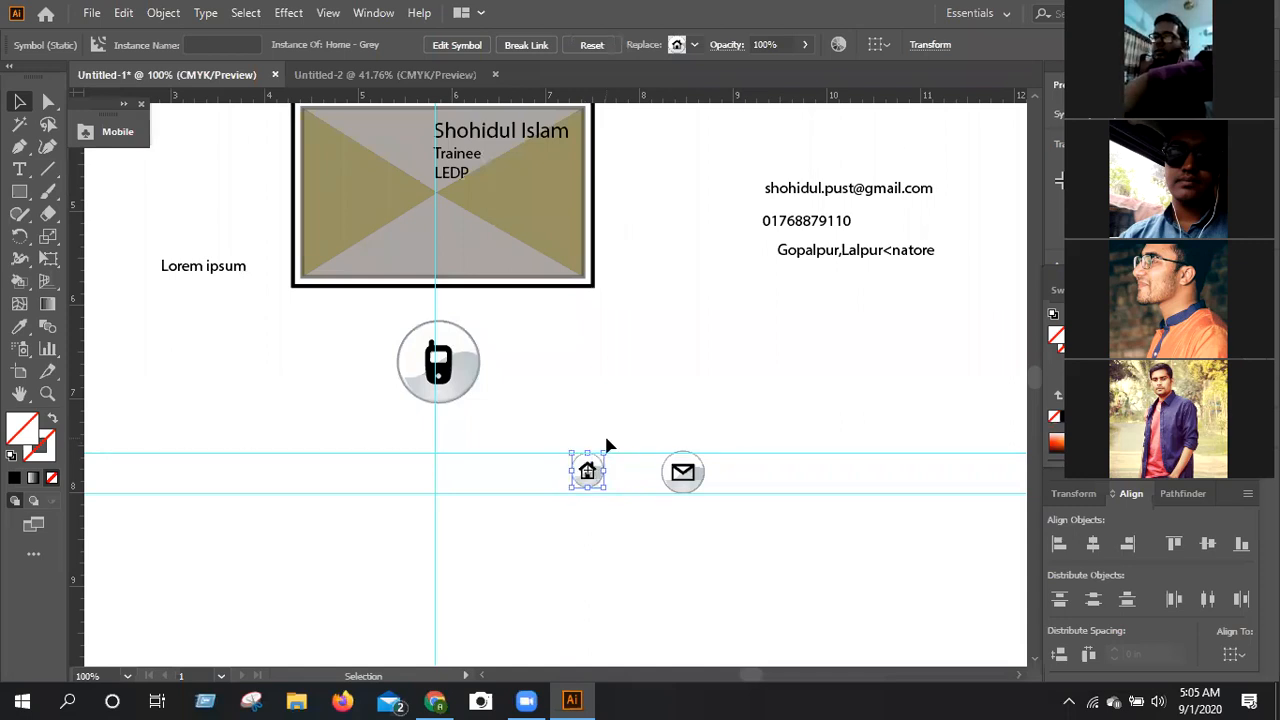
drag(605, 451, 590, 474)
click(592, 421)
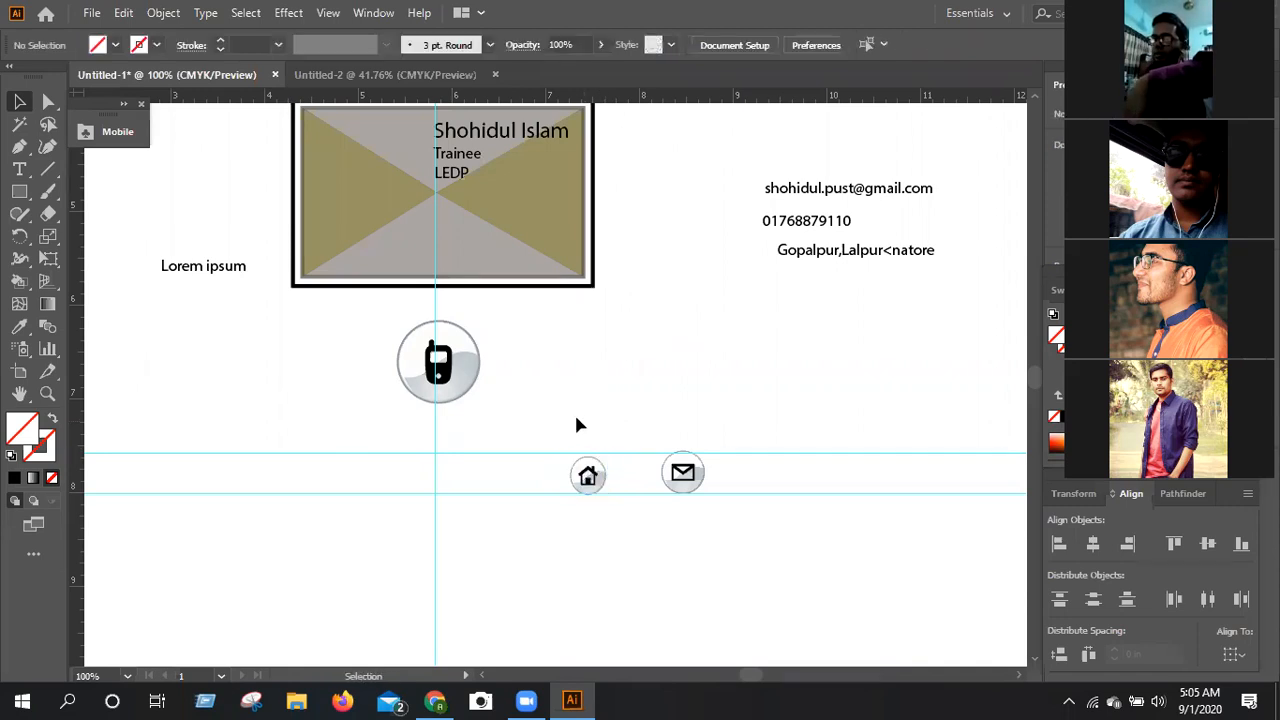
Shrink the Phone symbol and position it between the two horizontal guides beside the Home symbol.
click(452, 390)
drag(474, 396, 520, 443)
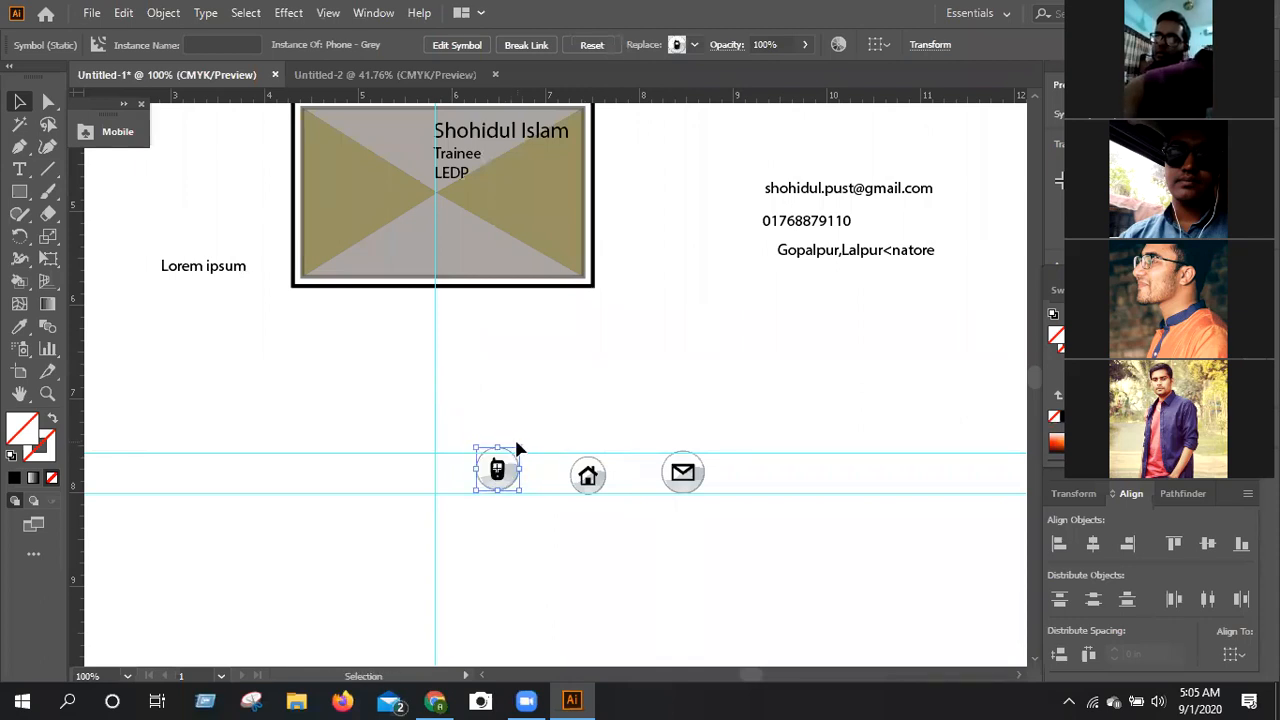
key(Down)
key(Down)
key(Down)
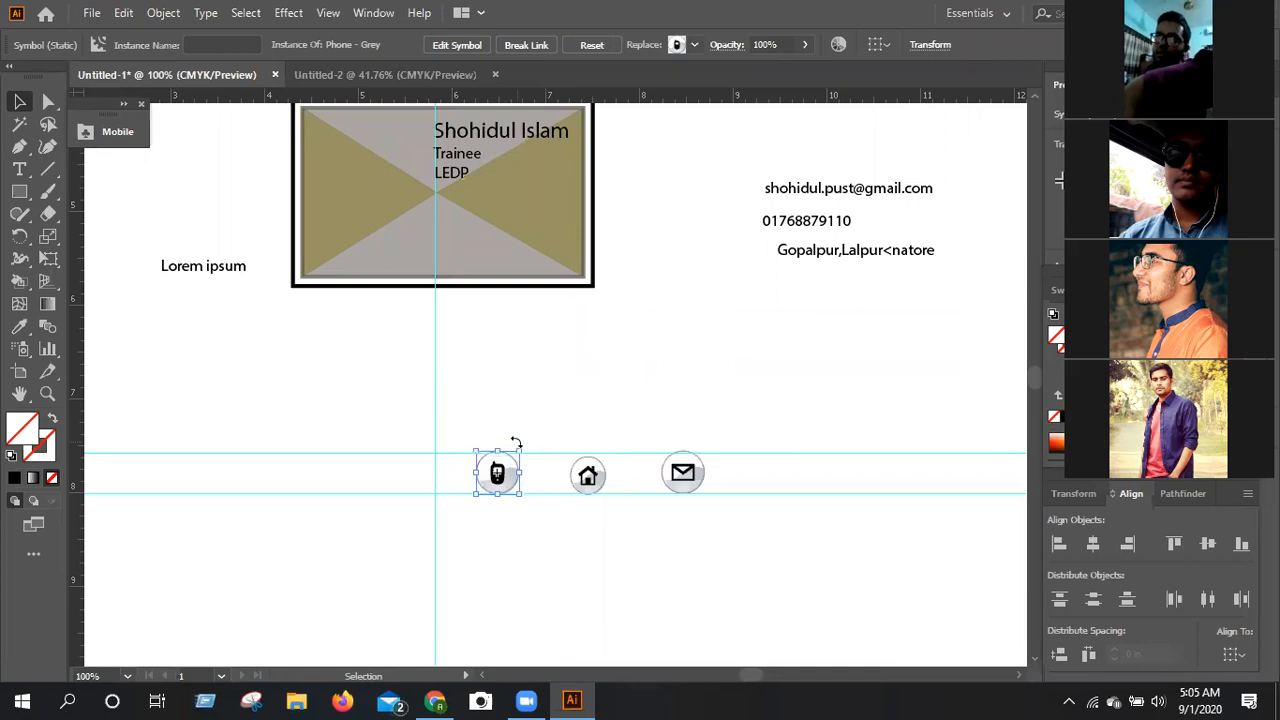
Enlarge the Home symbol to match the other two symbols and center it between the horizontal guides.
click(578, 515)
click(588, 478)
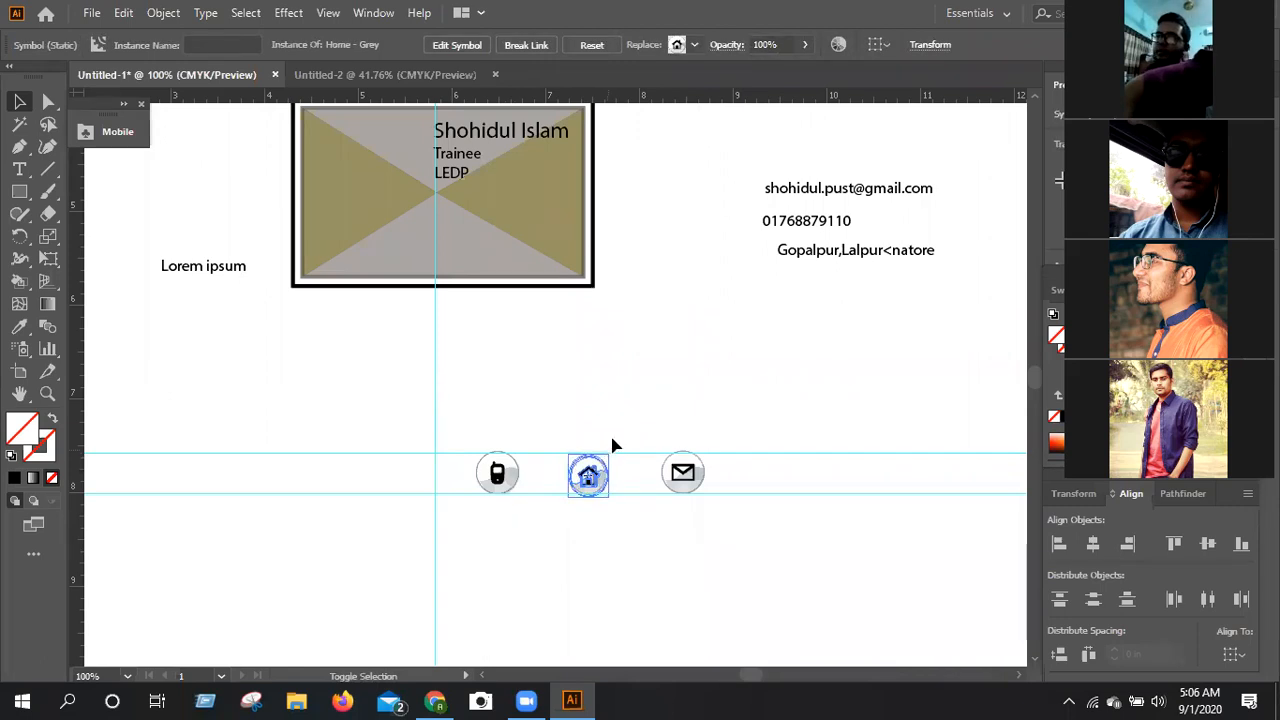
click(656, 560)
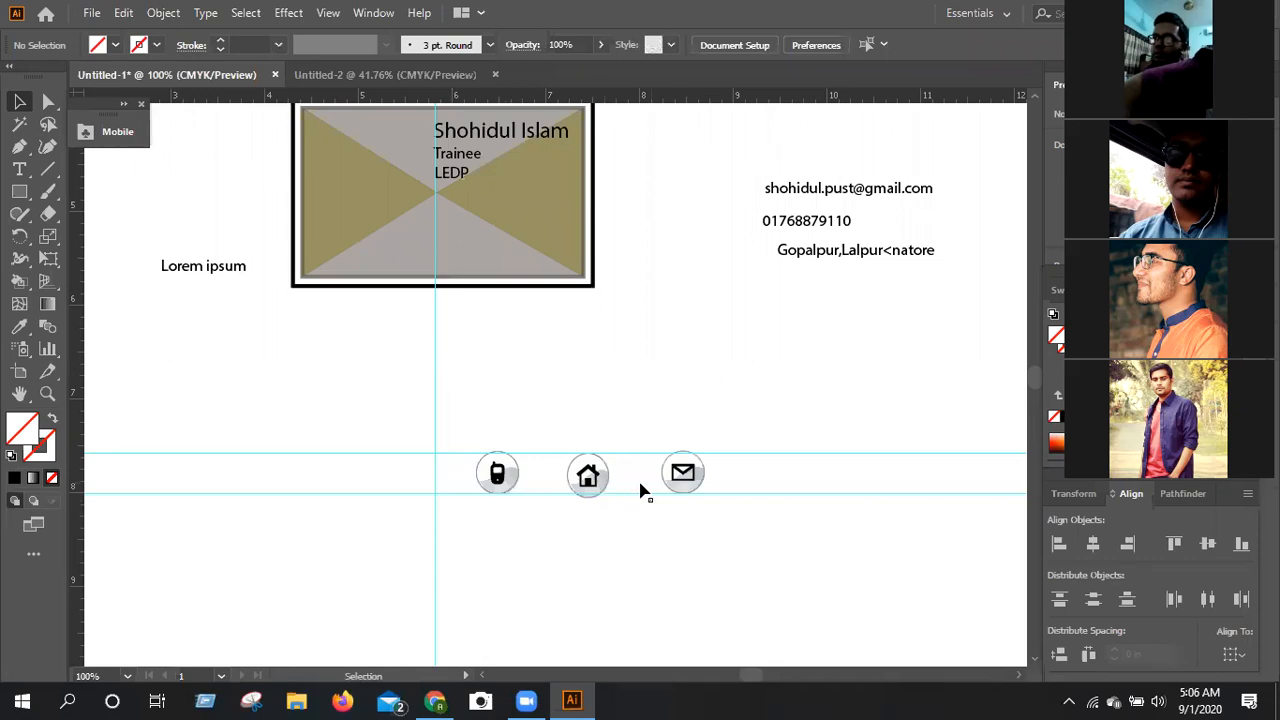
click(588, 480)
click(588, 480)
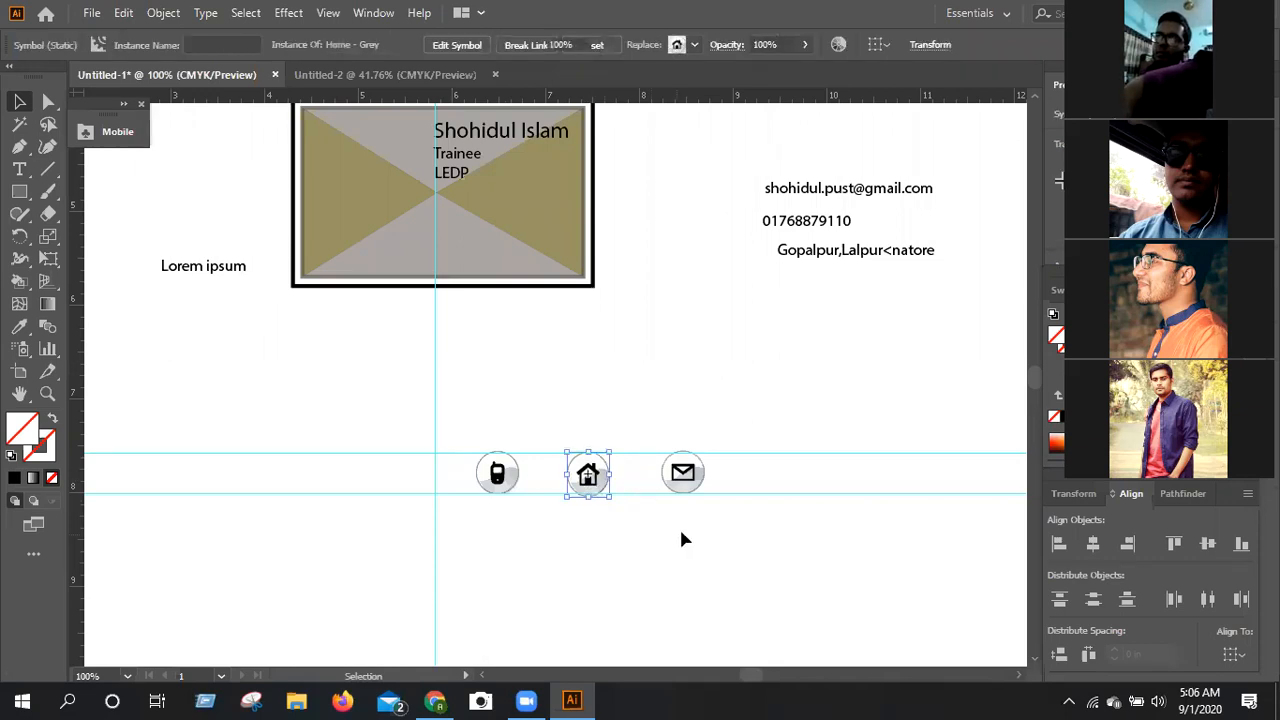
click(681, 536)
Try to place the Phone symbol on the card below the LEDP line.
scroll(681, 536, up, 3)
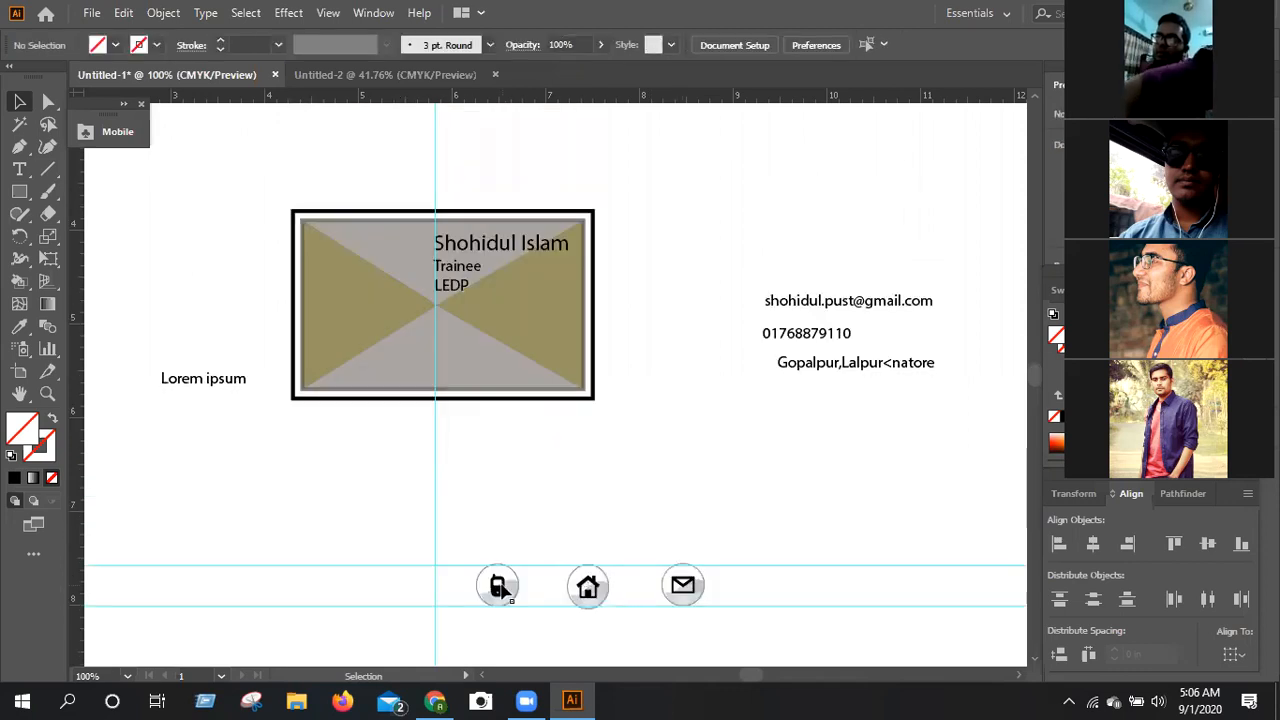
drag(533, 345, 469, 328)
drag(497, 395, 466, 329)
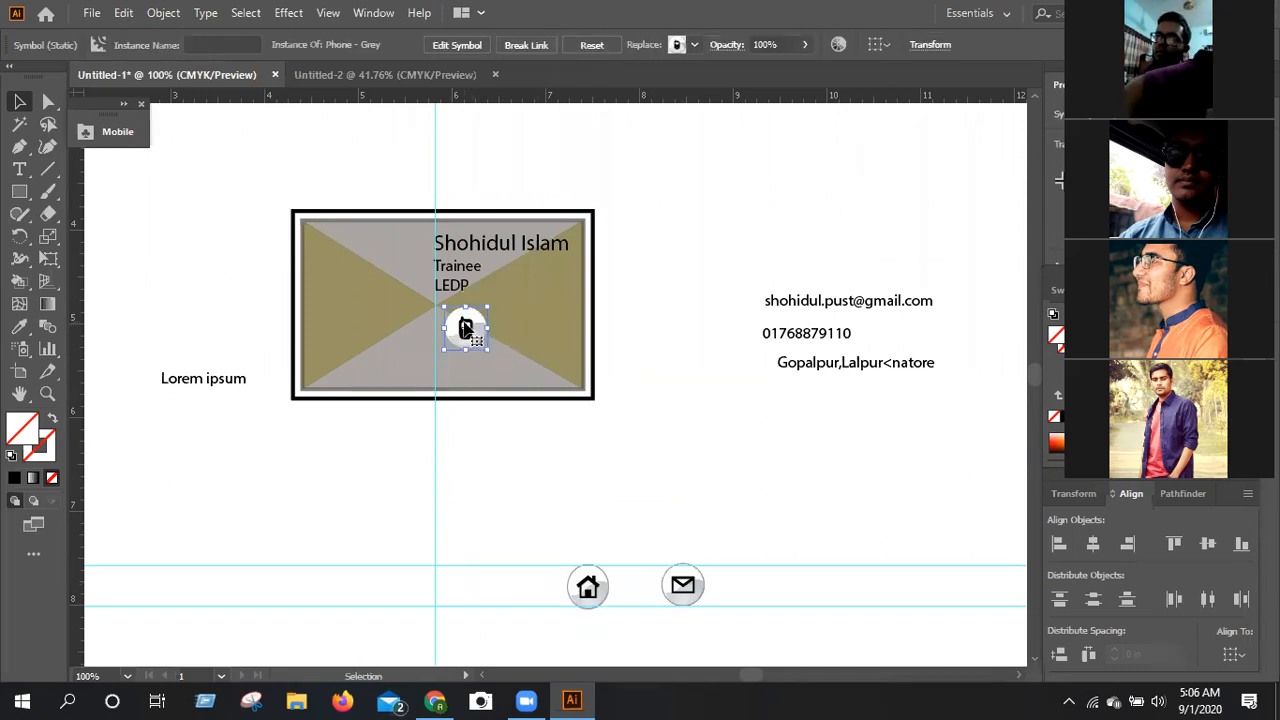
key(ctrl+z)
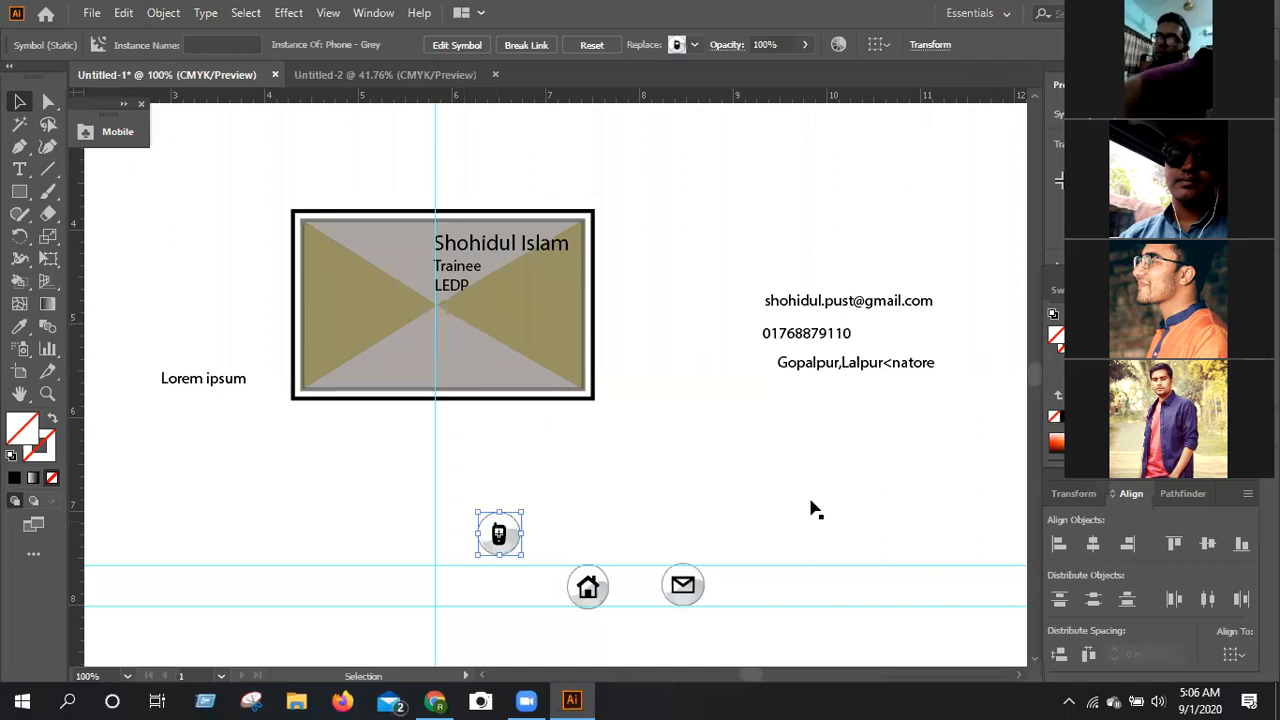
Lower the upper horizontal guide to narrow the gap to the lower guide.
scroll(790, 505, down, 1)
click(730, 510)
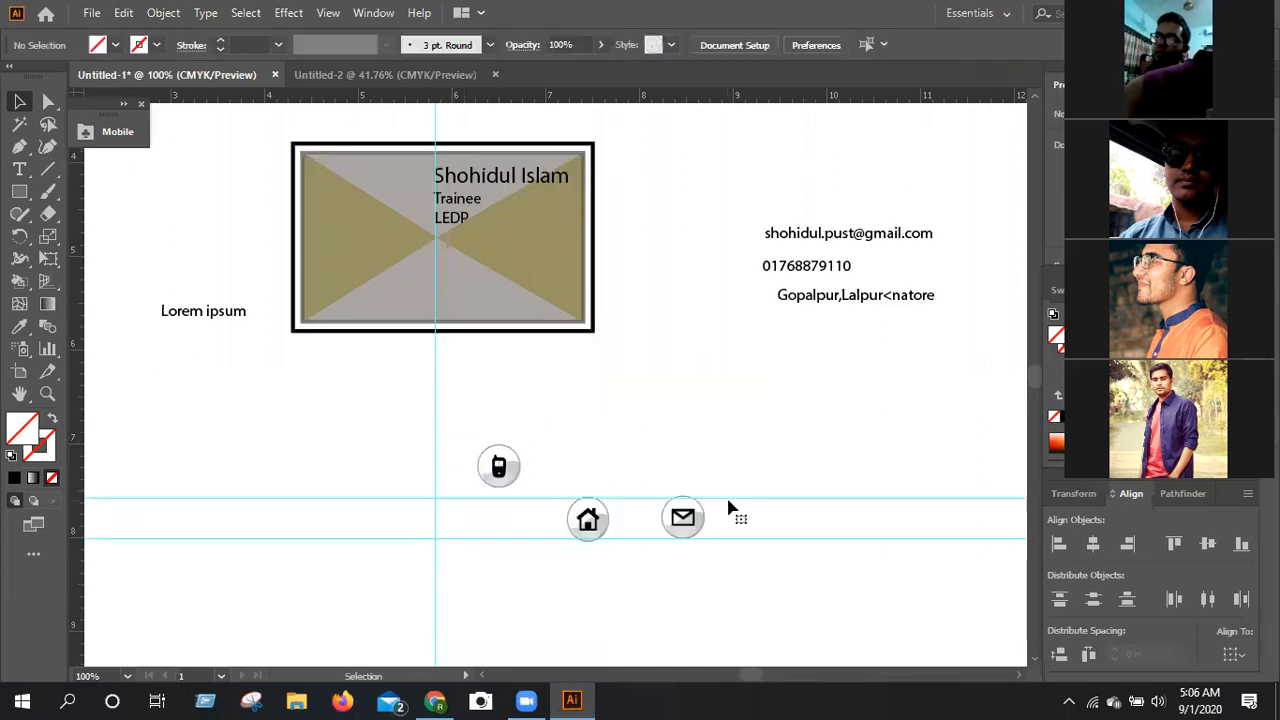
click(741, 499)
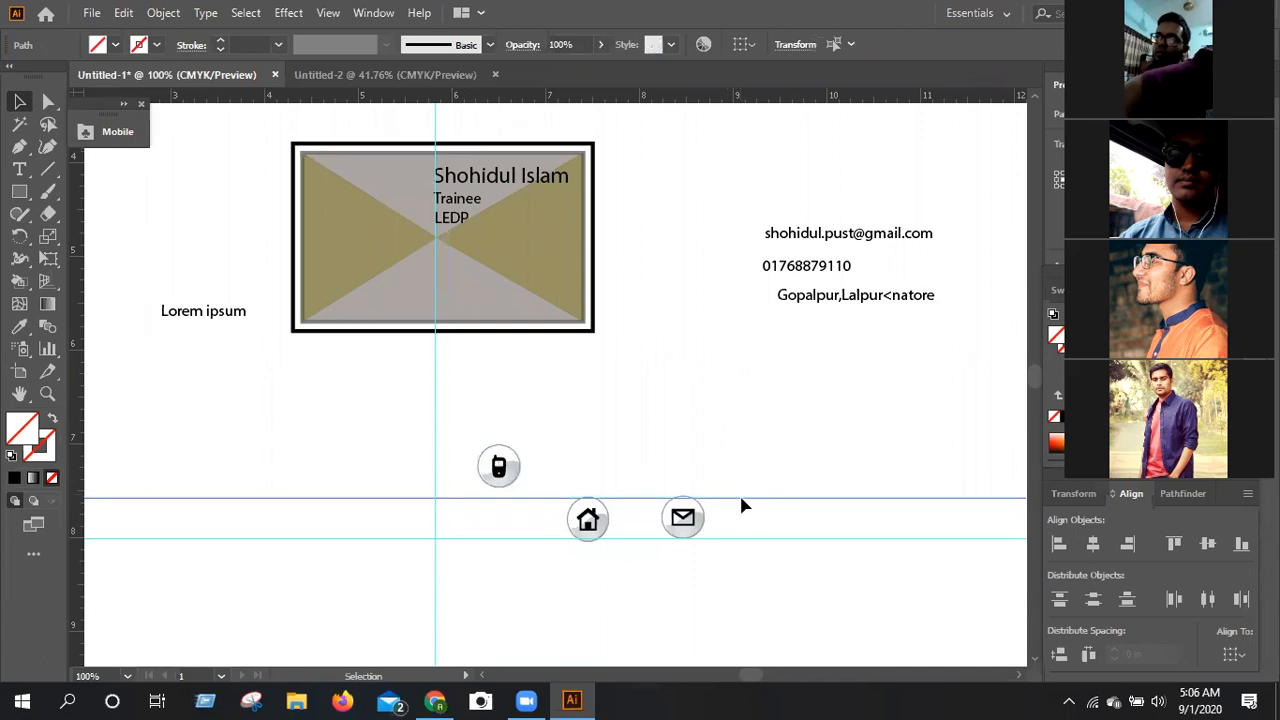
key(Down)
key(Down)
key(Down)
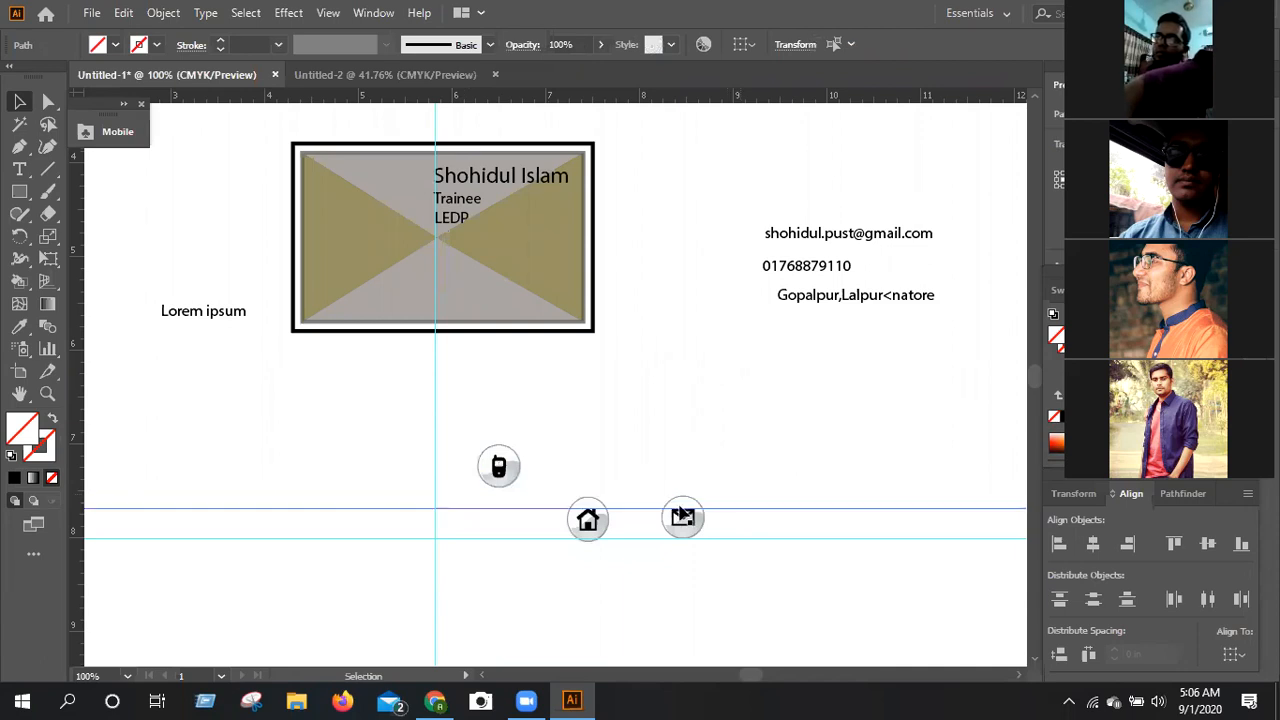
Return the Phone symbol to the guide row and shrink the Phone, Home and Email symbols to suit the narrower gap.
drag(499, 466, 516, 504)
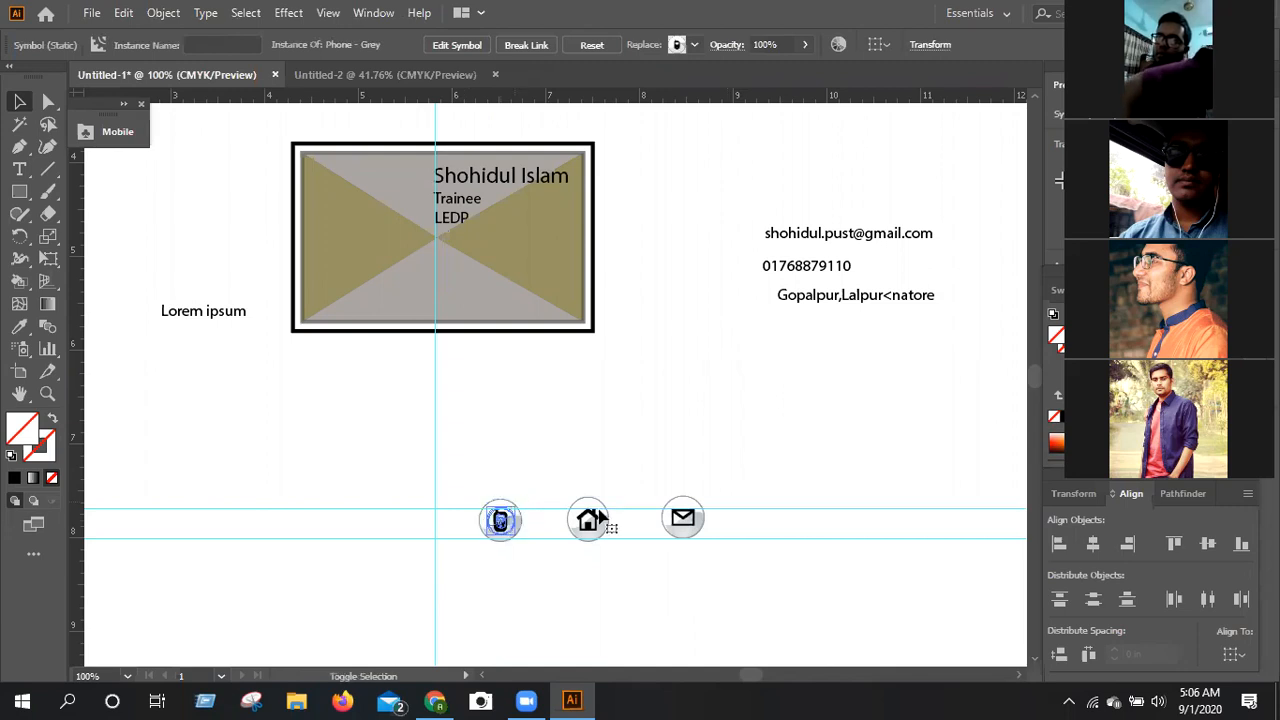
click(598, 502)
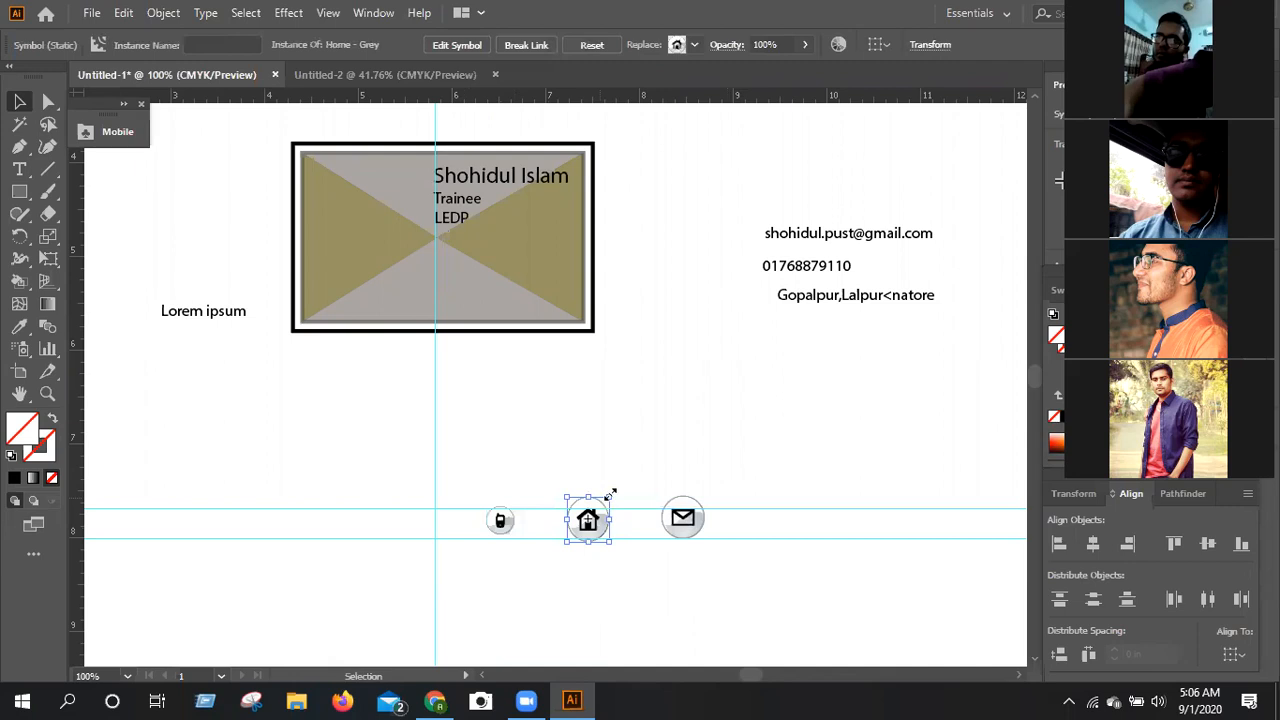
drag(611, 496, 605, 504)
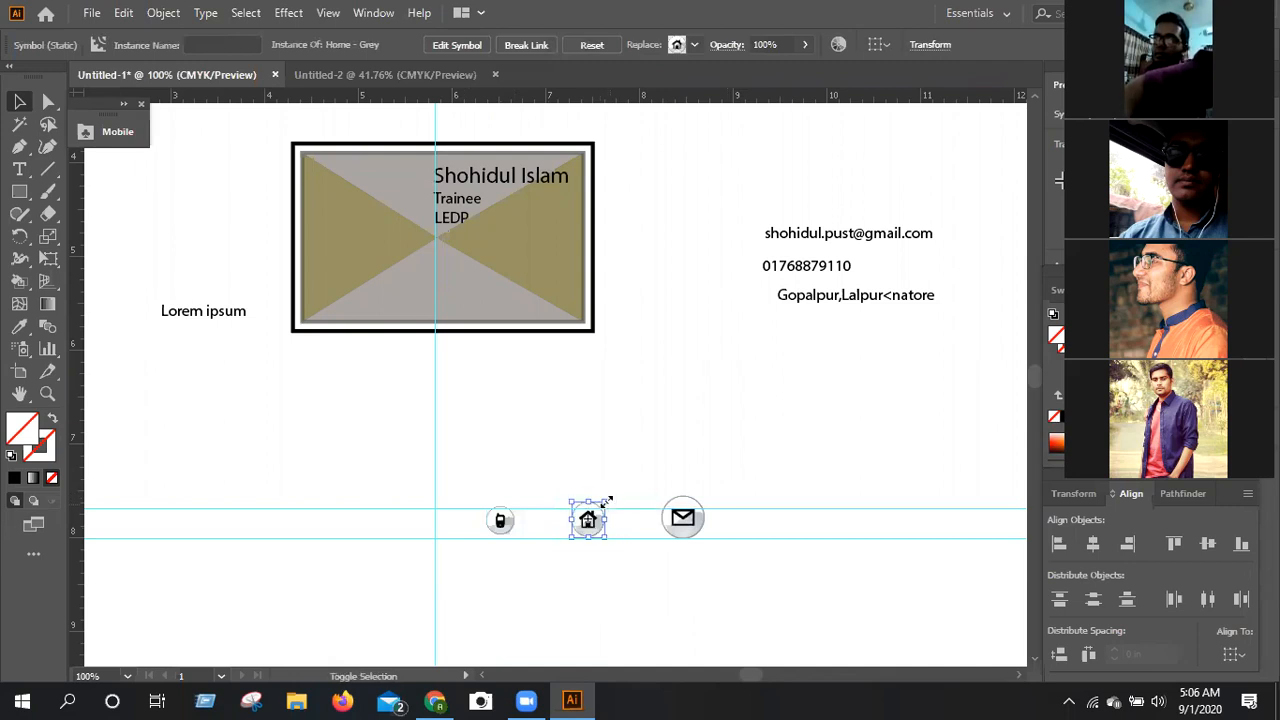
click(678, 520)
drag(703, 498, 697, 503)
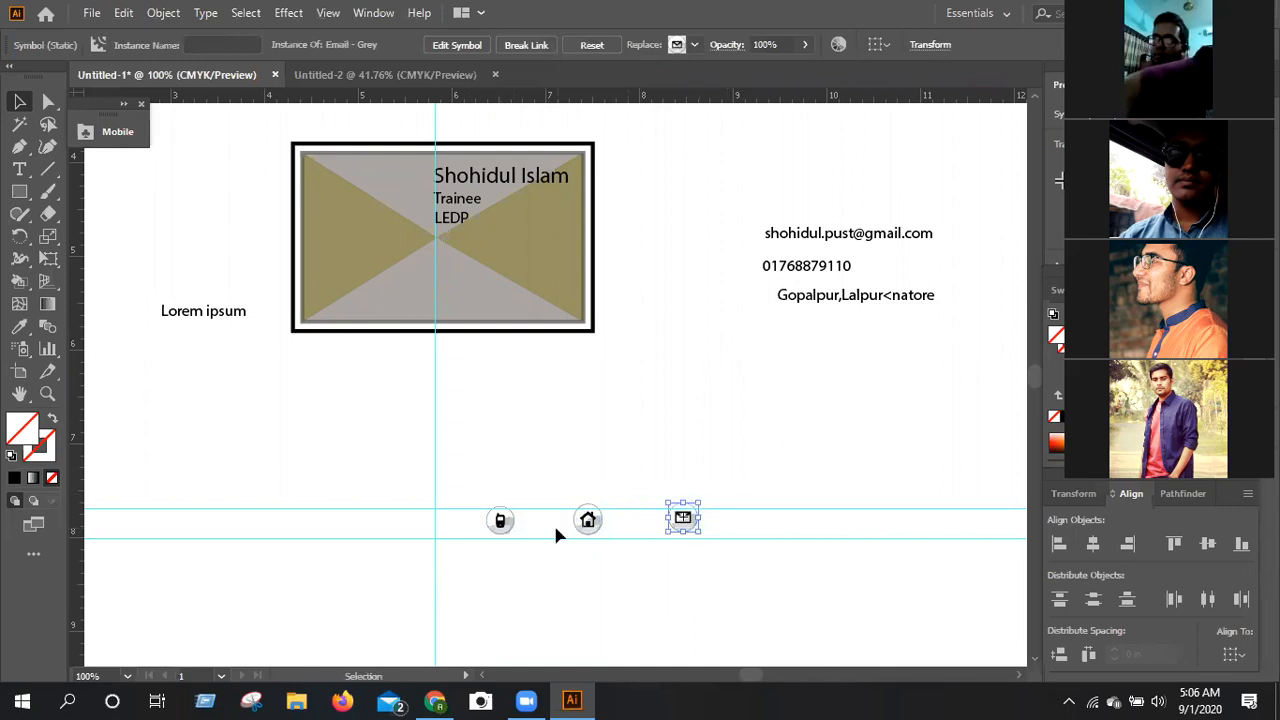
Stack the Phone and Email symbols on the card below the LEDP line, nudging the Phone symbol up to separate them.
click(505, 524)
drag(507, 530, 450, 254)
click(589, 522)
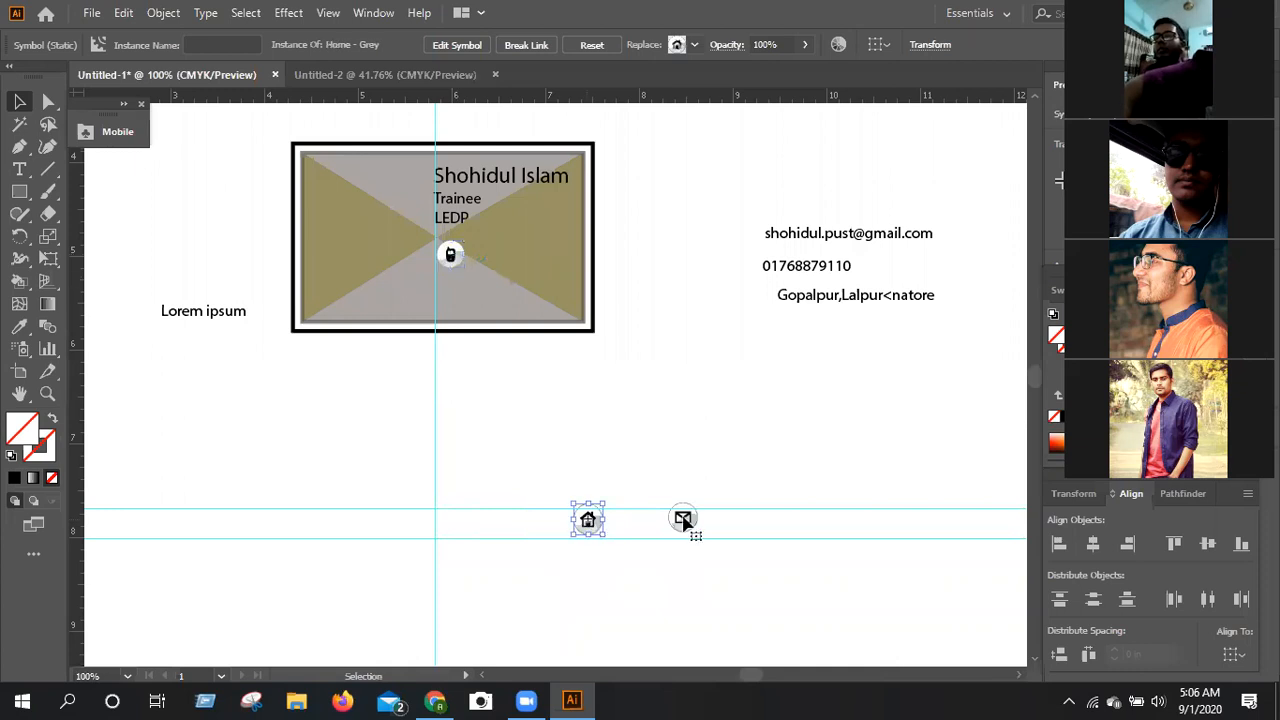
drag(683, 521, 453, 258)
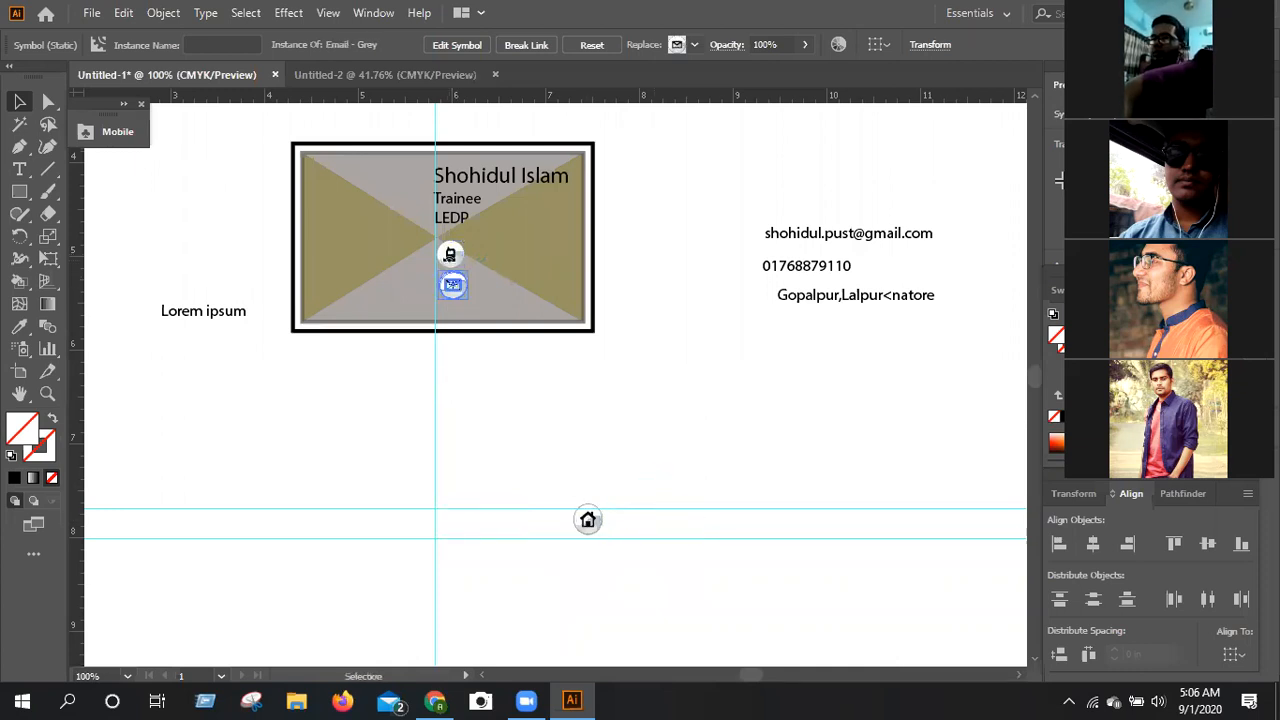
click(448, 254)
key(Up)
key(Up)
key(Up)
key(Up)
key(Up)
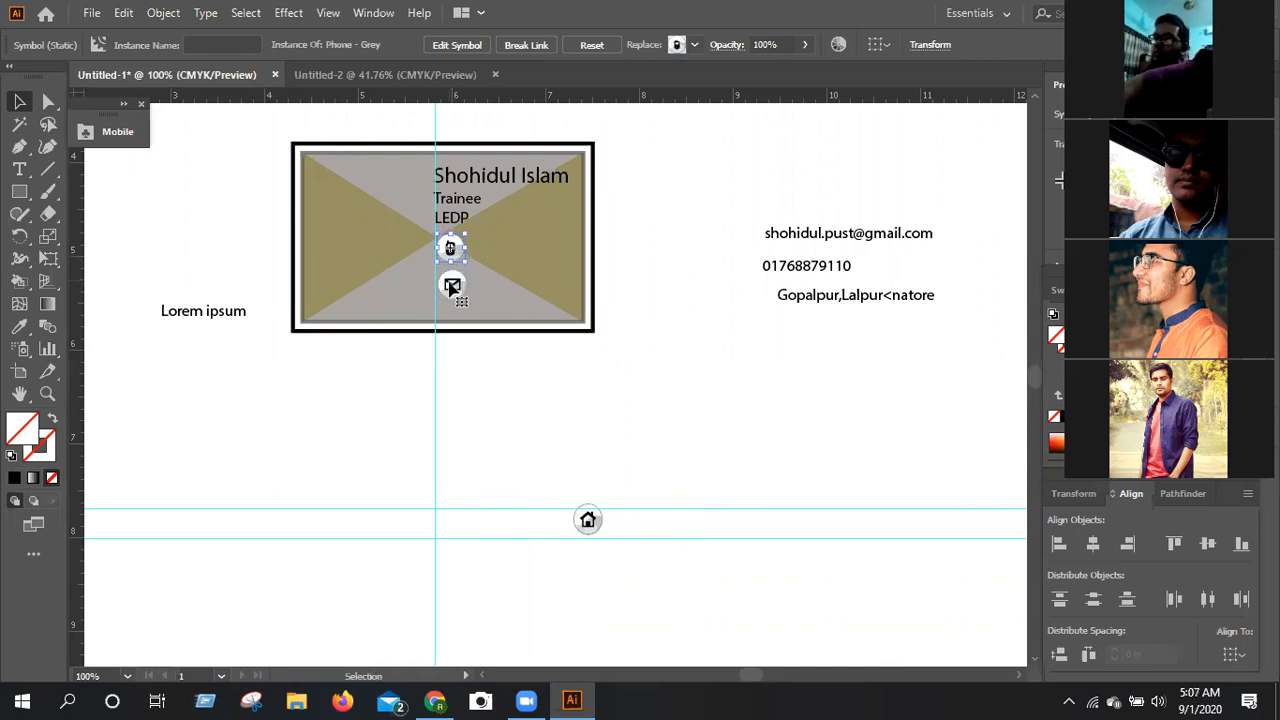
Place the Home symbol under the Email symbol on the card and even out the three symbols' spacing along the vertical guide.
click(453, 285)
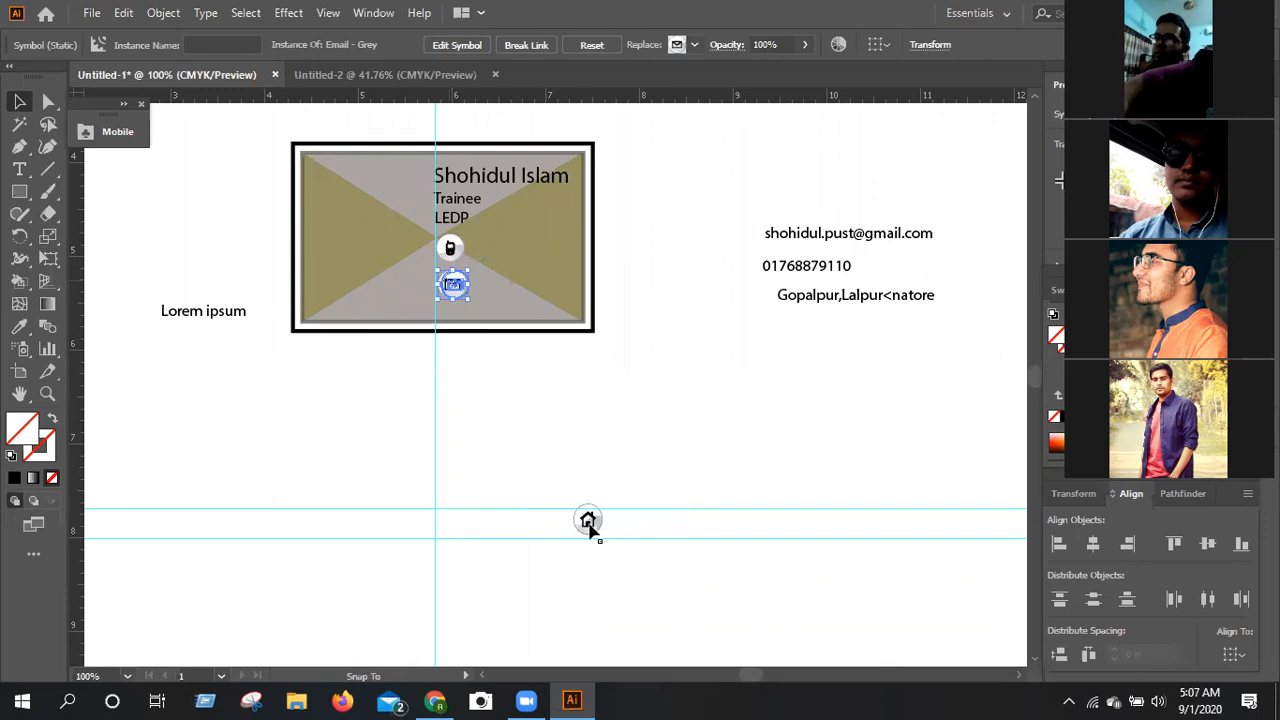
drag(590, 530, 449, 314)
click(450, 249)
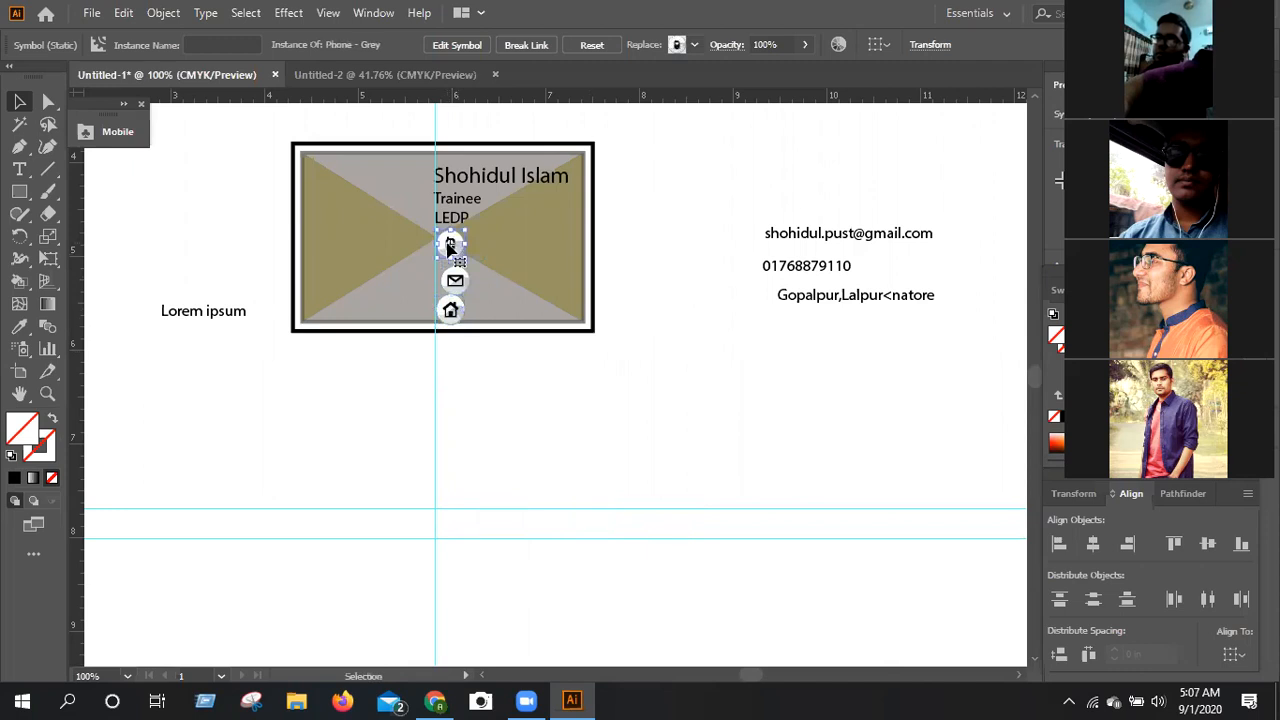
click(452, 282)
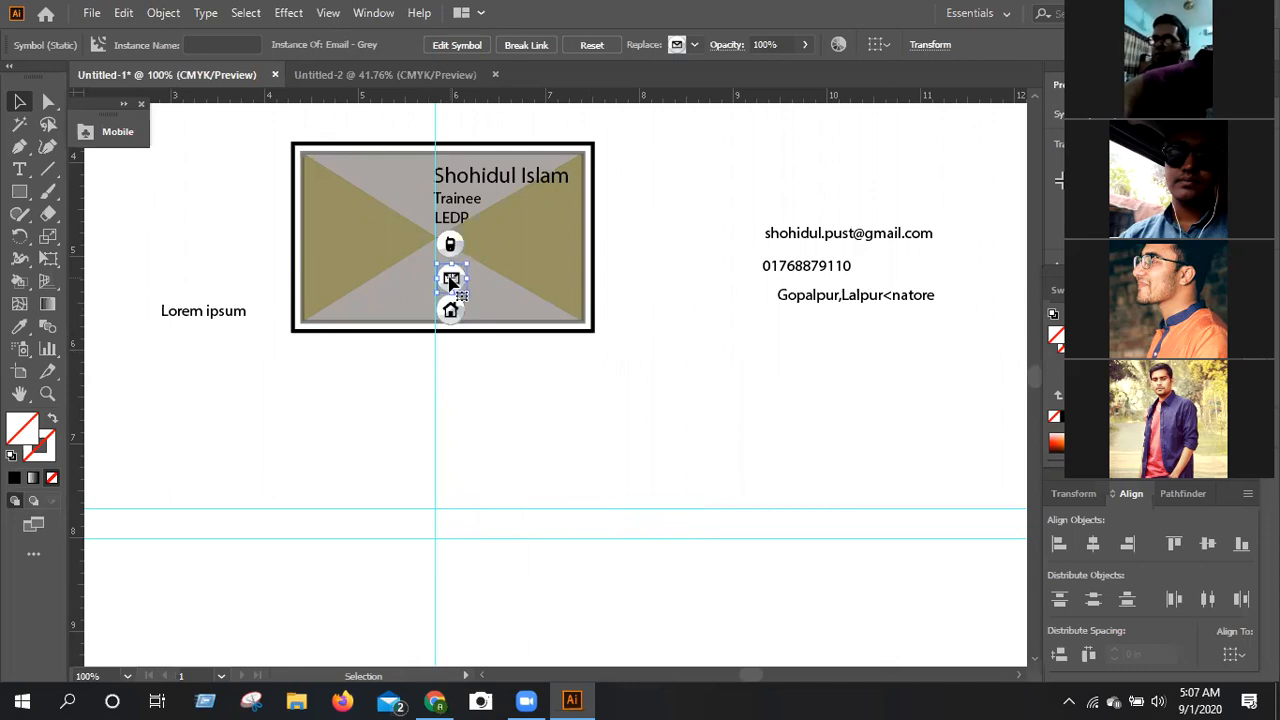
drag(450, 283, 450, 279)
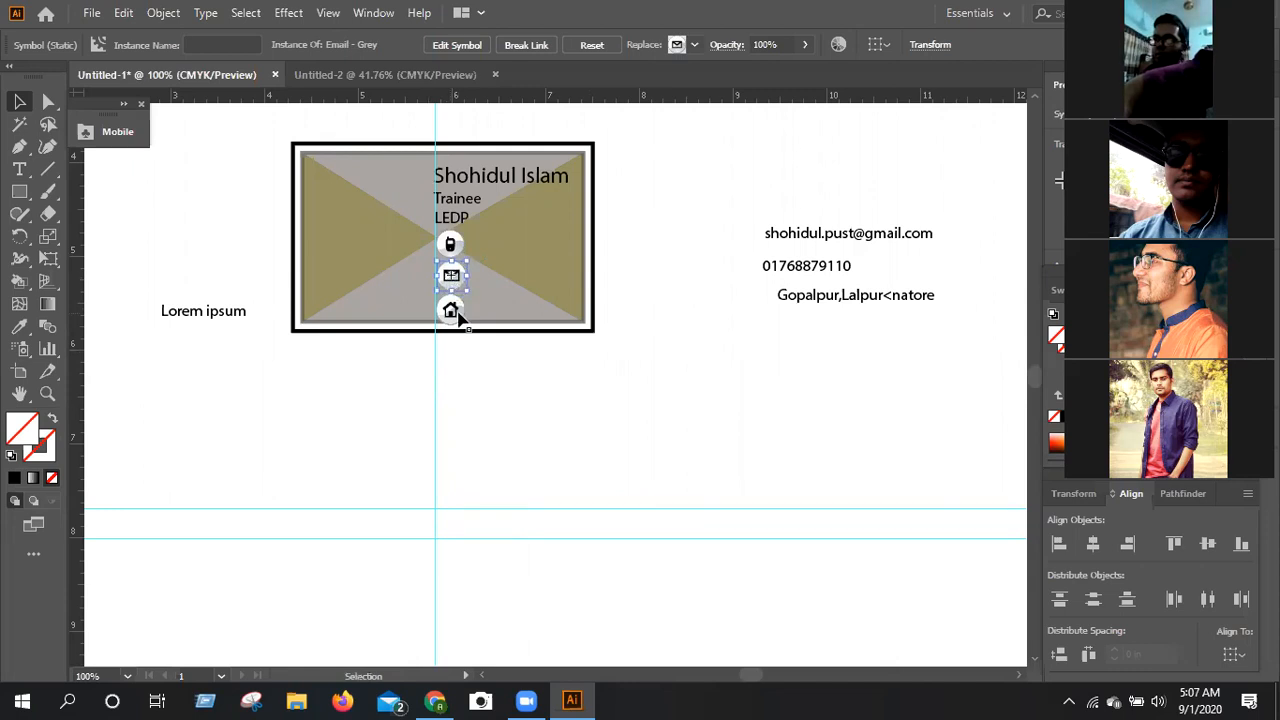
click(457, 315)
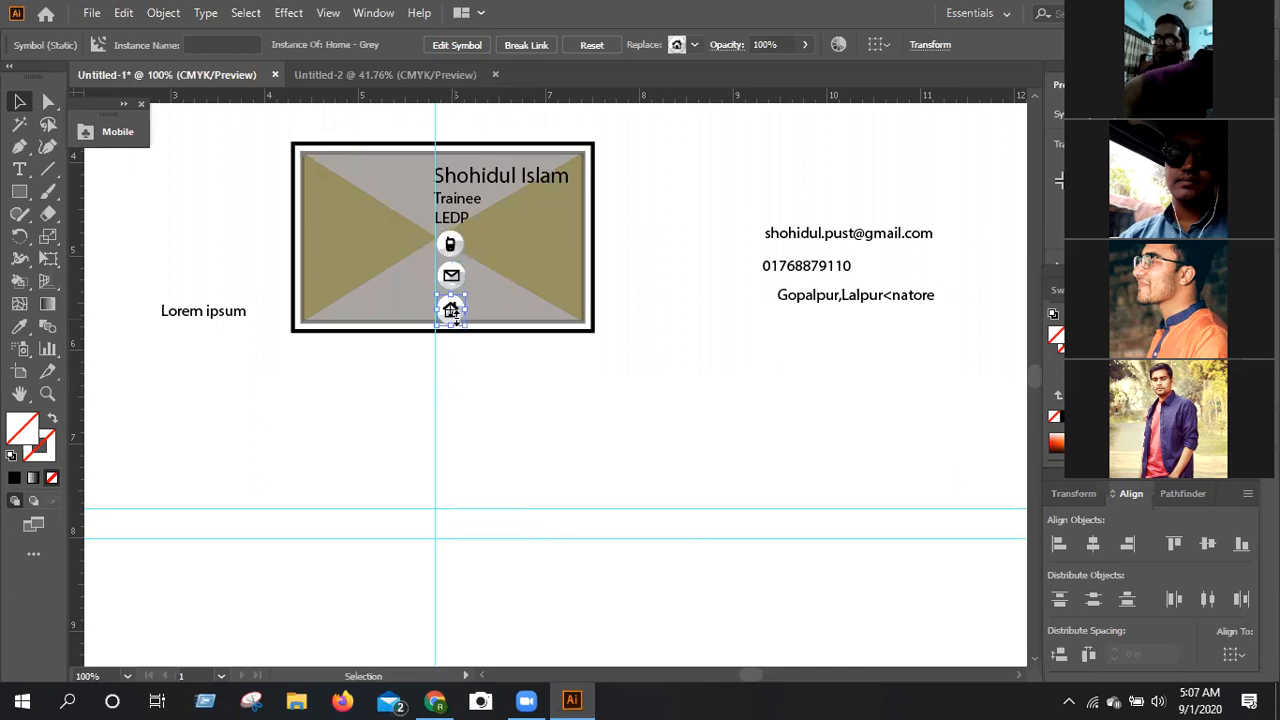
drag(457, 321, 458, 330)
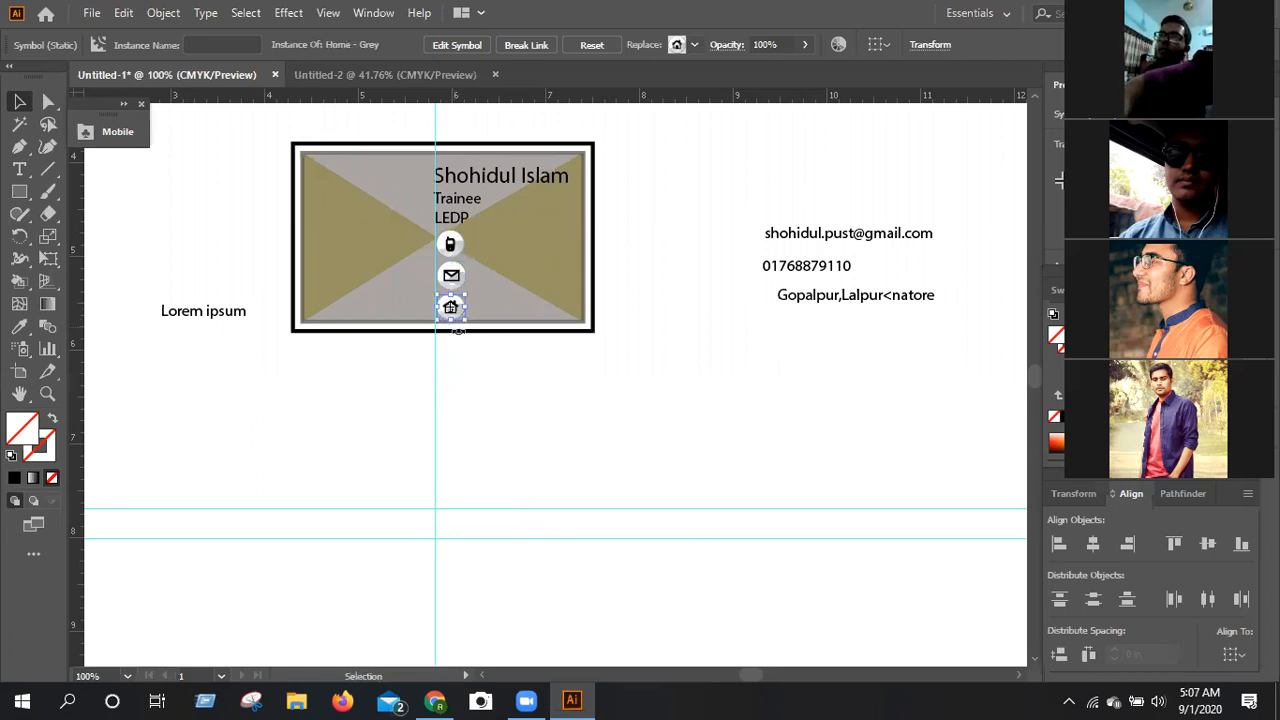
Nudge the Home symbol right into line with the other symbols and move the name, Trainee and LEDP lines to the card's left edge.
key(Right)
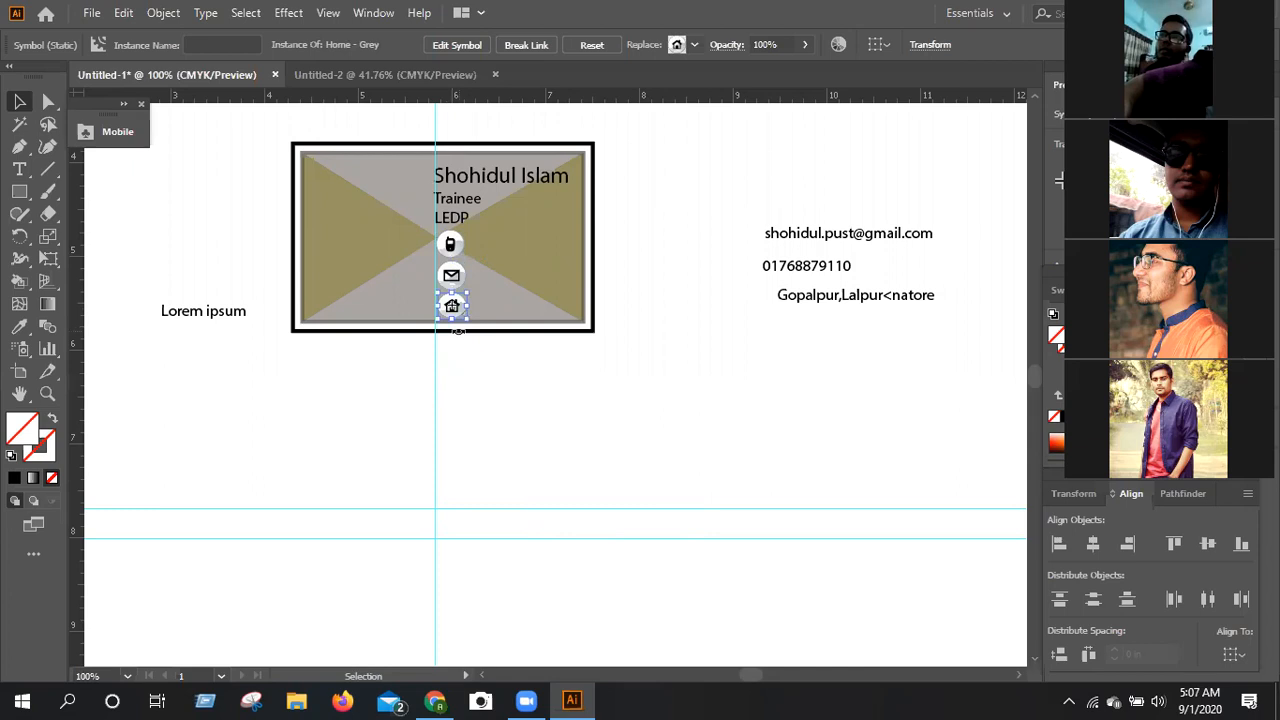
click(457, 356)
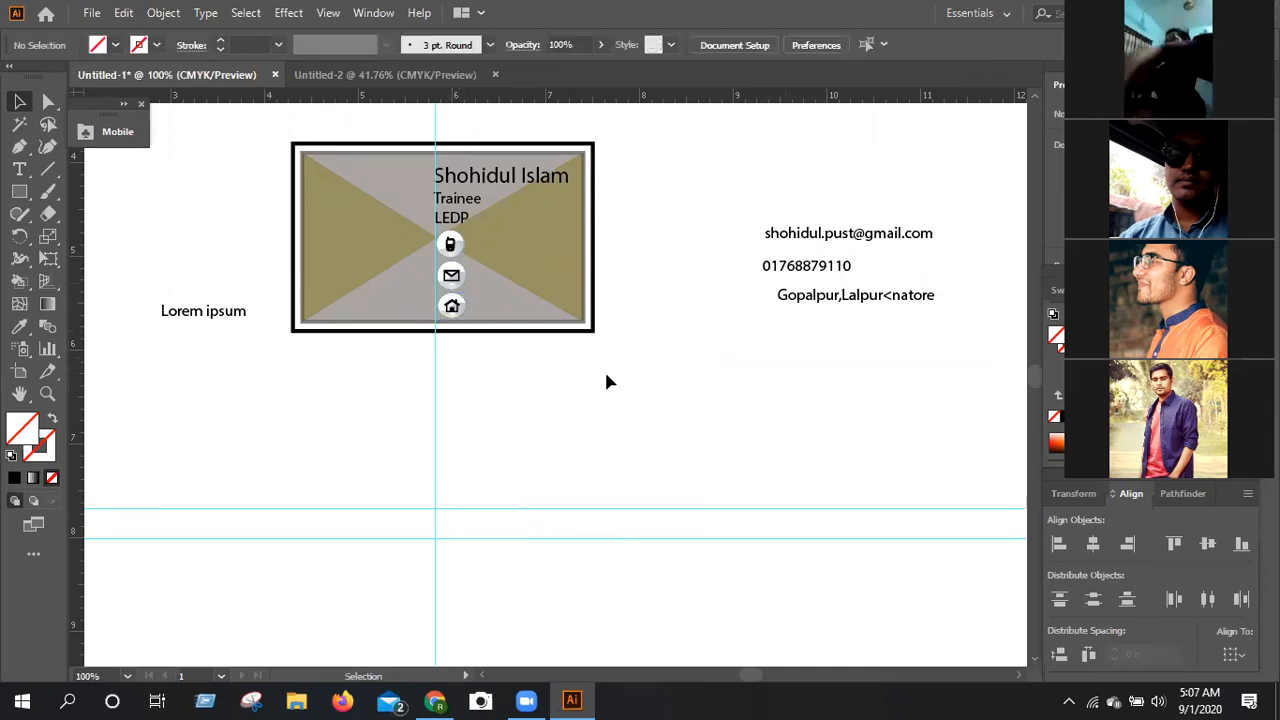
click(453, 218)
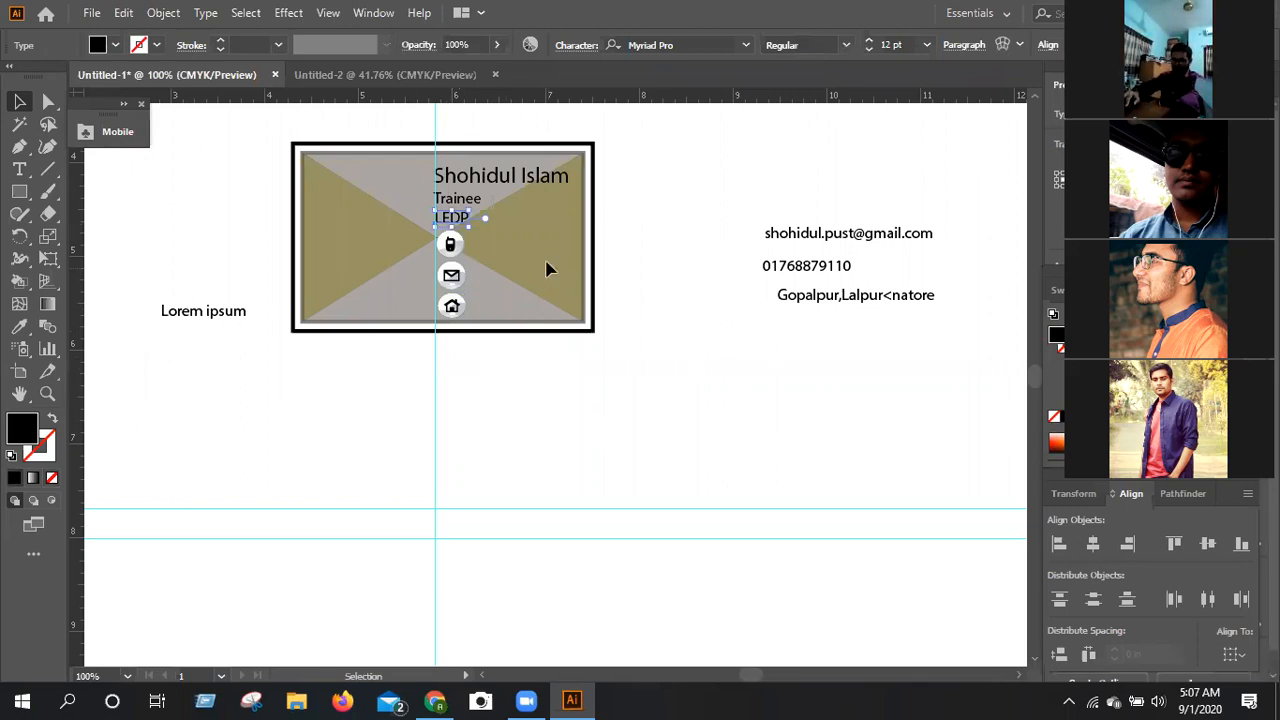
click(600, 429)
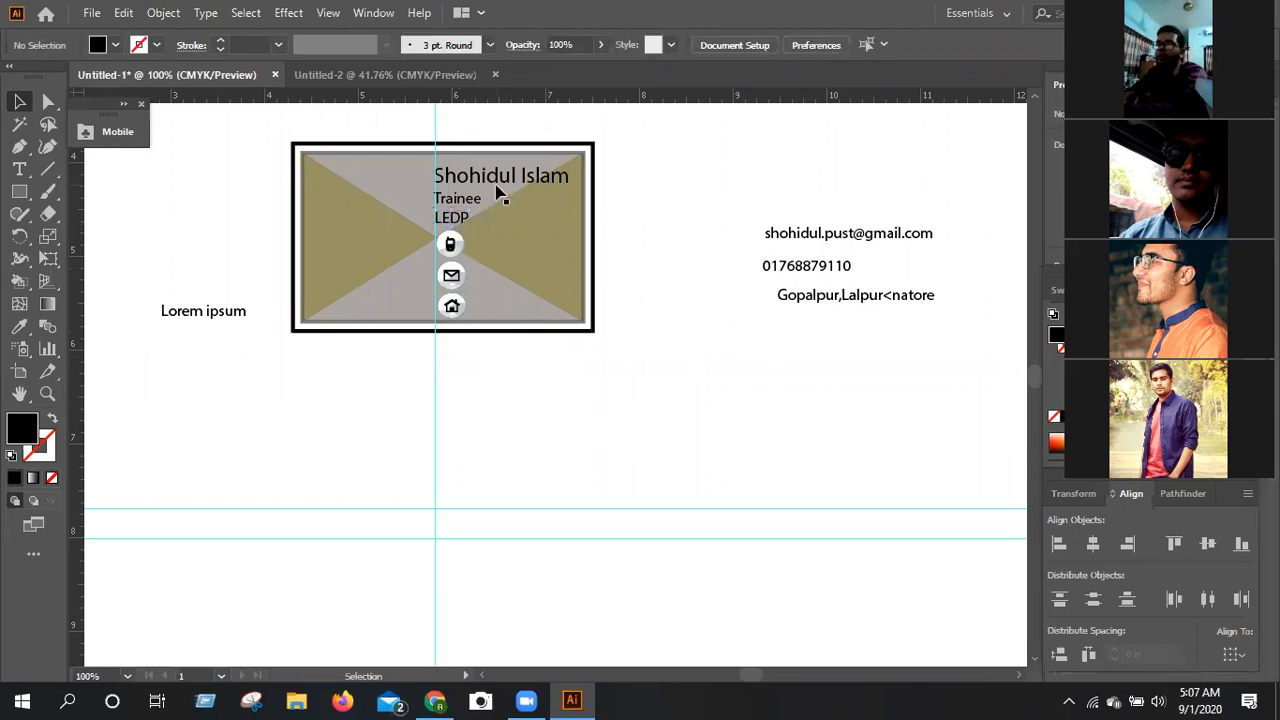
drag(491, 177, 368, 176)
drag(456, 202, 445, 272)
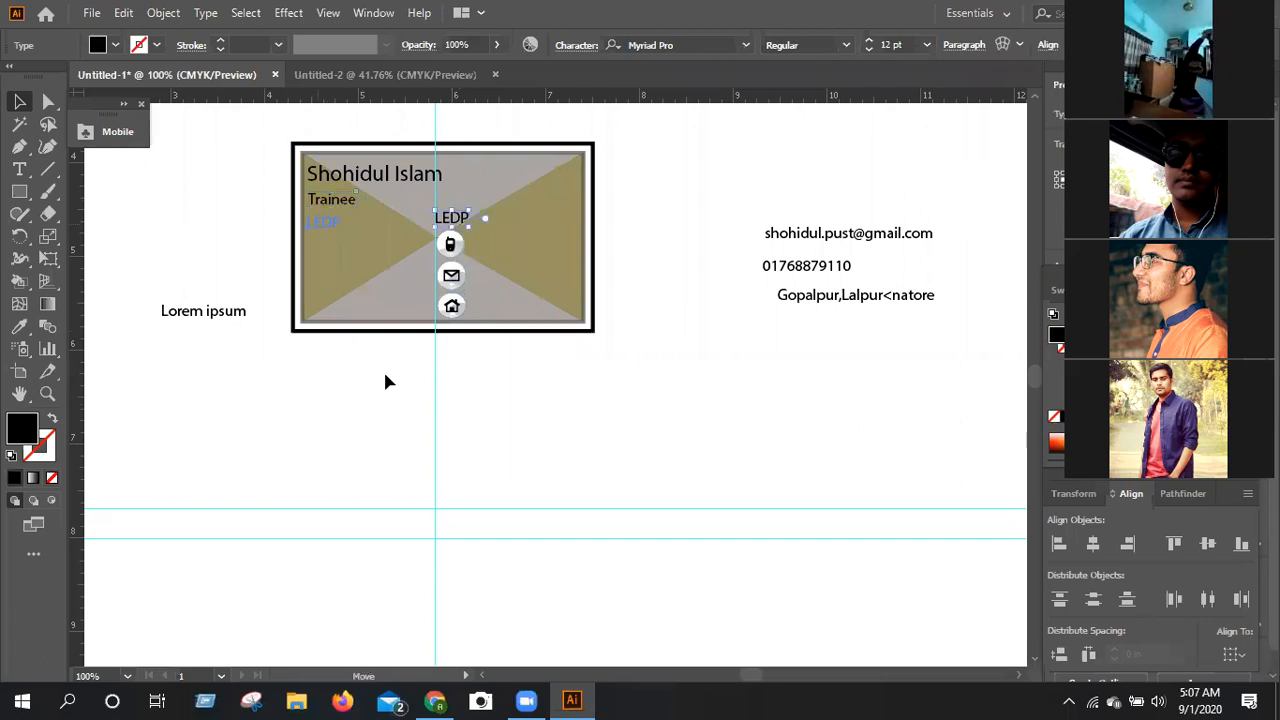
click(518, 356)
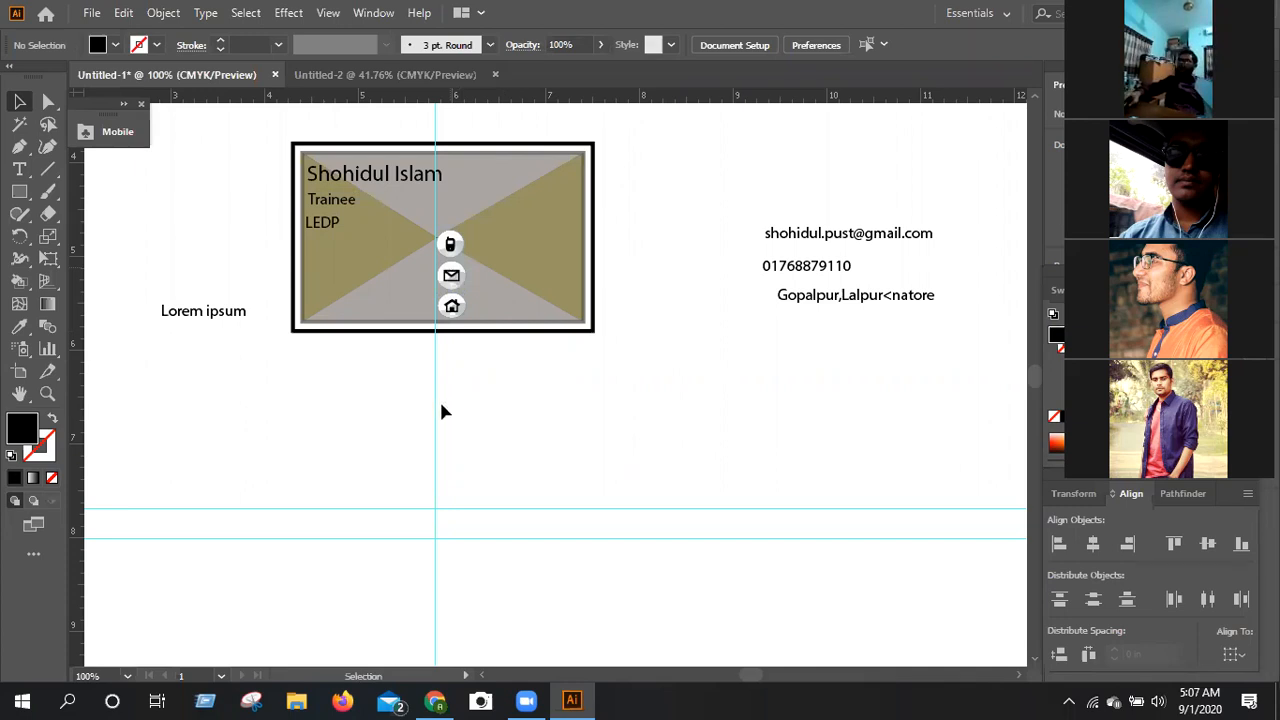
Shift the vertical guide left and line up the Phone, Email and Home symbols along it.
key(ctrl+z)
key(ctrl+z)
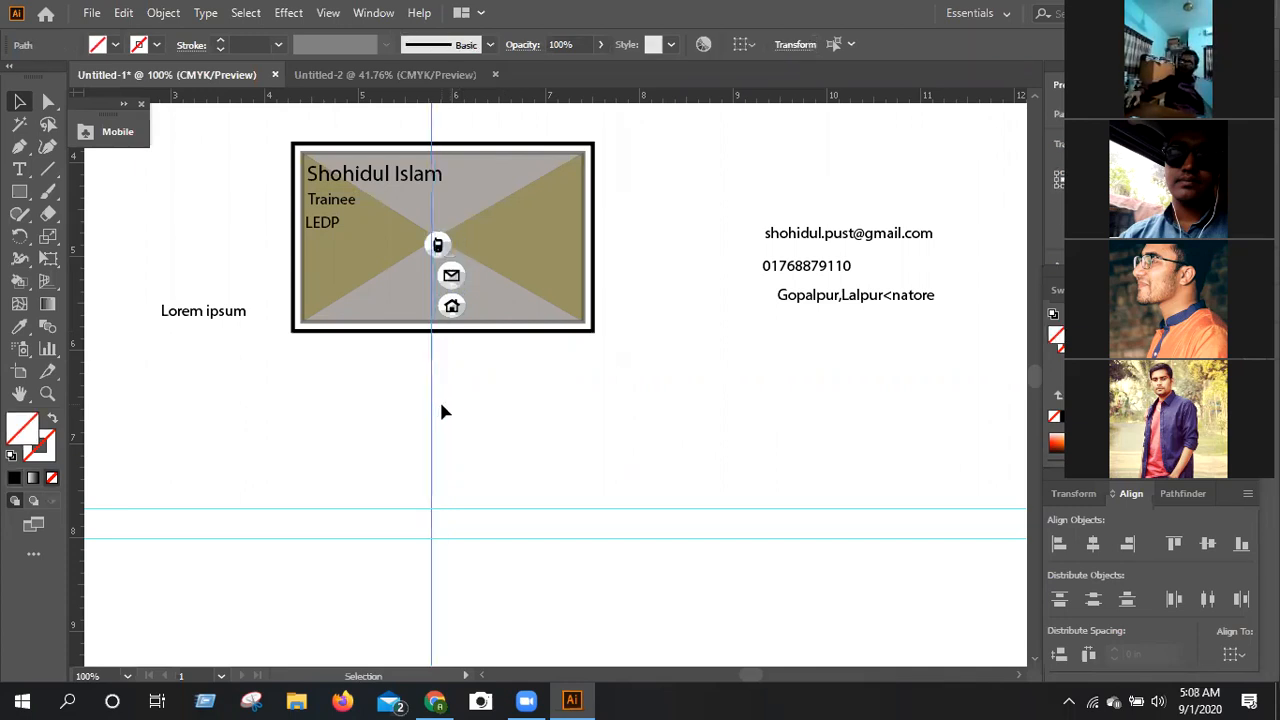
key(ctrl+z)
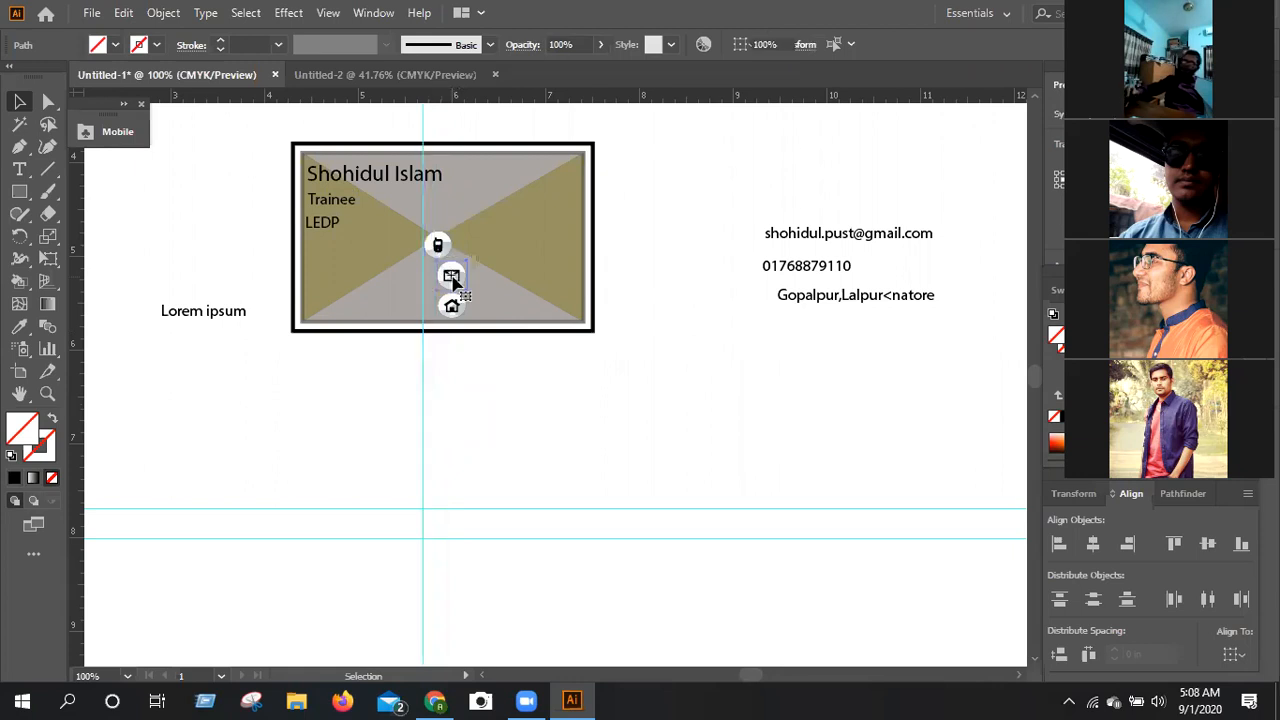
click(453, 283)
drag(455, 283, 447, 283)
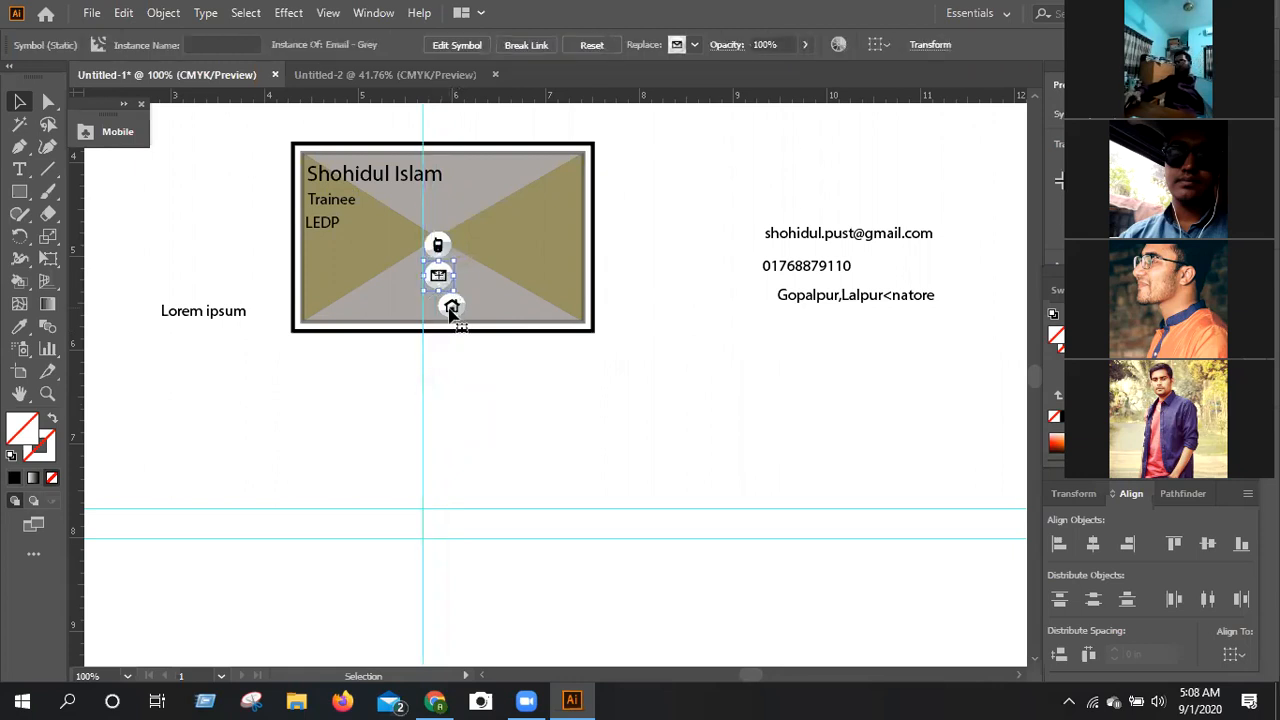
click(451, 314)
key(Left)
key(Left)
key(Left)
key(Left)
key(Left)
key(Left)
key(Left)
key(Left)
key(Left)
key(Left)
key(Left)
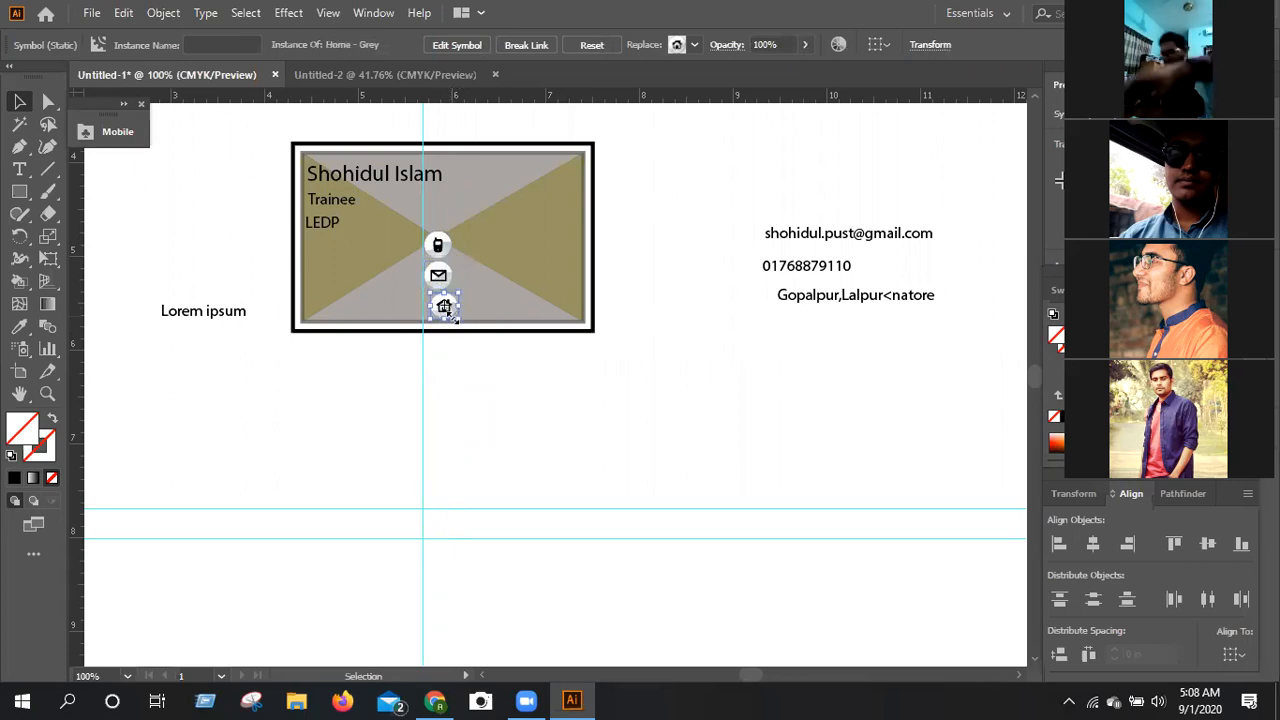
Move the phone number onto the card beside the Phone symbol.
click(840, 268)
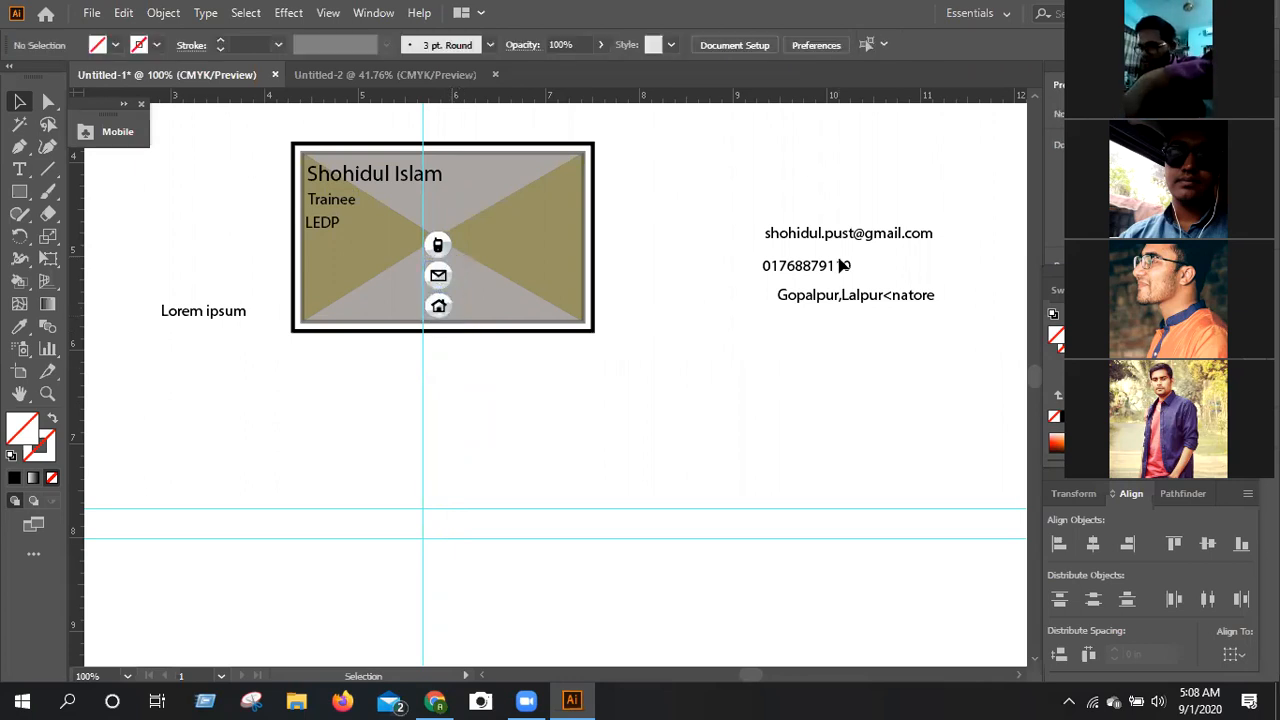
drag(838, 276, 521, 246)
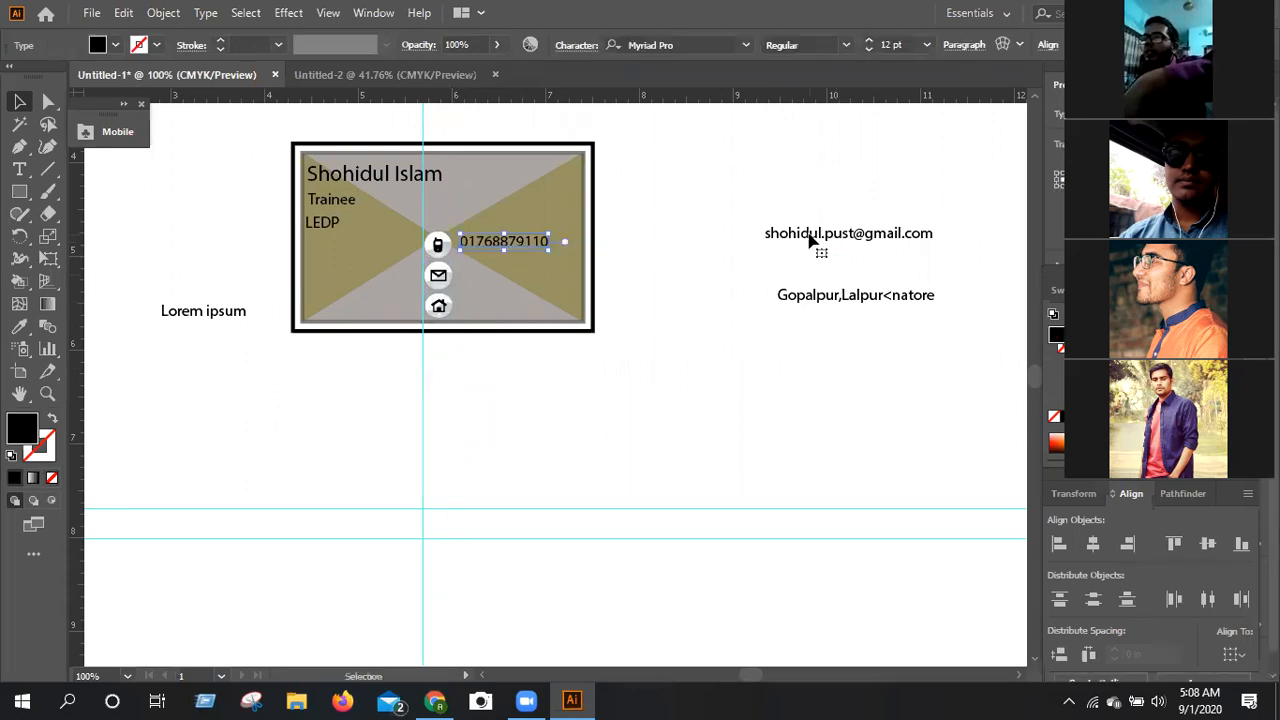
click(814, 240)
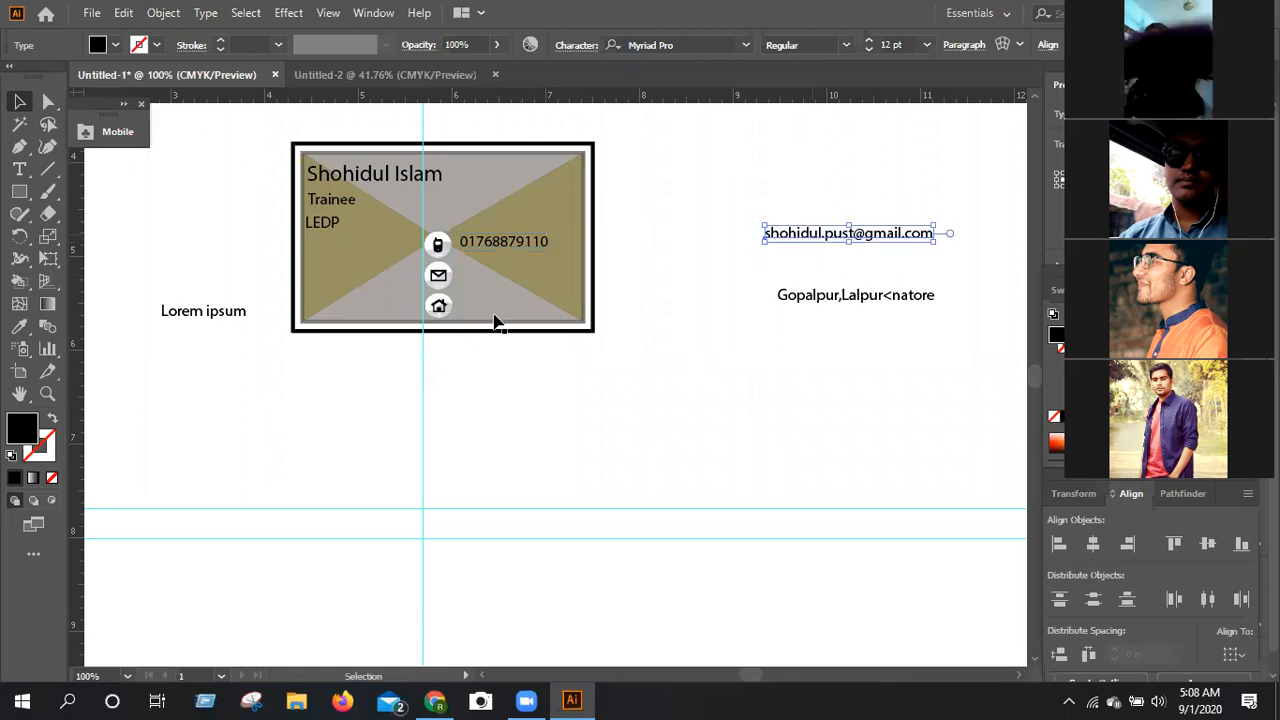
Nudge the three symbols together slightly upward and shift the phone number slightly to line up with the Phone symbol.
click(437, 245)
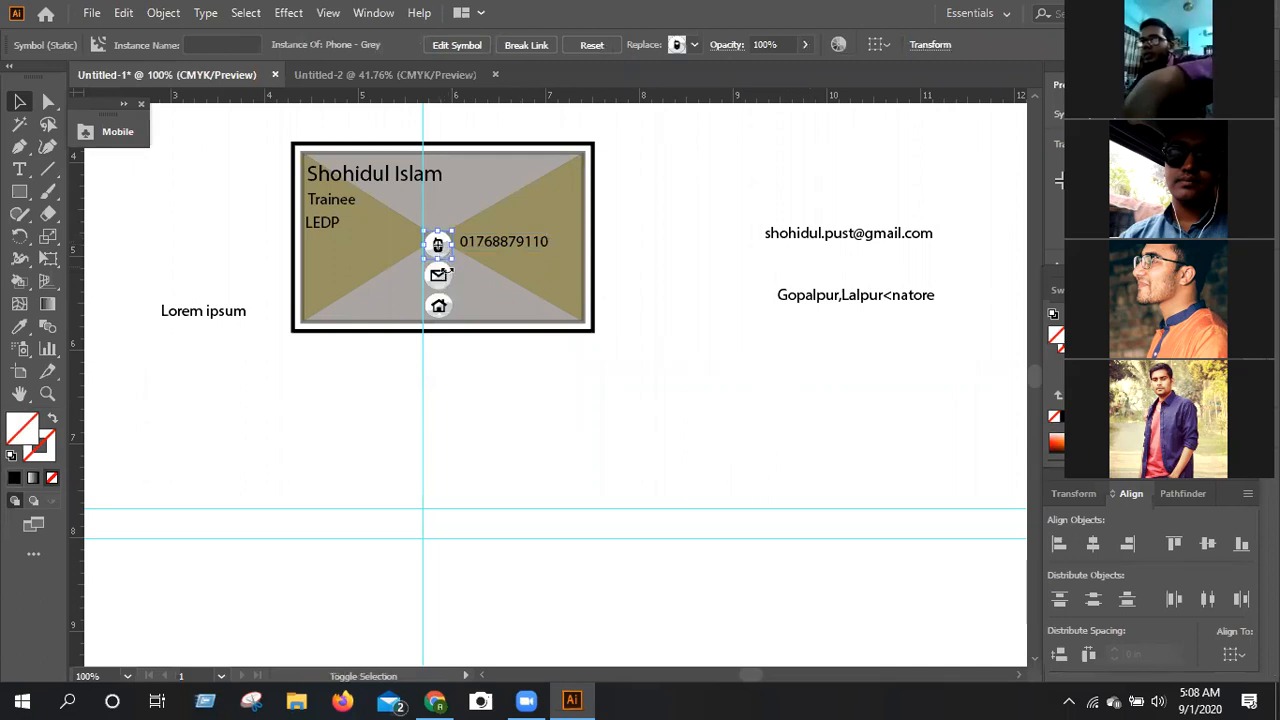
shift+click(441, 282)
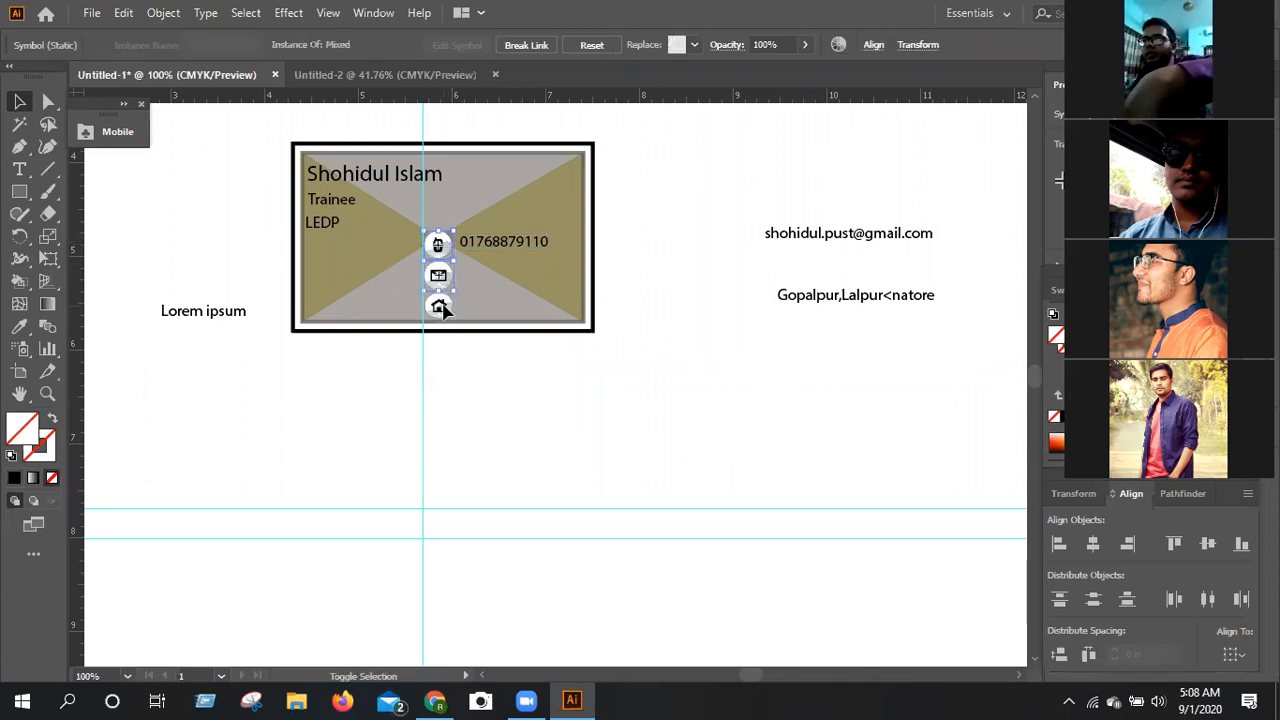
shift+click(441, 306)
key(Up)
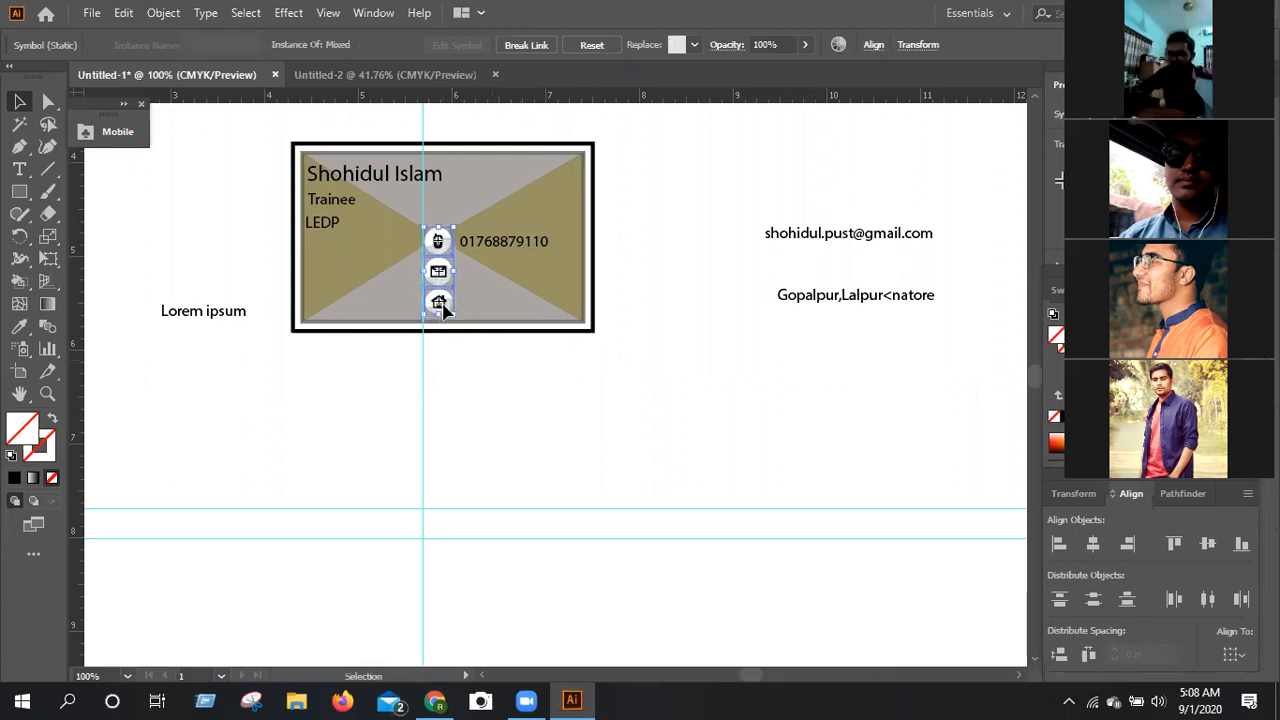
key(Down)
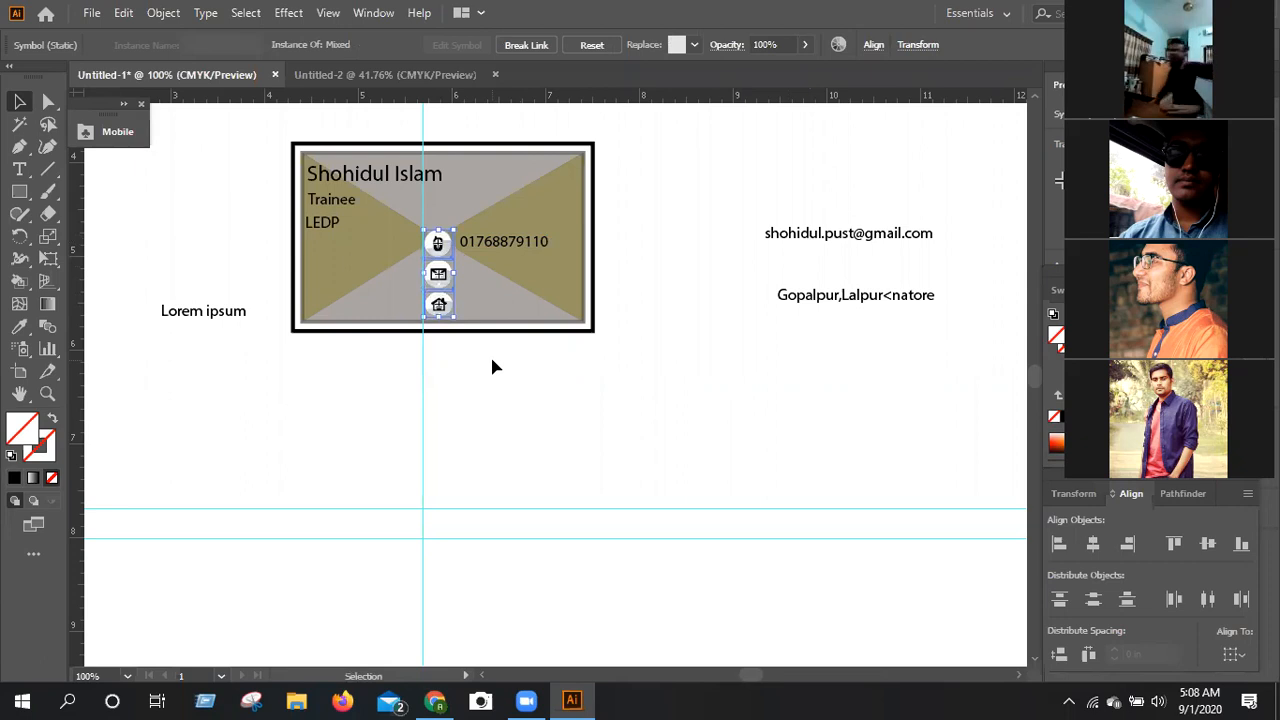
click(537, 395)
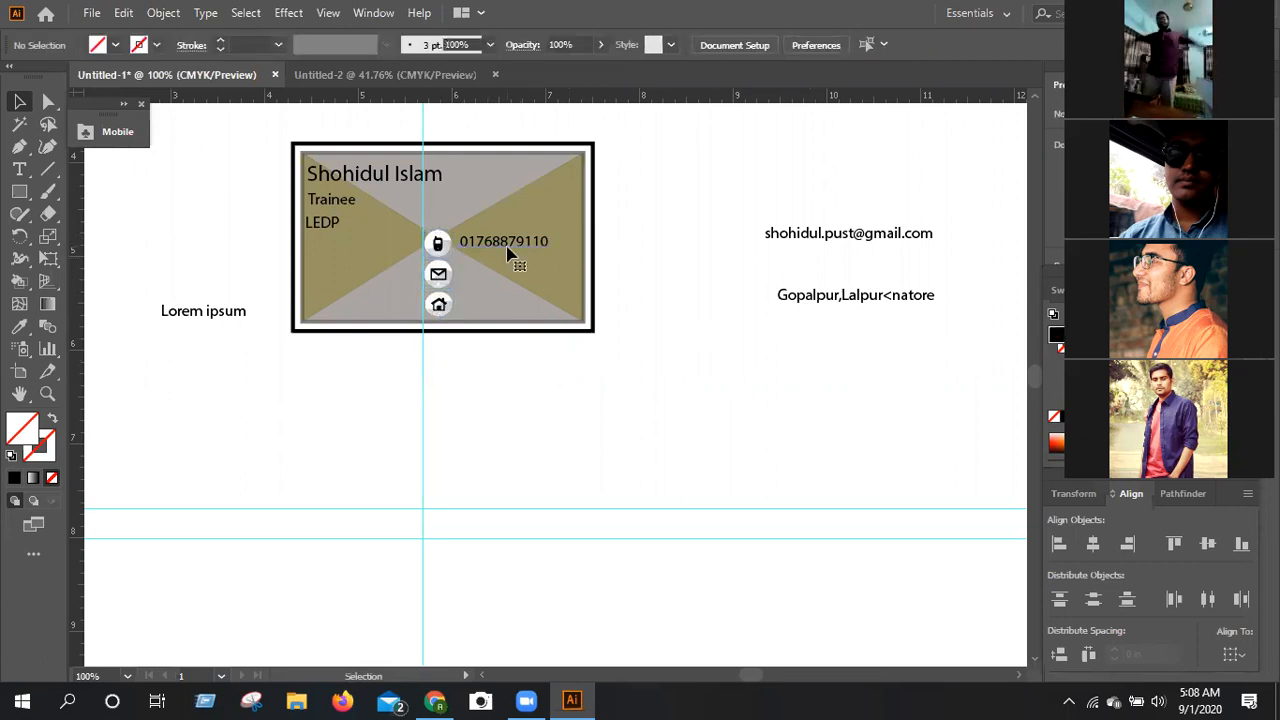
click(508, 252)
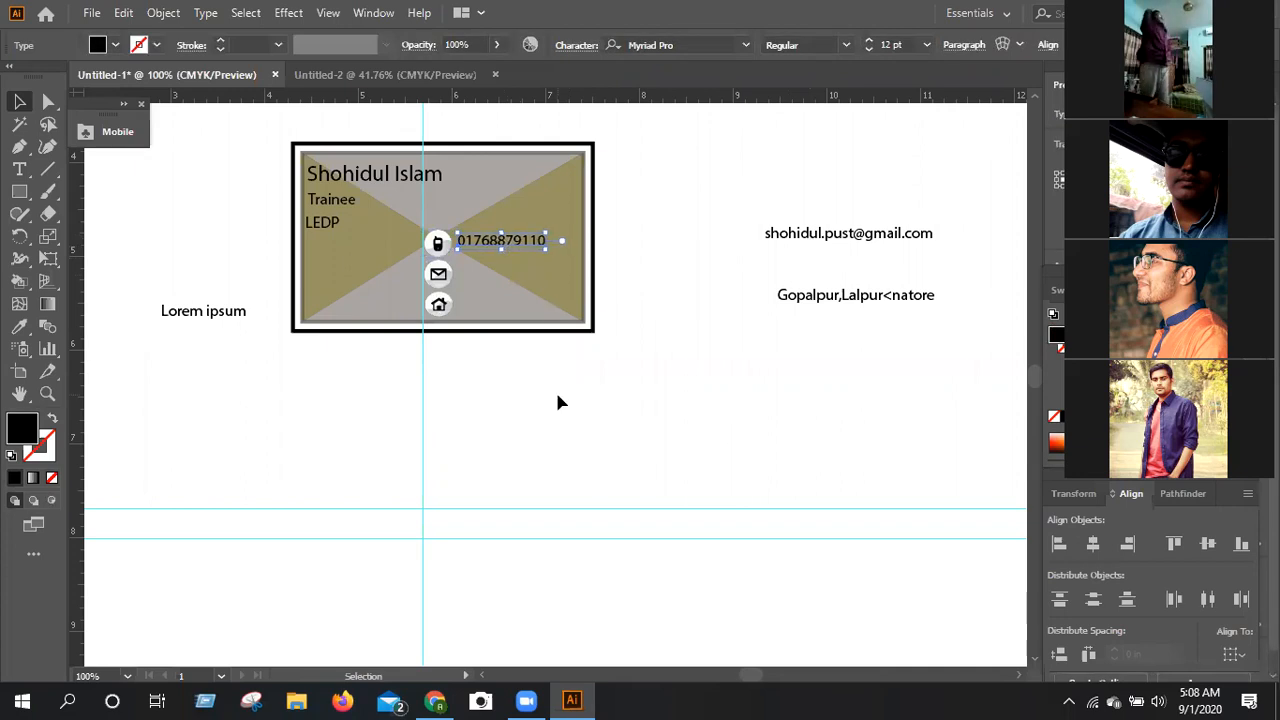
Move the email line beside the Email symbol and narrow it to fit inside the card's right edge.
click(798, 242)
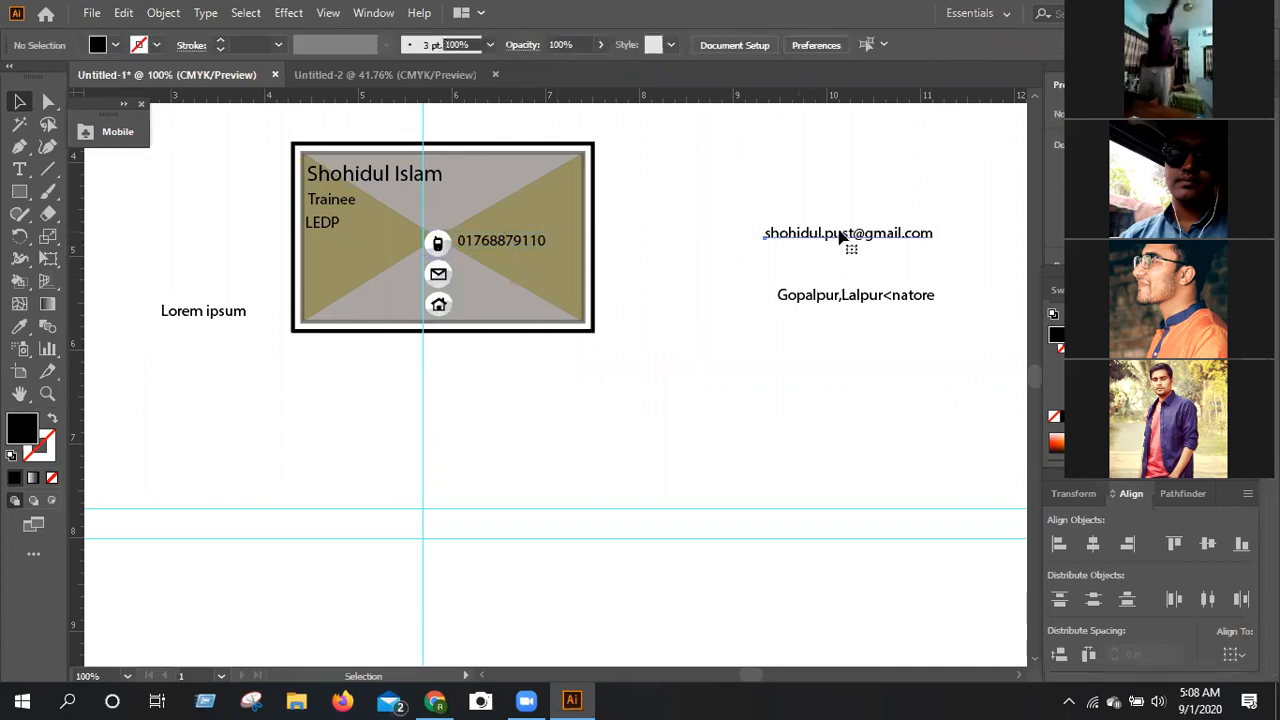
click(831, 240)
drag(837, 235, 529, 275)
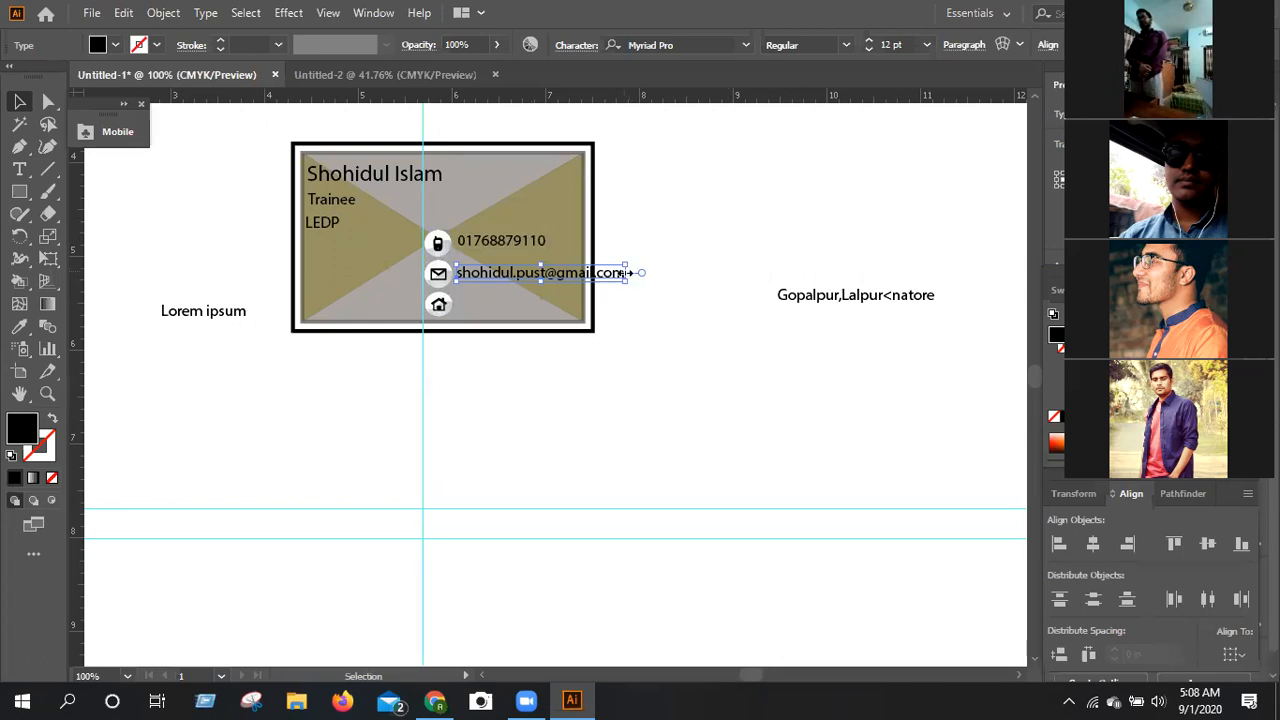
drag(627, 272, 583, 272)
click(665, 336)
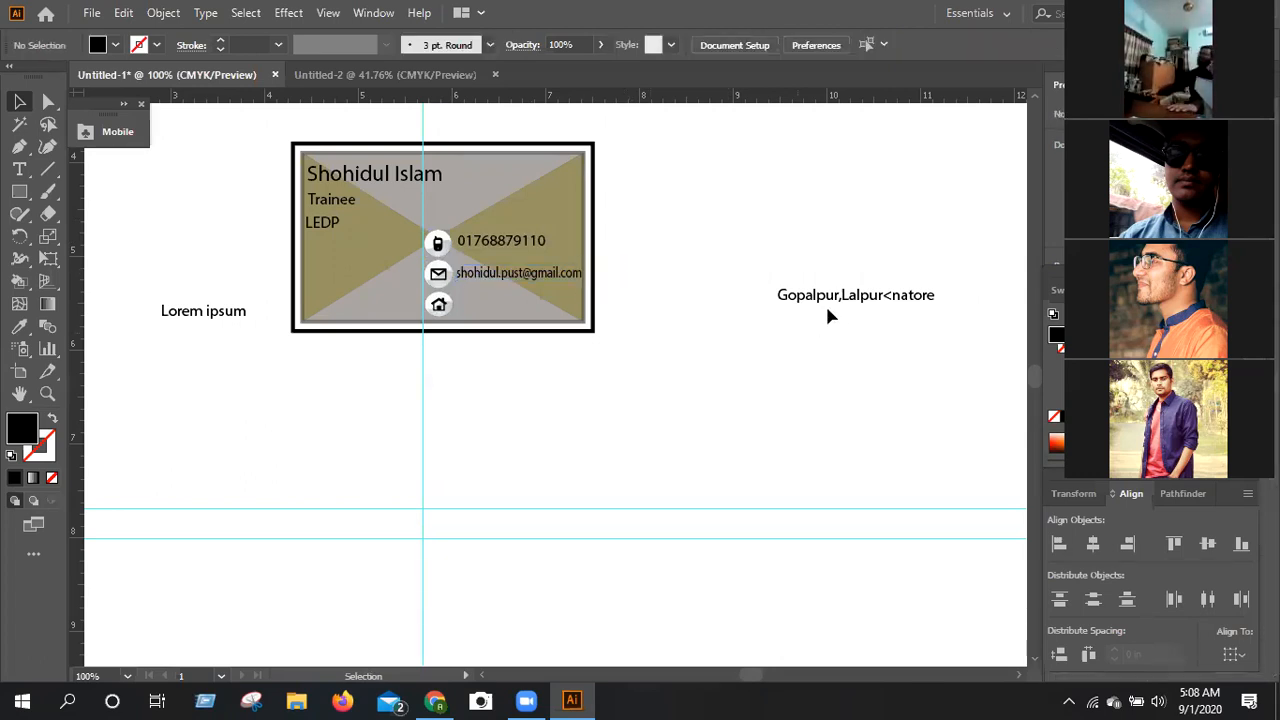
Place the address line beside the Home symbol, narrowed to fit the card and level with the symbol.
click(894, 302)
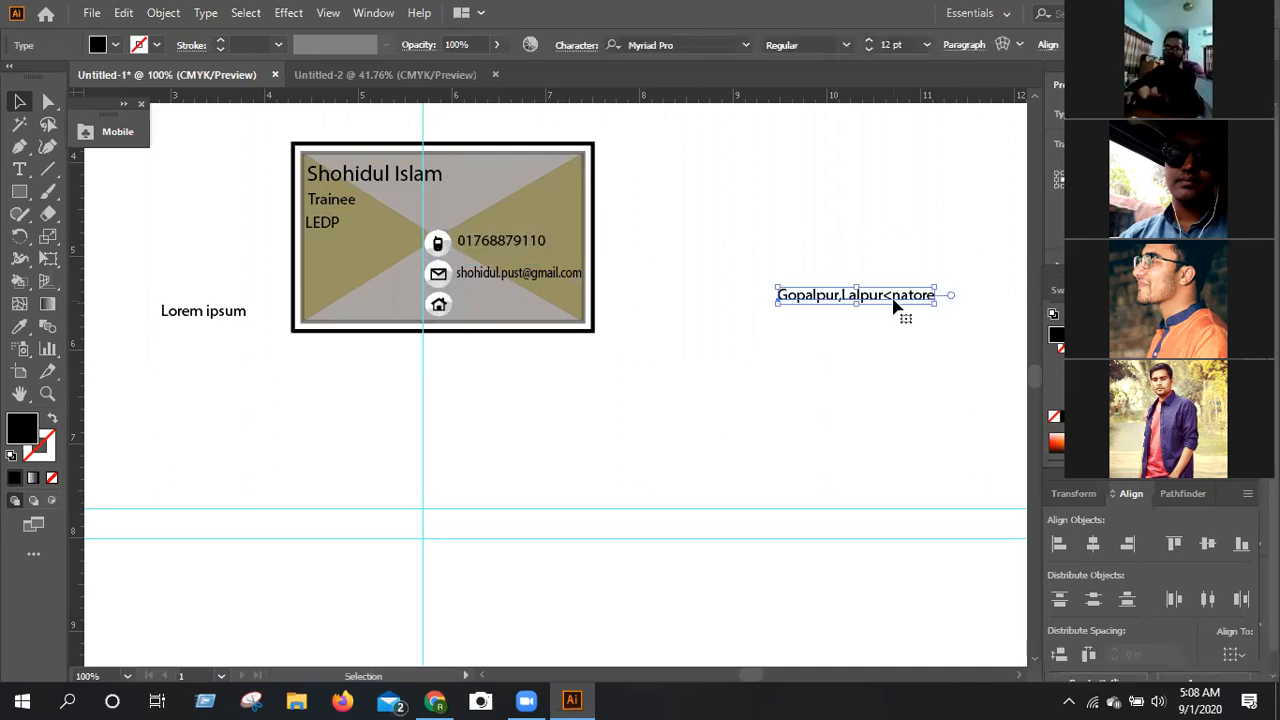
drag(895, 305, 590, 310)
key(Left)
key(Left)
key(Left)
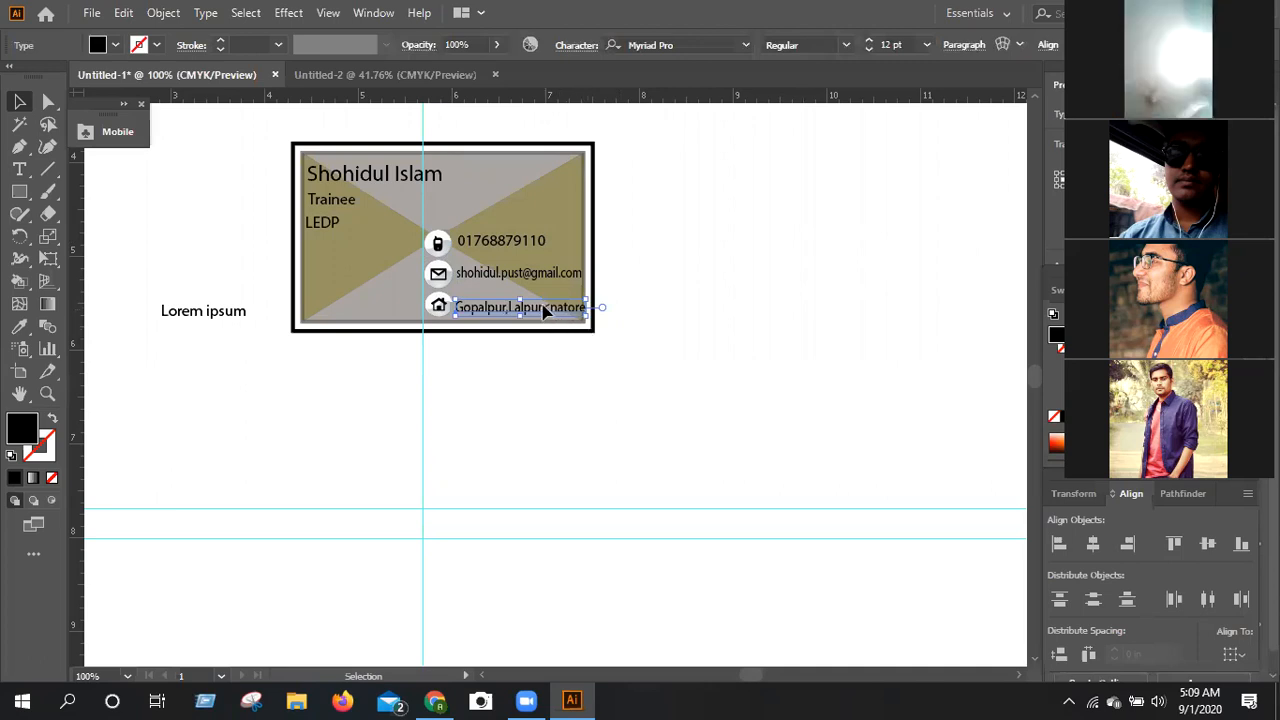
drag(553, 314, 553, 309)
Set the address line's font size to 8 pt and widen the text toward the card's right edge.
click(870, 48)
click(870, 48)
click(869, 47)
click(869, 48)
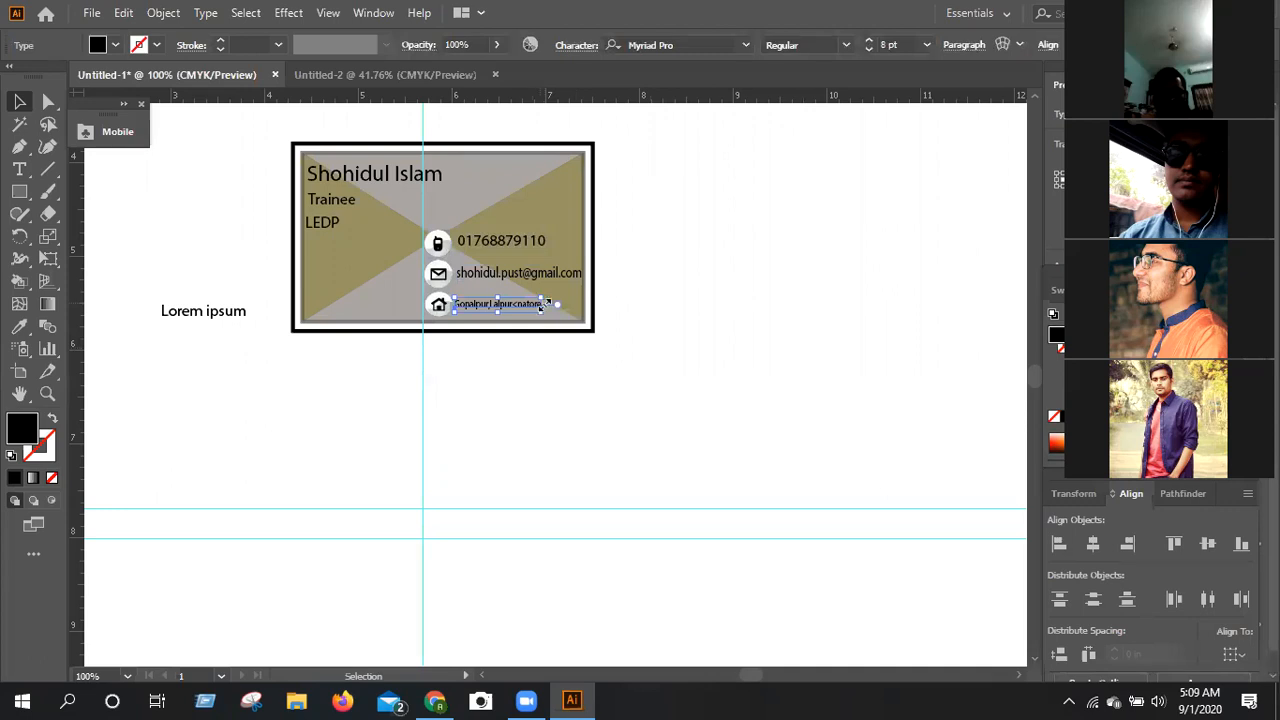
key(ctrl+equal)
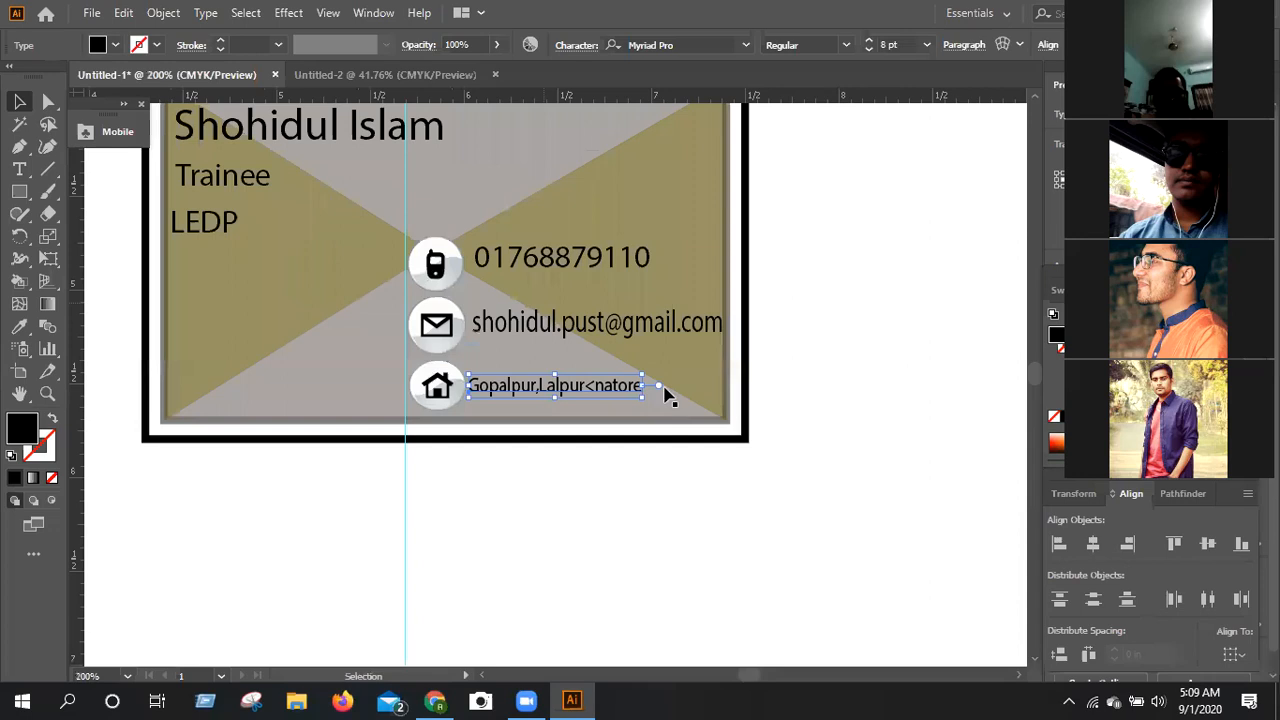
drag(648, 387, 716, 394)
Set the email line's font size to 8 pt and widen it to match the address line's right end.
click(622, 324)
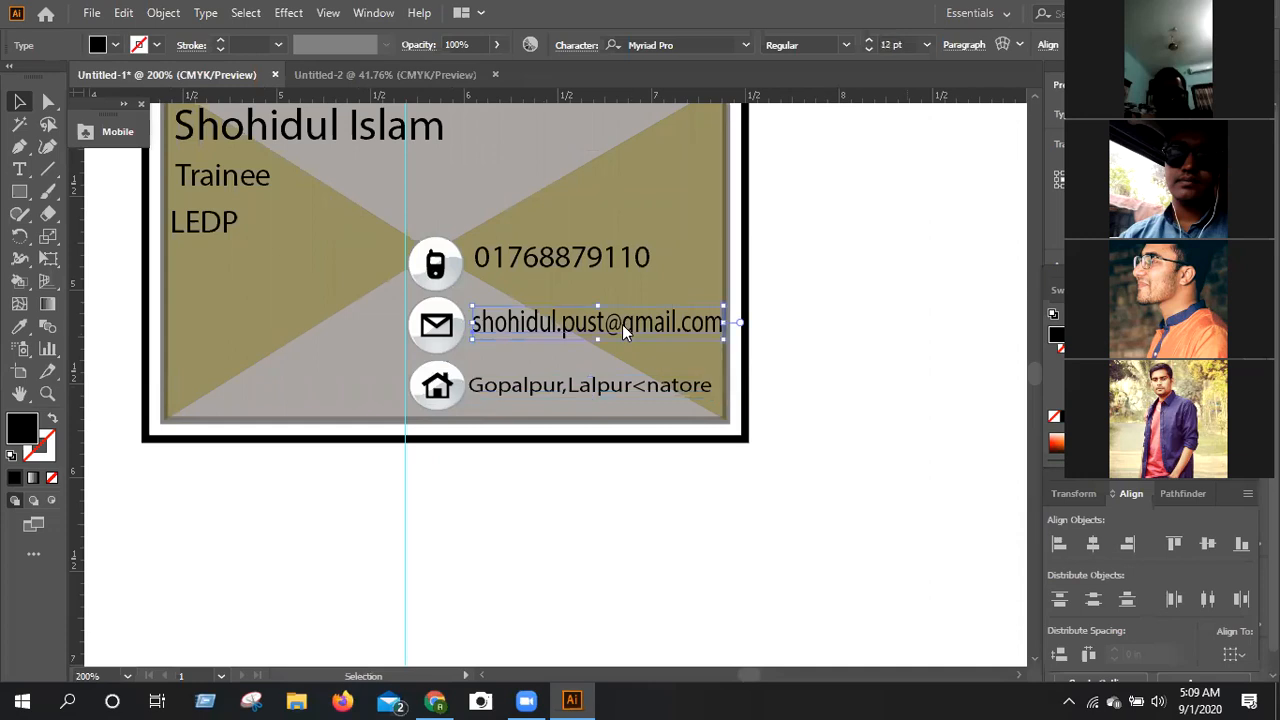
click(872, 51)
click(872, 51)
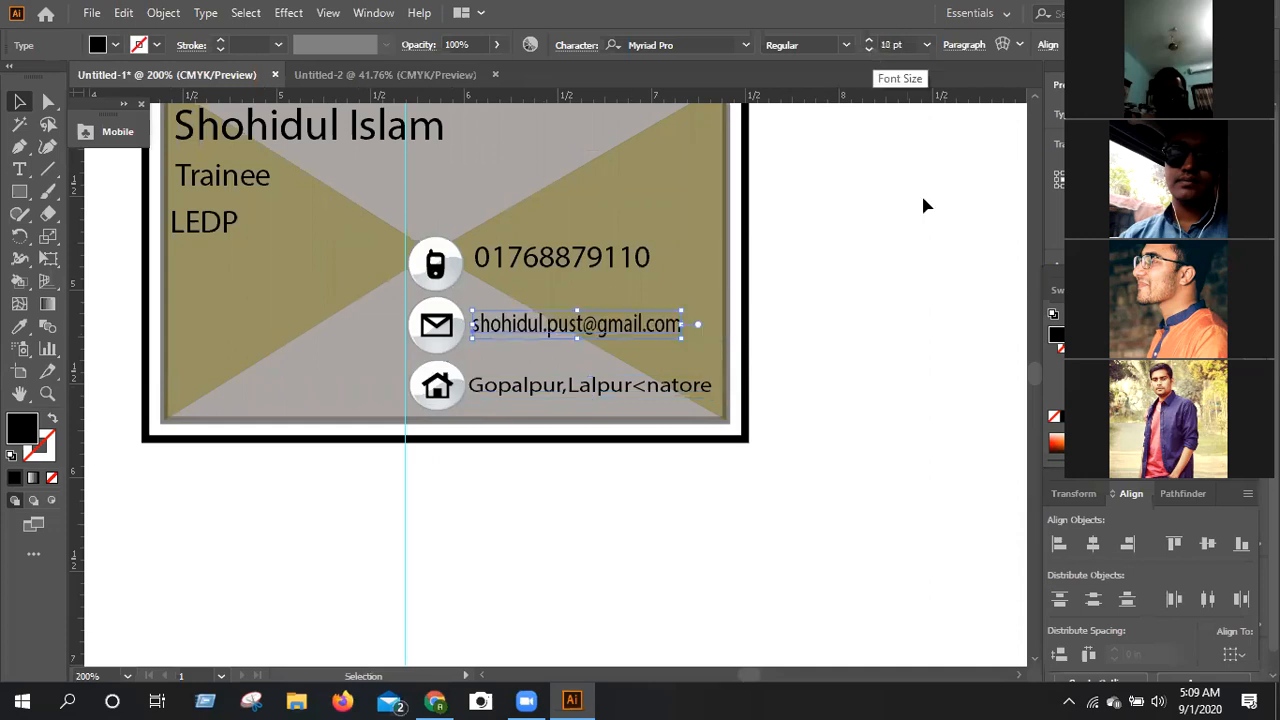
key(ctrl+shift+comma)
drag(668, 327, 716, 335)
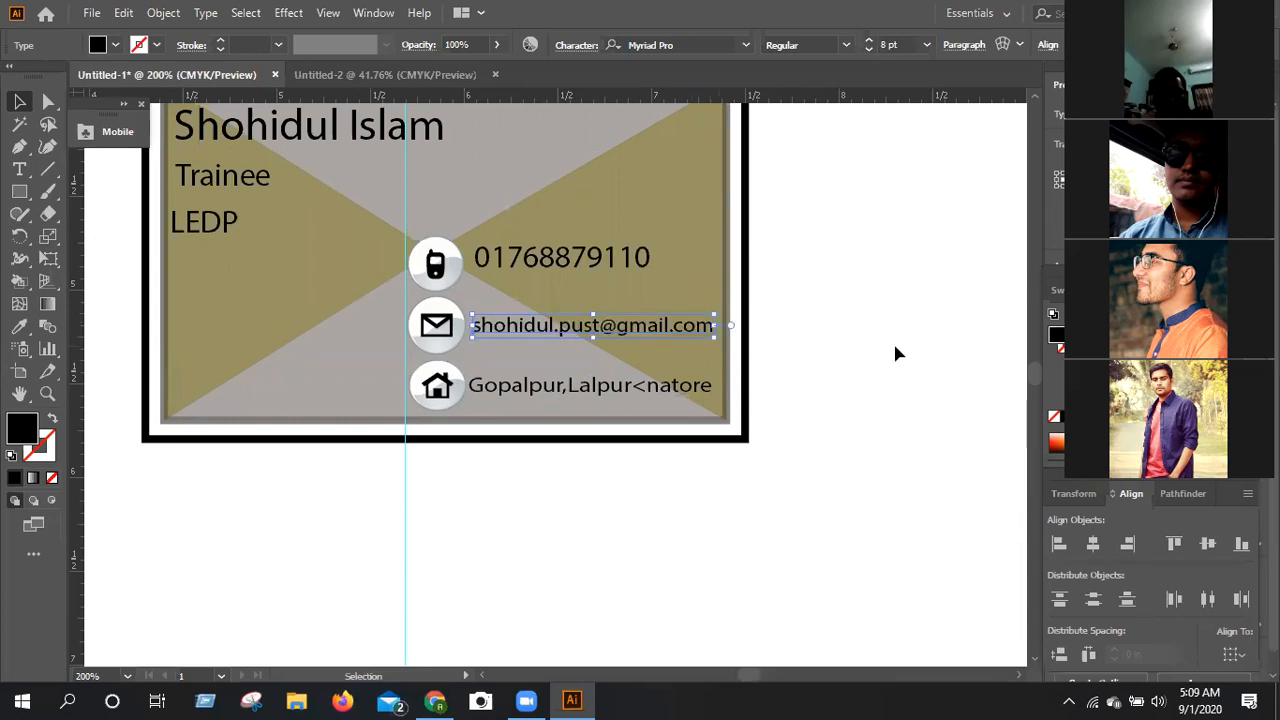
click(893, 344)
Delete the vertical guide and the leftover Lorem ipsum text beside the card.
scroll(895, 350, up, 1)
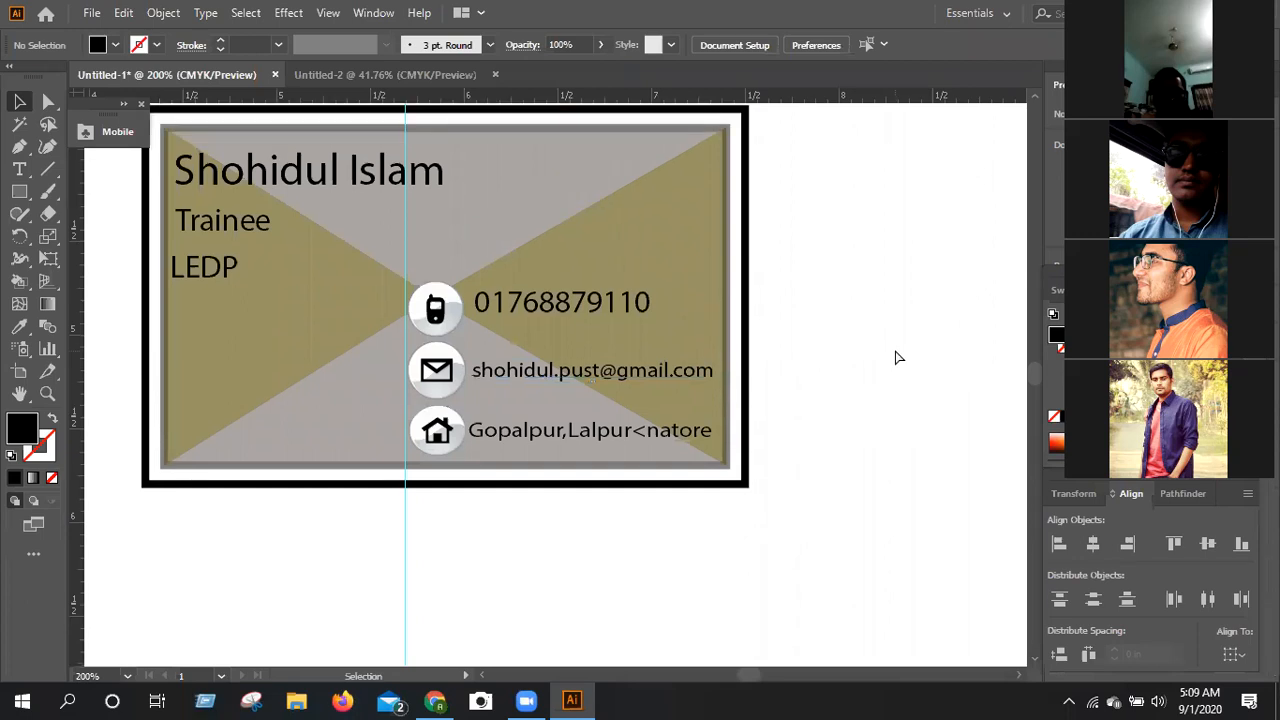
key(ctrl+minus)
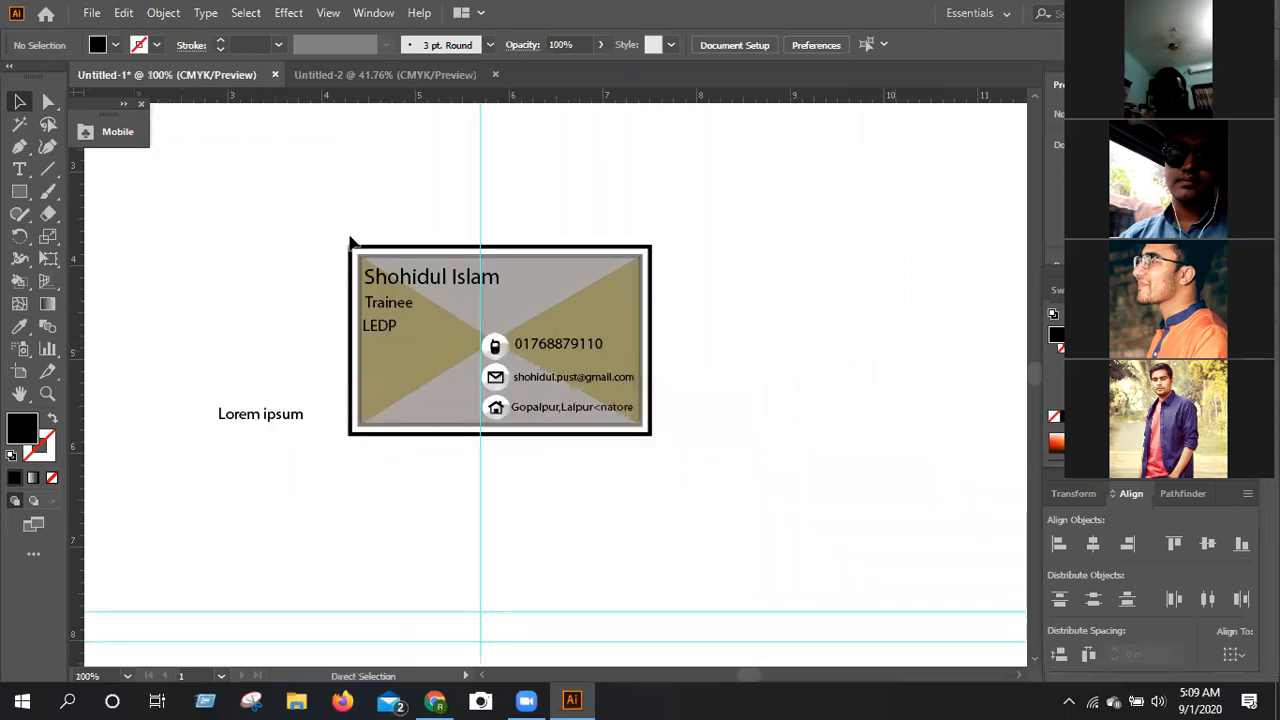
key(ctrl+minus)
key(ctrl+z)
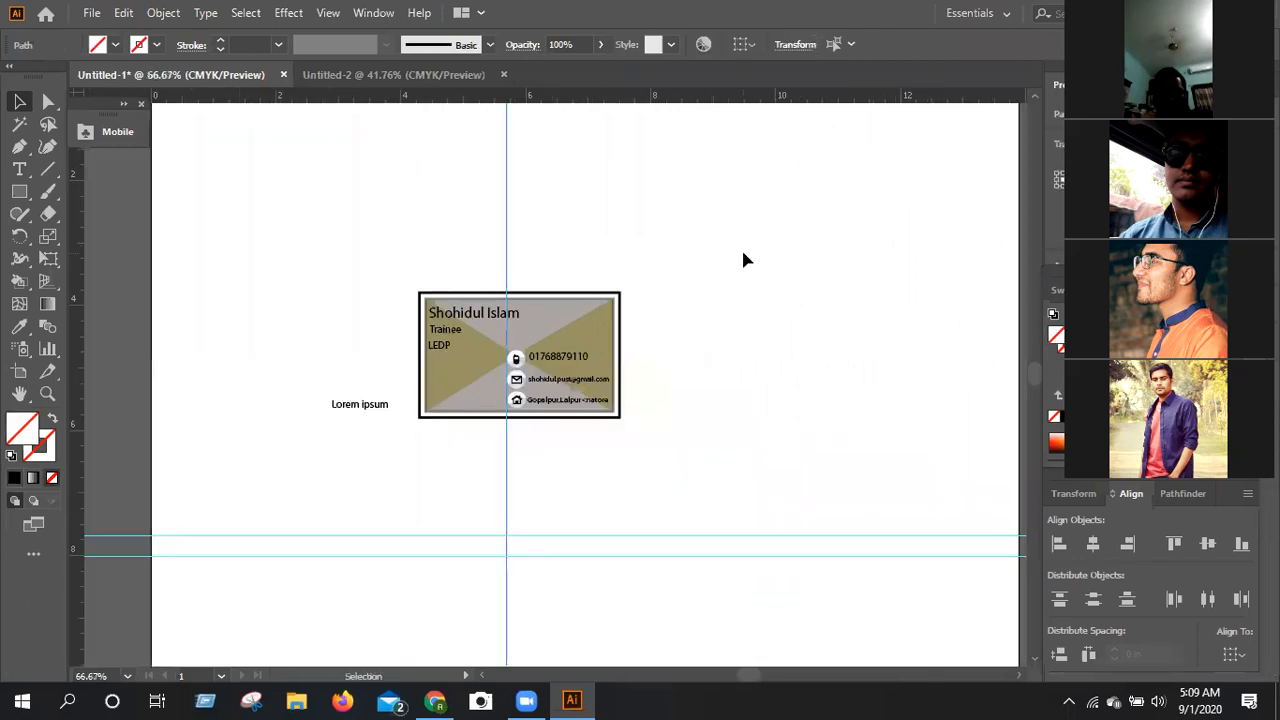
key(Delete)
drag(274, 356, 388, 446)
key(Delete)
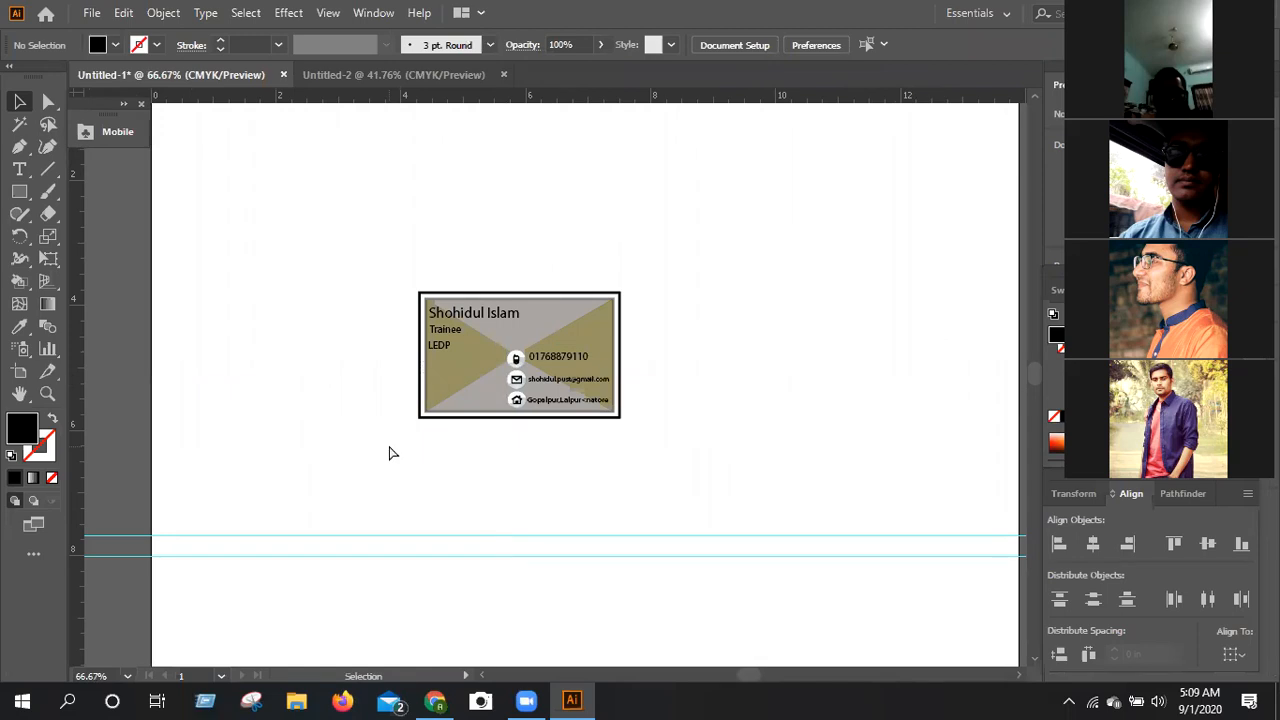
key(ctrl+plus)
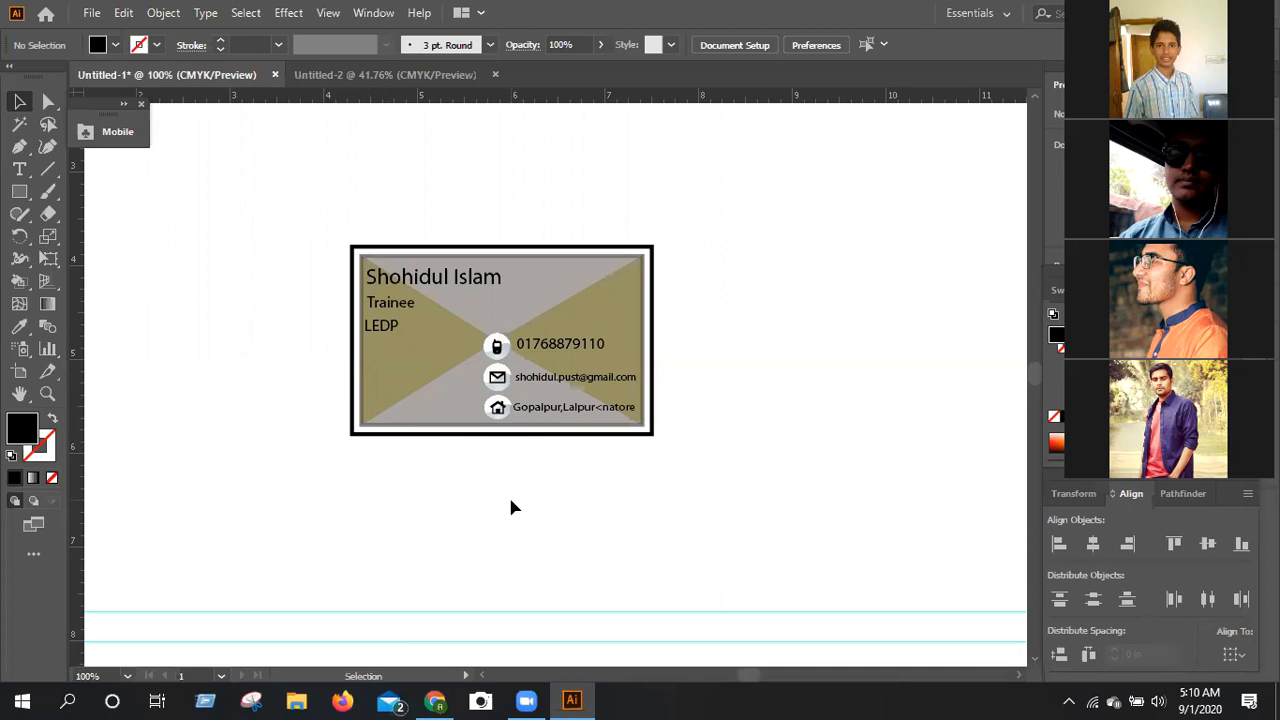
key(ctrl+minus)
key(ctrl+minus)
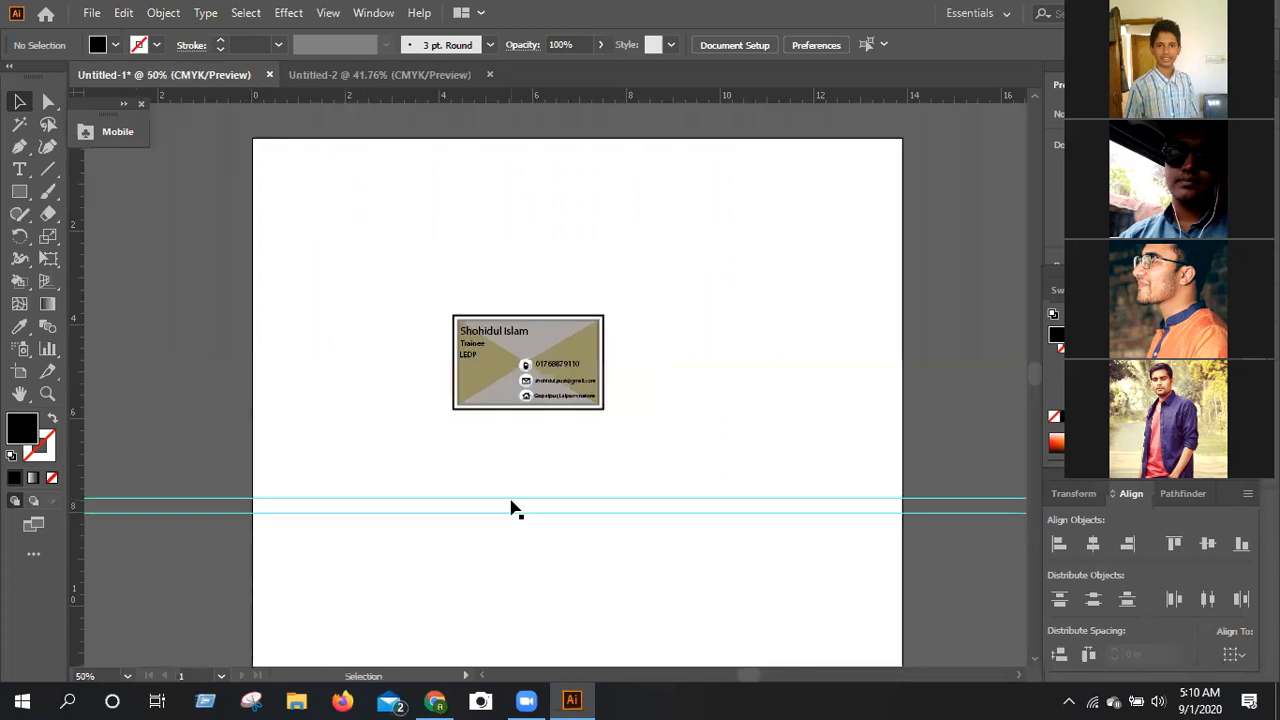
Delete the two horizontal guides below the card and group all of the card's elements into one object.
drag(383, 449, 366, 562)
key(Delete)
drag(420, 263, 551, 391)
right_click(551, 391)
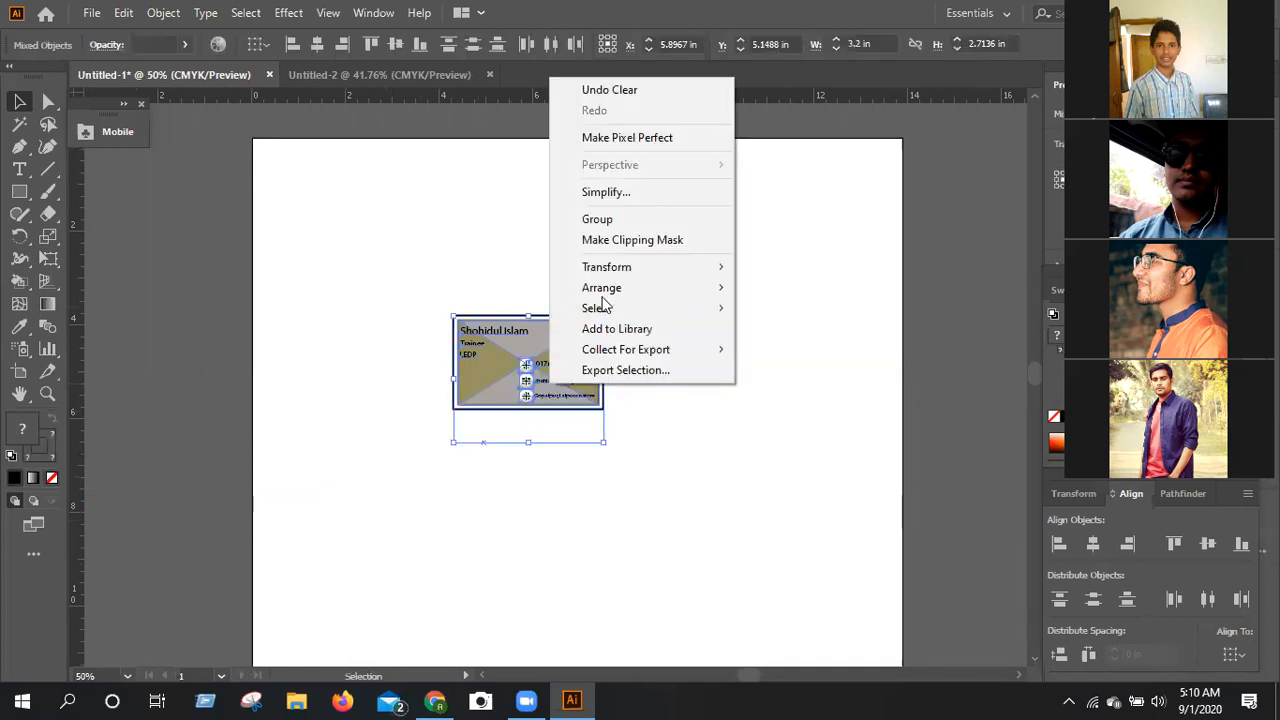
click(597, 219)
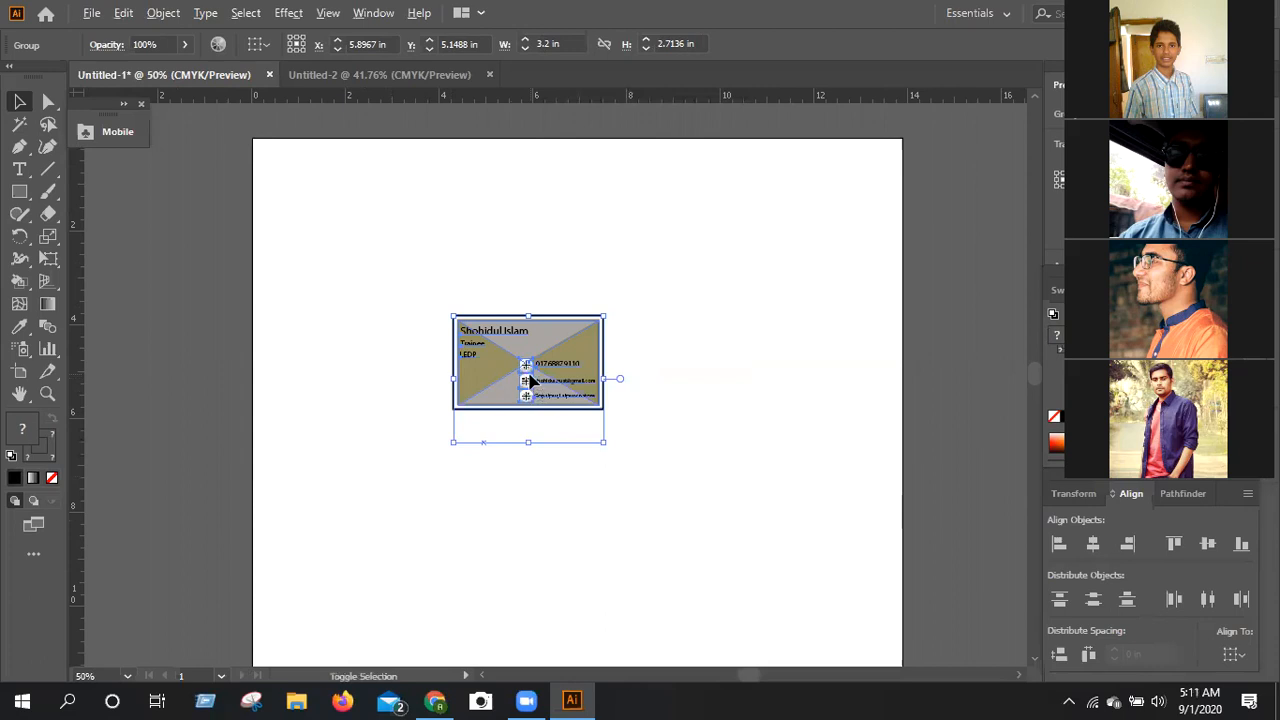
click(362, 377)
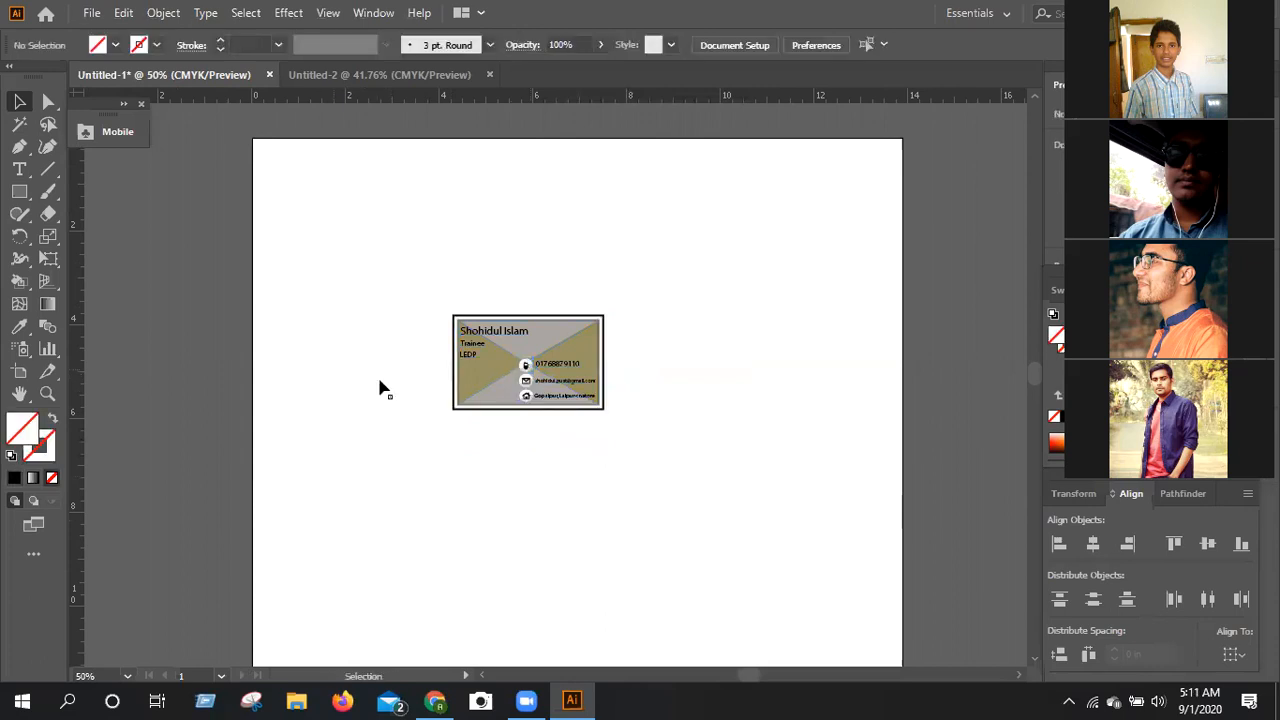
click(549, 393)
click(342, 380)
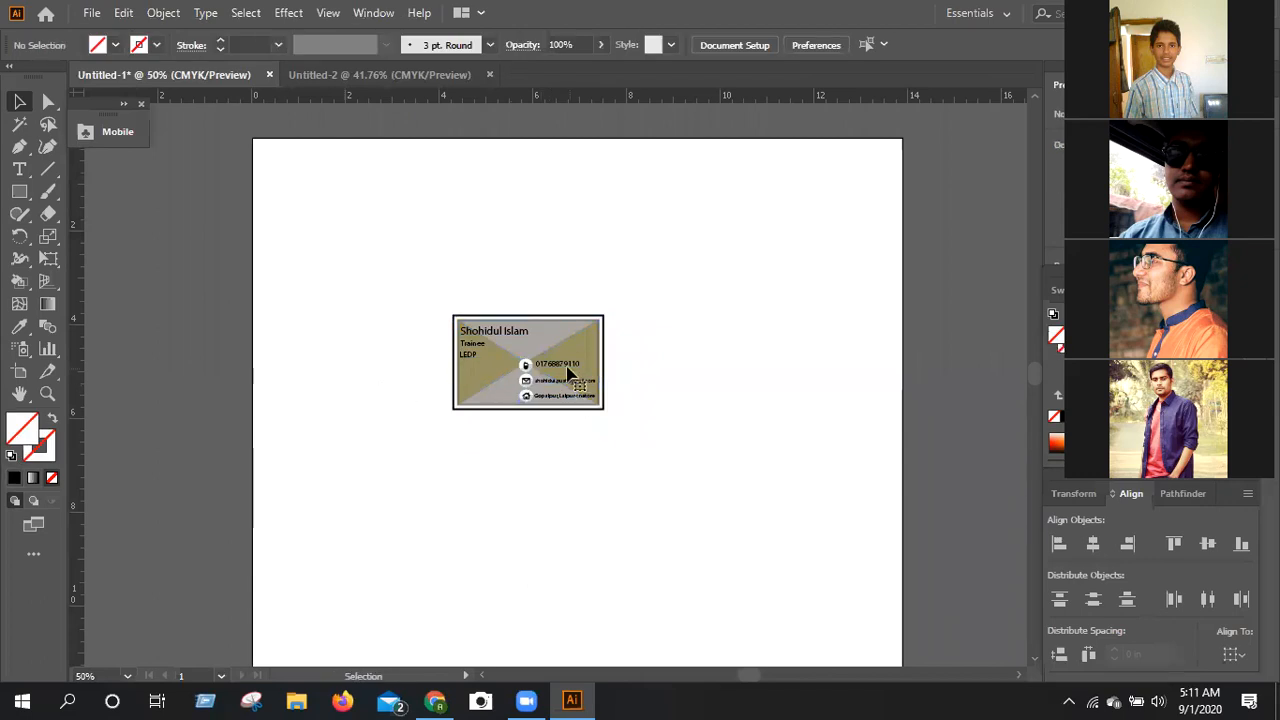
click(569, 372)
click(332, 373)
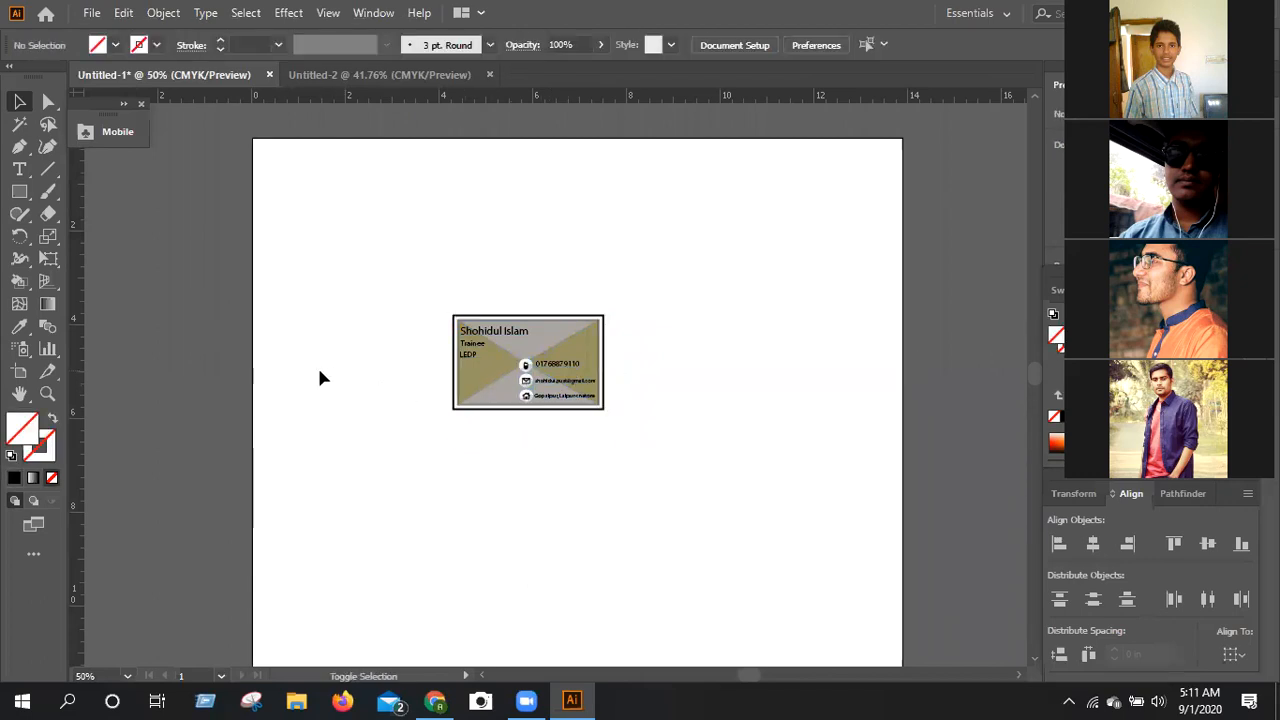
Duplicate the grouped card and place the copy near the artboard's upper-left corner, at about X 2.04 in, Y 2.37 in.
click(524, 383)
drag(524, 383, 218, 282)
drag(322, 259, 356, 249)
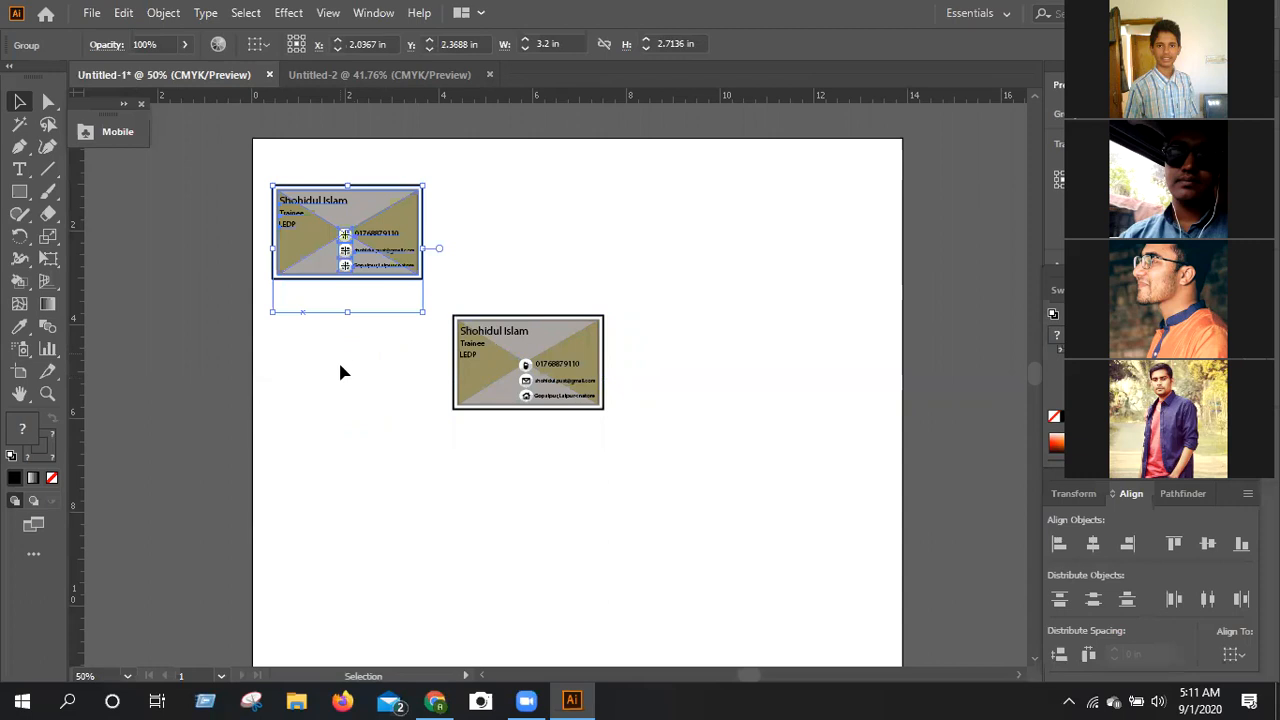
click(340, 363)
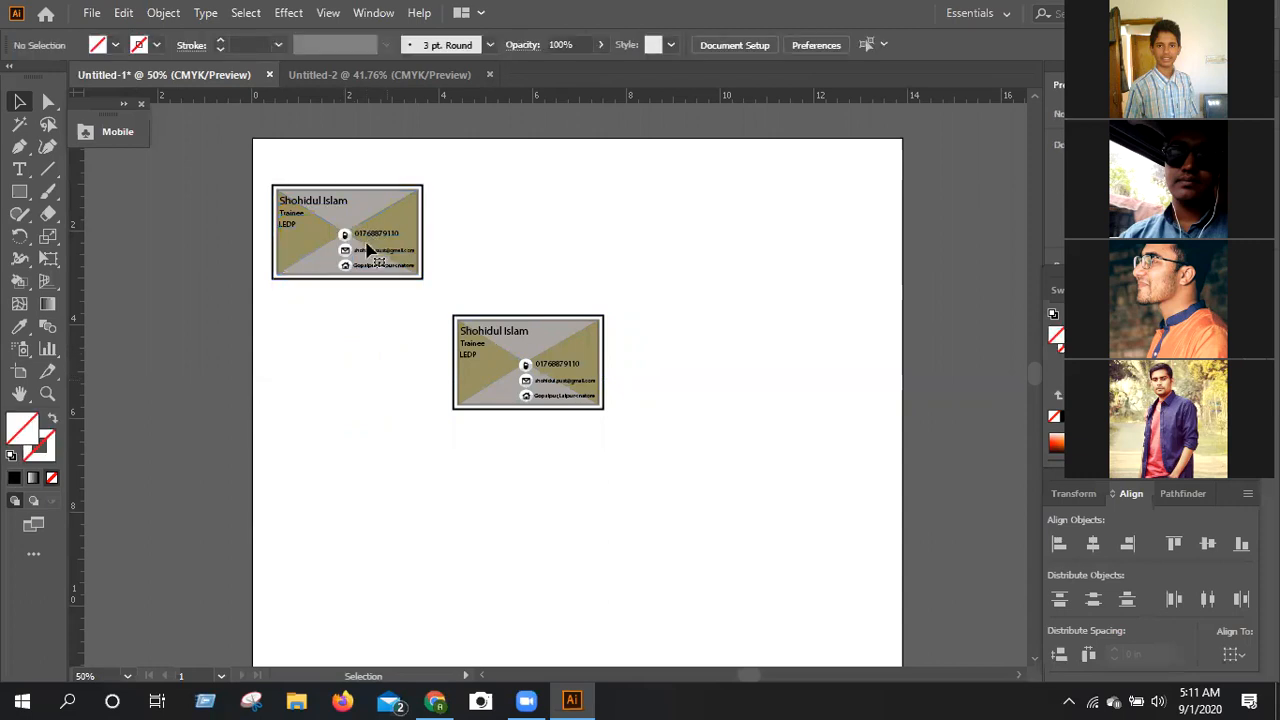
Move the copied card straight down along the artboard's left side, to about Y 10.23 in.
click(346, 234)
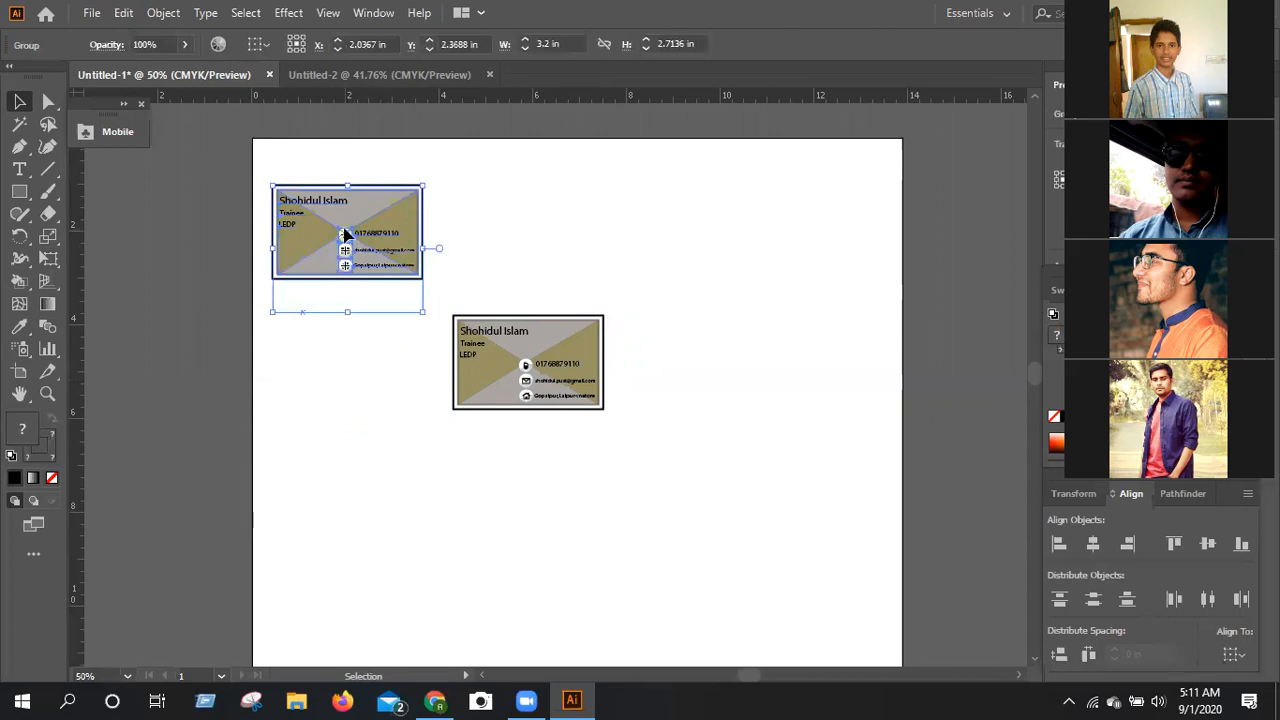
click(326, 344)
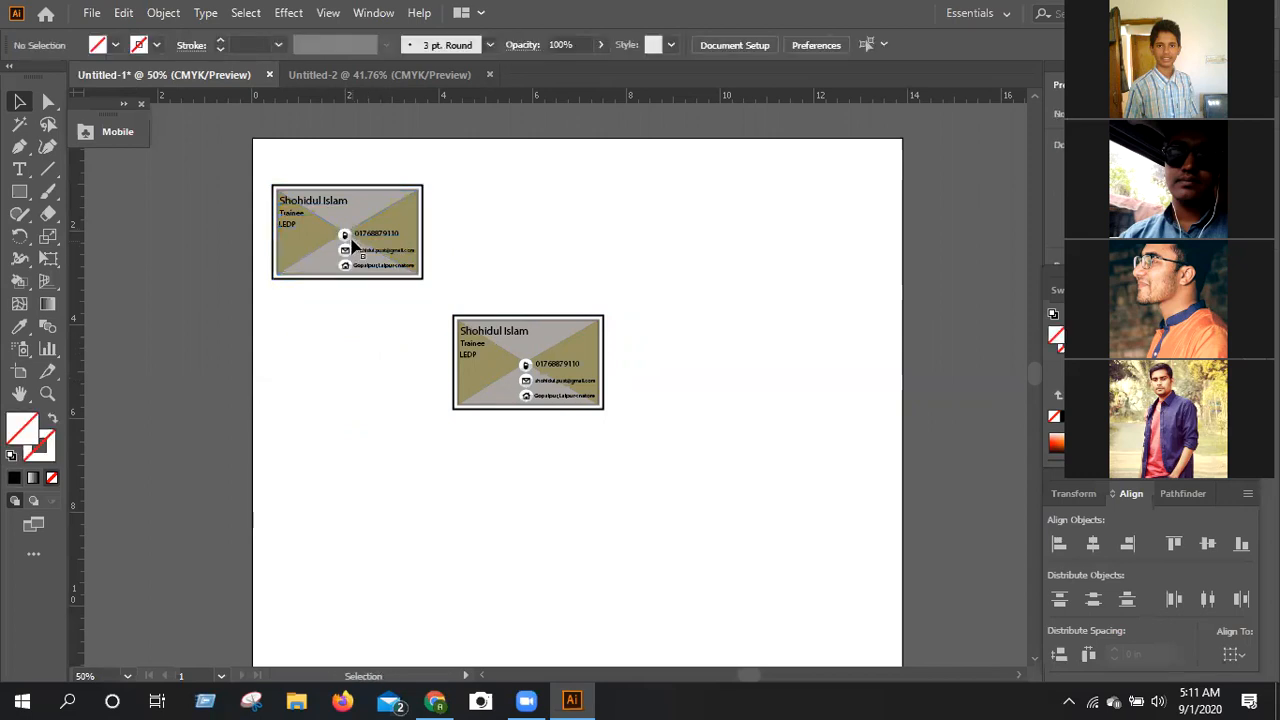
click(353, 312)
click(336, 118)
drag(338, 240, 325, 503)
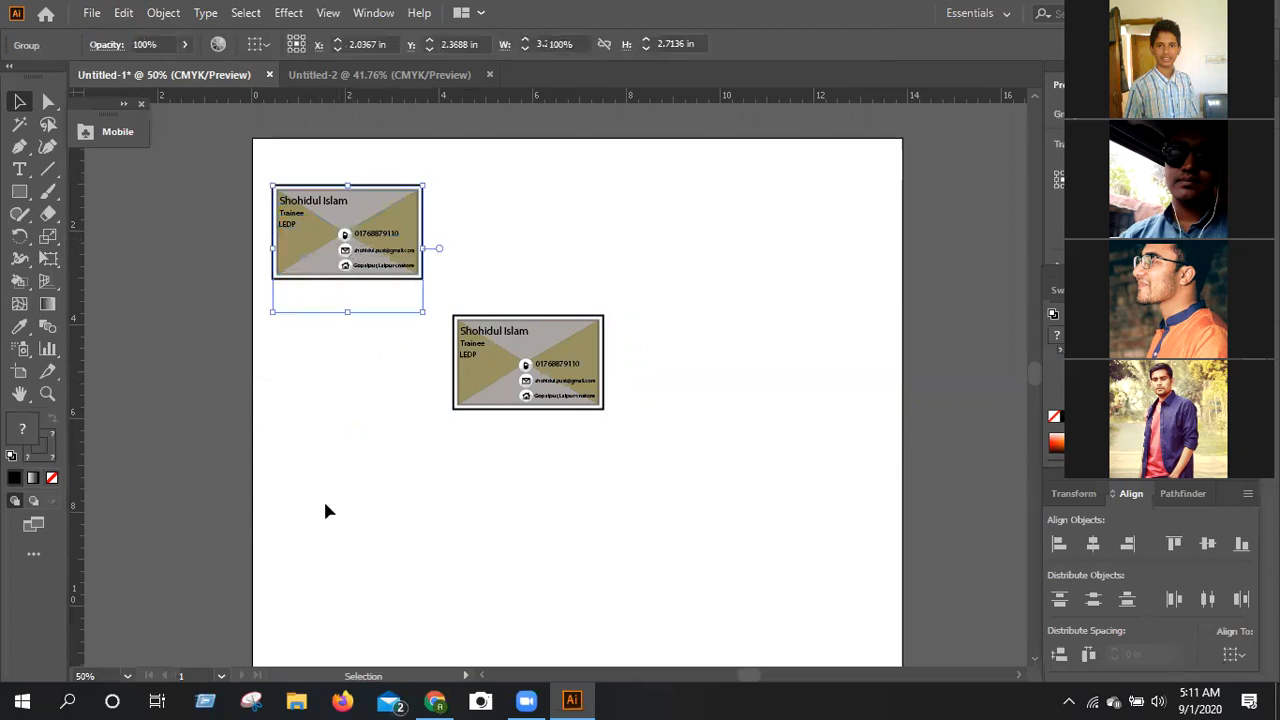
click(350, 212)
drag(338, 485, 336, 574)
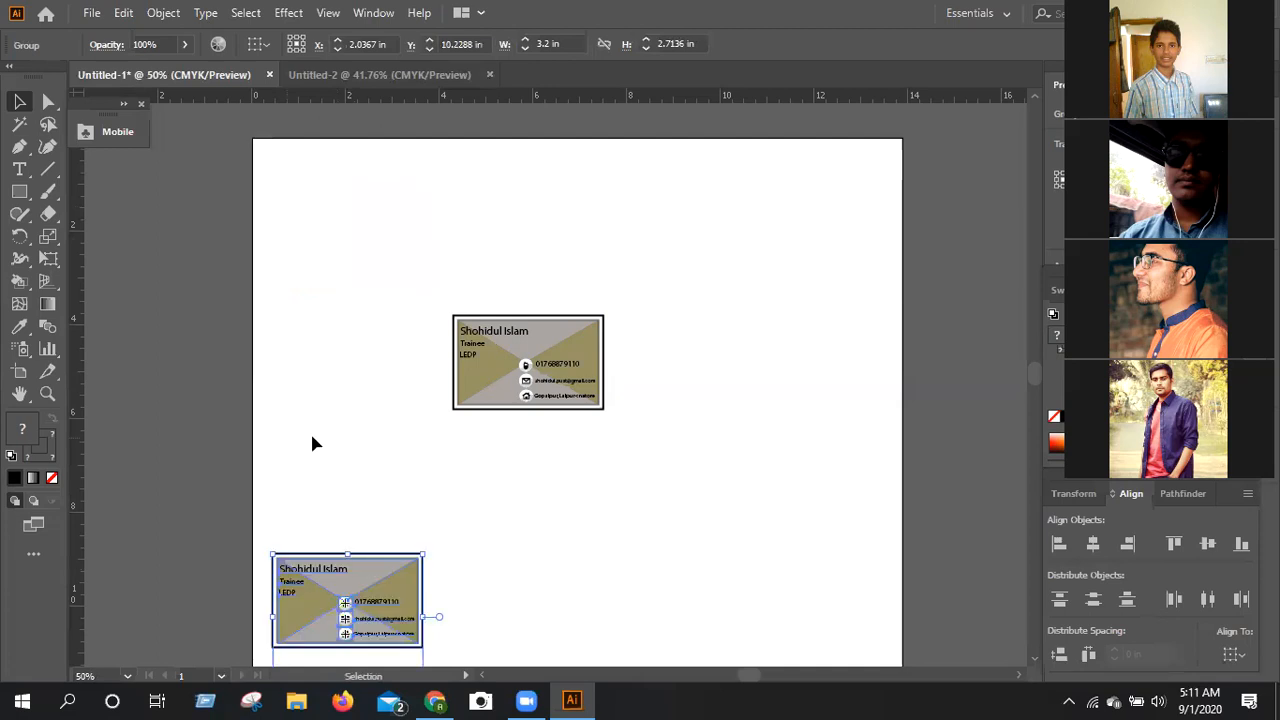
click(312, 444)
Move the copied card directly below the original, leaving a small gap and lining up their sides.
scroll(312, 444, down, 1)
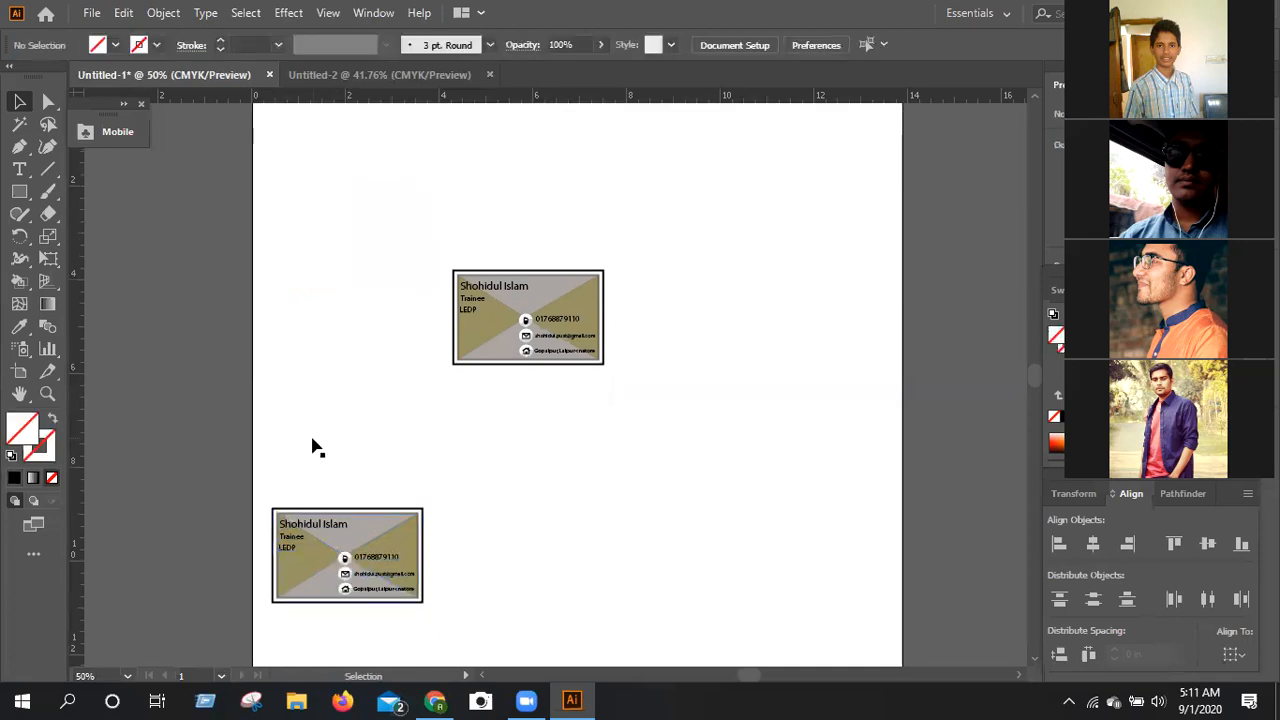
click(336, 540)
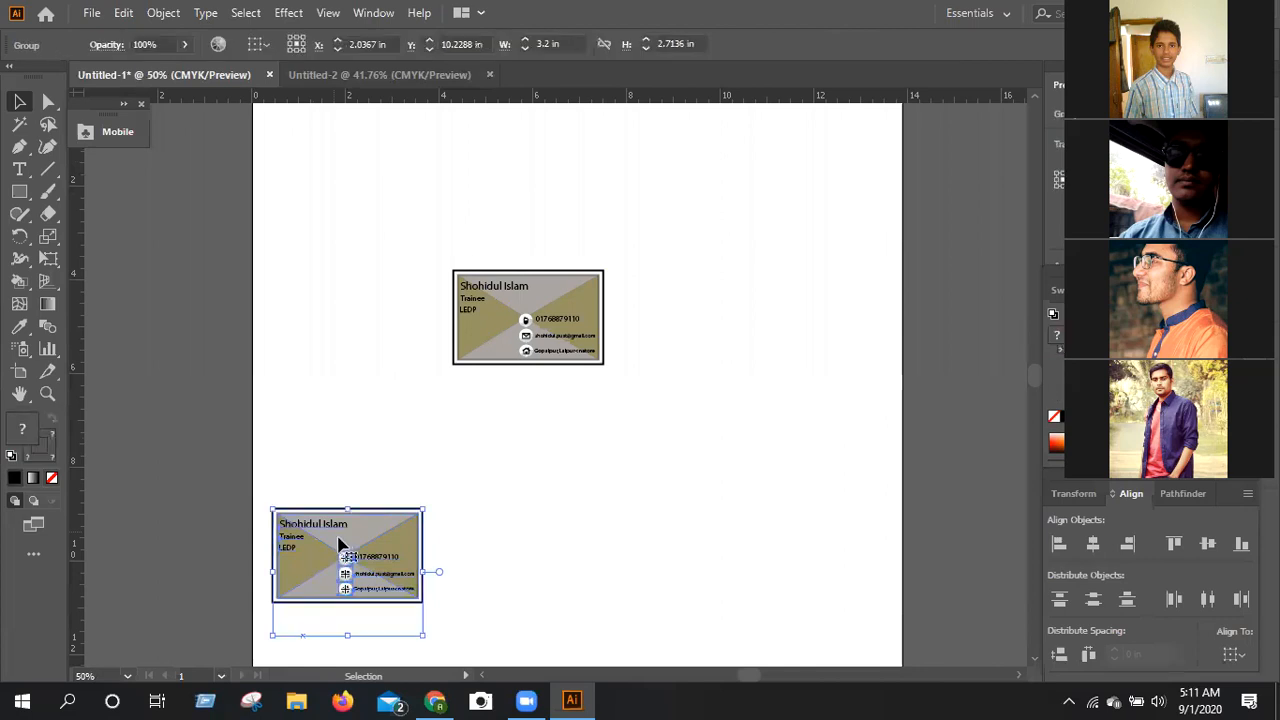
drag(338, 543, 672, 419)
click(766, 417)
scroll(766, 417, up, 1)
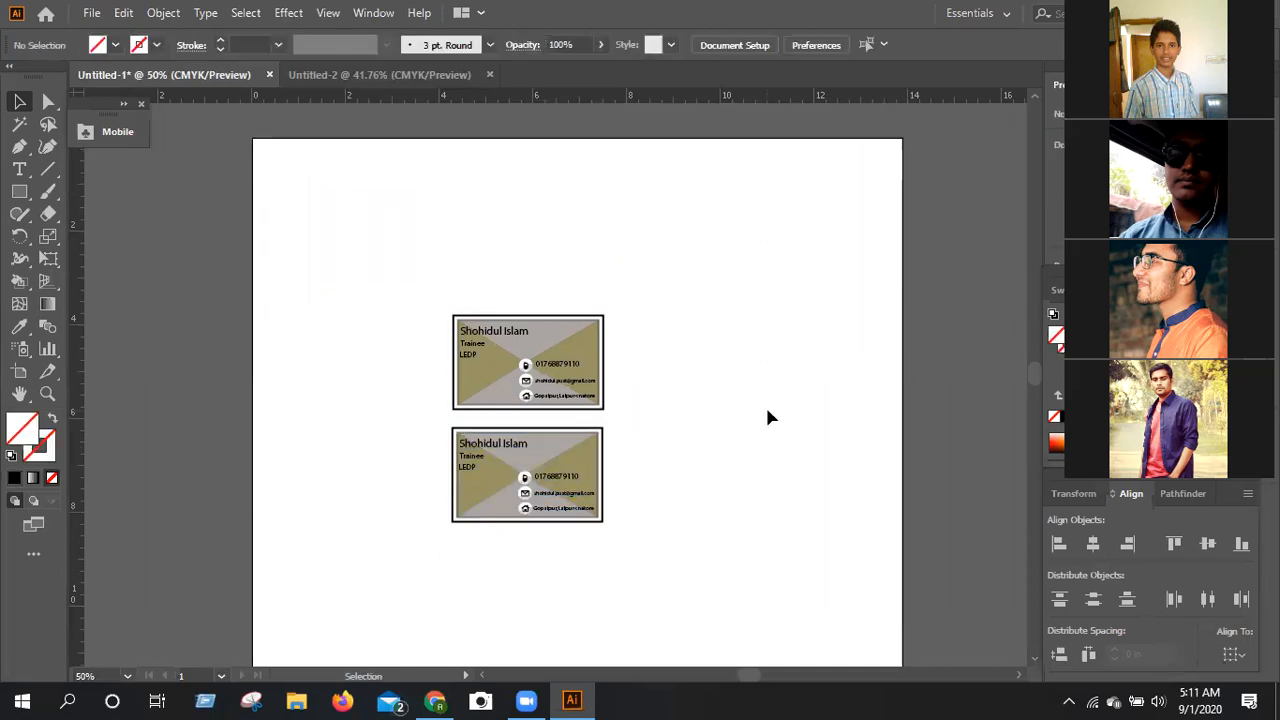
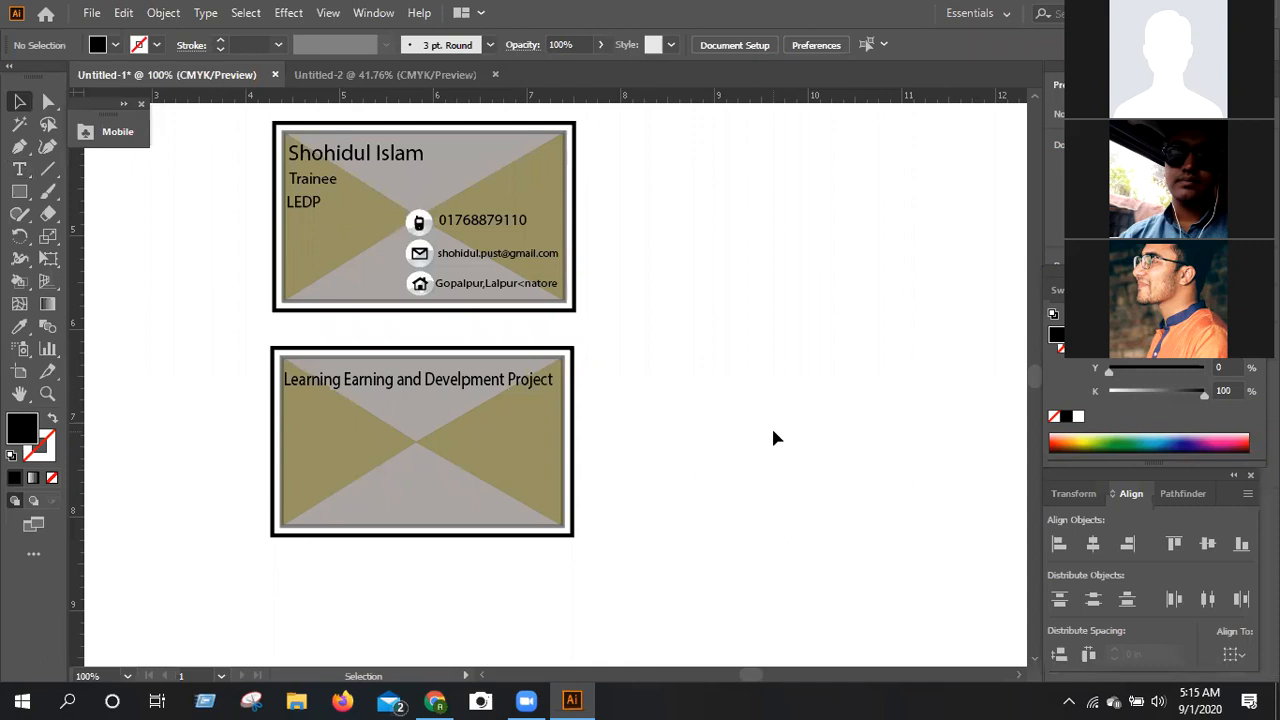
scroll(766, 442, up, 1)
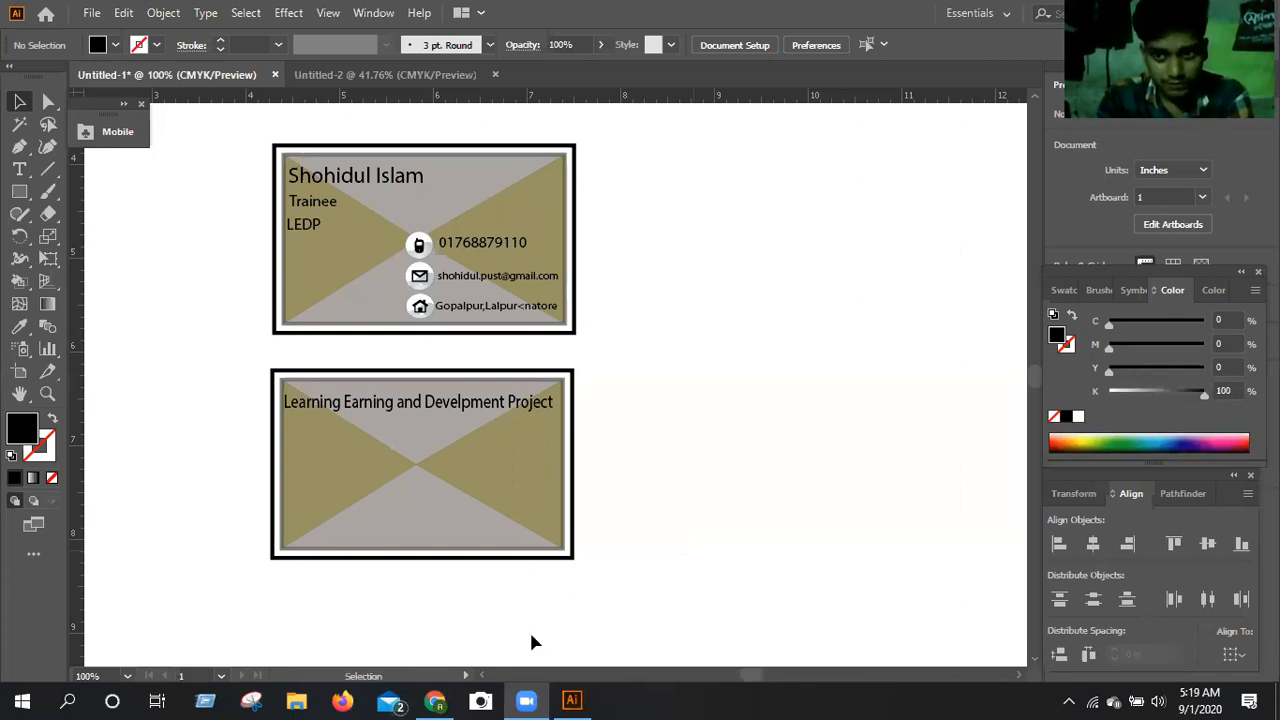
mouse_move(432, 700)
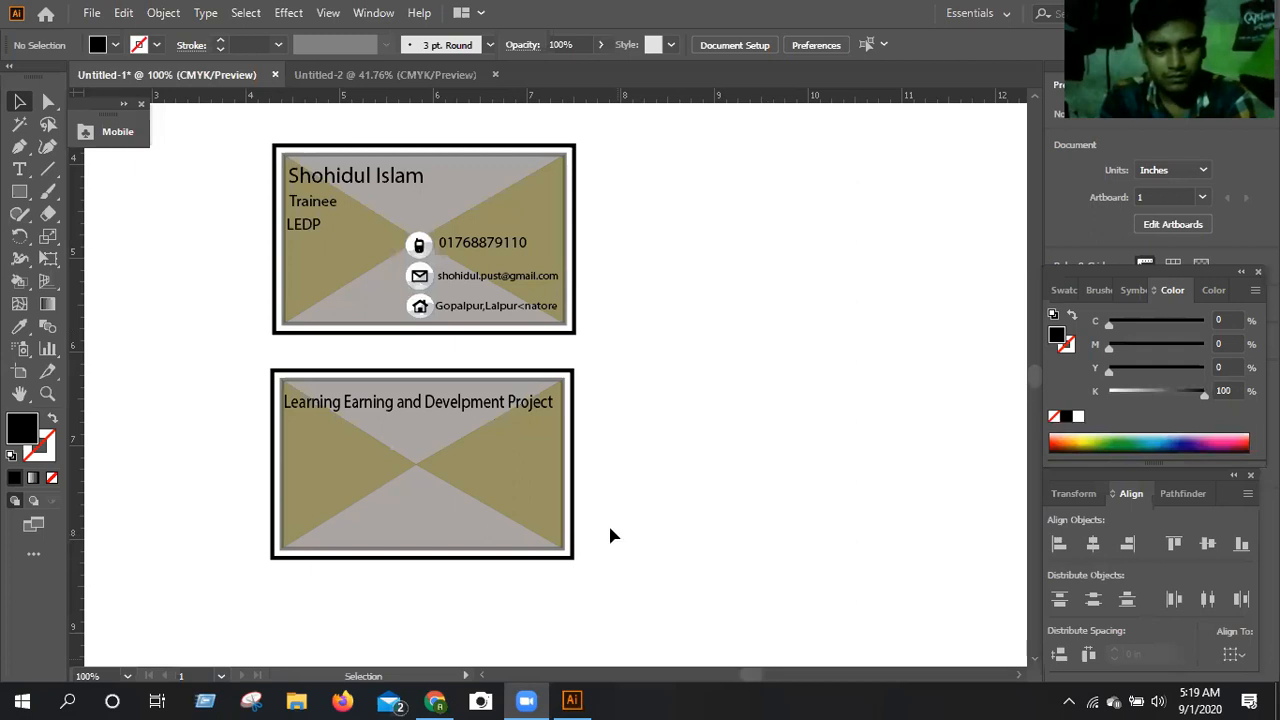
scroll(608, 536, down, 1)
scroll(597, 394, up, 1)
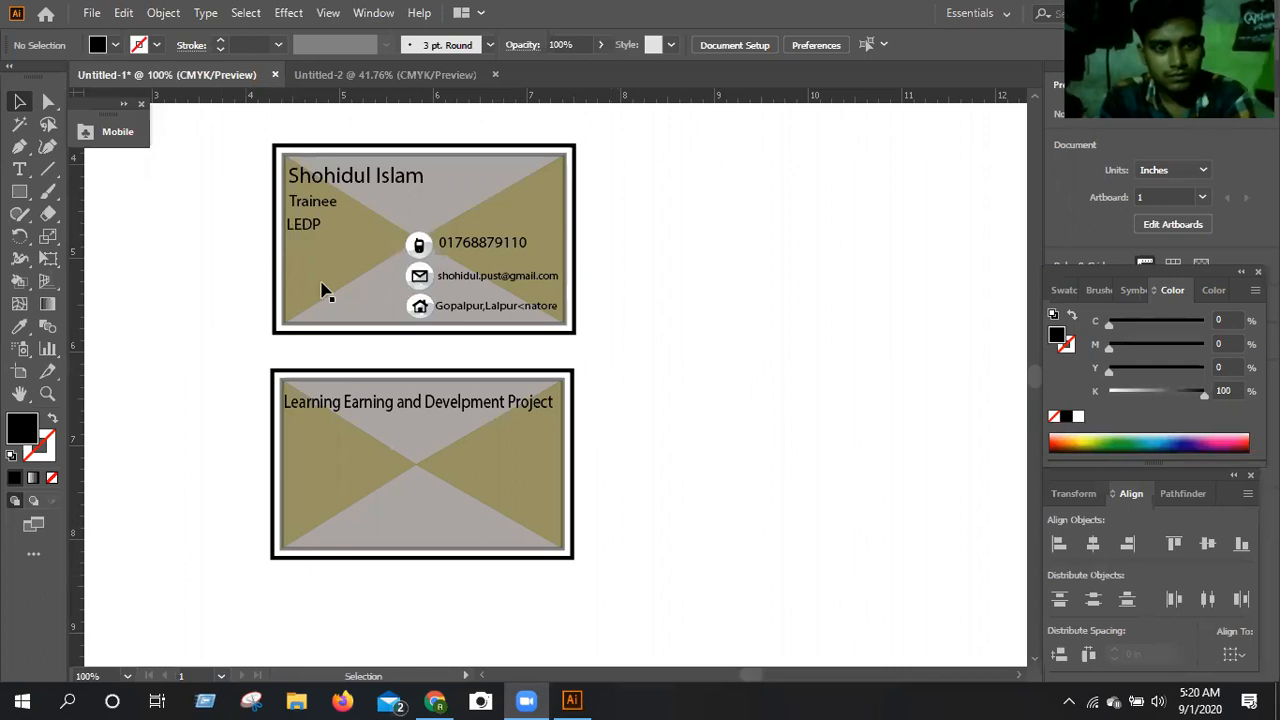
Group the contact card and the title card below it into one object.
drag(235, 143, 657, 599)
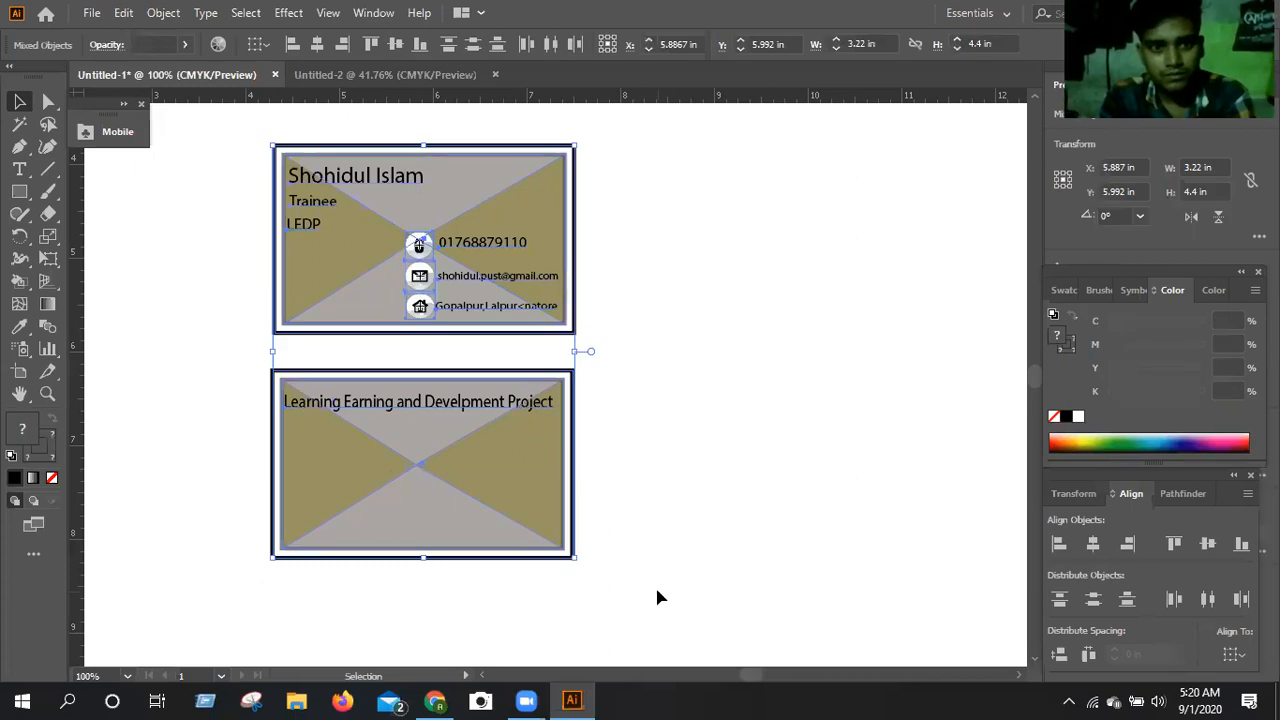
right_click(514, 497)
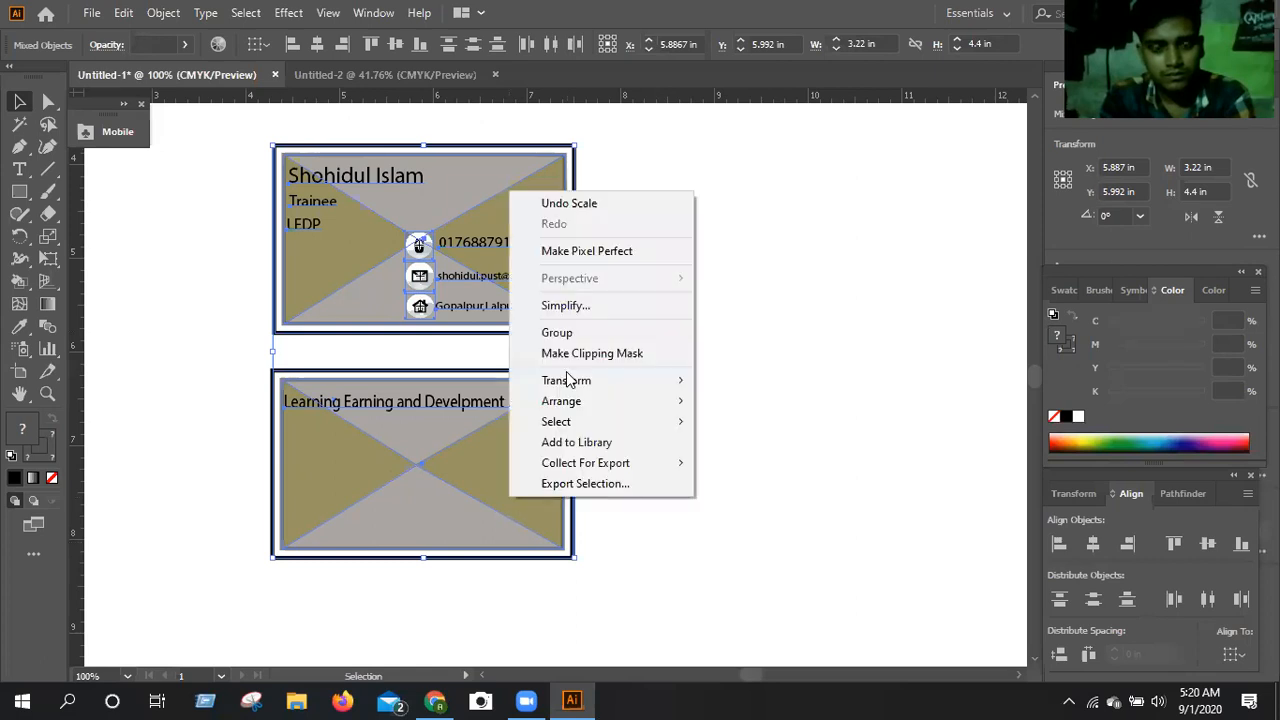
click(786, 443)
key(a)
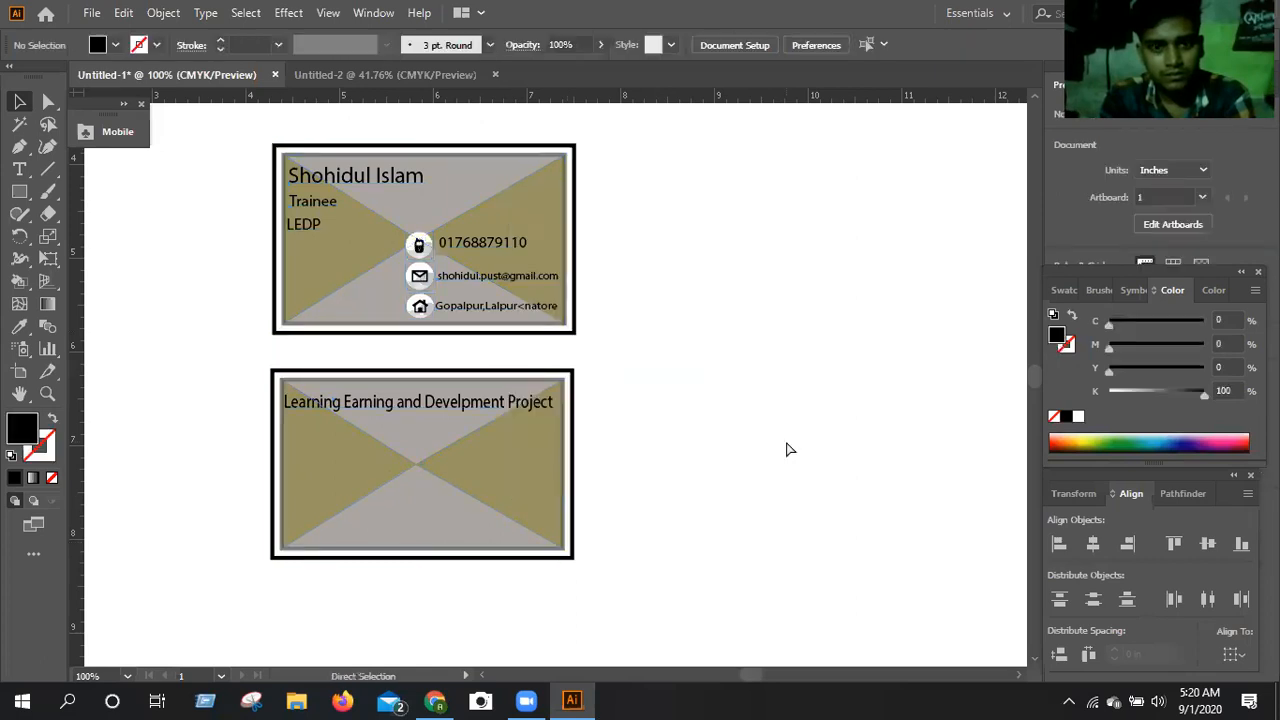
Move the grouped pair of cards to the artboard's upper-left corner, at about X 1.97 in, Y 2.89 in.
key(ctrl+minus)
key(ctrl+minus)
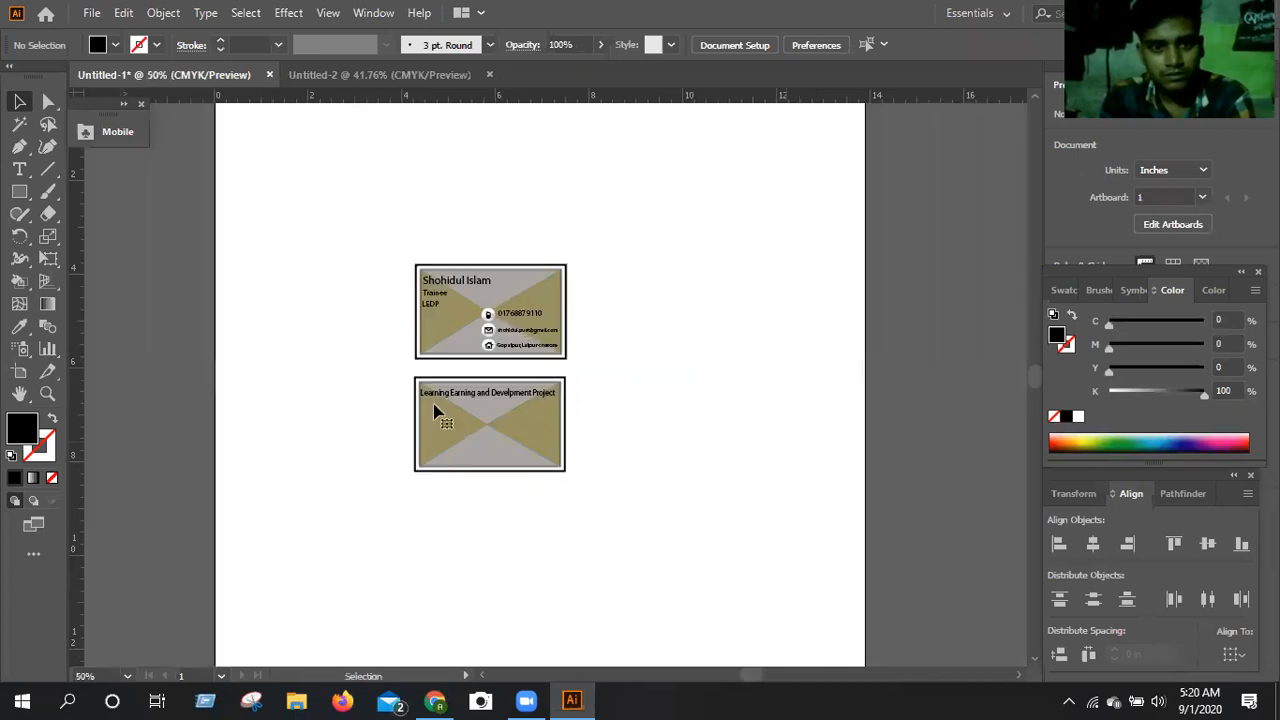
click(460, 377)
drag(460, 377, 280, 241)
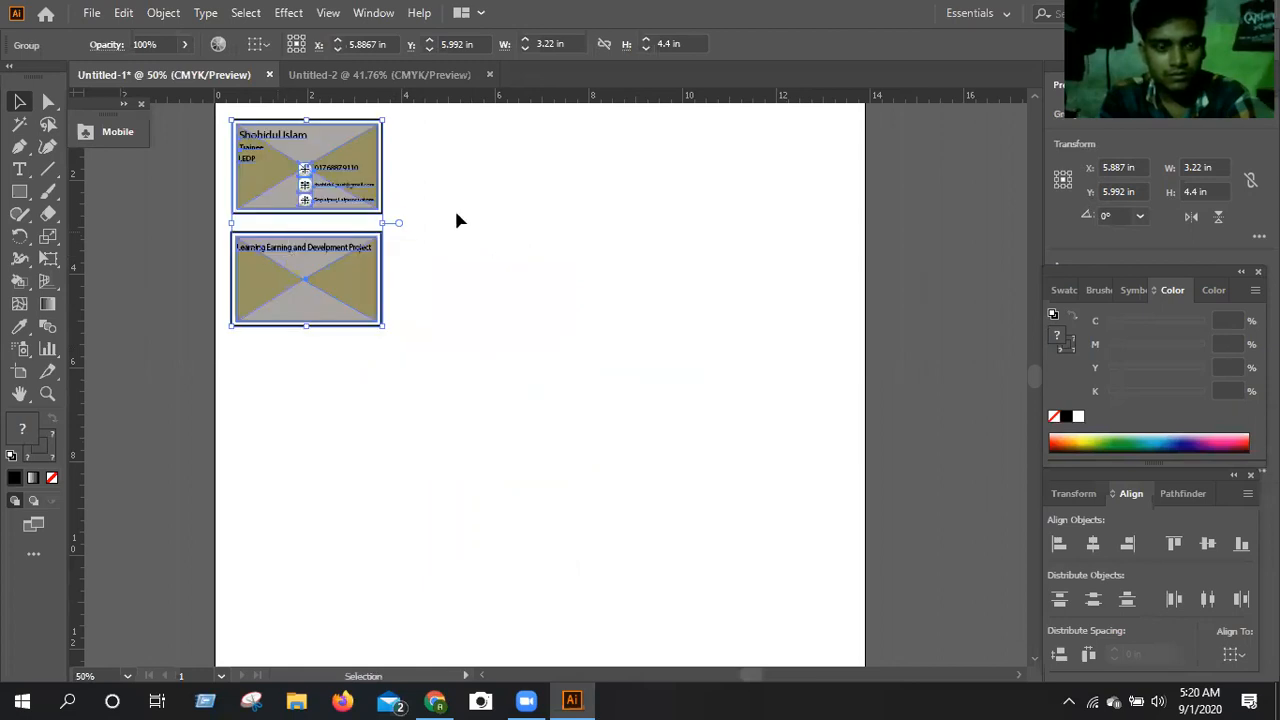
click(456, 213)
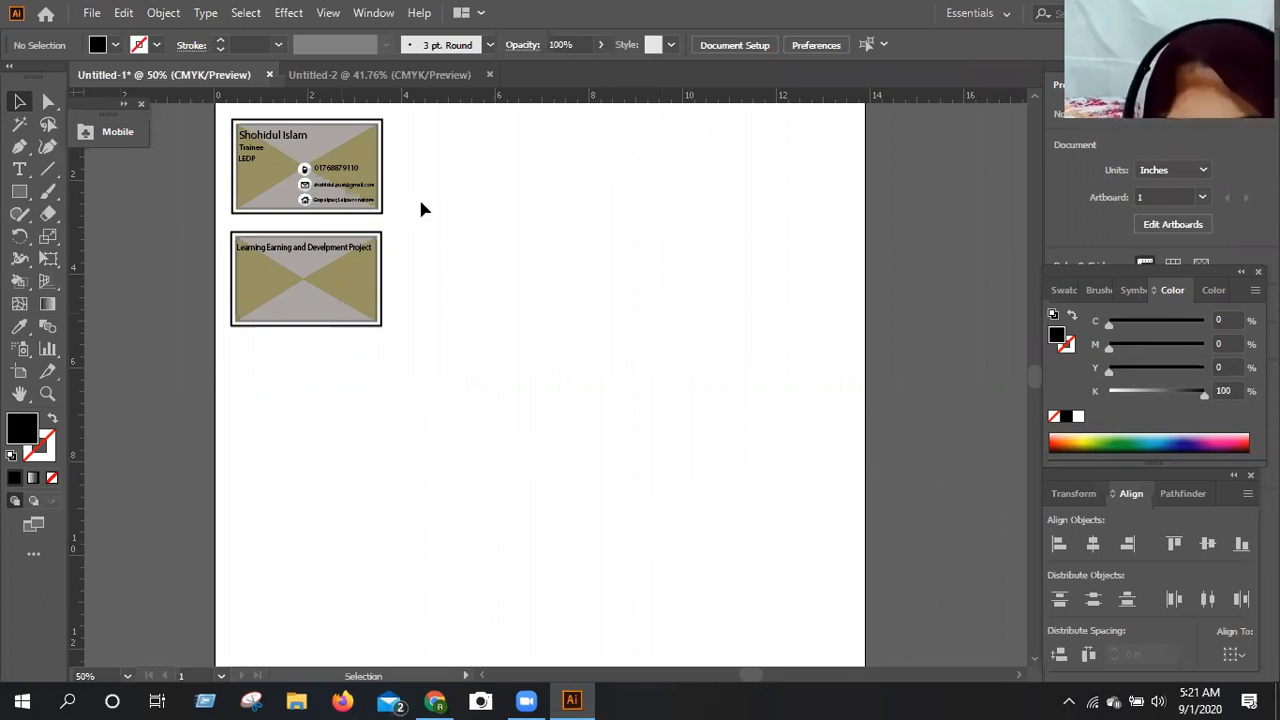
Ungroup the pair of cards in the artboard's upper-left corner.
drag(222, 115, 399, 325)
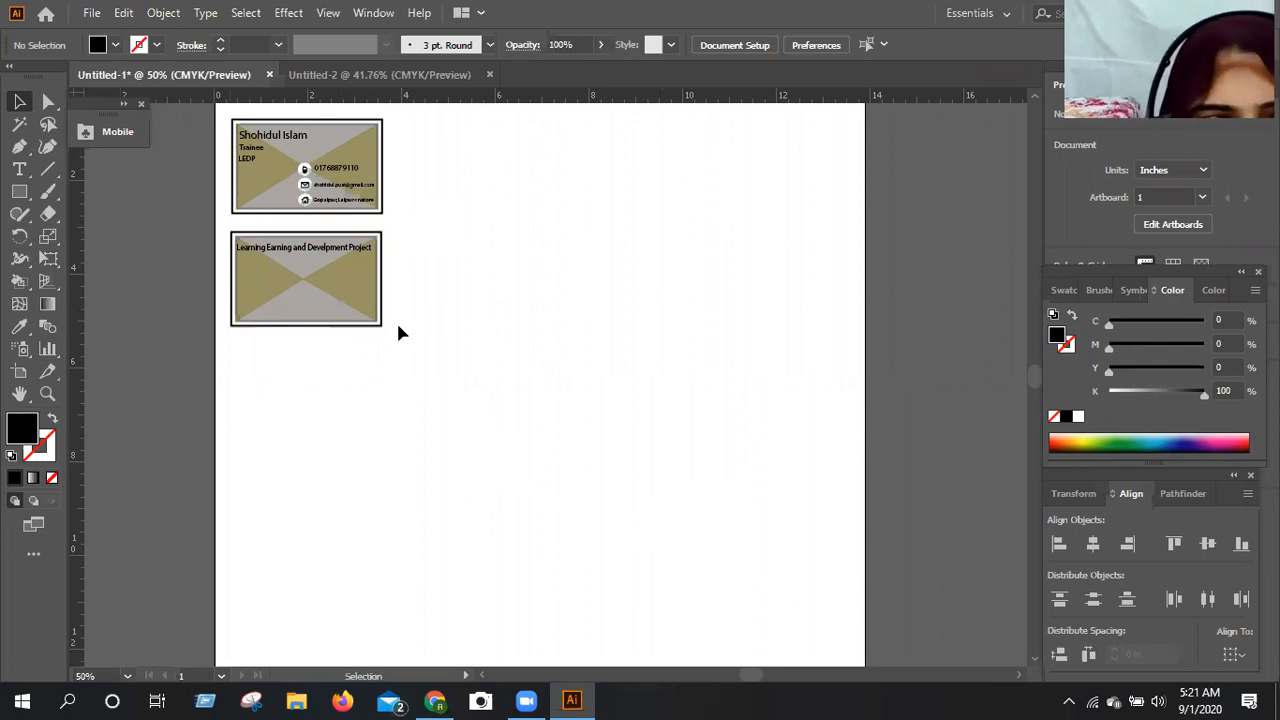
right_click(274, 214)
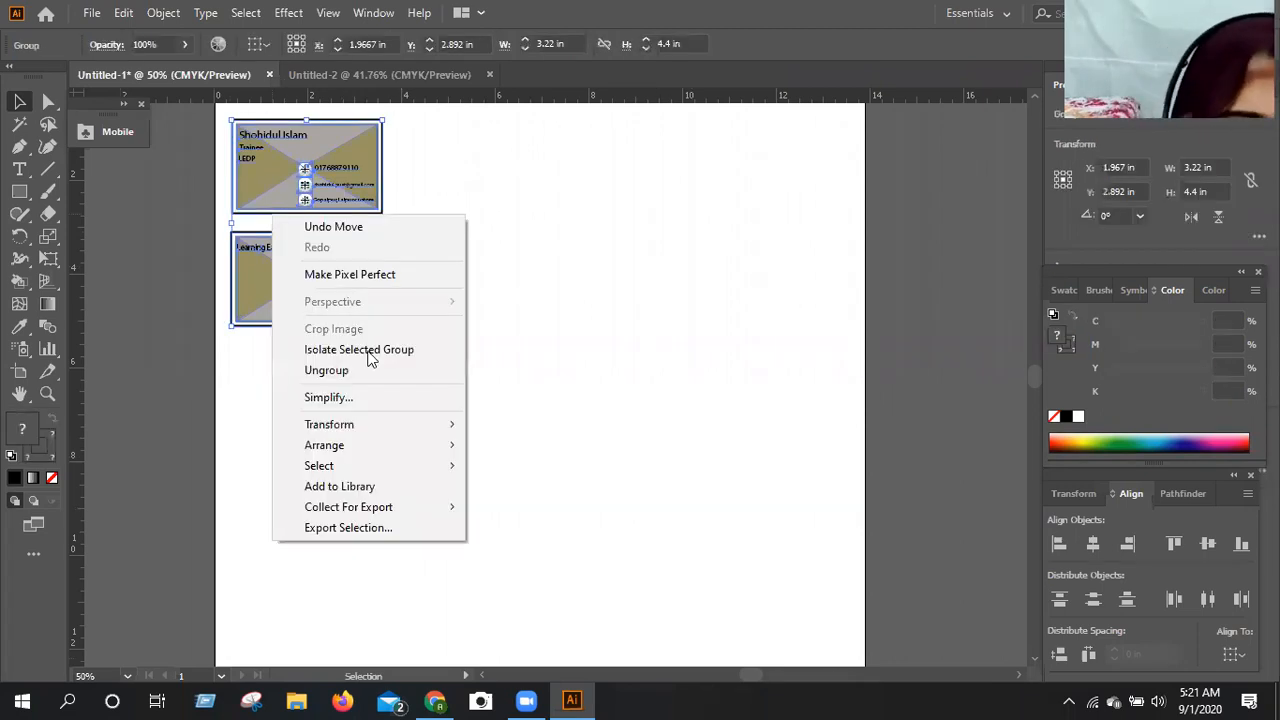
click(478, 386)
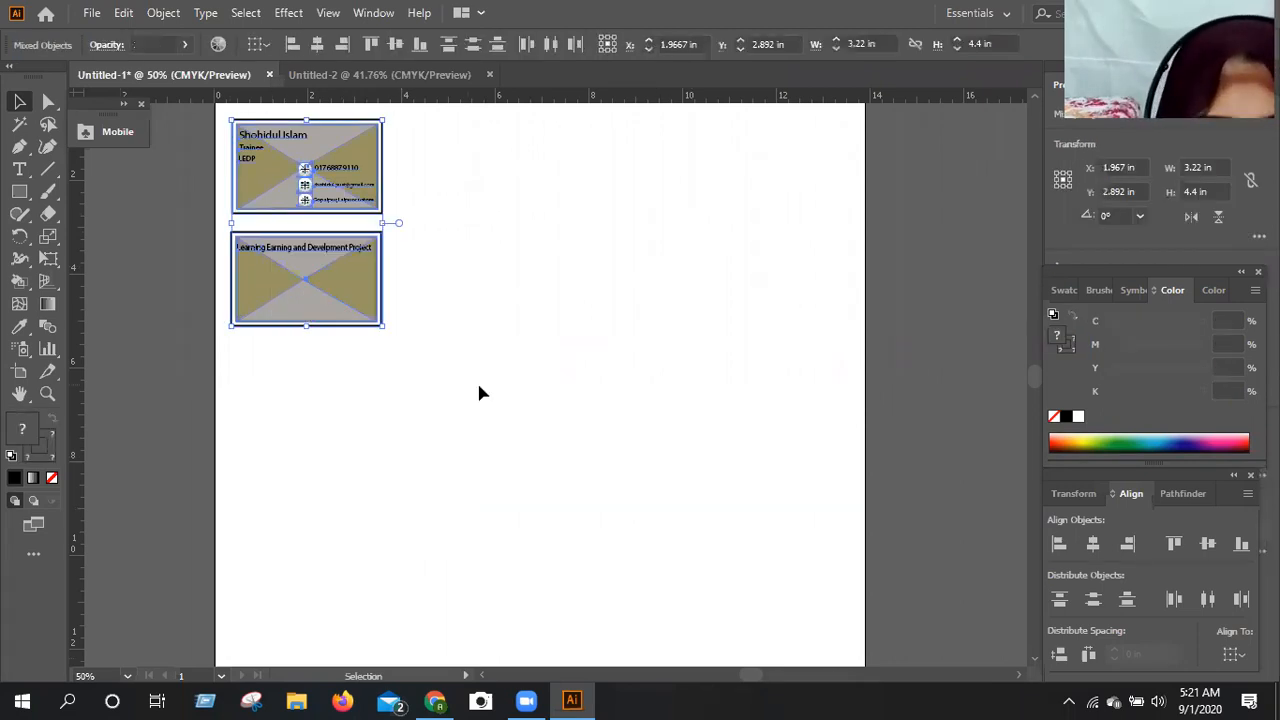
click(385, 268)
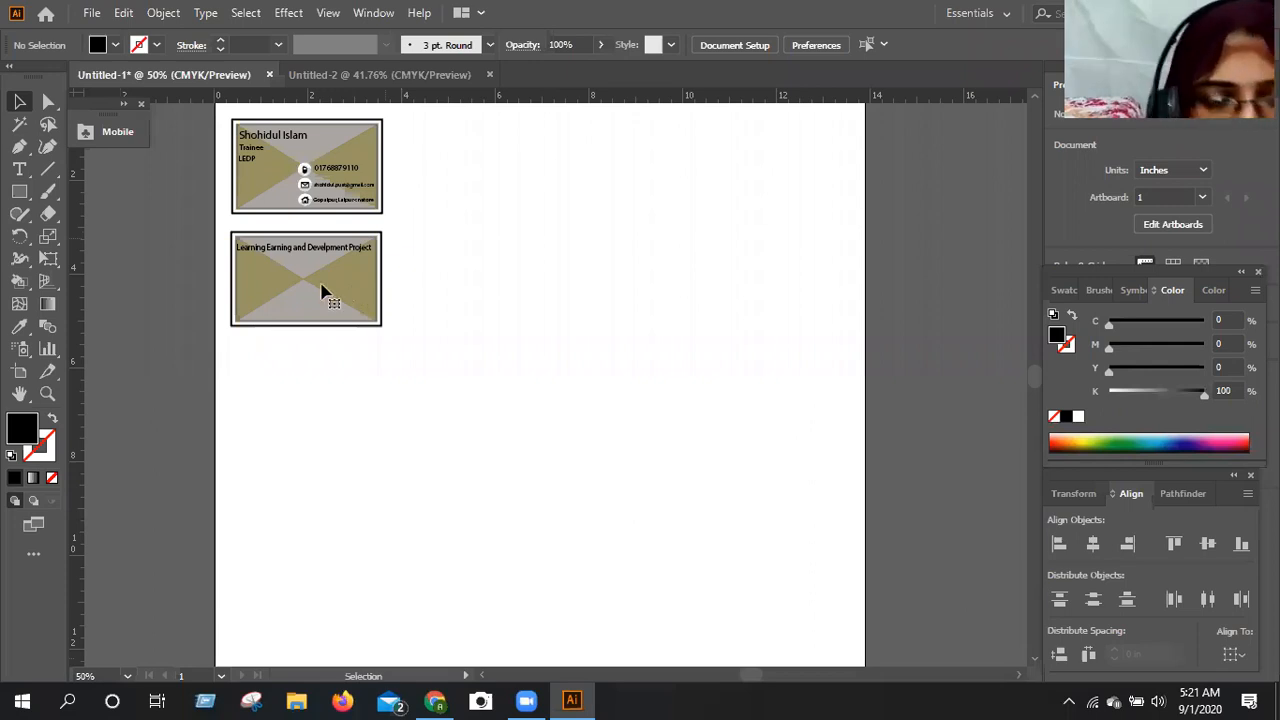
click(230, 240)
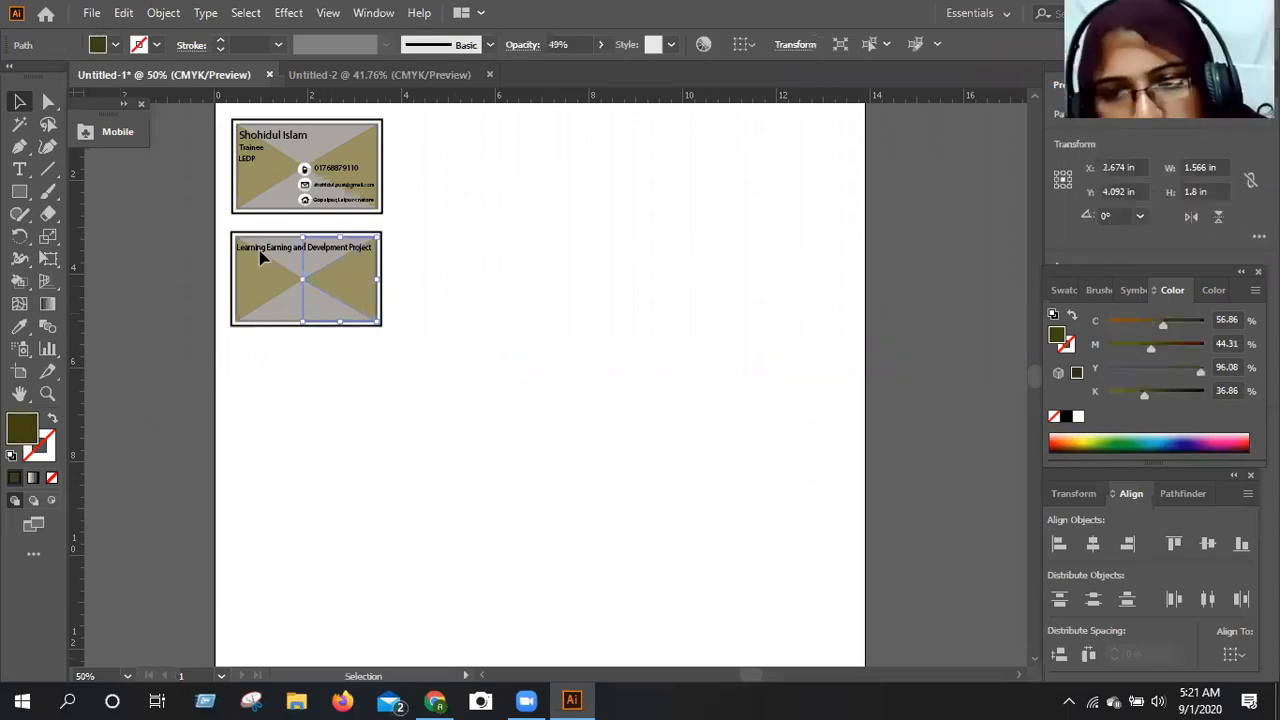
click(387, 355)
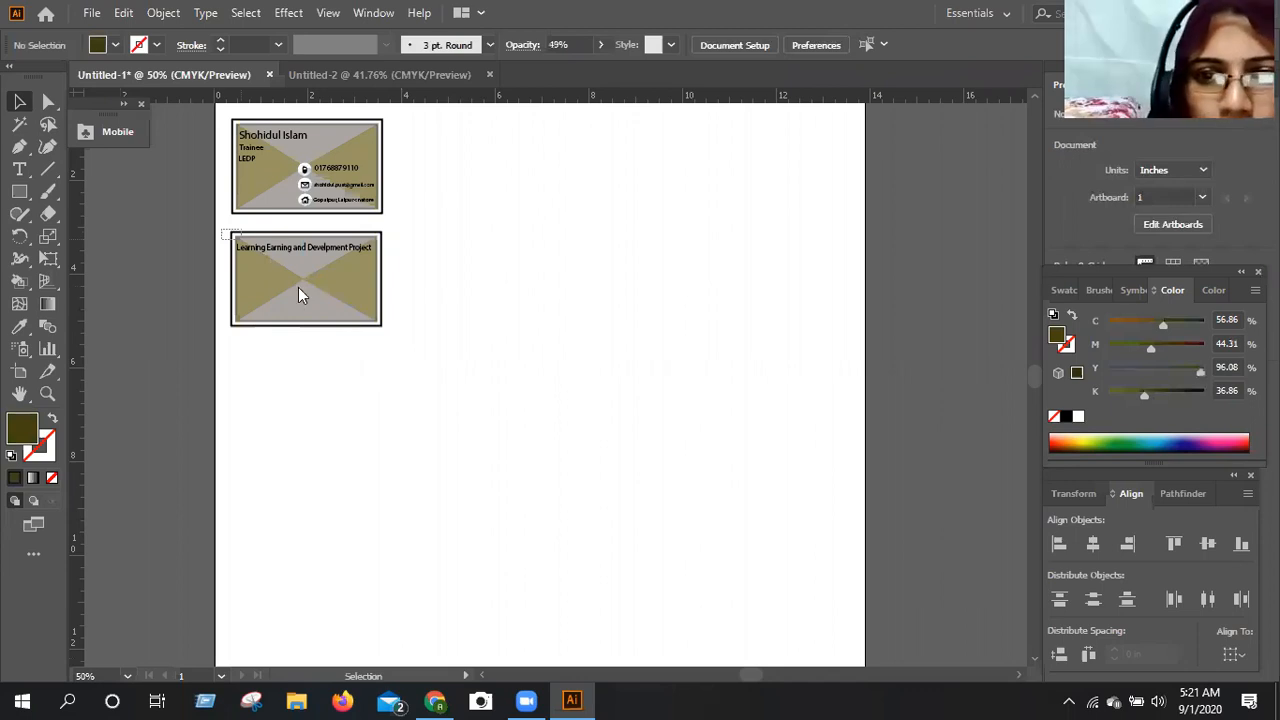
key(ctrl+a)
right_click(505, 290)
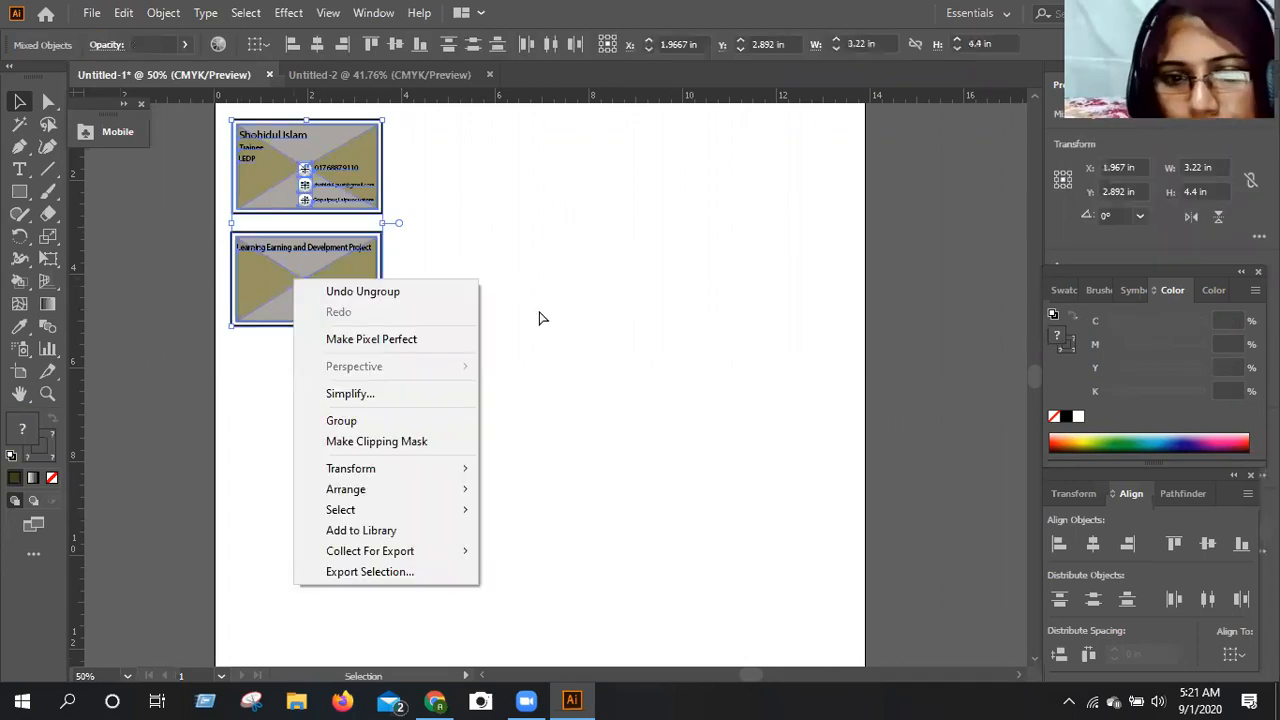
click(538, 318)
Move the contact card to the right of the title card, at about X 6.30 in, Y 3.72 in.
key(ctrl+plus)
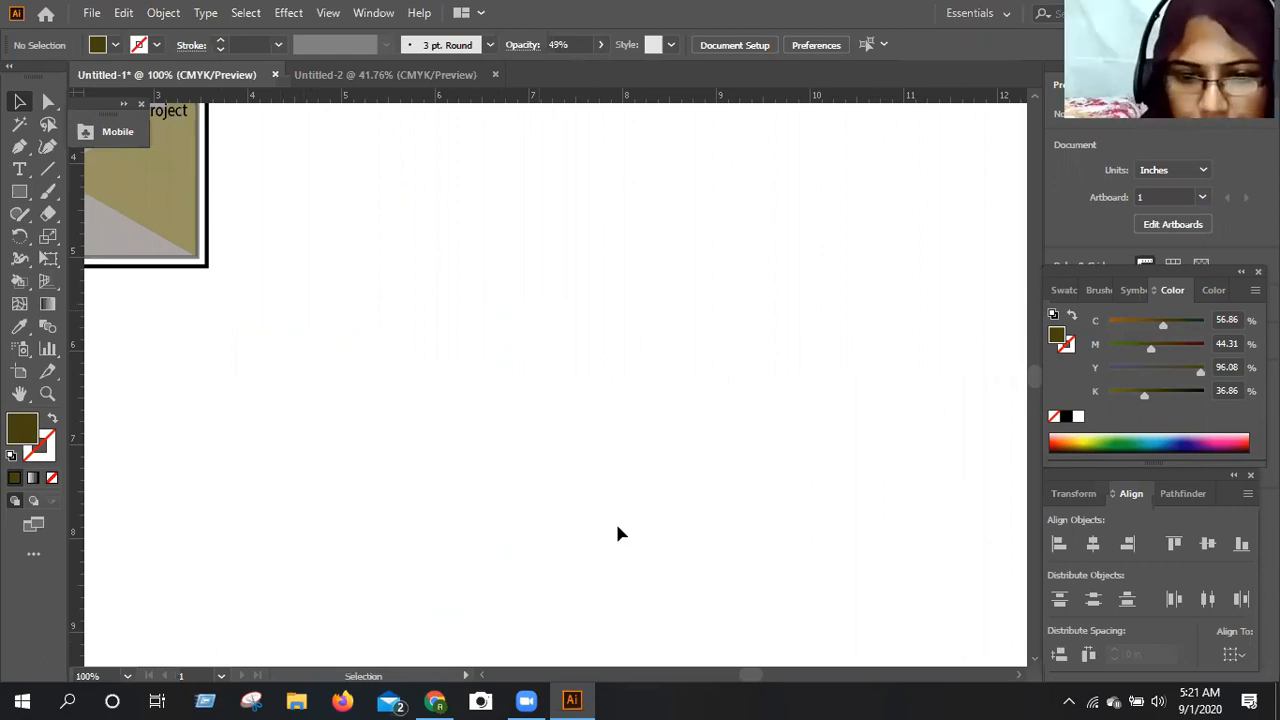
scroll(615, 525, left, 2)
scroll(610, 520, up, 1)
scroll(128, 300, up, 1)
drag(130, 297, 469, 506)
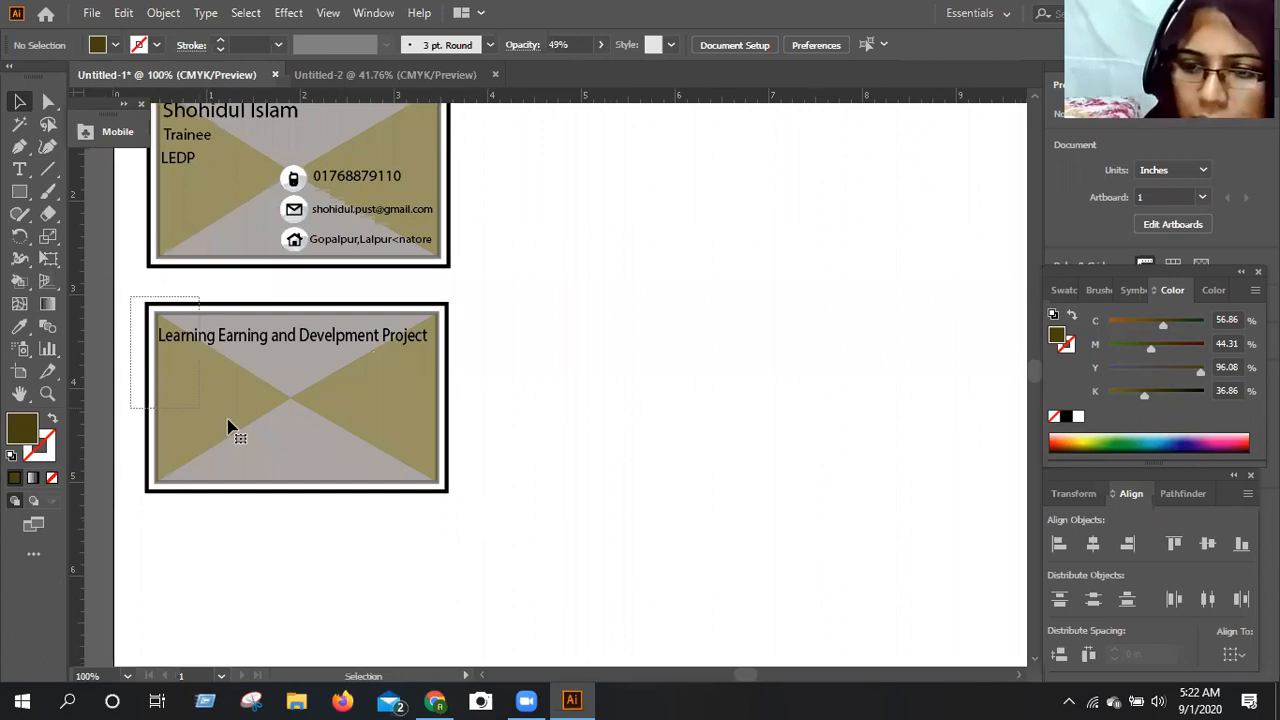
key(ctrl+a)
click(546, 427)
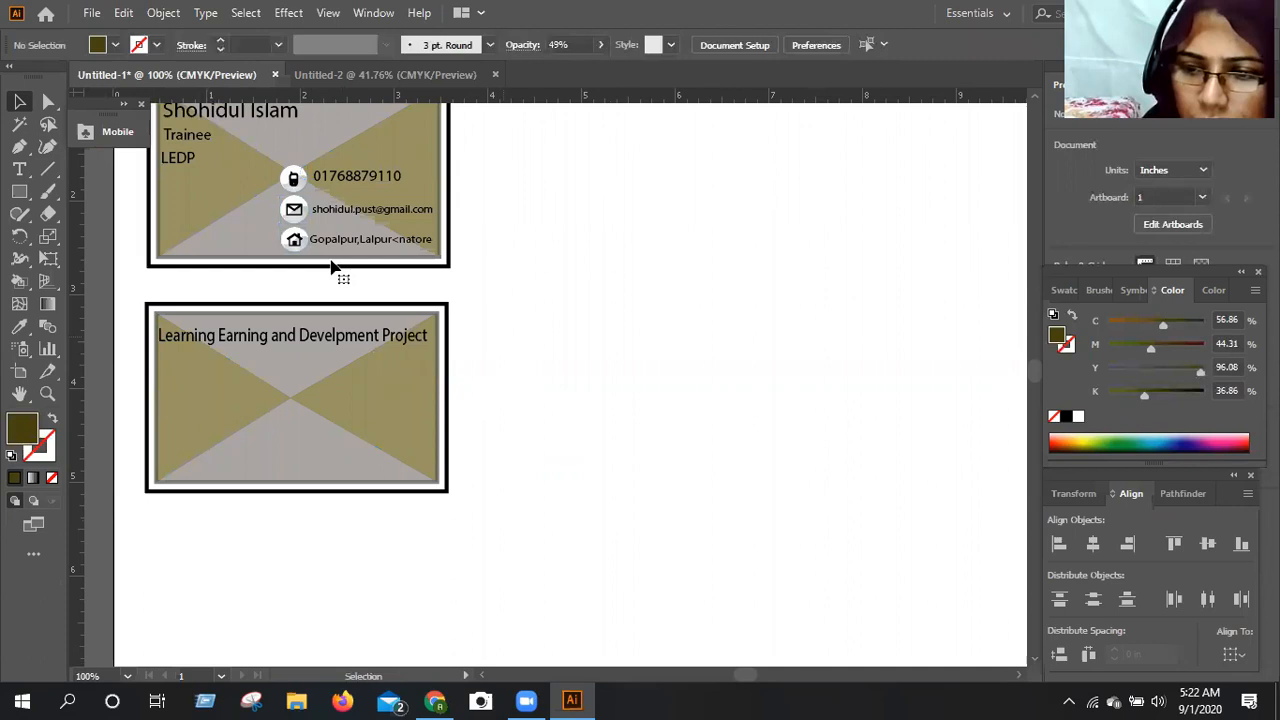
drag(158, 244, 563, 400)
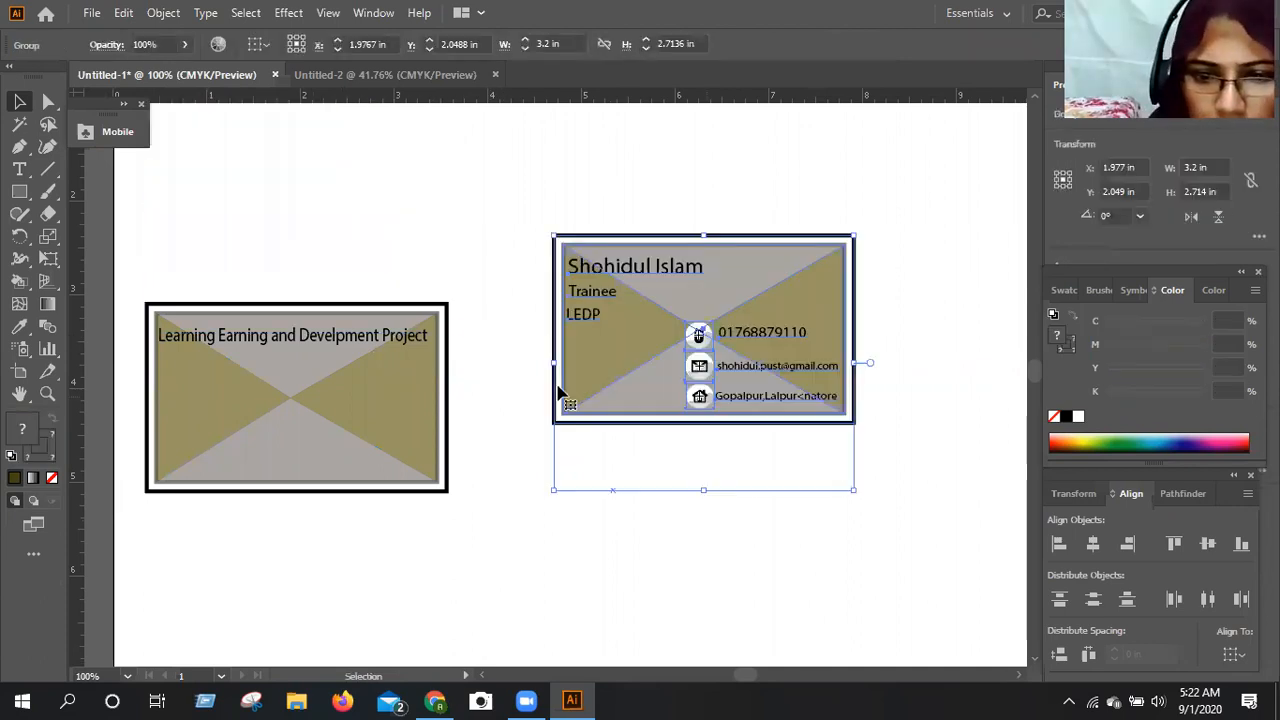
click(807, 550)
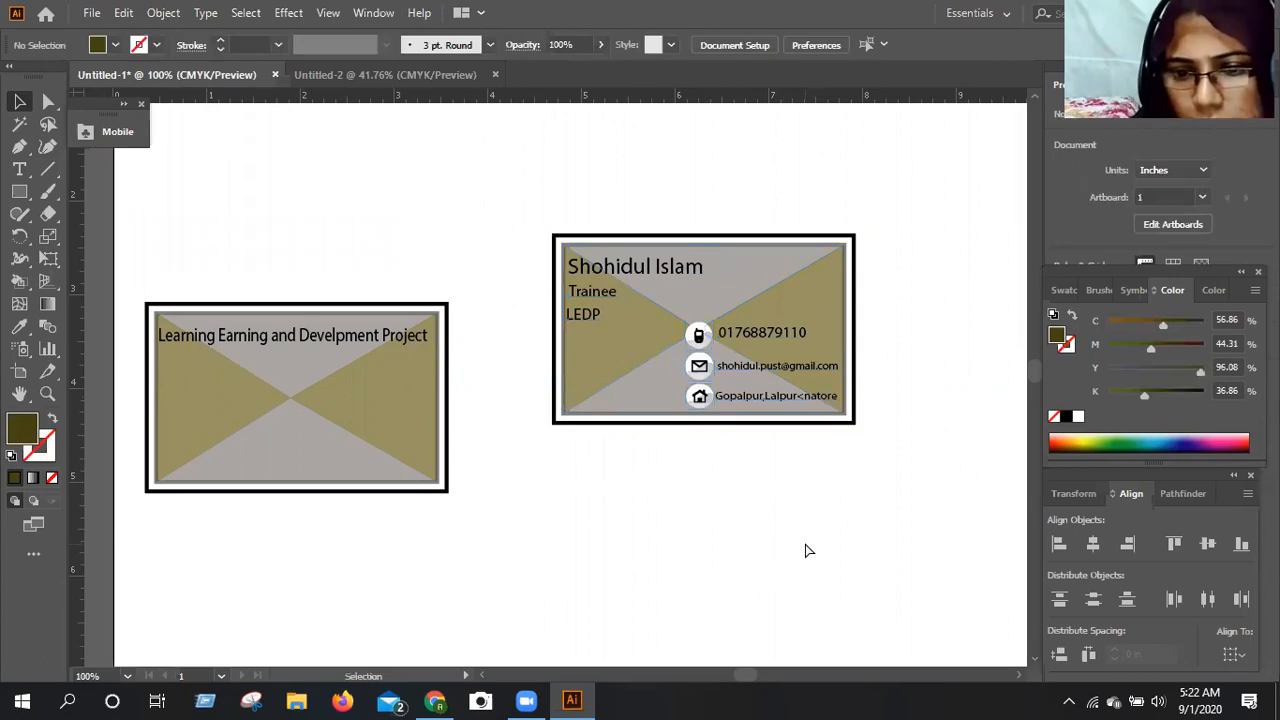
Copy the contact card into the Untitled-2 document, placing it in the upper part of the artboard at about X 434.5 px, Y 242.9 px.
key(ctrl+minus)
key(ctrl+minus)
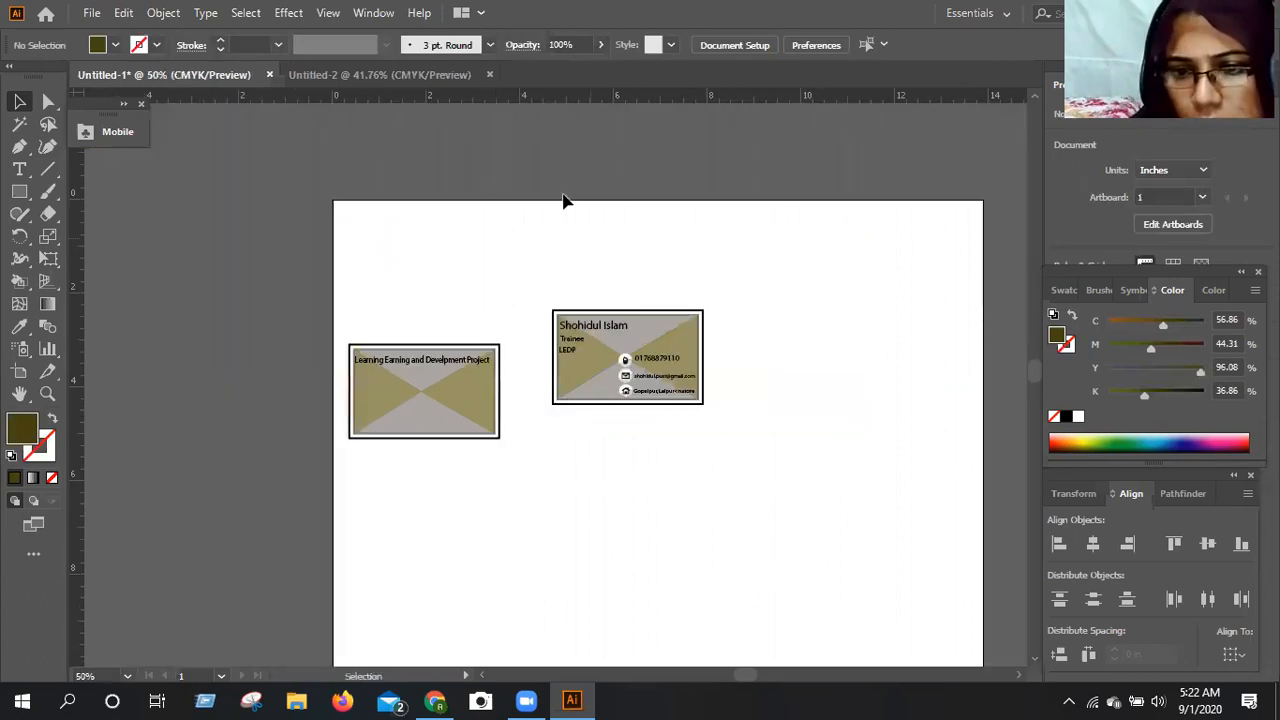
click(399, 79)
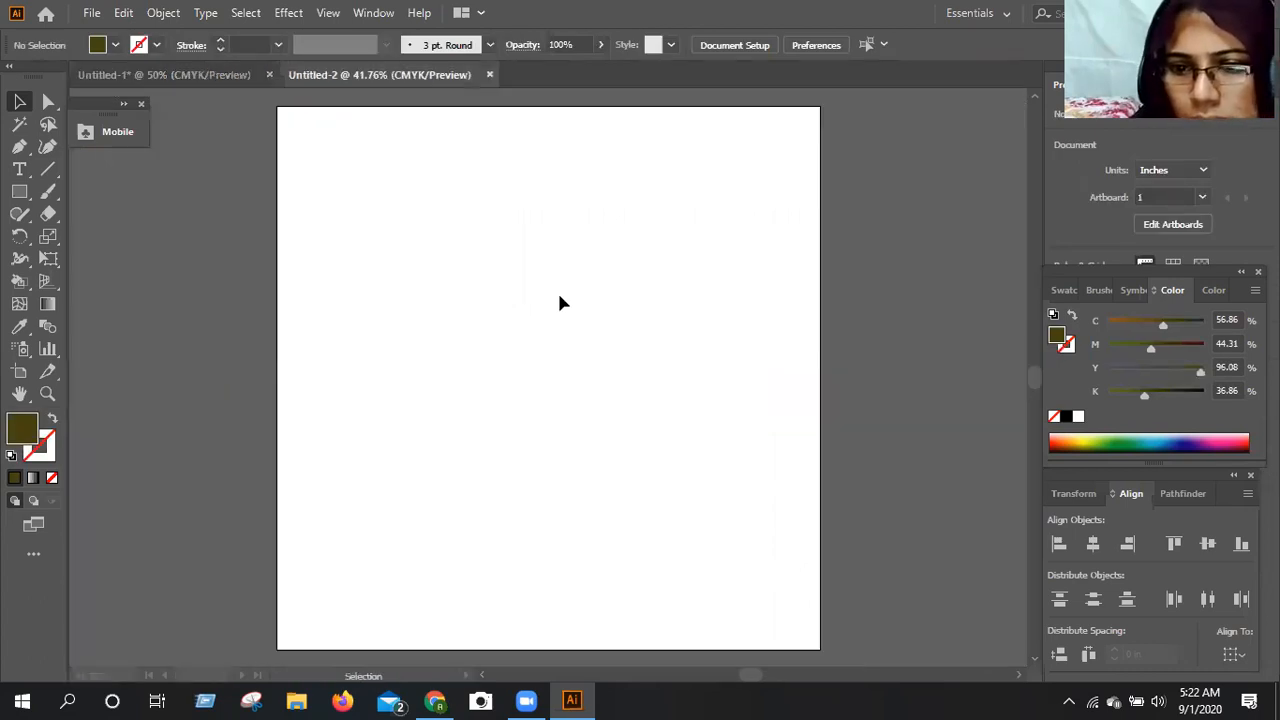
key(ctrl+Tab)
click(610, 345)
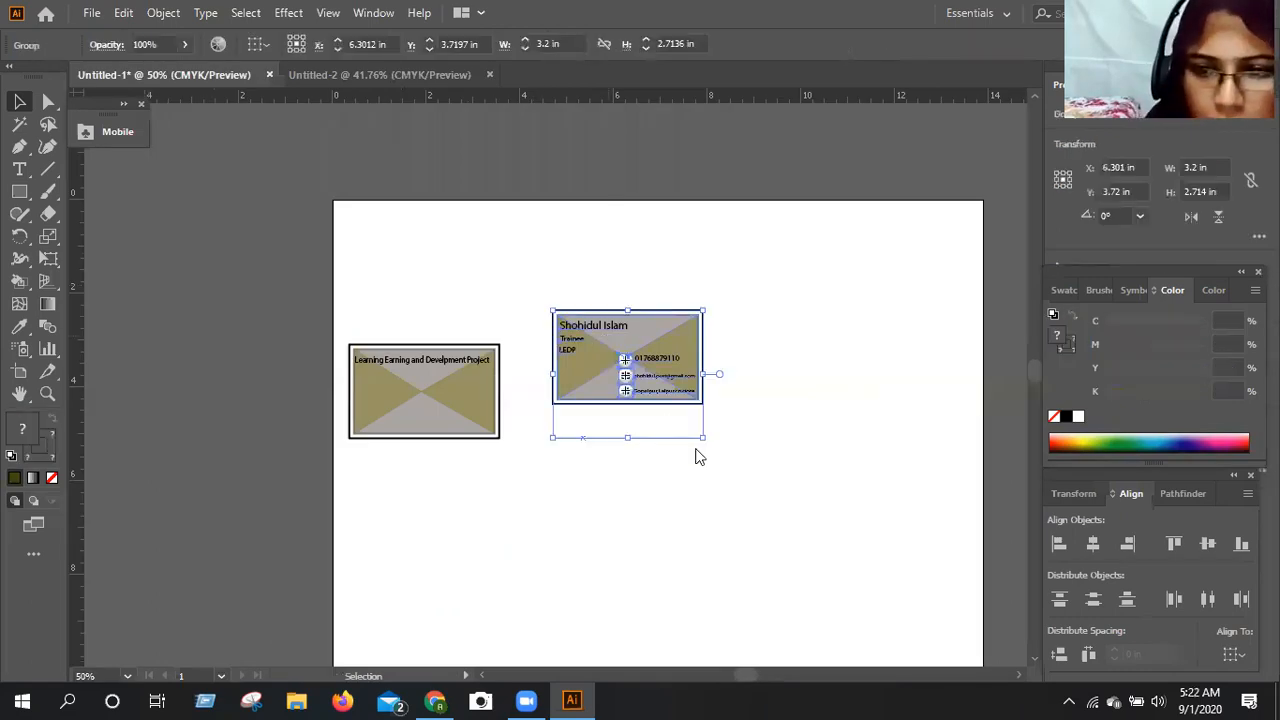
right_click(698, 457)
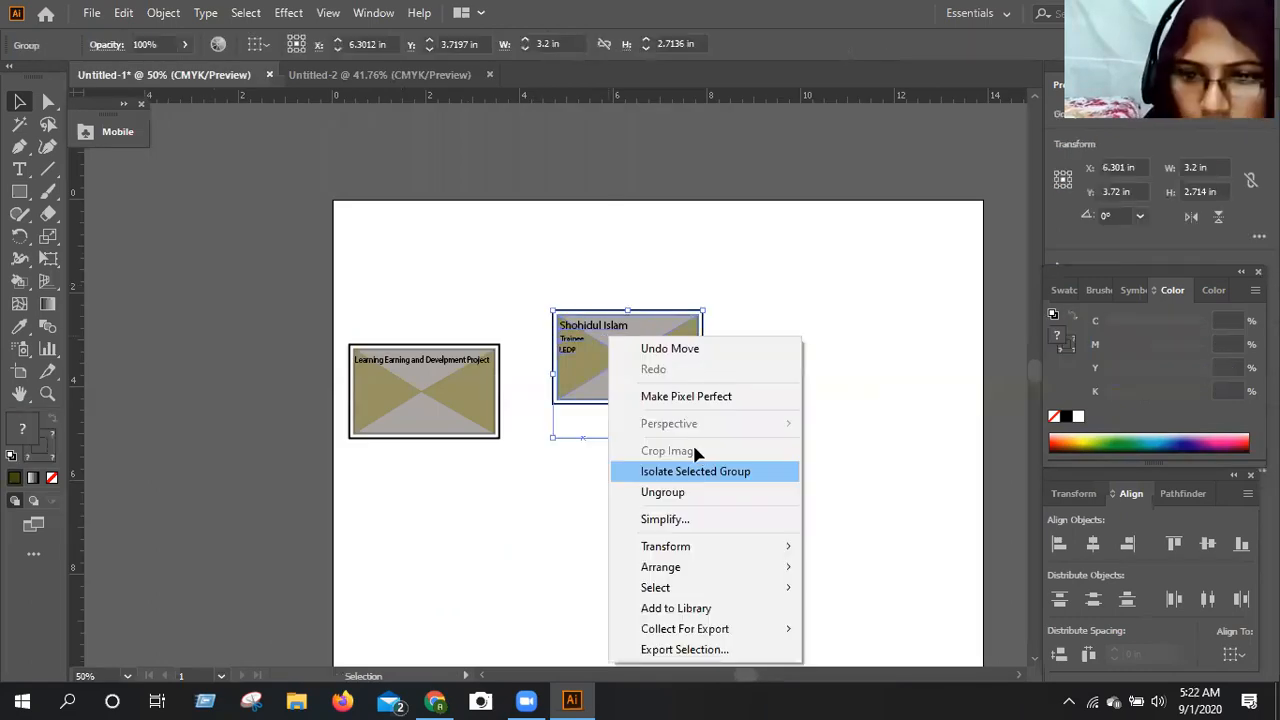
click(646, 349)
drag(647, 344, 619, 374)
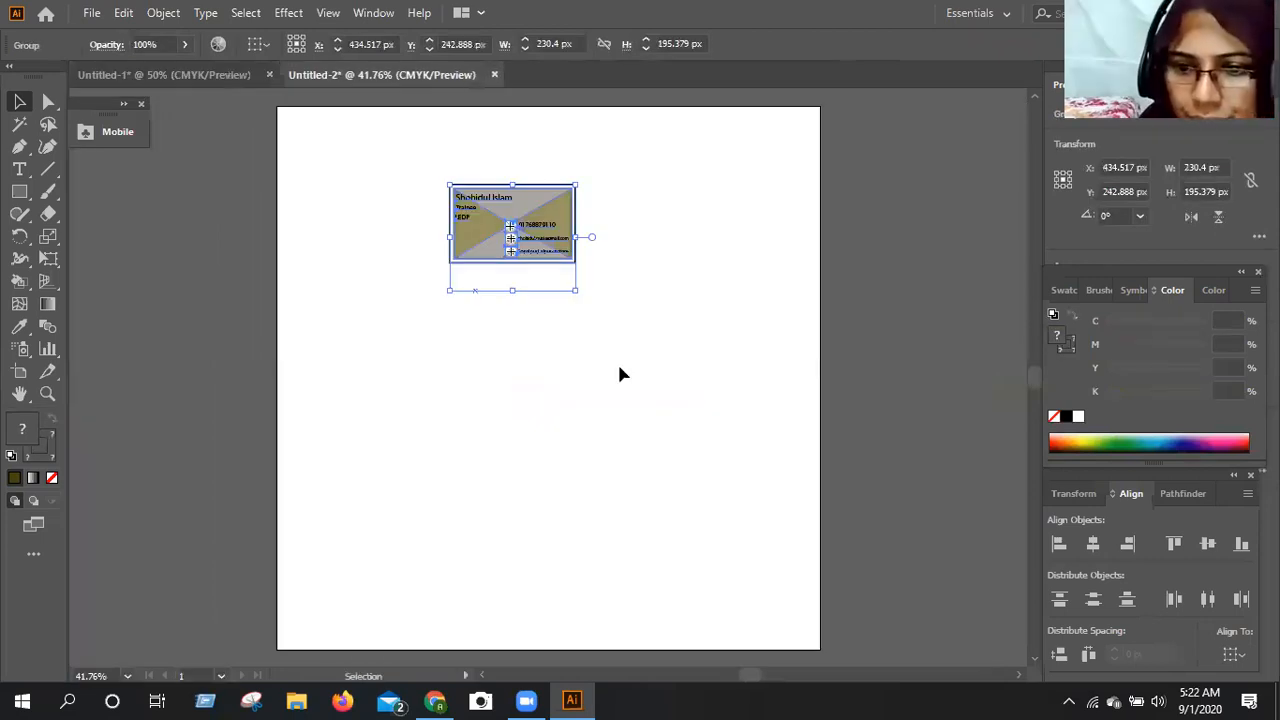
key(k)
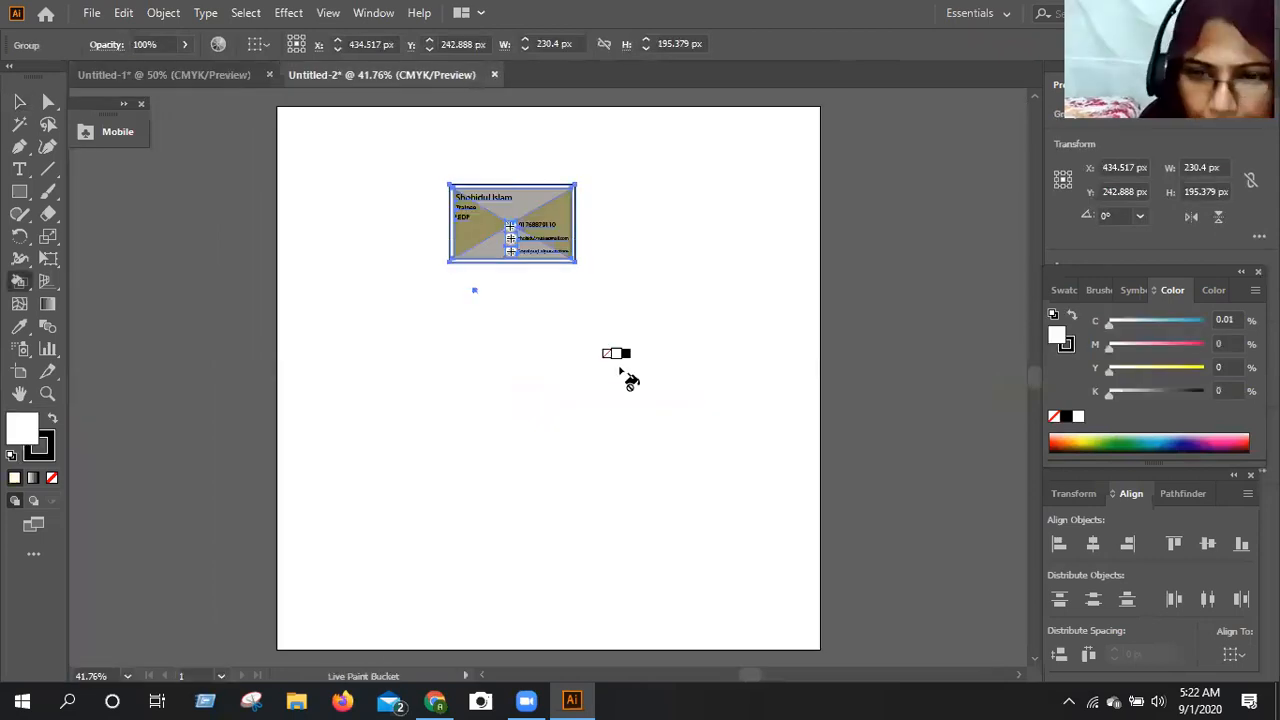
key(ctrl+equal)
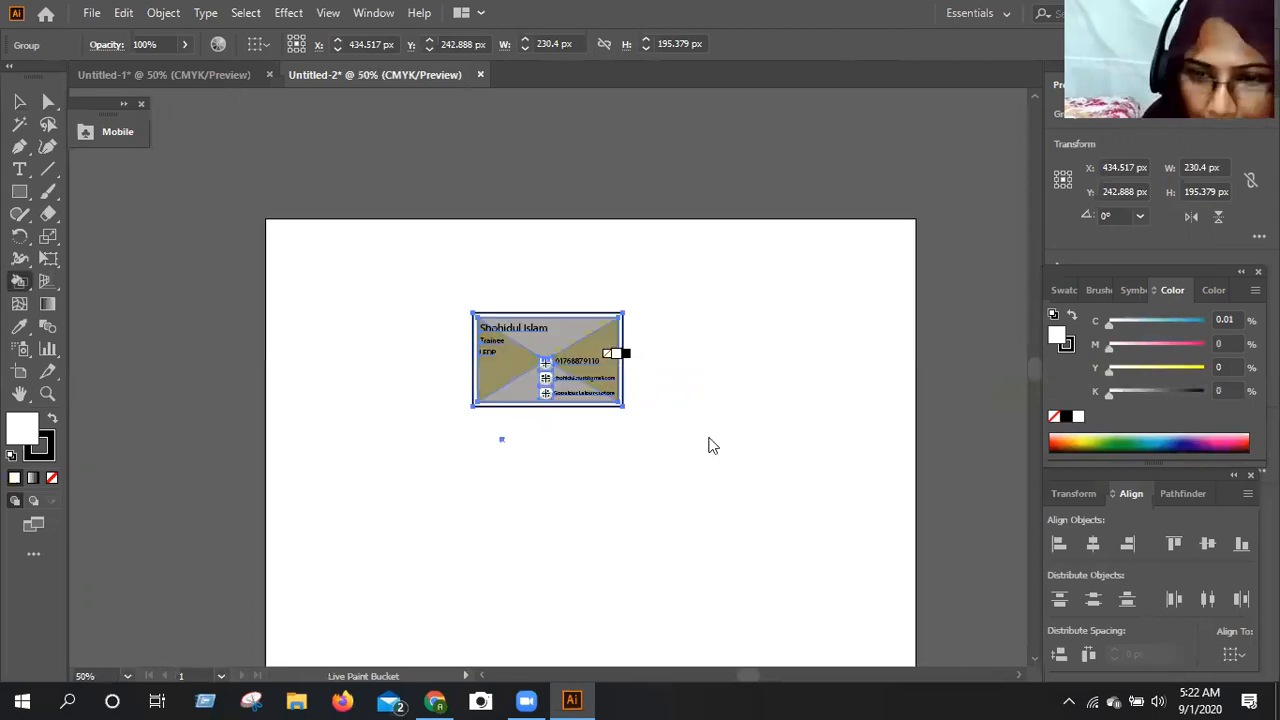
click(626, 400)
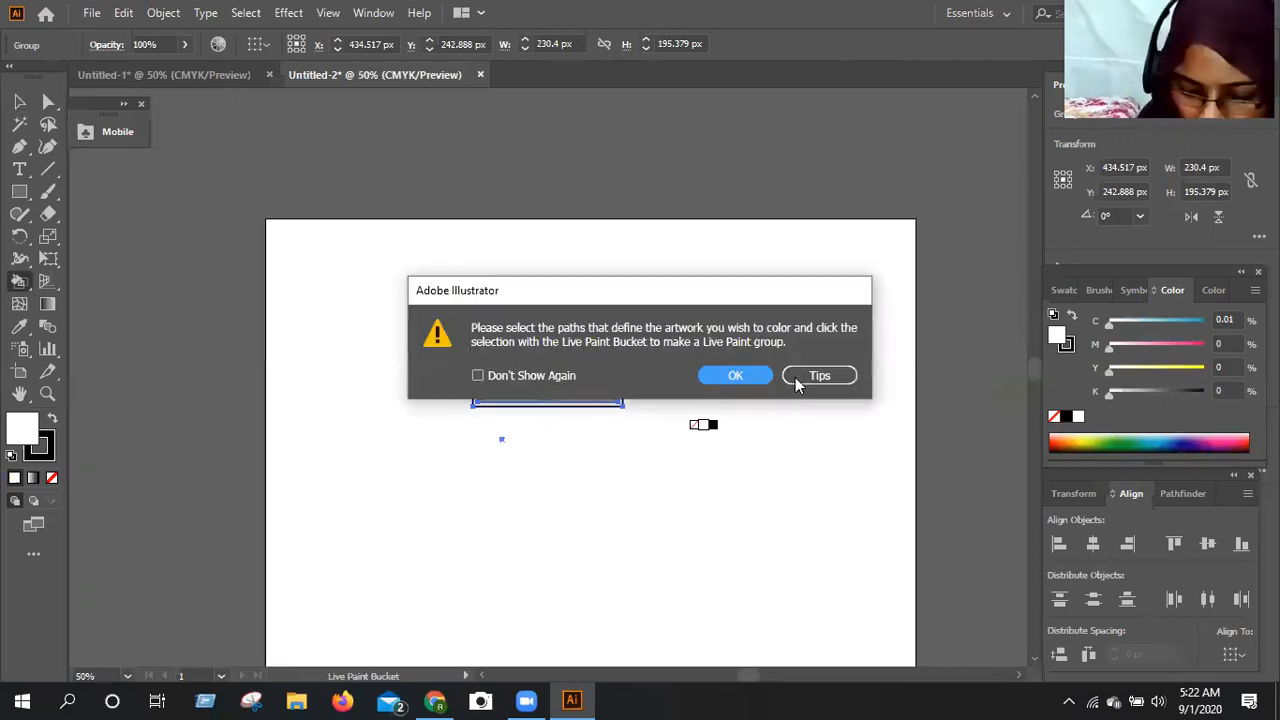
key(Return)
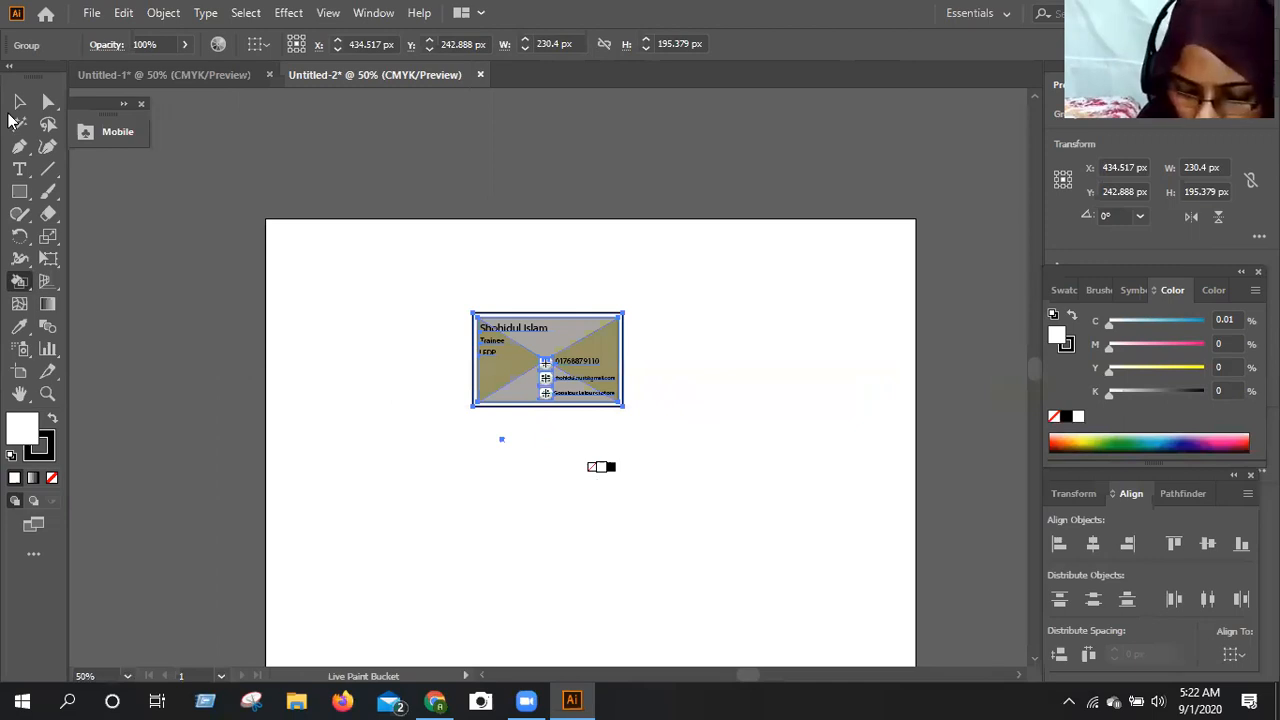
click(19, 102)
click(265, 345)
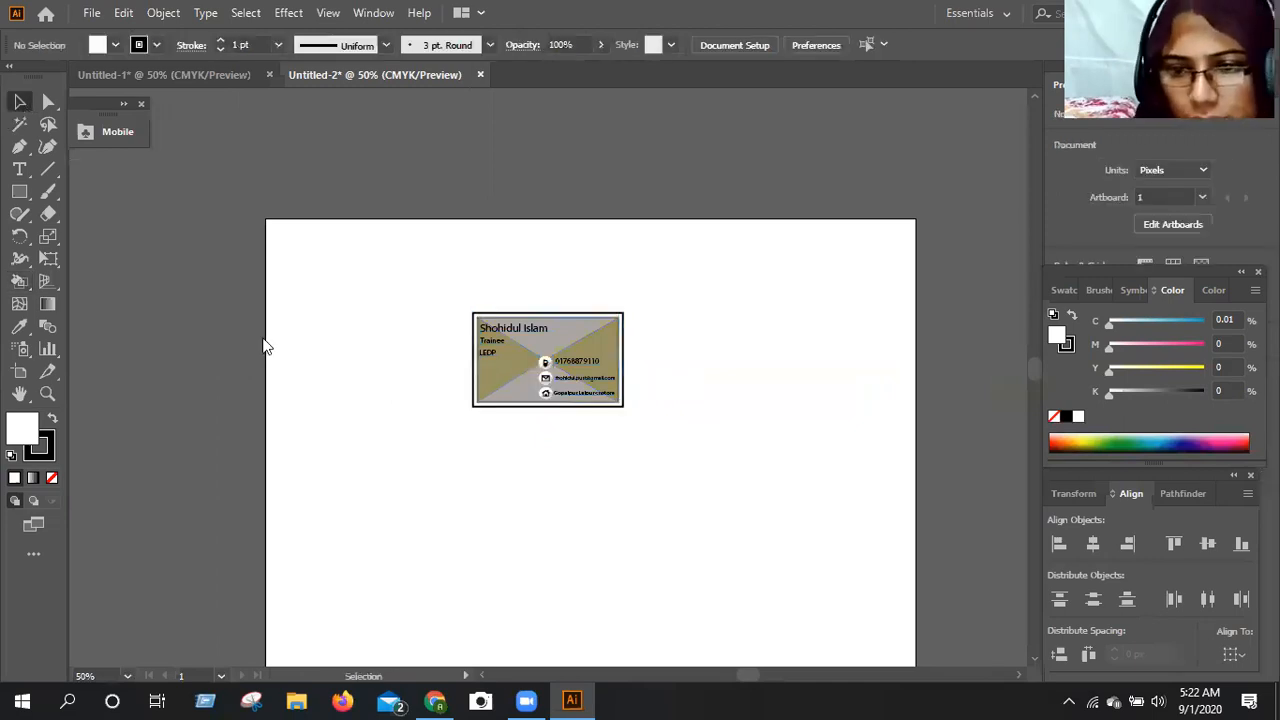
Return to the Untitled-1 document and ungroup the contact card.
click(192, 77)
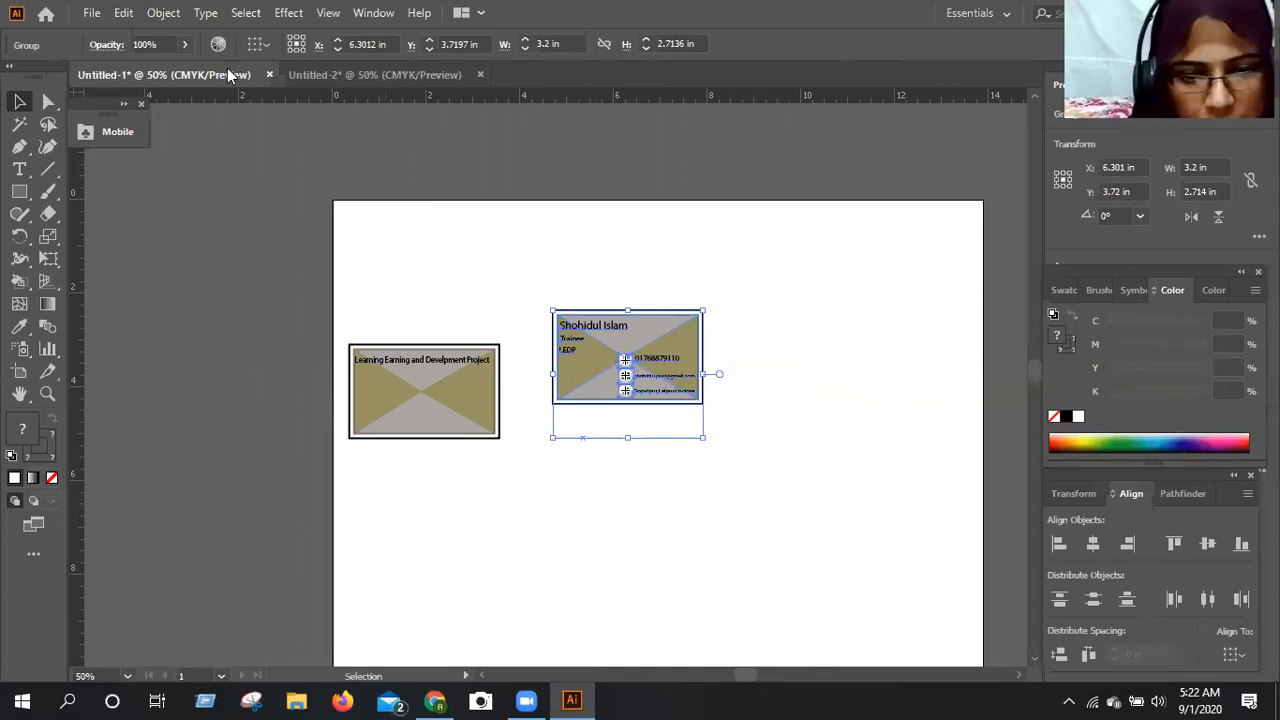
click(524, 272)
scroll(524, 272, down, 1)
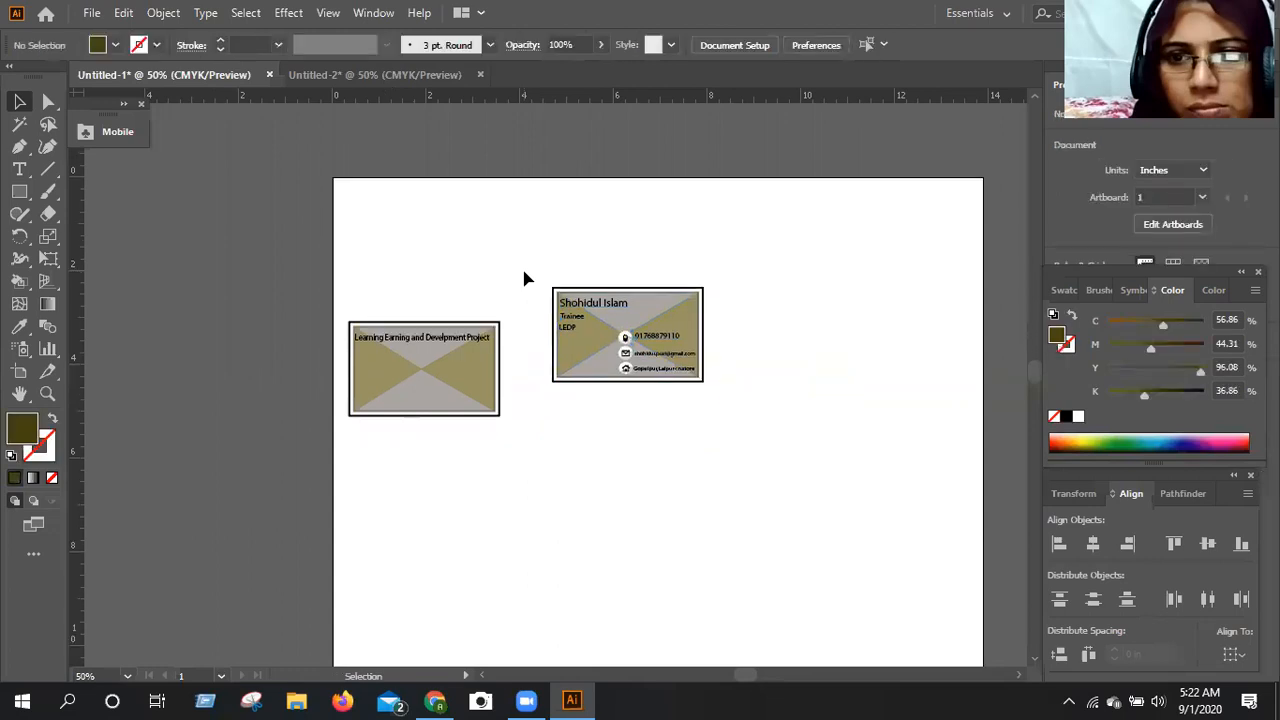
scroll(527, 278, down, 1)
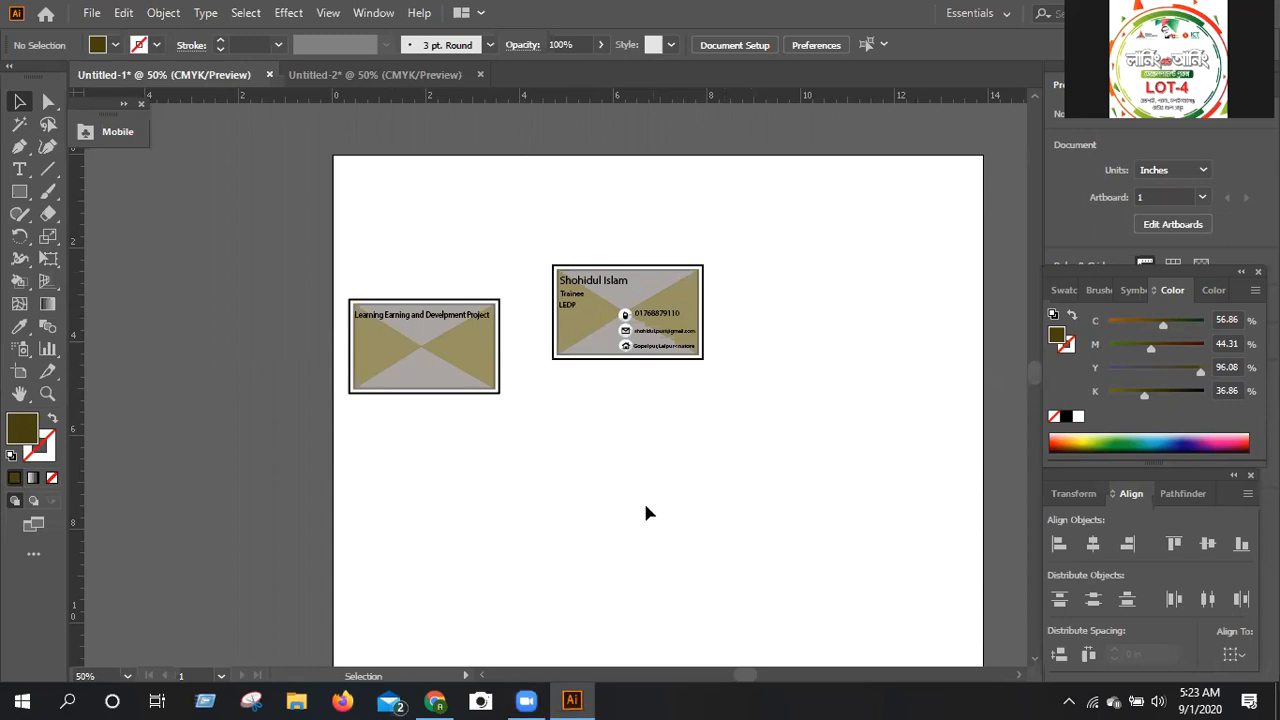
key(ctrl+plus)
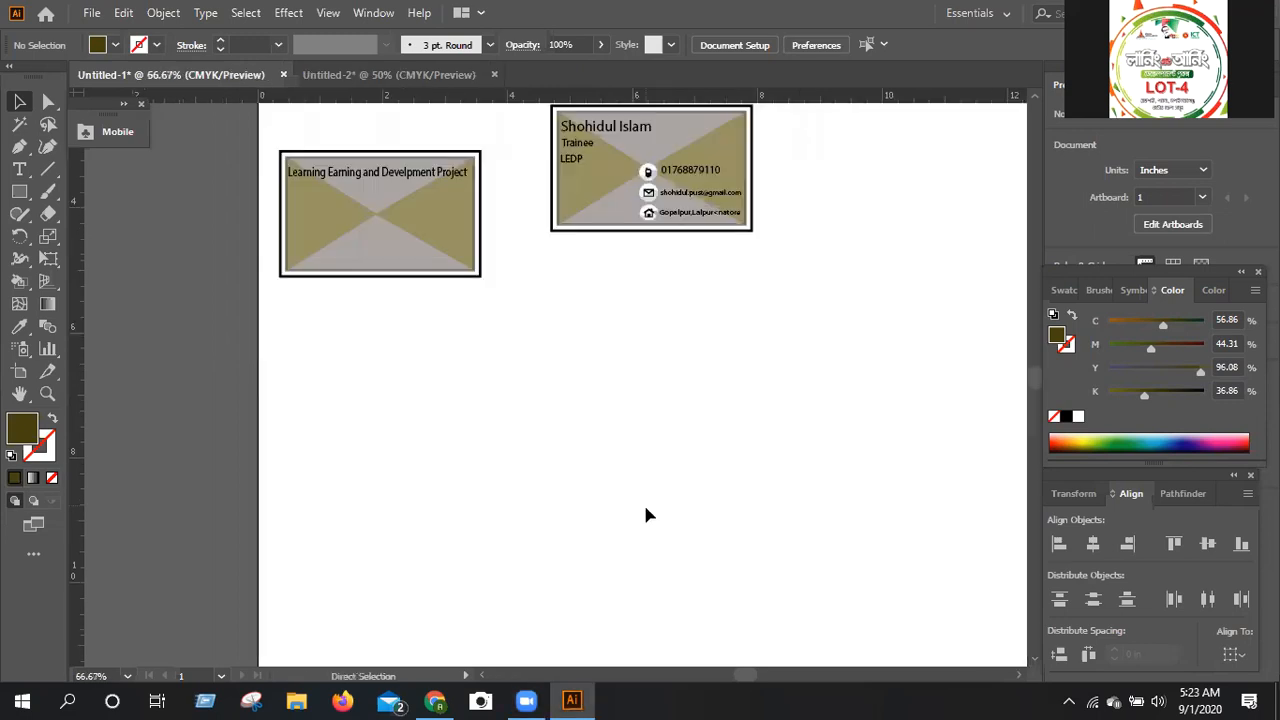
key(ctrl+plus)
scroll(645, 515, up, 4)
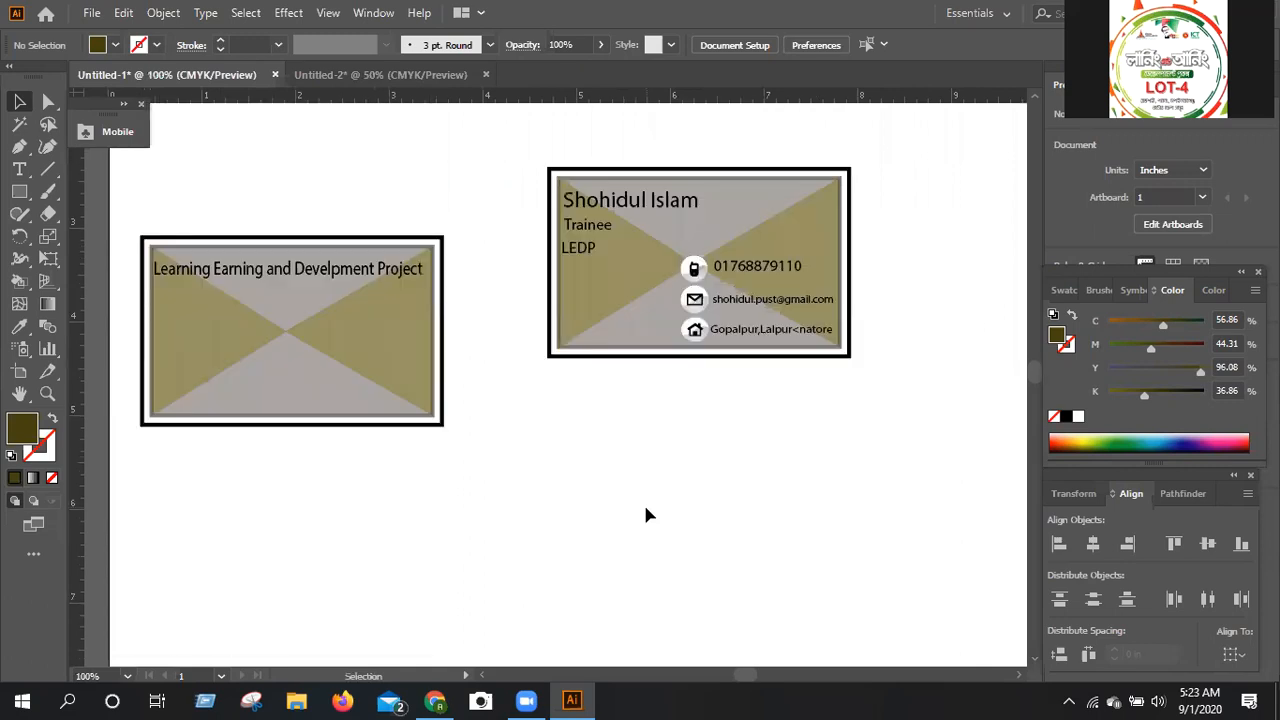
scroll(645, 508, up, 1)
drag(484, 149, 857, 459)
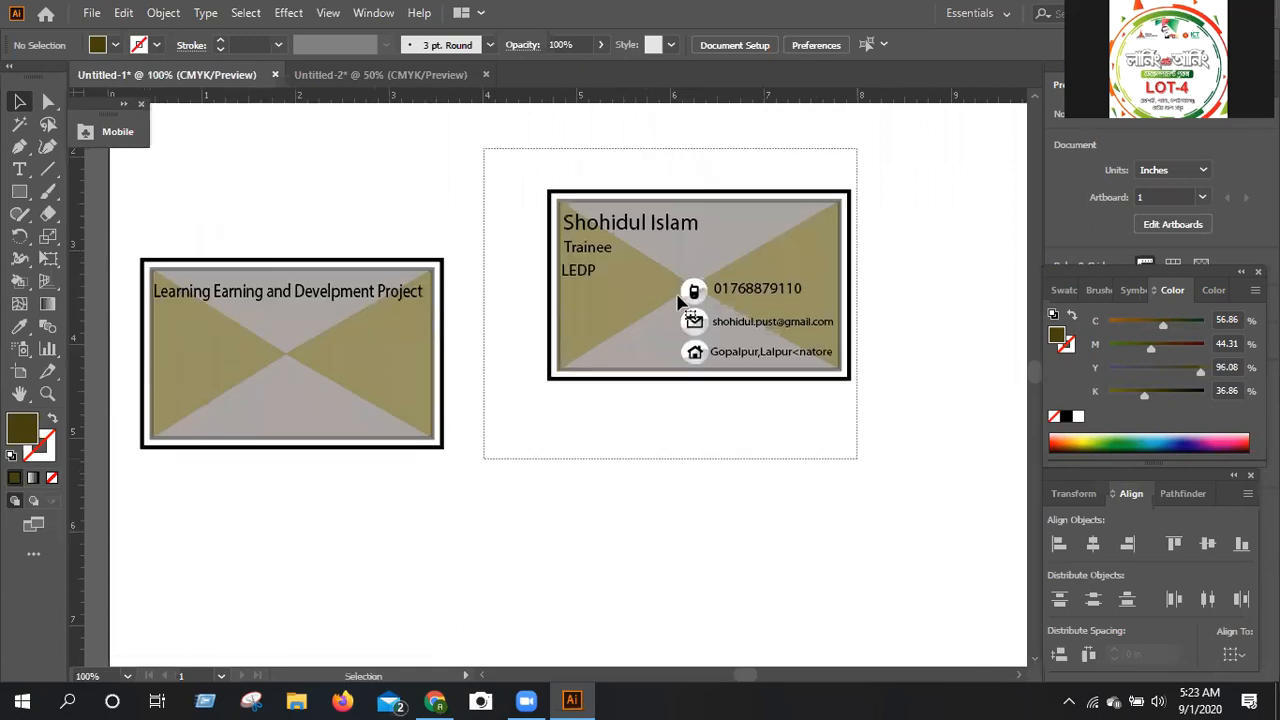
right_click(770, 447)
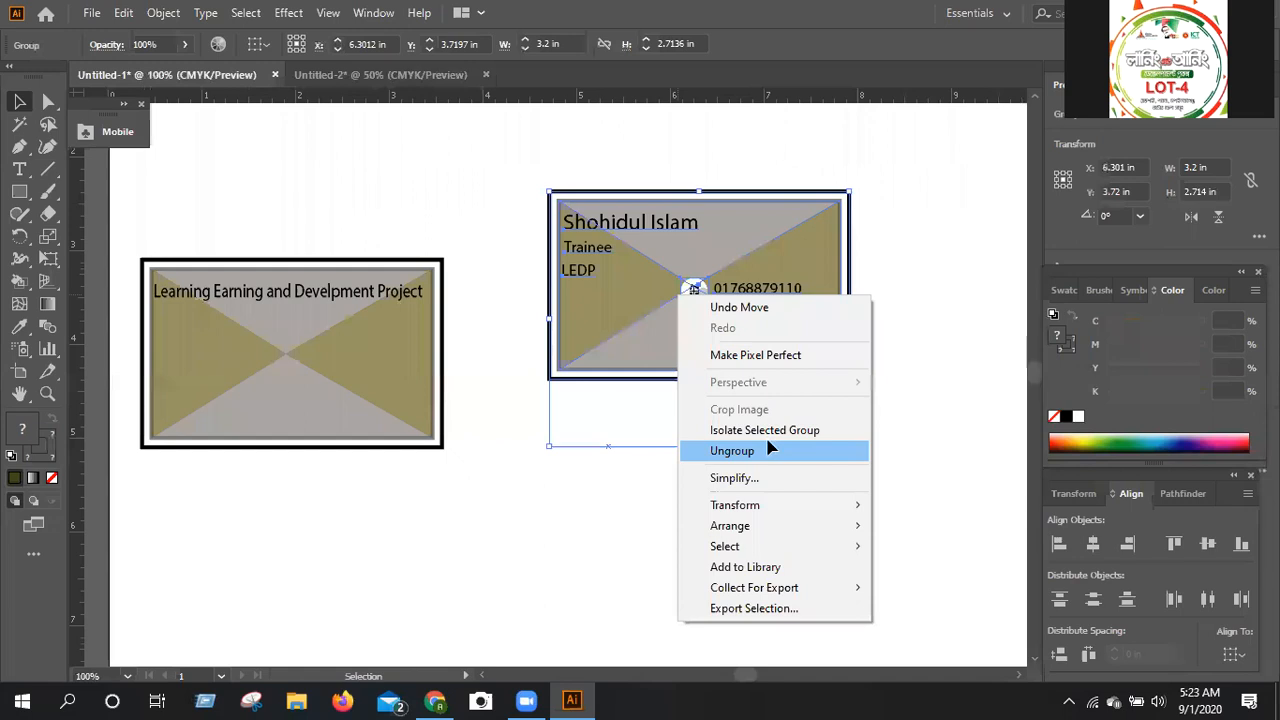
click(797, 499)
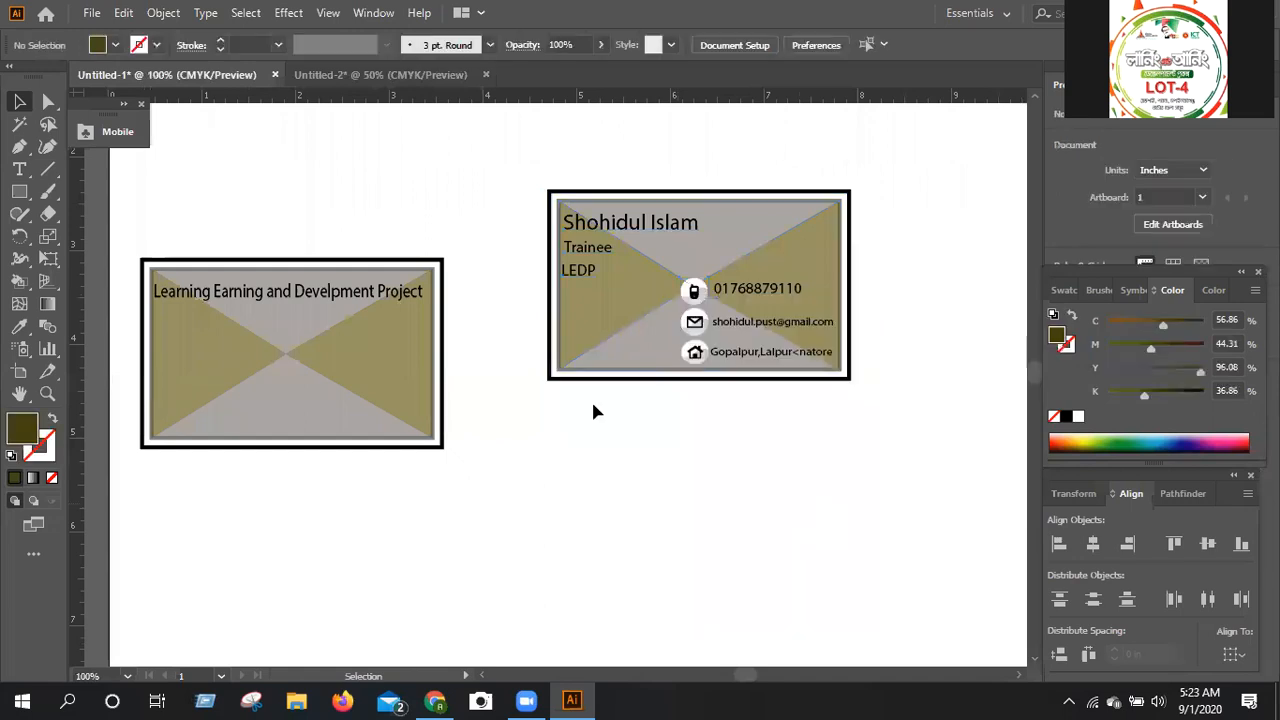
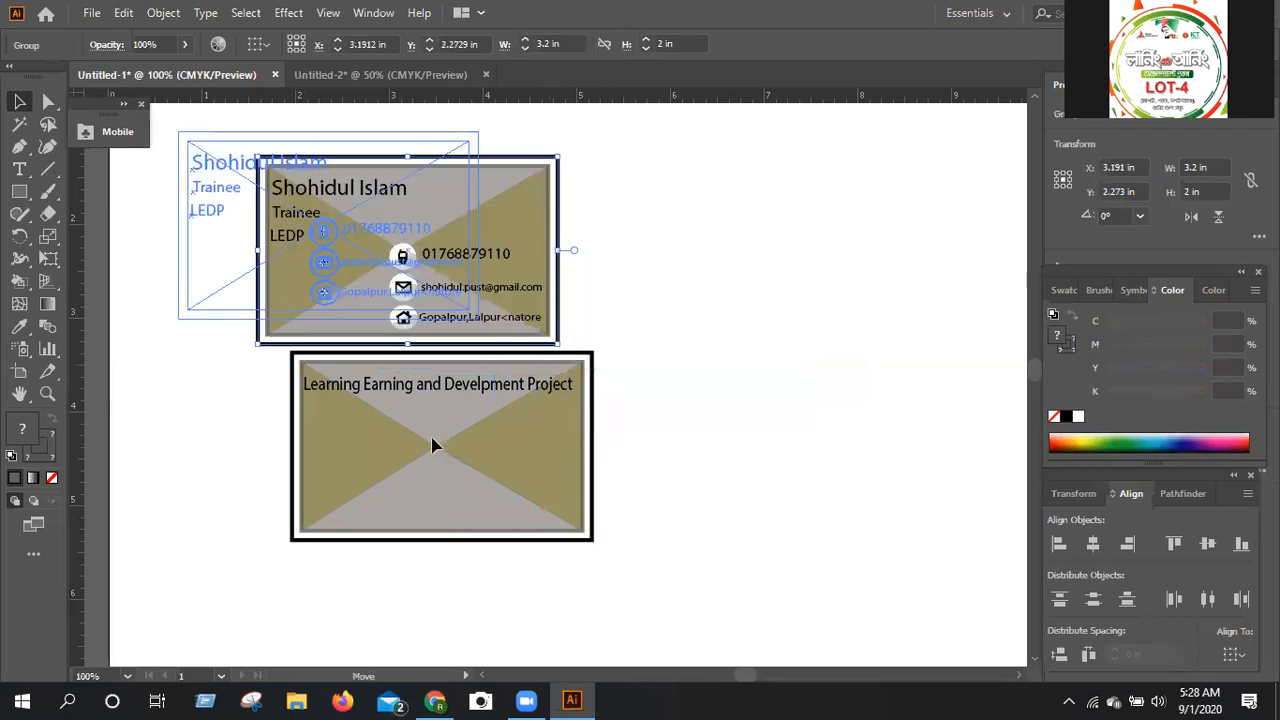
Move the Learning Earning title card up and left so it sits directly beneath the contact card.
drag(432, 438, 291, 420)
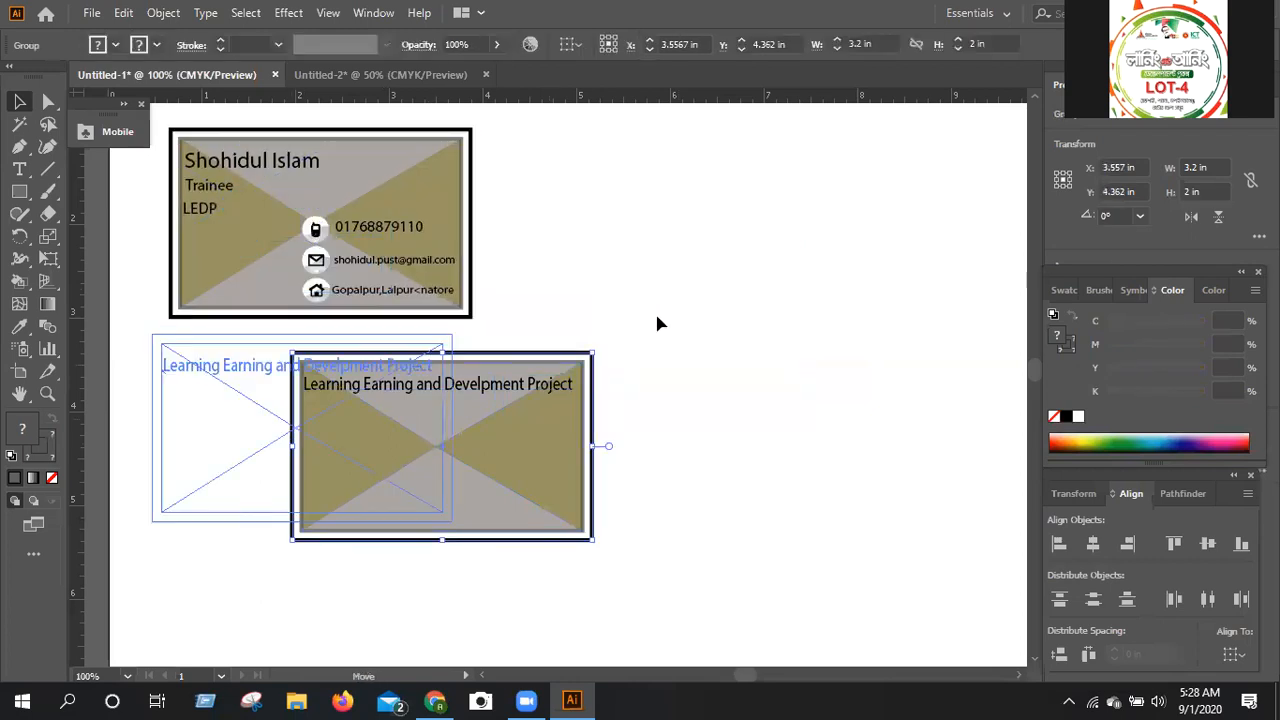
click(657, 324)
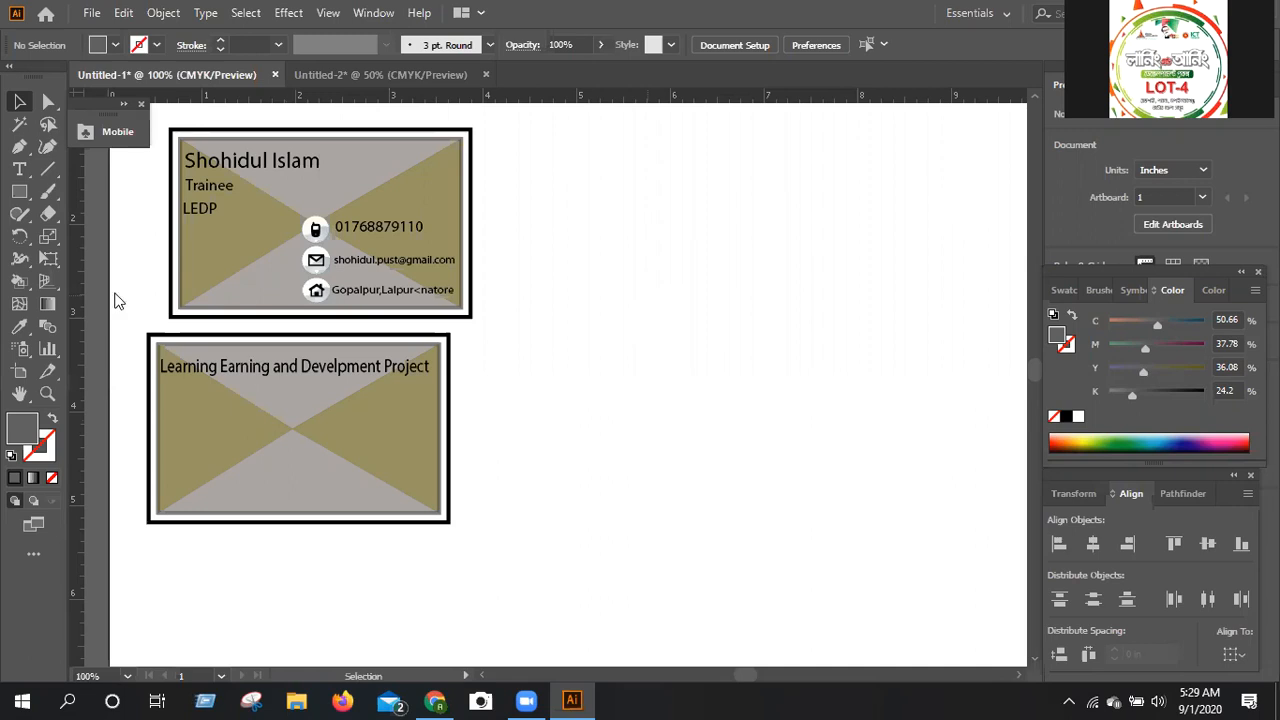
Start an empty text object in the blank area right of the cards and set its font to EthnocentricRg-Regular.
click(18, 171)
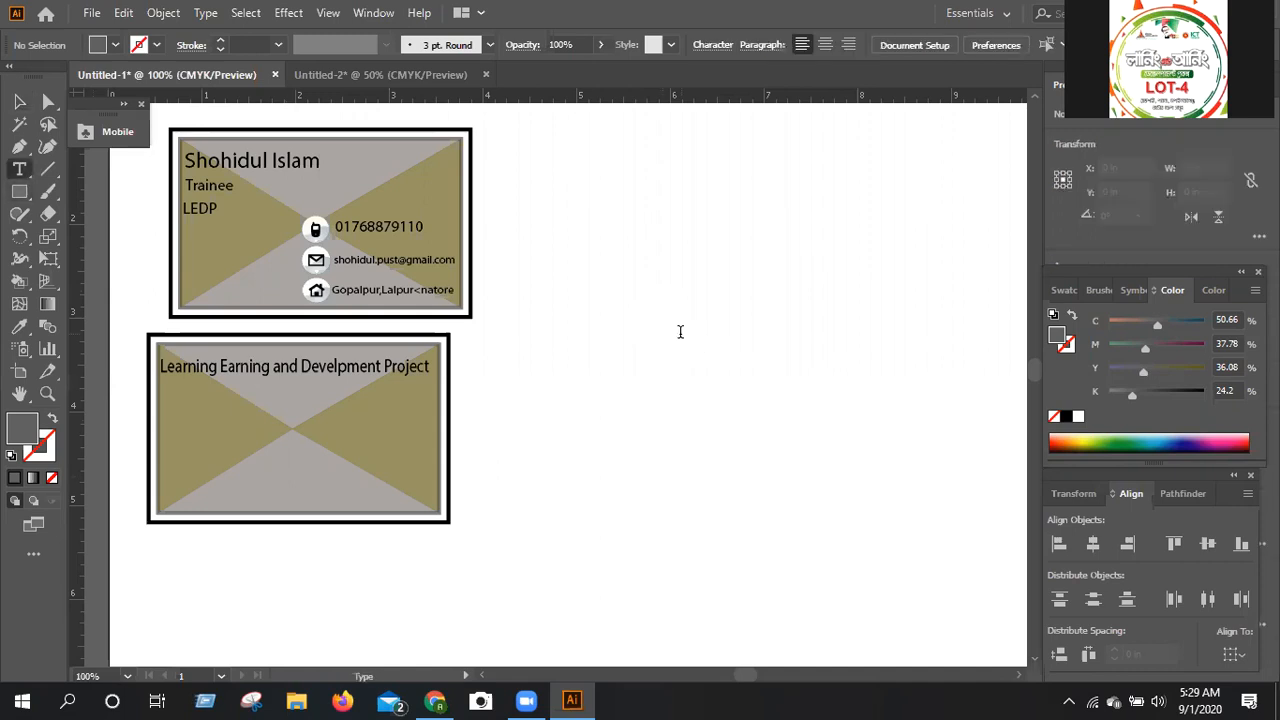
click(680, 332)
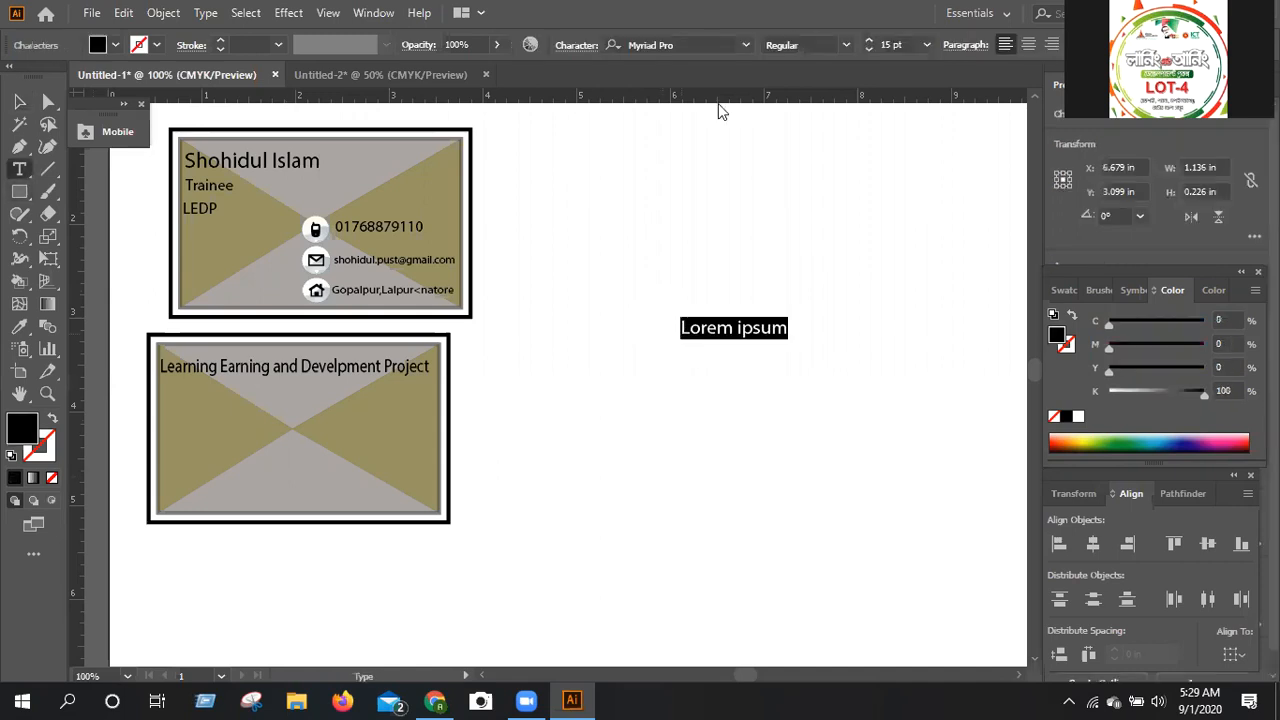
key(BackSpace)
click(732, 45)
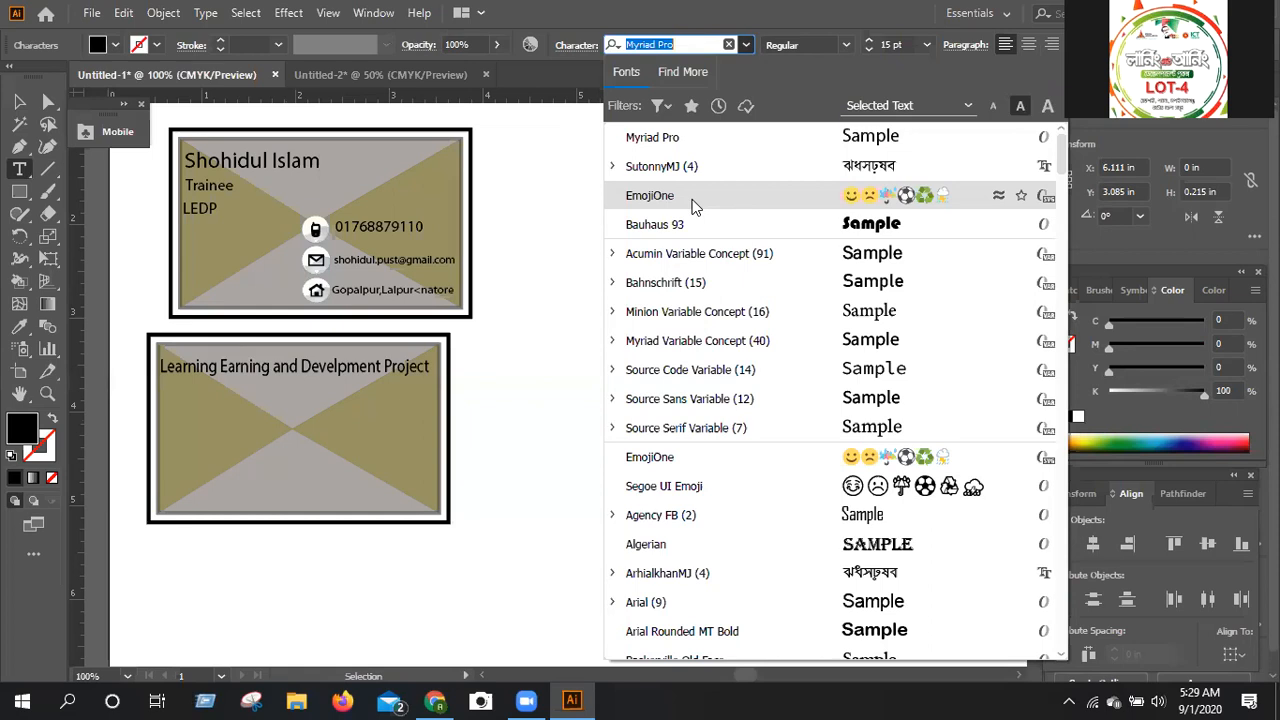
scroll(731, 280, down, 3)
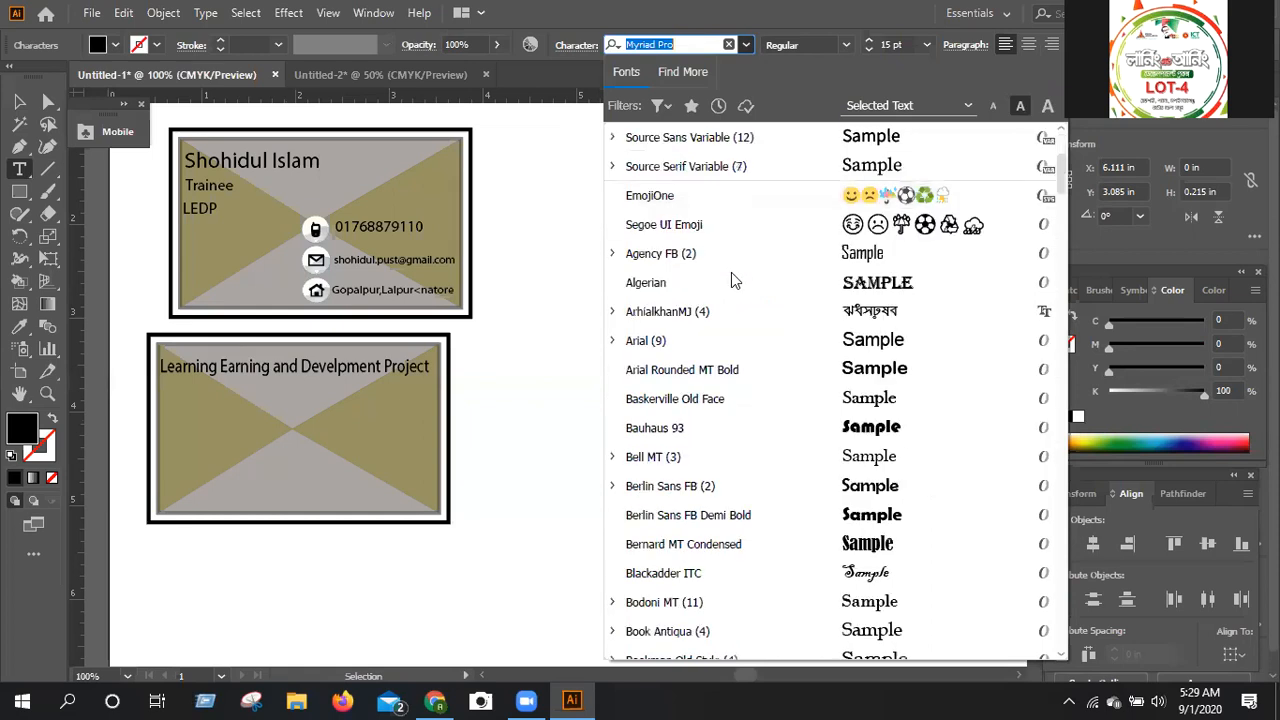
scroll(731, 280, down, 6)
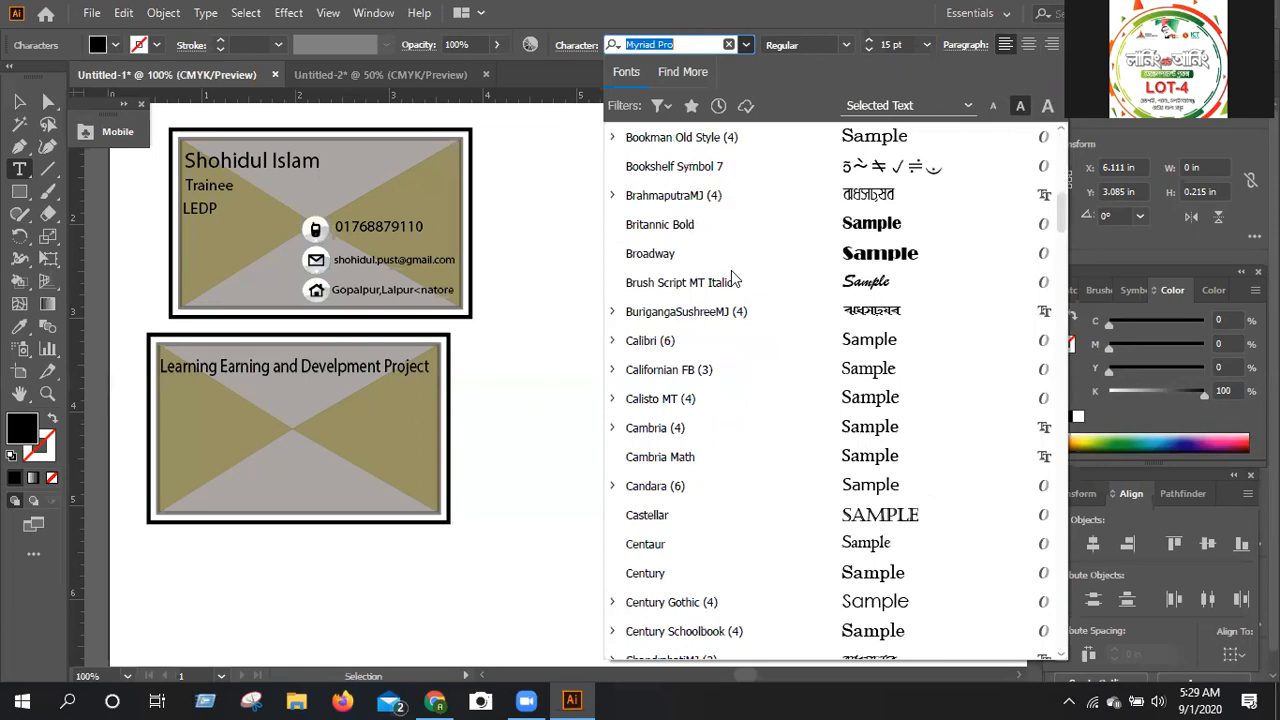
scroll(731, 280, down, 5)
scroll(731, 280, down, 2)
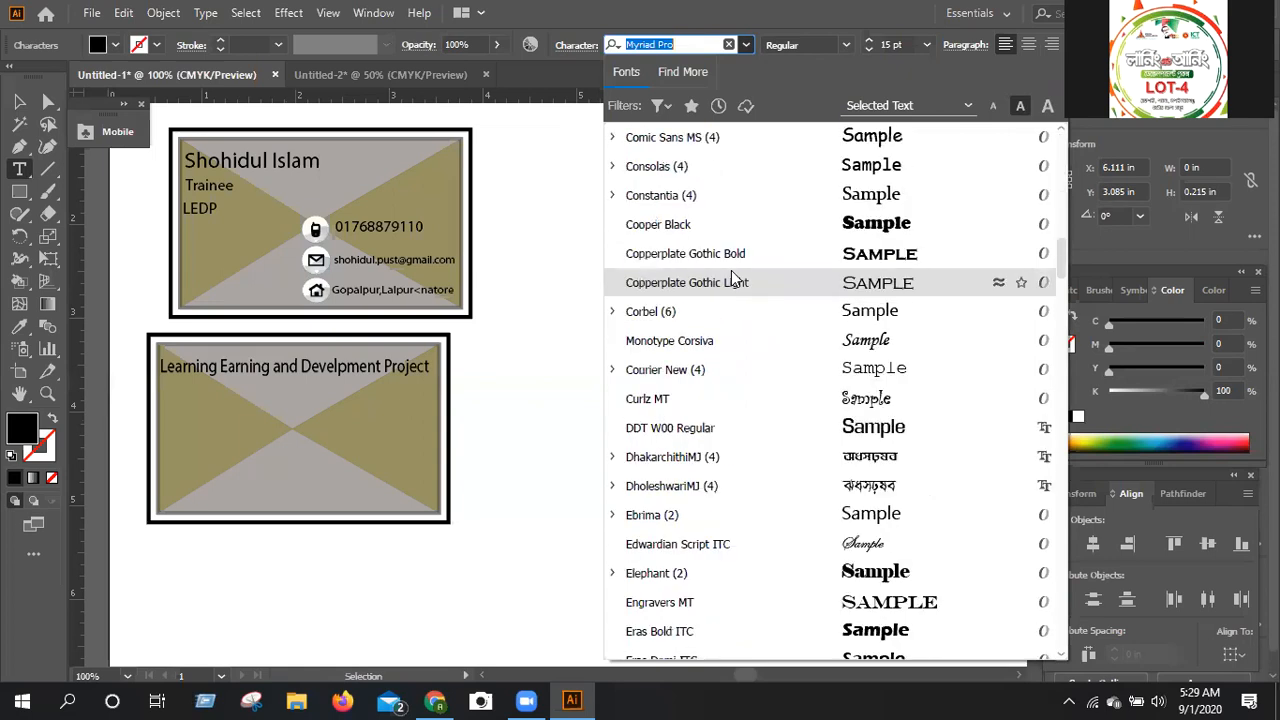
scroll(786, 486, down, 3)
click(786, 486)
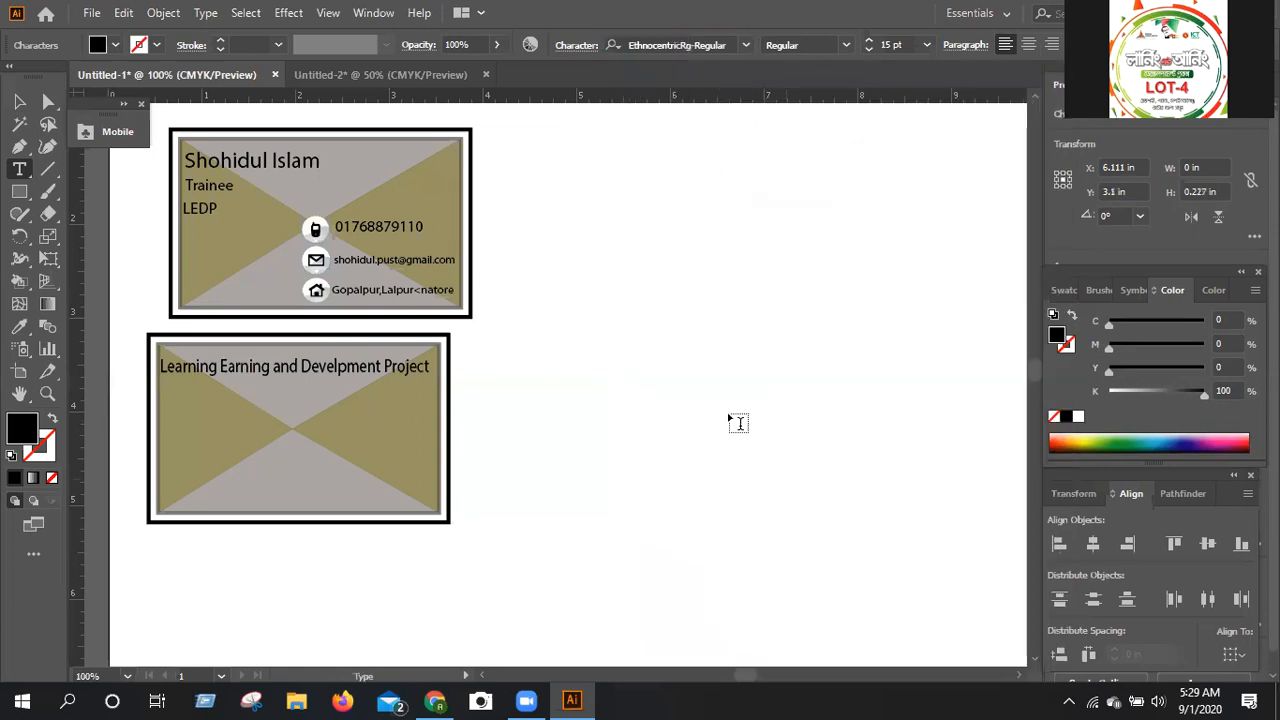
Enter LENOVO as the text and finish editing the text object.
text(LENOVO)
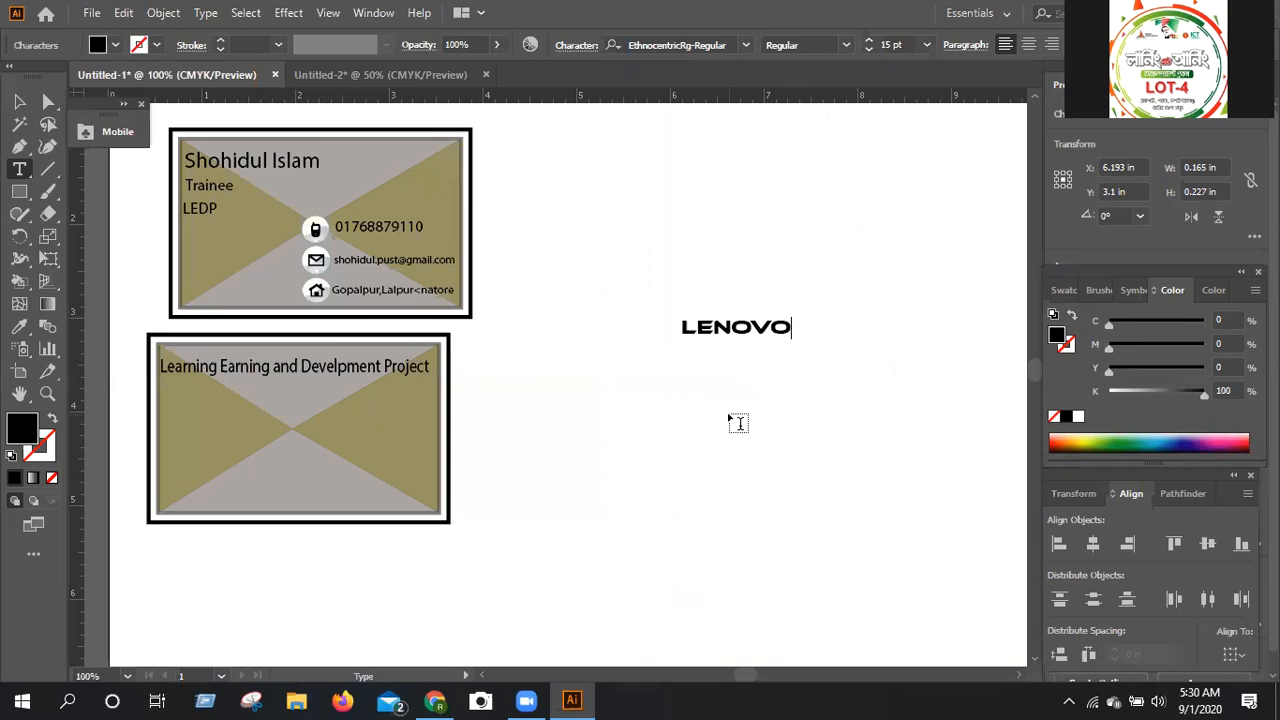
key(ctrl+equal)
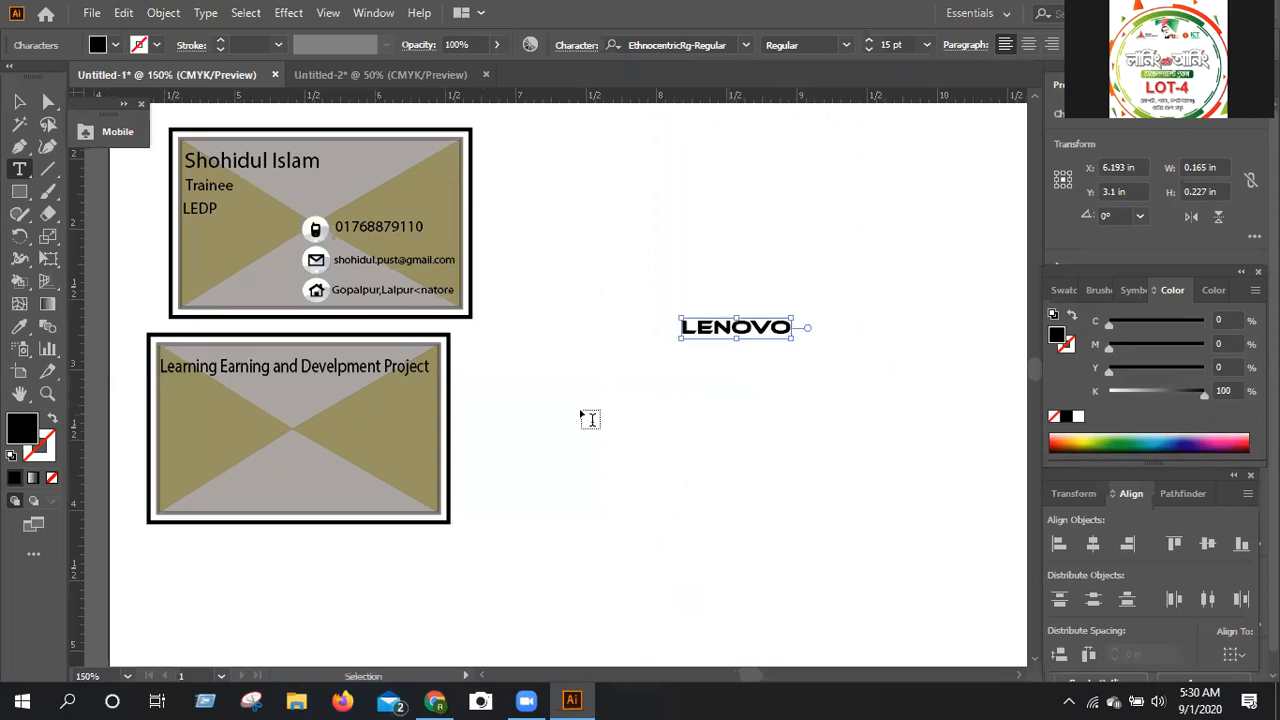
key(ctrl+equal)
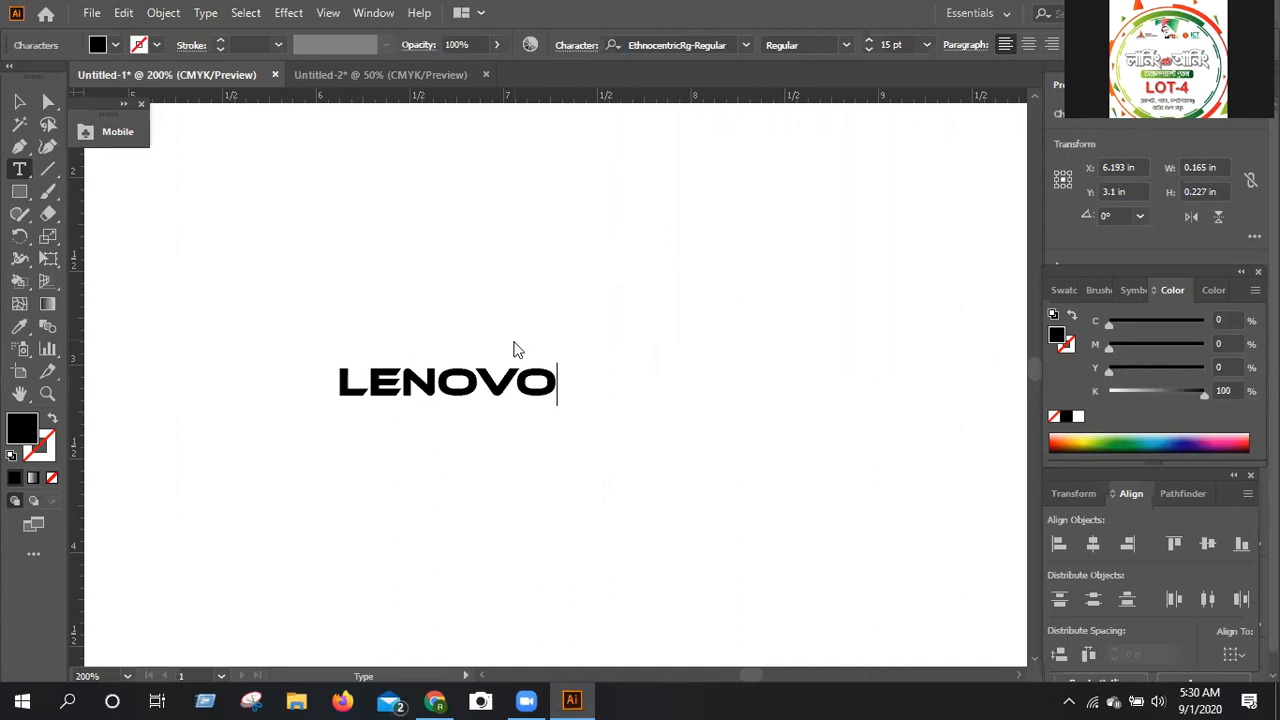
key(Escape)
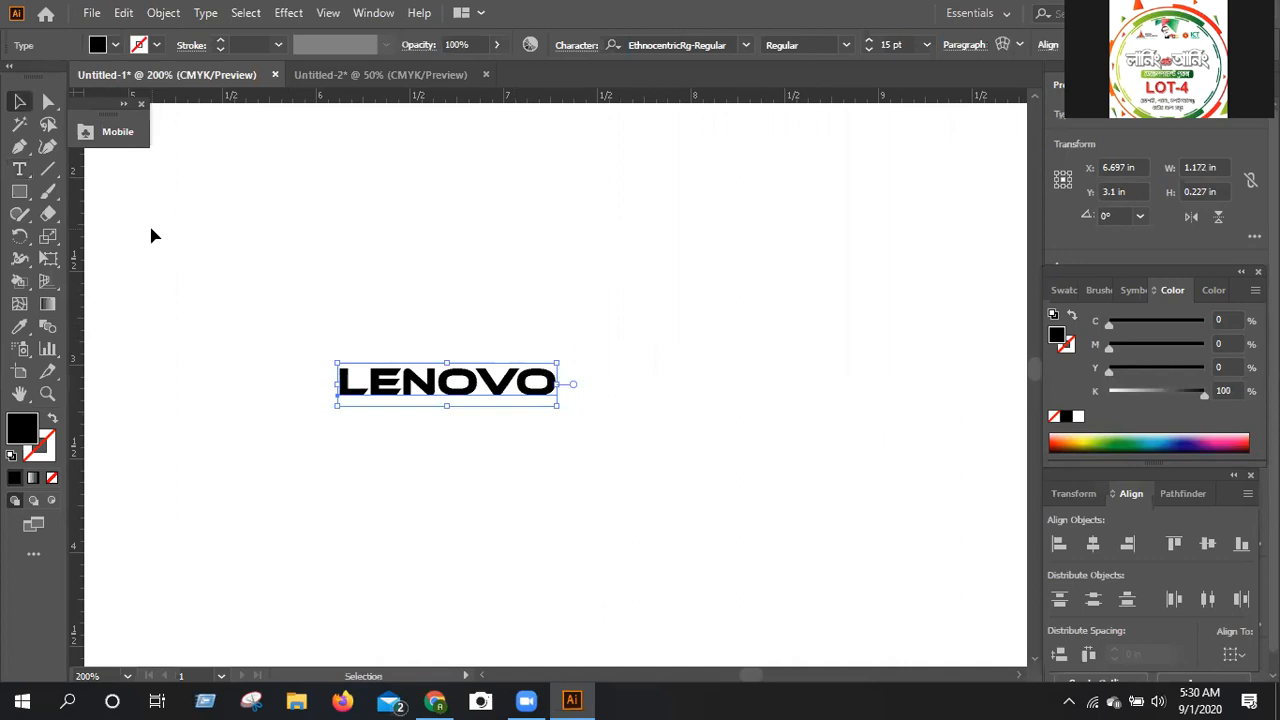
click(153, 235)
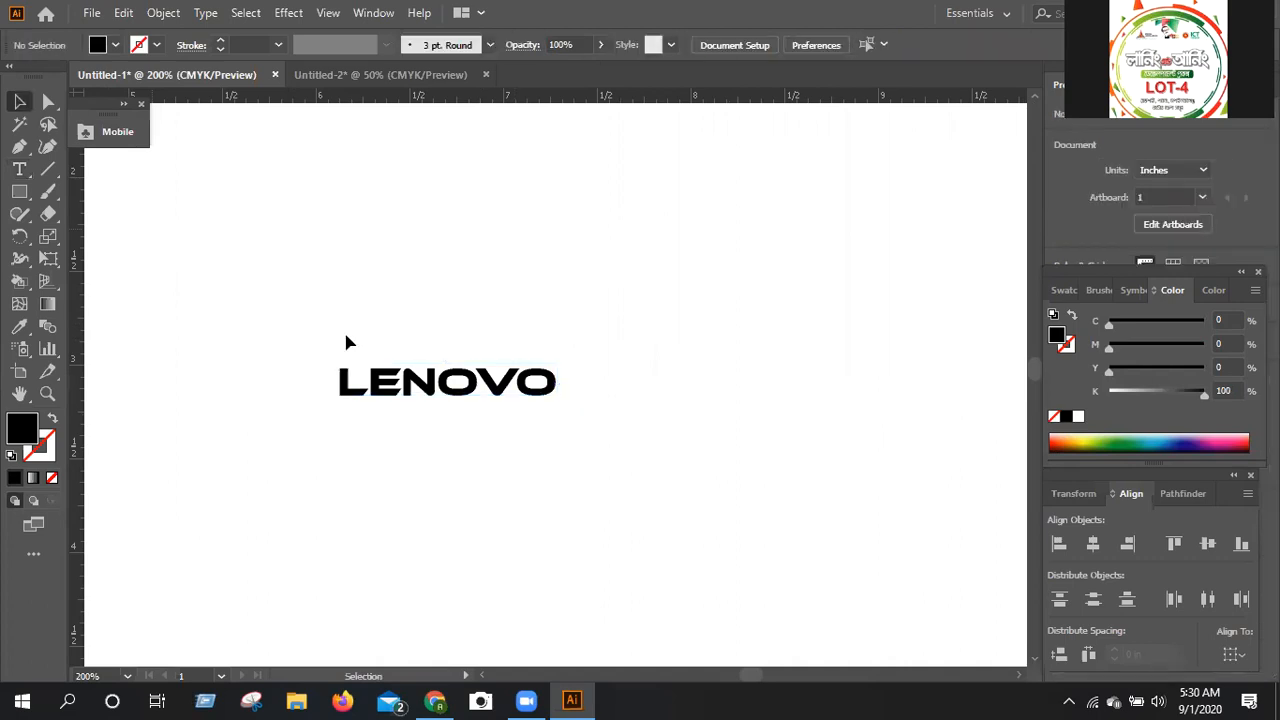
Convert the LENOVO text to outlines and ungroup it into separate letters.
click(463, 405)
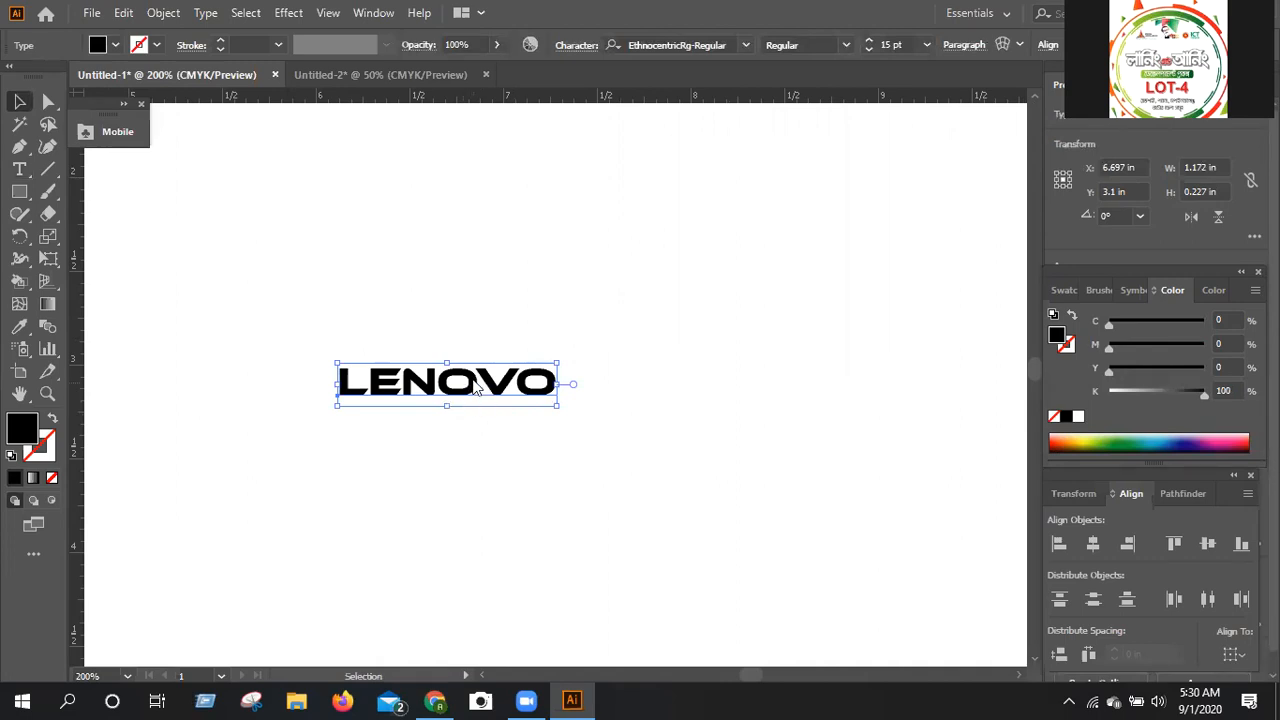
right_click(475, 388)
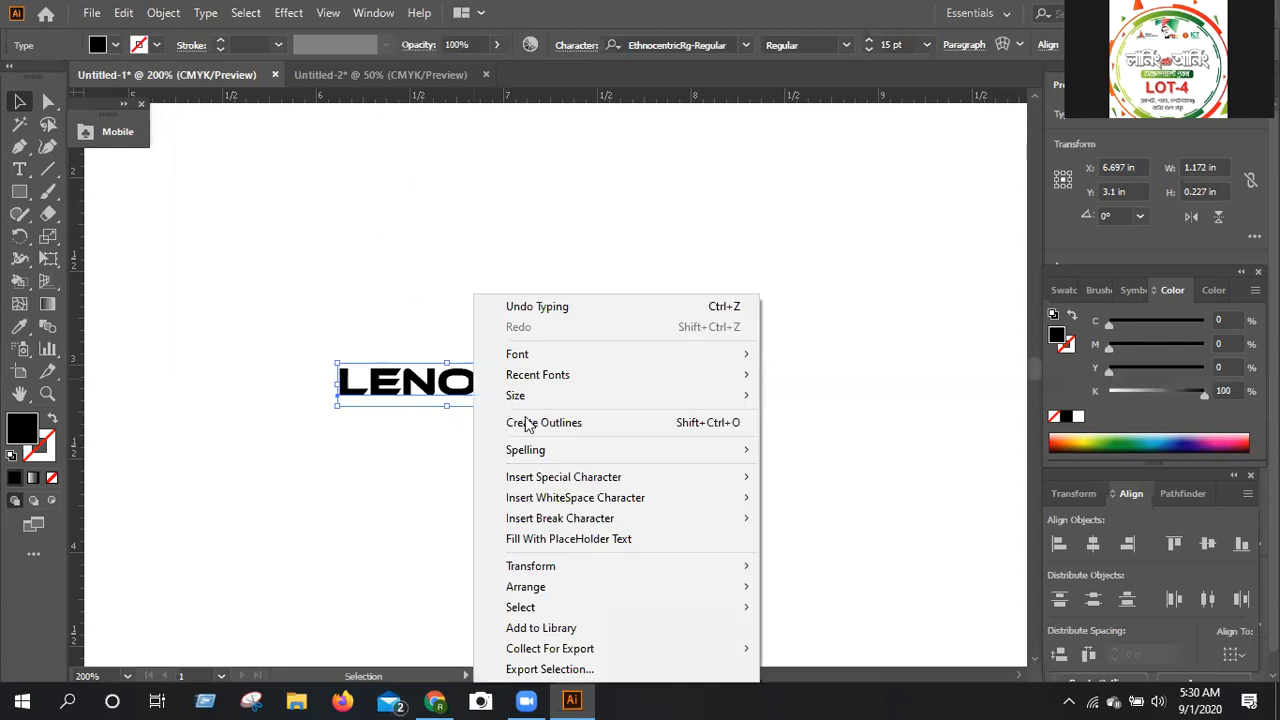
click(528, 422)
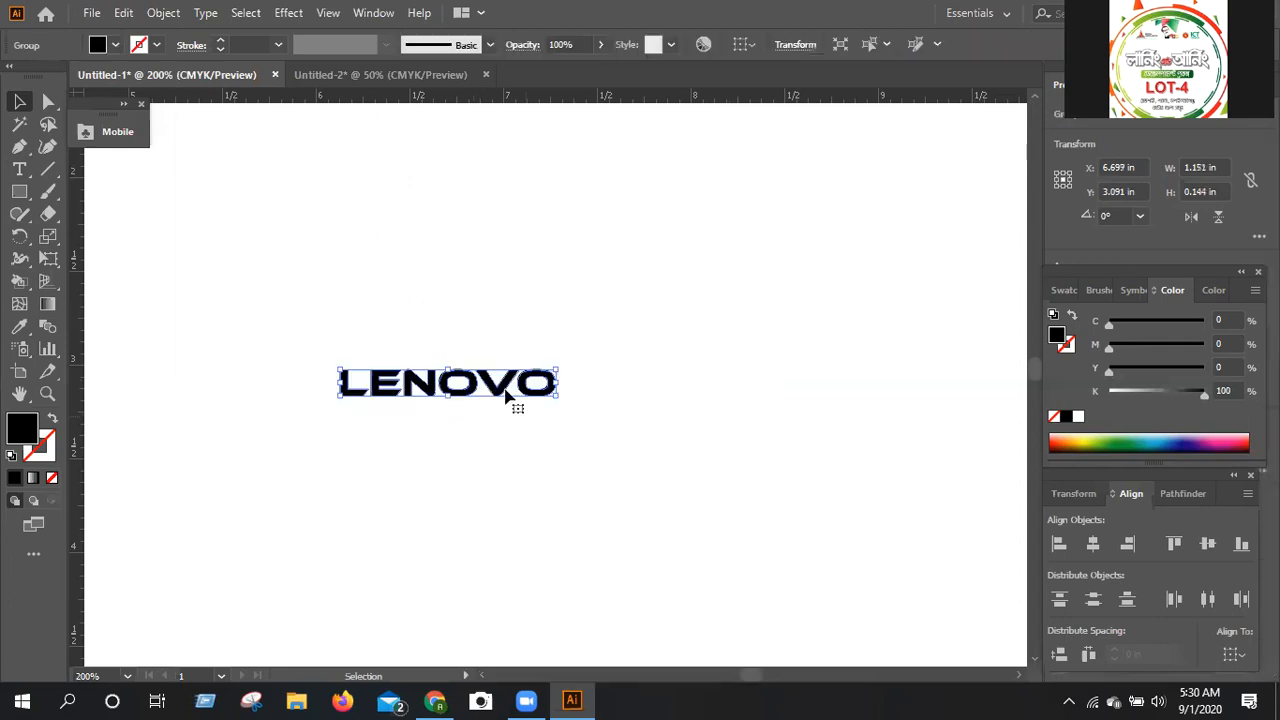
right_click(551, 220)
click(562, 218)
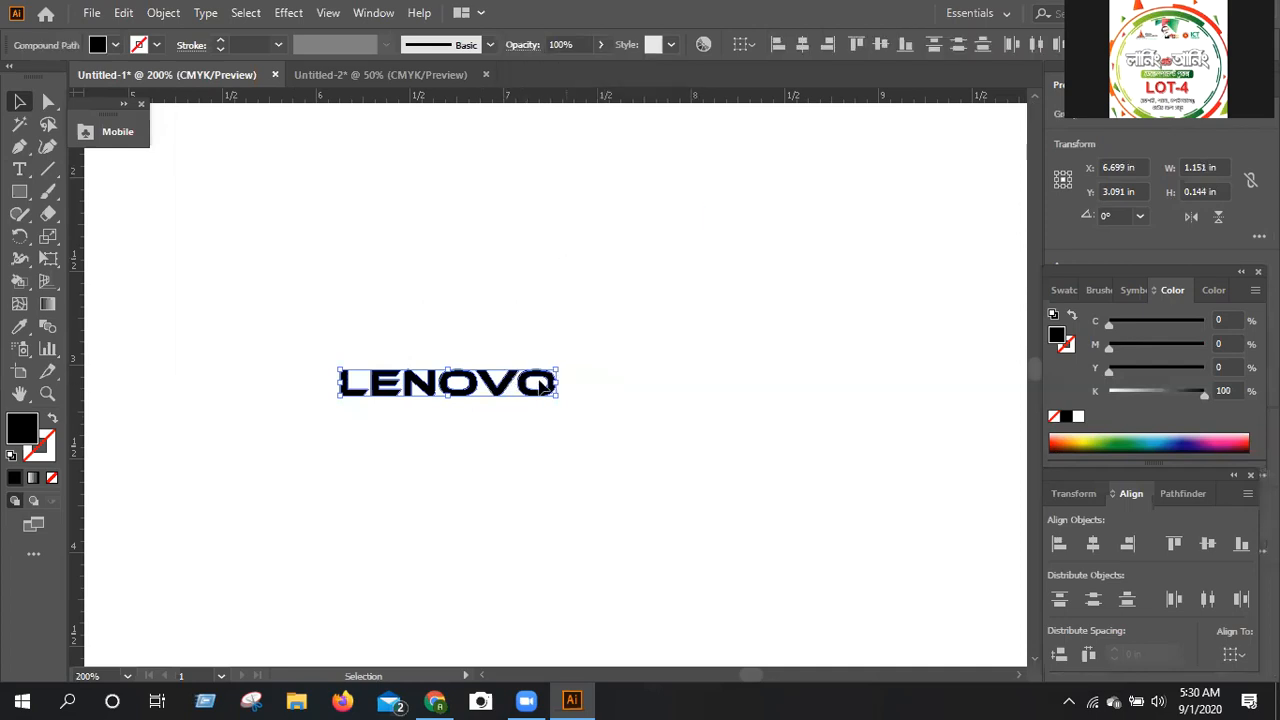
click(539, 382)
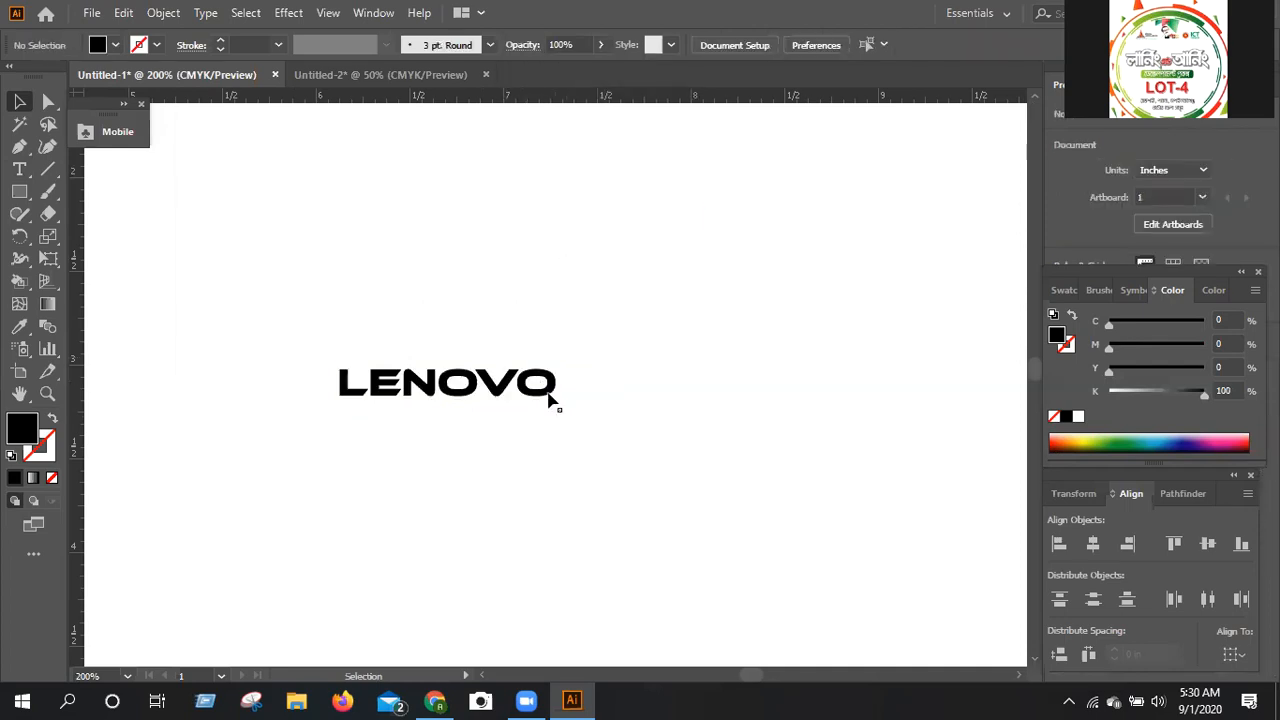
click(549, 397)
click(468, 391)
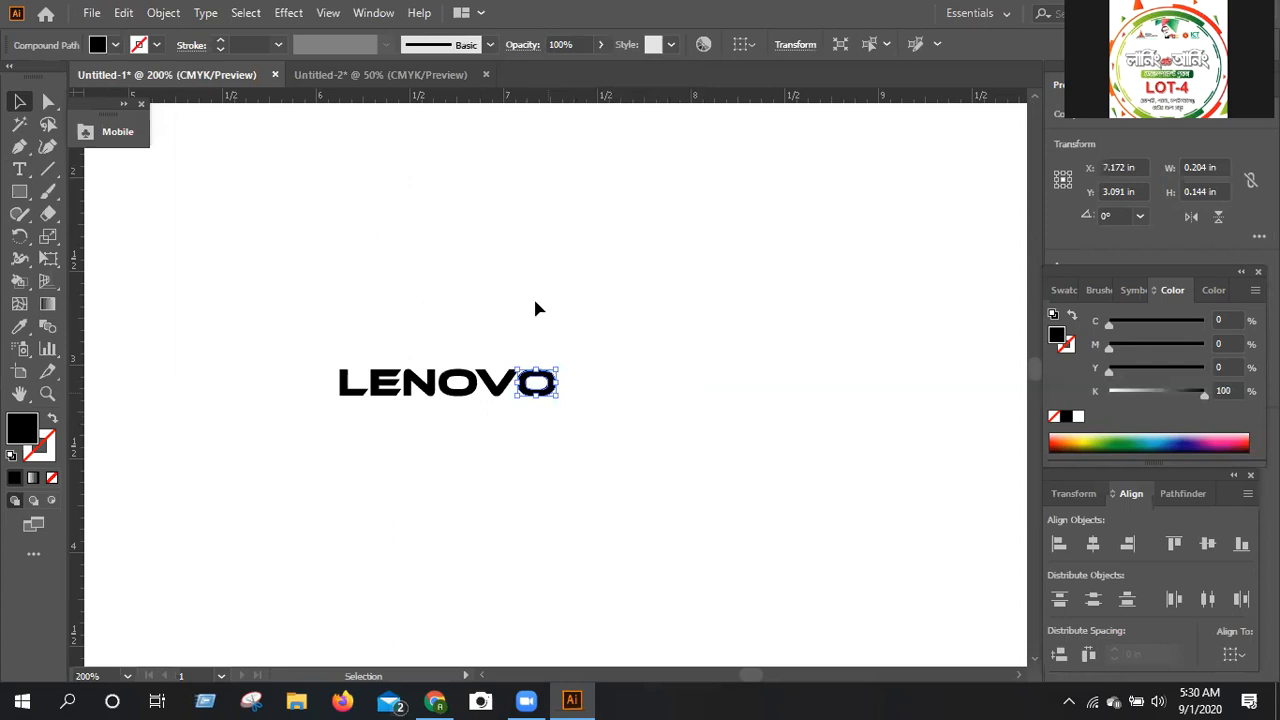
click(535, 303)
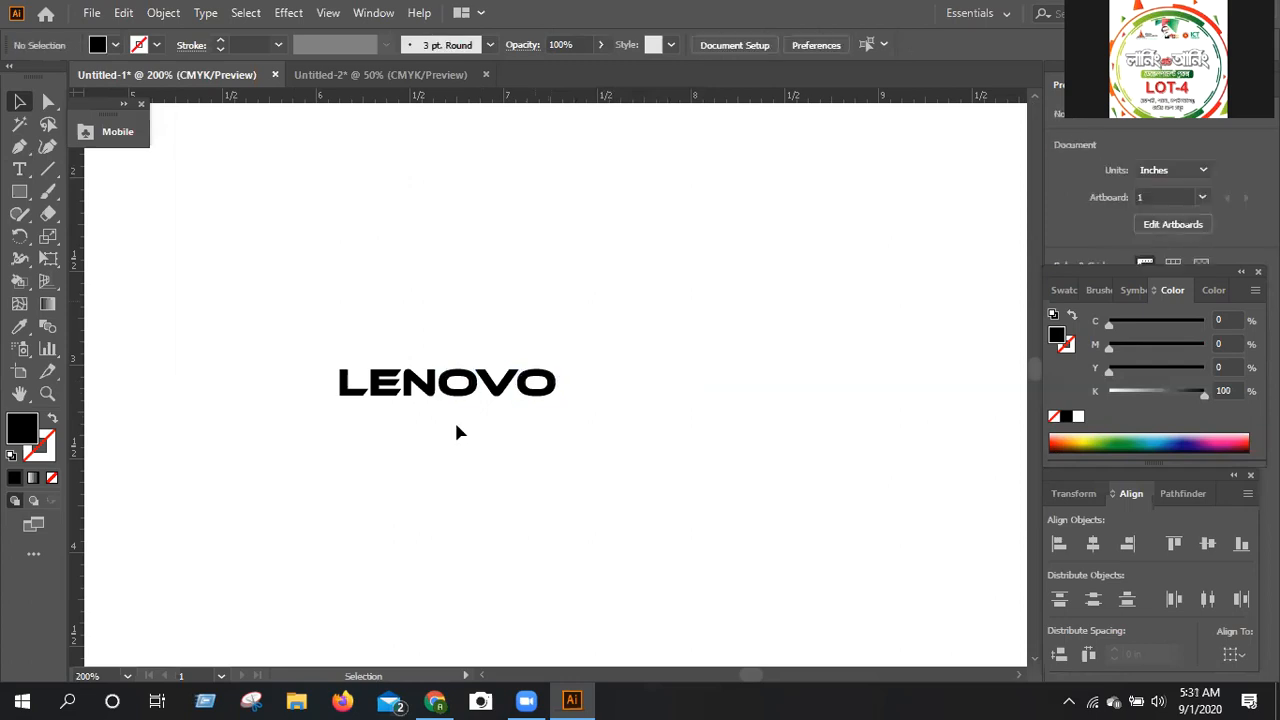
Fill the first O of LENOVO with a yellow-green of about C 36.47, M 0, Y 89.8, K 0.
click(458, 390)
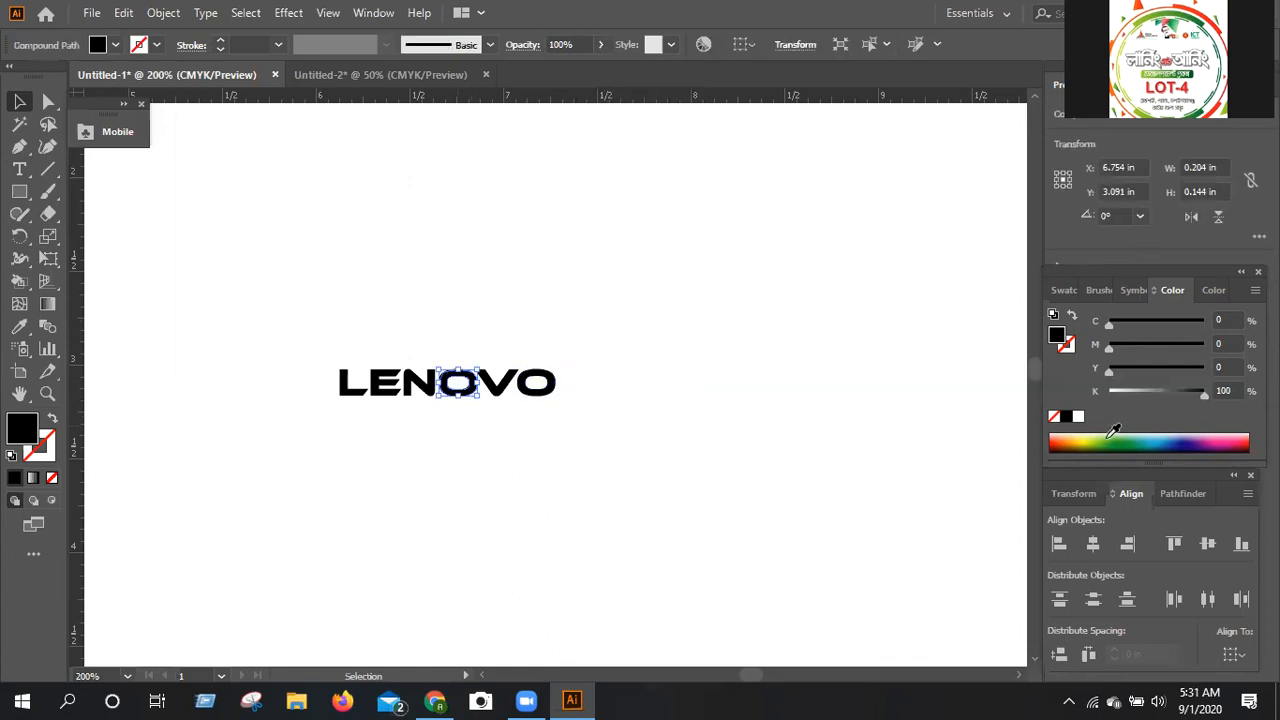
key(ctrl+z)
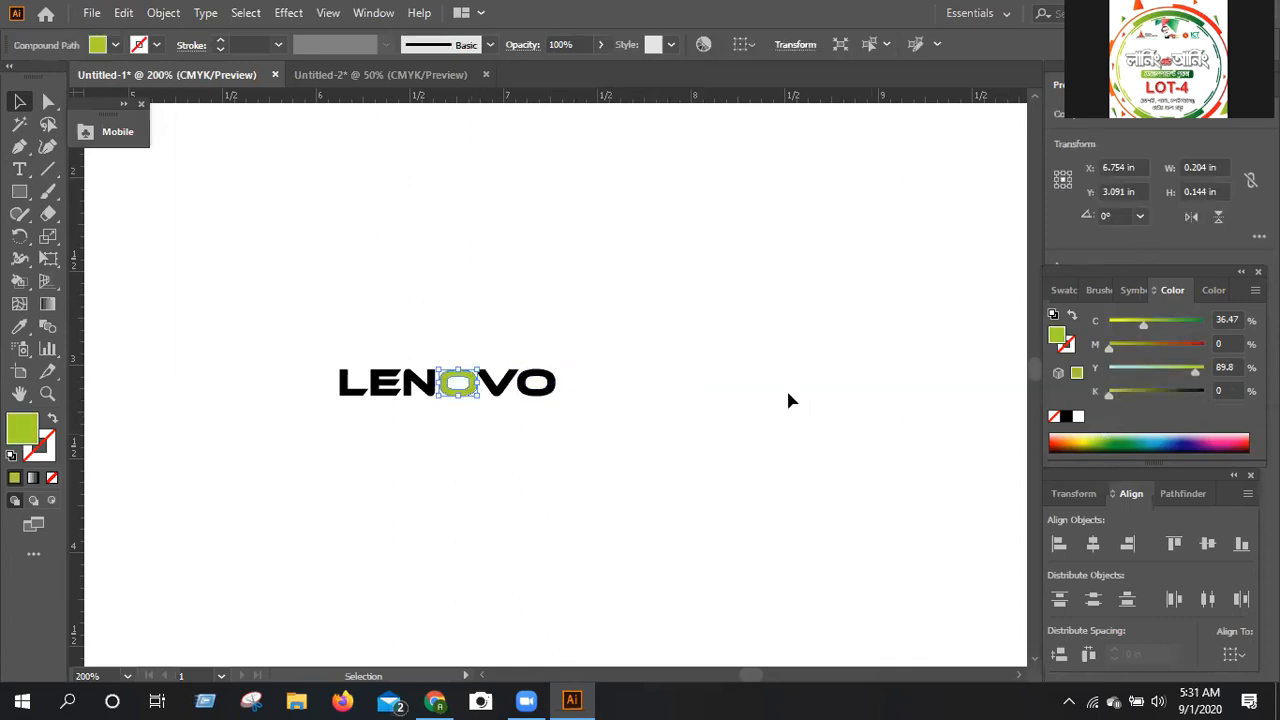
click(782, 388)
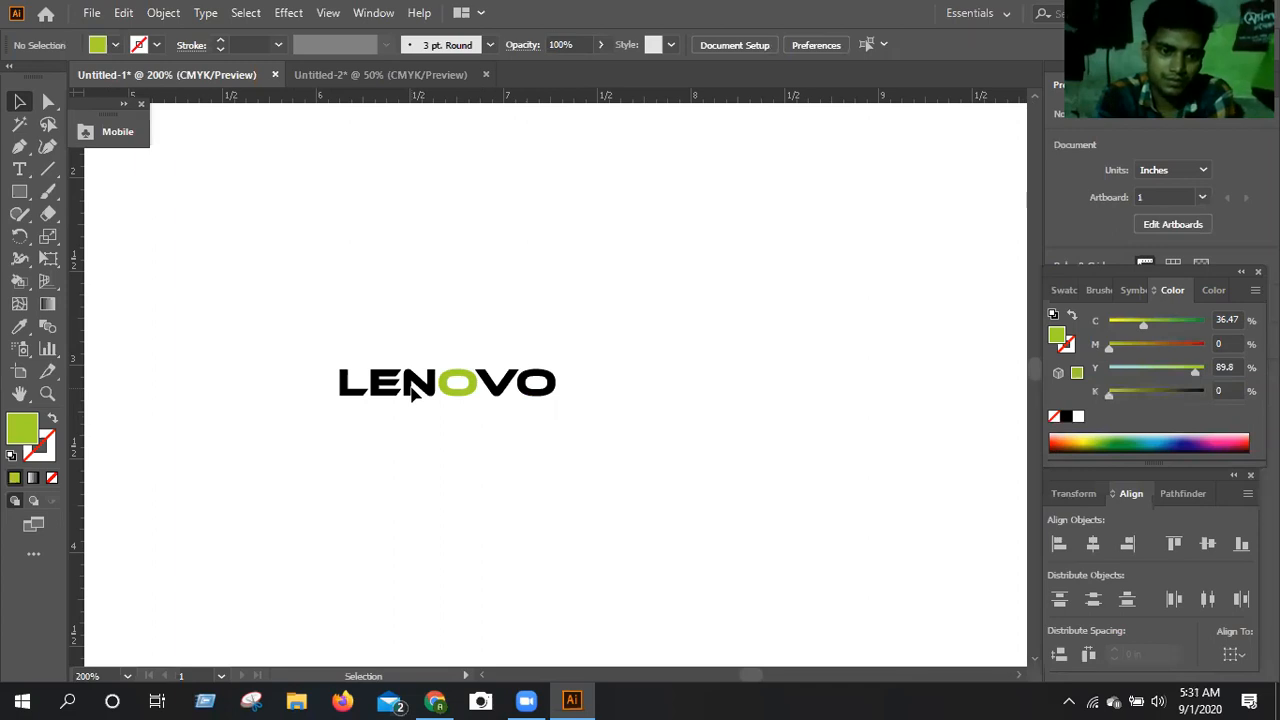
Place a vertical guide line along the right edge of the E's stem, at about X 6.331 in.
key(ctrl+equal)
drag(241, 459, 226, 488)
click(231, 460)
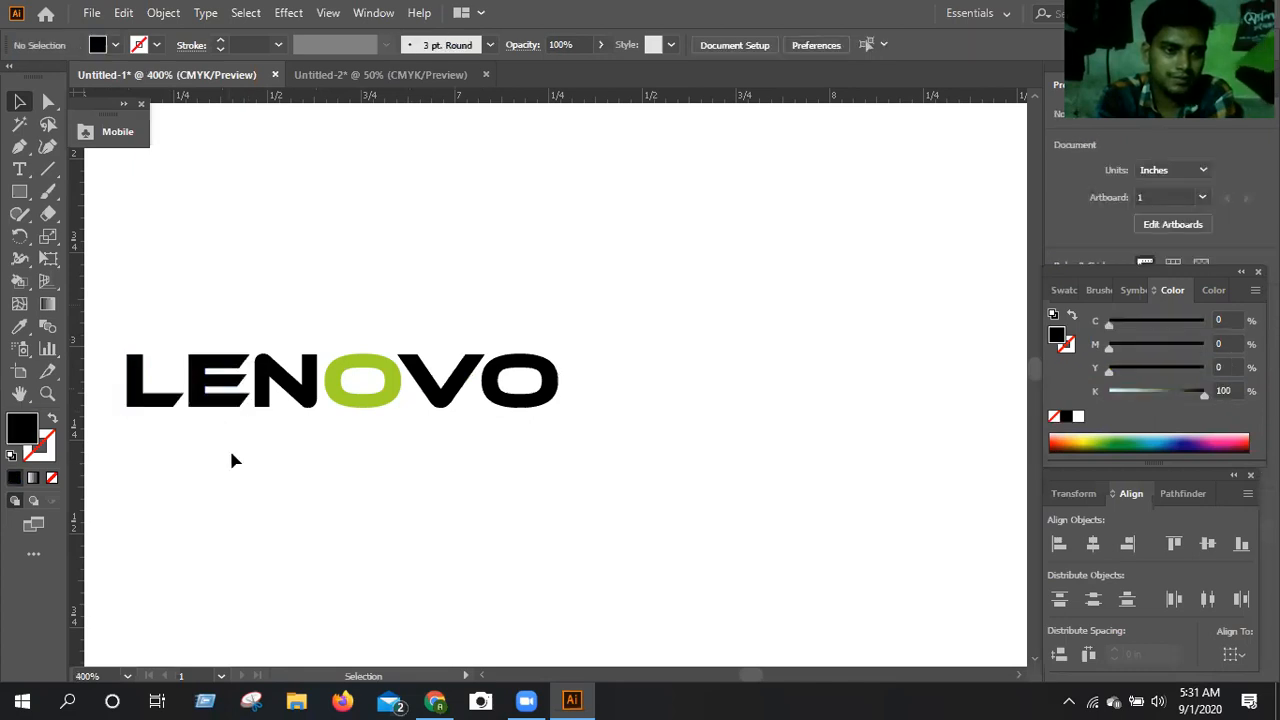
click(205, 401)
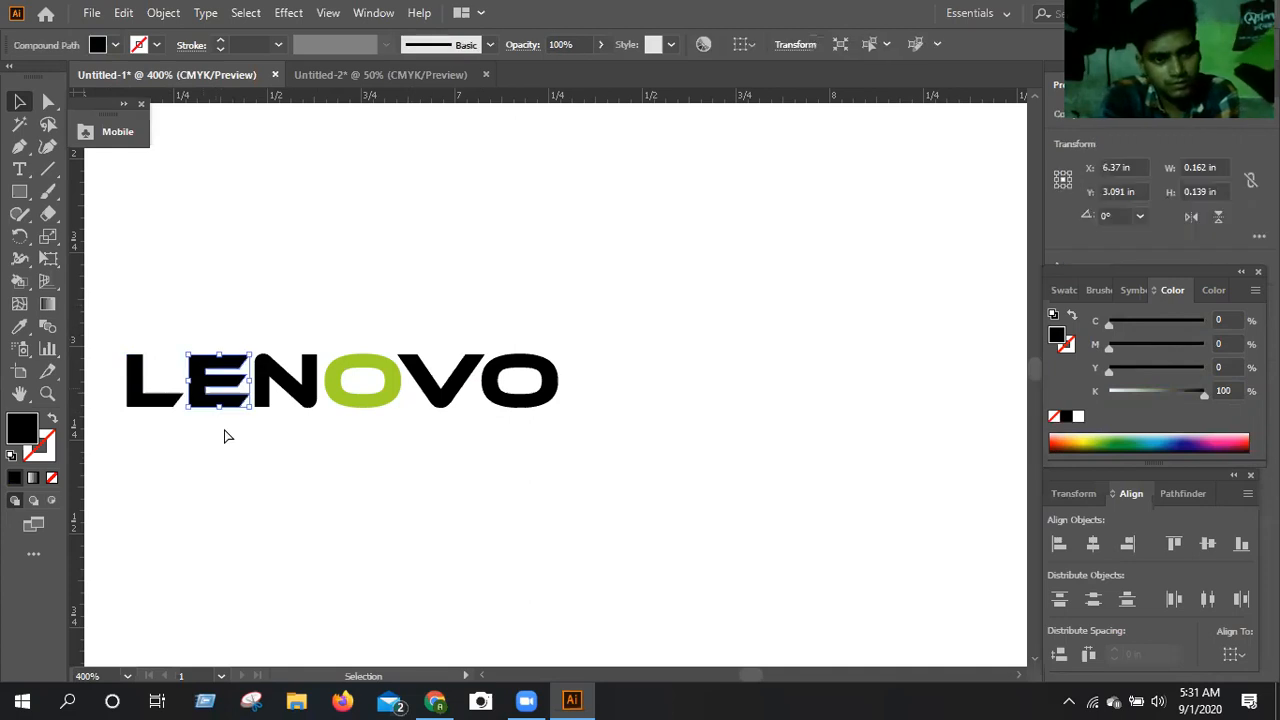
key(ctrl+equal)
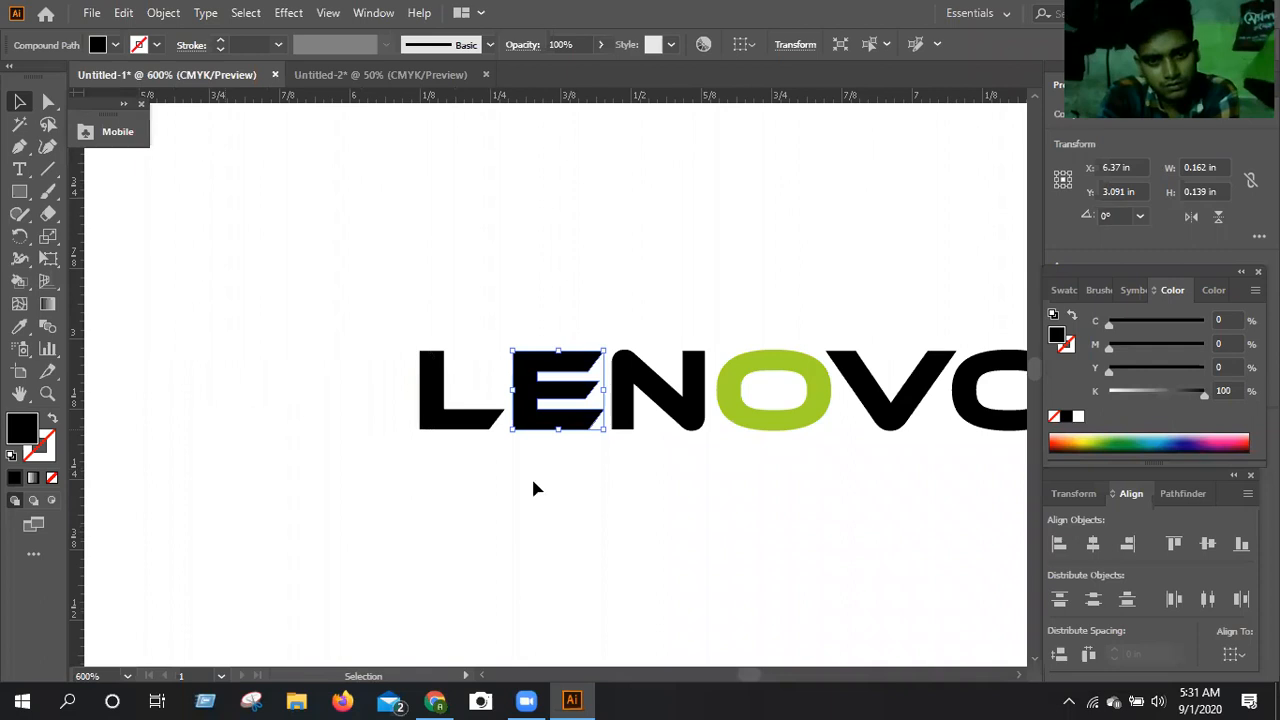
drag(533, 481, 537, 481)
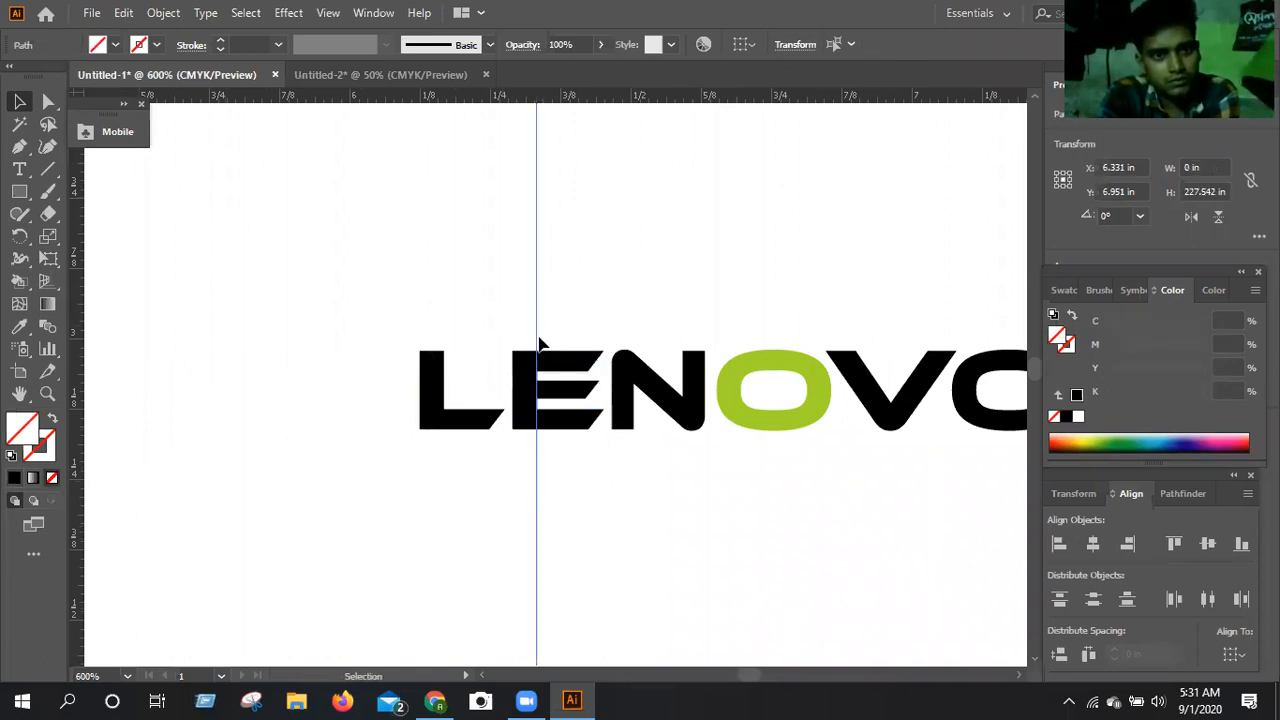
Divide the E along the vertical line with Pathfinder Divide and ungroup the resulting pieces.
drag(492, 311, 587, 459)
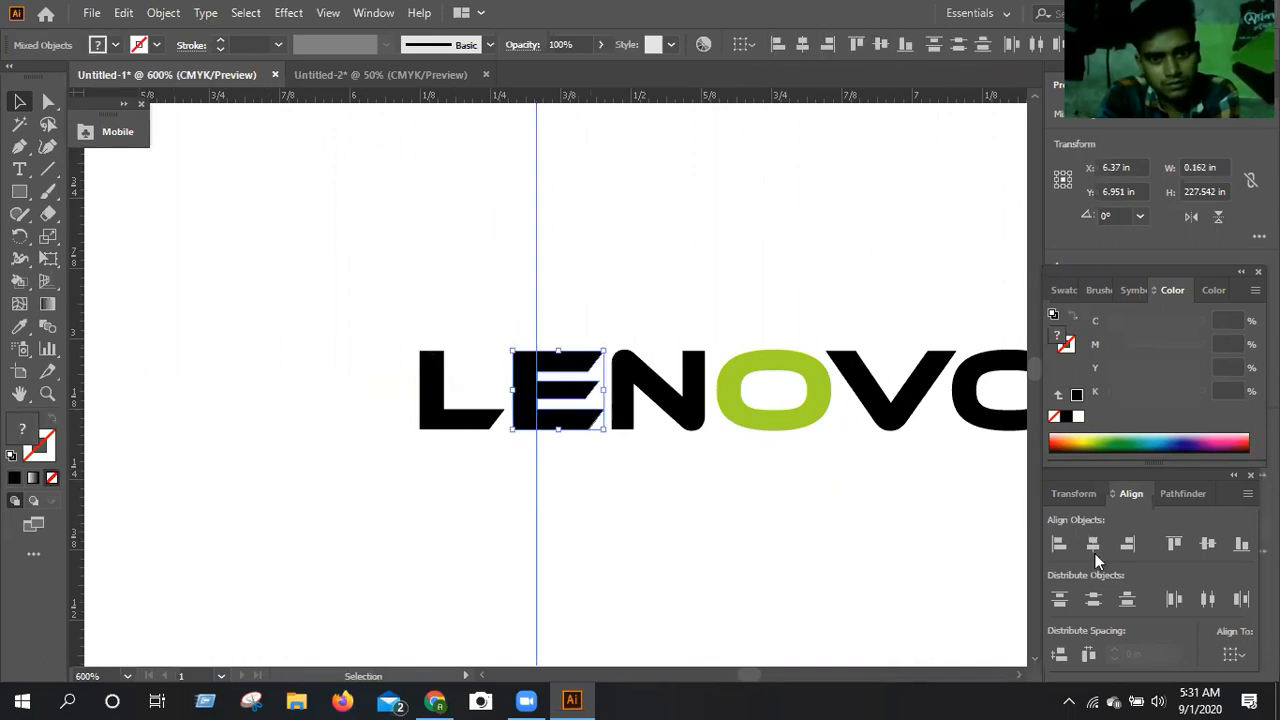
click(1194, 495)
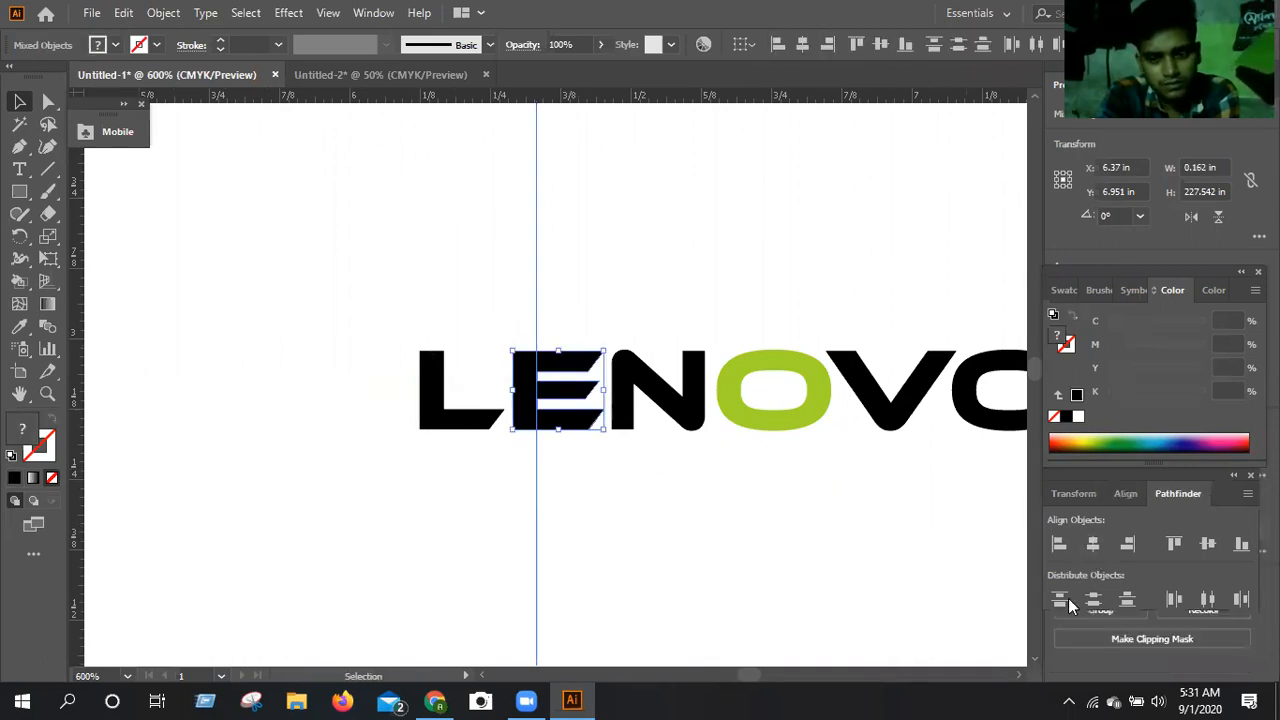
click(1066, 596)
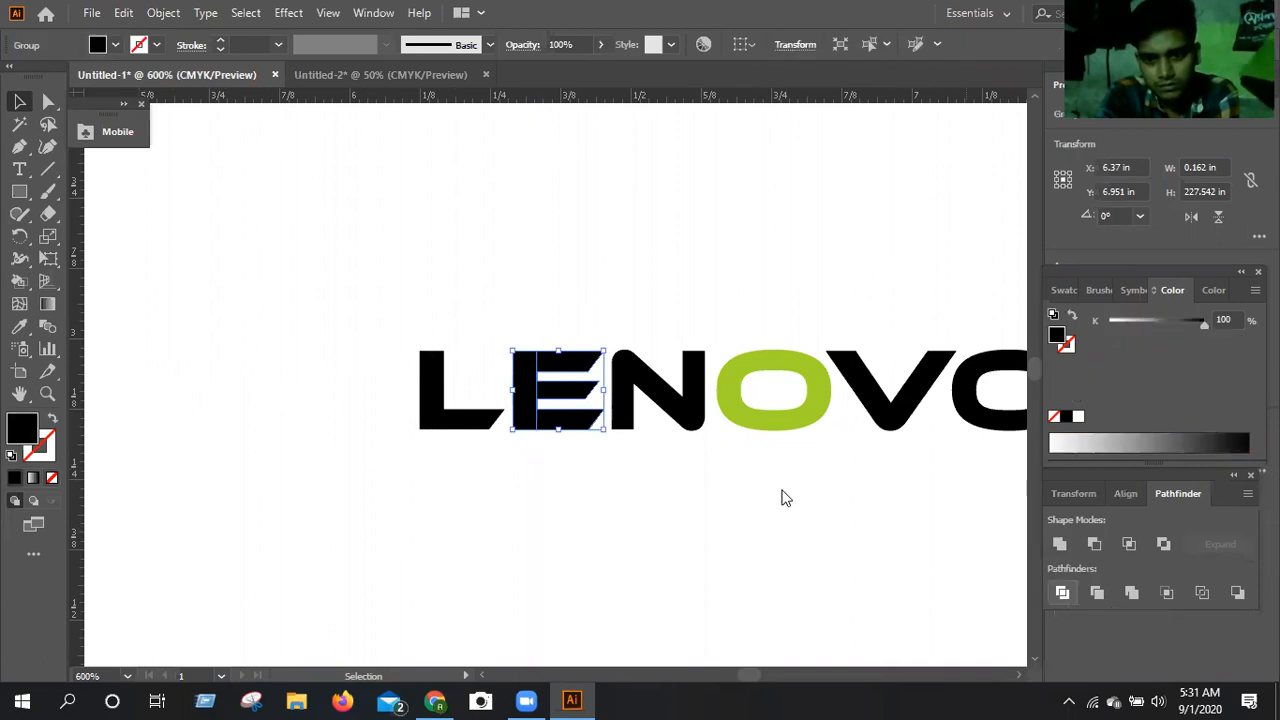
right_click(616, 251)
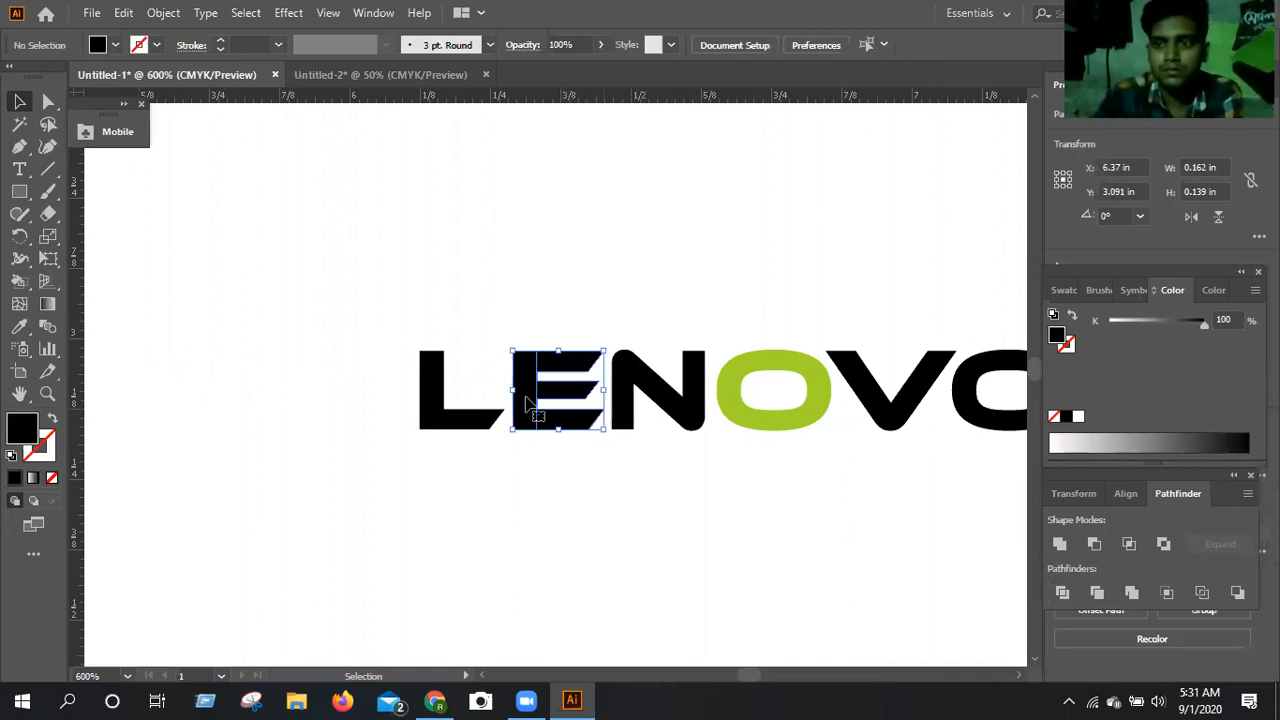
Move the E's separated stem below the word, to about X 6.293 in, Y 3.334 in.
click(526, 401)
drag(527, 403, 515, 520)
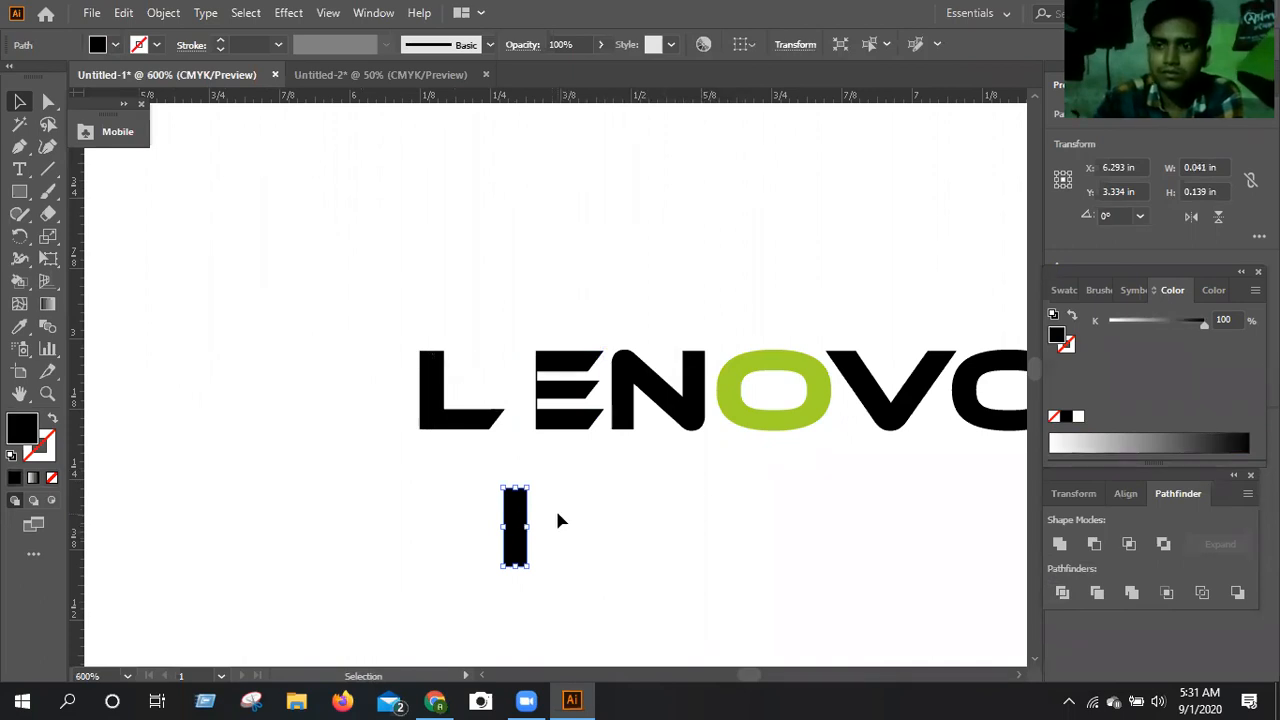
click(1019, 676)
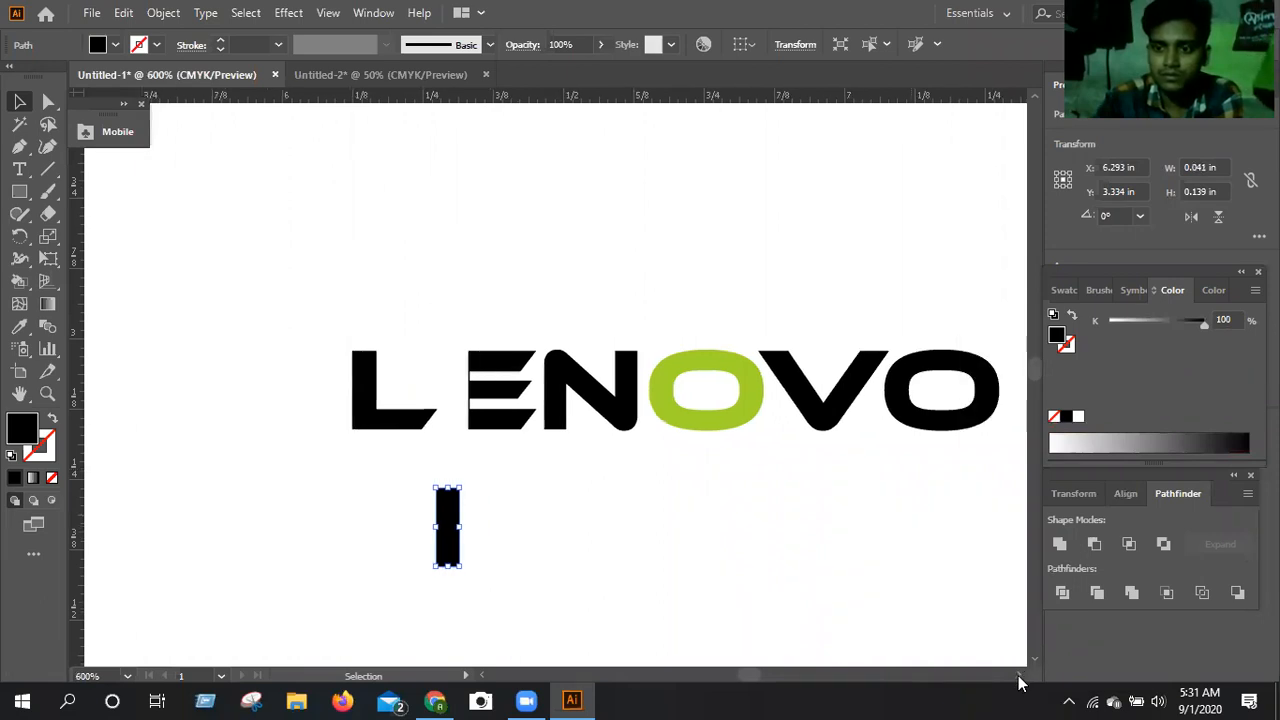
click(1019, 677)
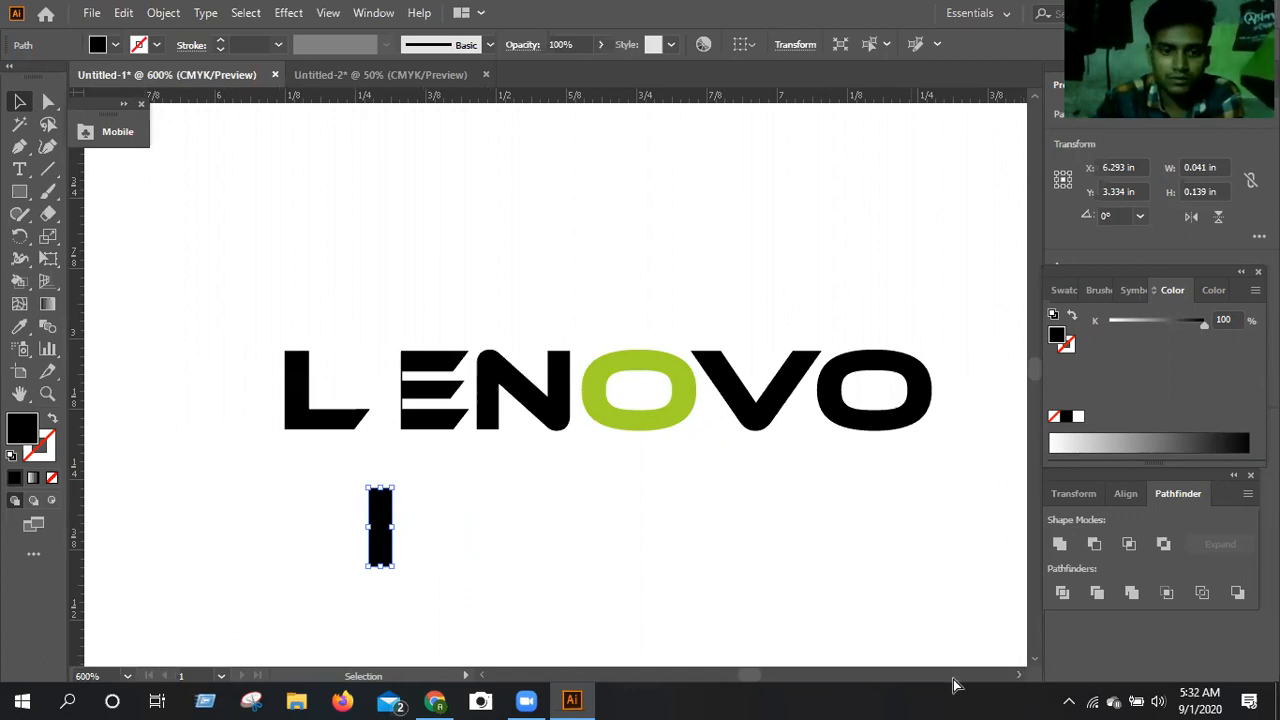
Undo the E's division and stem move, and nudge the vertical guide line against the right edge of the E's stem.
key(ctrl+z)
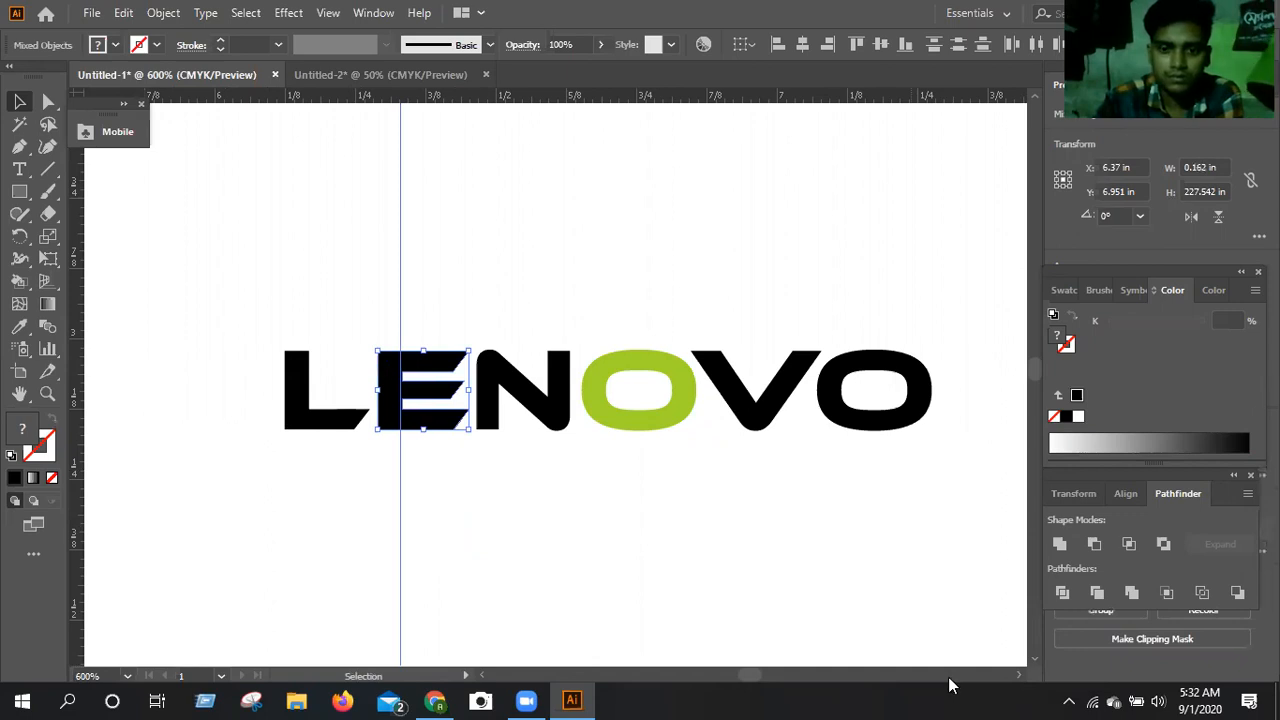
key(ctrl+equal)
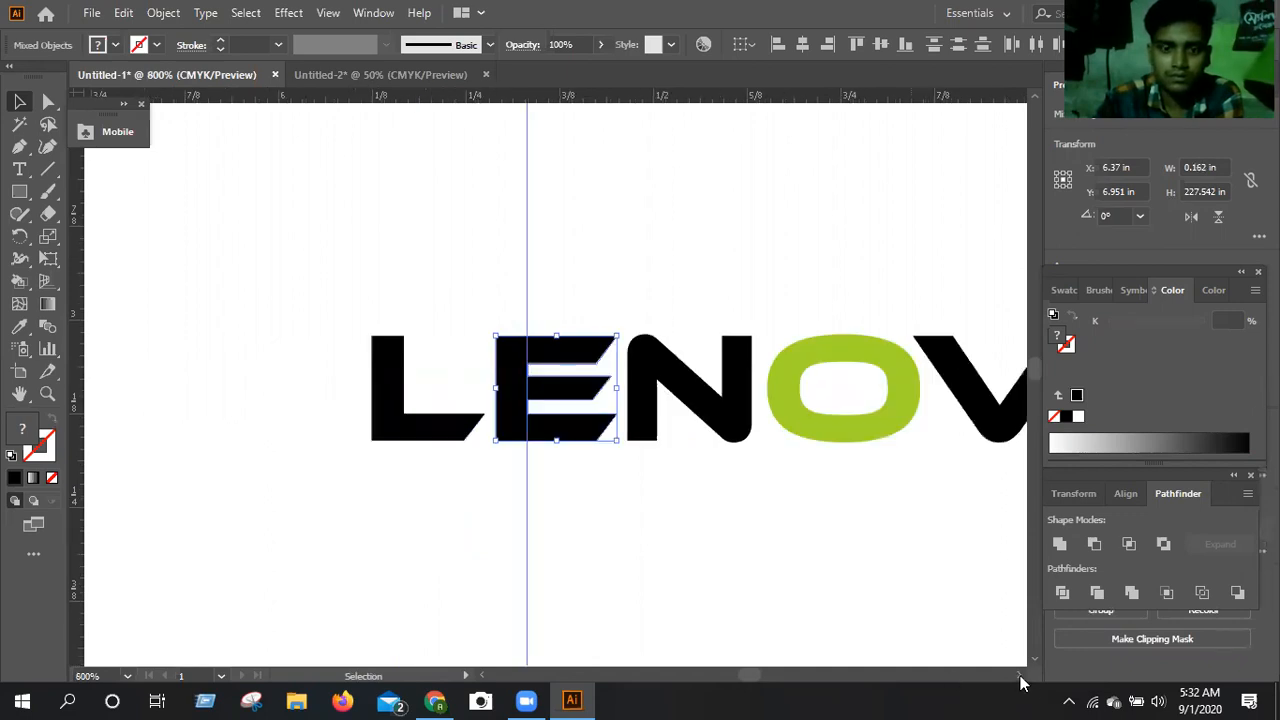
click(1020, 678)
click(1018, 678)
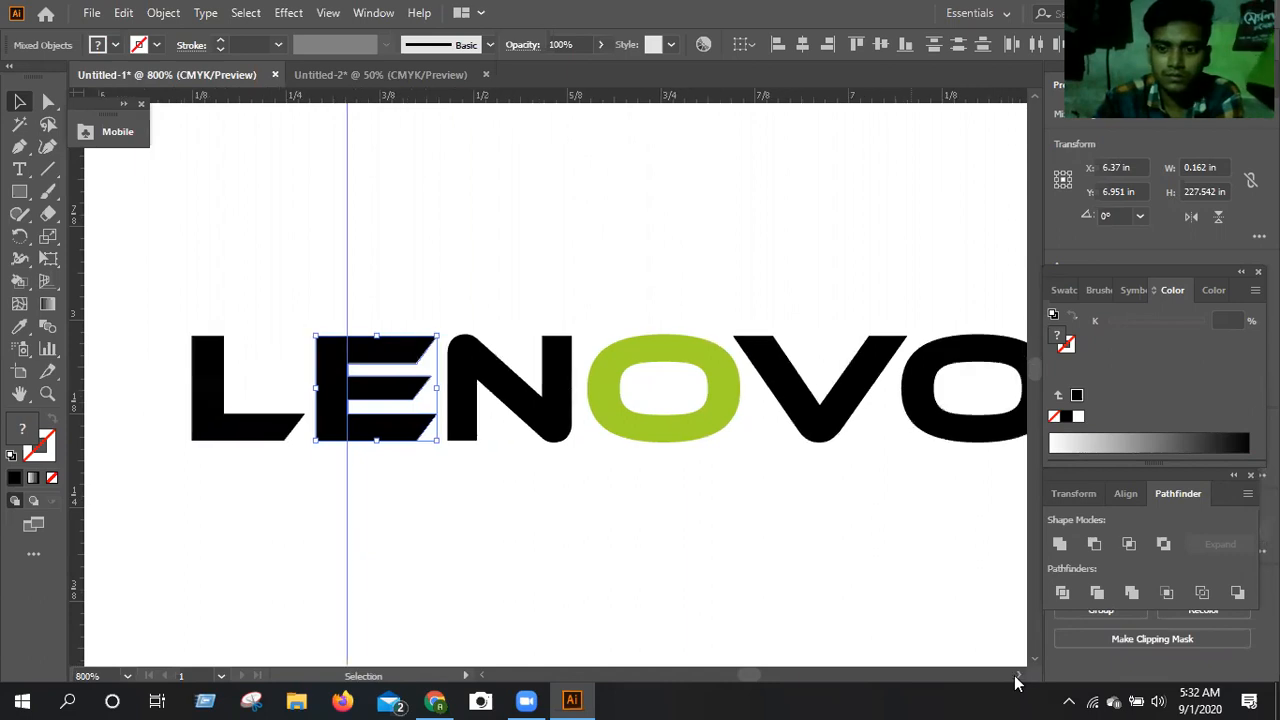
click(1017, 677)
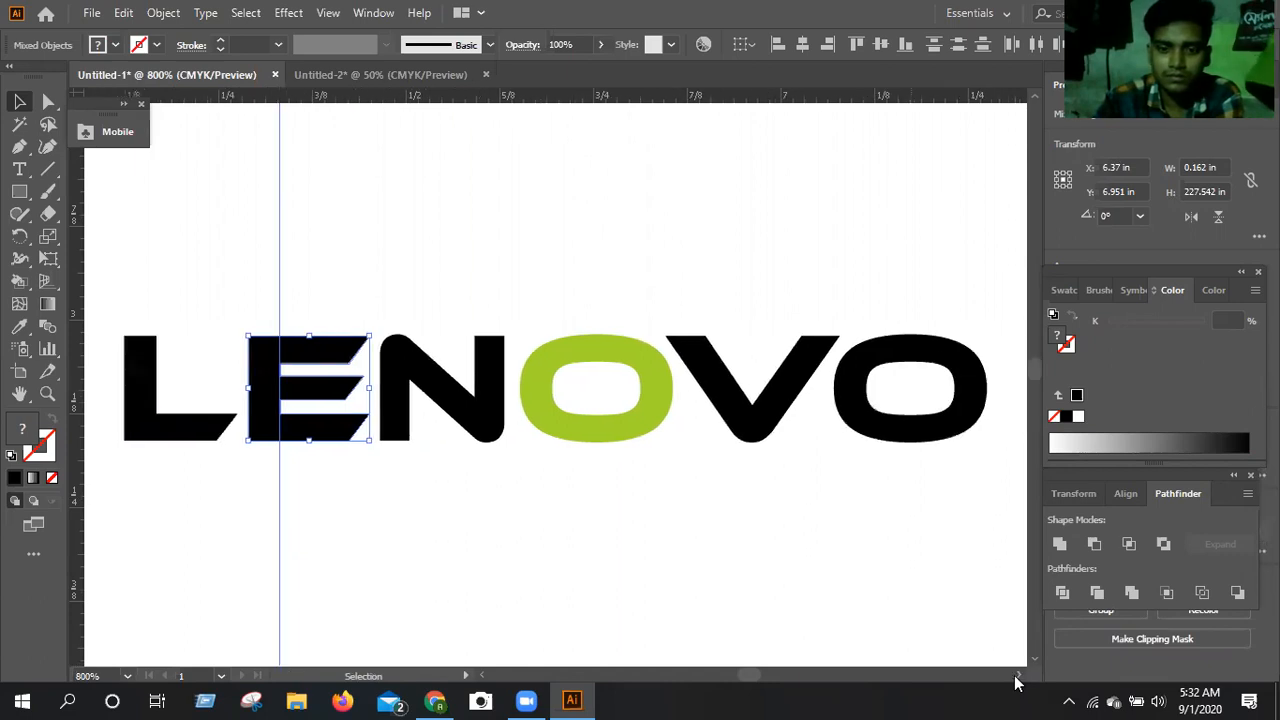
click(289, 518)
key(Right)
key(Left)
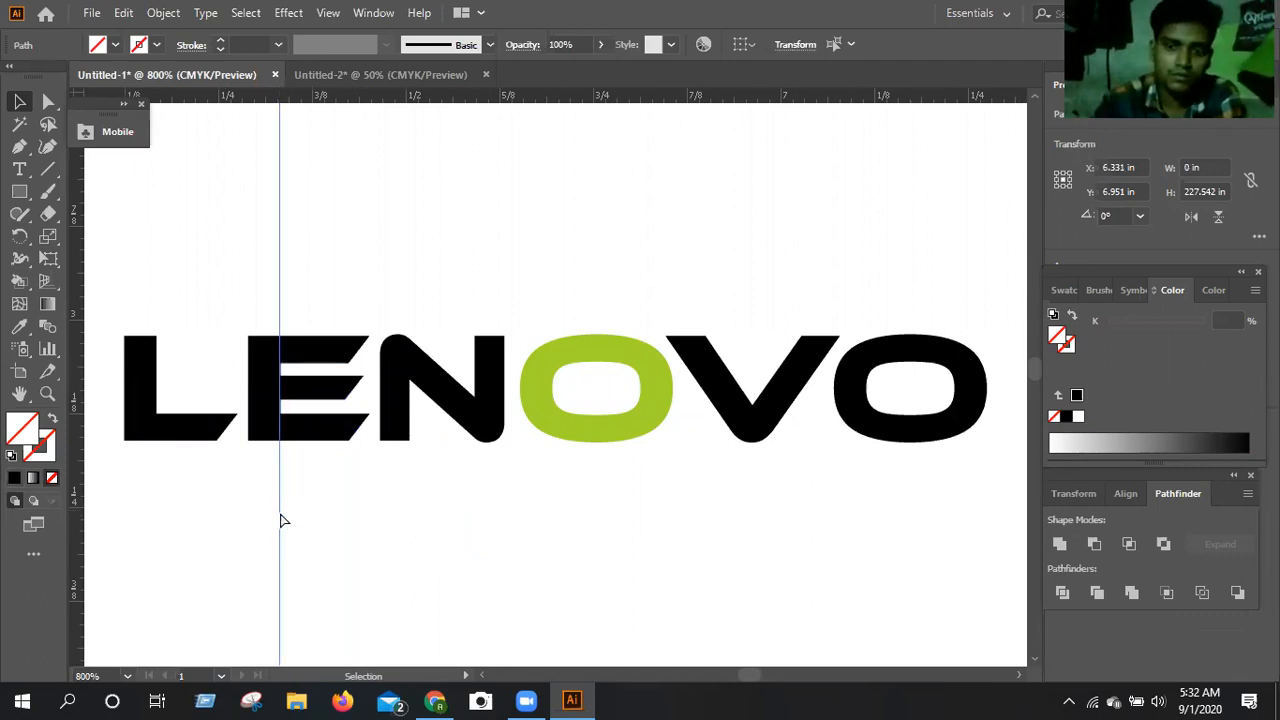
Divide the E along the adjusted vertical line with Pathfinder Divide and ungroup the pieces.
drag(283, 521, 331, 459)
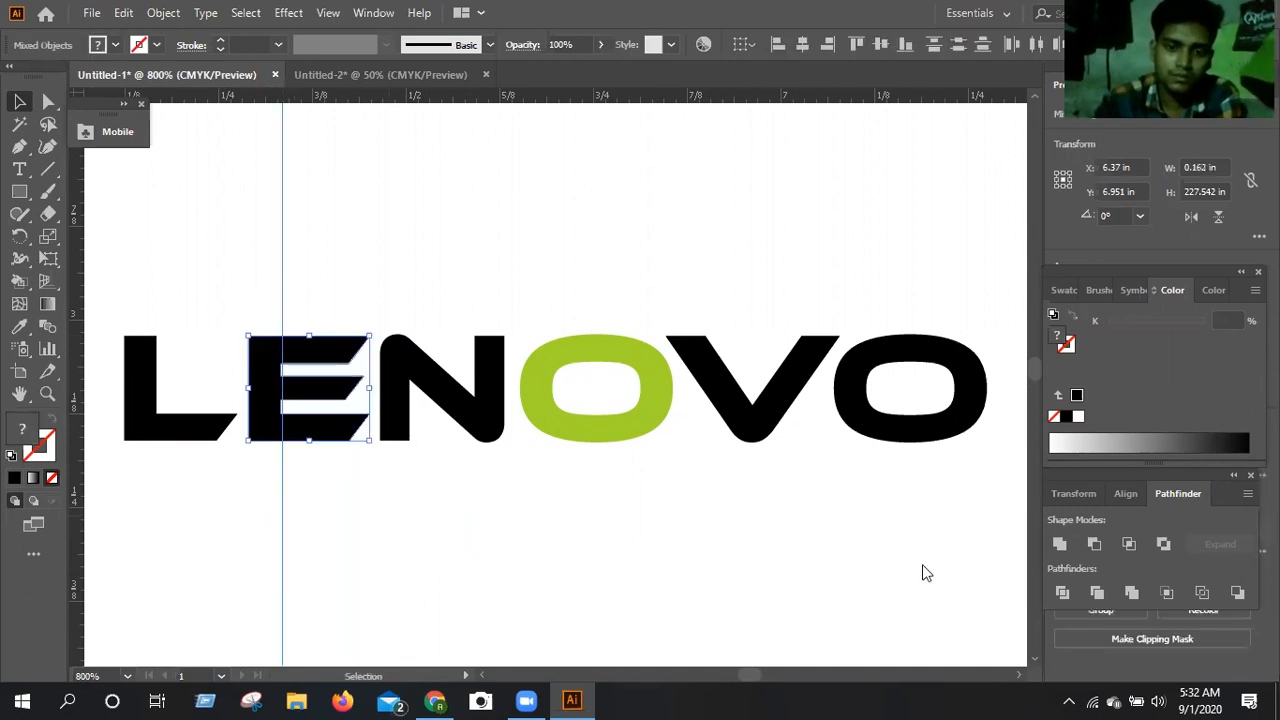
click(1067, 592)
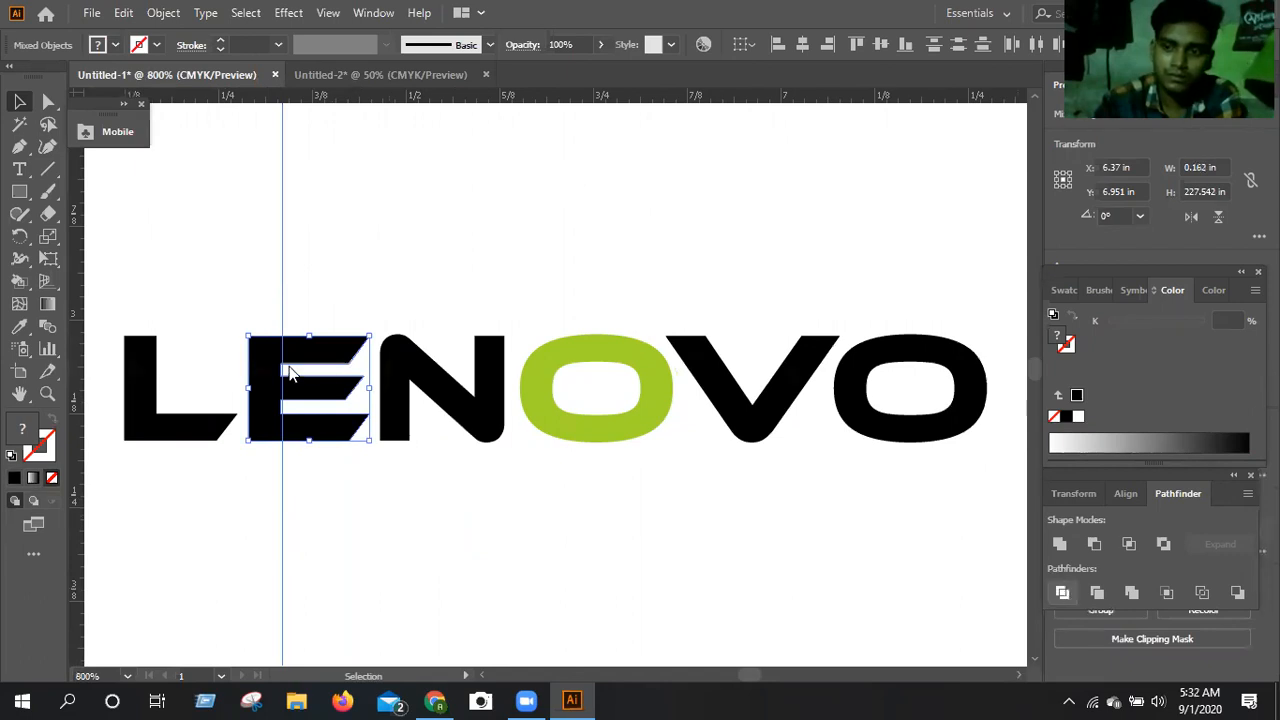
right_click(341, 209)
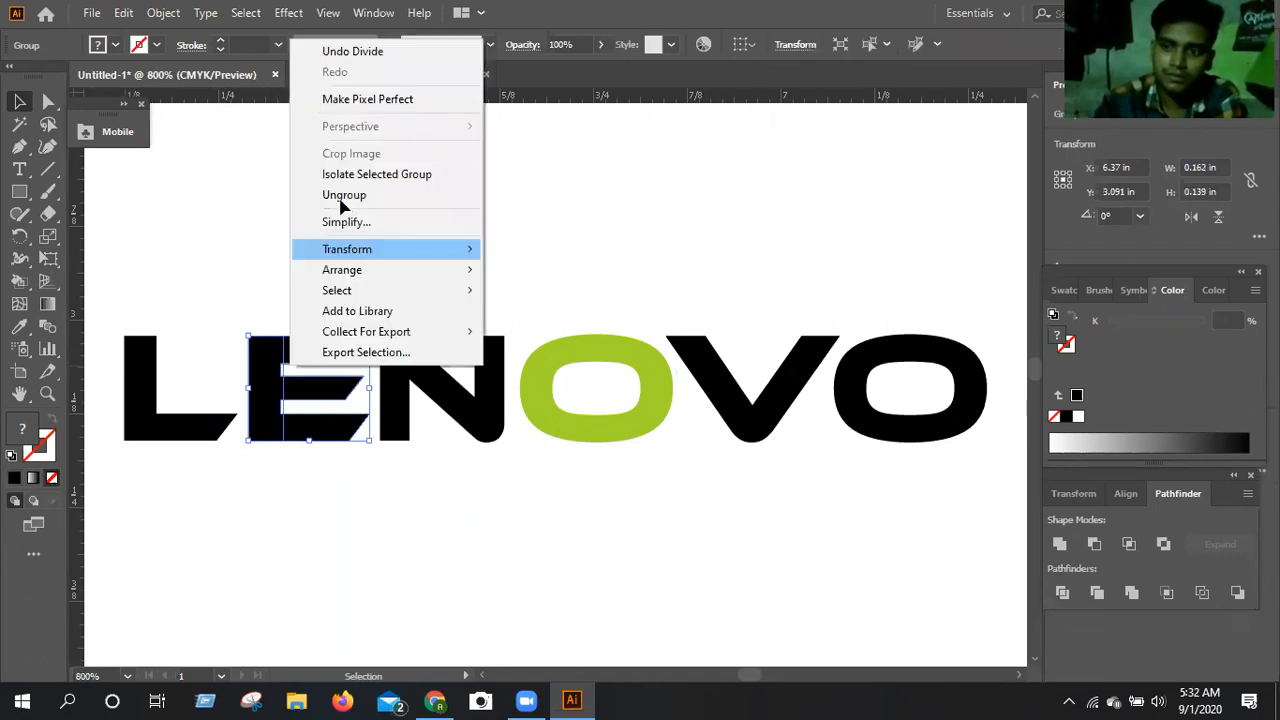
click(343, 197)
click(323, 228)
Move the E's separated stem out of the word to the empty area below the L.
drag(261, 386, 363, 565)
click(363, 565)
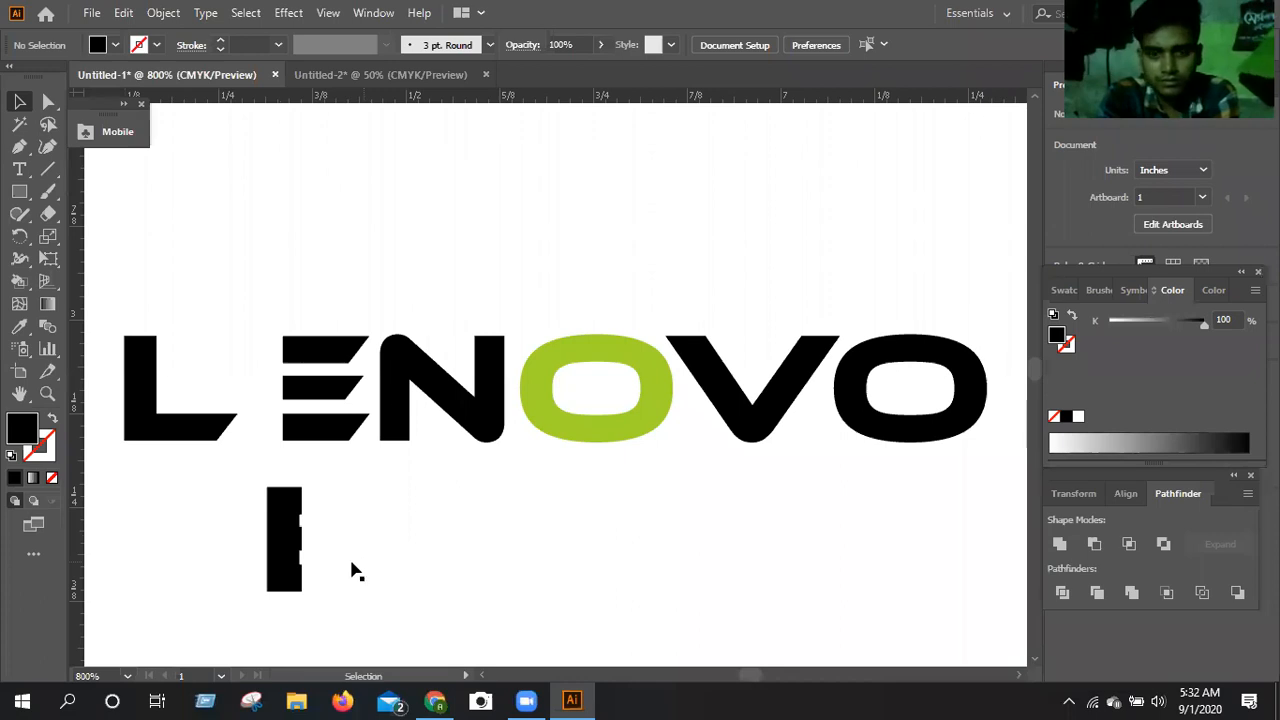
drag(284, 538, 250, 632)
click(250, 632)
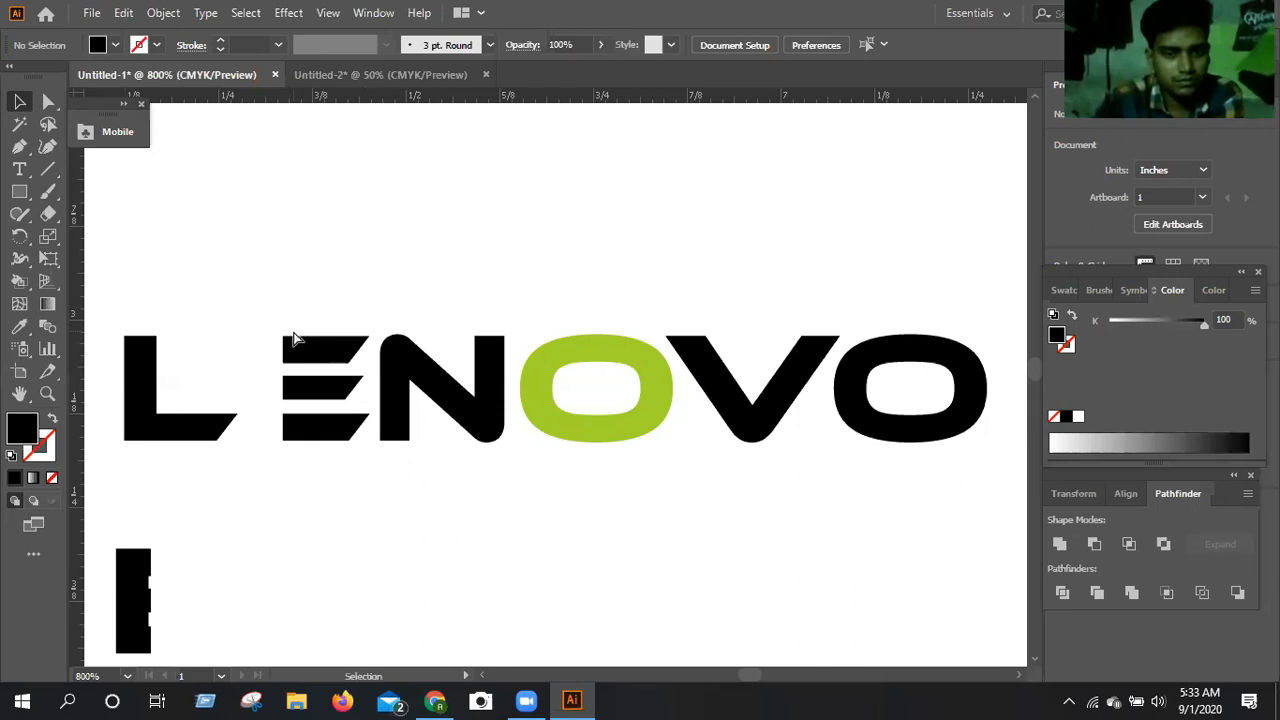
Undo the wordmark edits back to the live text's initial L, and retype ENOVO to complete LENOVO.
key(ctrl+z)
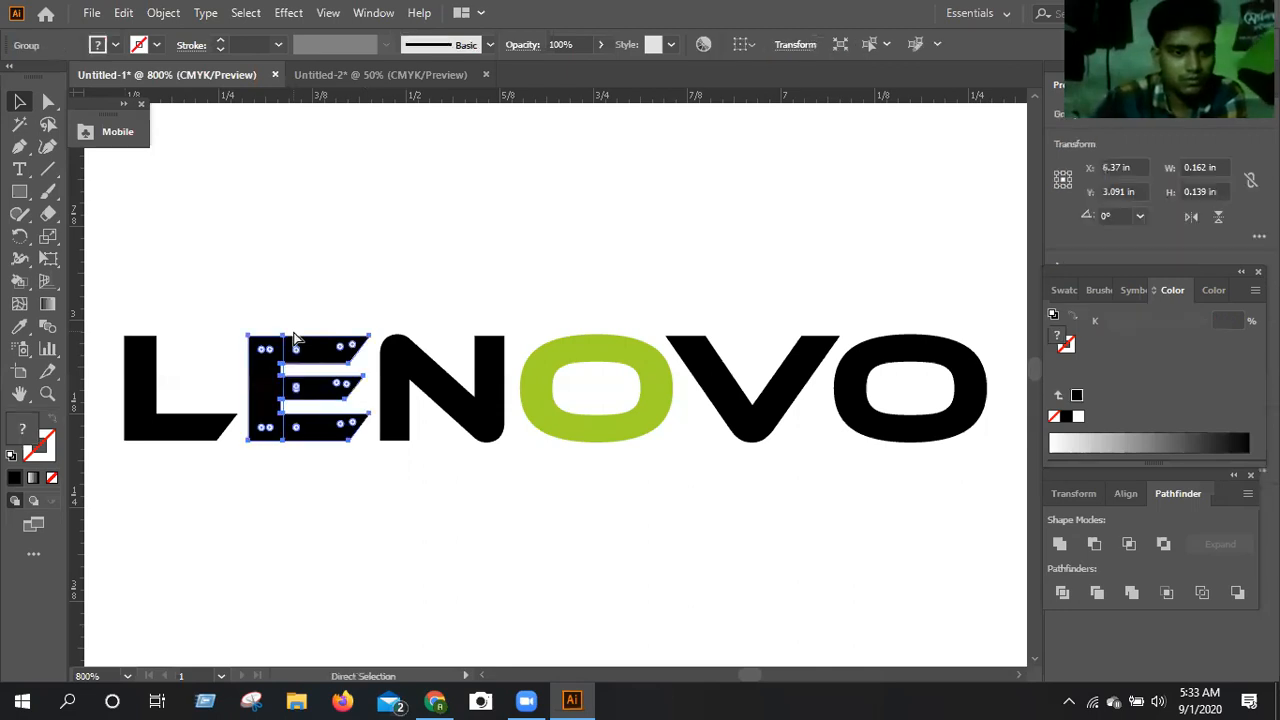
key(ctrl+z)
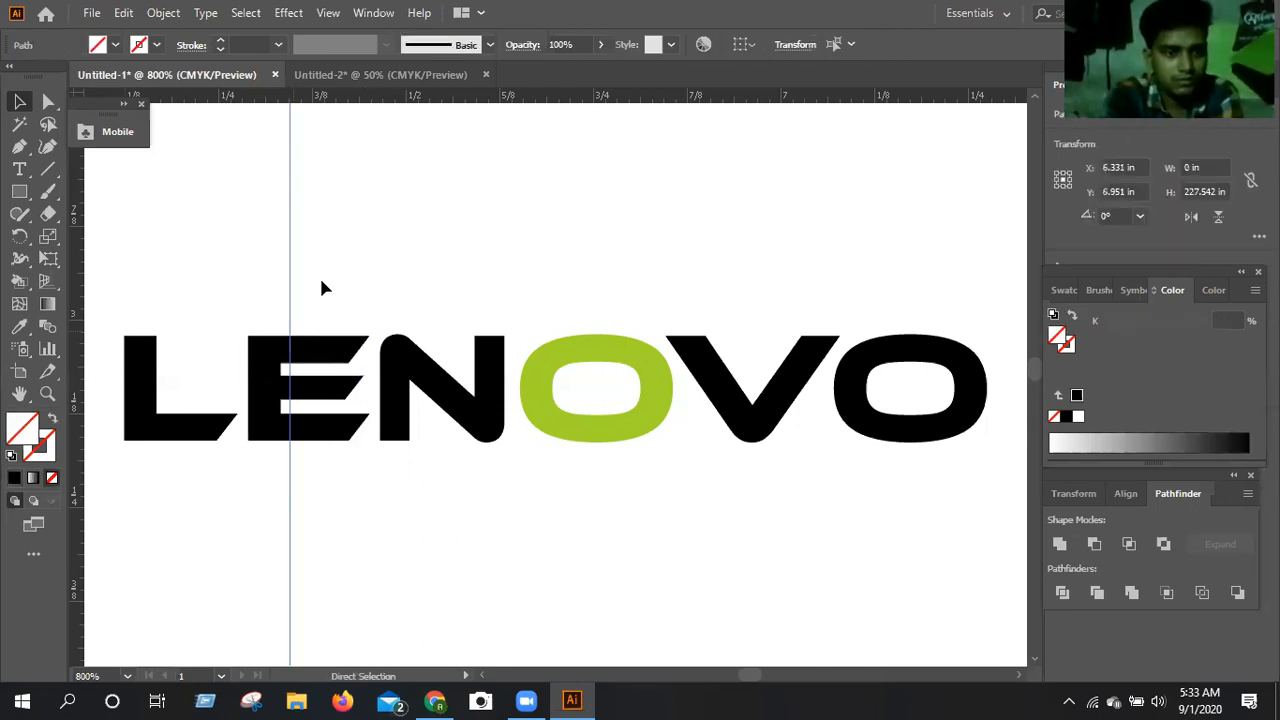
key(ctrl+z)
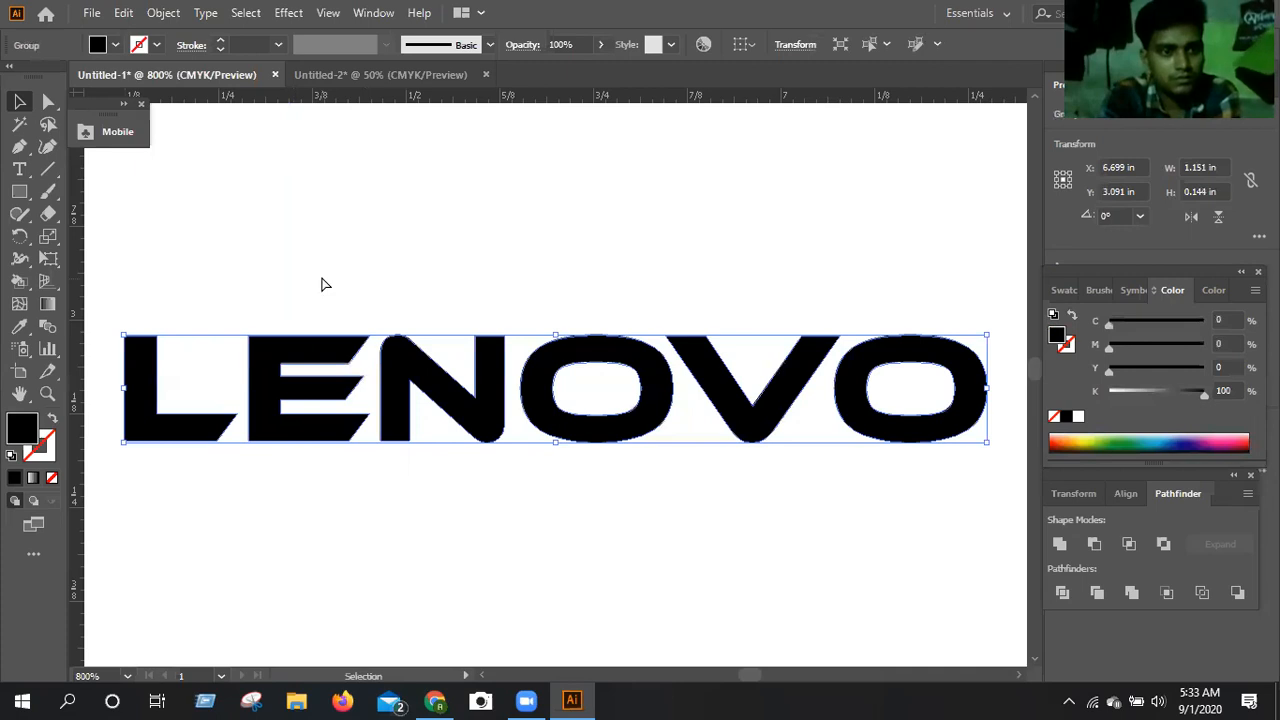
key(ctrl+z)
key(ctrl+z)
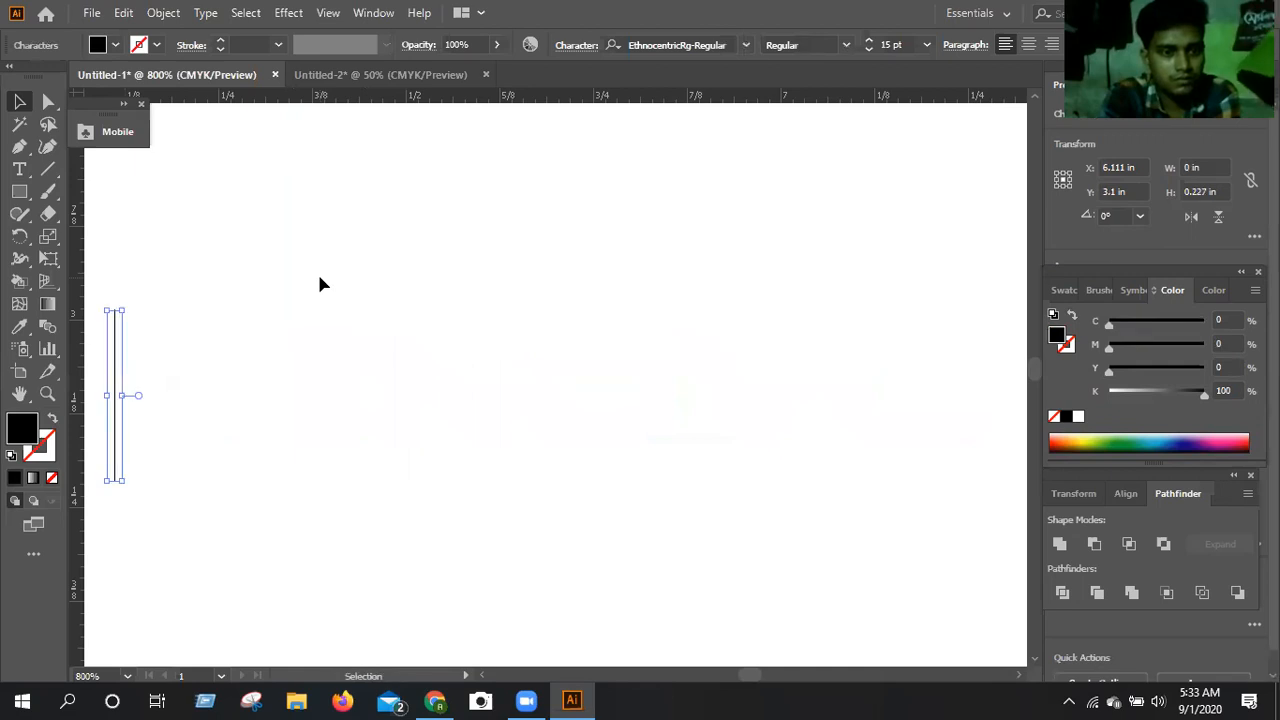
key(ctrl+z)
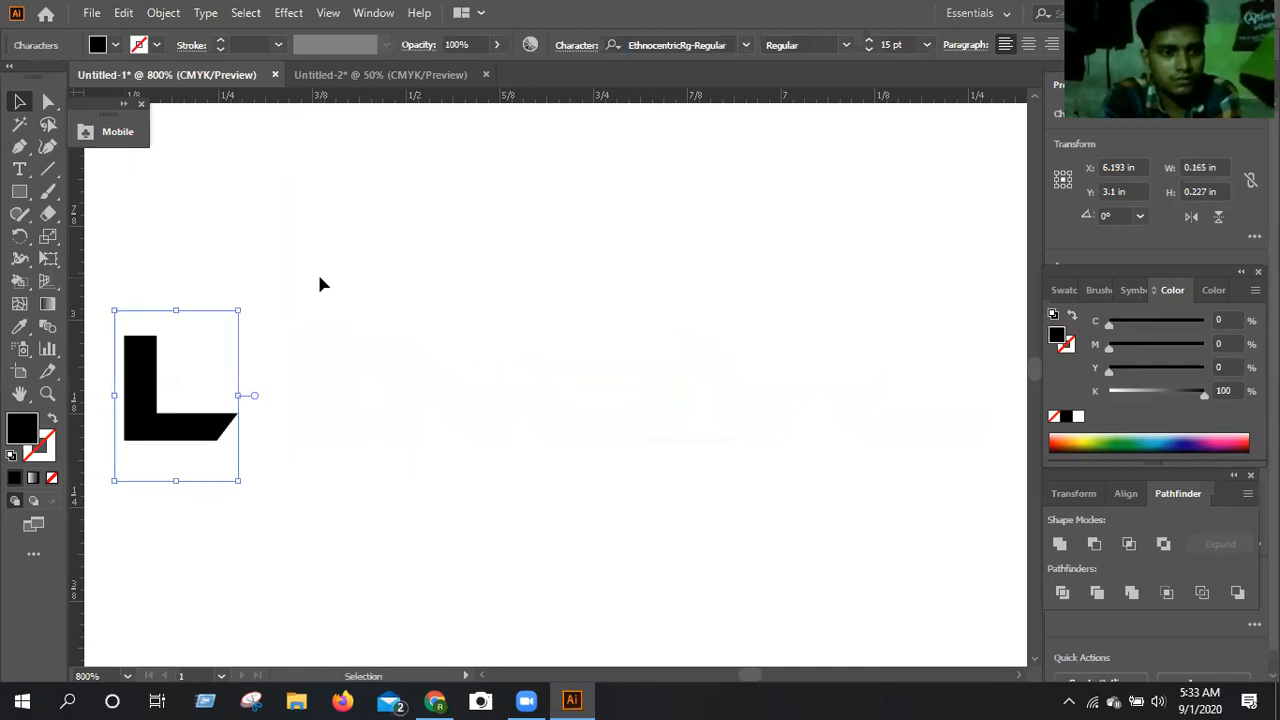
text(ENOVO)
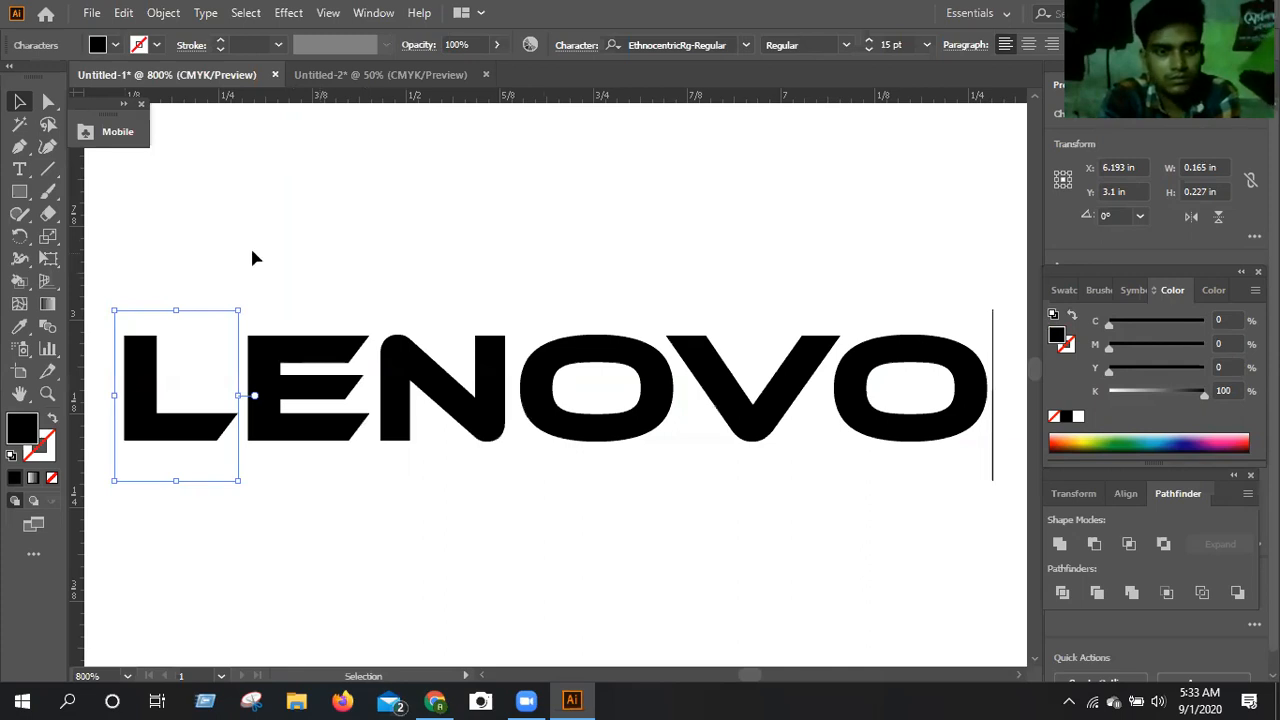
click(147, 258)
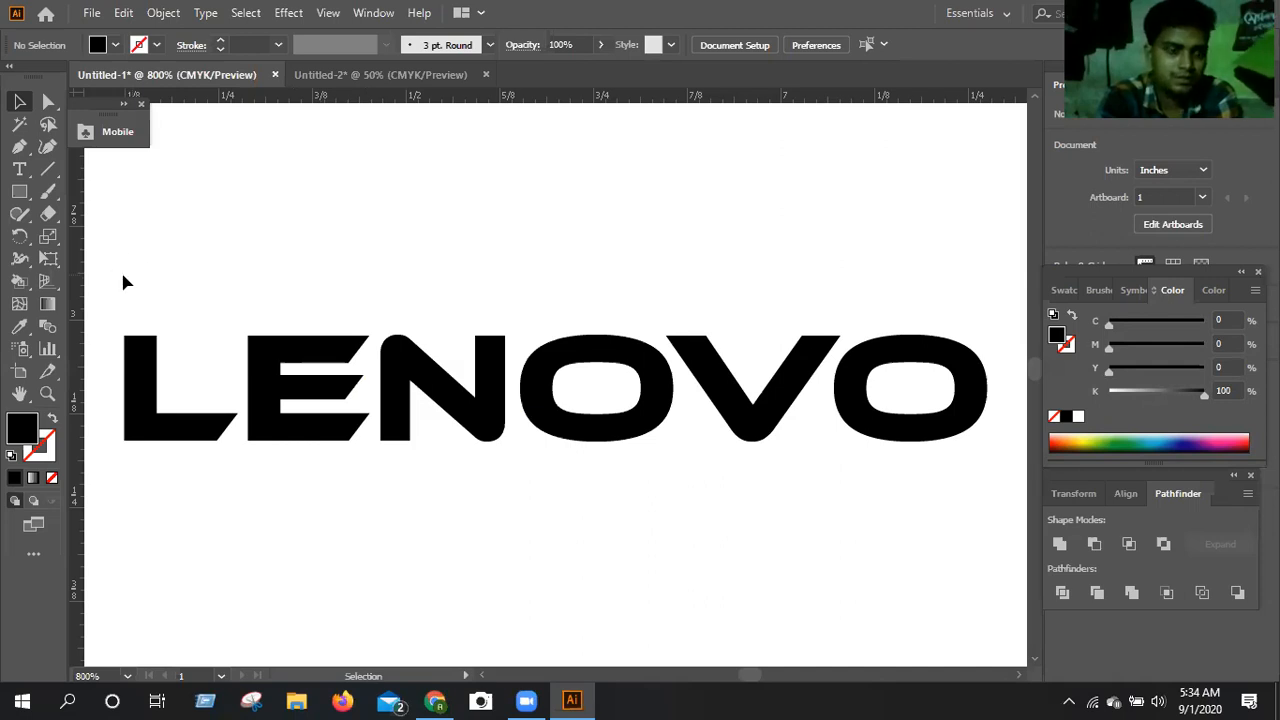
Convert the LENOVO text to outlines and ungroup it into separate letters.
drag(124, 276, 957, 523)
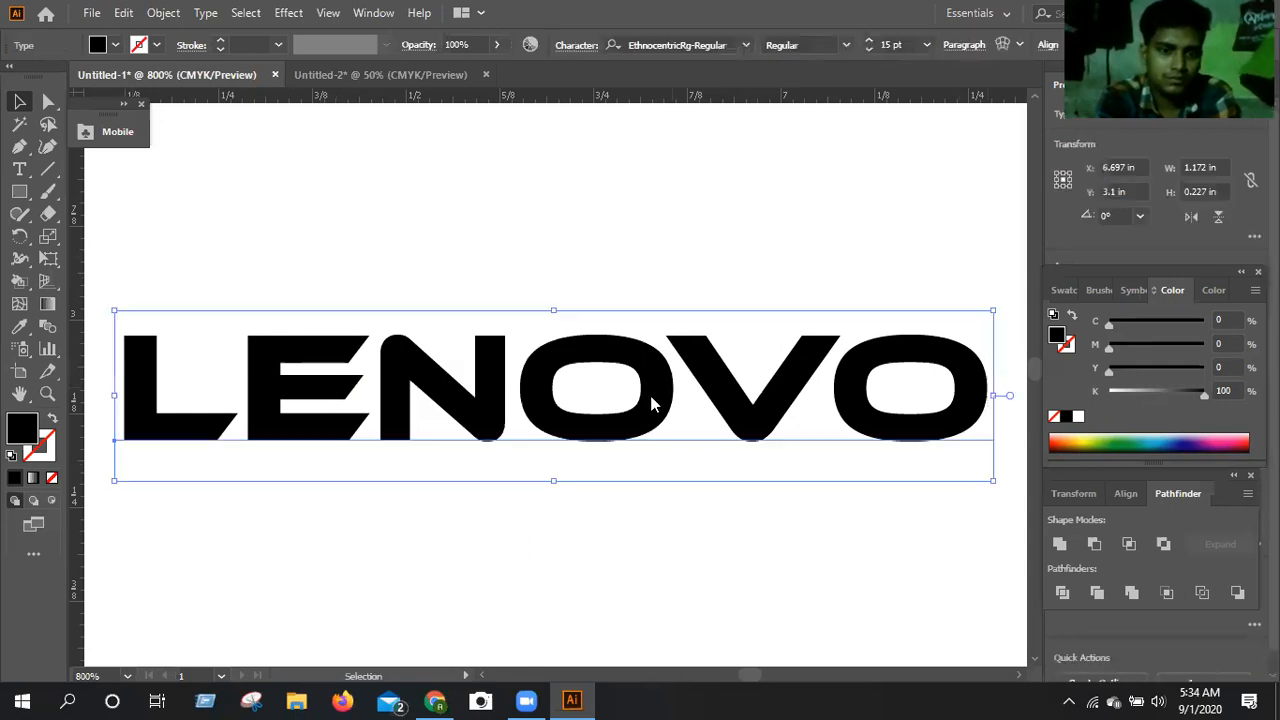
right_click(651, 403)
key(Return)
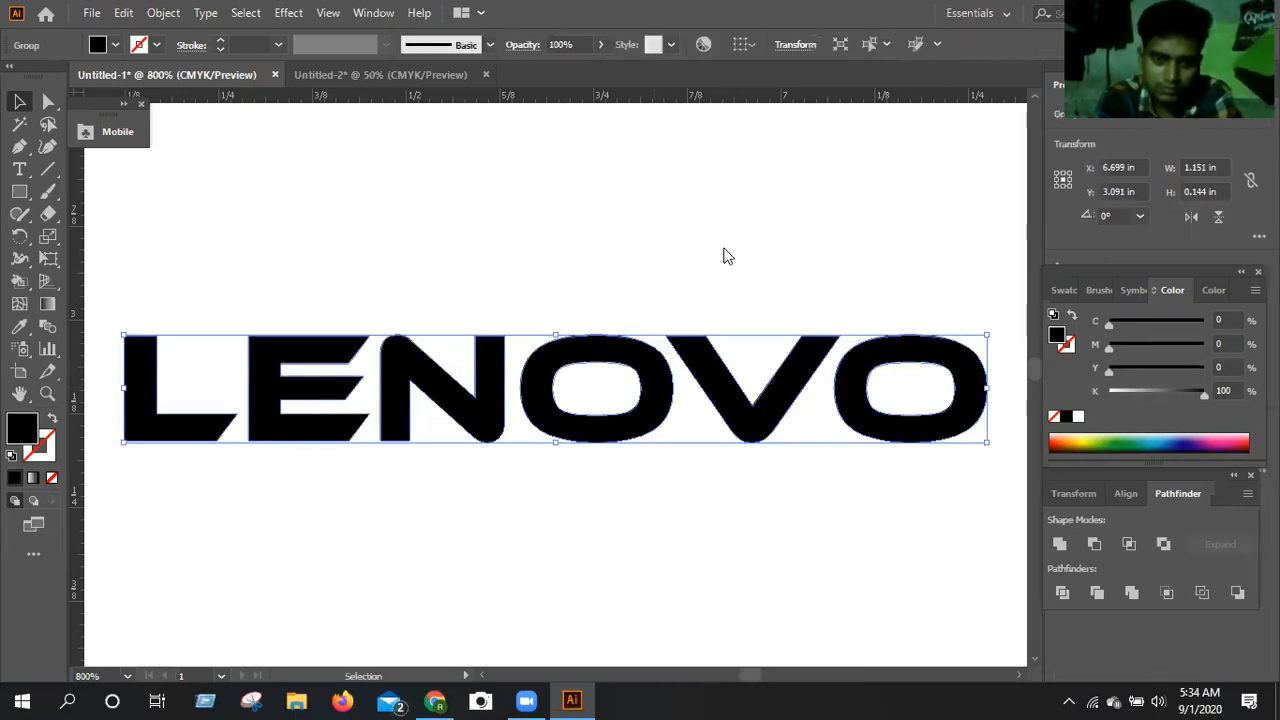
right_click(653, 407)
click(720, 240)
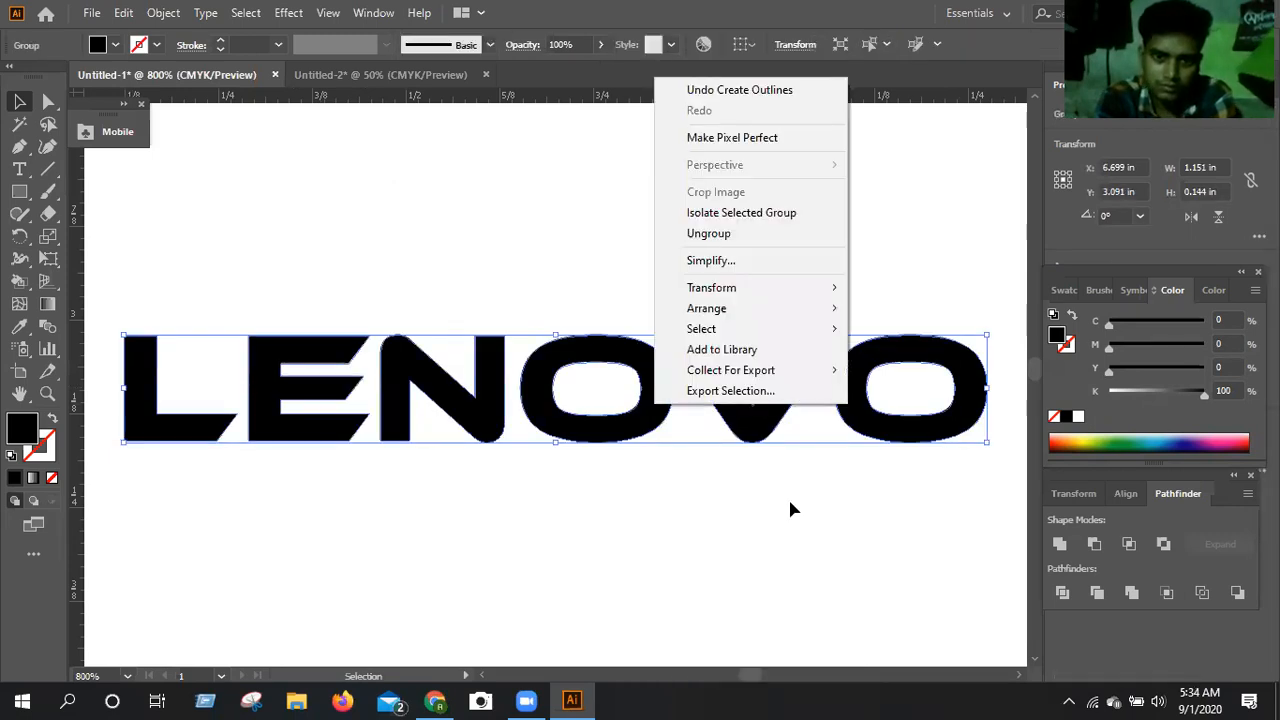
click(790, 504)
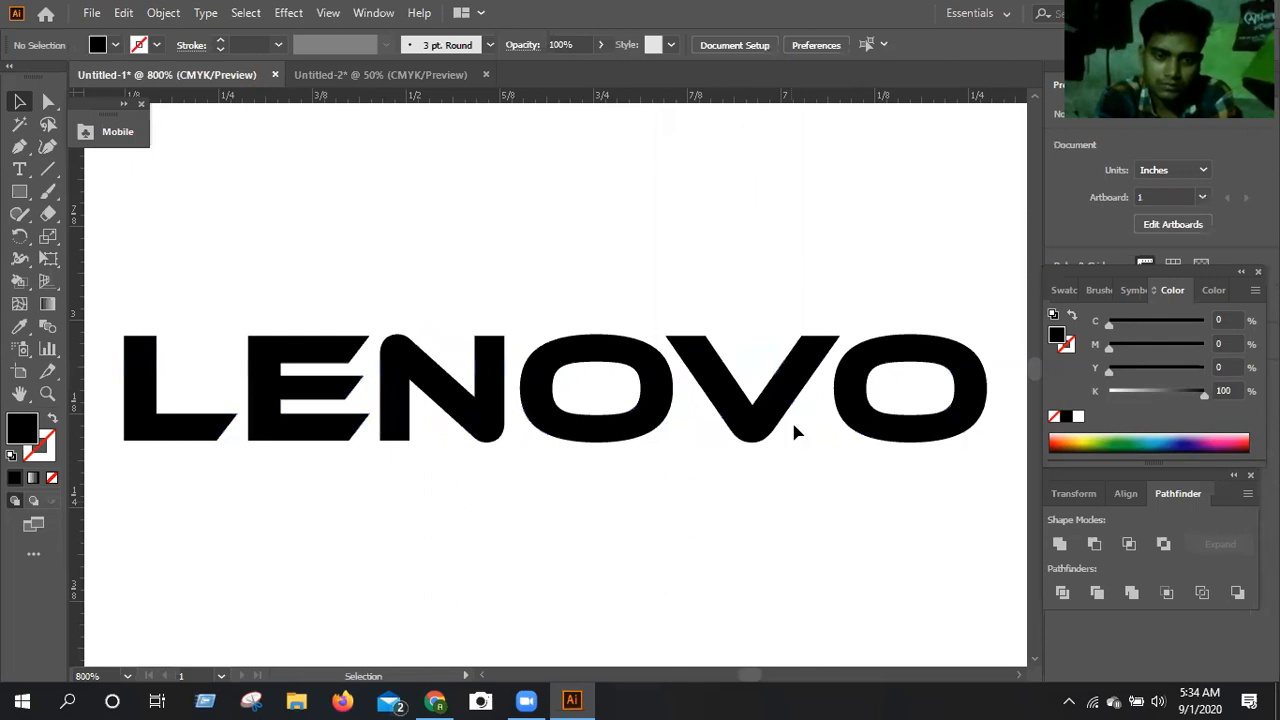
Fill the N with green and the first O with light yellow-green.
click(898, 444)
click(452, 424)
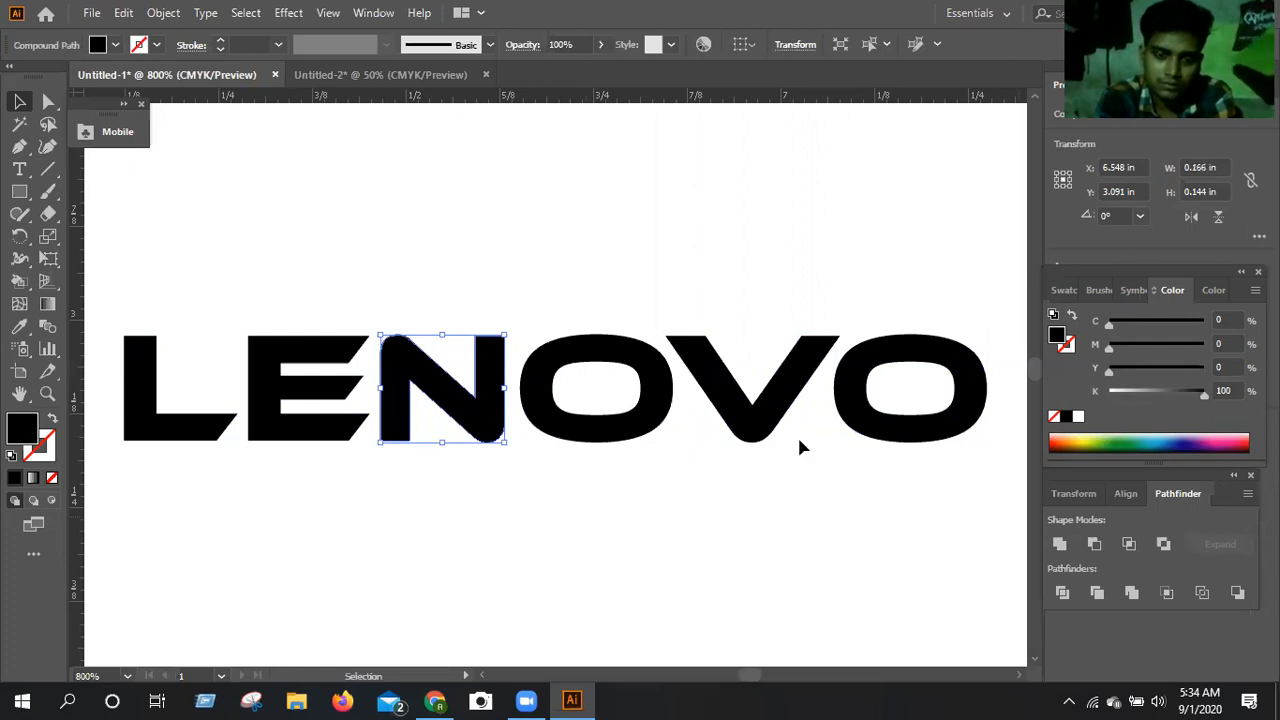
click(1108, 444)
click(655, 420)
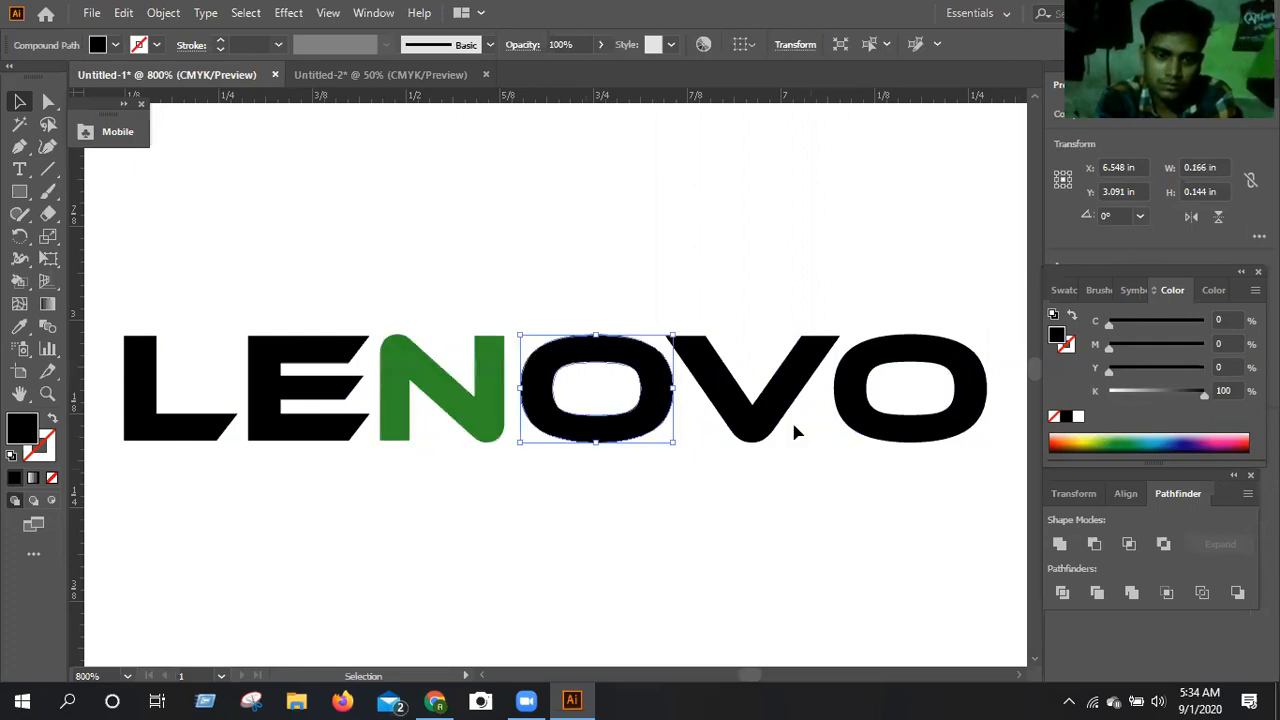
click(1089, 443)
Fill the V with navy (C 98.43, M 98.82, Y 30.59, K 20) and the last O with pink (C 13.73, M 95.69, Y 0.39, K 0).
click(791, 420)
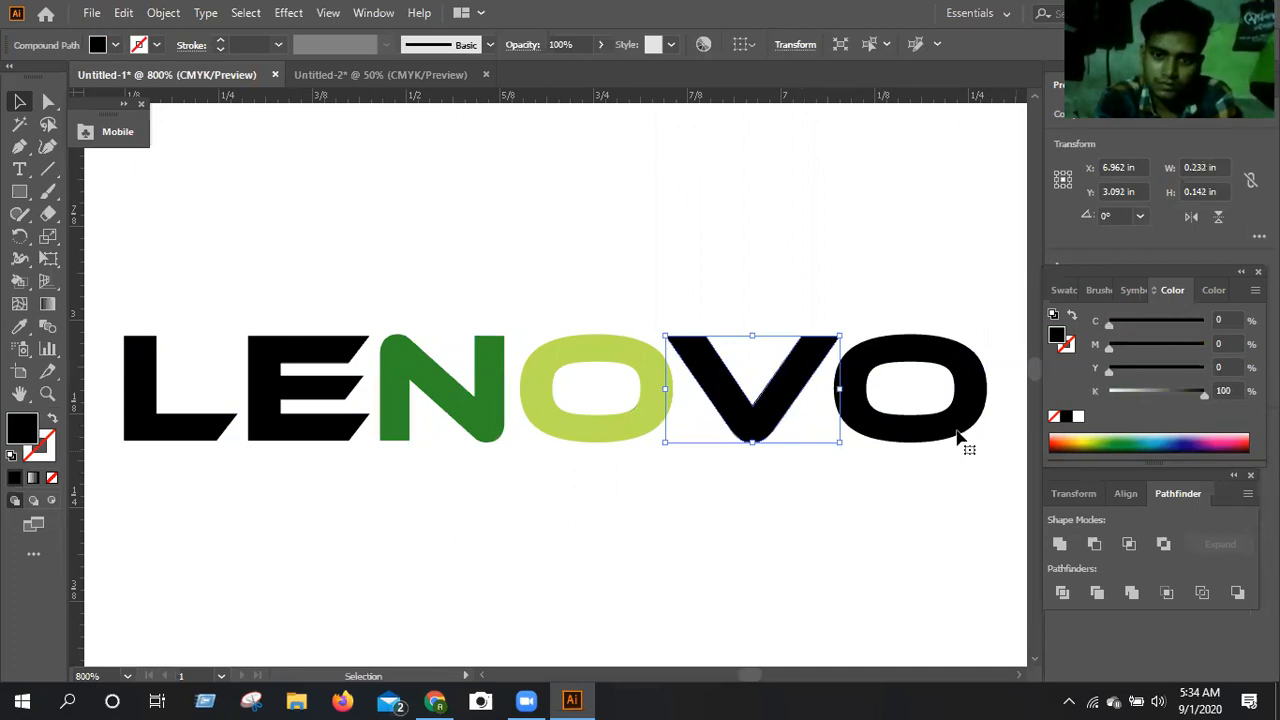
click(1226, 448)
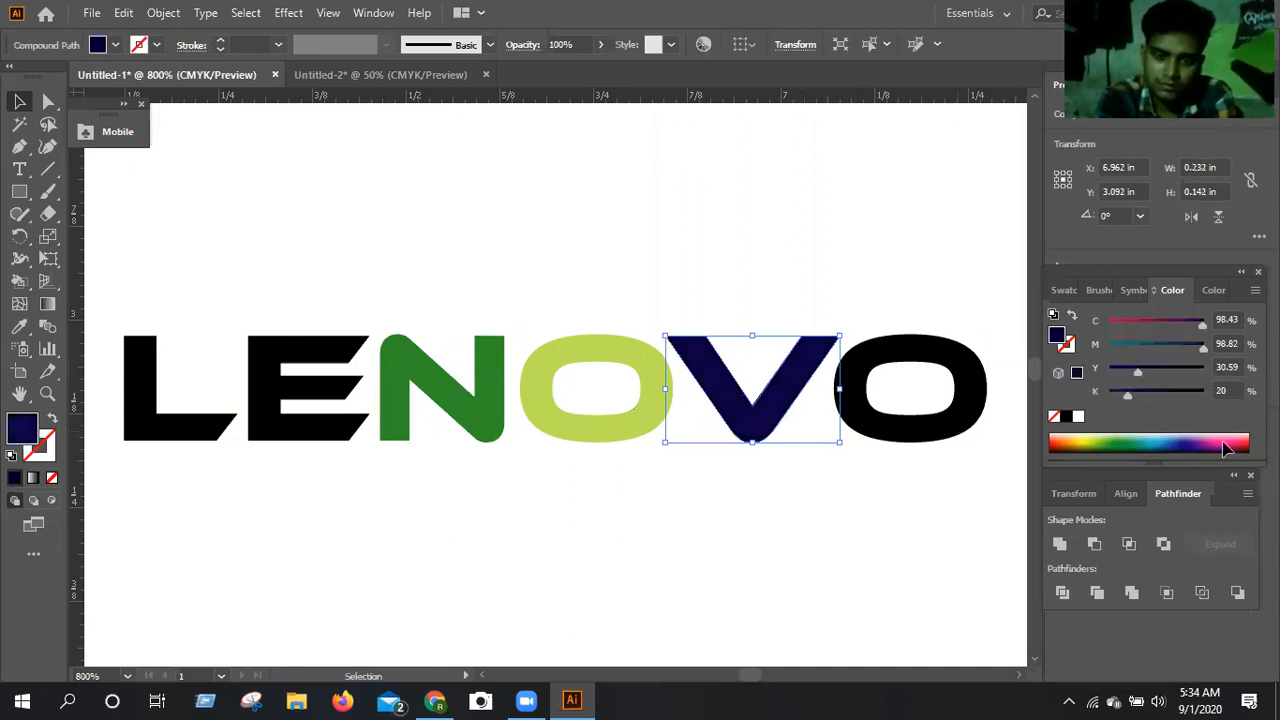
click(930, 425)
click(378, 511)
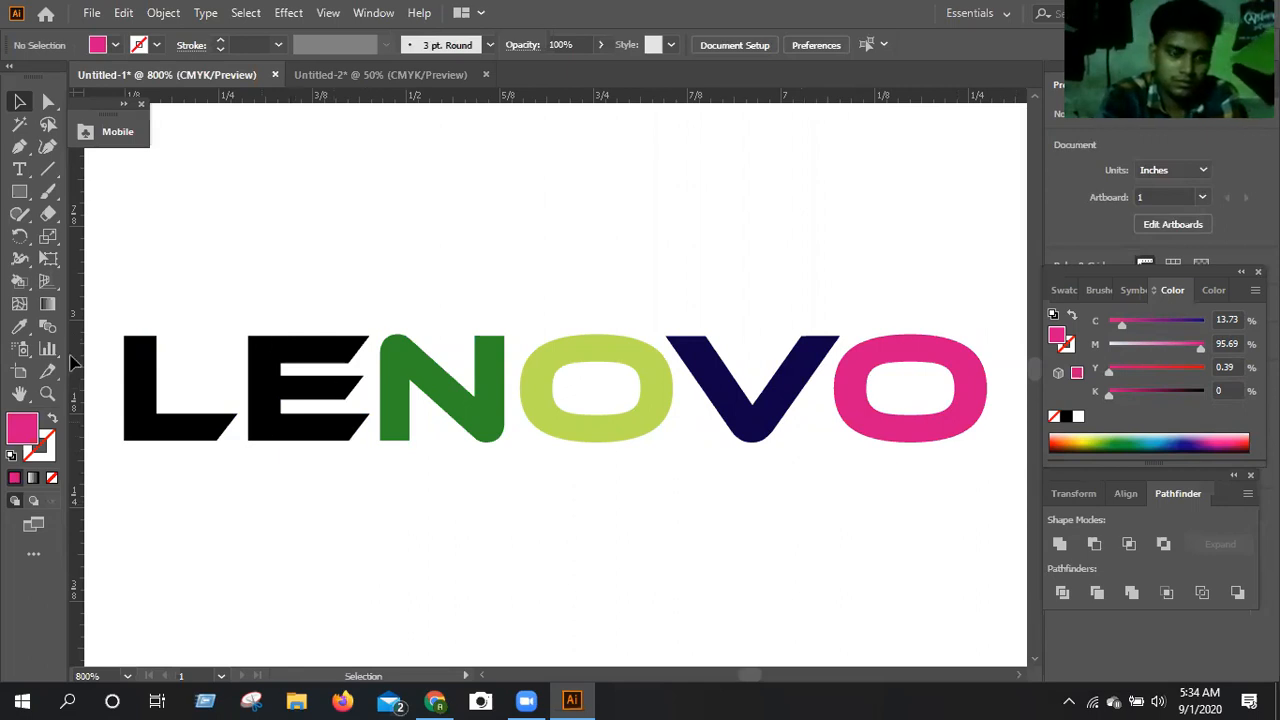
Divide the E along a new vertical guide at its stem's right edge with Pathfinder Divide, and ungroup the pieces.
drag(265, 434, 281, 443)
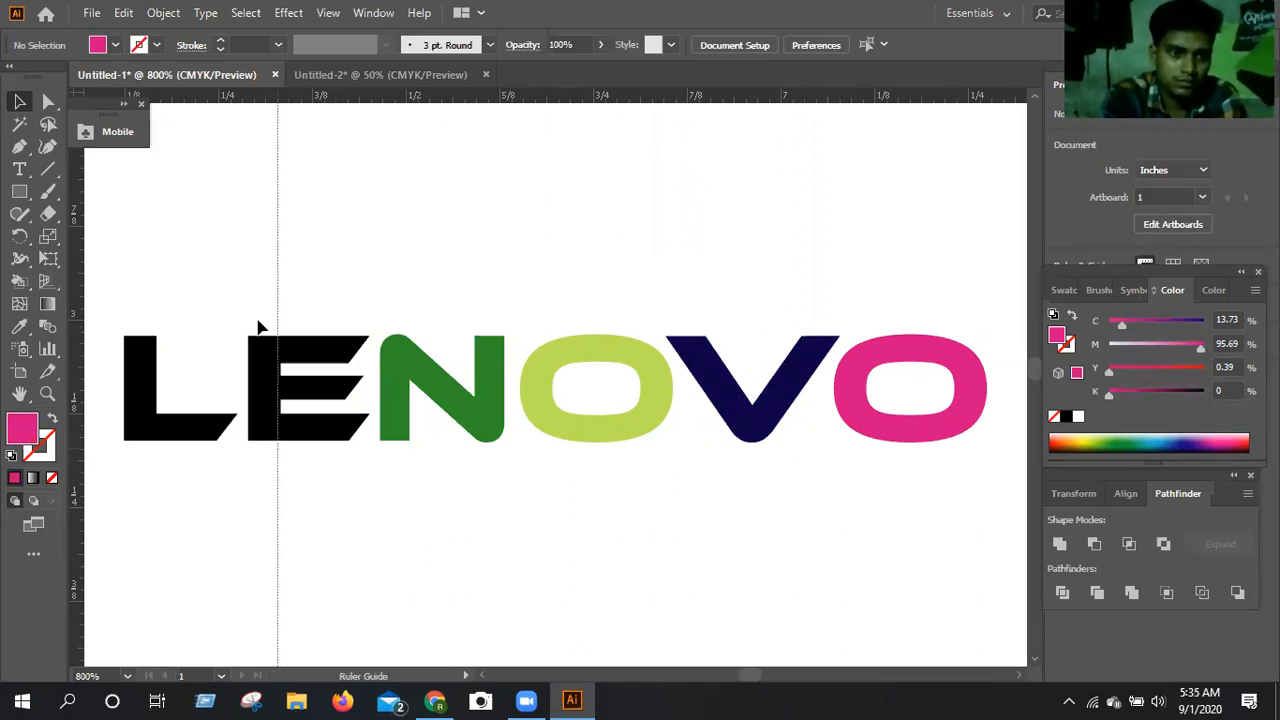
drag(243, 282, 305, 376)
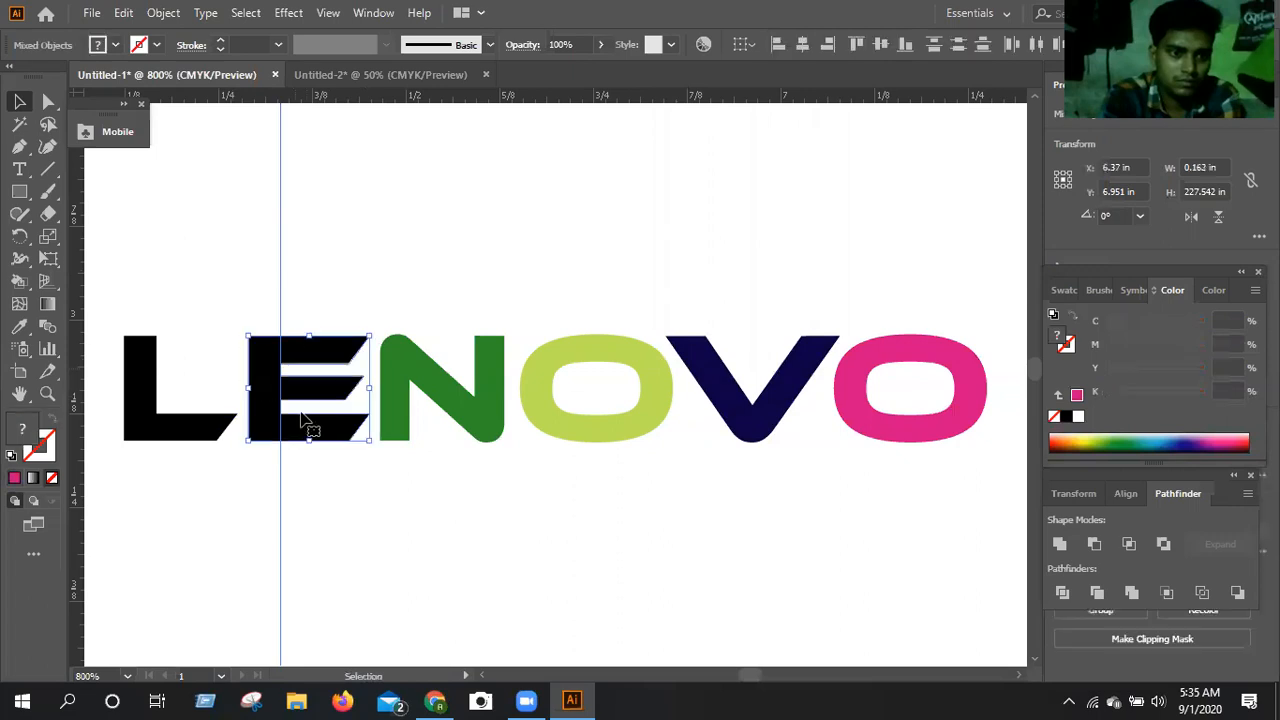
click(1064, 594)
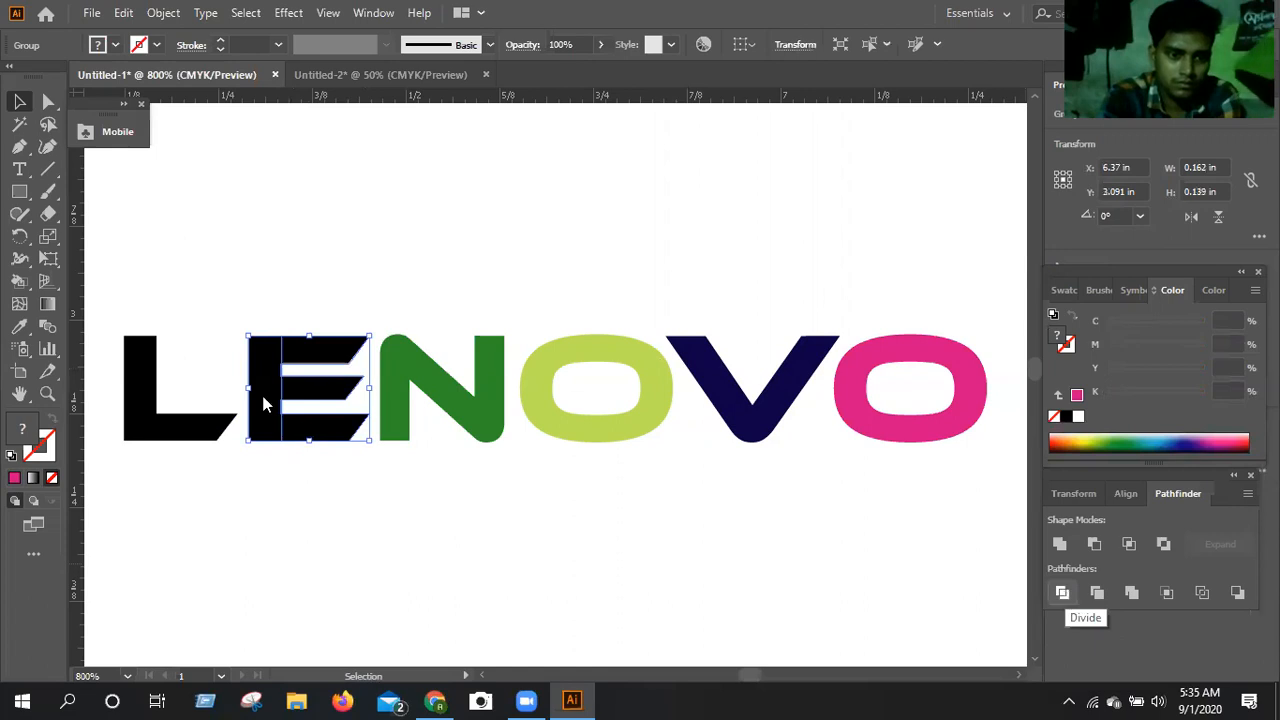
right_click(308, 305)
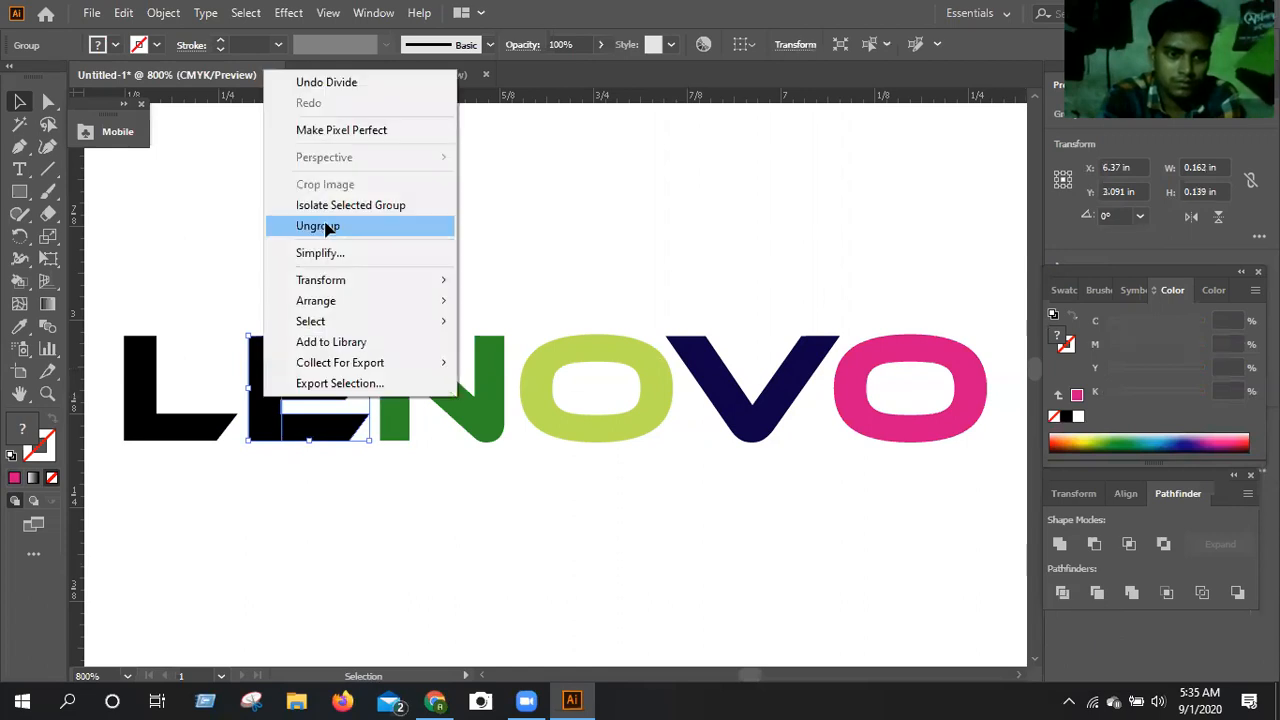
click(322, 227)
Move the E's separated stem below the word, beneath the L.
key(ctrl+shift+a)
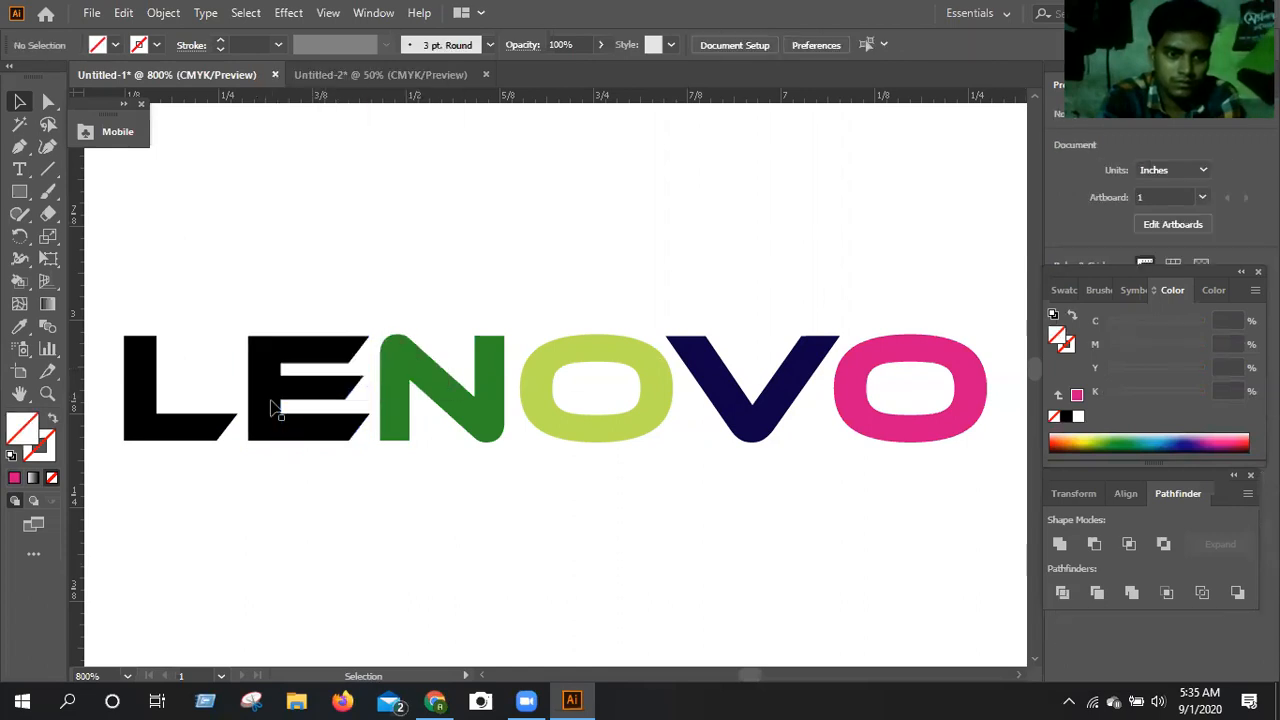
click(273, 407)
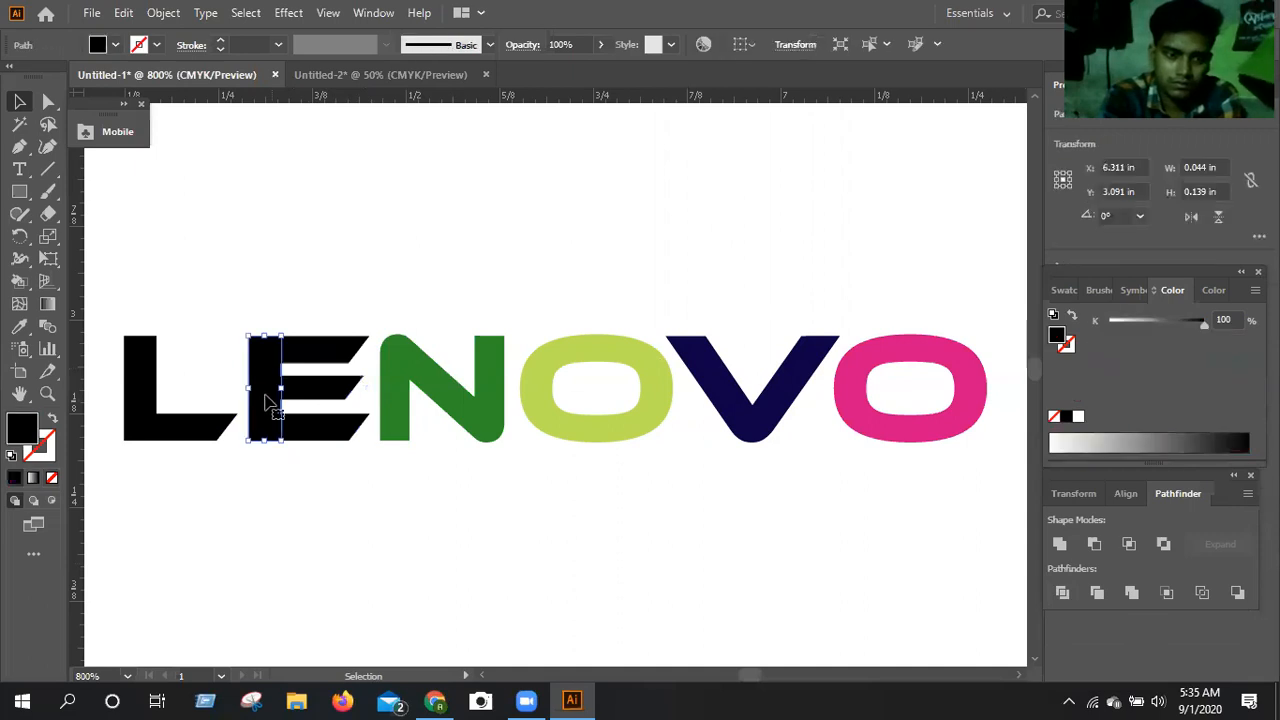
drag(265, 401, 247, 560)
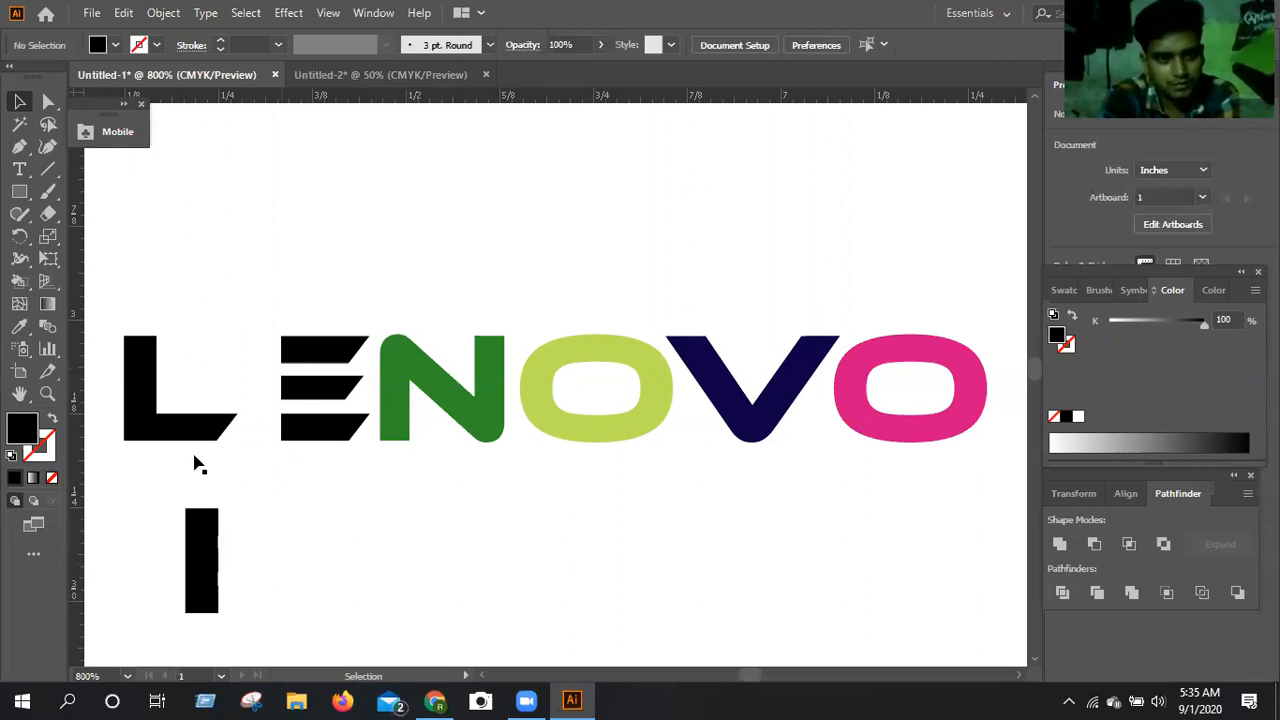
Shift the L horizontally toward the E's bars, to about X 6.31 in.
click(203, 428)
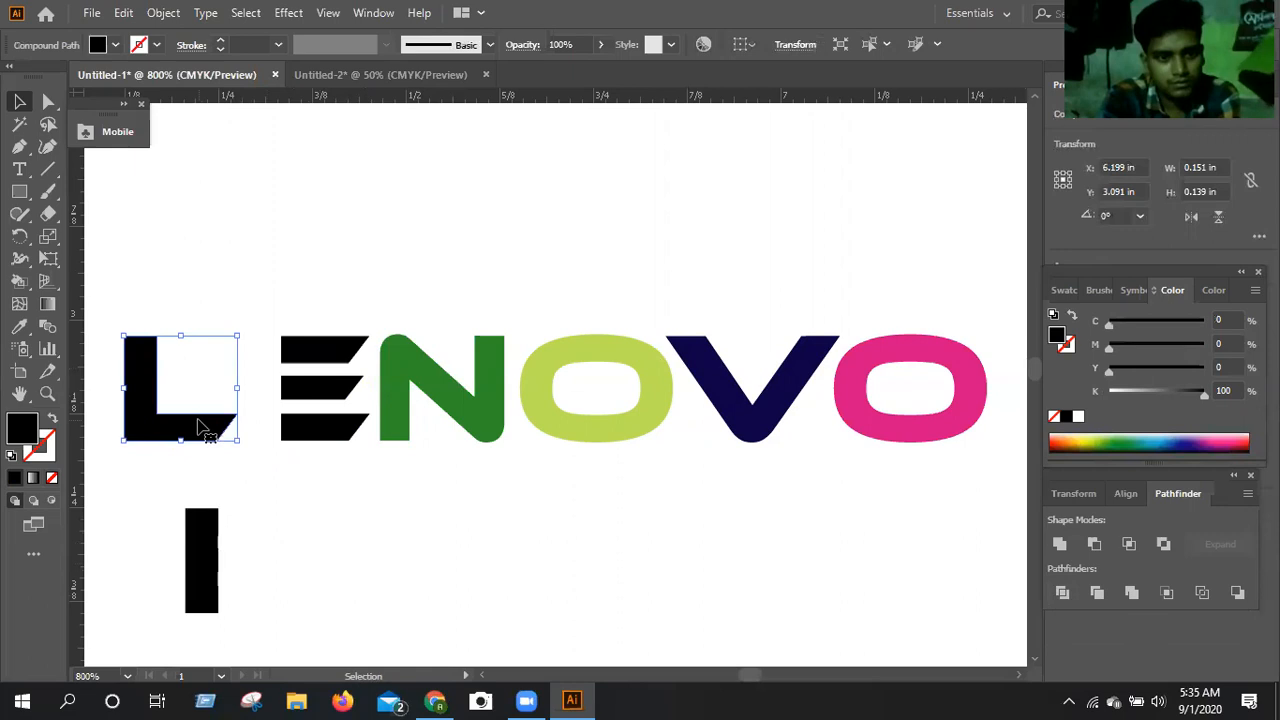
key(Right)
key(Right)
key(Right)
key(Right)
key(Right)
key(Right)
key(Right)
key(Right)
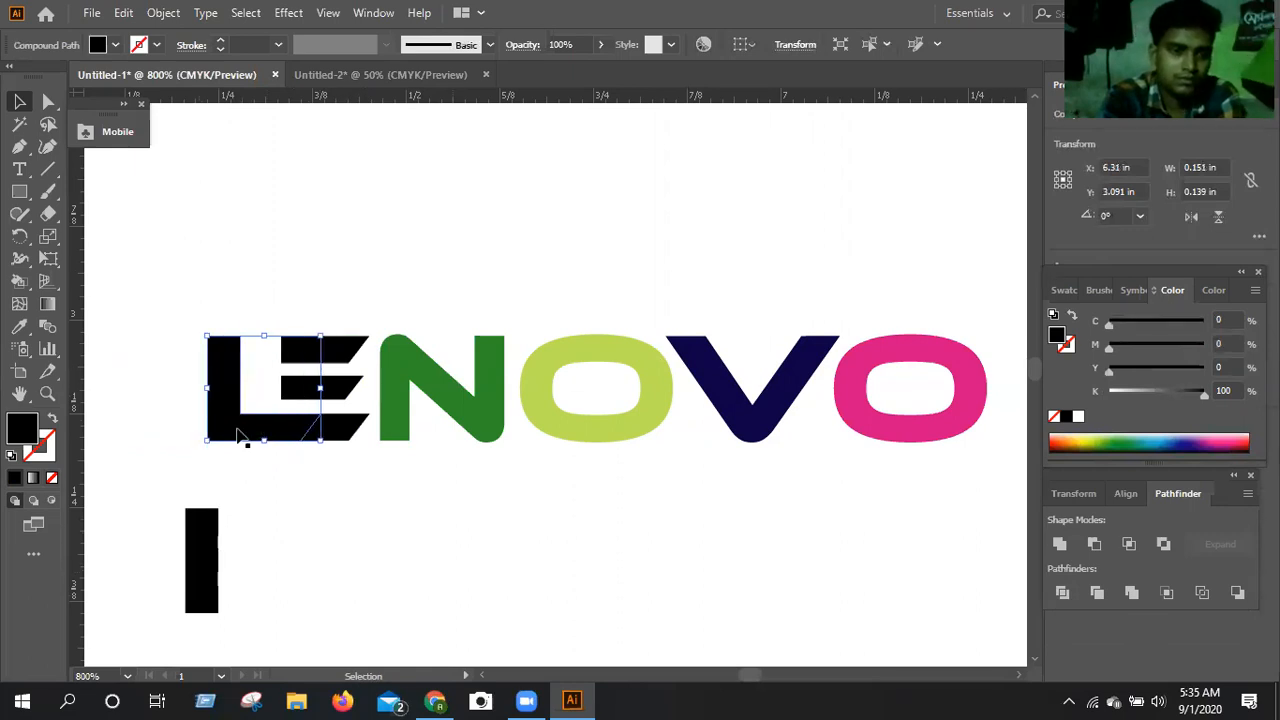
Draw a thin horizontal bar about 0.786 × 0.03 in beneath NOVO and fill it with the N's green.
key(ctrl+shift+a)
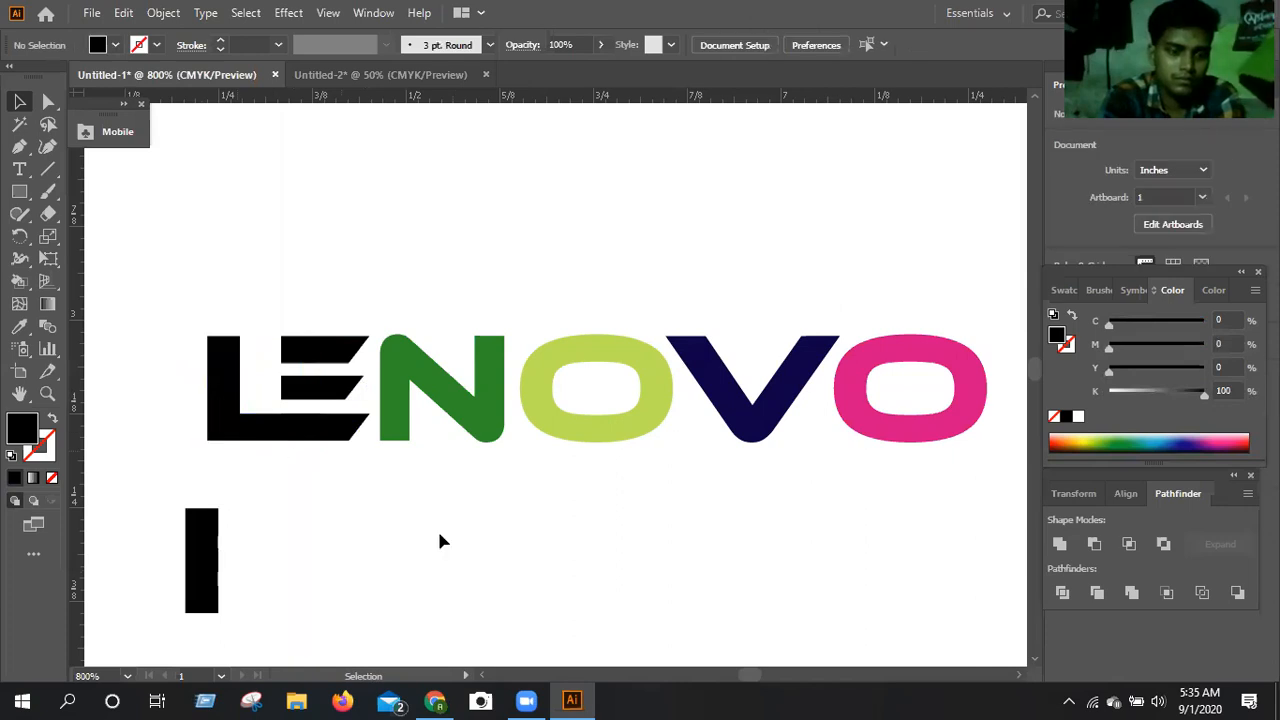
scroll(440, 540, up, 2)
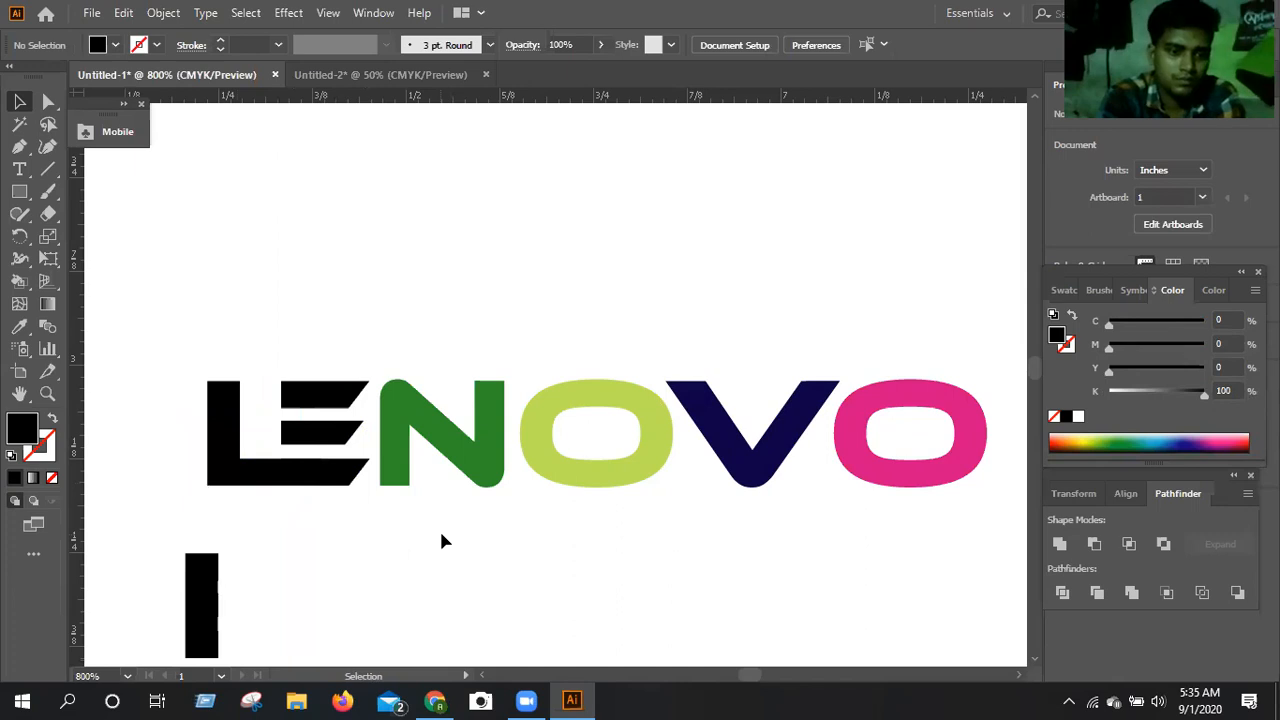
scroll(443, 539, down, 1)
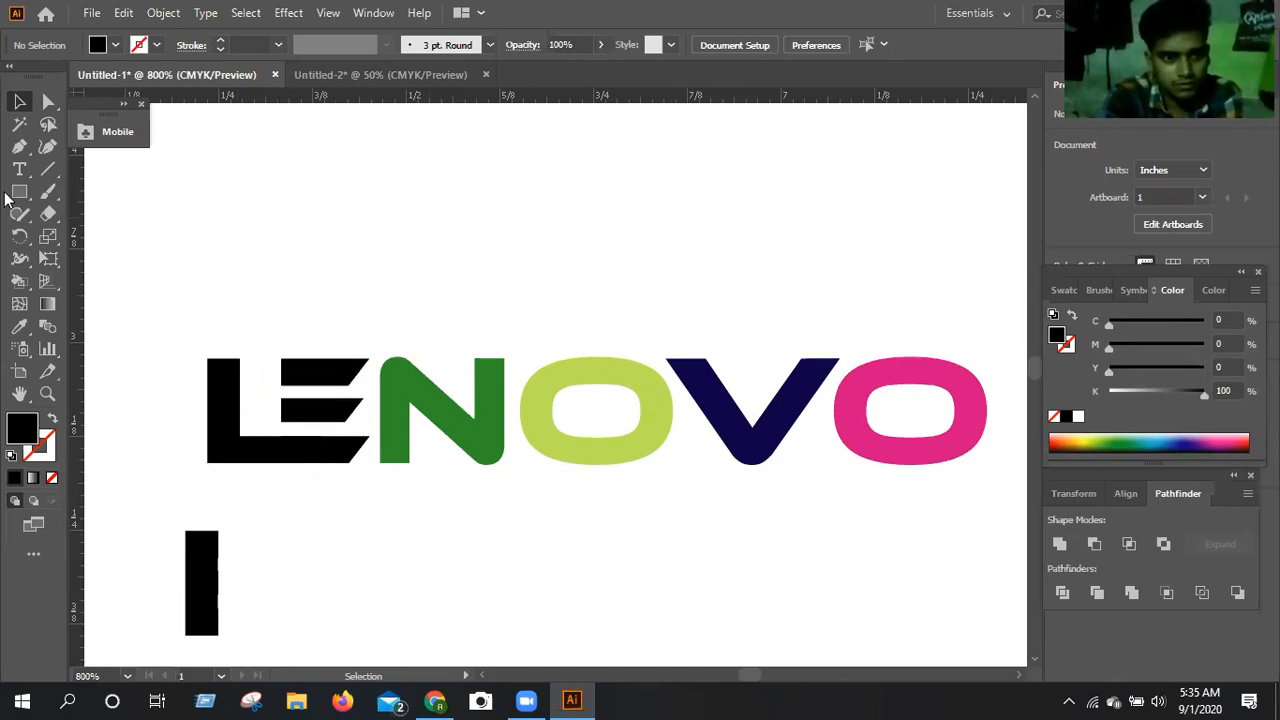
key(m)
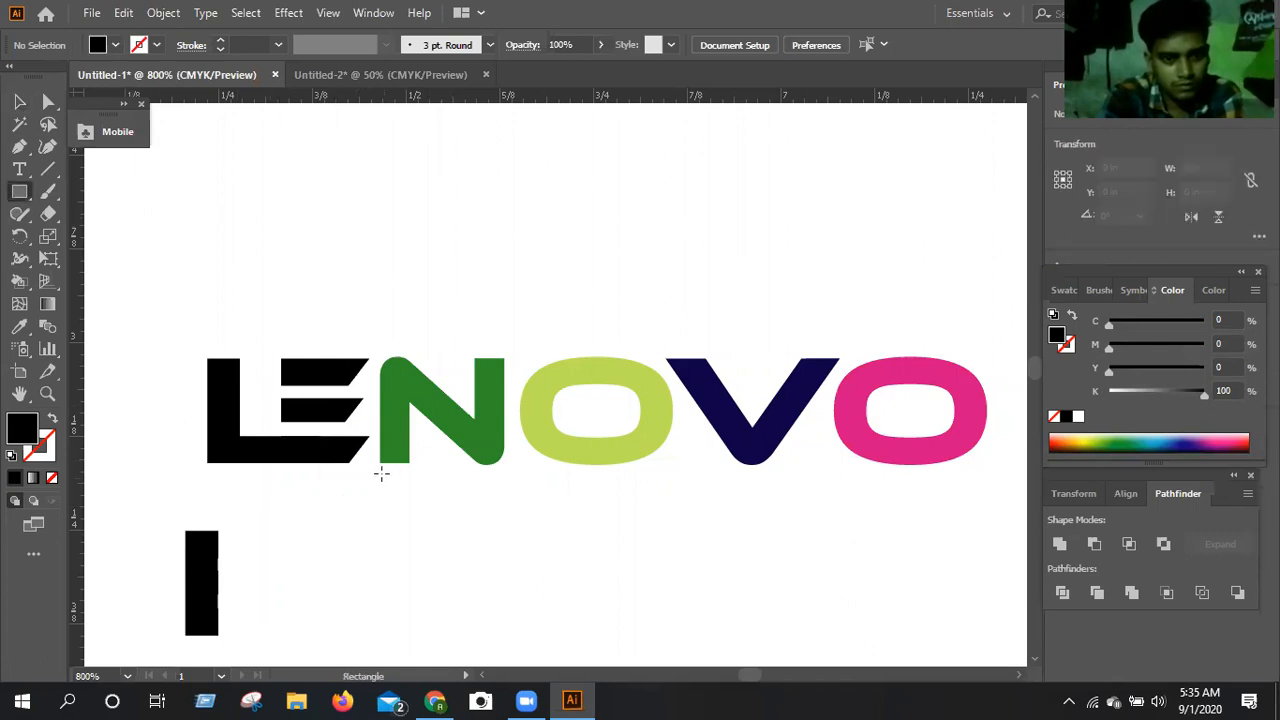
drag(382, 474, 969, 498)
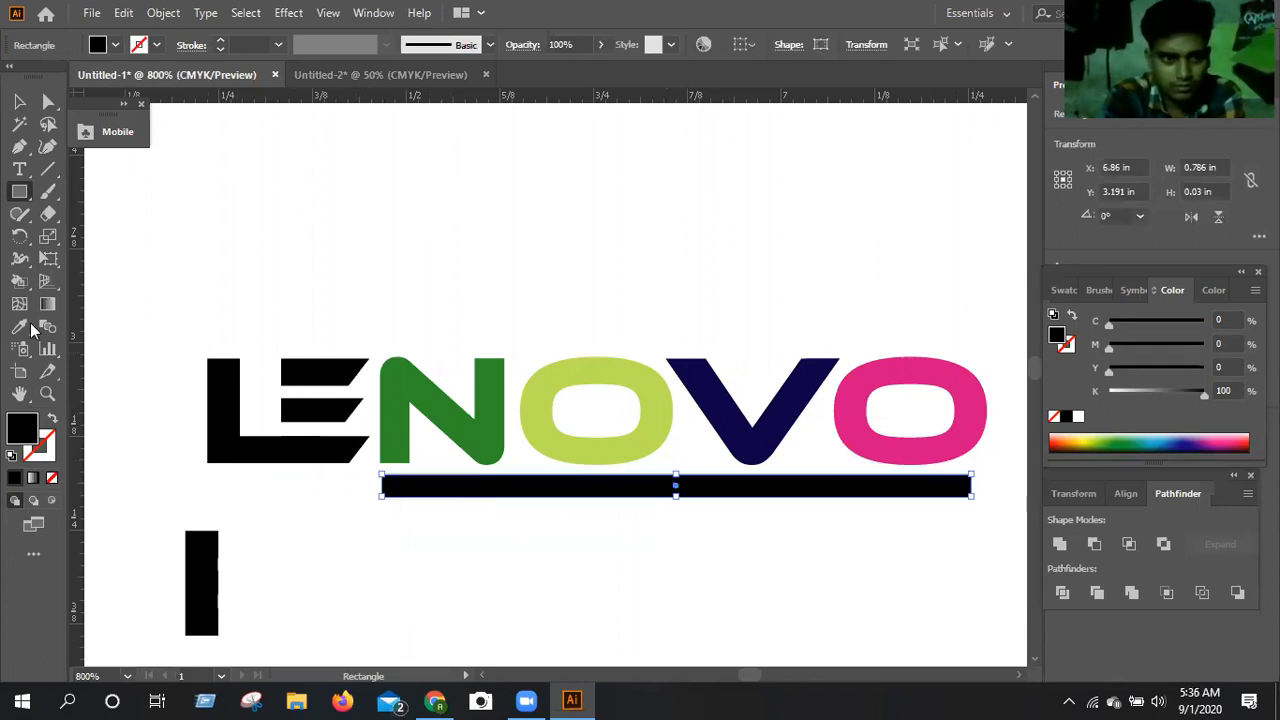
key(i)
click(386, 420)
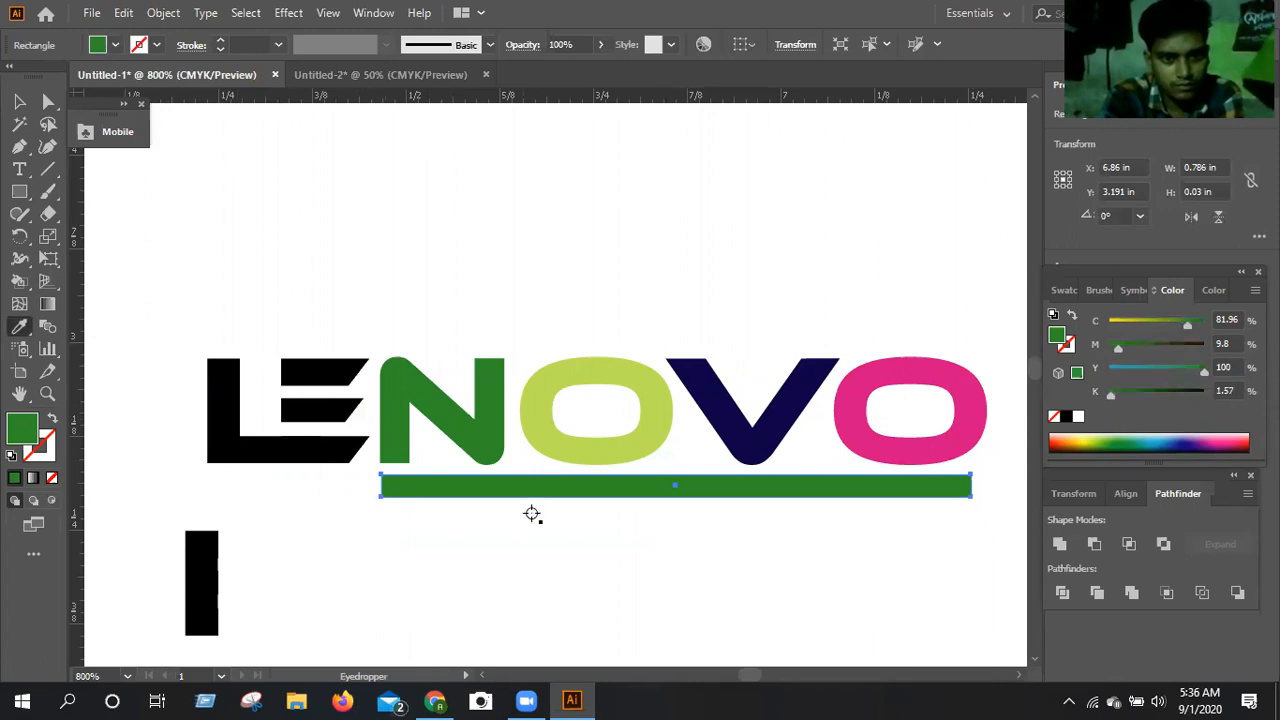
Shift the green bar slightly sideways so its end lines up with the N's left edge.
key(Up)
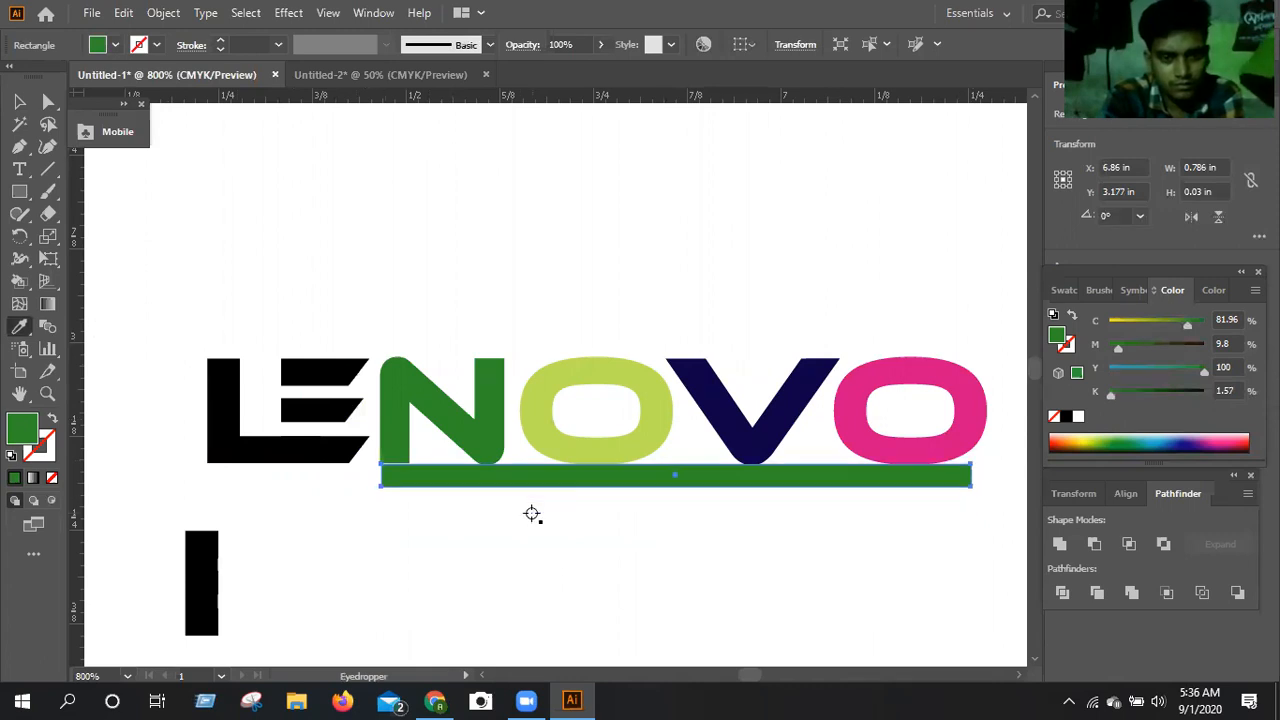
key(Down)
click(19, 101)
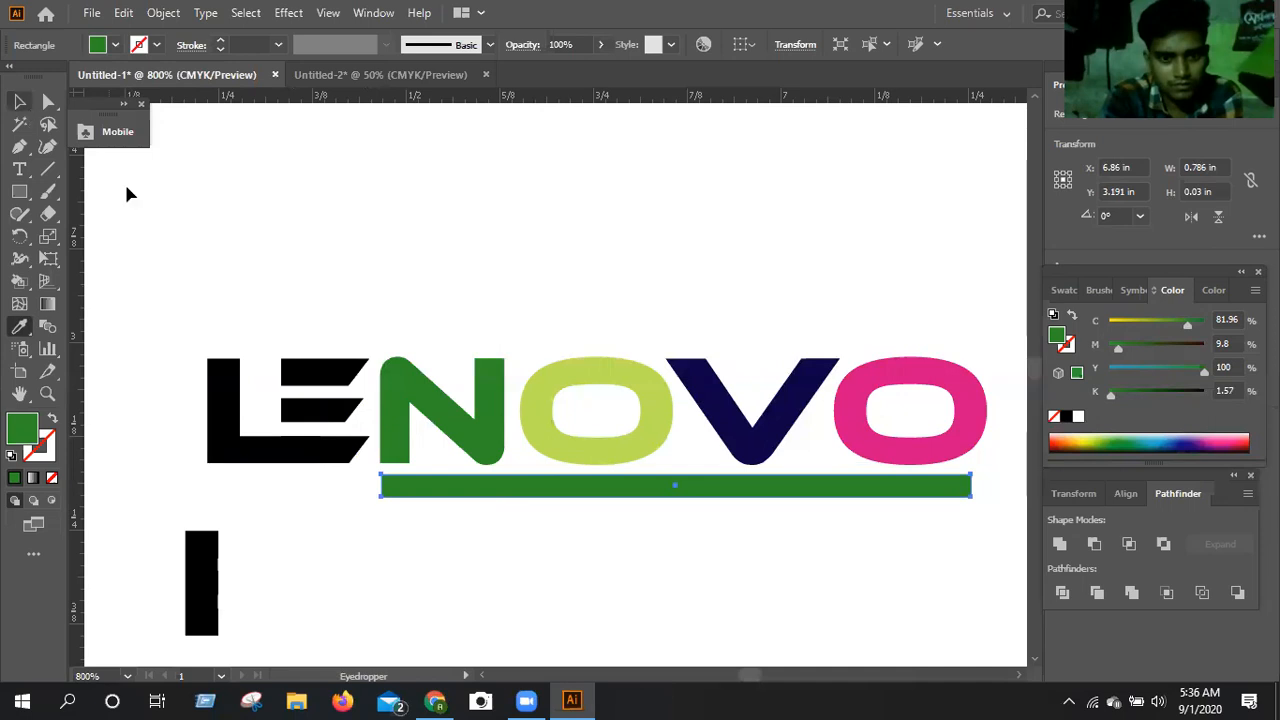
click(430, 510)
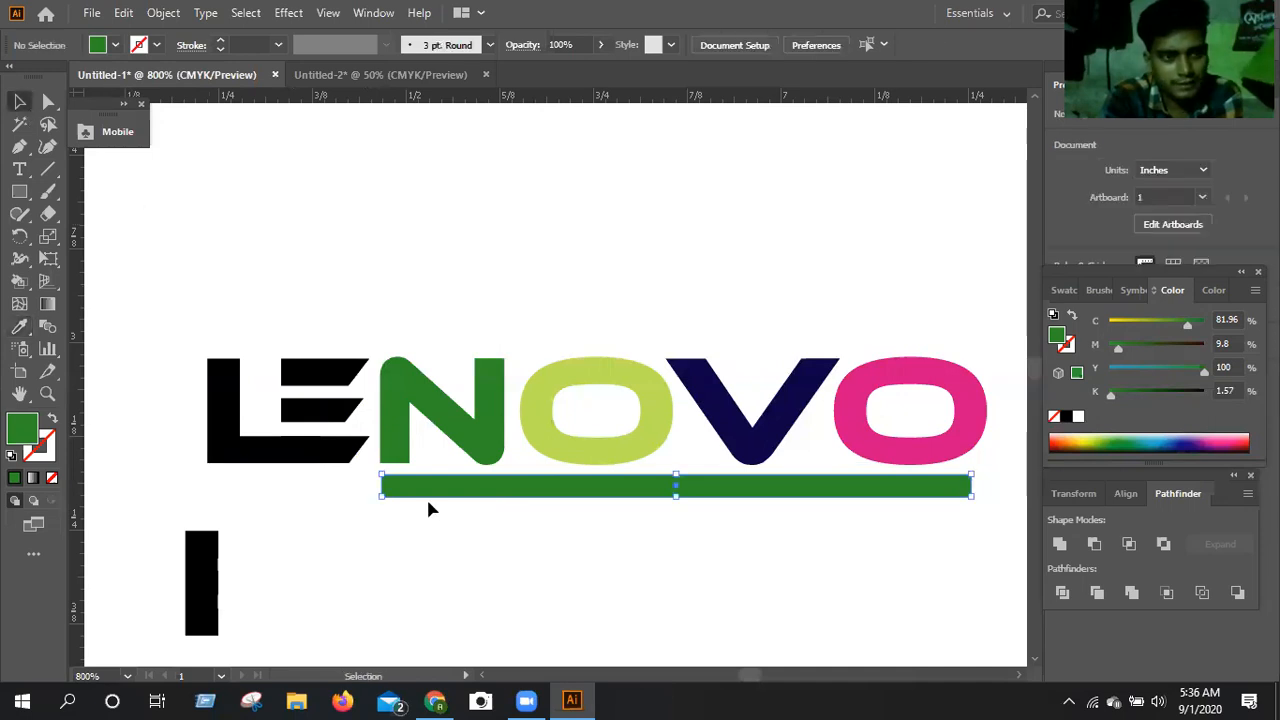
click(425, 497)
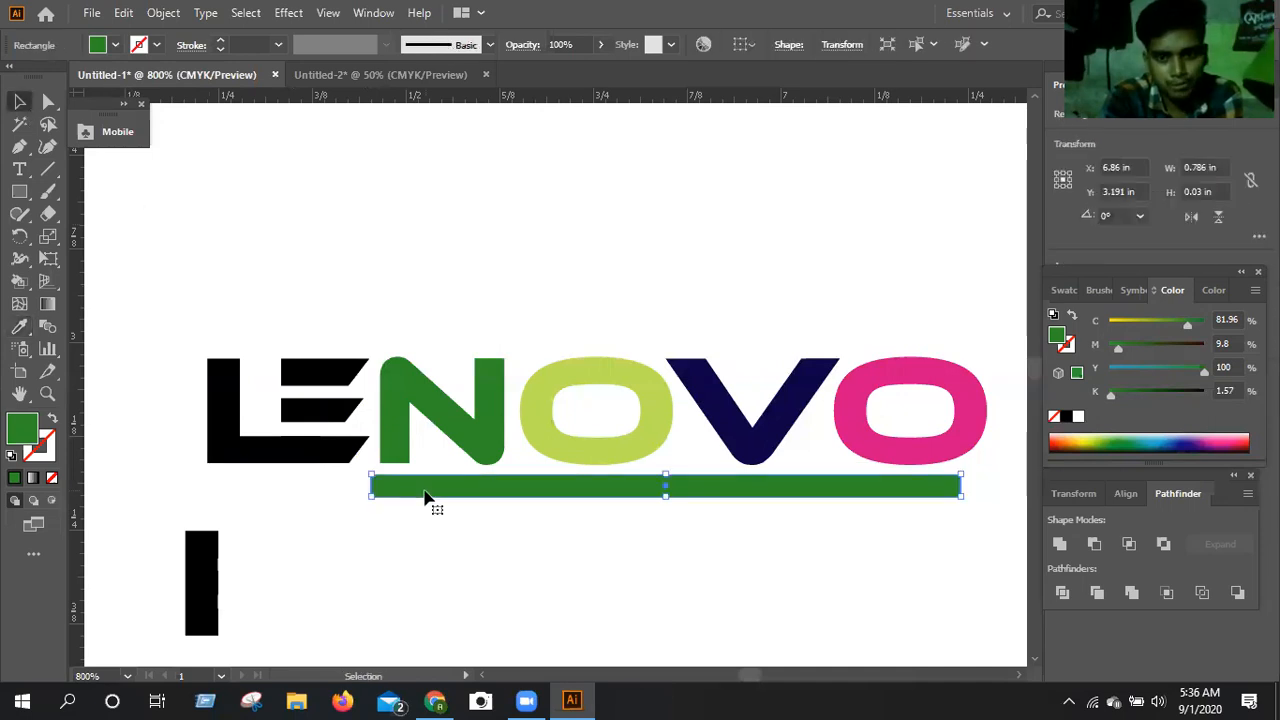
drag(421, 489, 443, 557)
click(446, 567)
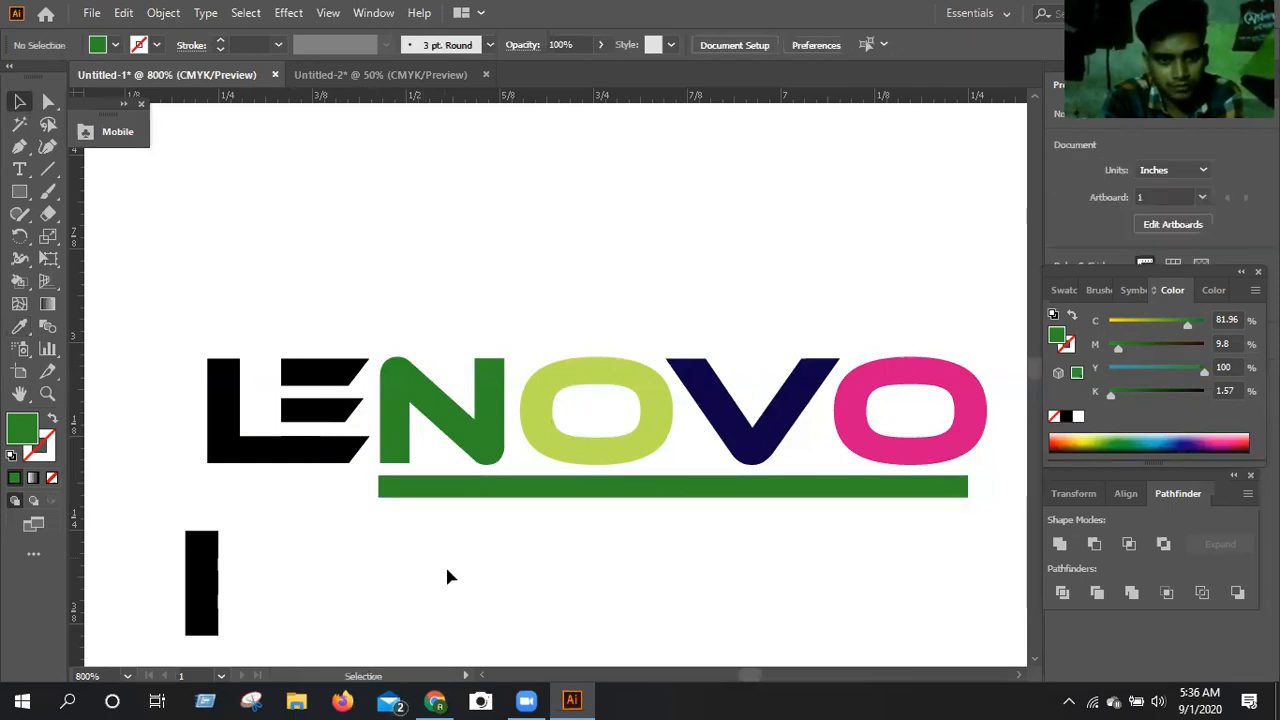
Draw a green rectangle about 0.038 × 0.021 in joining the N's left stem to the bar.
scroll(447, 568, down, 1)
key(ctrl+equal)
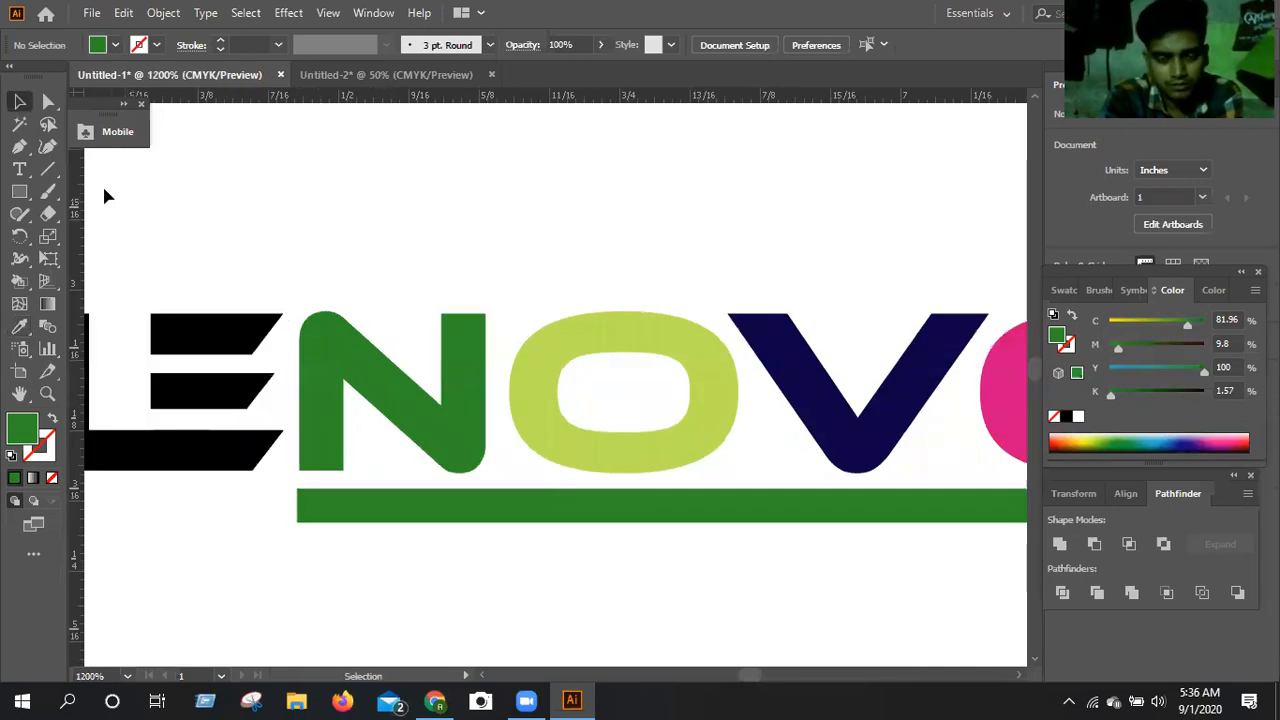
key(m)
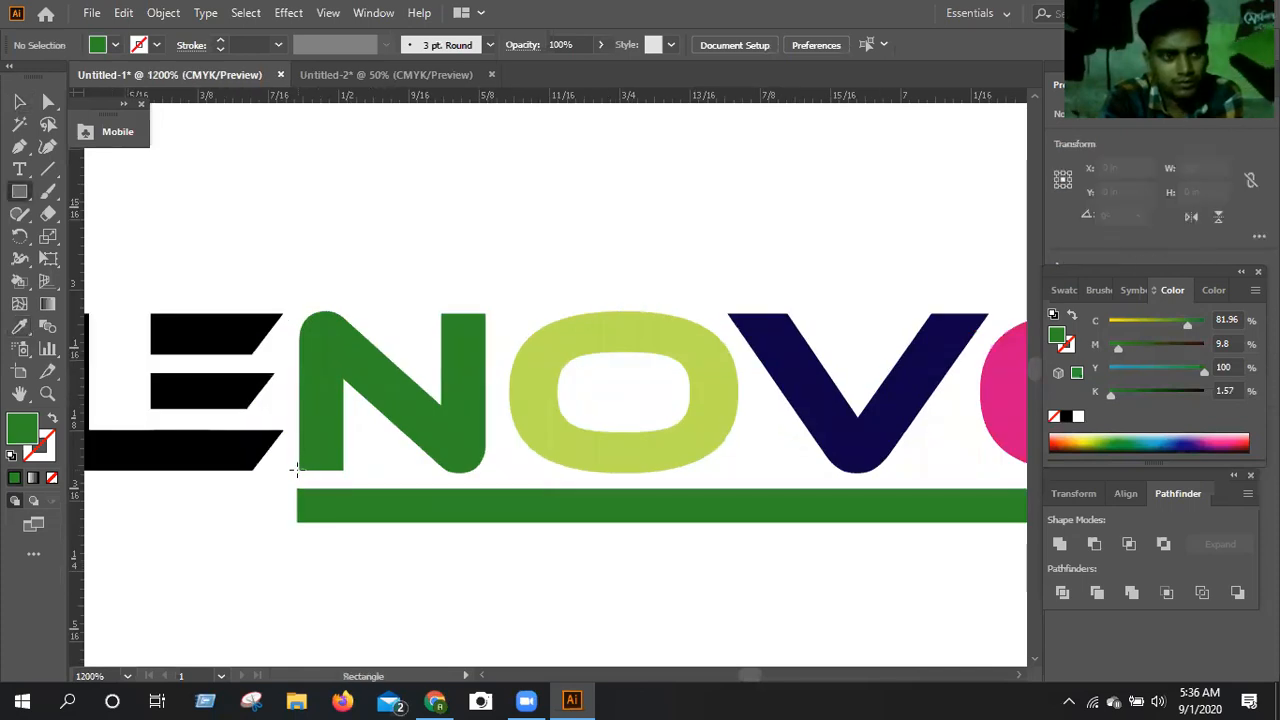
drag(299, 471, 345, 495)
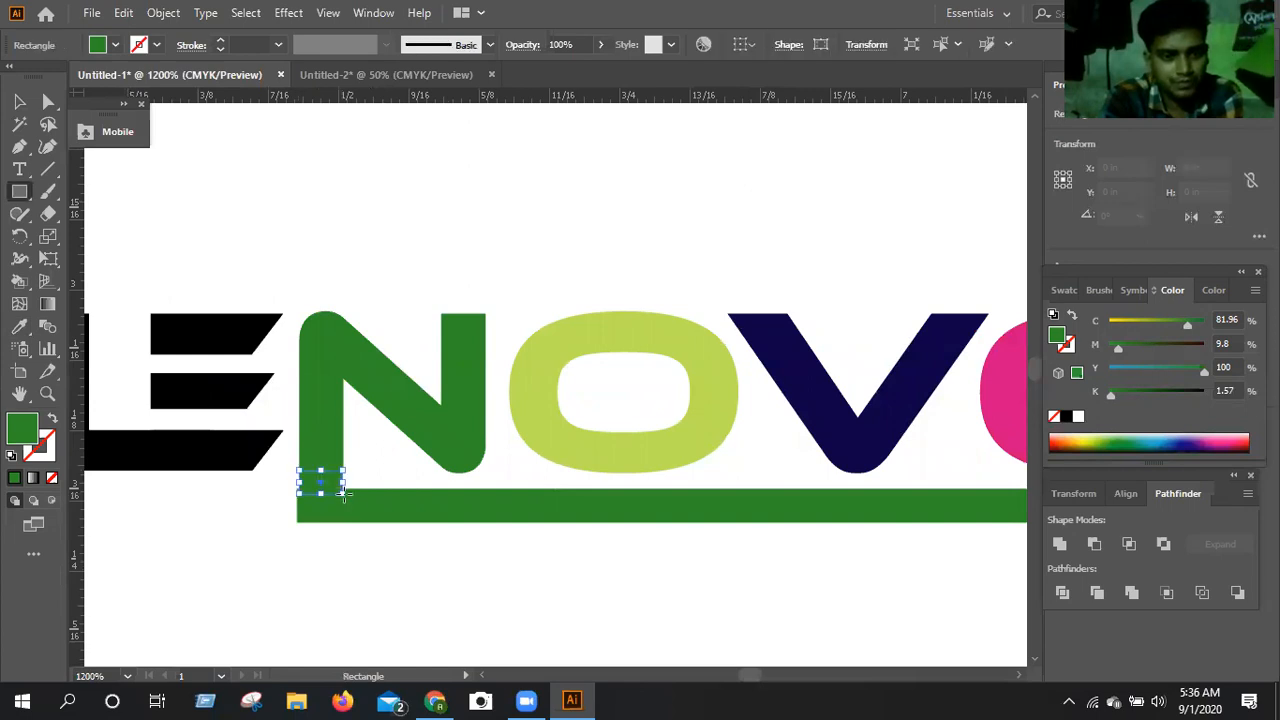
Align the left edges of the N, the small connecting rectangle and the green bar.
click(19, 104)
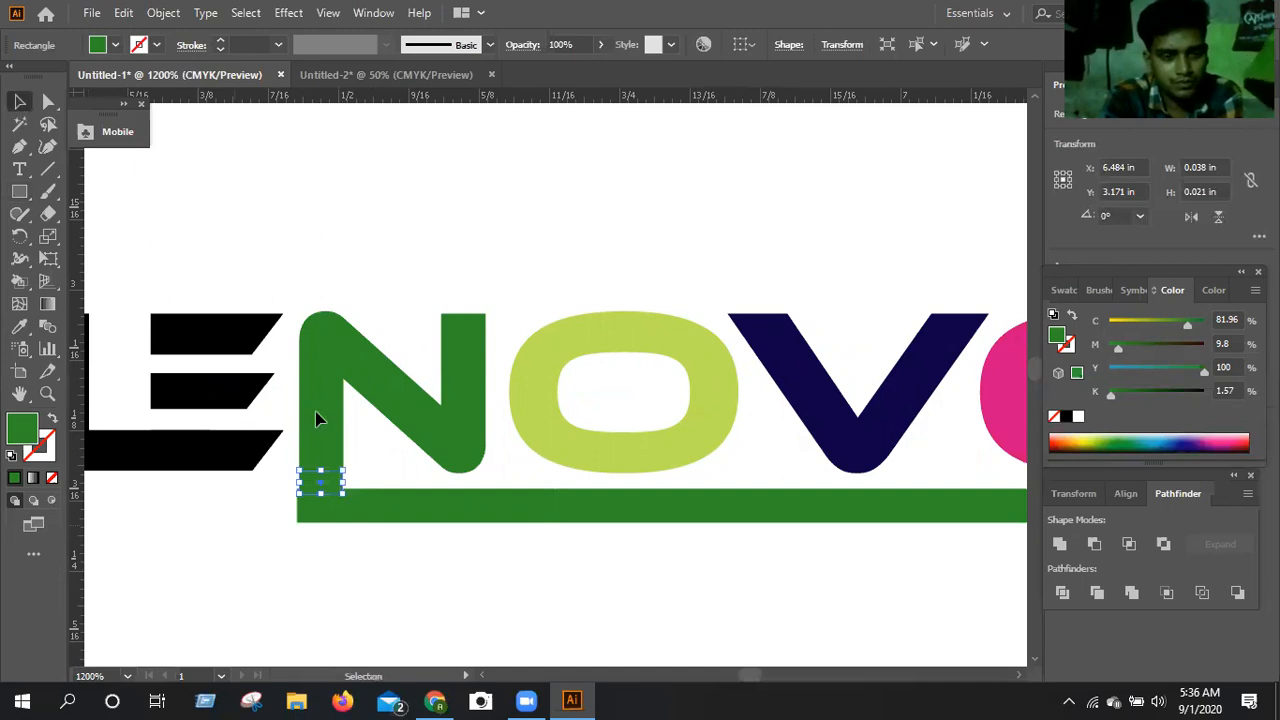
click(345, 537)
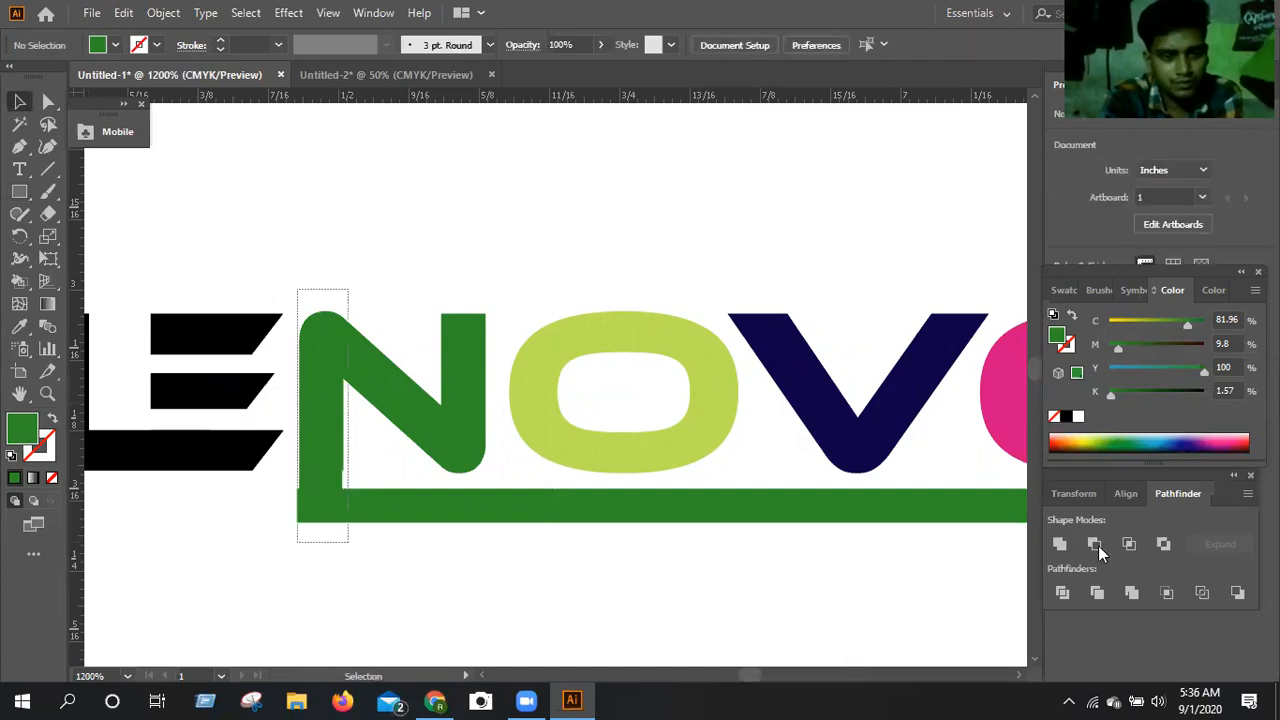
key(ctrl+a)
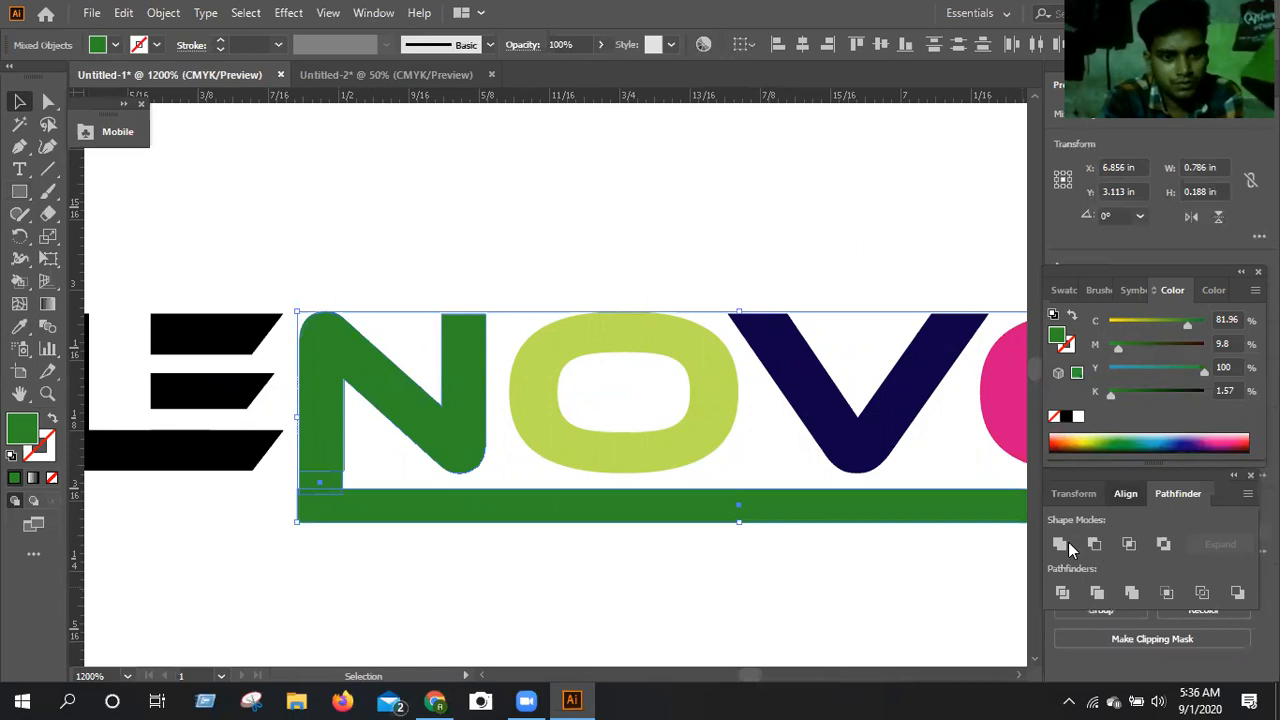
click(1126, 494)
click(1066, 546)
click(622, 618)
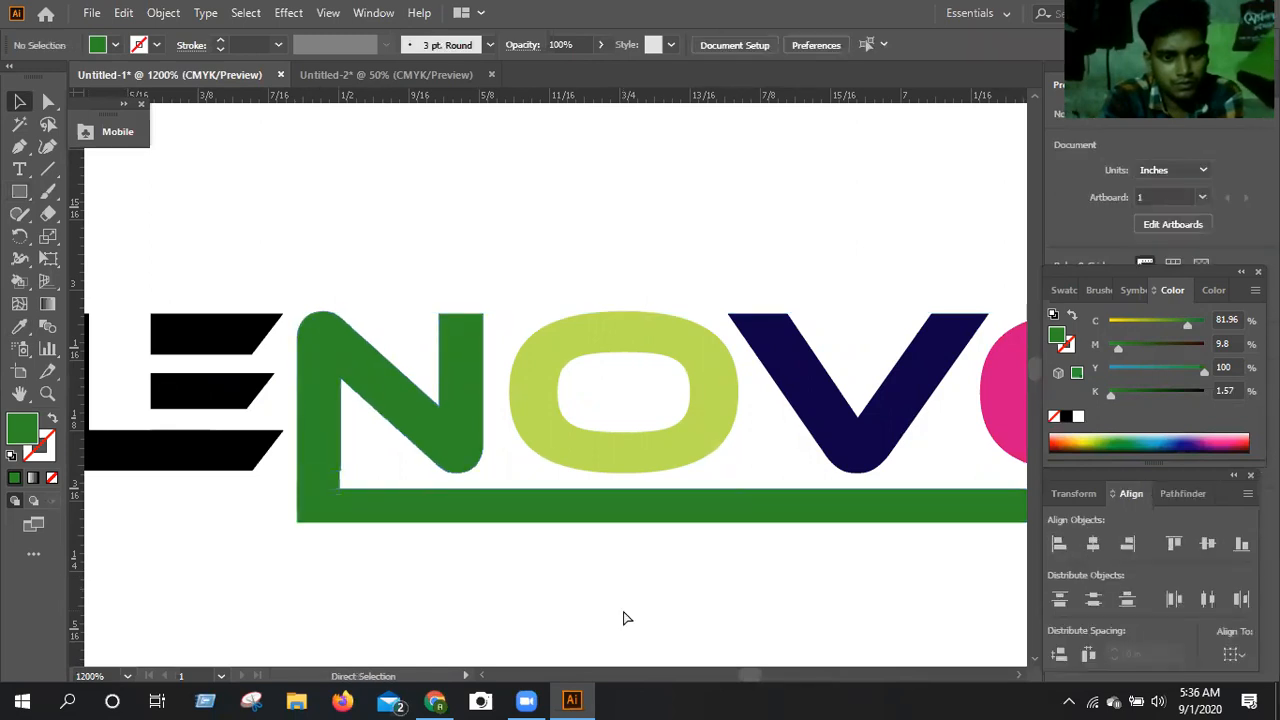
Delete the green bar beneath NOVO and the small rectangle connecting it to the N.
key(ctrl+minus)
key(ctrl+minus)
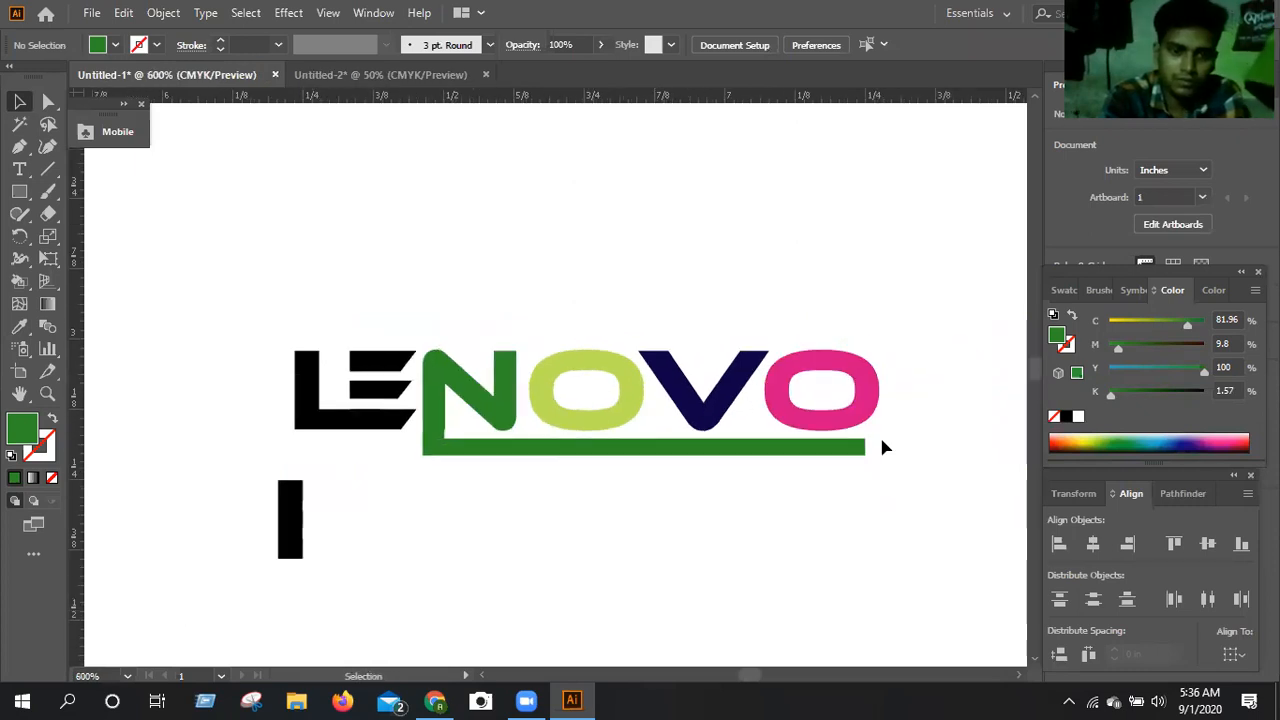
drag(872, 446, 877, 449)
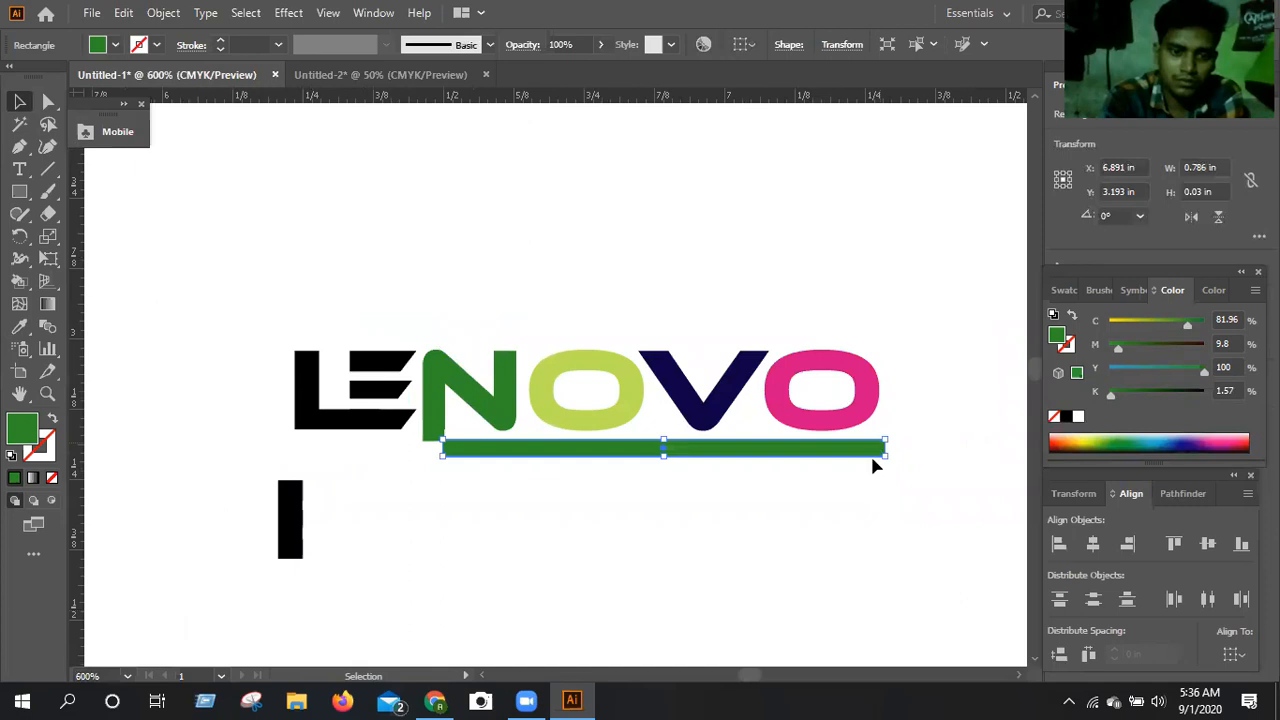
key(Delete)
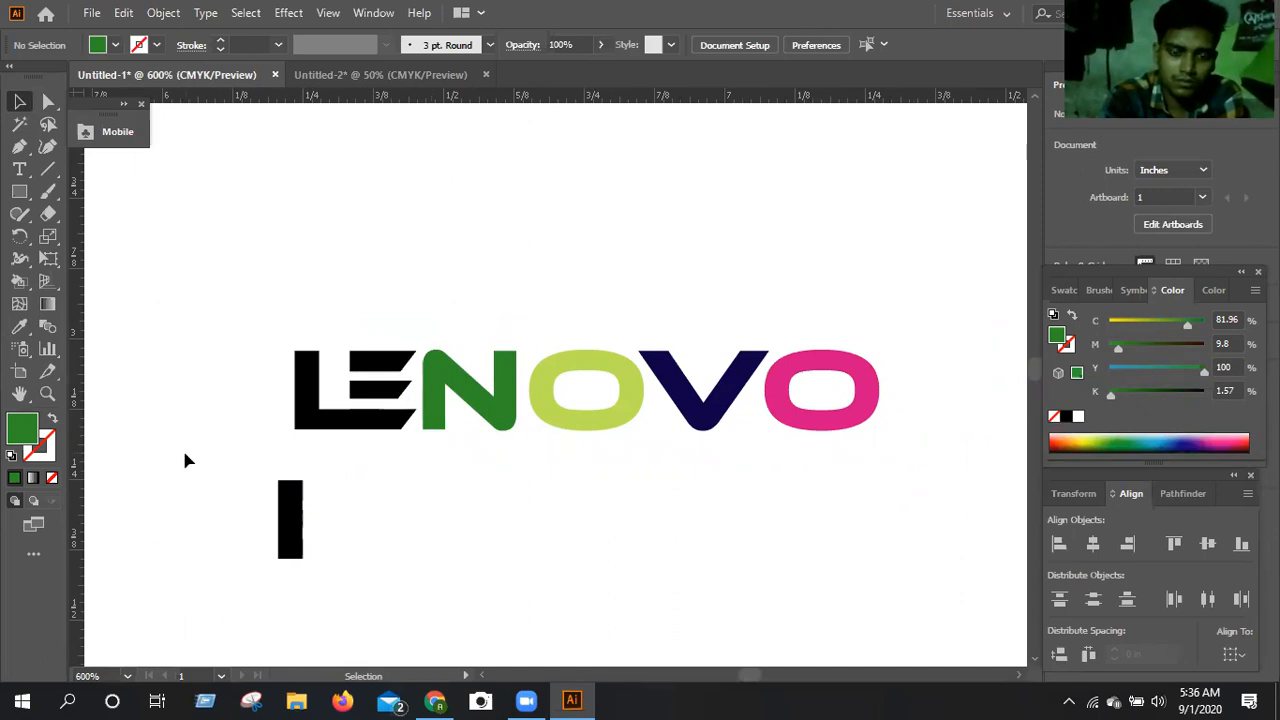
Delete the E's separated black stem below the word.
drag(355, 560, 363, 573)
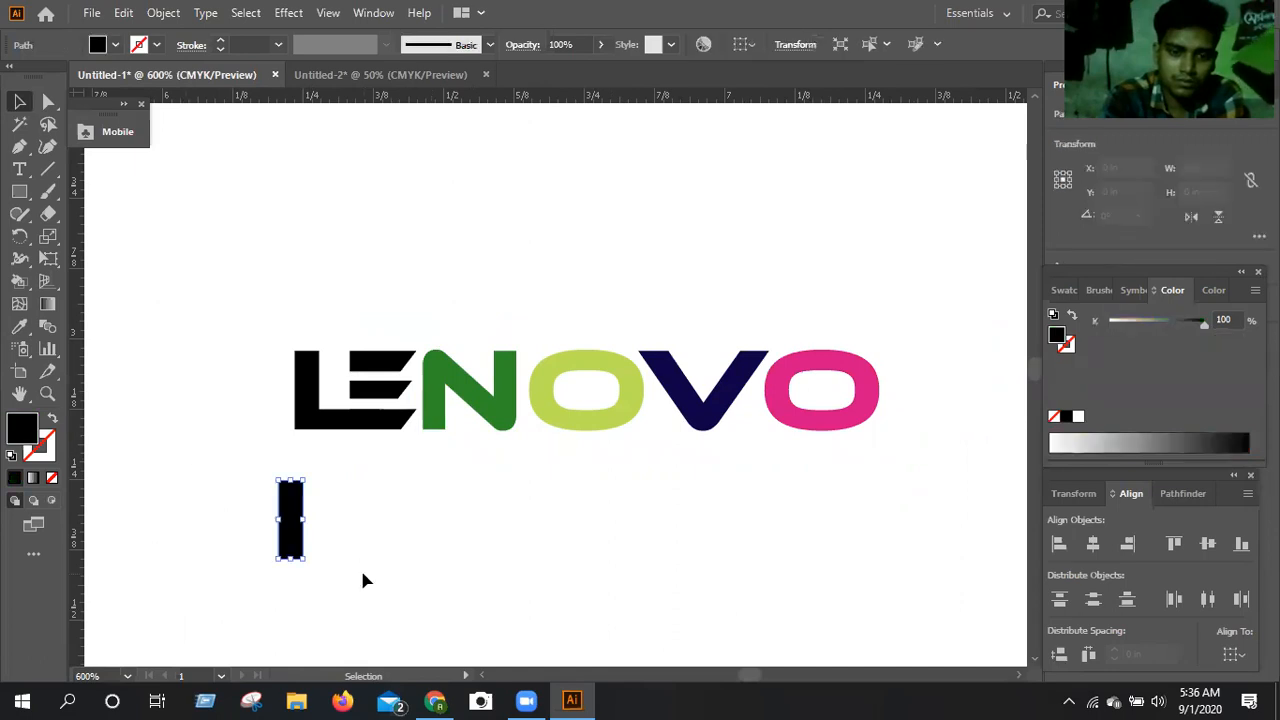
key(Delete)
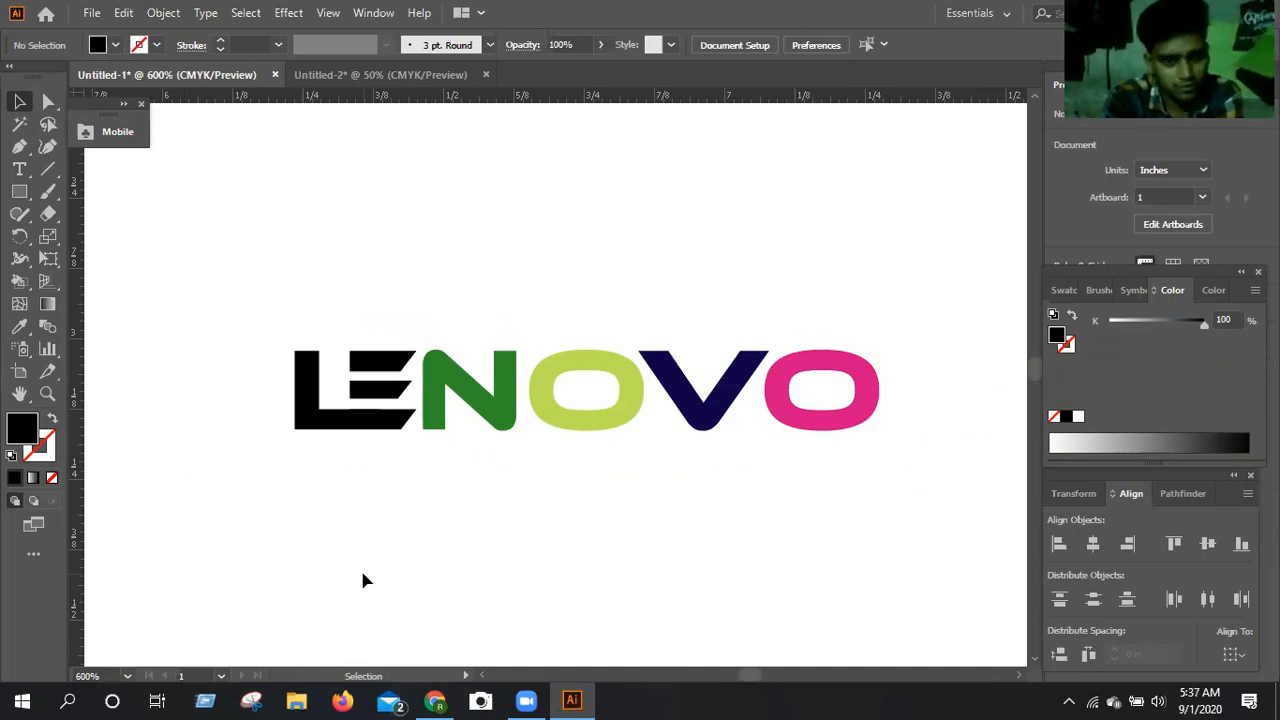
key(XF86AudioRaiseVolume)
key(XF86AudioRaiseVolume)
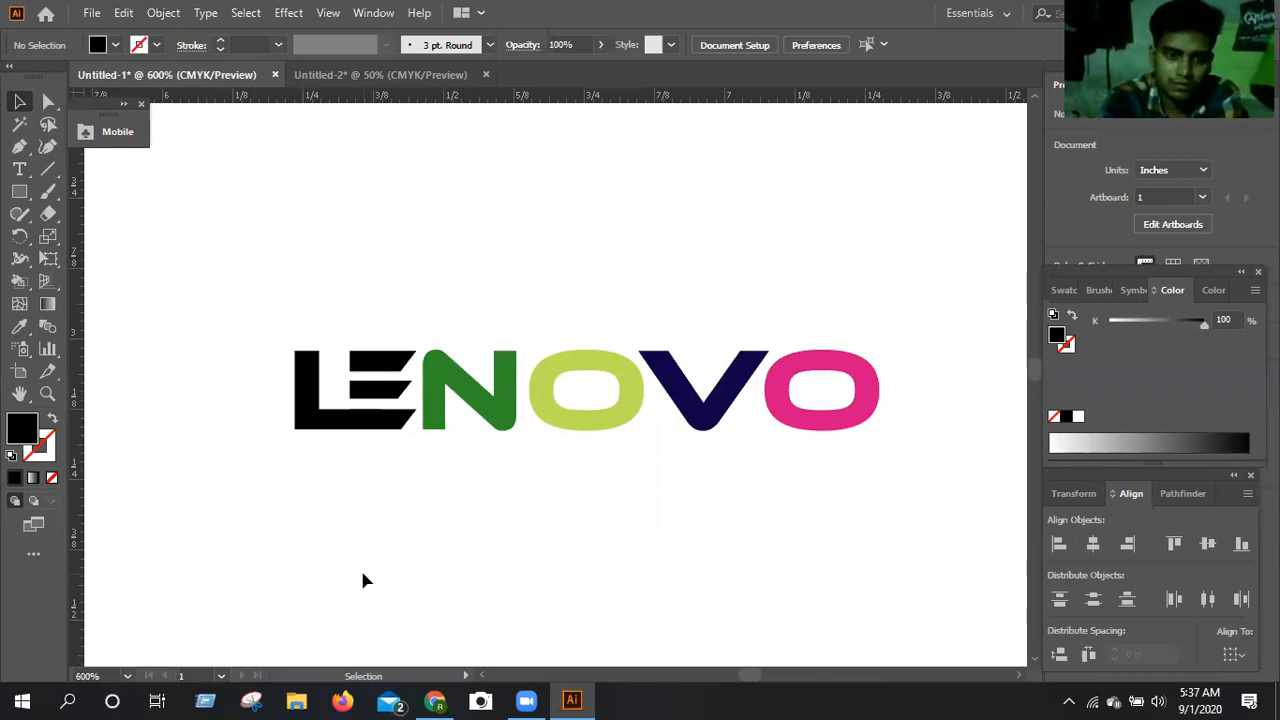
Move the L horizontally away from the E's bars, to X 6.213 in.
click(320, 428)
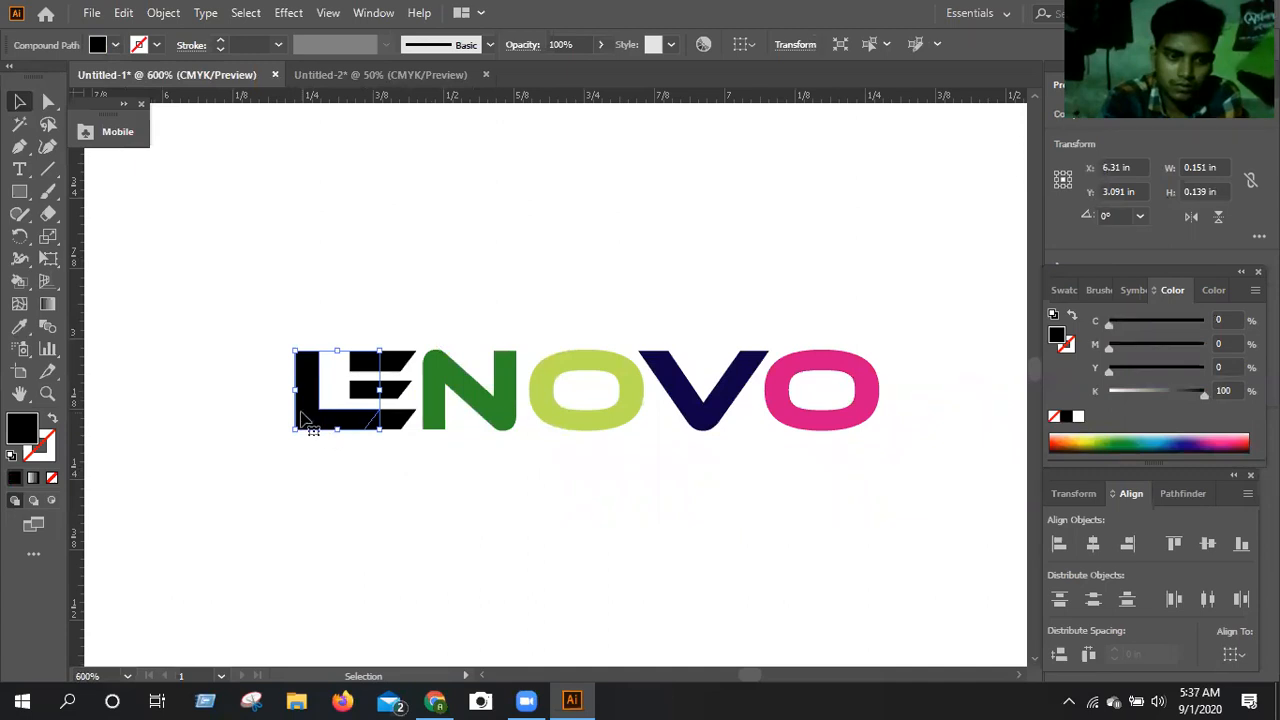
key(Left)
key(Left)
key(Left)
key(Left)
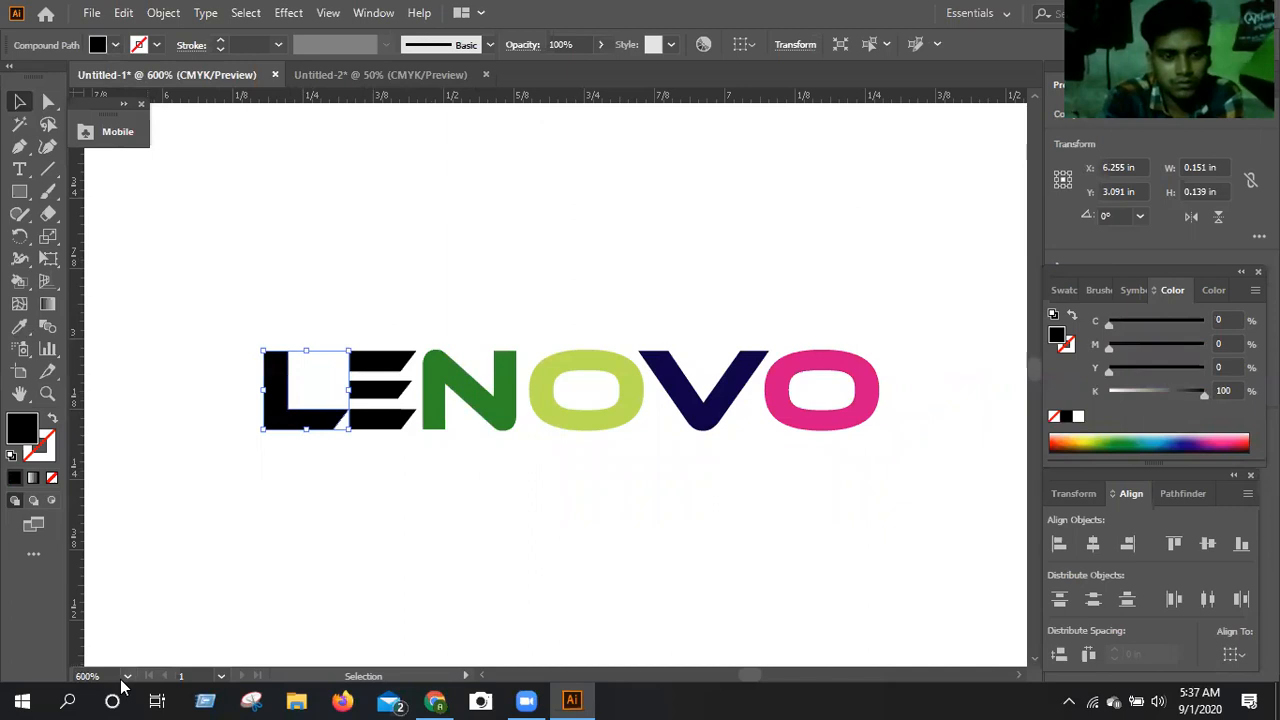
key(Left)
key(Left)
key(Left)
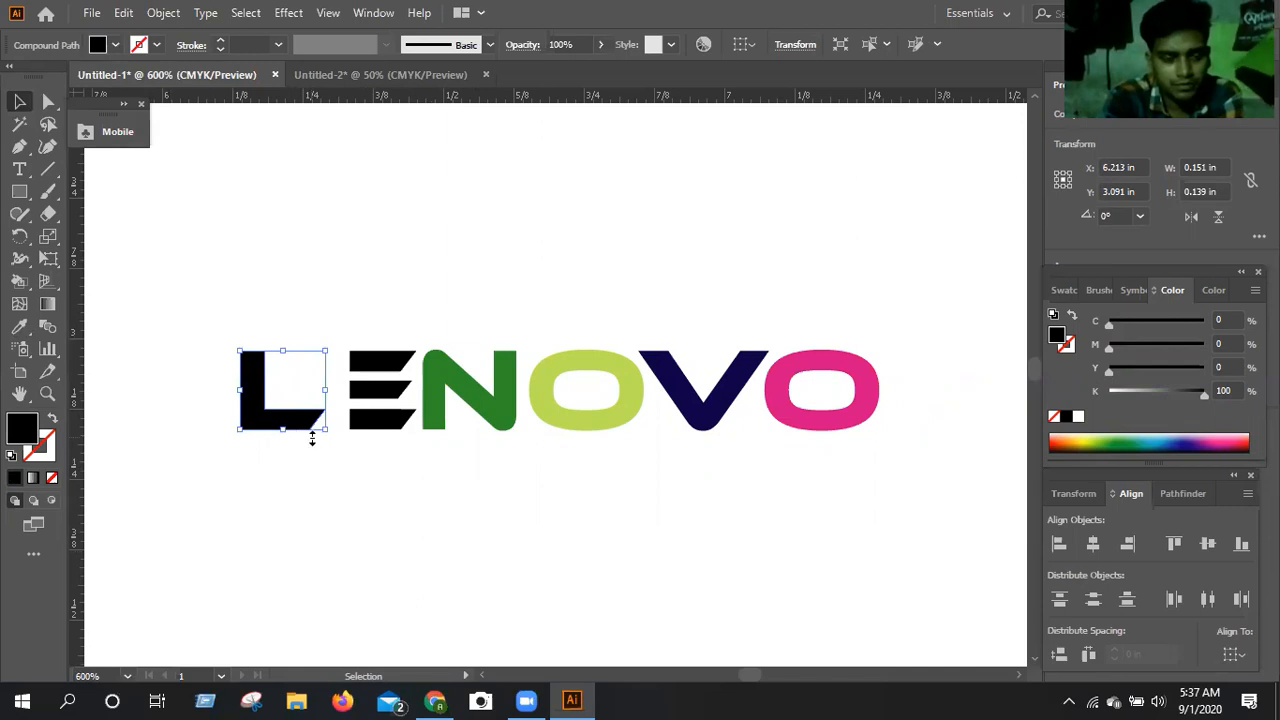
click(307, 491)
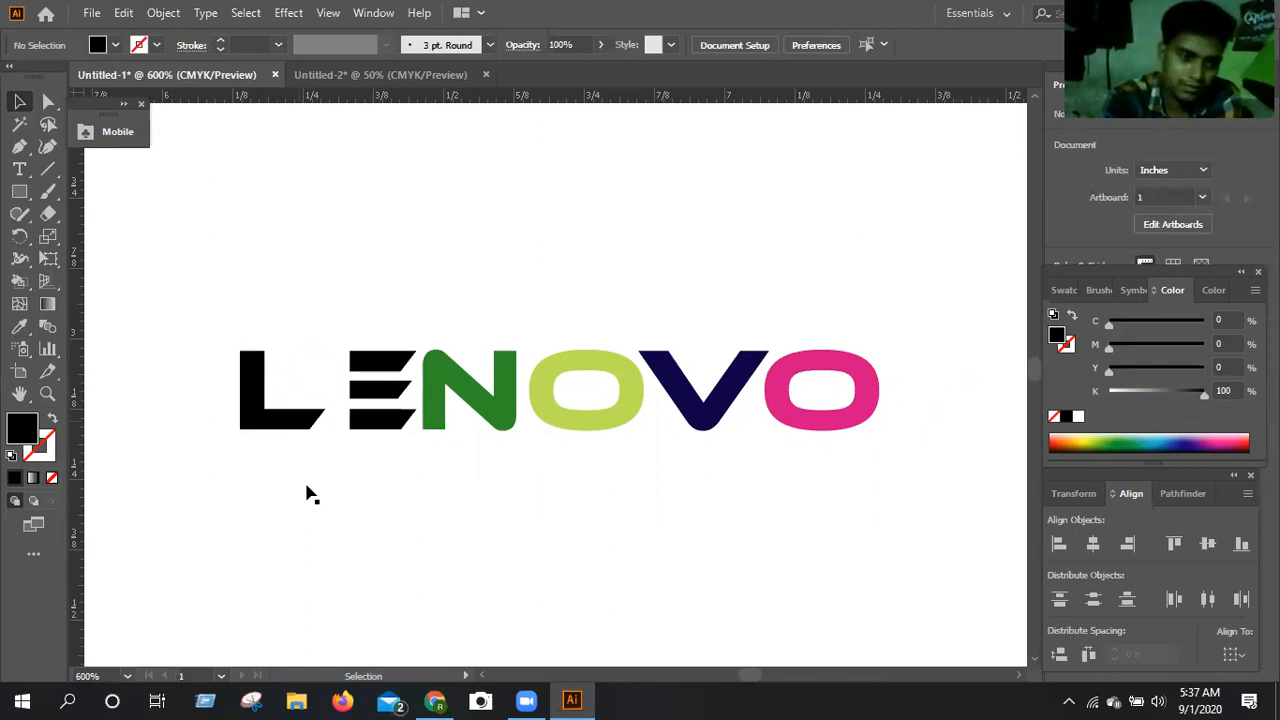
Move the L back against the E's bars, to about X 6.296 in, so its foot meets the lowest bar.
click(300, 427)
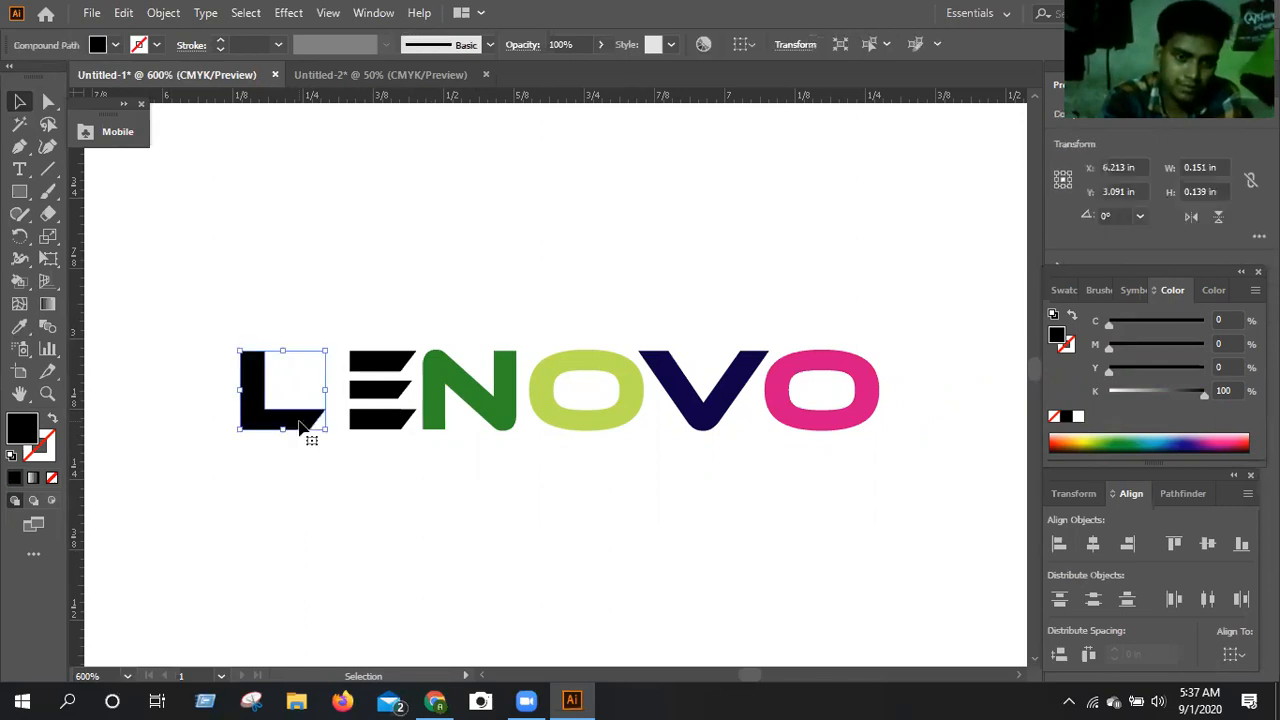
drag(300, 427, 351, 451)
click(256, 322)
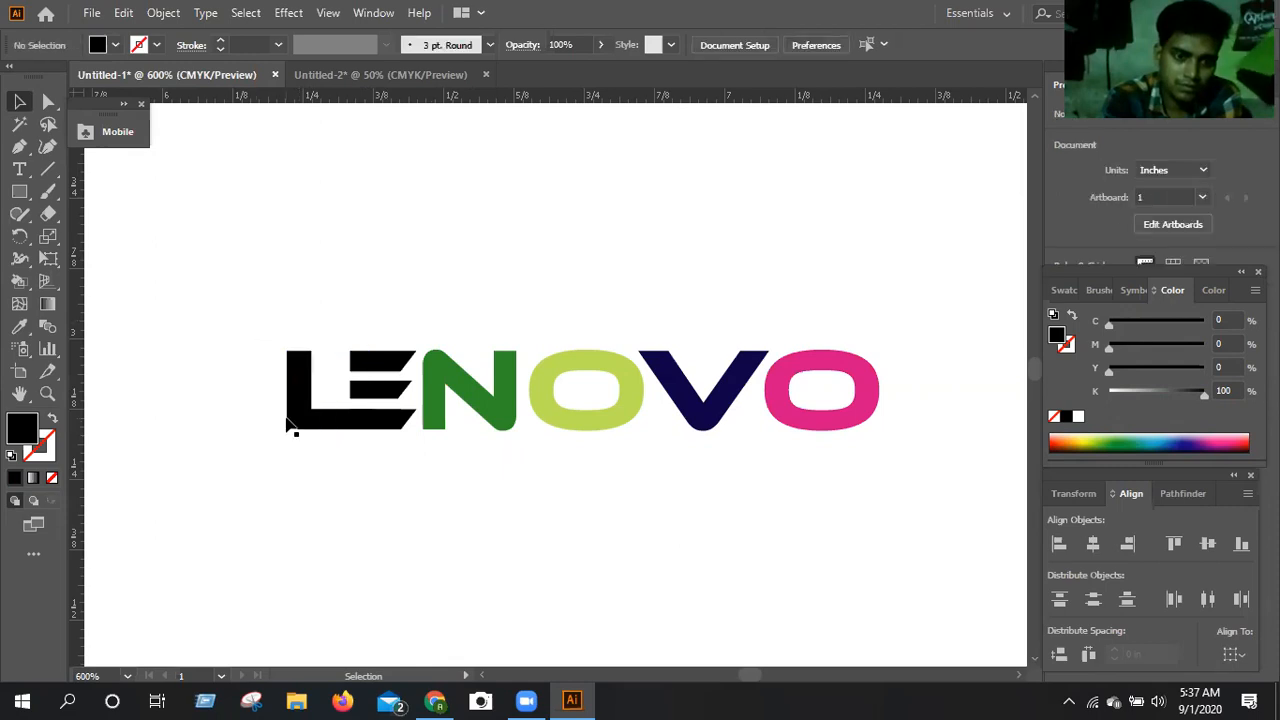
Stretch the L together with the E's lowest bar downward to a combined height of about 0.216 in.
key(a)
key(ctrl+minus)
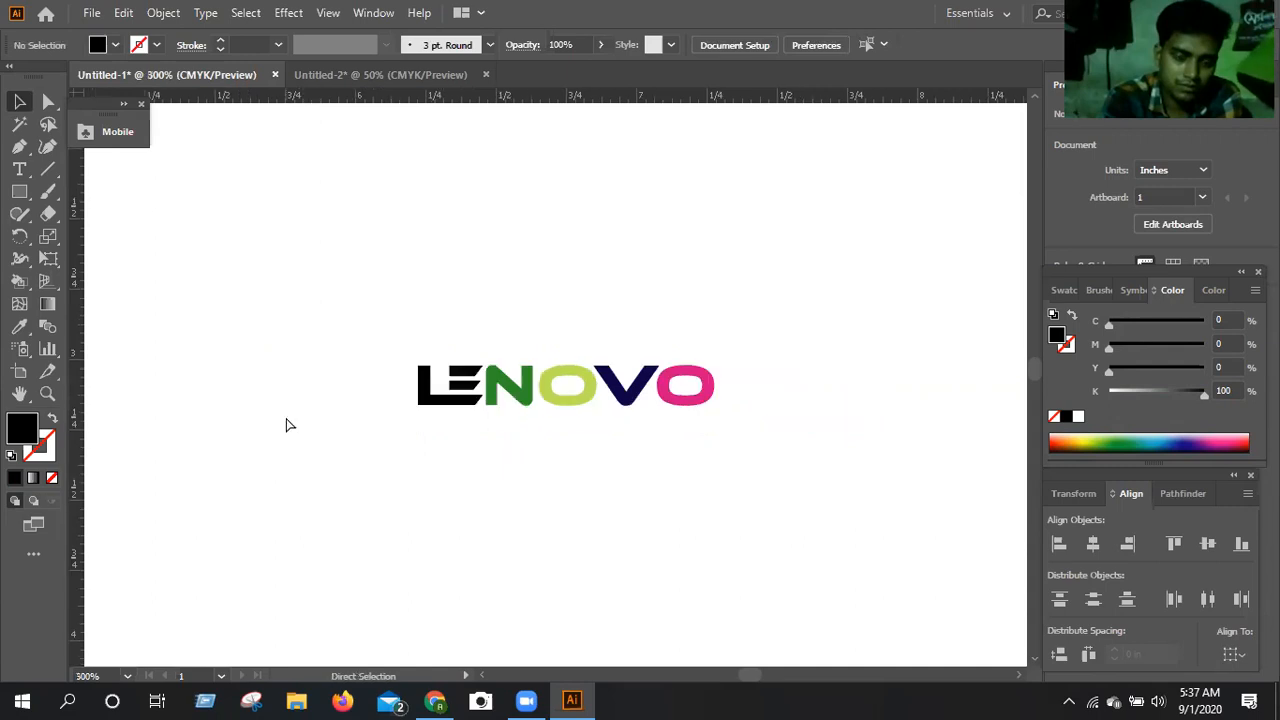
key(v)
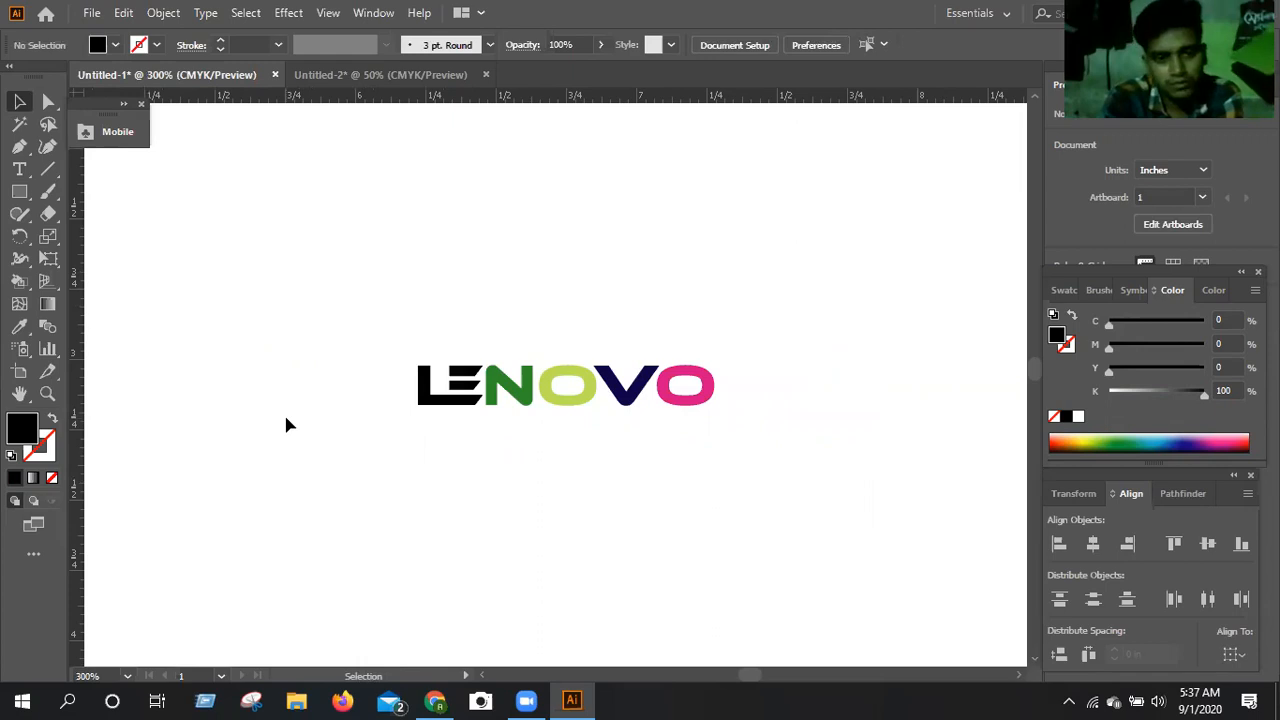
click(422, 381)
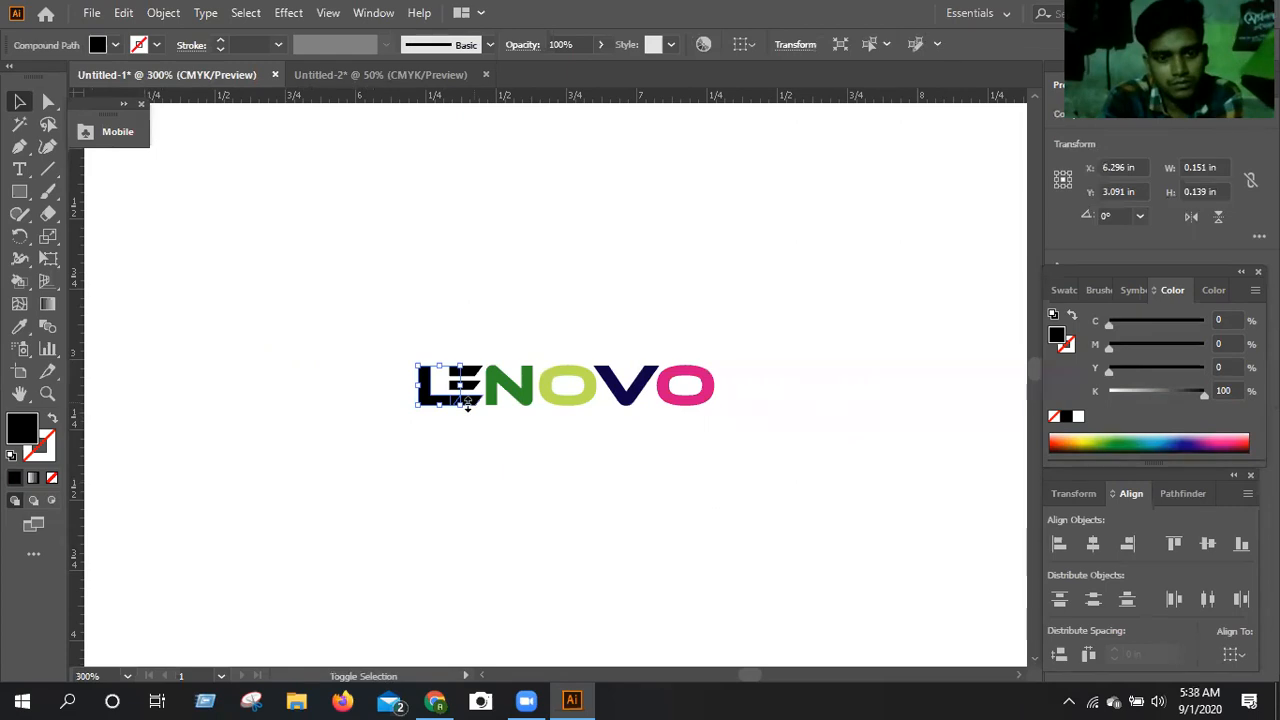
shift+click(451, 404)
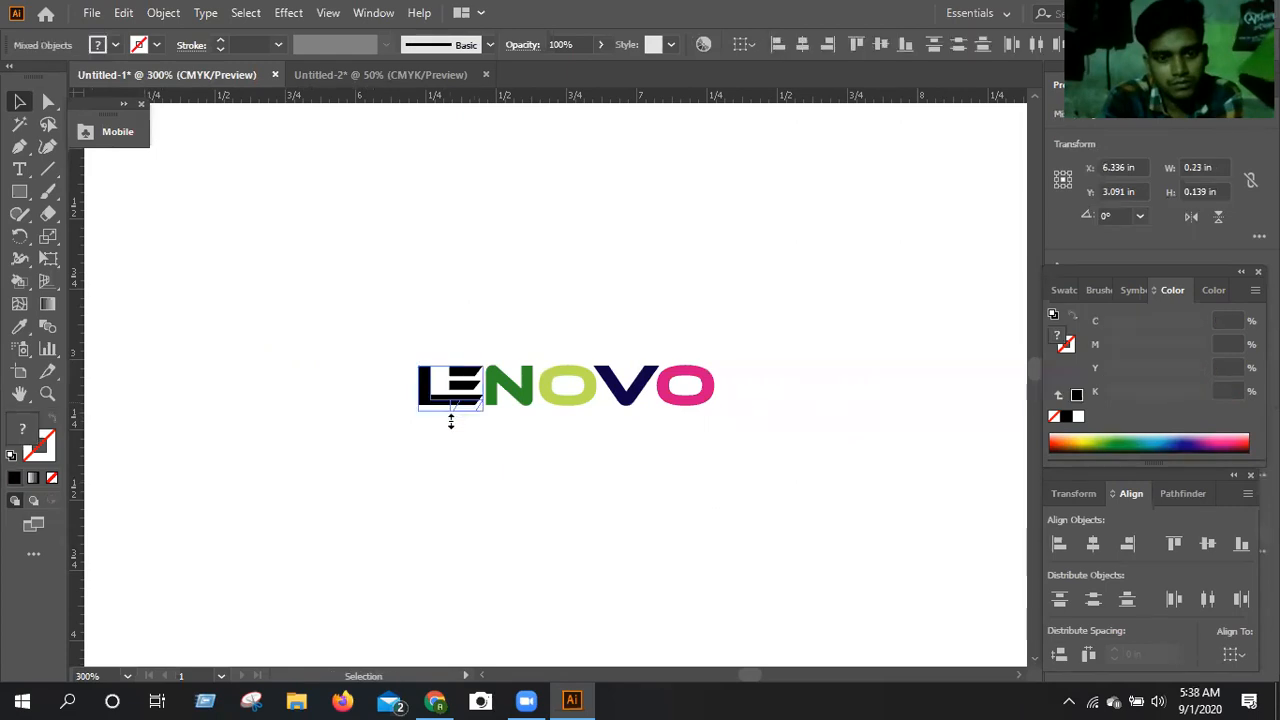
drag(451, 428, 467, 428)
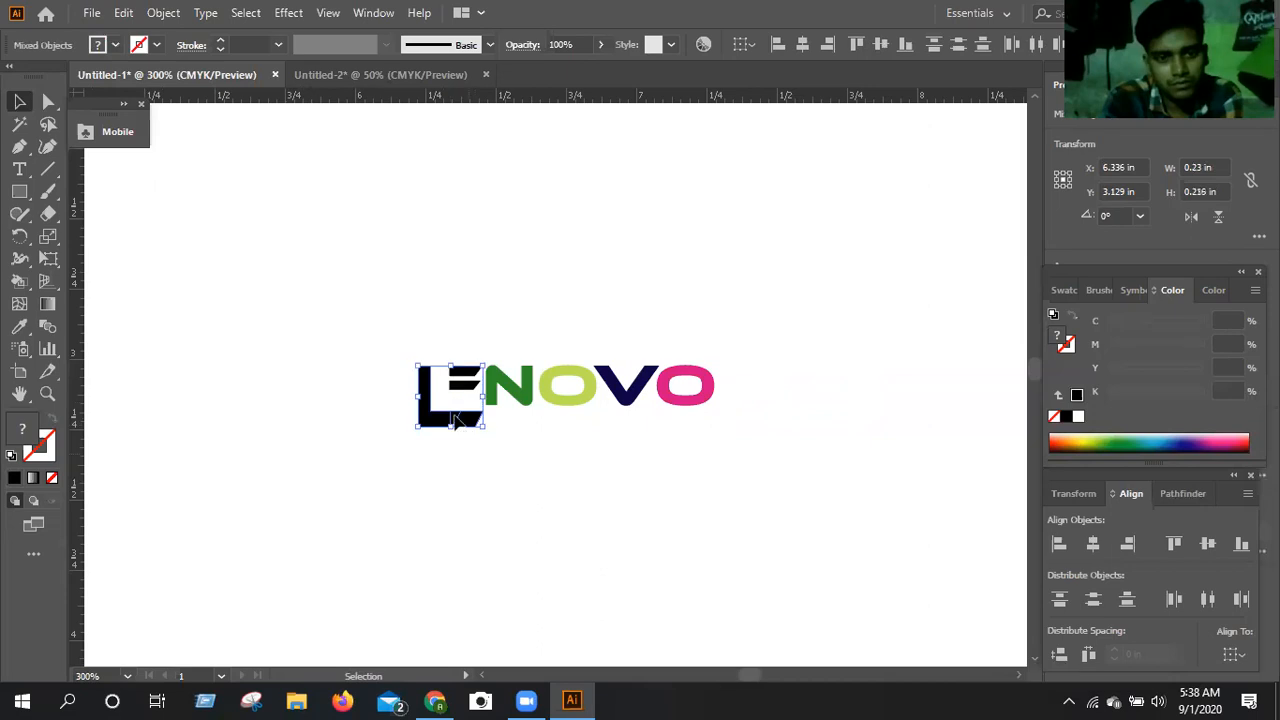
Draw a black rectangle about 0.808 in wide and 0.055 in high, continuing the L's foot beneath NOVO.
key(ctrl+shift+a)
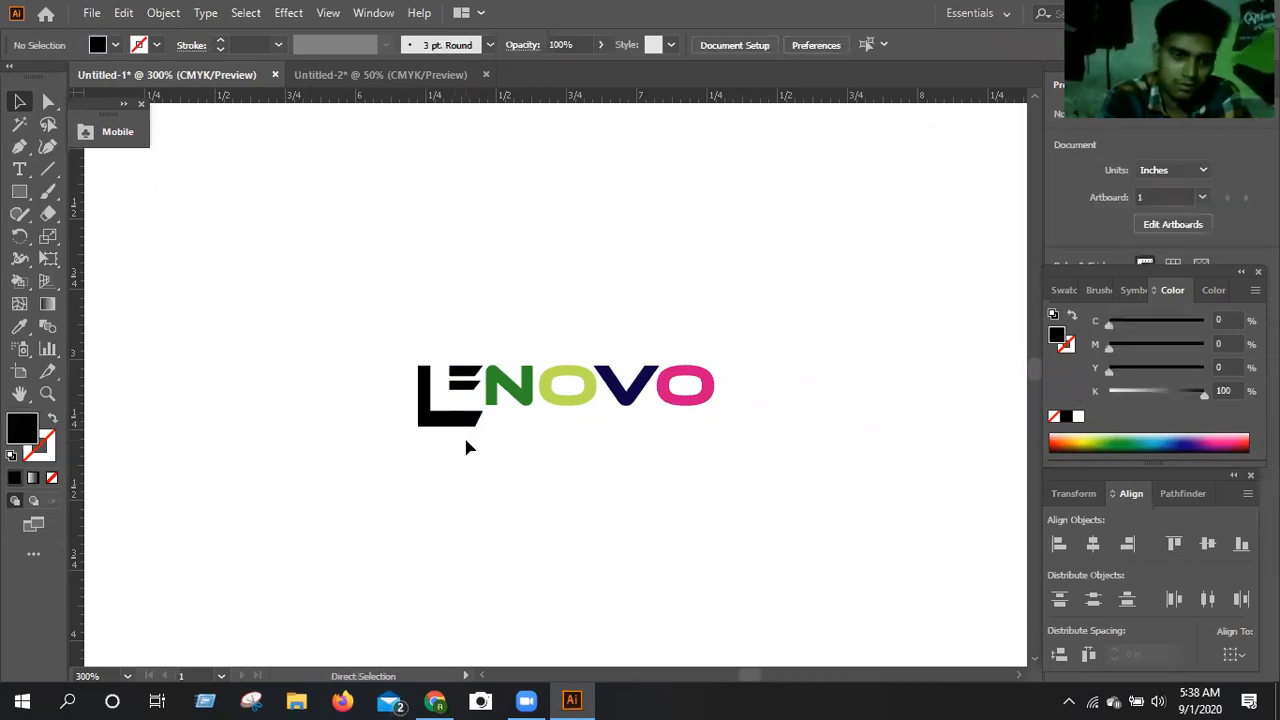
key(ctrl+plus)
key(ctrl+plus)
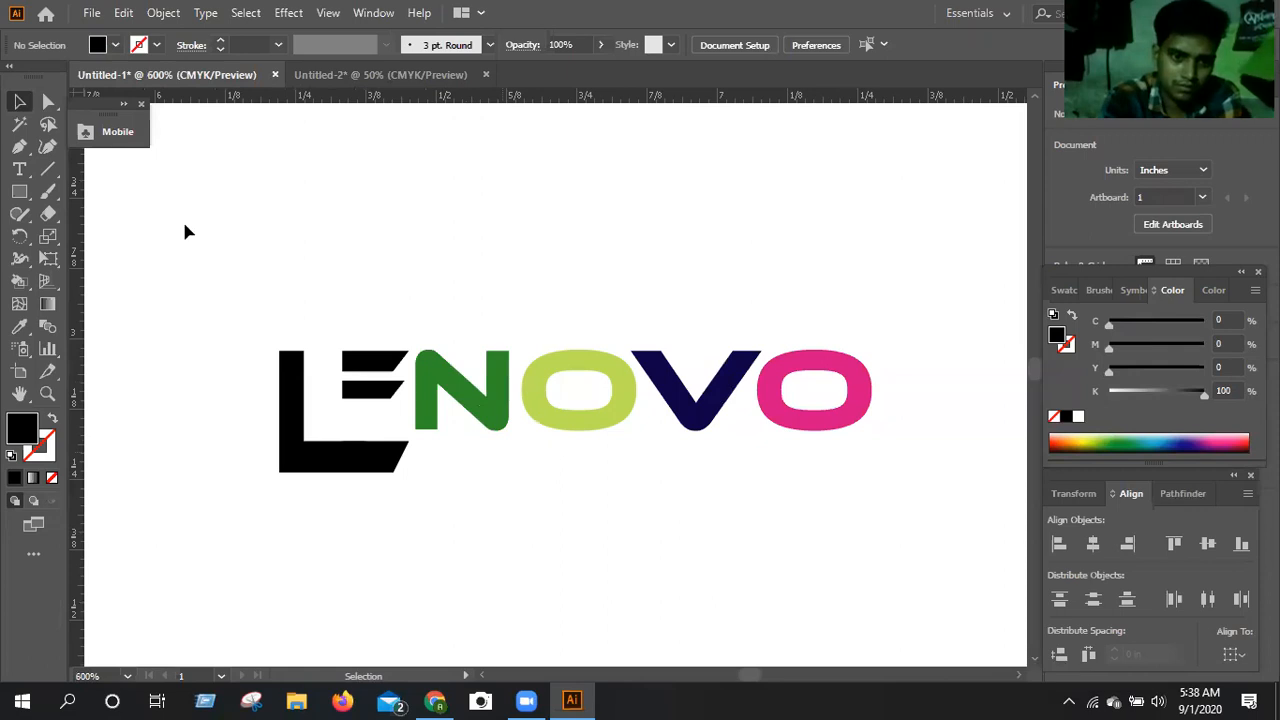
click(20, 194)
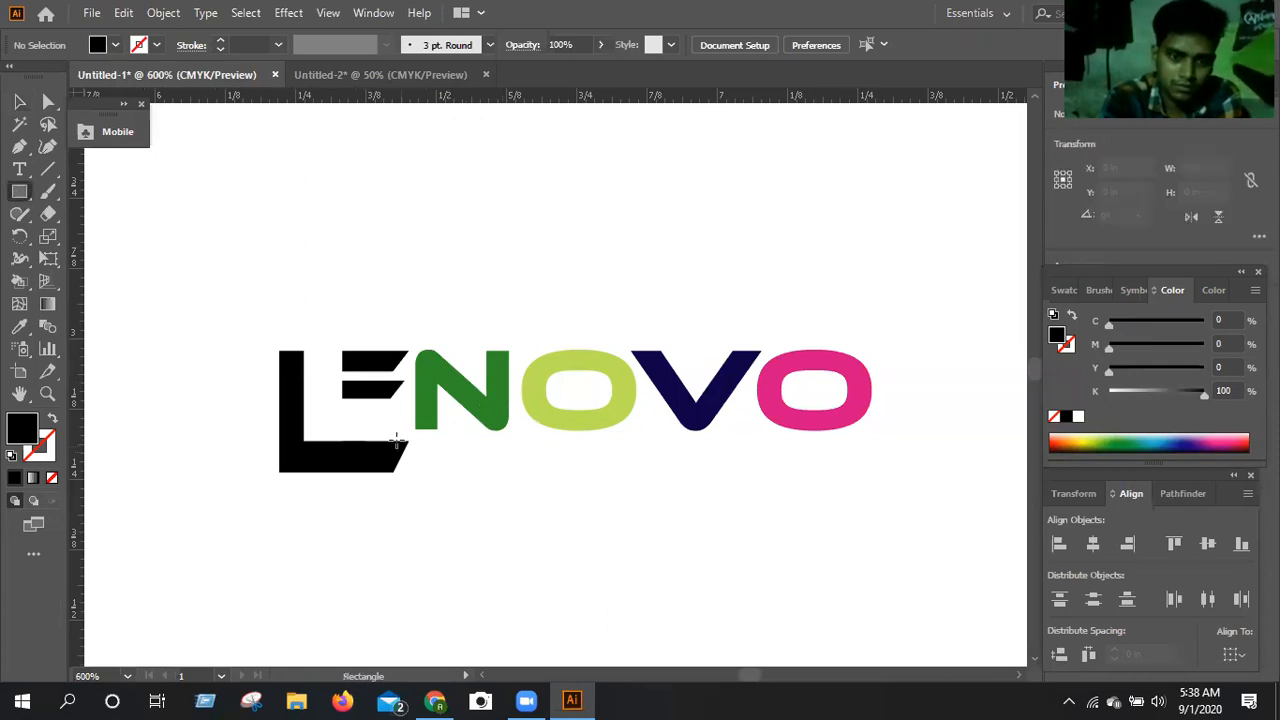
drag(408, 472, 510, 469)
drag(842, 479, 851, 471)
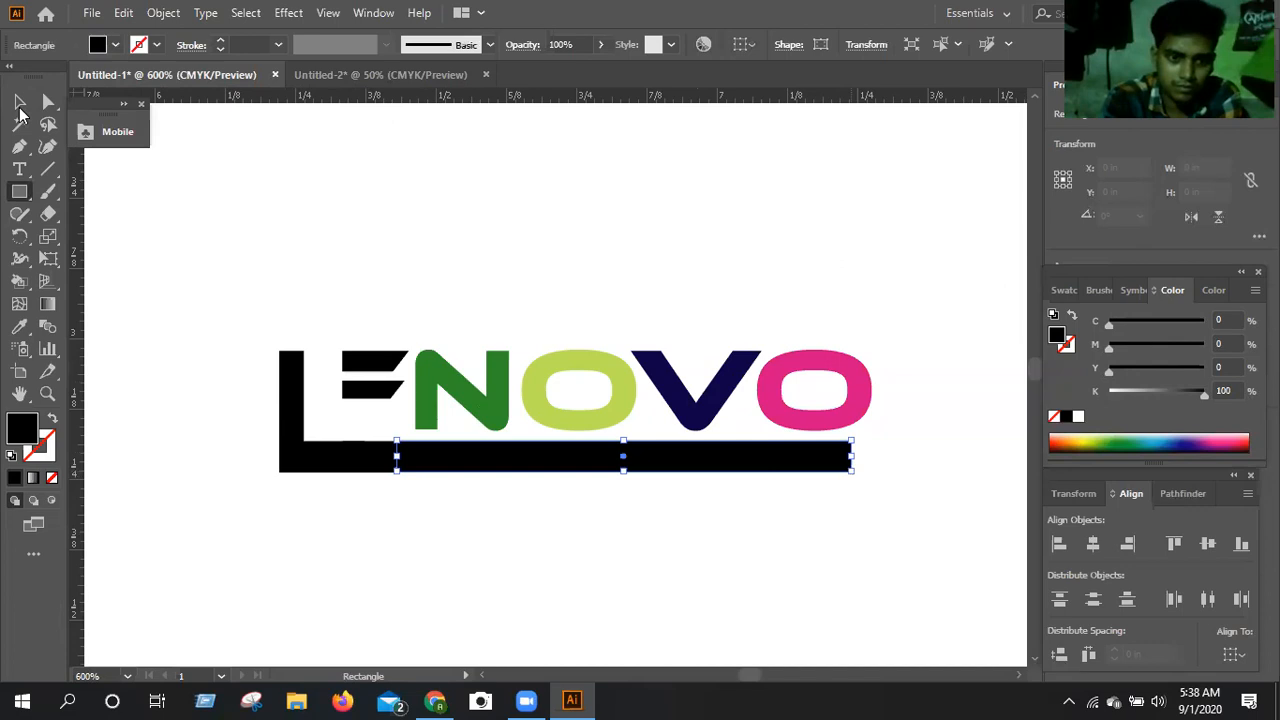
key(v)
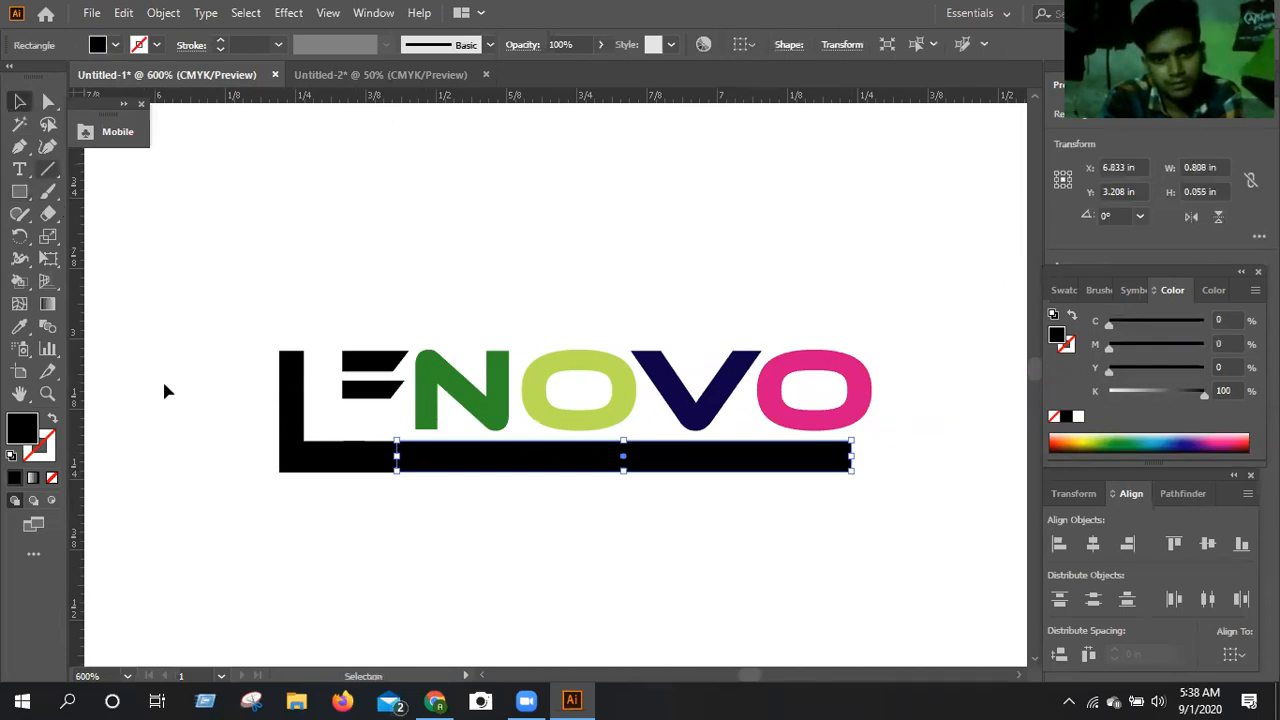
click(183, 440)
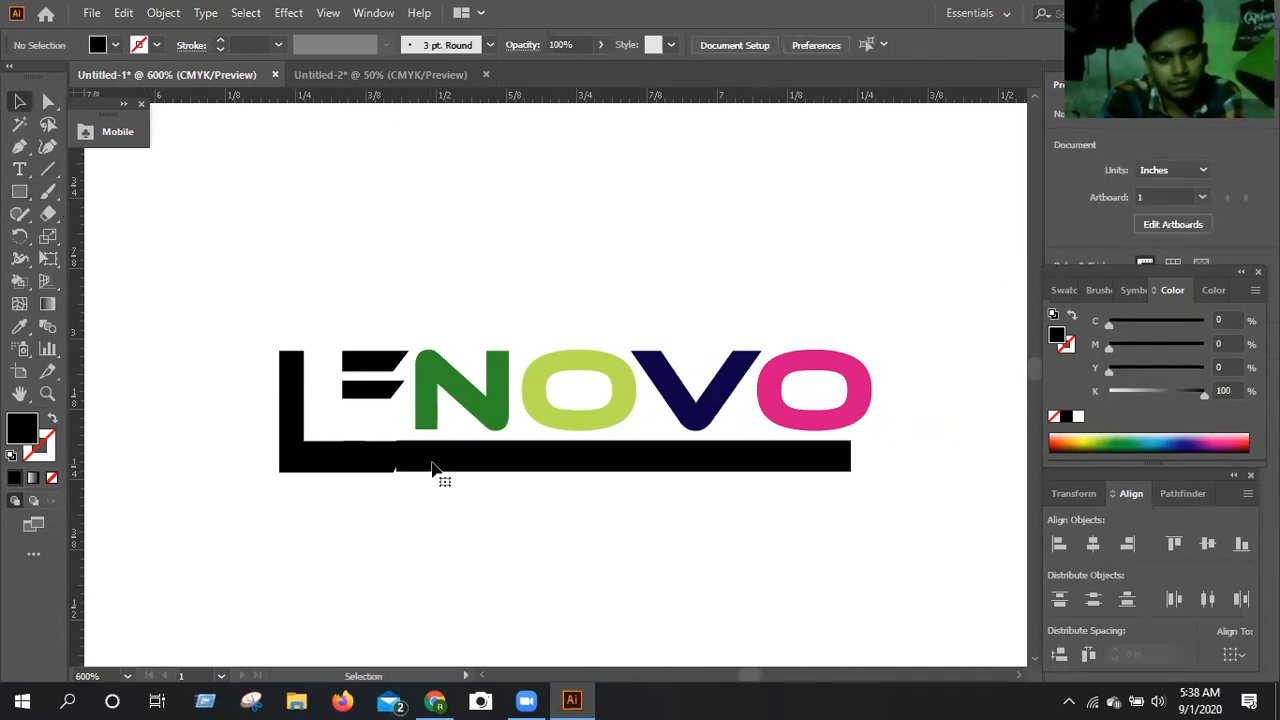
Shift the black rectangle slightly left into the L's foot and widen it rightward to about 0.836 in.
click(433, 468)
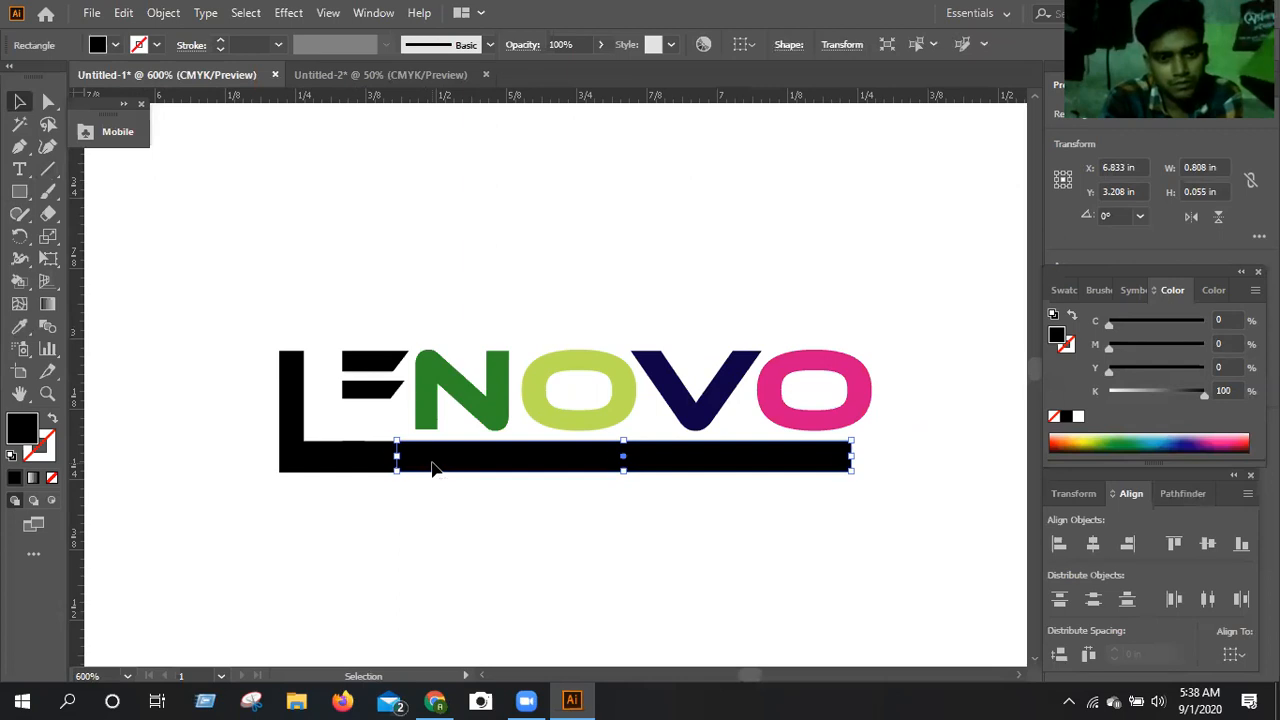
key(Left)
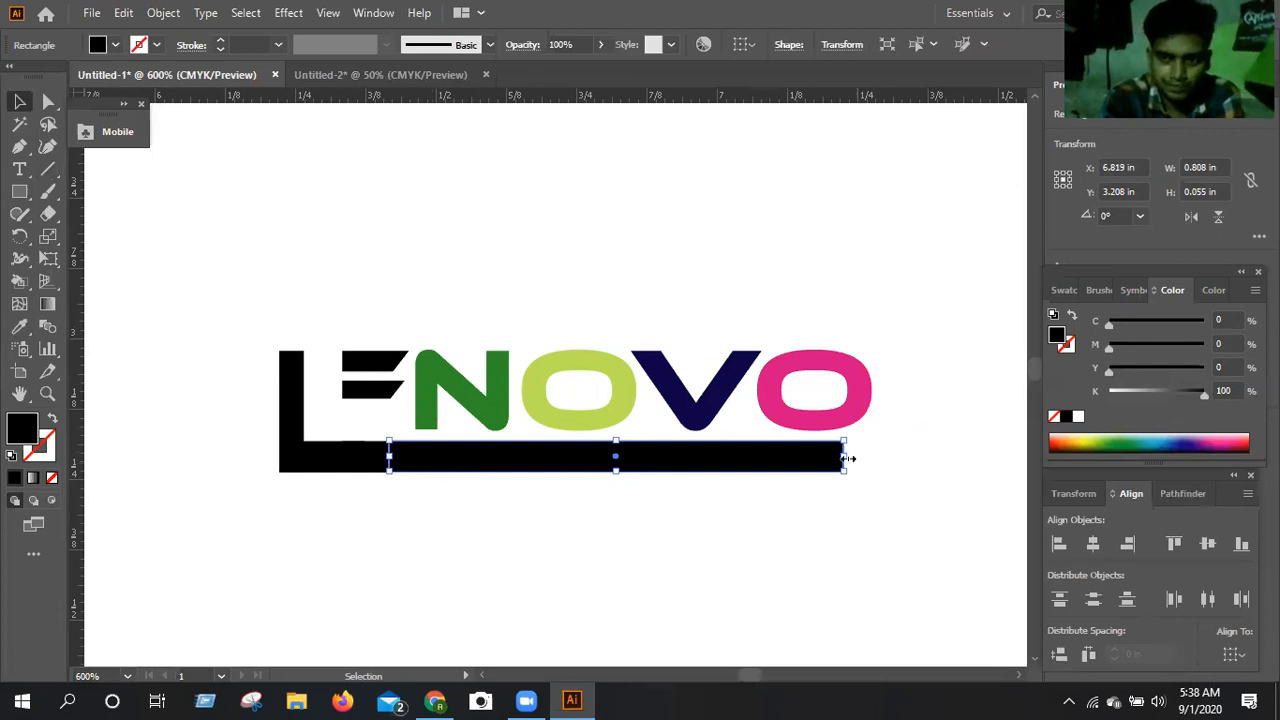
drag(859, 458, 873, 458)
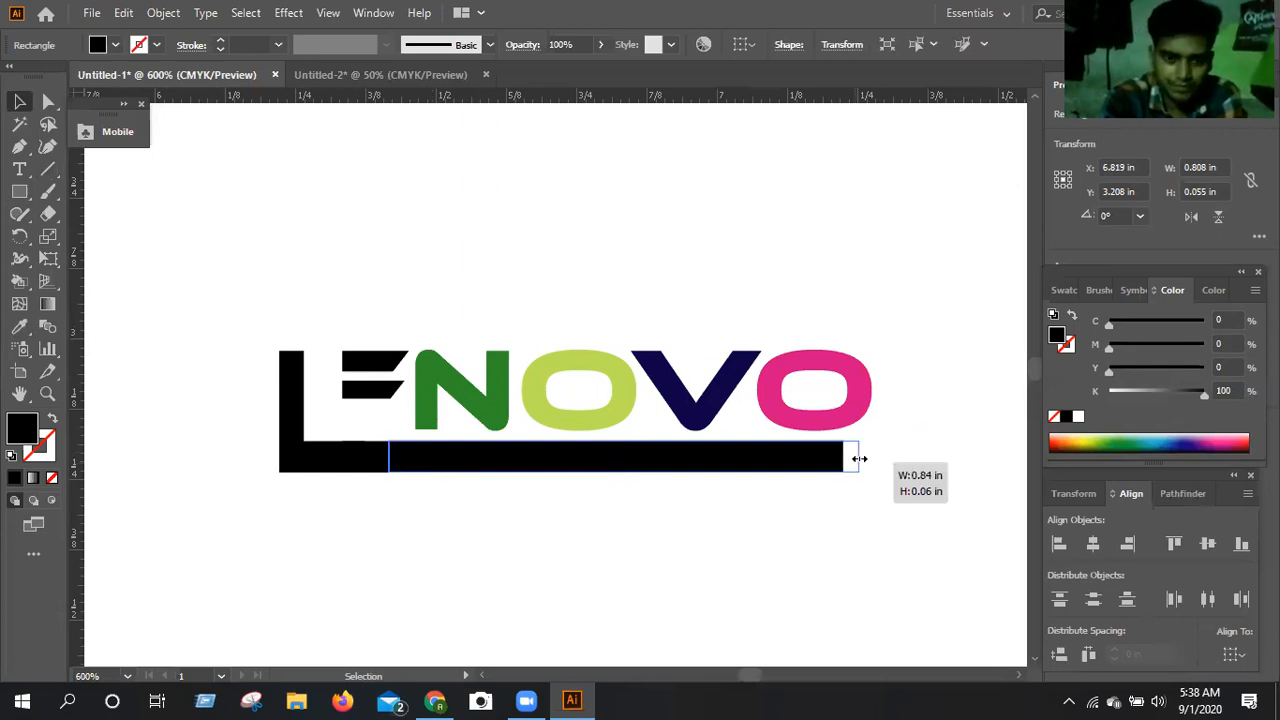
Place a horizontal guide at about Y 3.231 in along the L's foot and divide the L with it.
click(283, 605)
drag(415, 96, 468, 494)
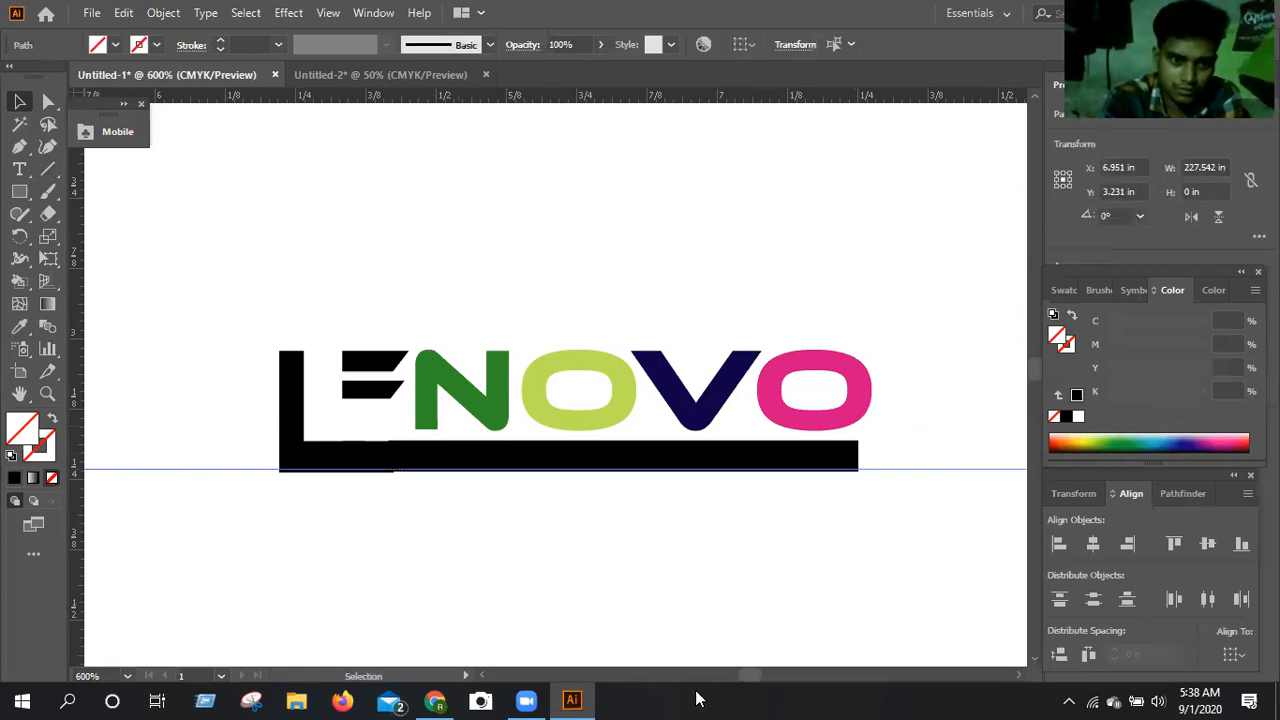
shift+click(315, 460)
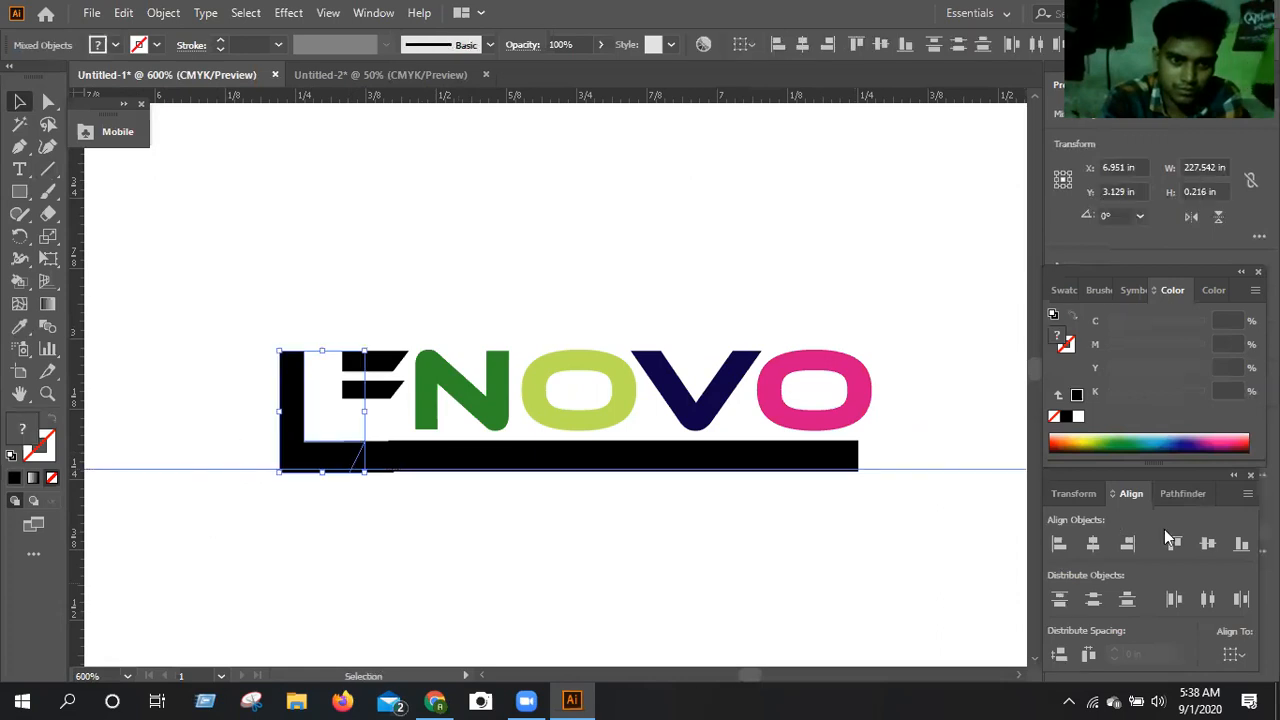
click(1182, 494)
click(1062, 594)
click(439, 535)
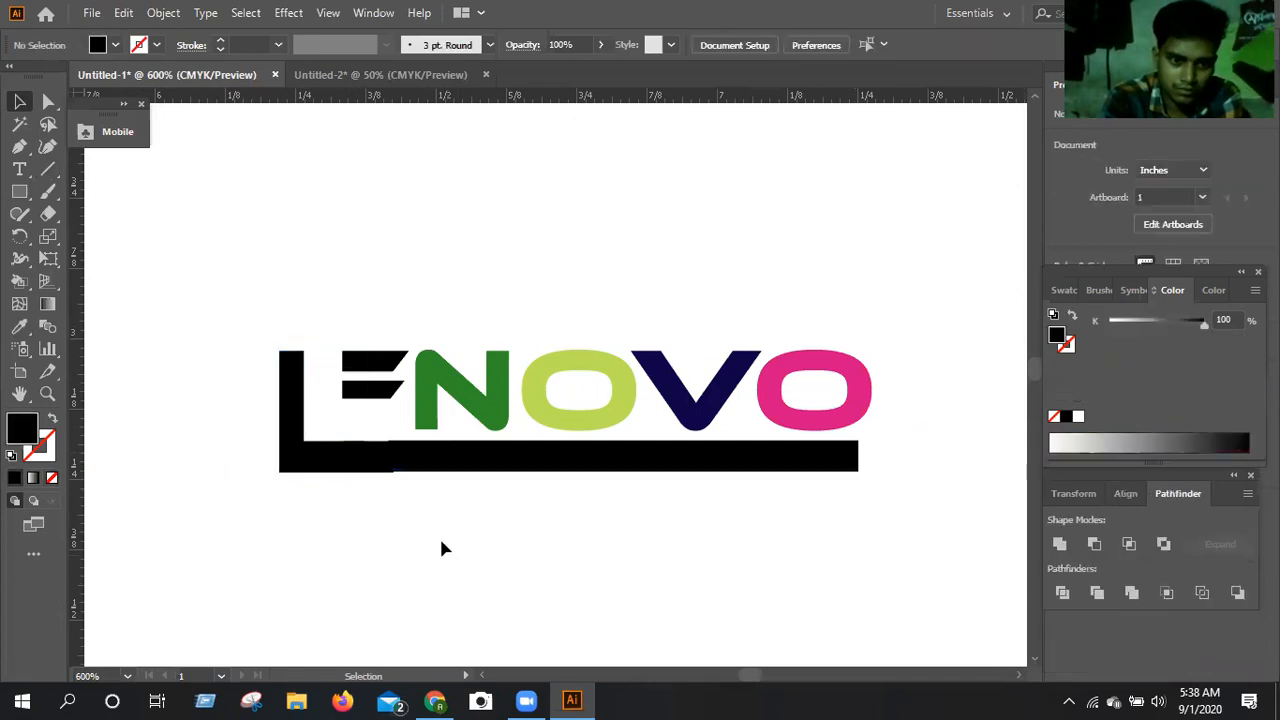
Group the L, the E's lowest bar and the black rectangle, and ungroup them again.
click(408, 471)
click(405, 467)
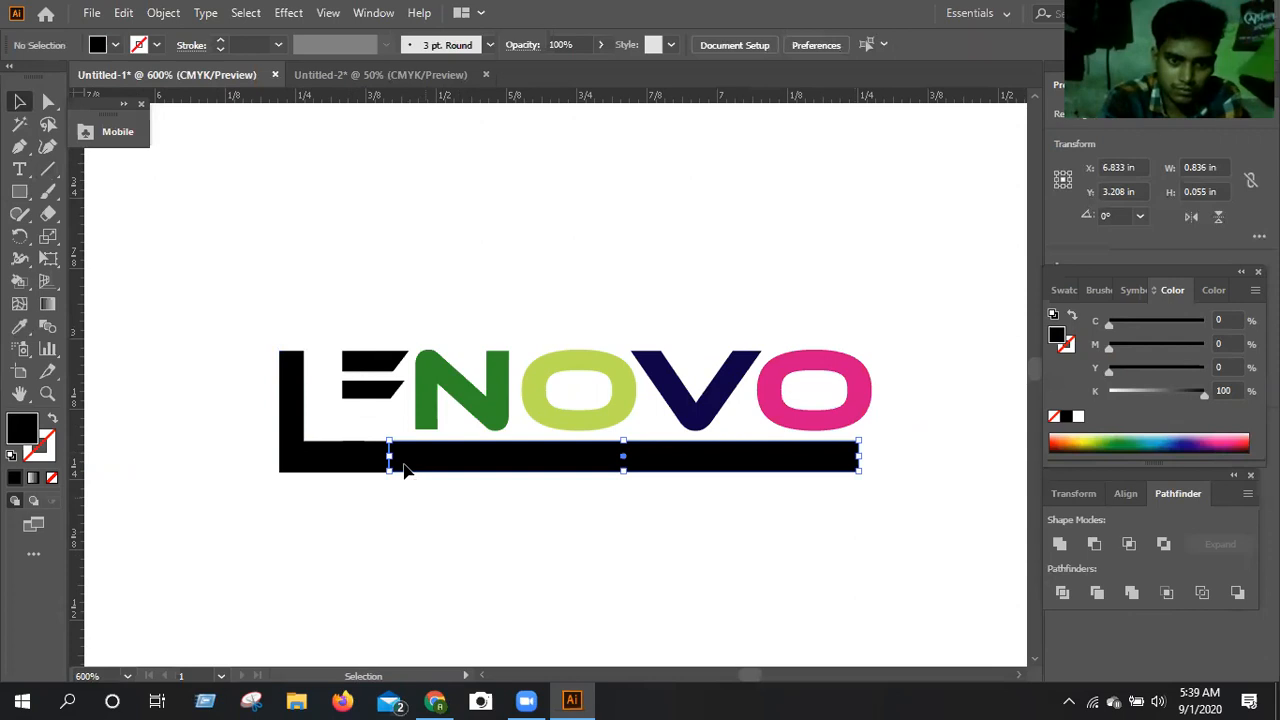
click(435, 476)
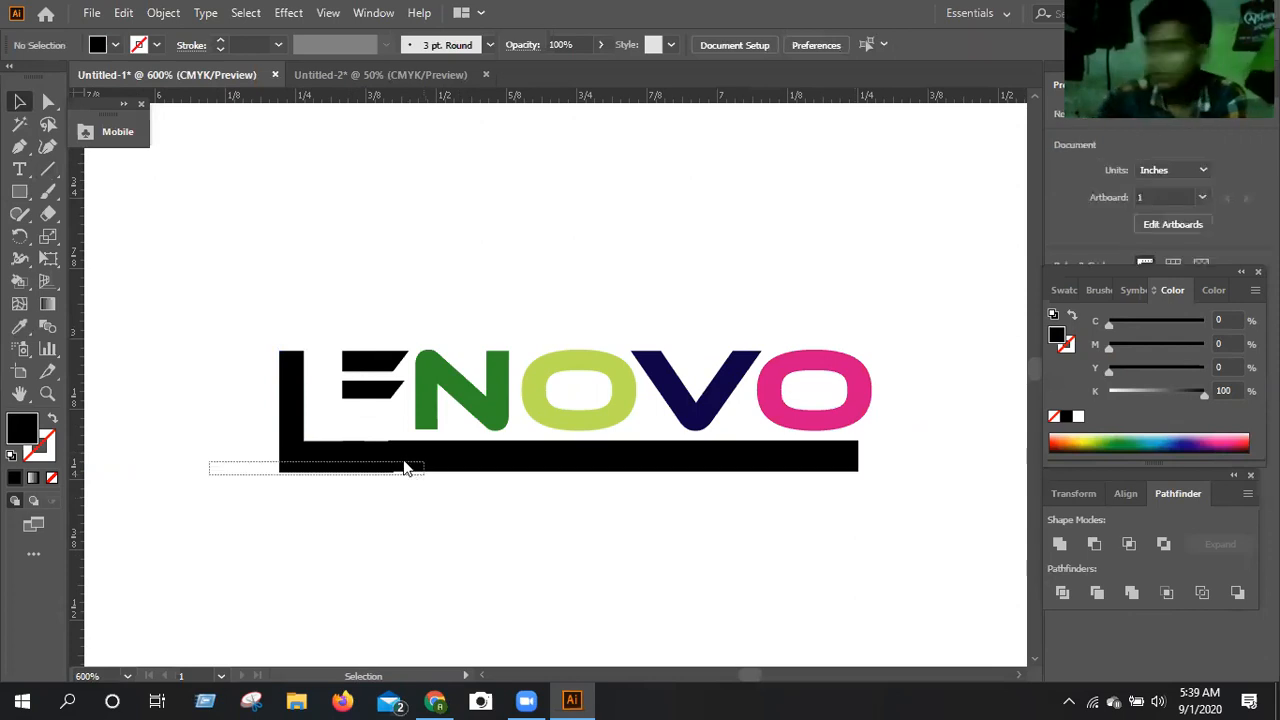
drag(405, 468, 486, 306)
right_click(486, 300)
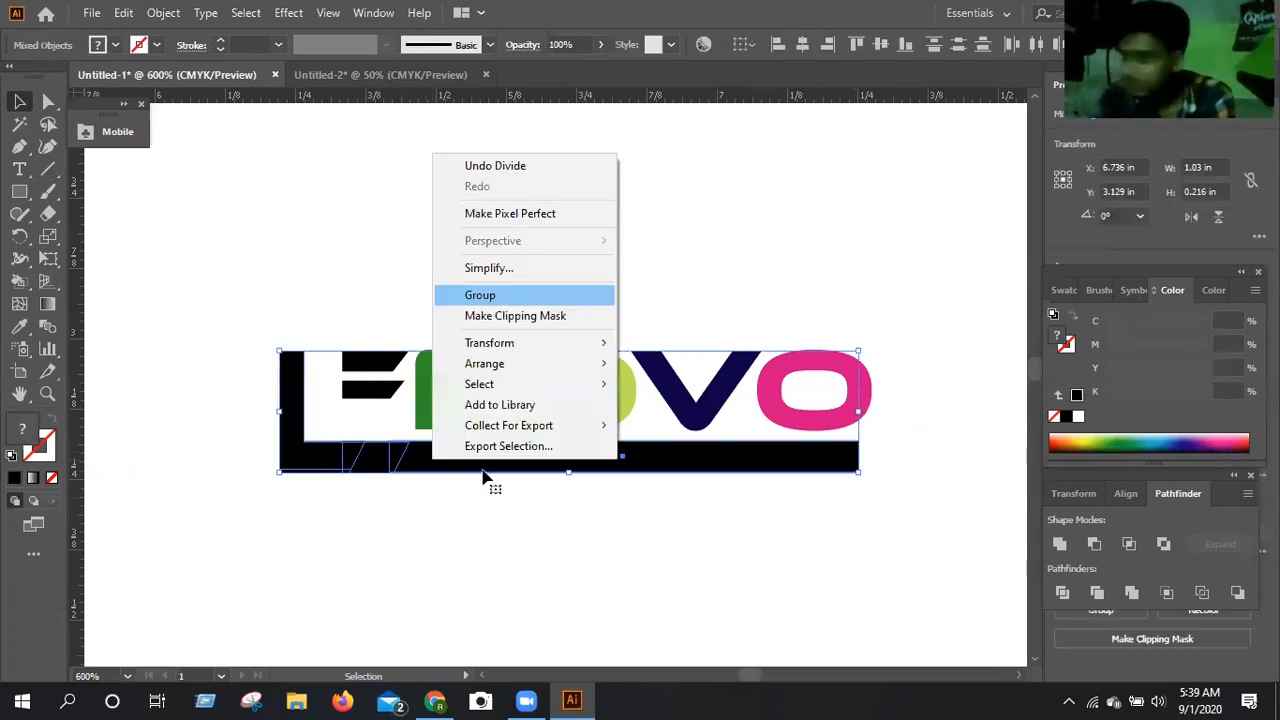
key(Return)
right_click(515, 482)
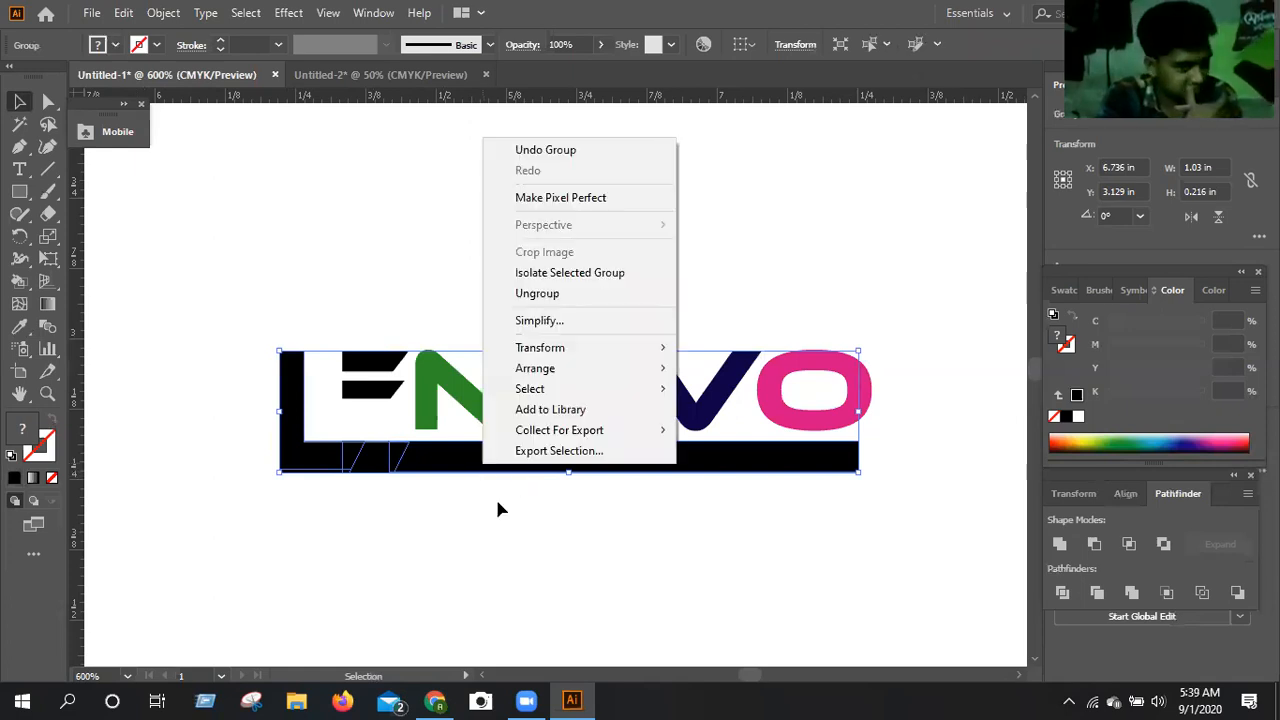
key(u)
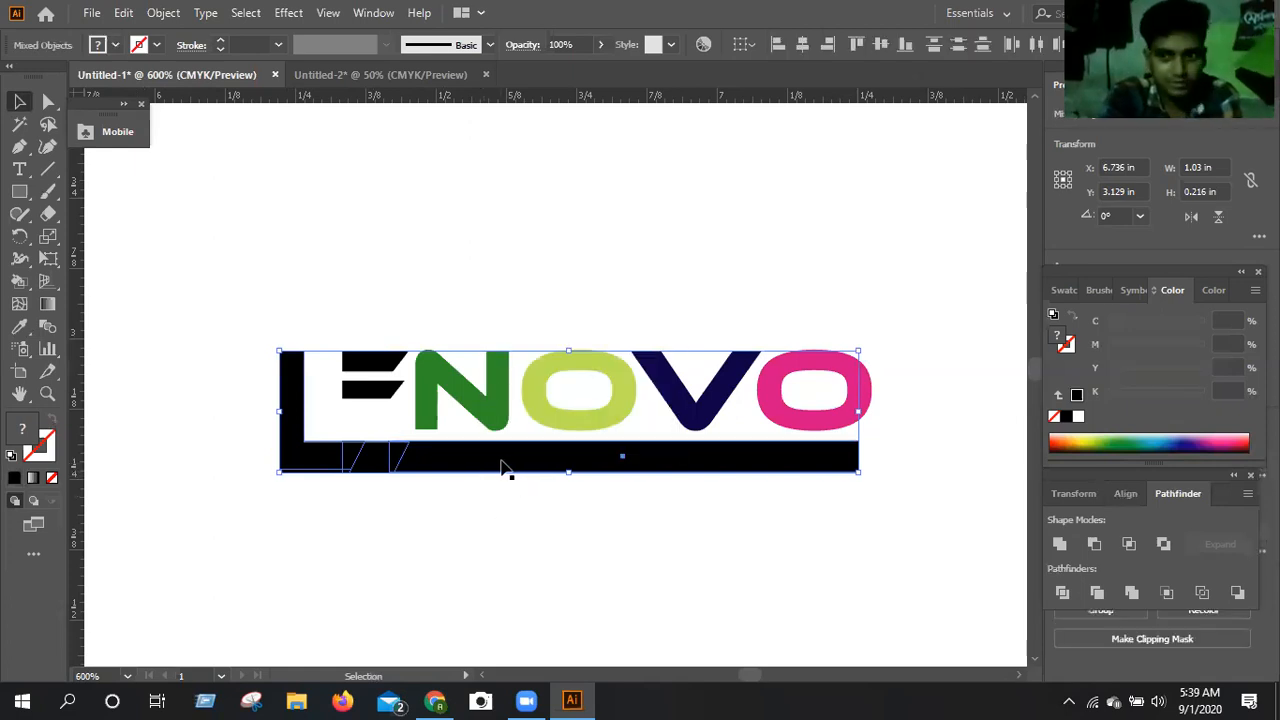
key(ctrl+shift+a)
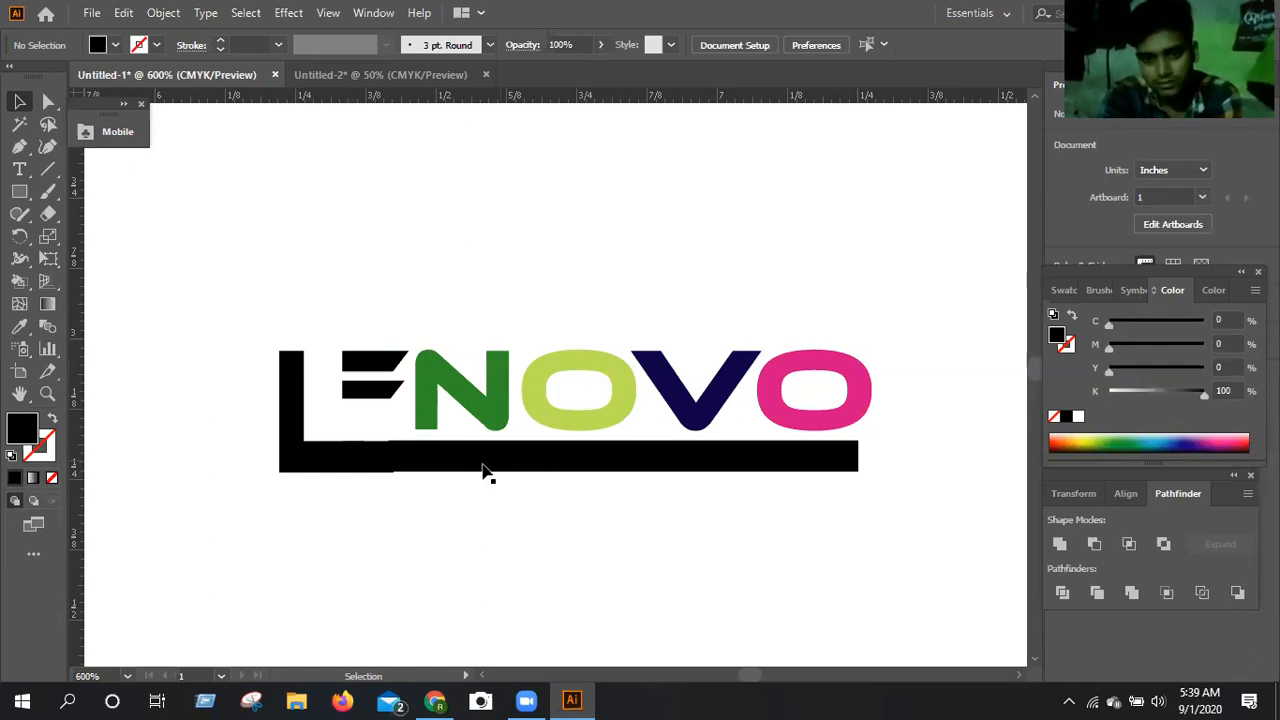
Move the black rectangle down, clear of the wordmark, into the empty area below the L's foot.
click(474, 472)
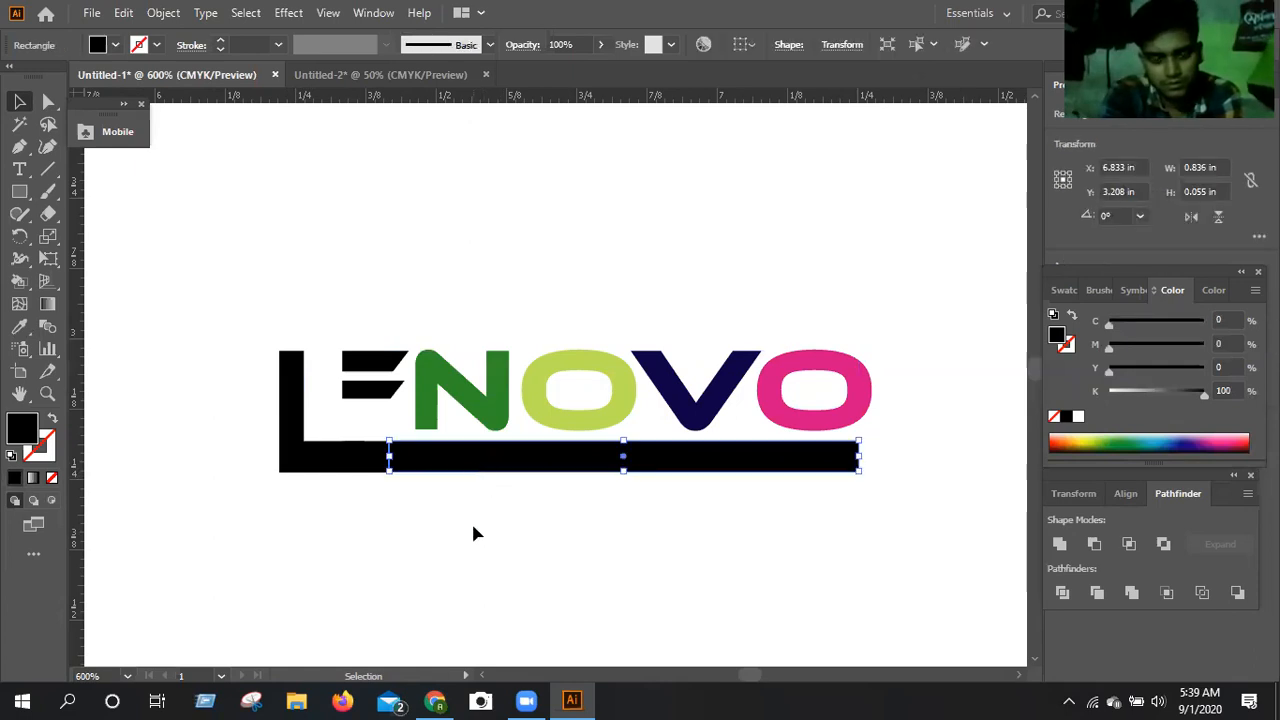
drag(473, 460, 458, 554)
click(457, 601)
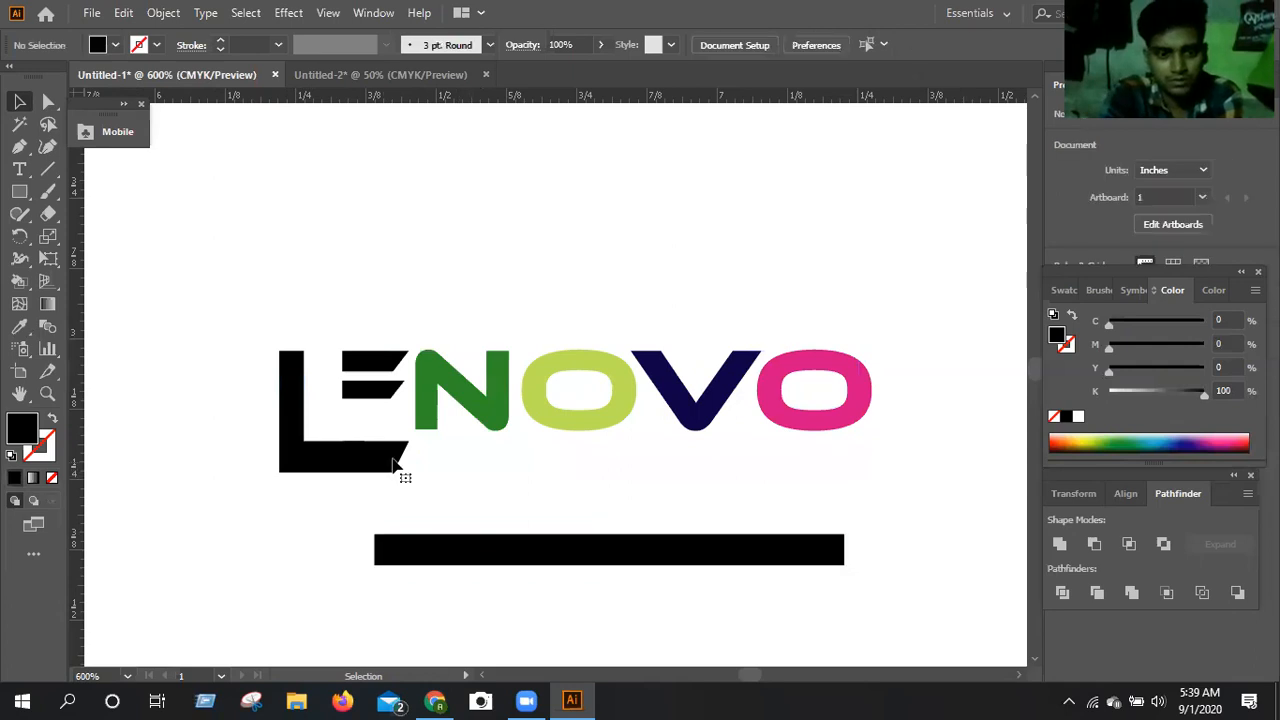
Stretch the E's lowest slanted bar rightward beneath NOVO to a width of about 0.924 in.
click(394, 461)
drag(411, 457, 858, 473)
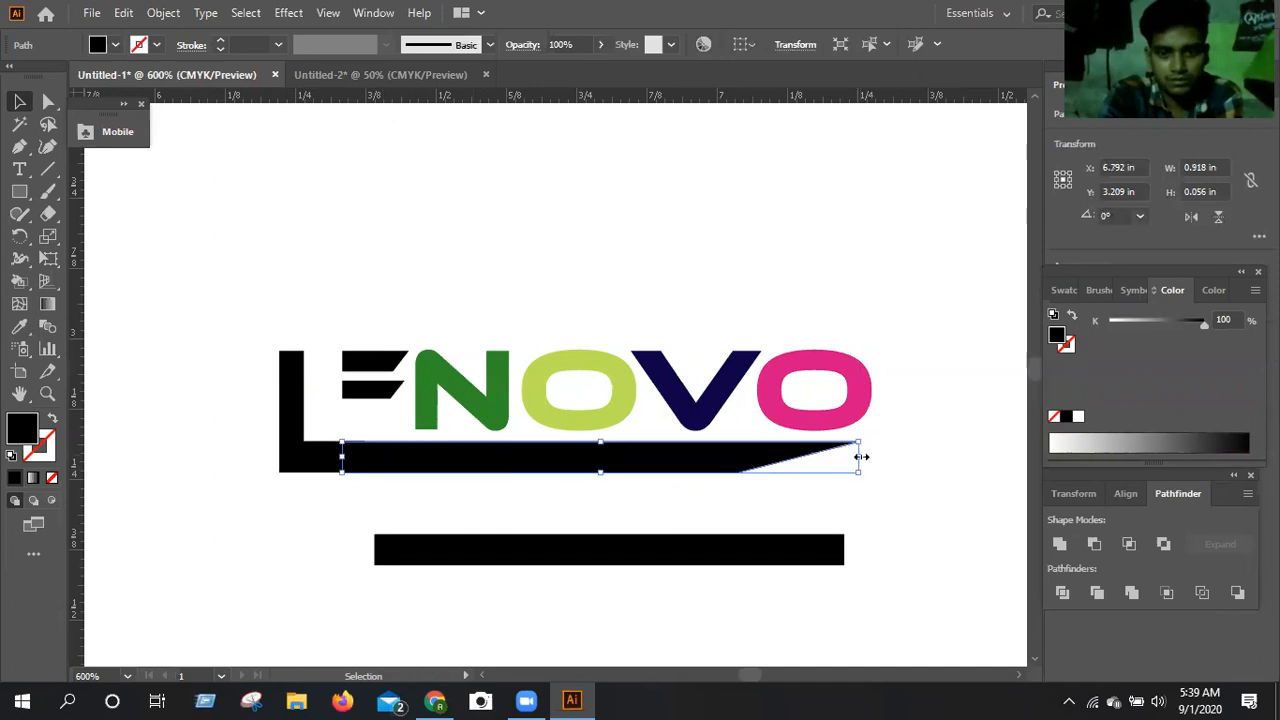
click(889, 528)
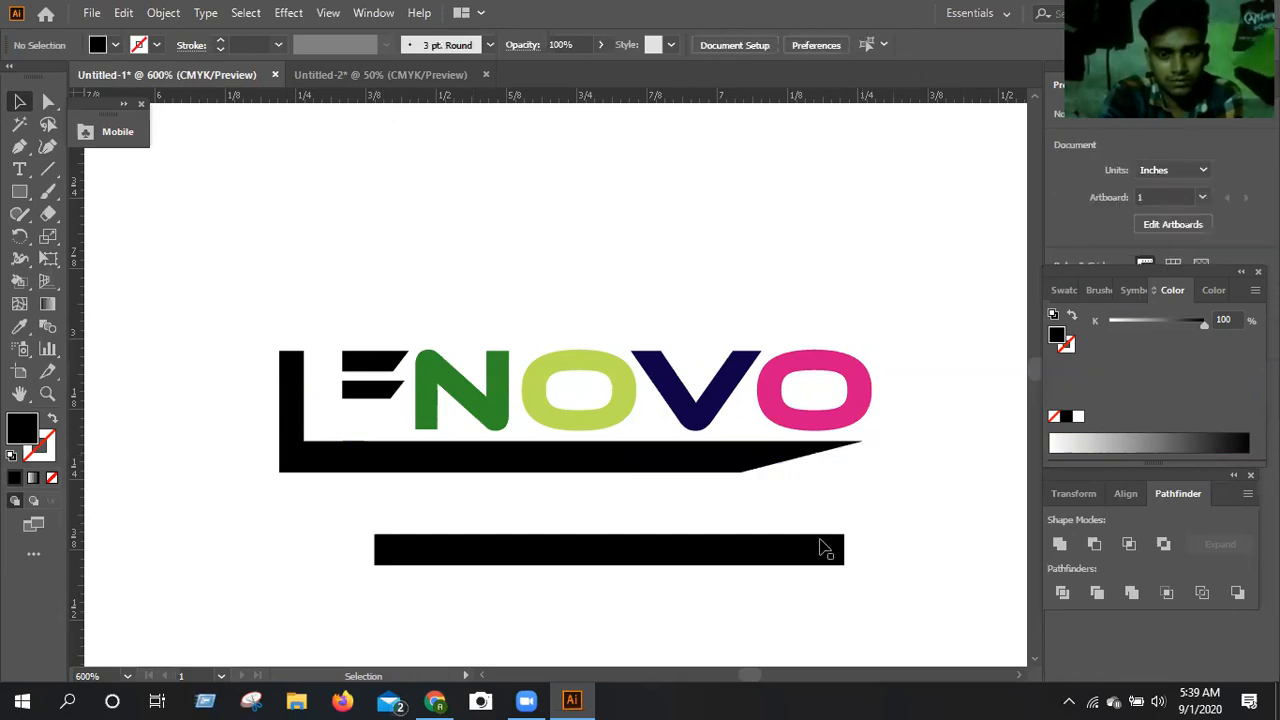
Group the L with the stretched bar and reduce the group's height to about 0.199 in from below.
click(594, 466)
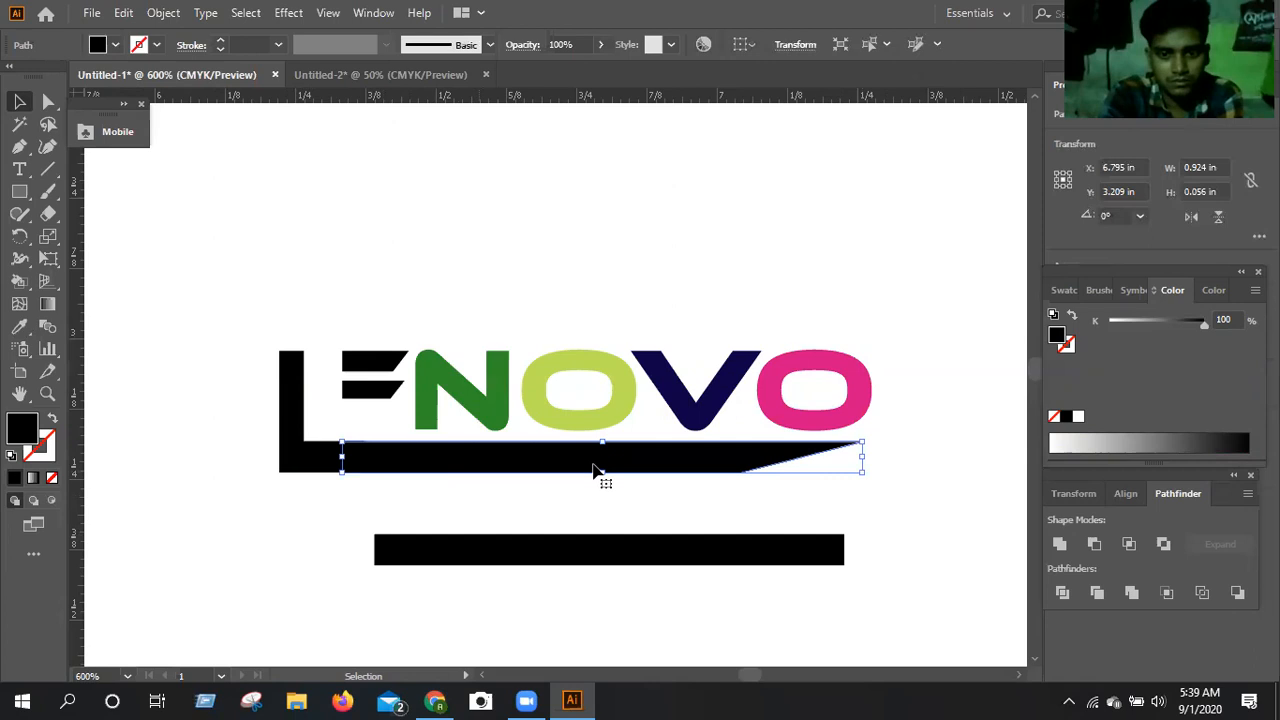
shift+click(319, 459)
right_click(447, 316)
click(443, 299)
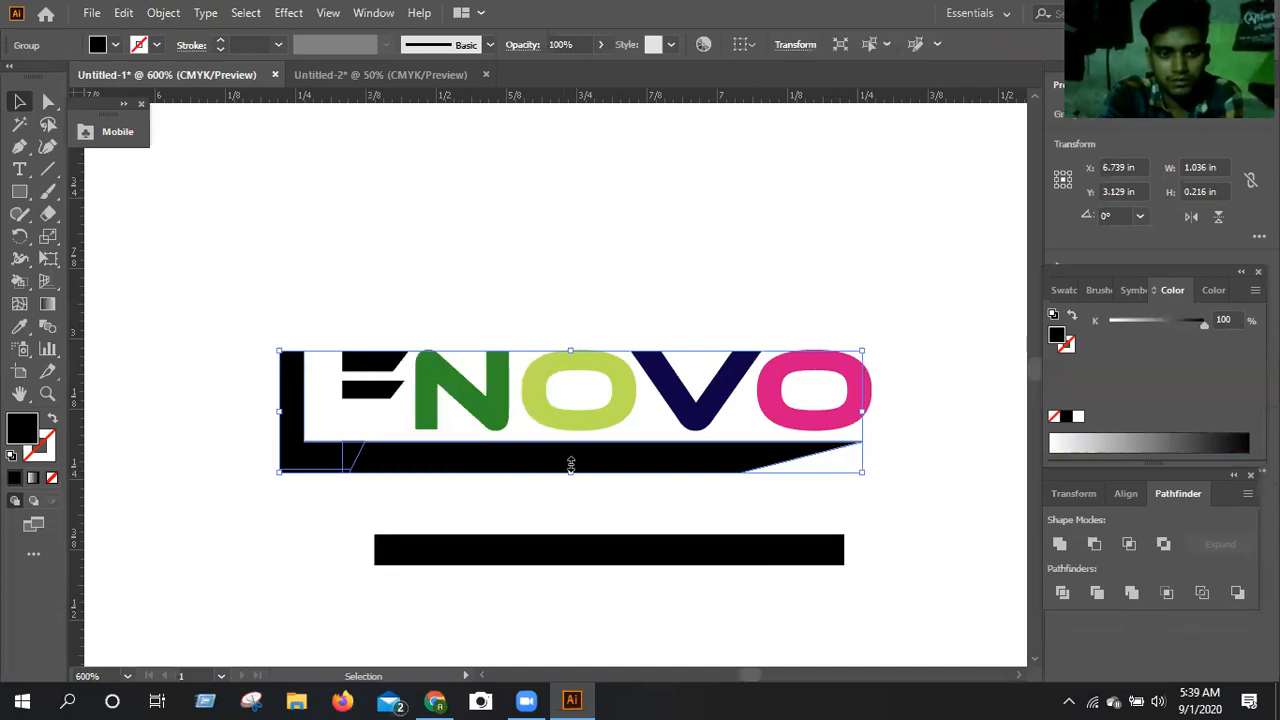
drag(571, 465, 571, 456)
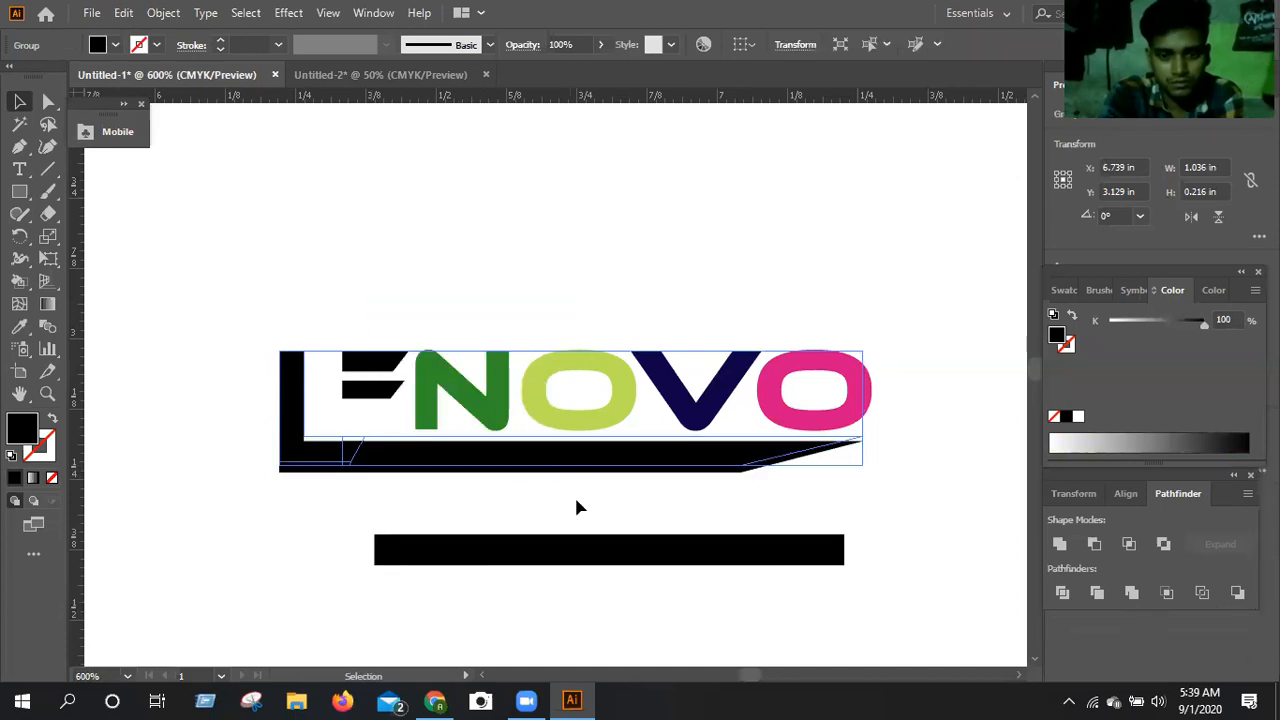
click(577, 504)
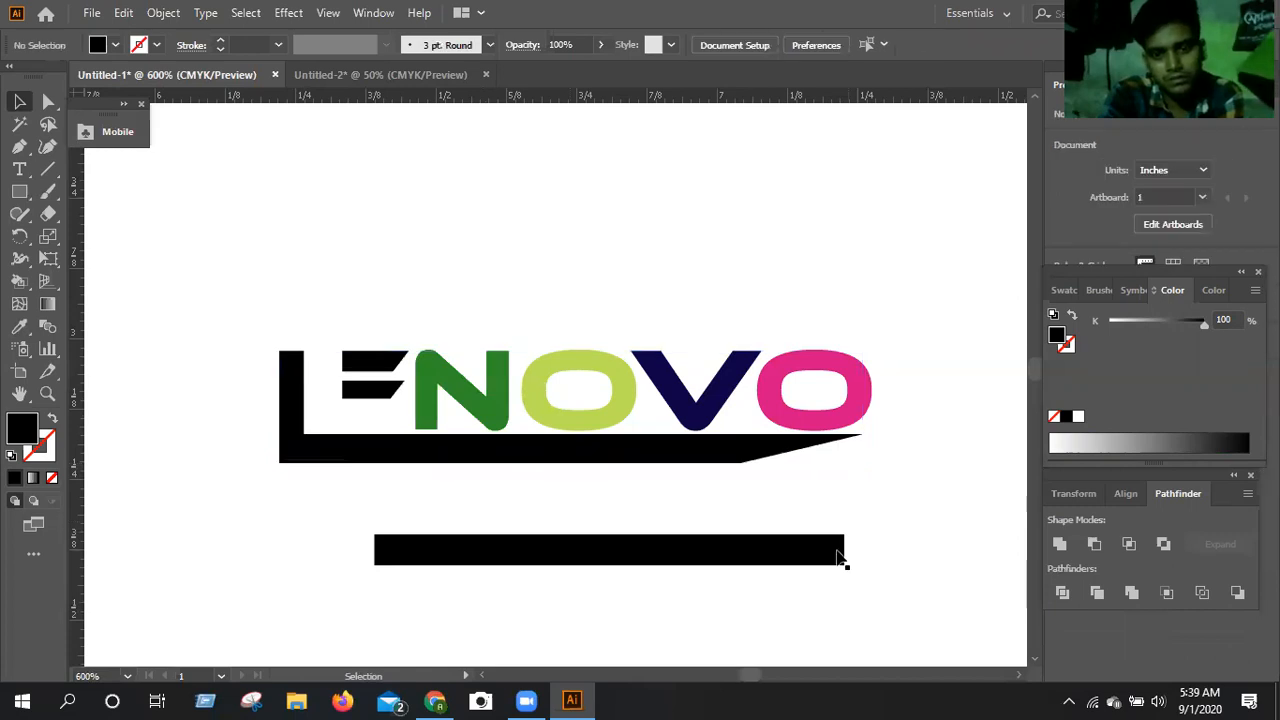
Move the grouped L and bar right to X 6.767 in, closer to the E's upper bars.
click(297, 421)
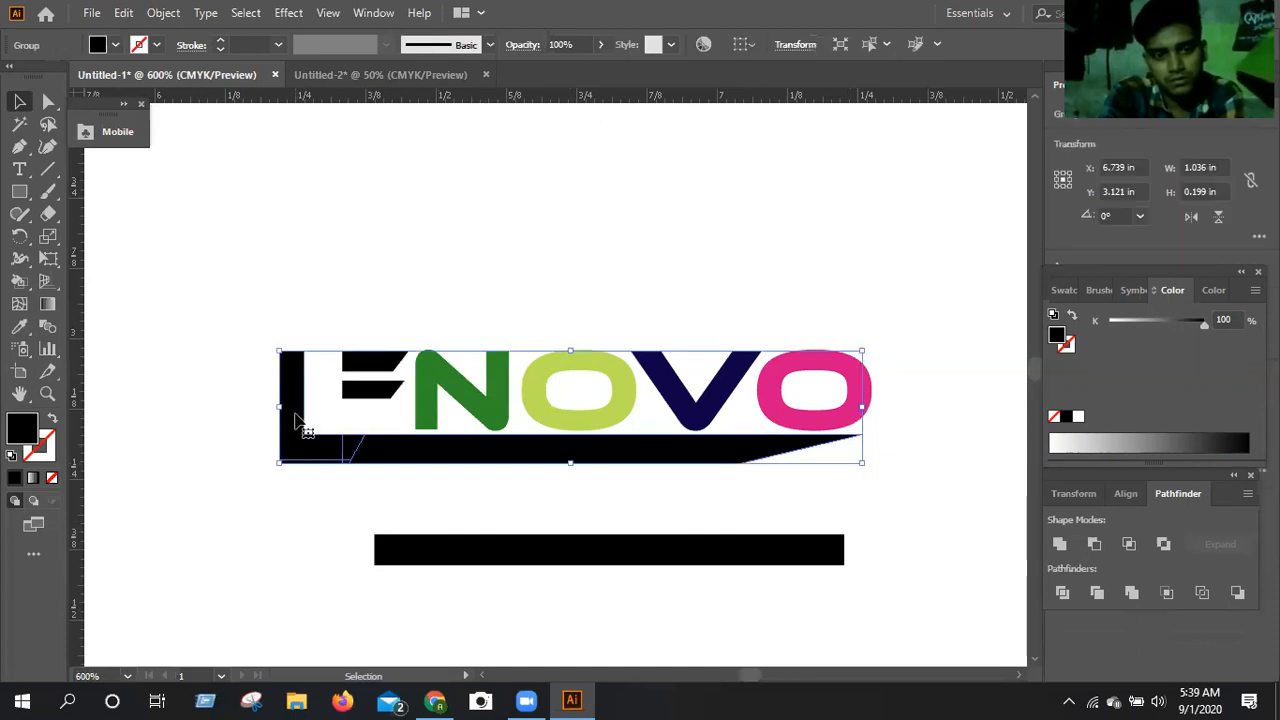
key(Right)
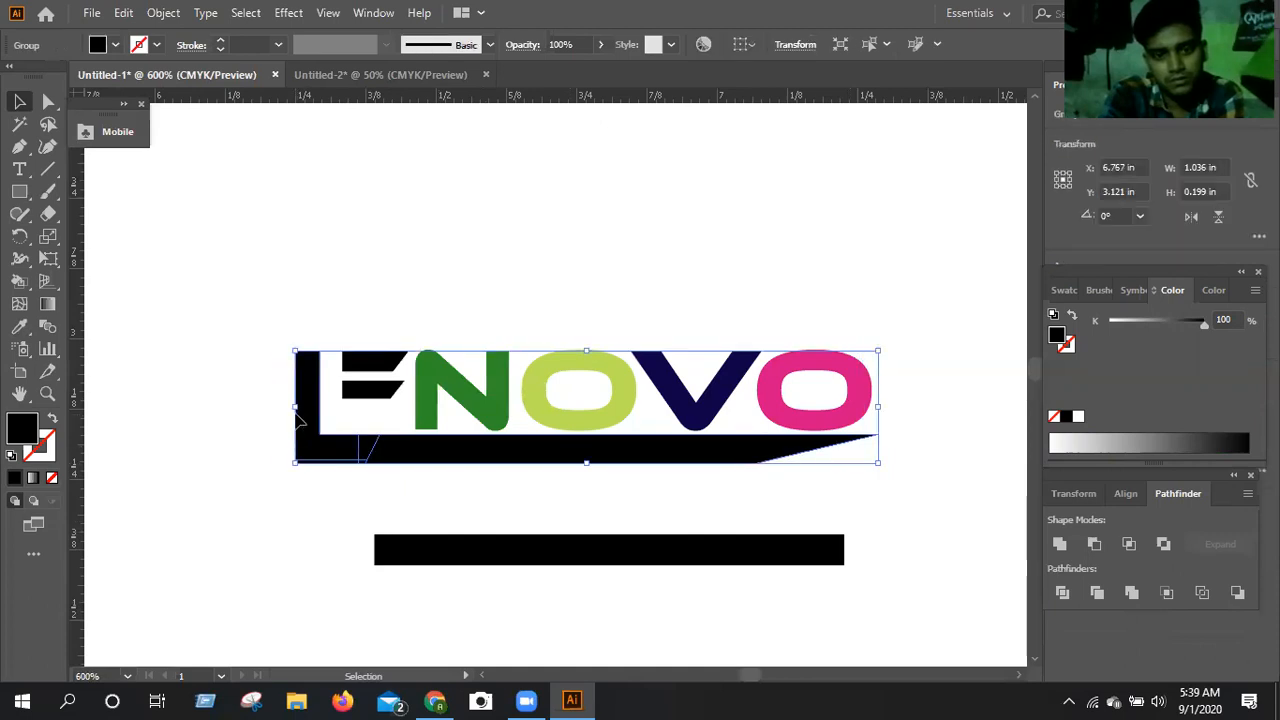
click(197, 347)
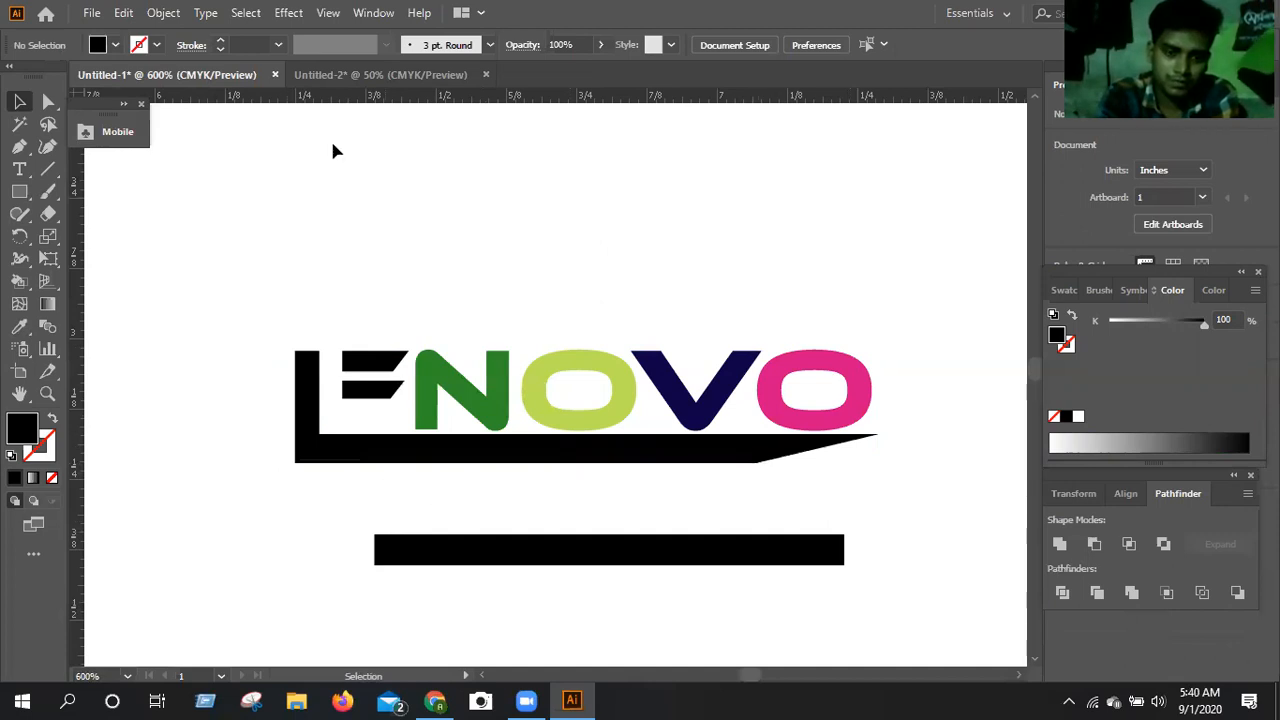
Place a horizontal guide at Y 2.777 in above the wordmark and a vertical guide at the final O's right edge.
drag(354, 92, 75, 431)
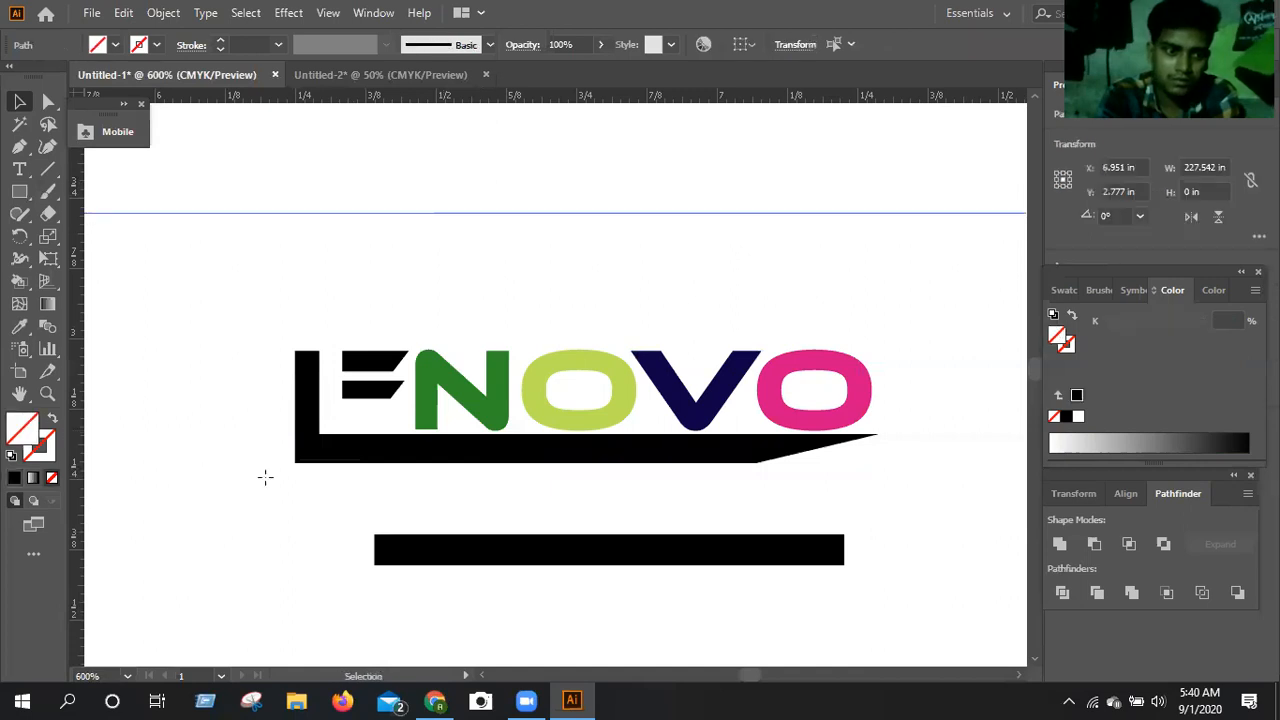
drag(278, 483, 755, 571)
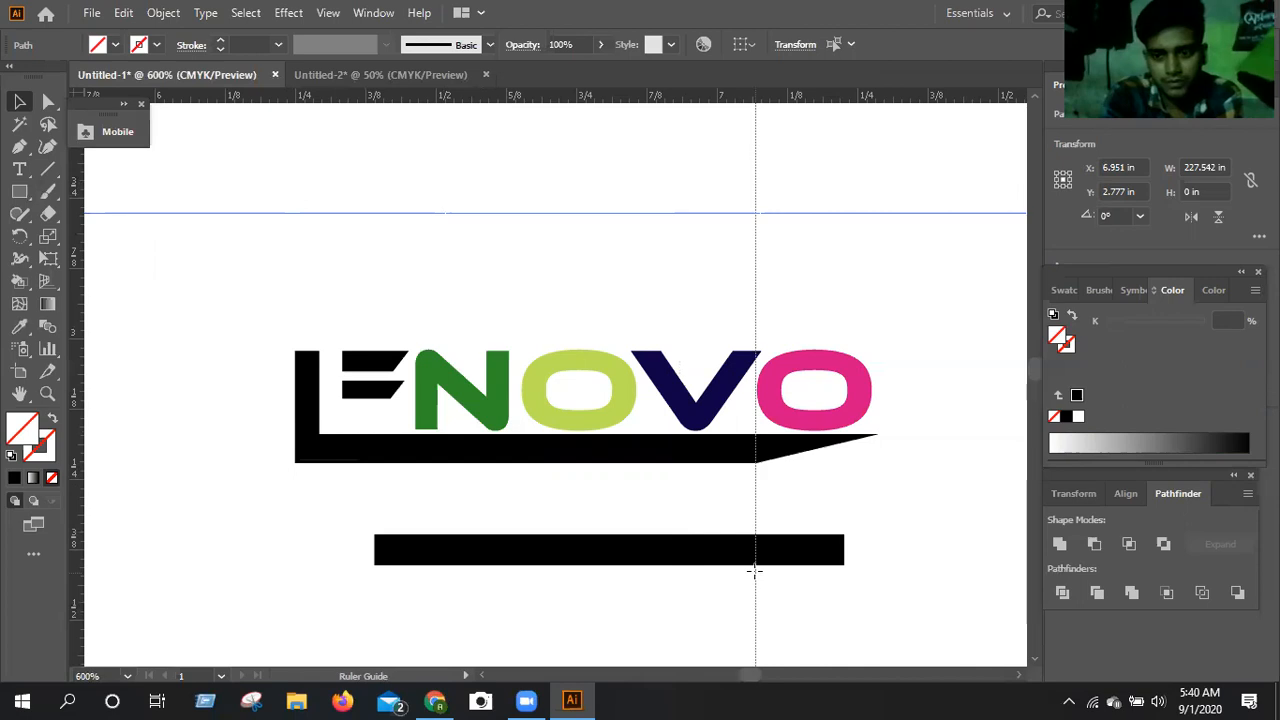
drag(755, 571, 871, 573)
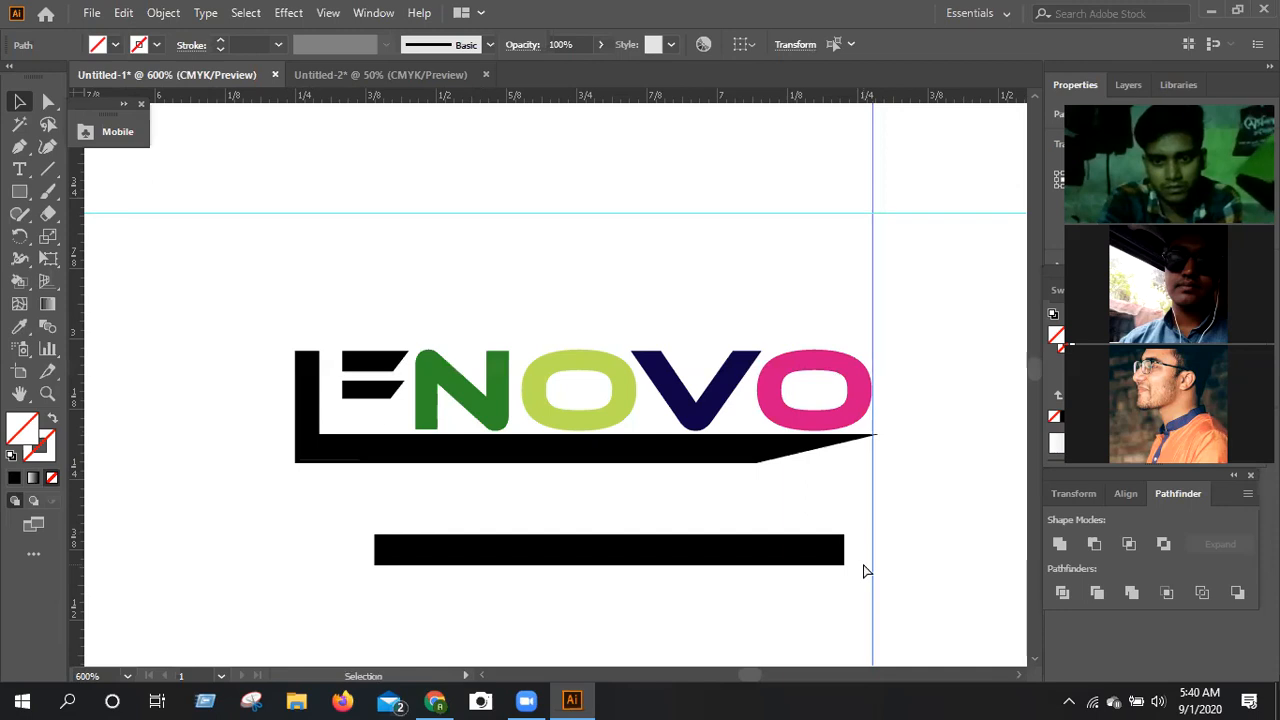
Narrow the grouped L and underline so the tapered tip ends at the vertical guide on the final O's right edge.
key(ctrl+equal)
key(ctrl+equal)
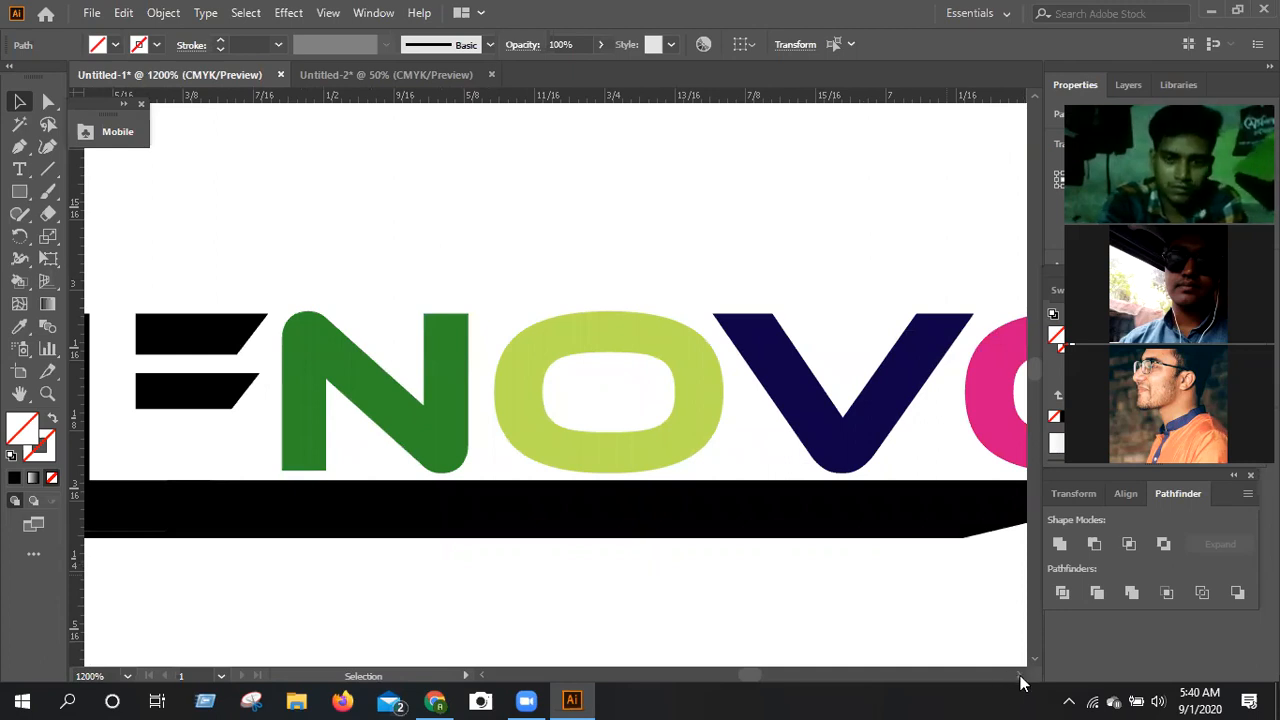
scroll(1020, 680, down, 1)
scroll(1020, 676, right, 2)
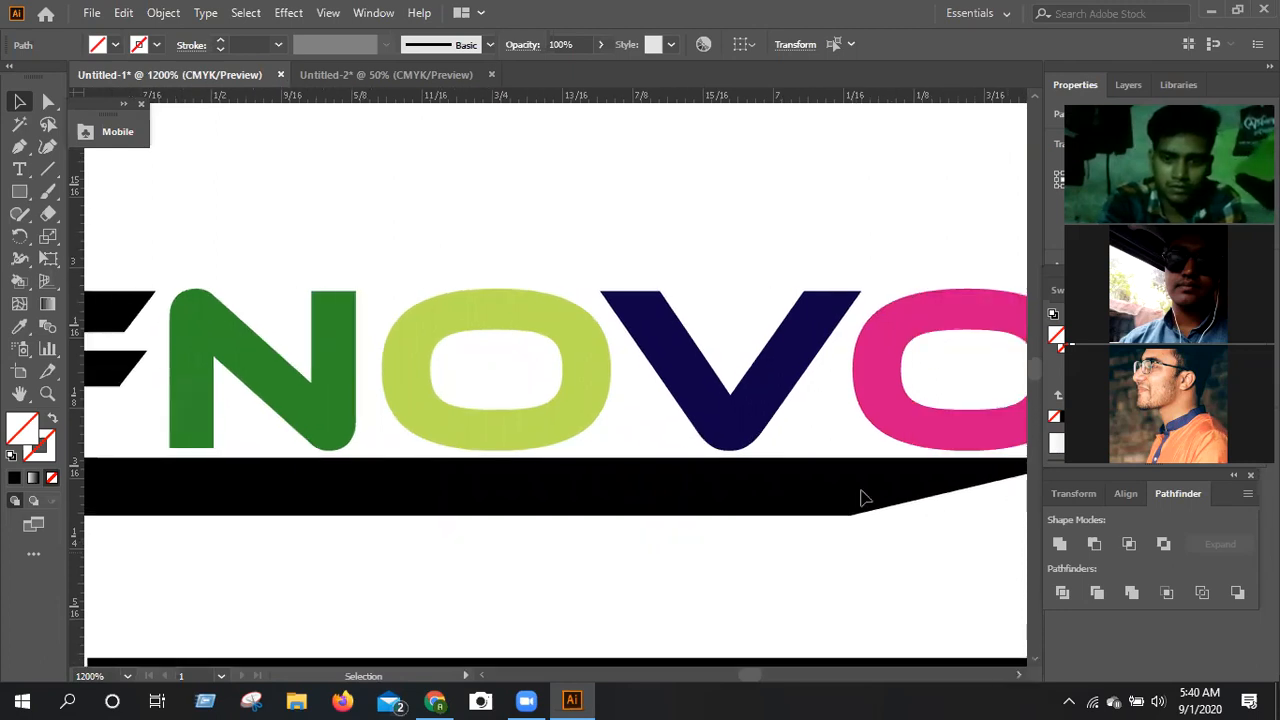
scroll(837, 486, right, 2)
scroll(830, 483, right, 1)
click(830, 483)
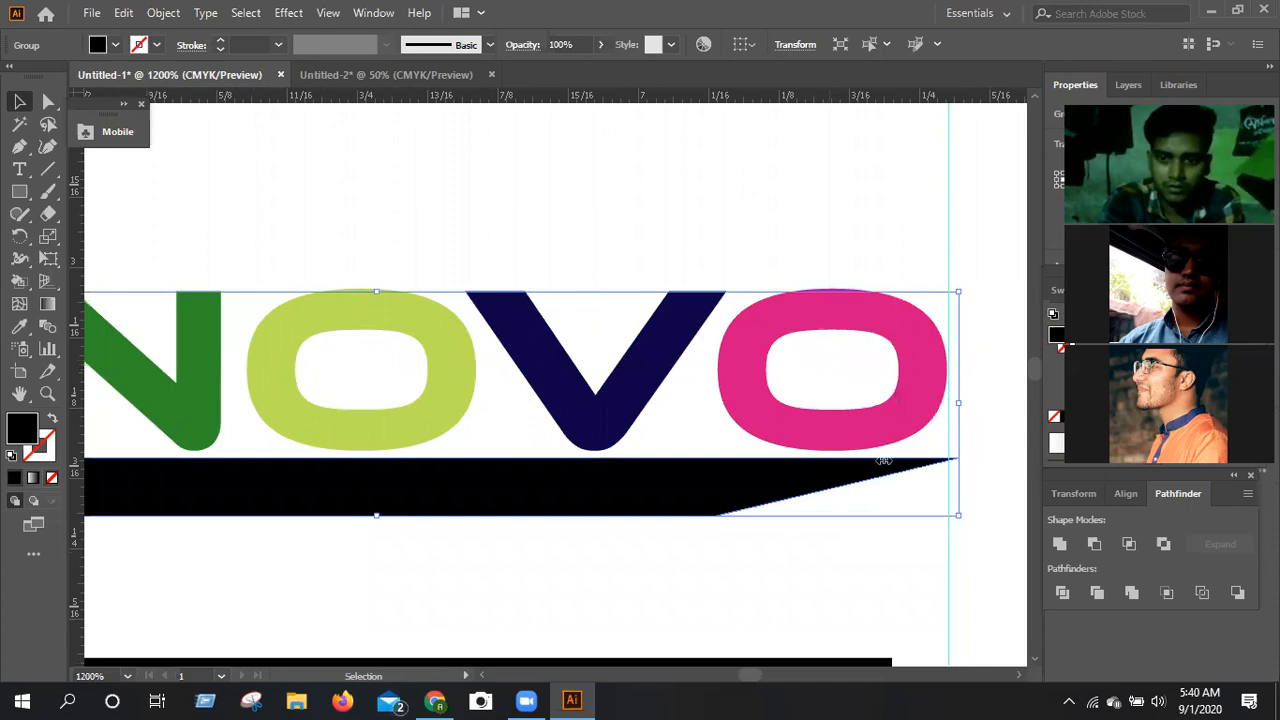
drag(952, 404, 947, 403)
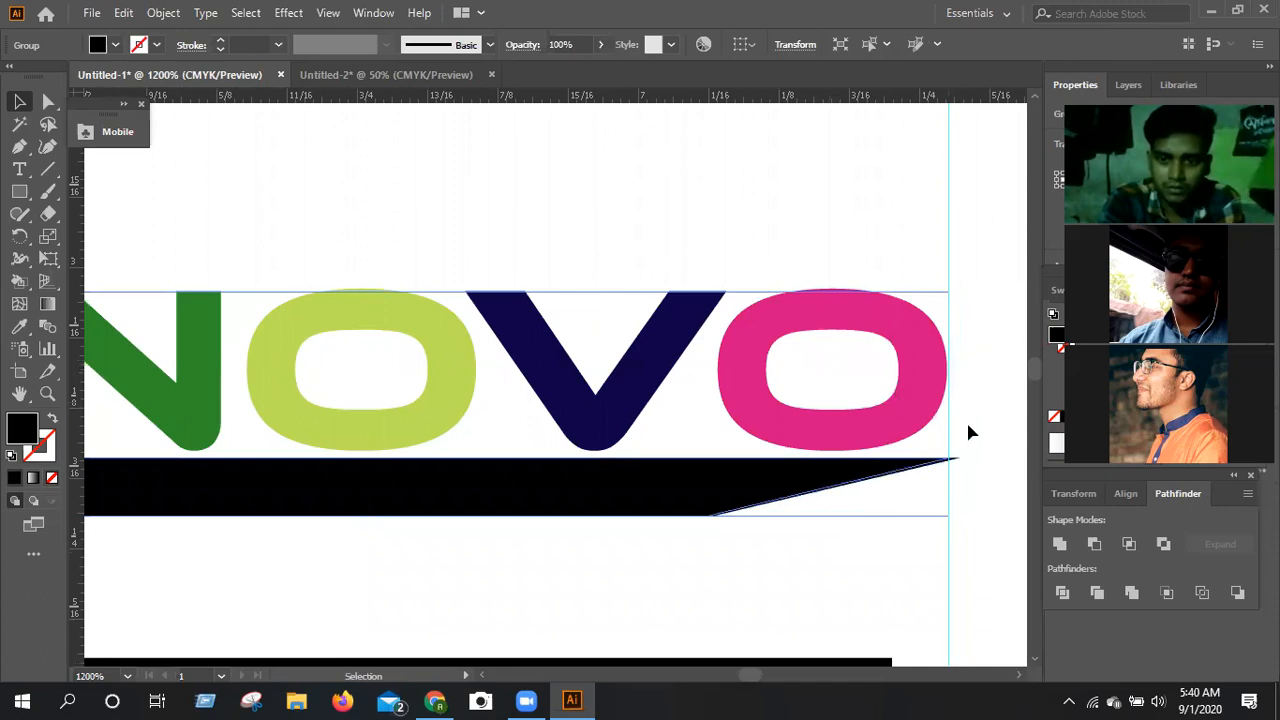
click(988, 500)
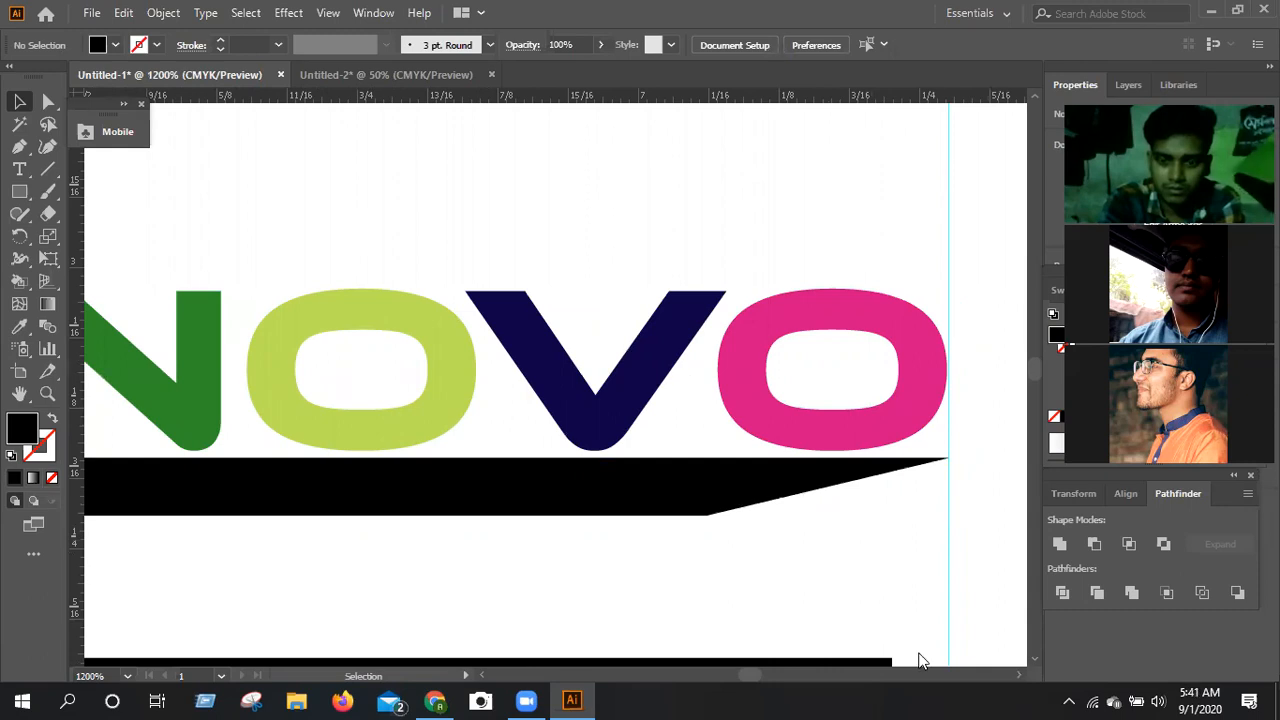
Place a horizontal guide through the underline, slightly above its bottom edge.
click(482, 677)
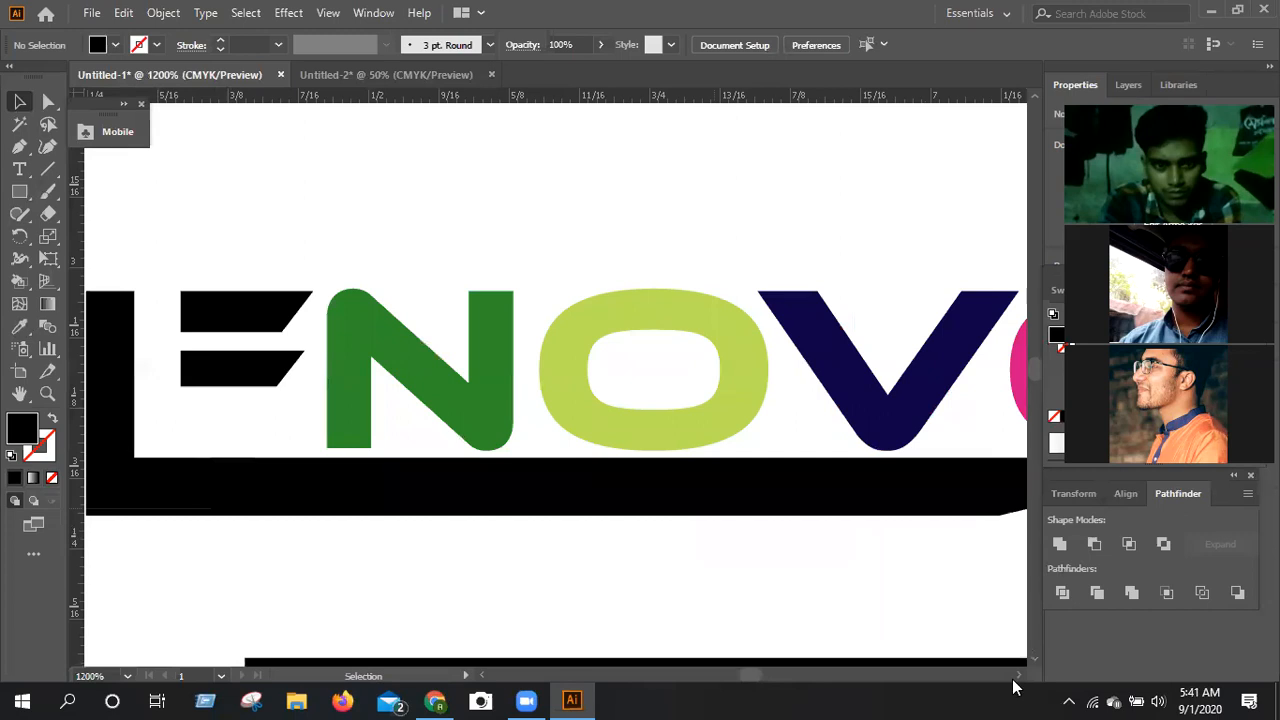
click(1036, 658)
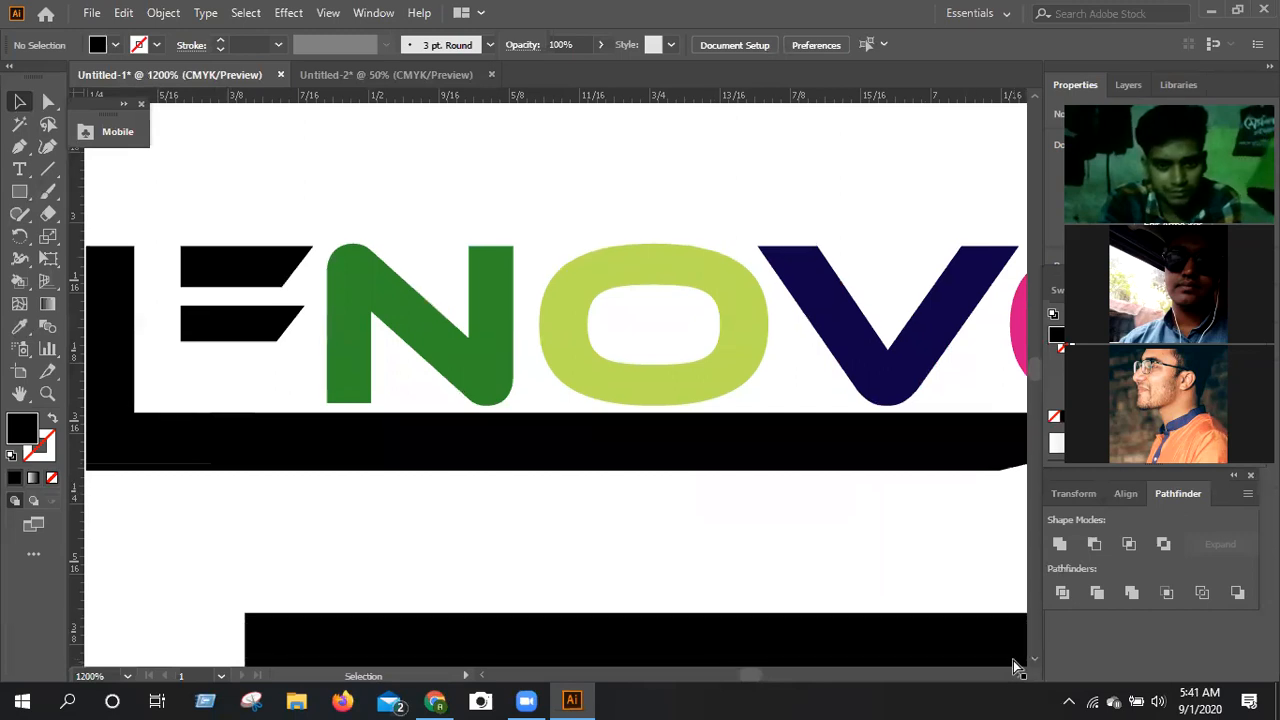
key(ctrl+minus)
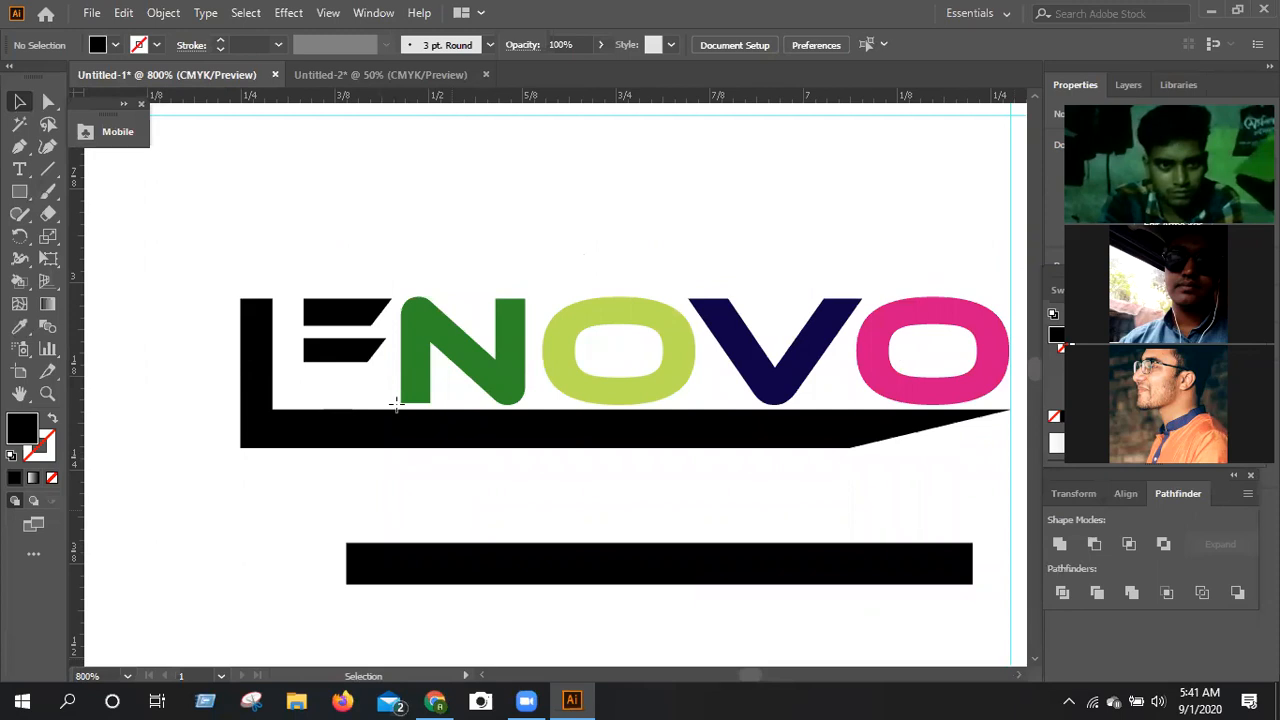
drag(396, 404, 413, 436)
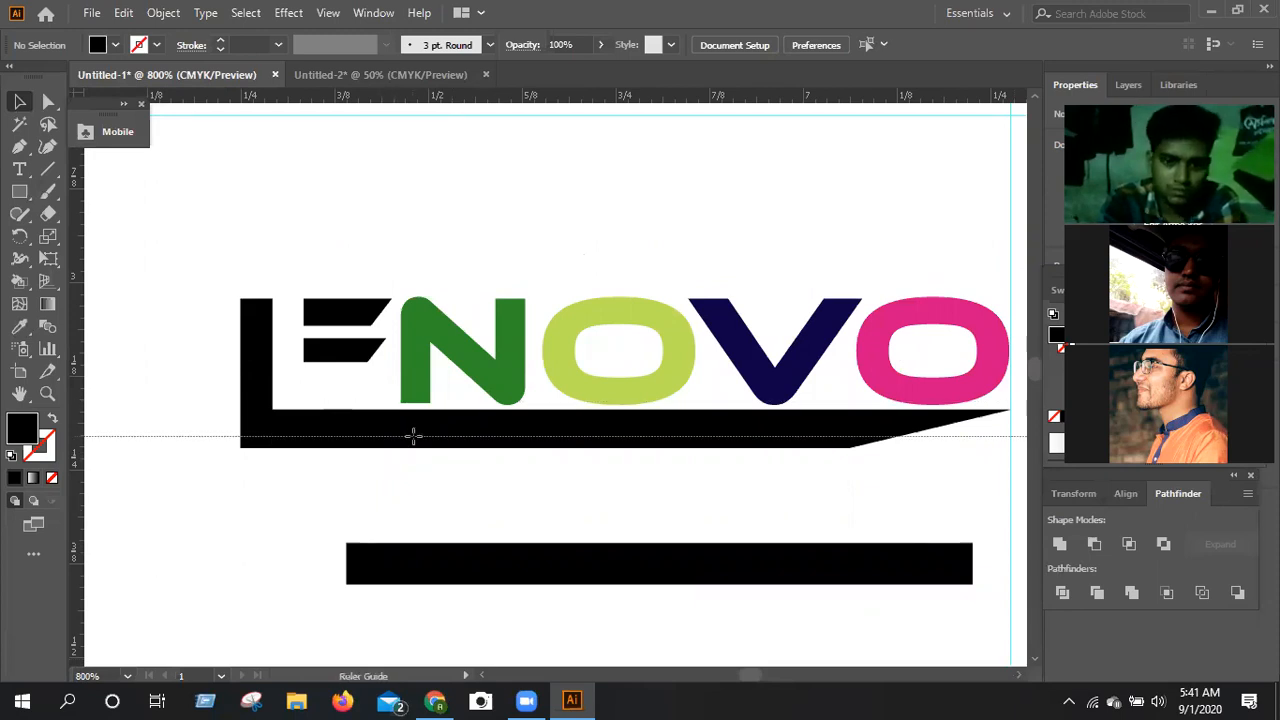
drag(398, 463, 398, 463)
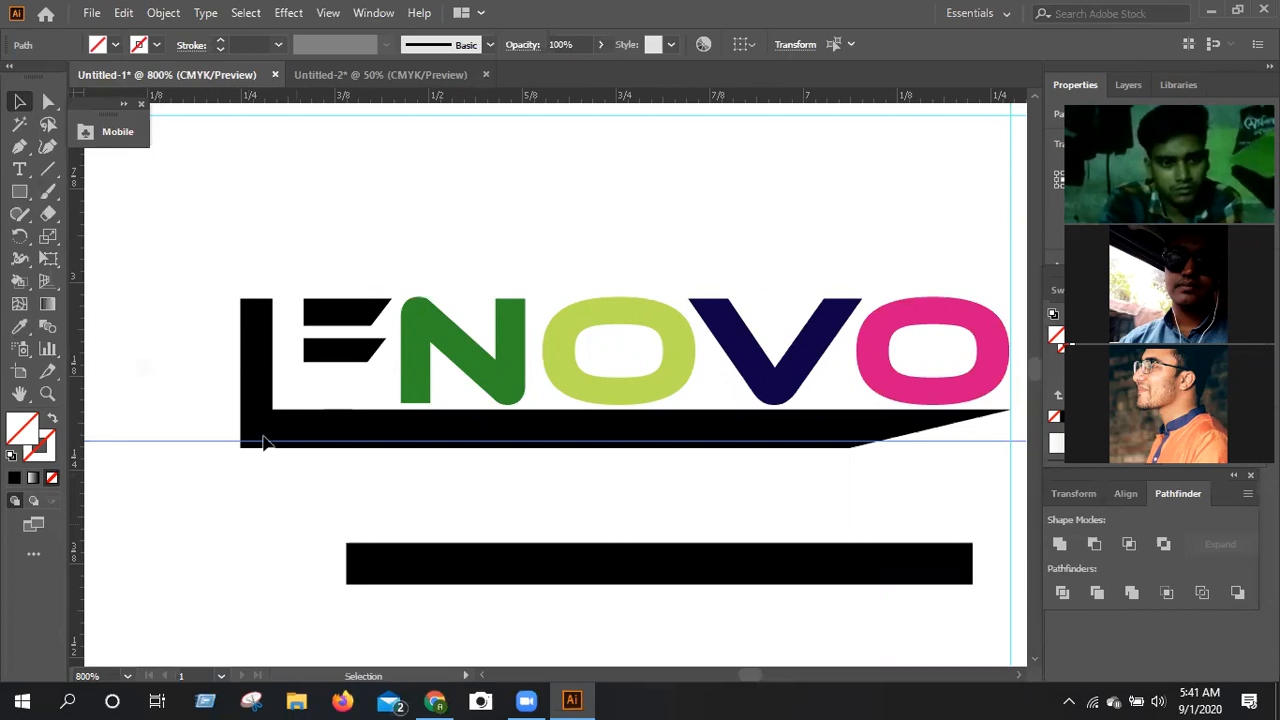
Divide the L and underline along the horizontal guide with Pathfinder, and ungroup the resulting pieces.
drag(188, 330, 264, 436)
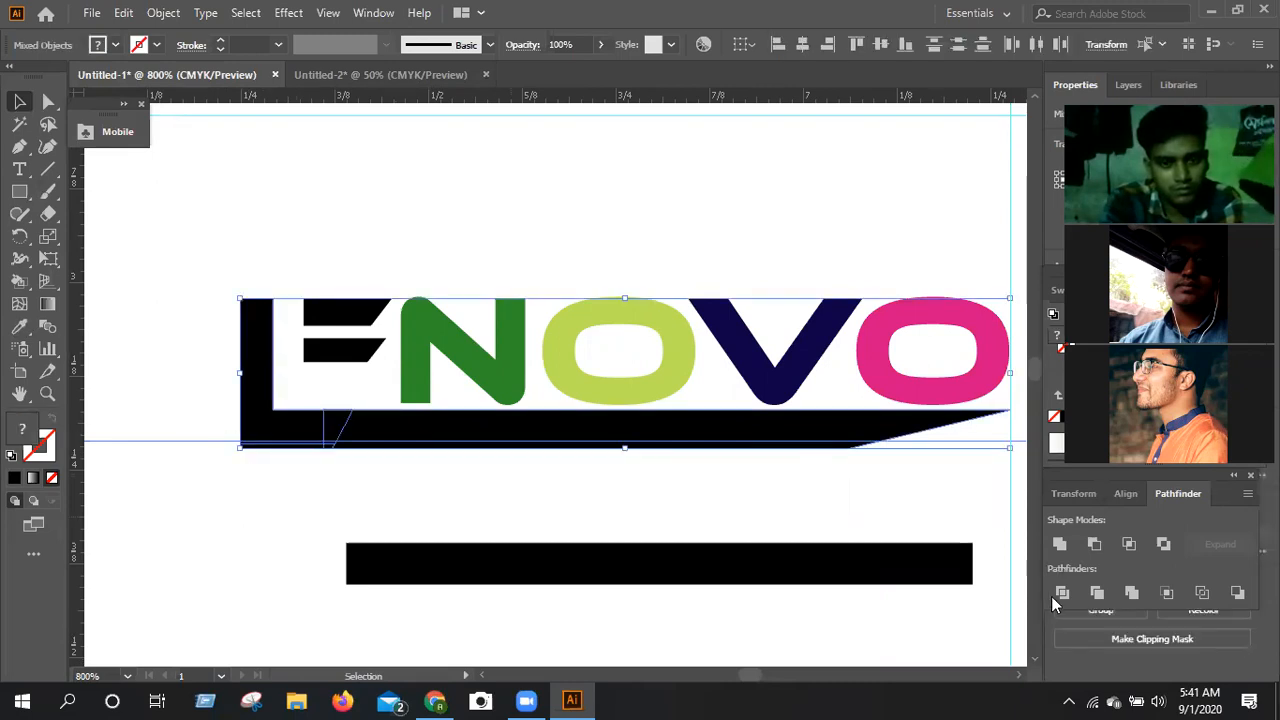
click(497, 317)
right_click(455, 448)
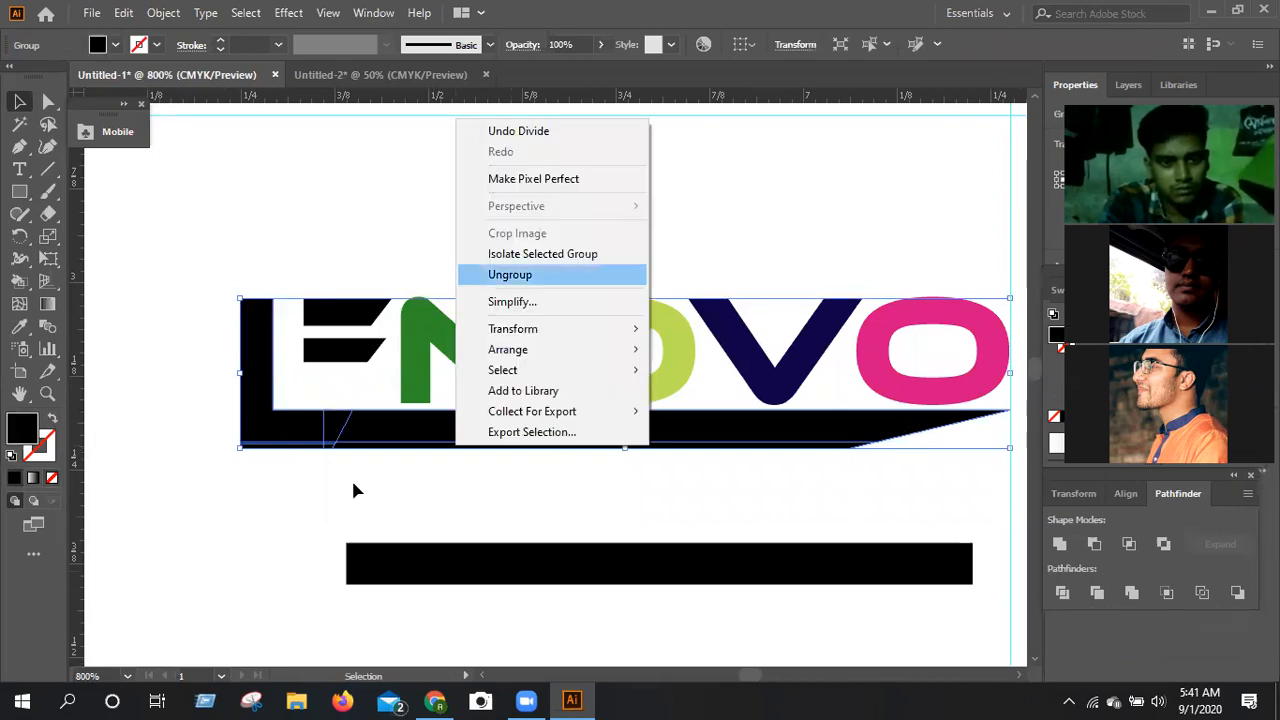
click(191, 566)
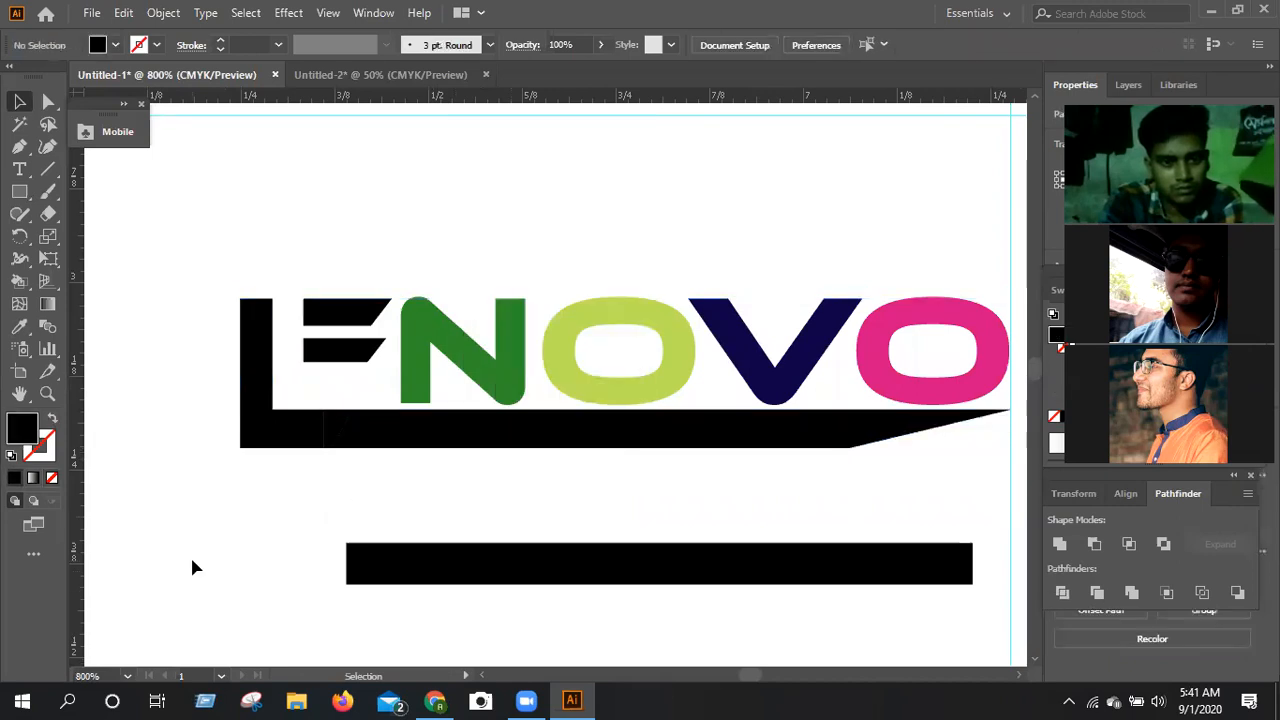
Delete the cut-off strips along the bottom of the underline and L, including the small slanted leftovers where they join.
click(350, 459)
click(270, 453)
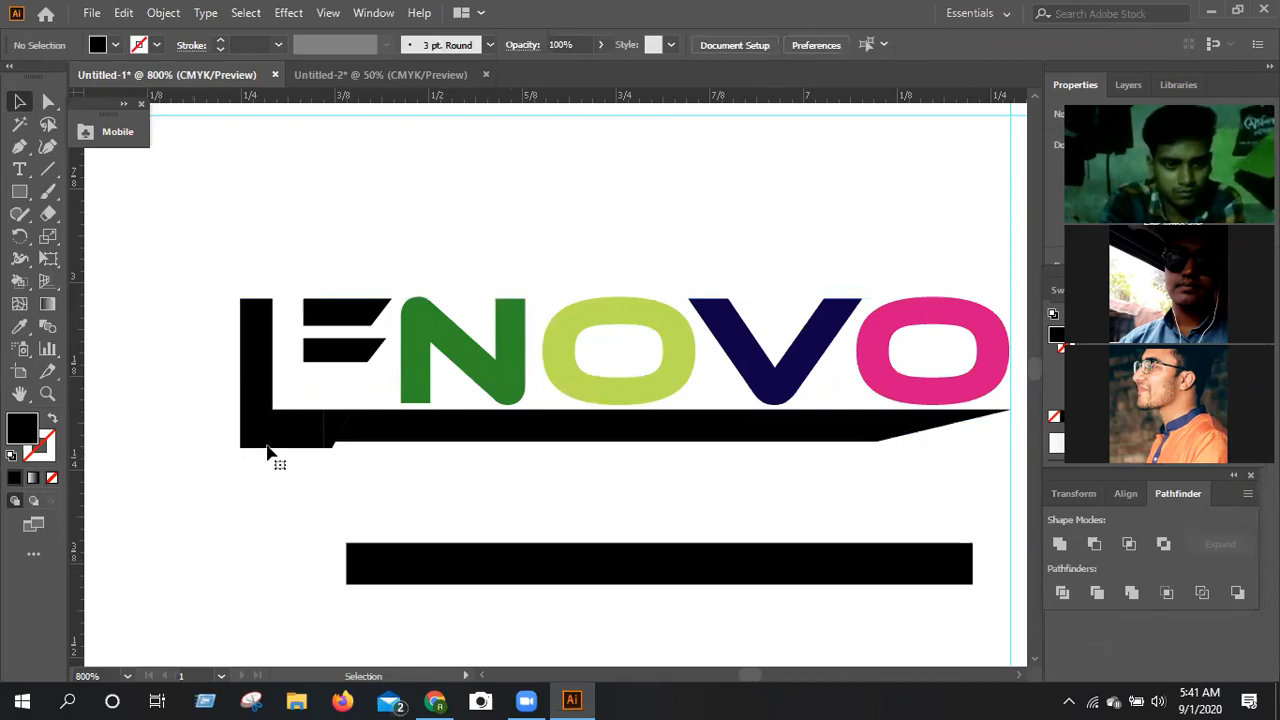
click(268, 453)
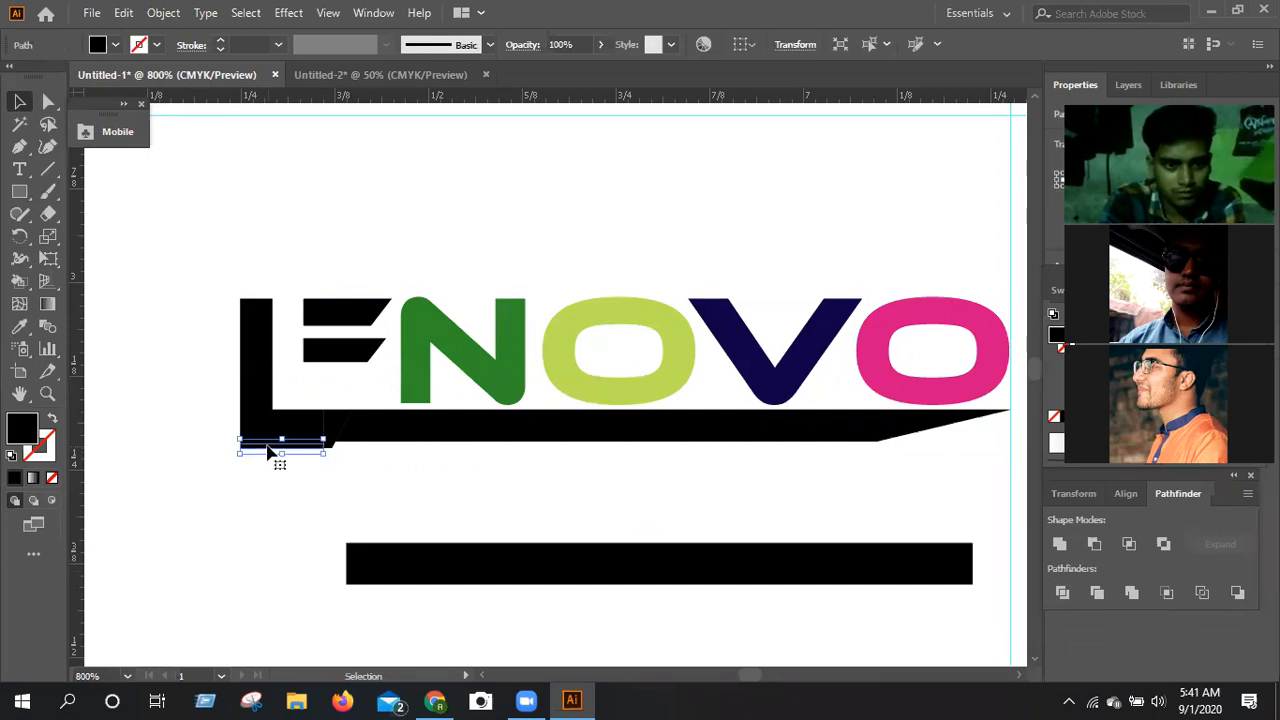
key(Delete)
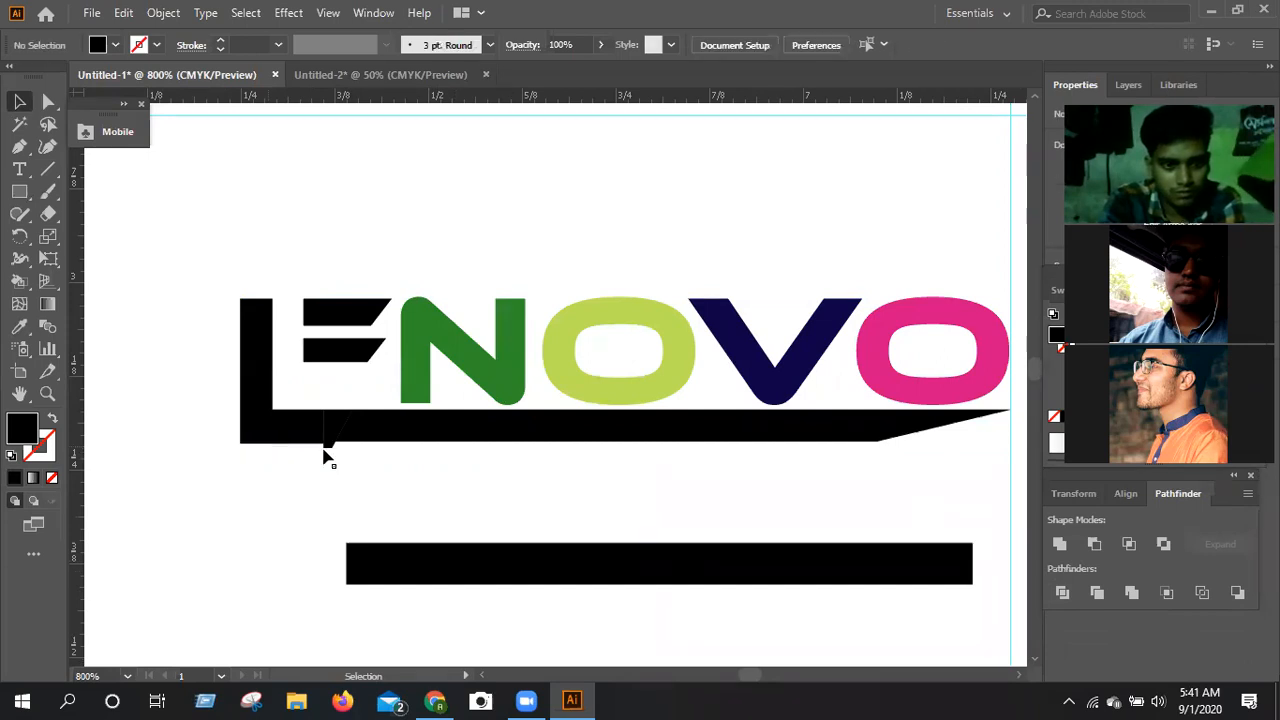
click(328, 447)
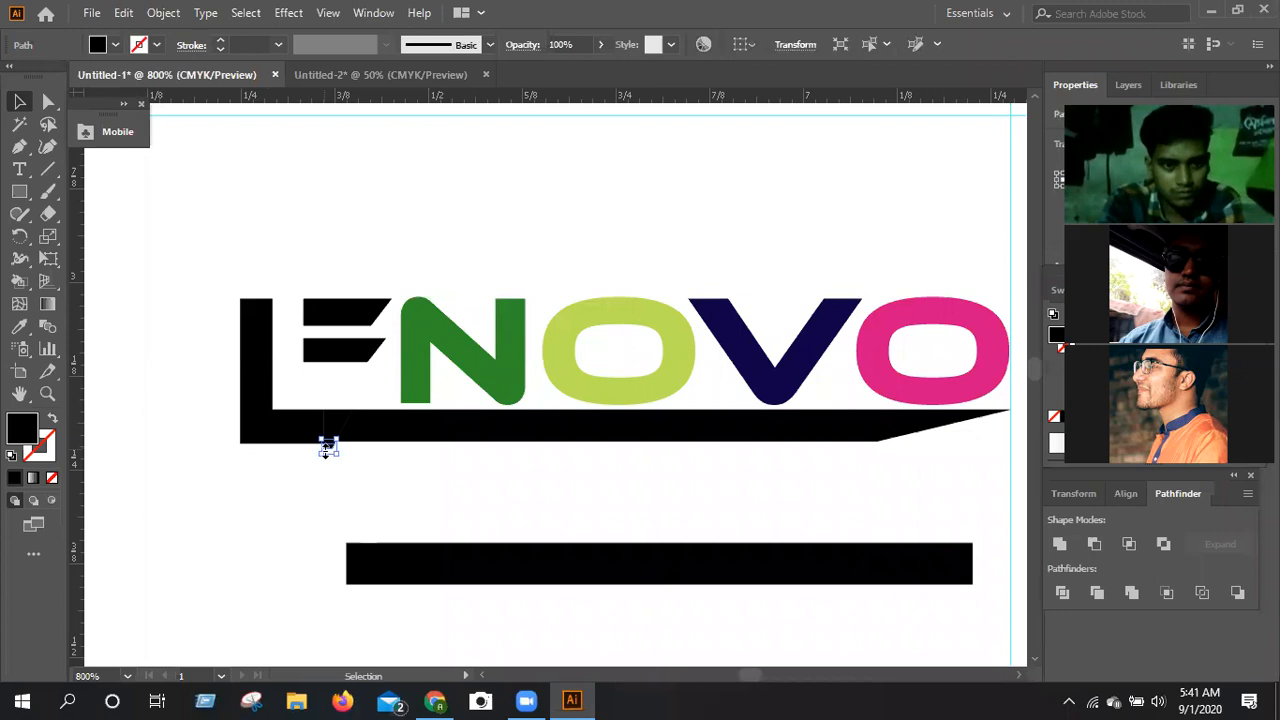
key(Delete)
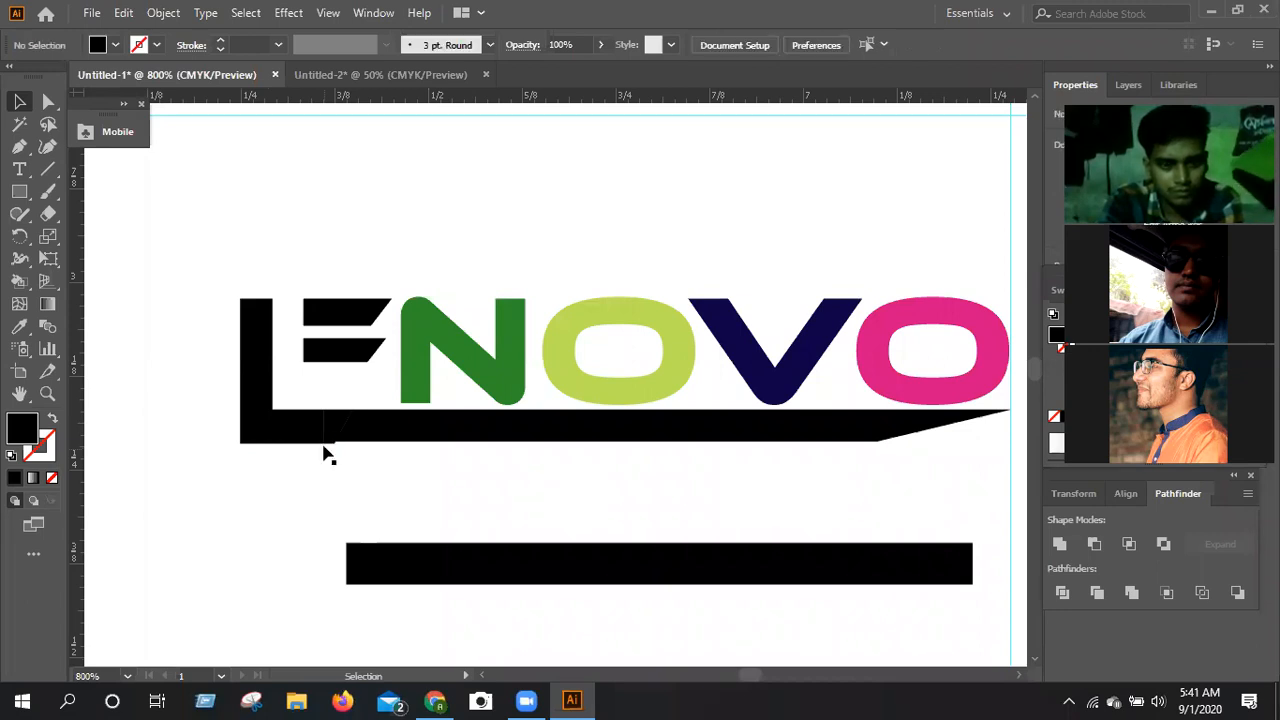
click(331, 449)
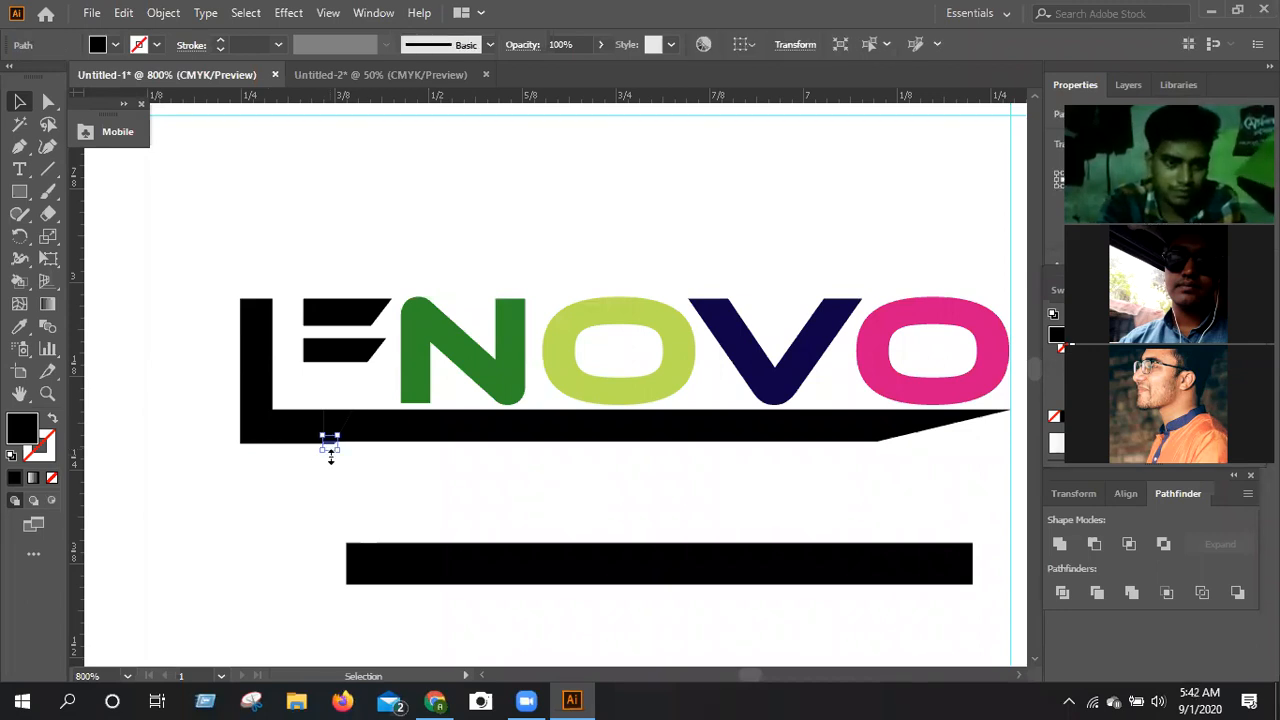
key(Delete)
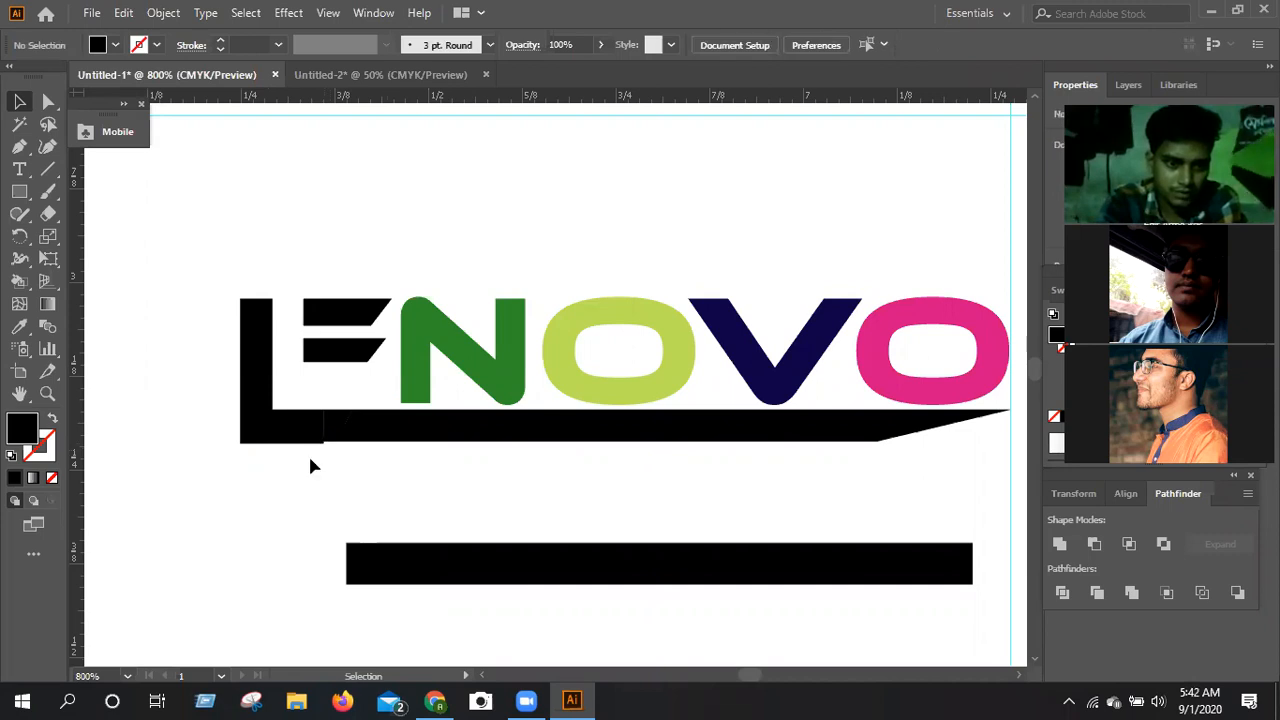
Delete the remaining thin sliver beneath the L so its base is level with the underline's bottom edge.
key(ctrl+z)
ctrl+click(310, 461)
key(ctrl+equal)
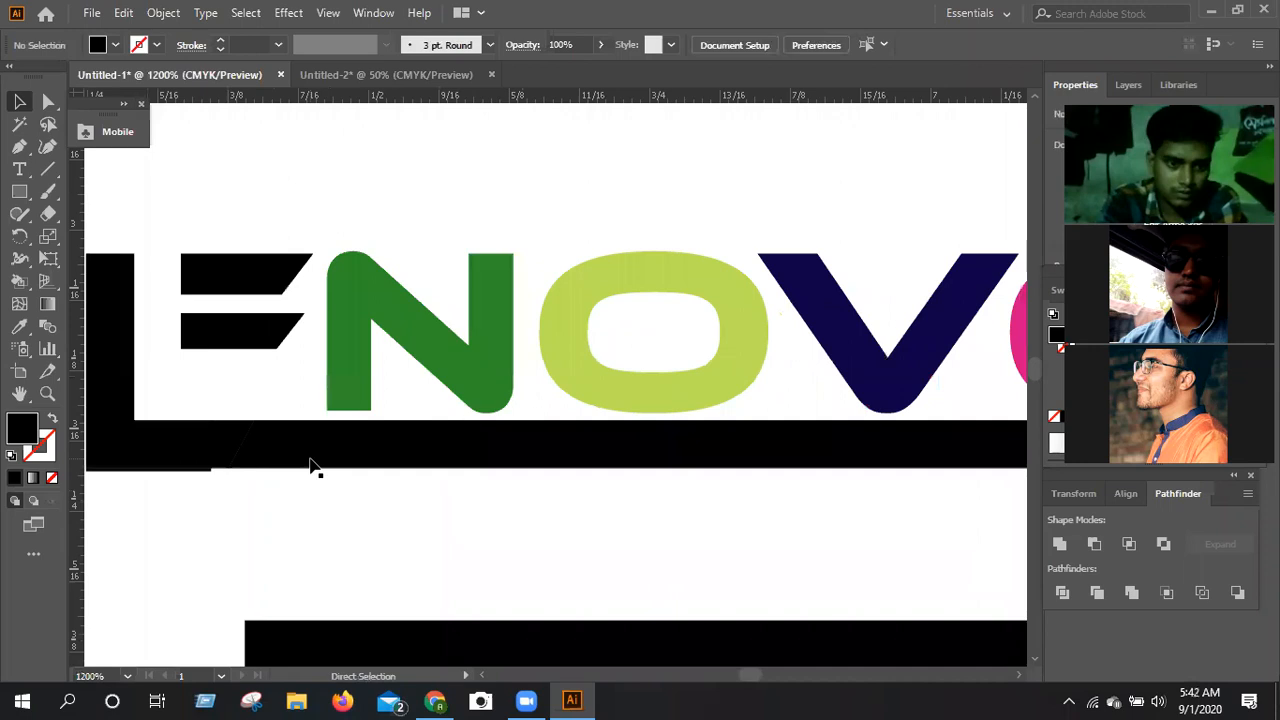
key(ctrl+equal)
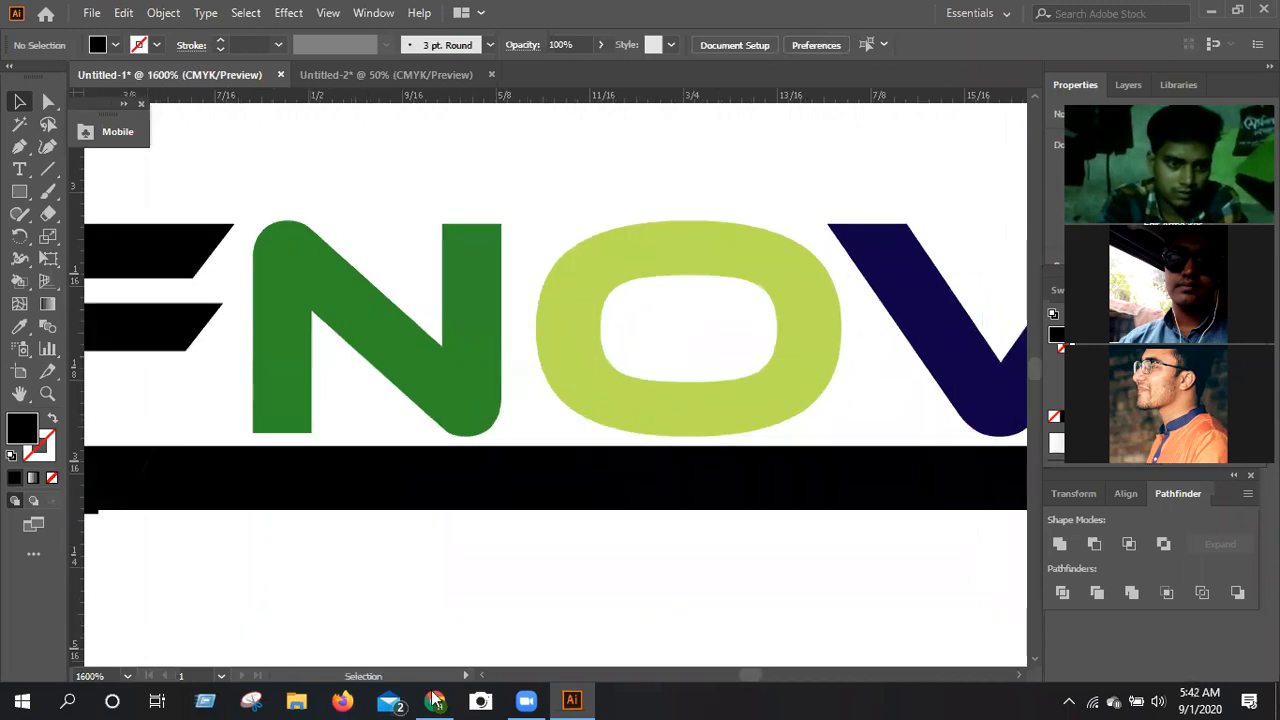
click(481, 678)
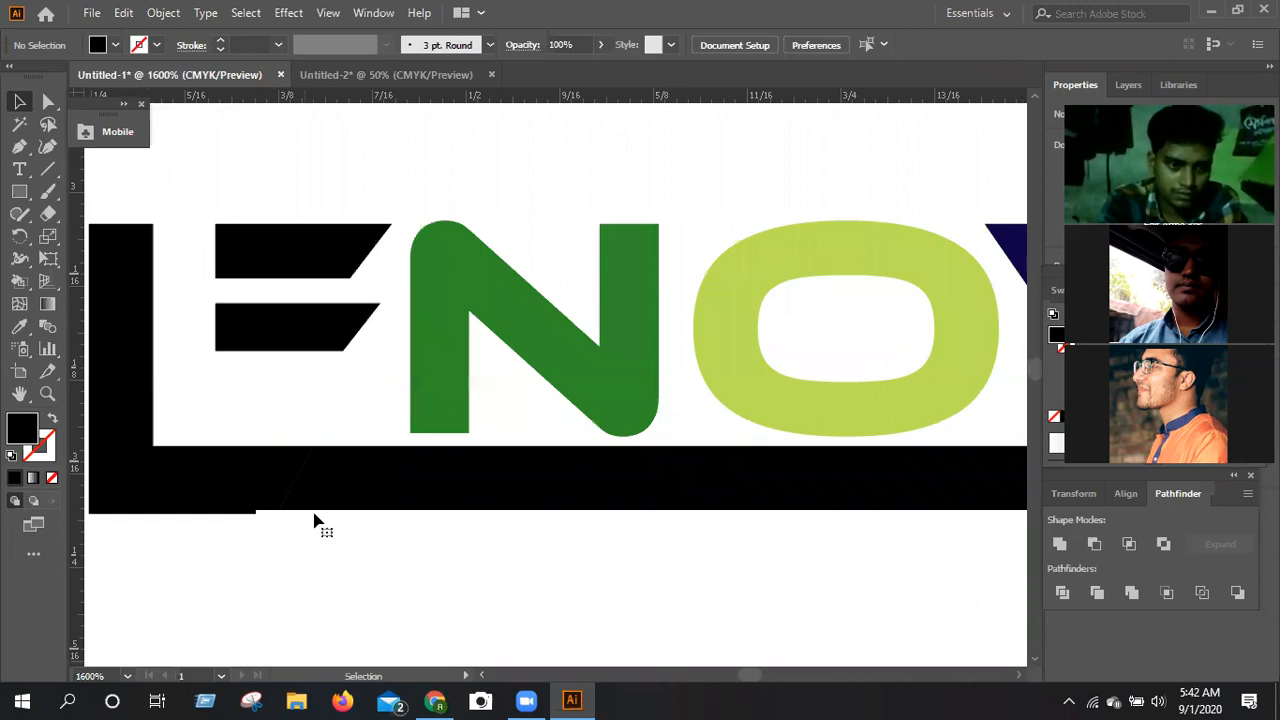
scroll(314, 520, left, 1)
click(313, 519)
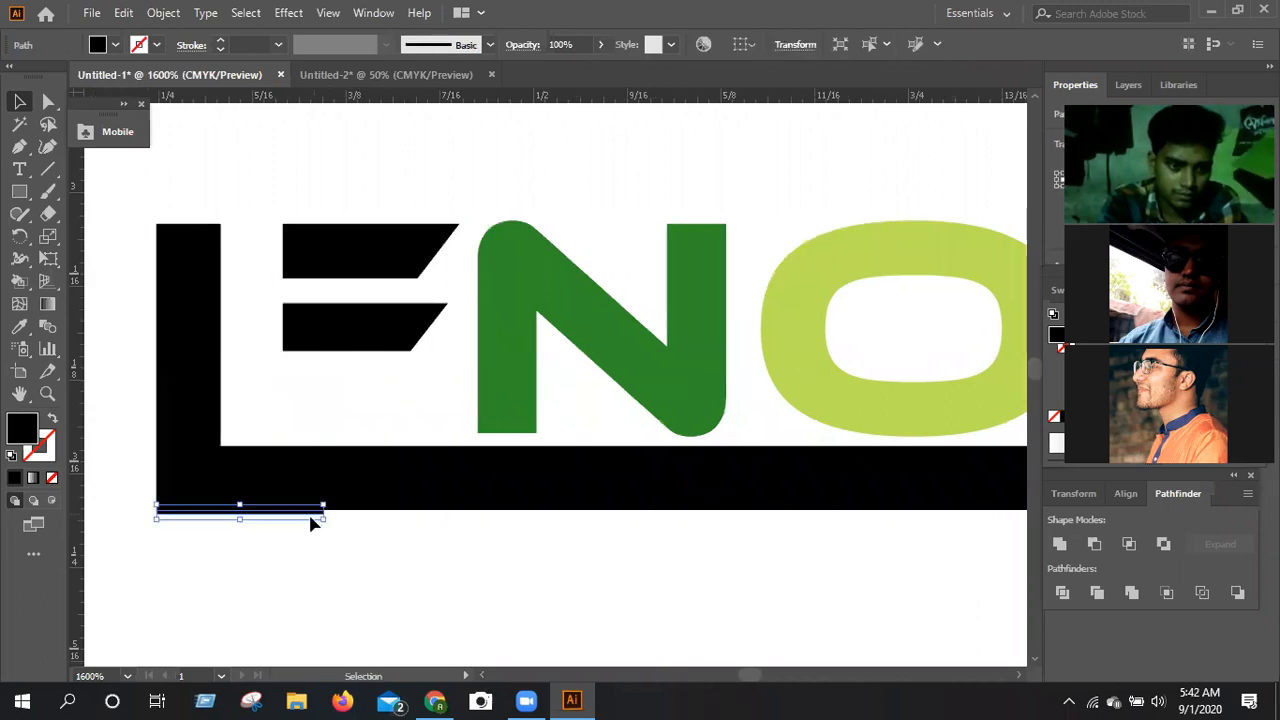
click(311, 523)
Unite the L and all underline pieces into one shape with Pathfinder.
key(ctrl+minus)
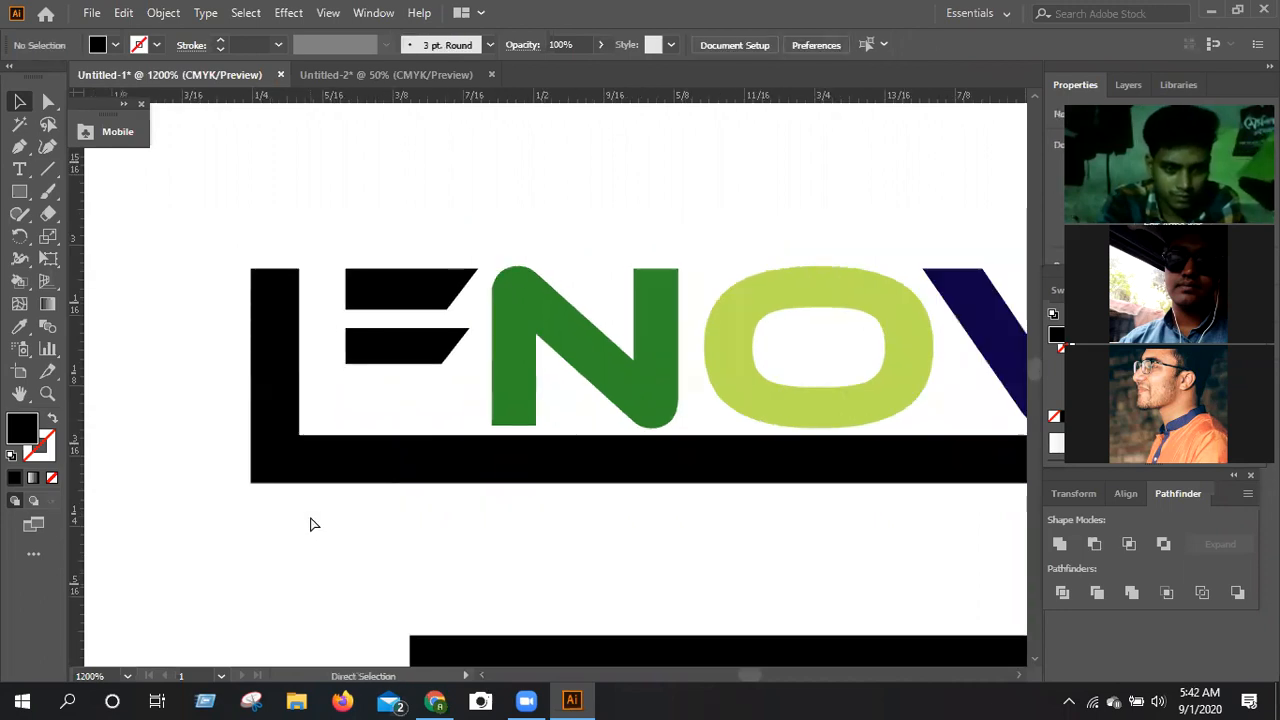
key(ctrl+minus)
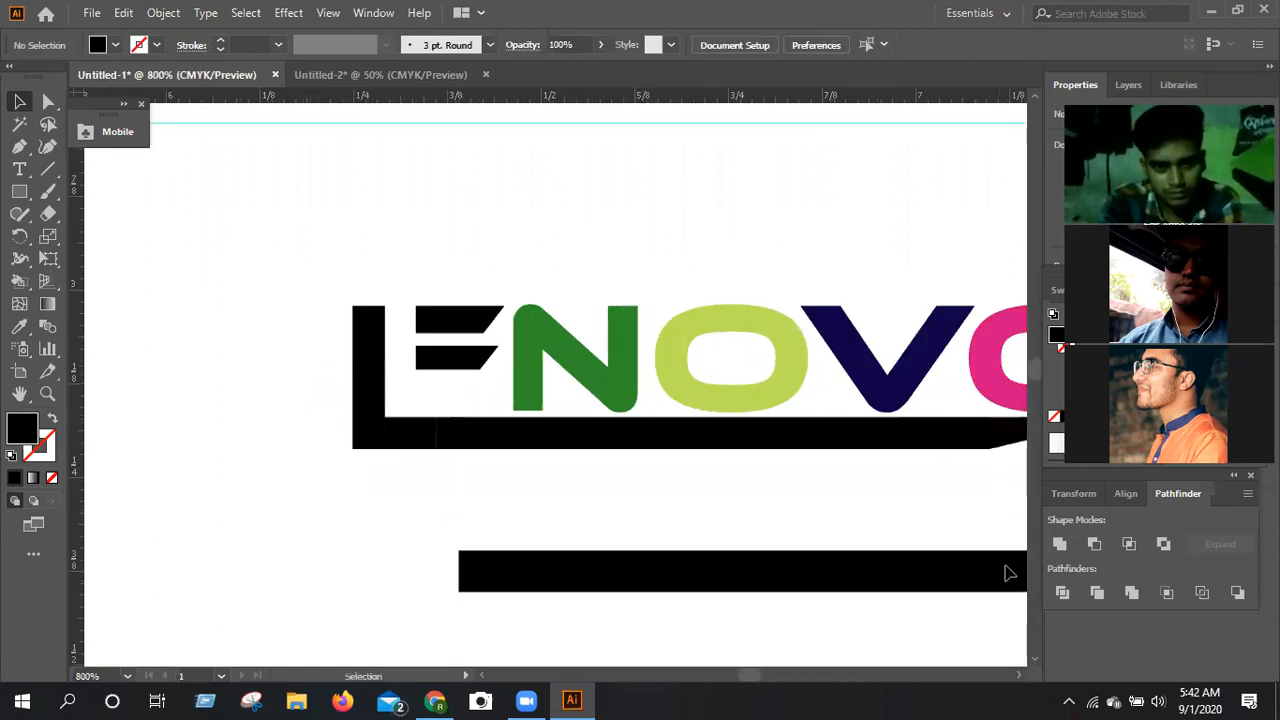
scroll(975, 555, right, 3)
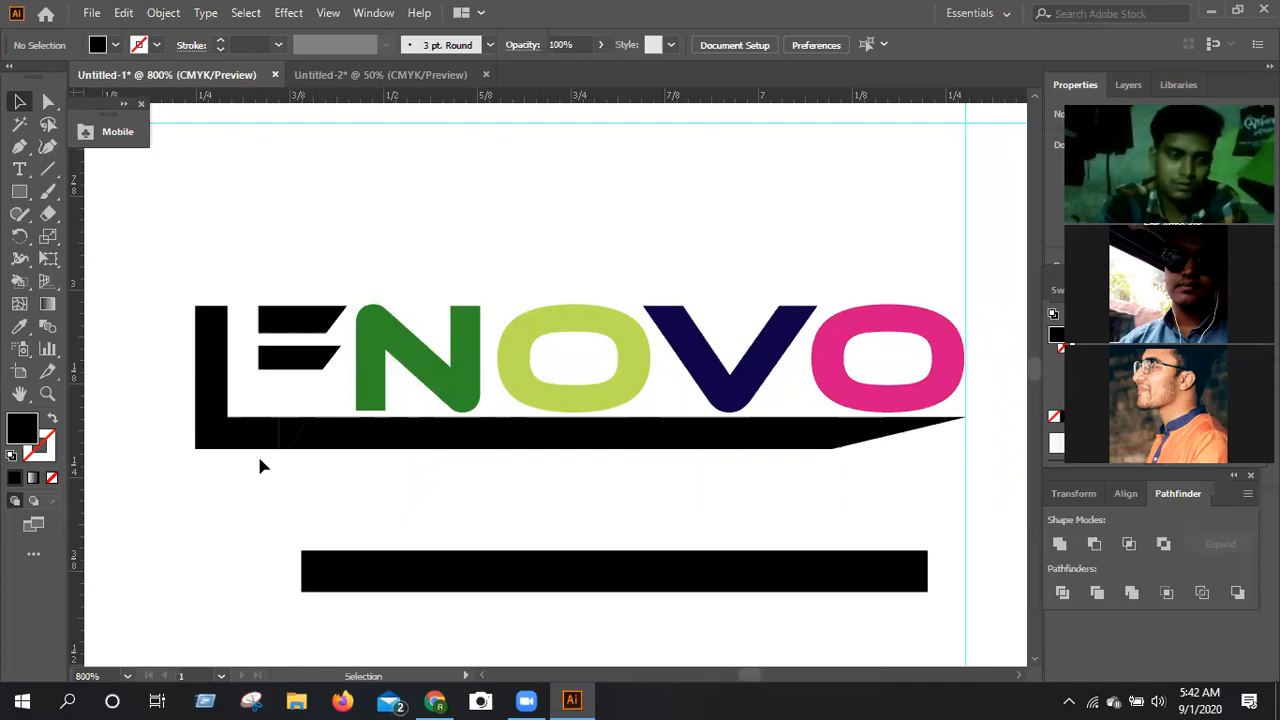
drag(201, 442, 334, 452)
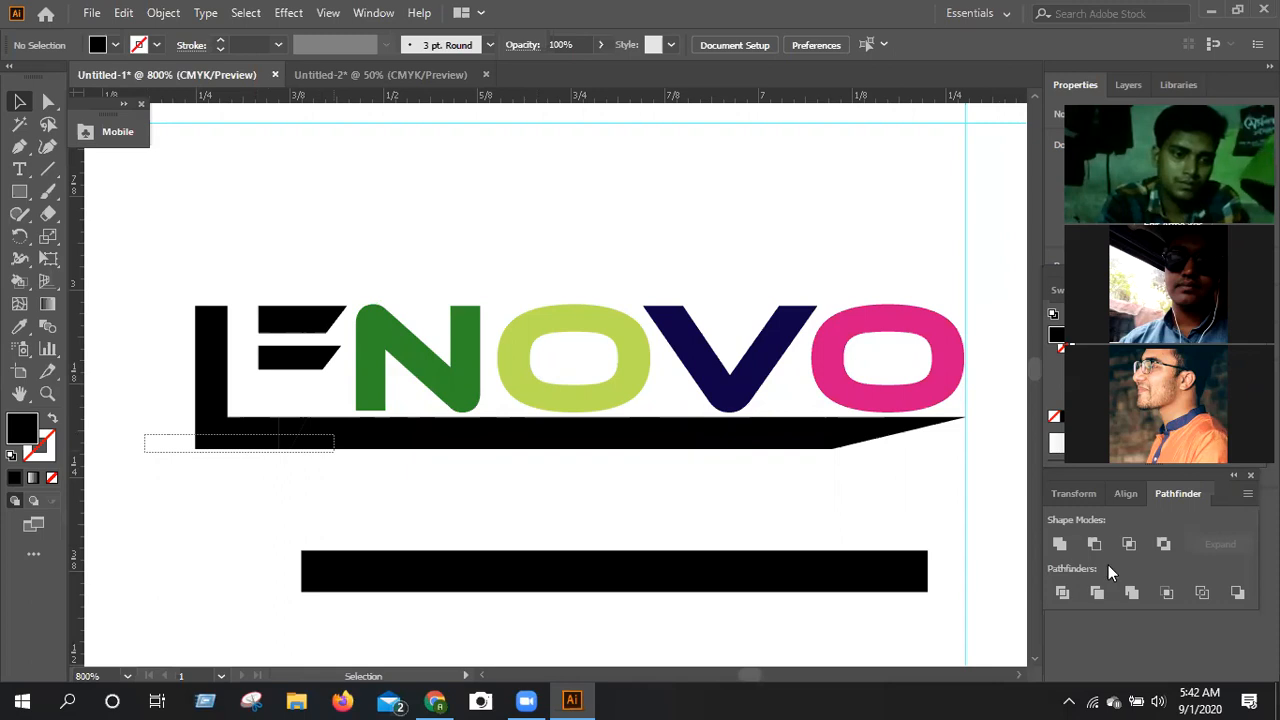
click(1061, 545)
key(ctrl+shift+a)
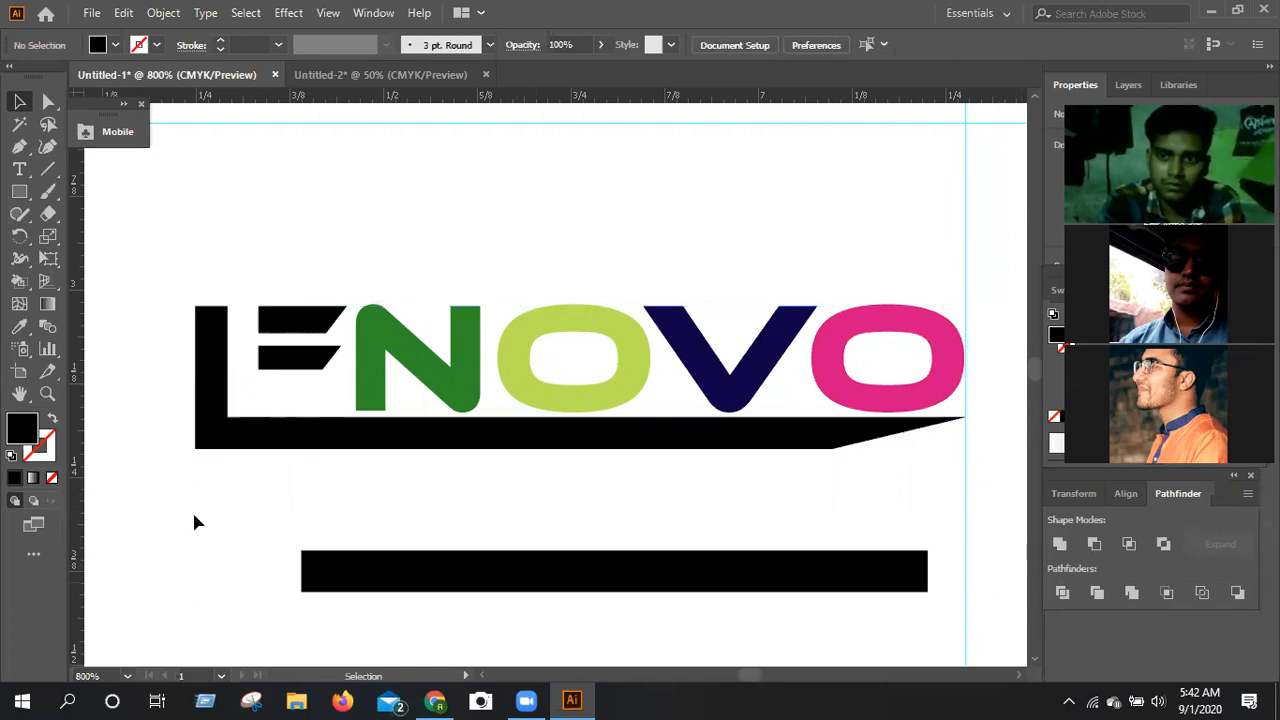
Move the E's lower slanted bar down and slightly left, about midway between its top bar and the underline.
click(287, 370)
key(Down)
key(Down)
key(Up)
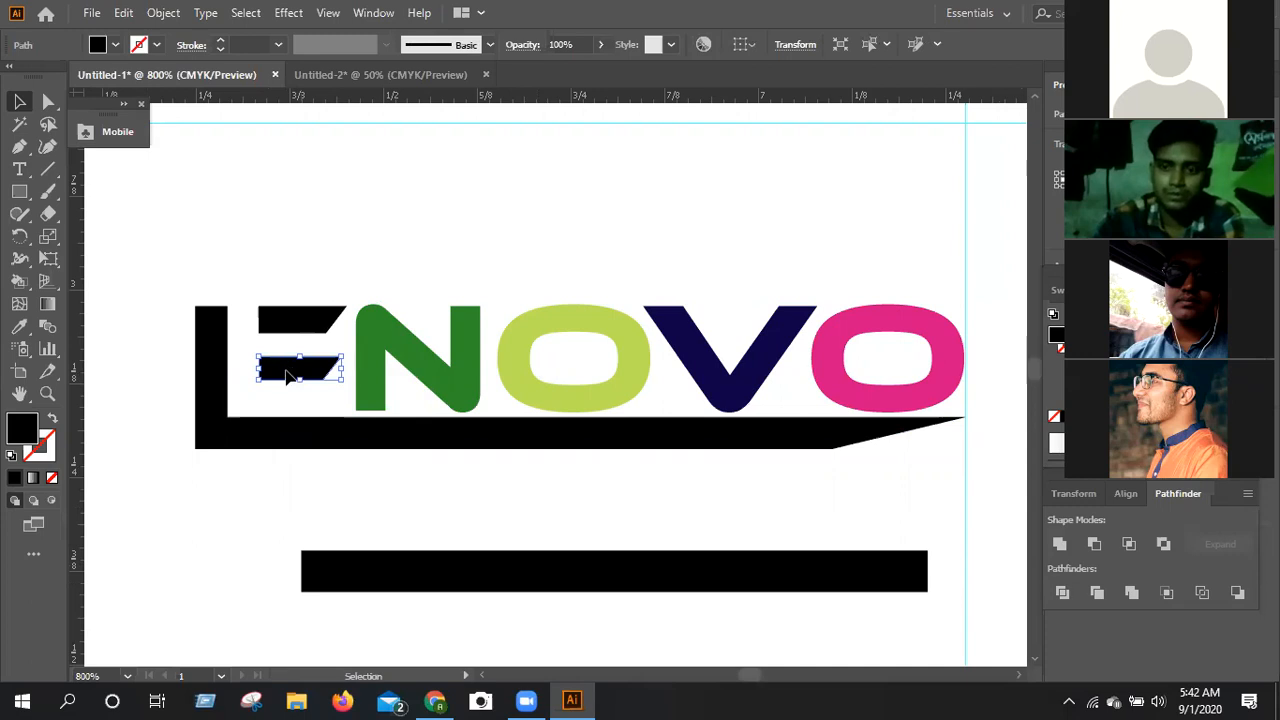
drag(287, 375, 296, 375)
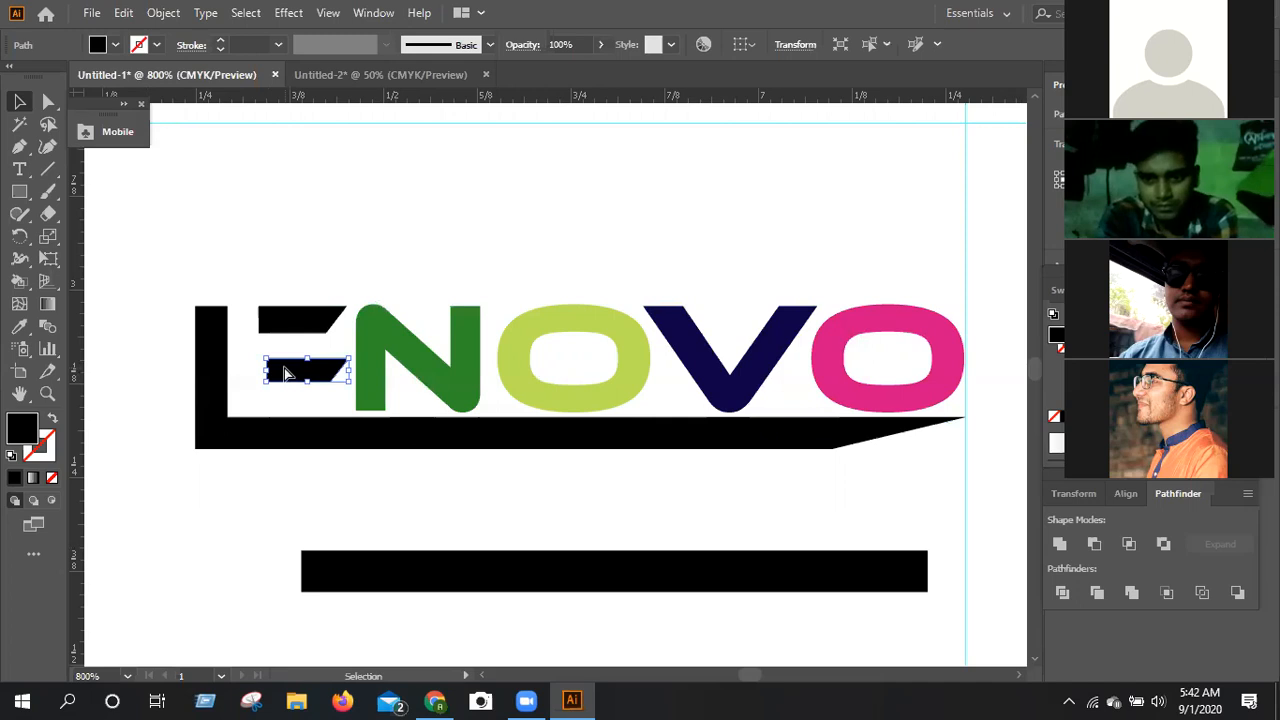
key(Left)
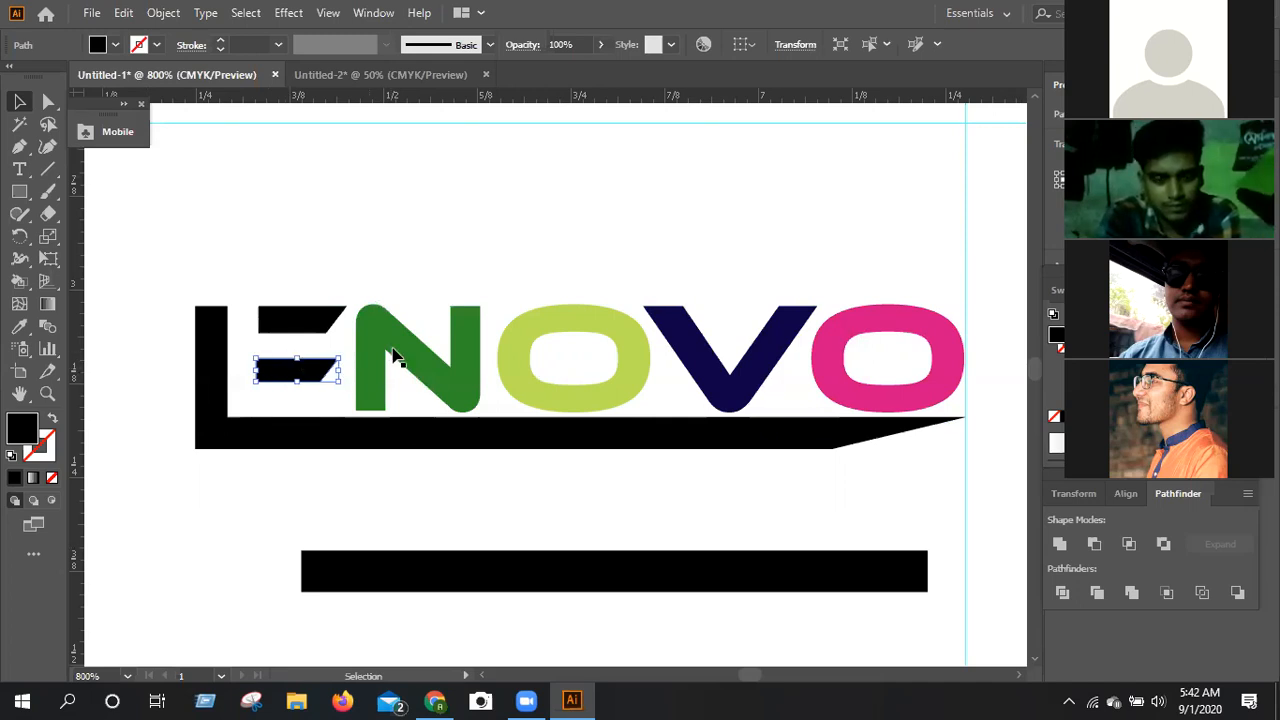
Place horizontal guides through the N's middle and along the top edge of the letters.
click(391, 347)
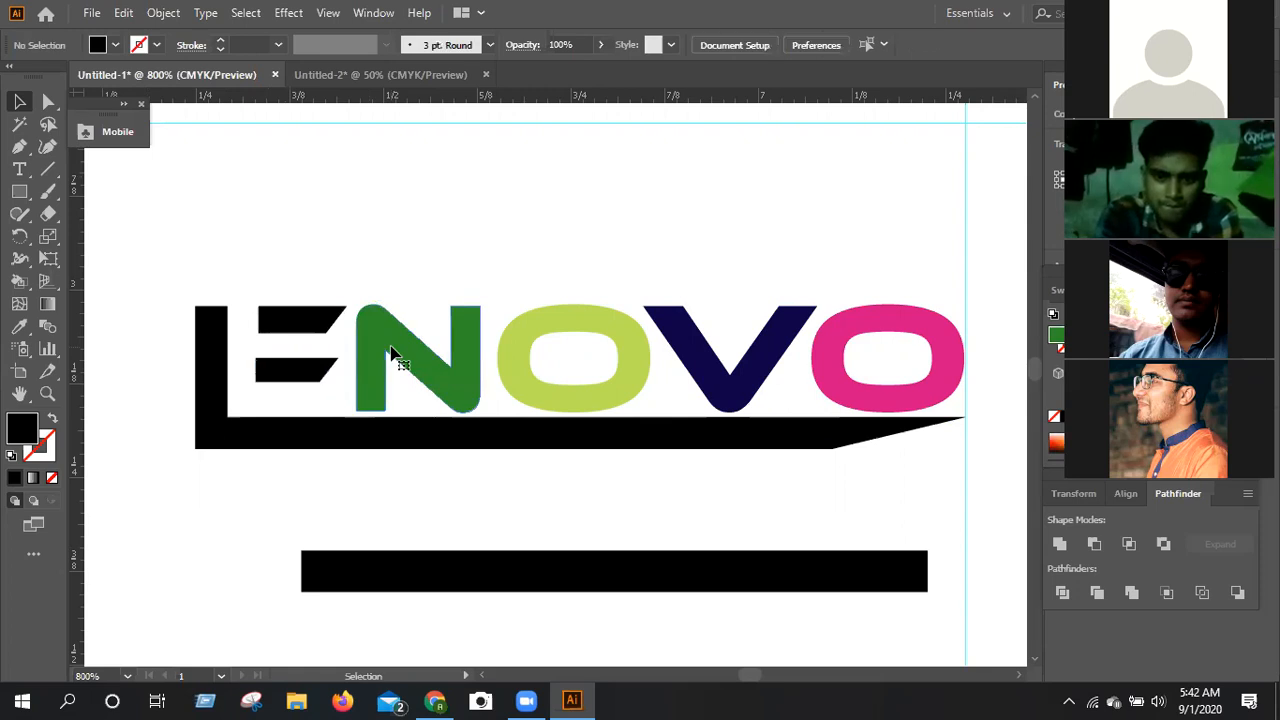
click(391, 347)
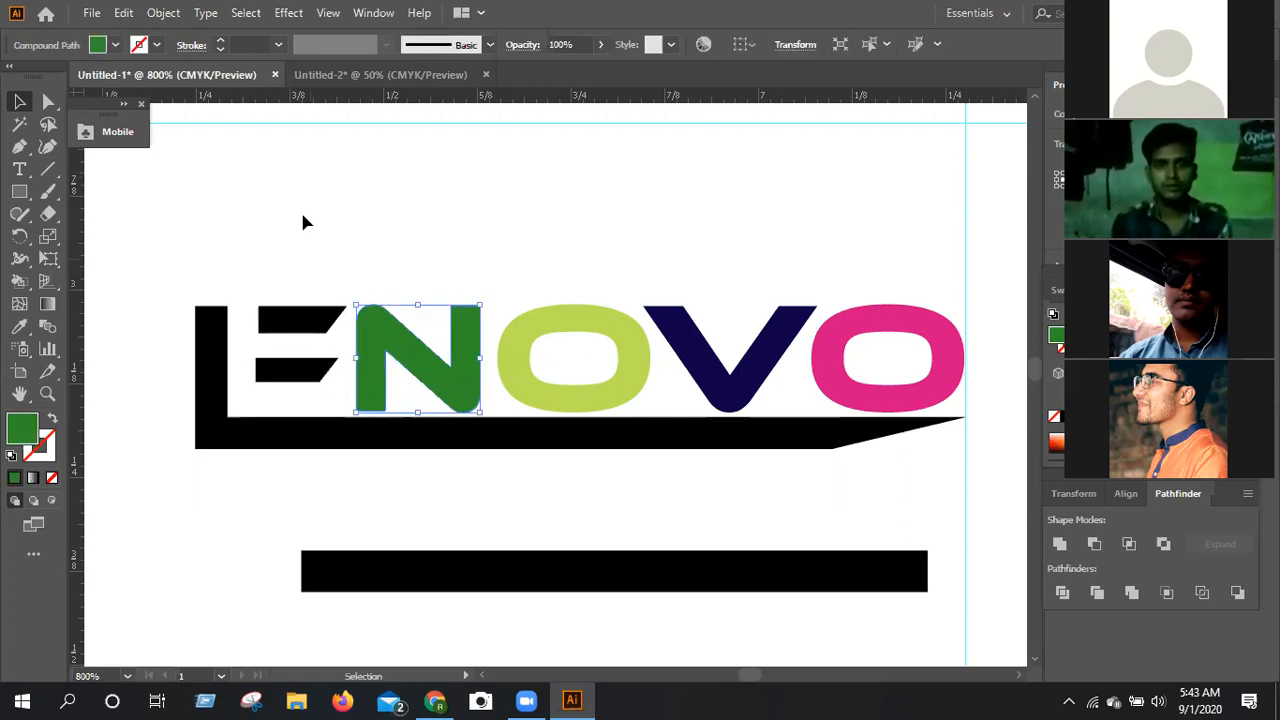
drag(308, 98, 386, 358)
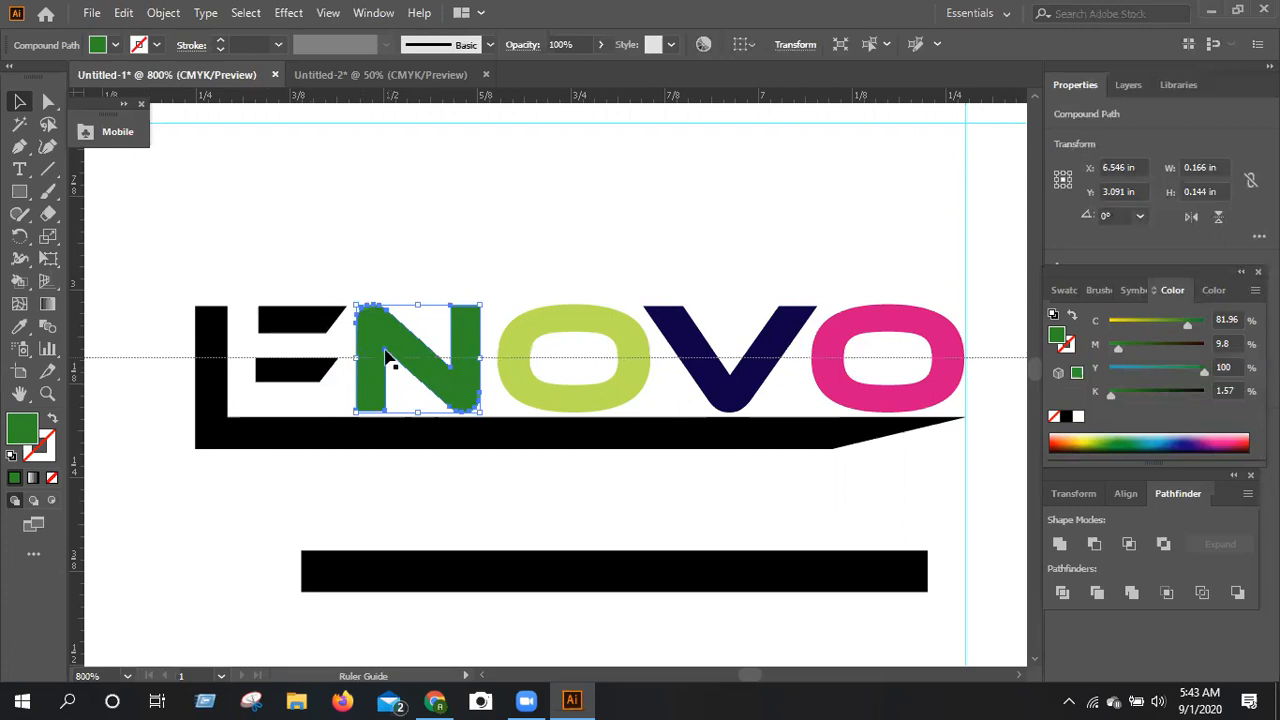
click(386, 357)
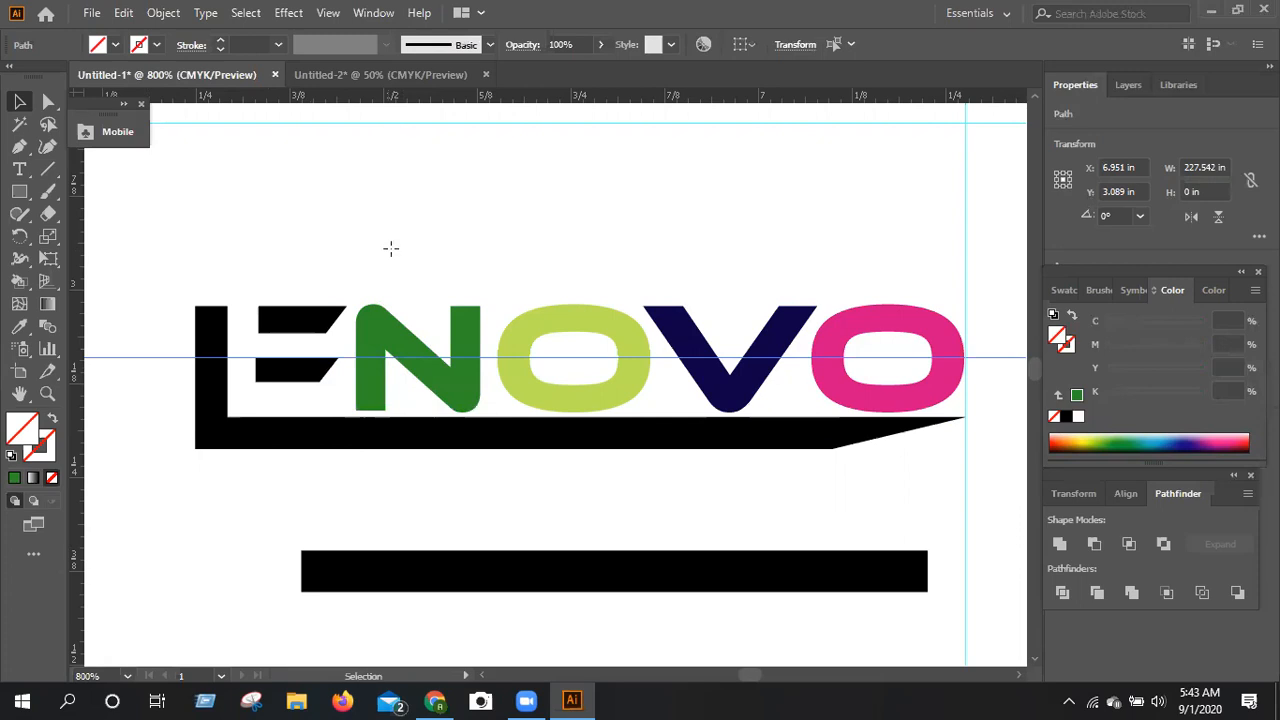
drag(395, 297, 392, 306)
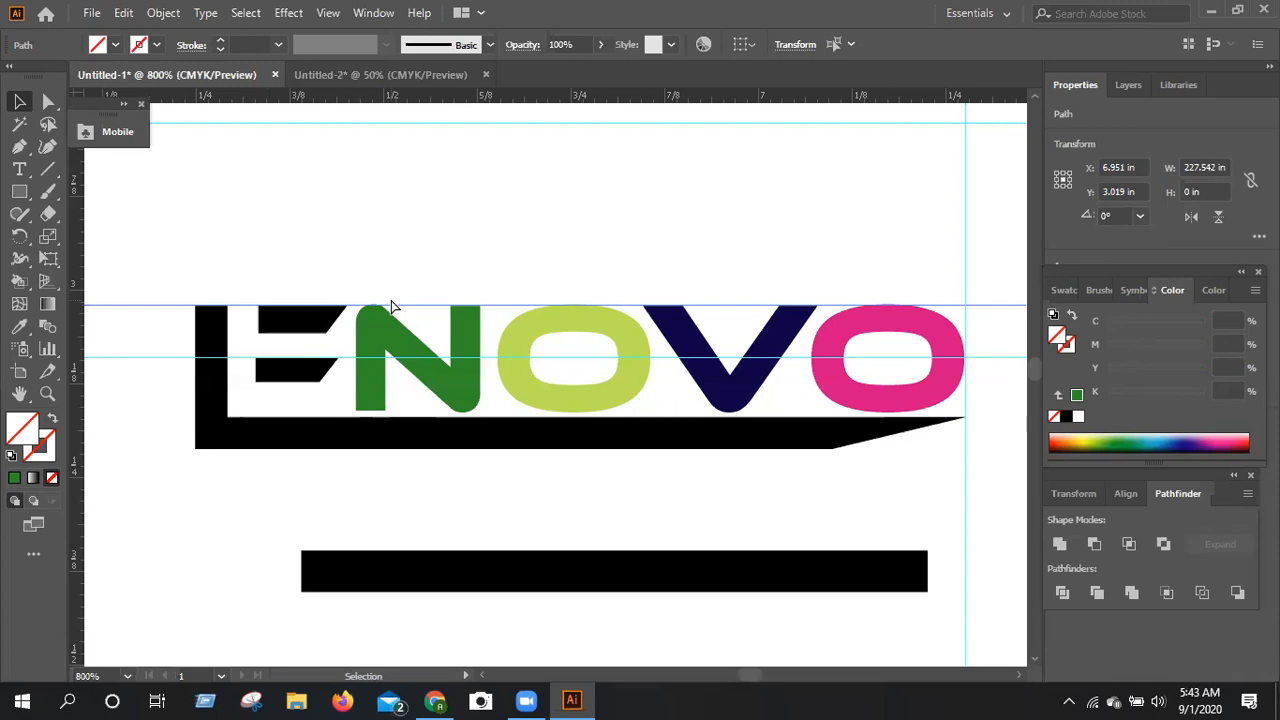
Delete all the guides around the wordmark and the spare black rectangle beneath it.
key(ctrl+minus)
key(ctrl+minus)
key(ctrl+minus)
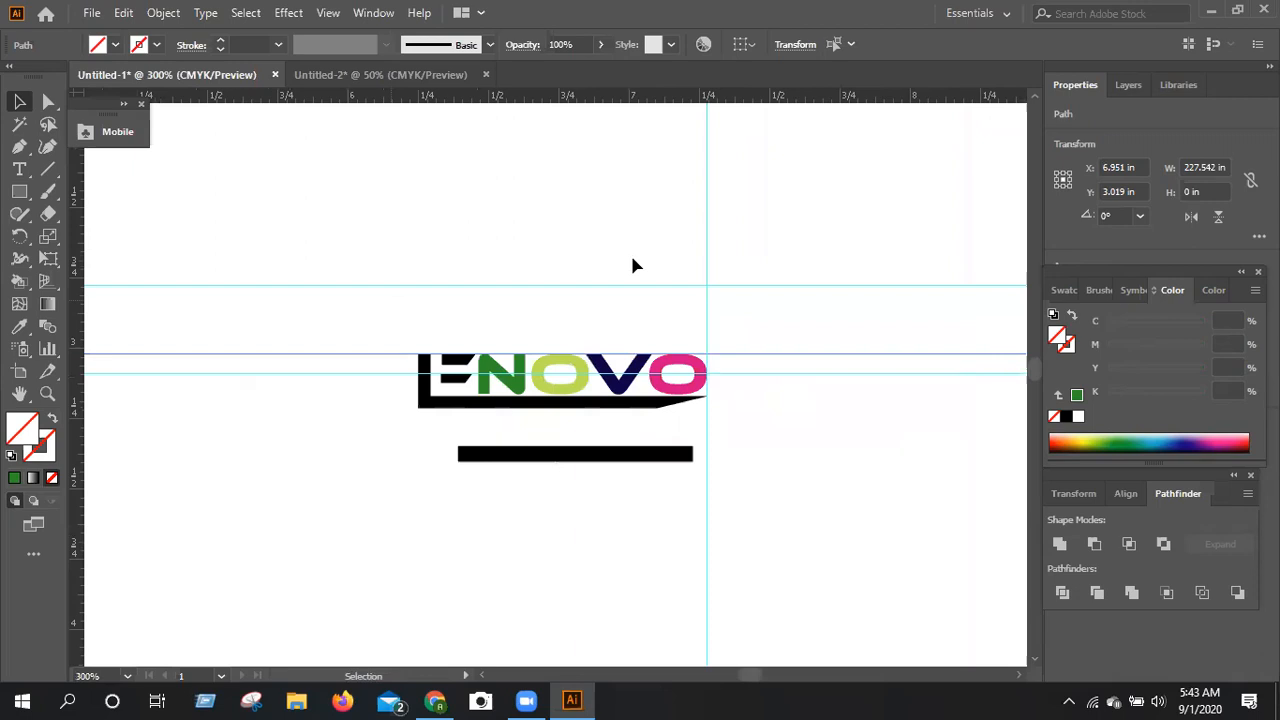
drag(588, 164, 640, 519)
key(Delete)
key(Delete)
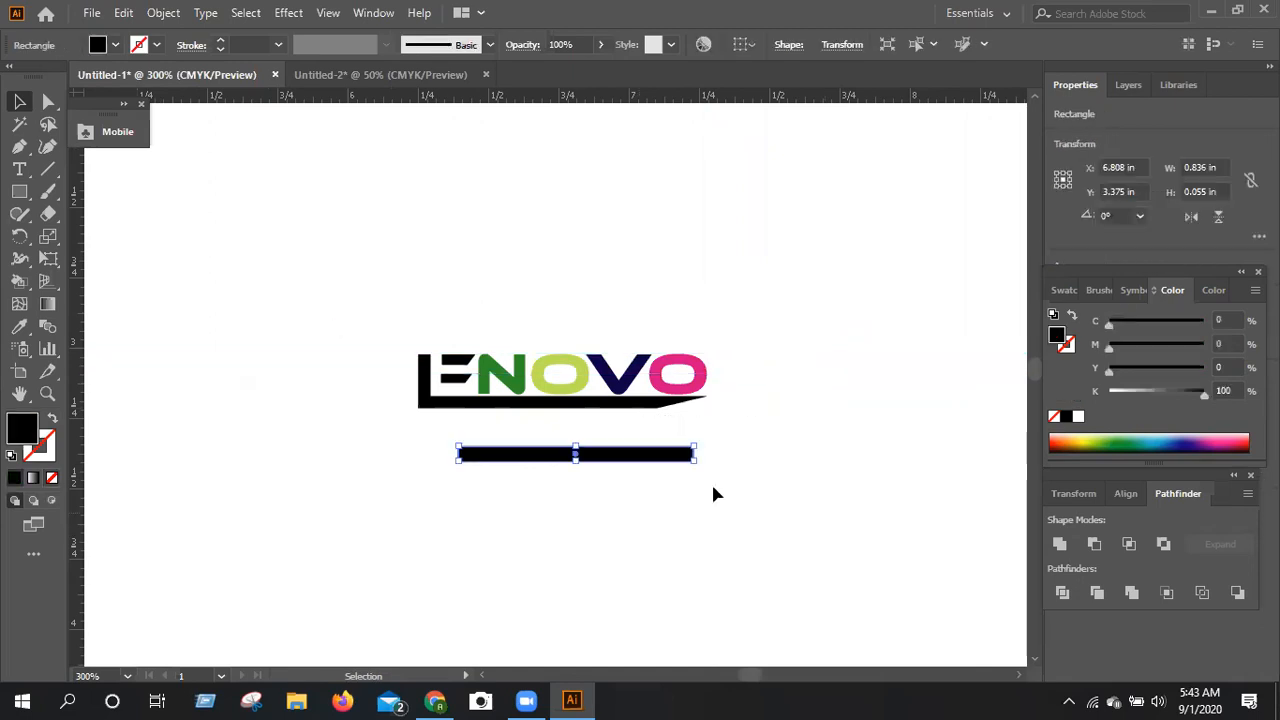
key(Delete)
Select all pieces of the wordmark and move them together up and left, leaving empty space beside it.
drag(326, 310, 742, 491)
right_click(571, 237)
click(573, 232)
drag(484, 364, 252, 239)
click(586, 349)
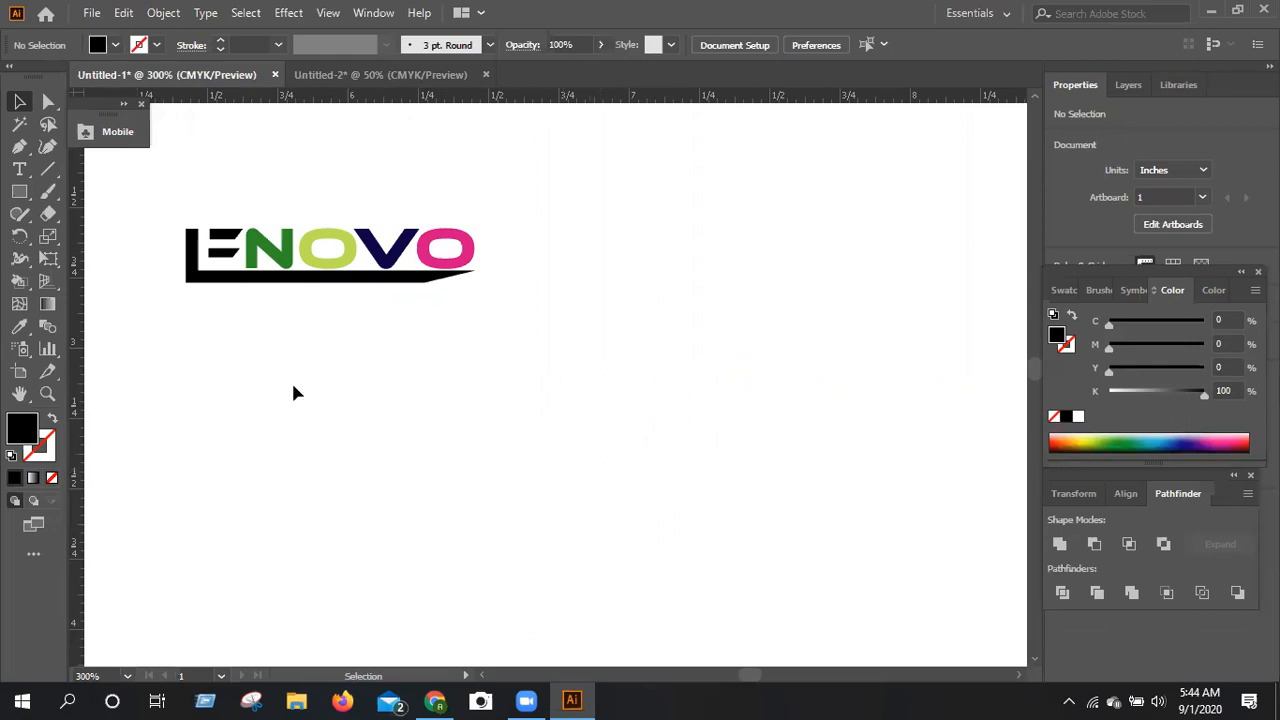
Add a line of point text with the person's name in capitals, below and to the right of the wordmark.
click(20, 171)
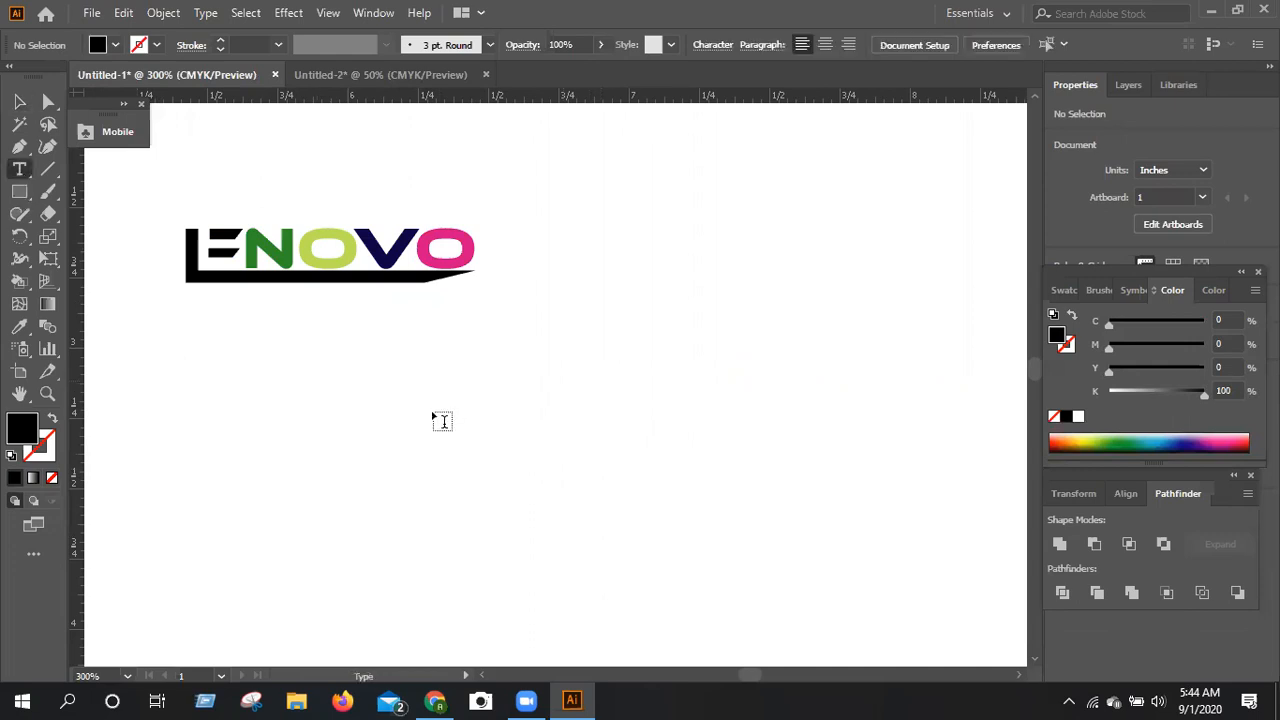
click(470, 432)
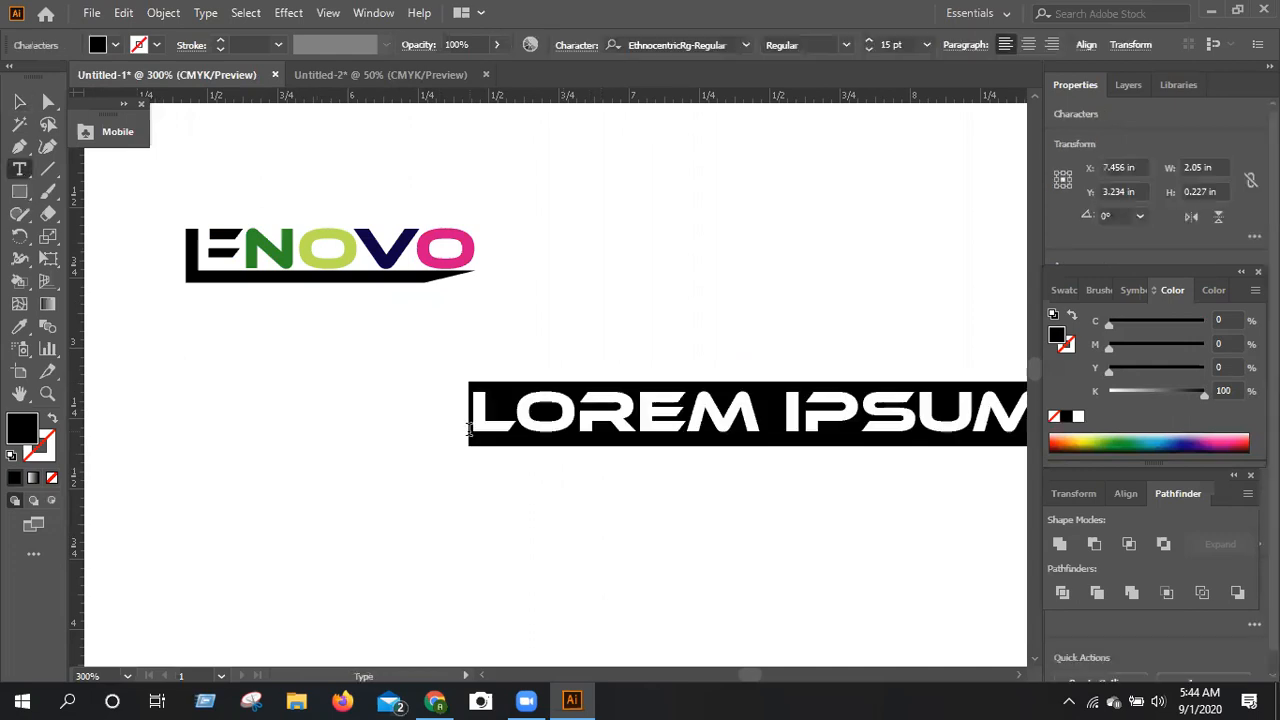
key(BackSpace)
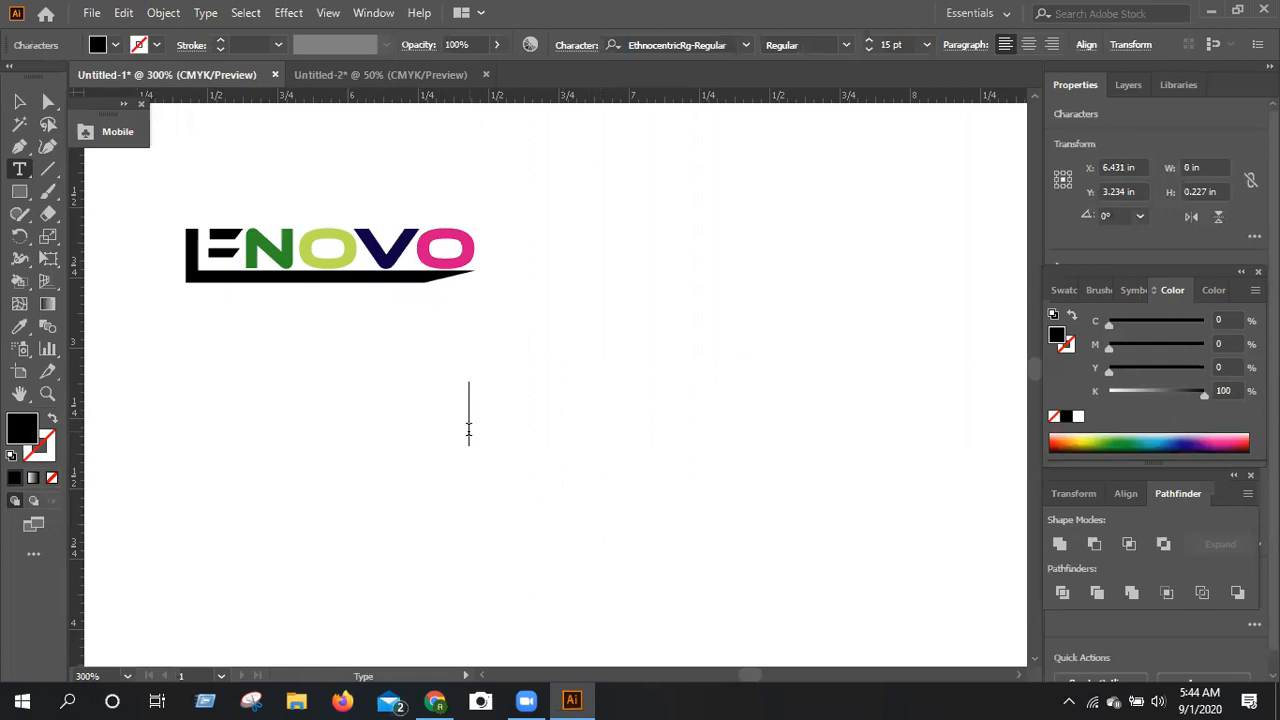
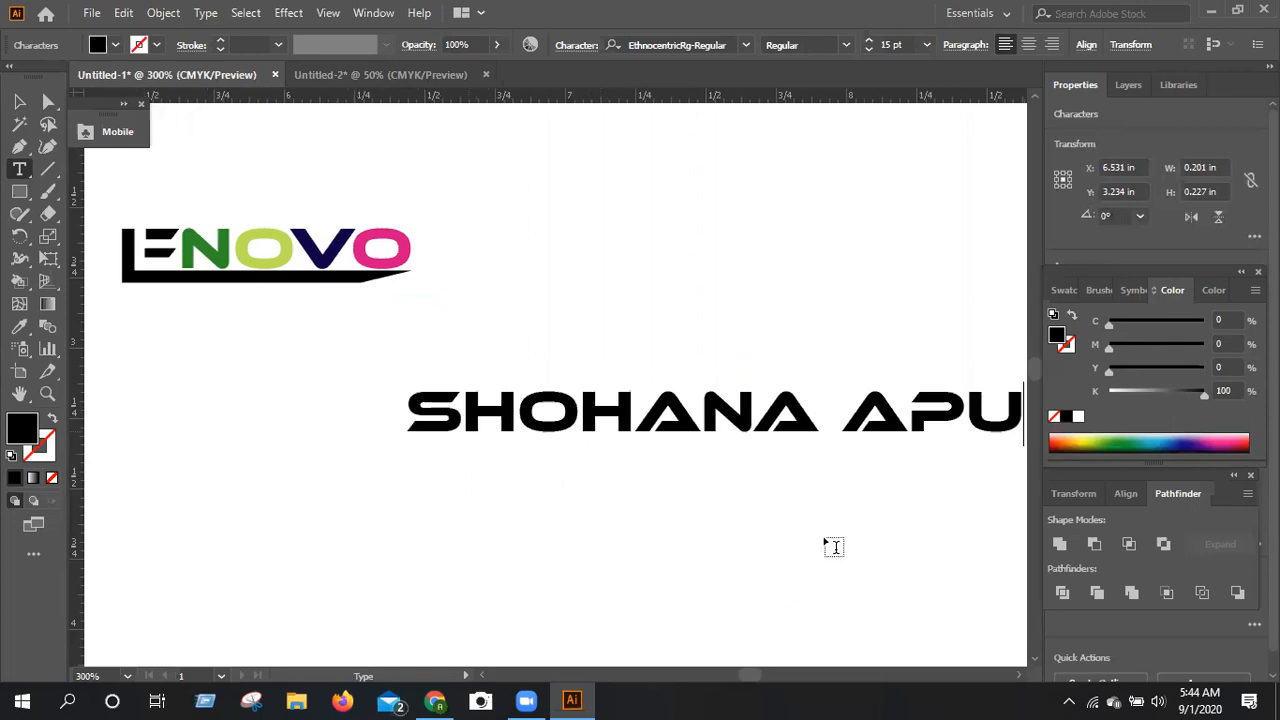
Convert the name text to outlines.
click(1021, 677)
click(1020, 678)
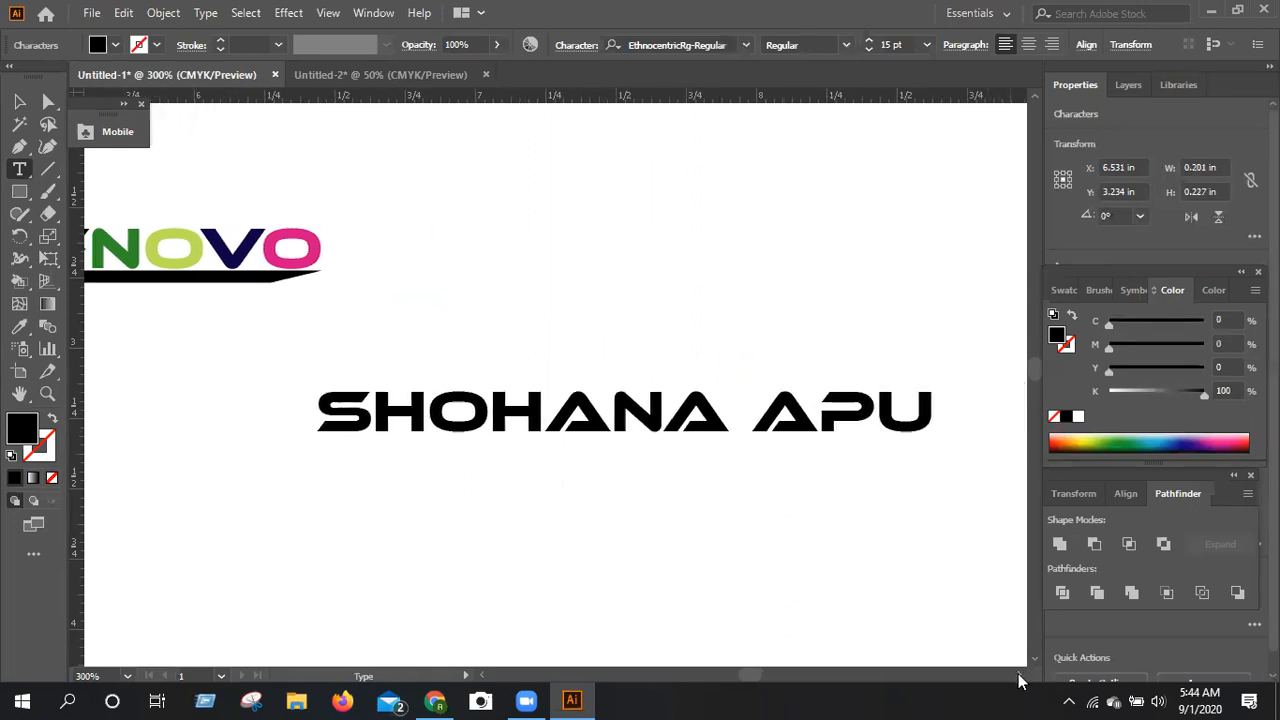
click(1020, 678)
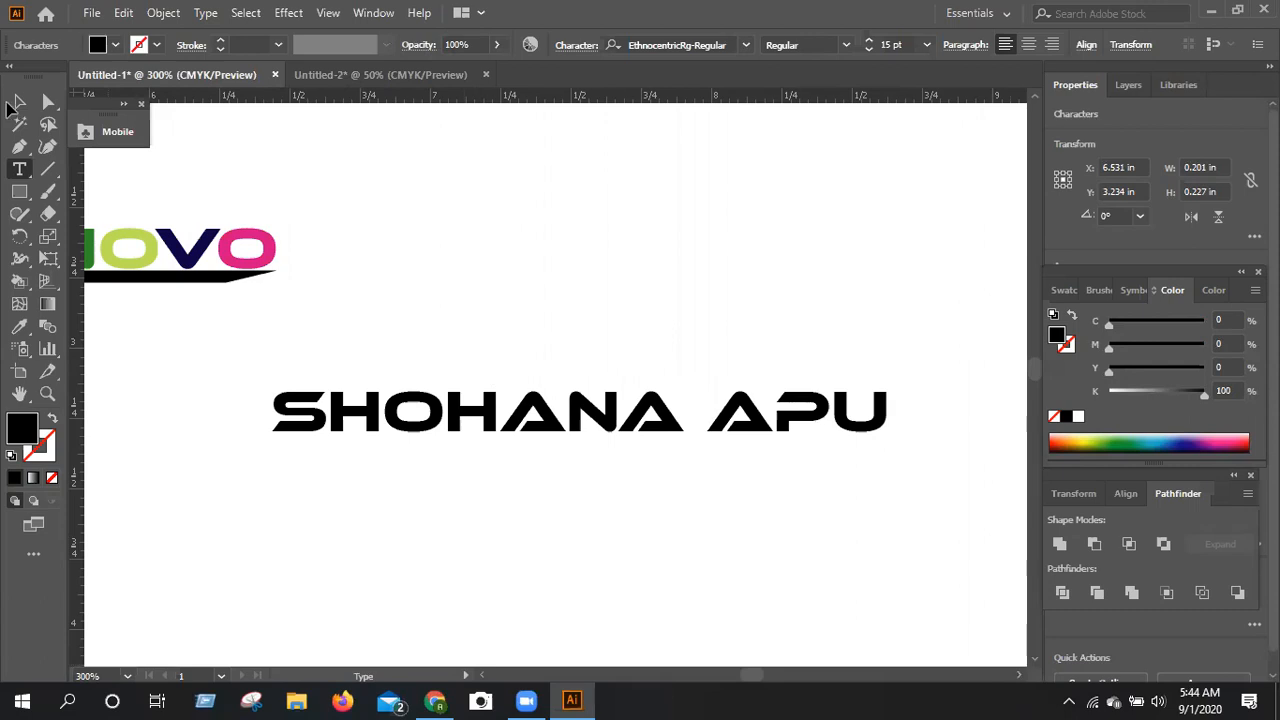
click(17, 103)
right_click(415, 291)
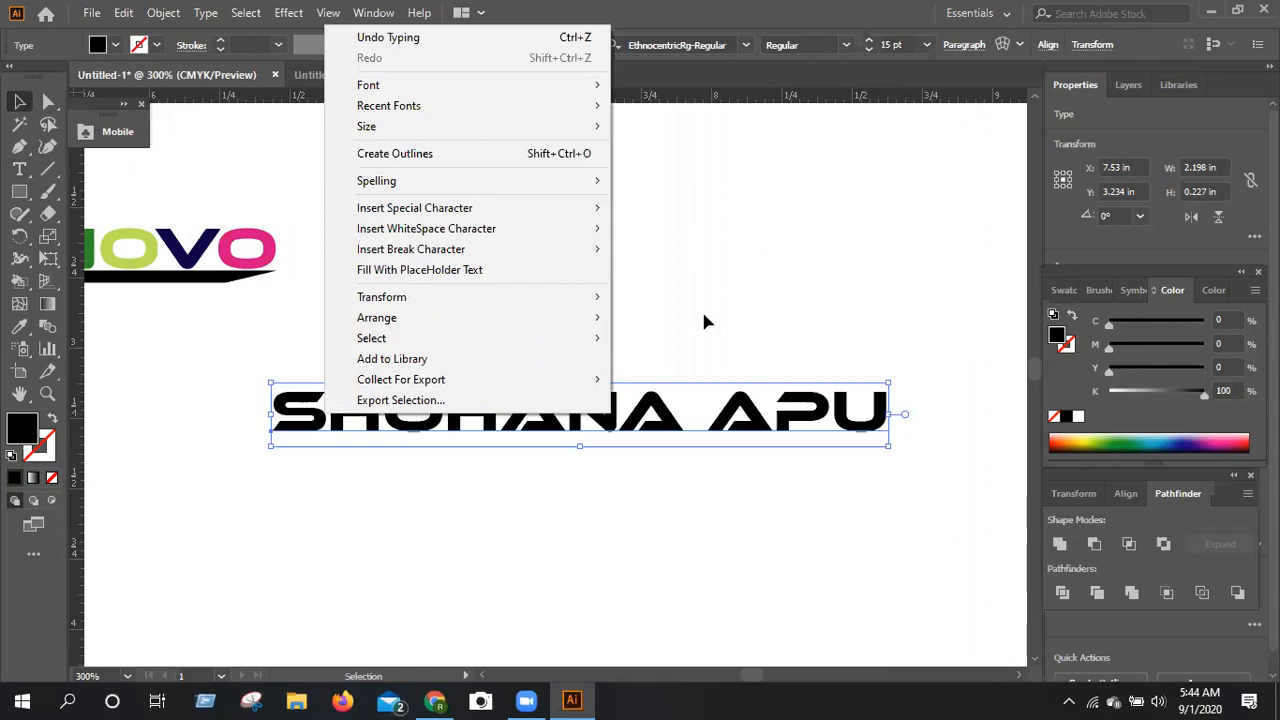
click(303, 388)
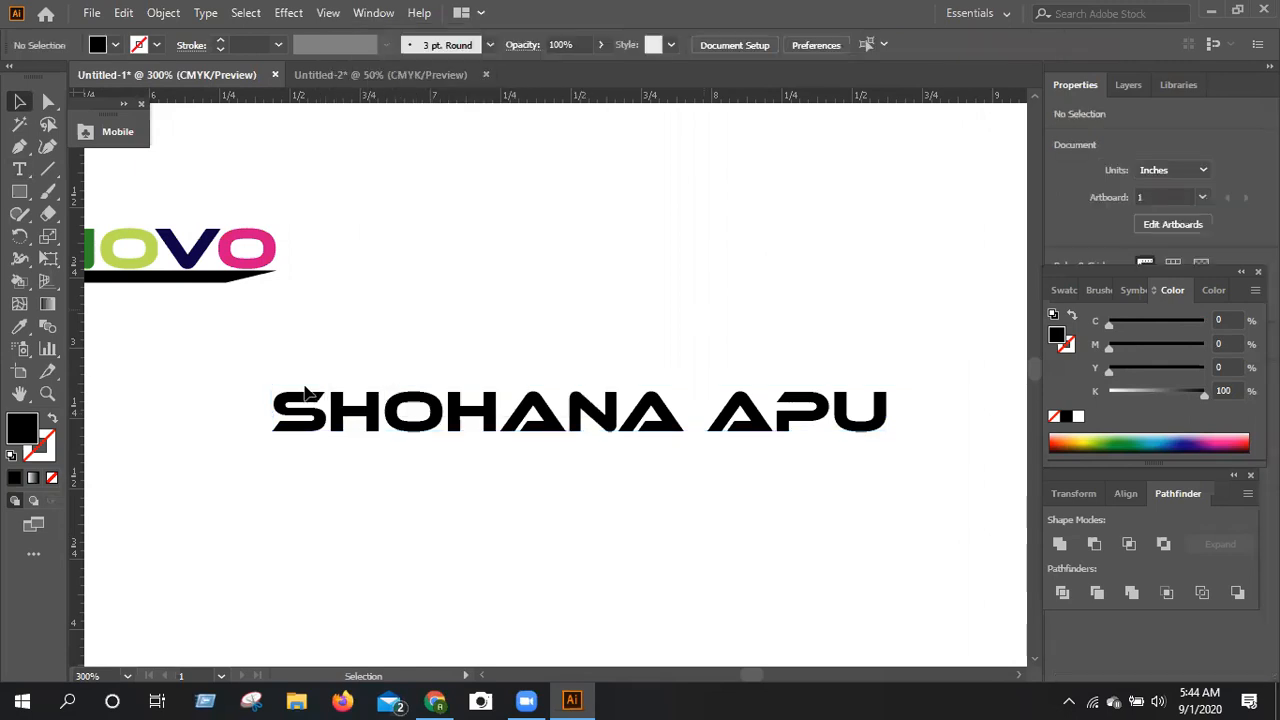
click(918, 490)
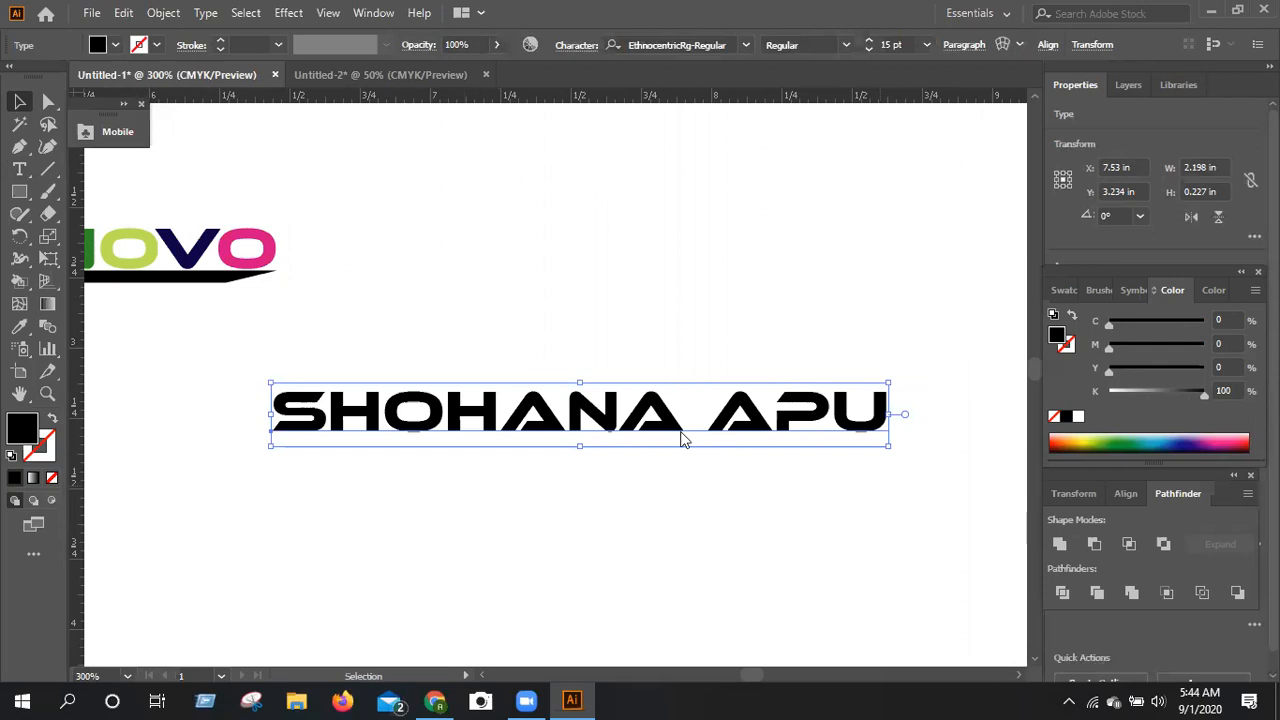
right_click(770, 202)
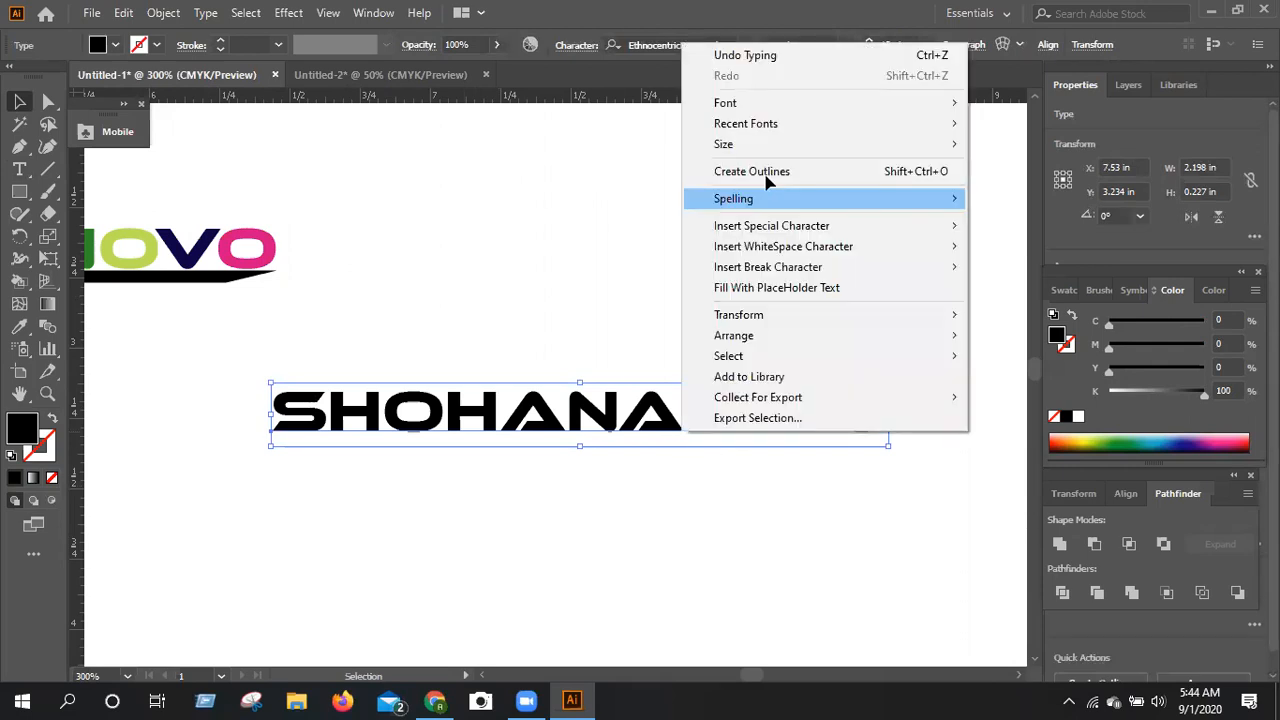
click(766, 174)
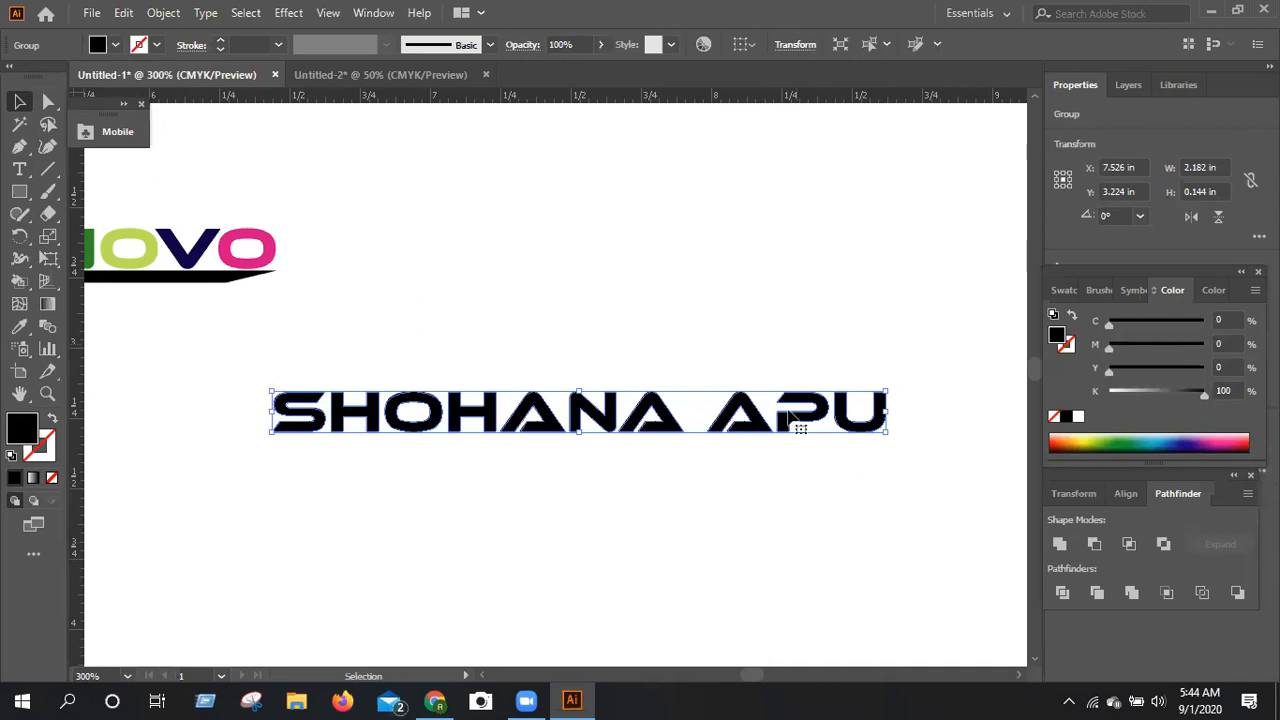
Ungroup the outlined name into separate letter shapes and deselect them.
right_click(826, 252)
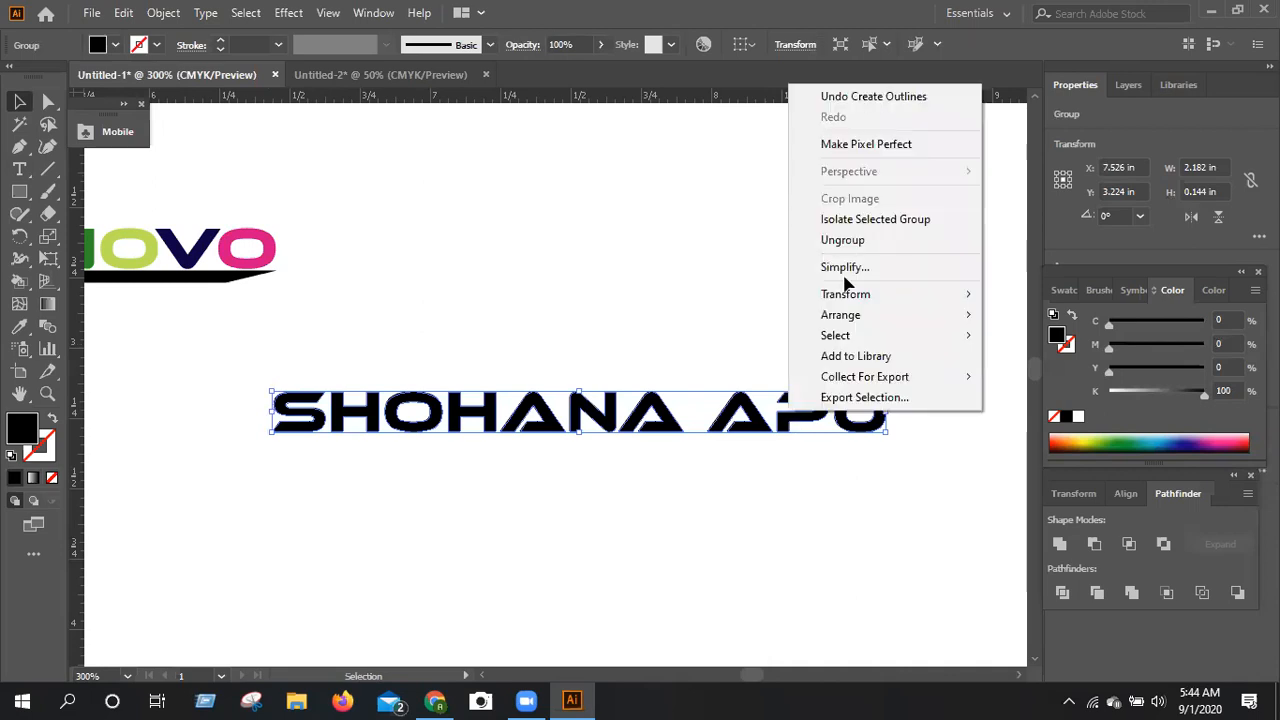
click(843, 240)
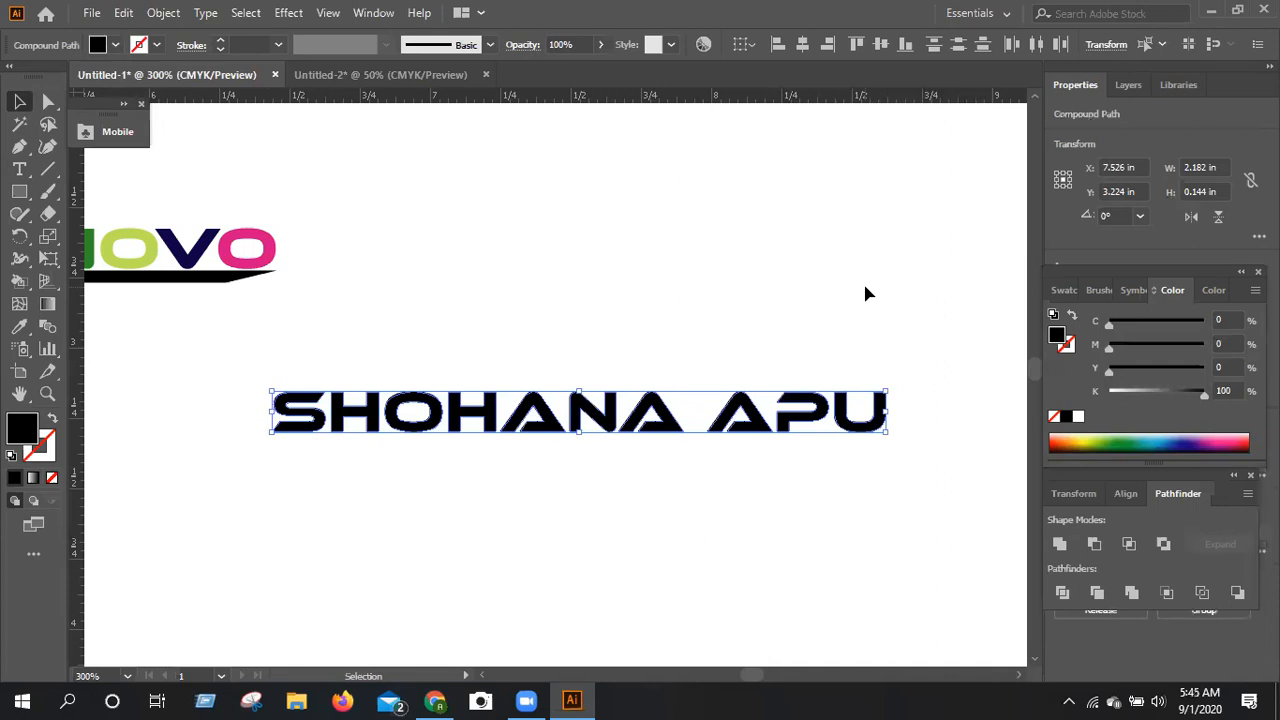
click(865, 286)
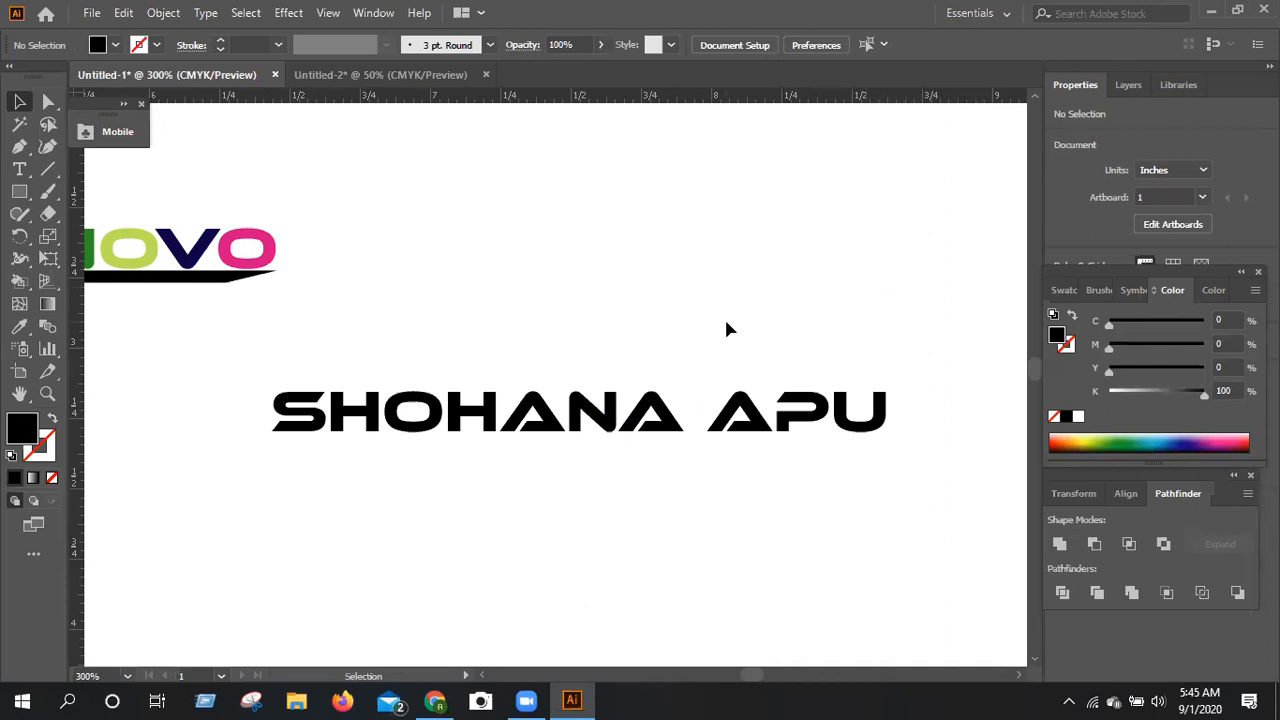
Try to edit the outlined name with the Type tool, removing the stray placeholder text it inserts.
key(ctrl+plus)
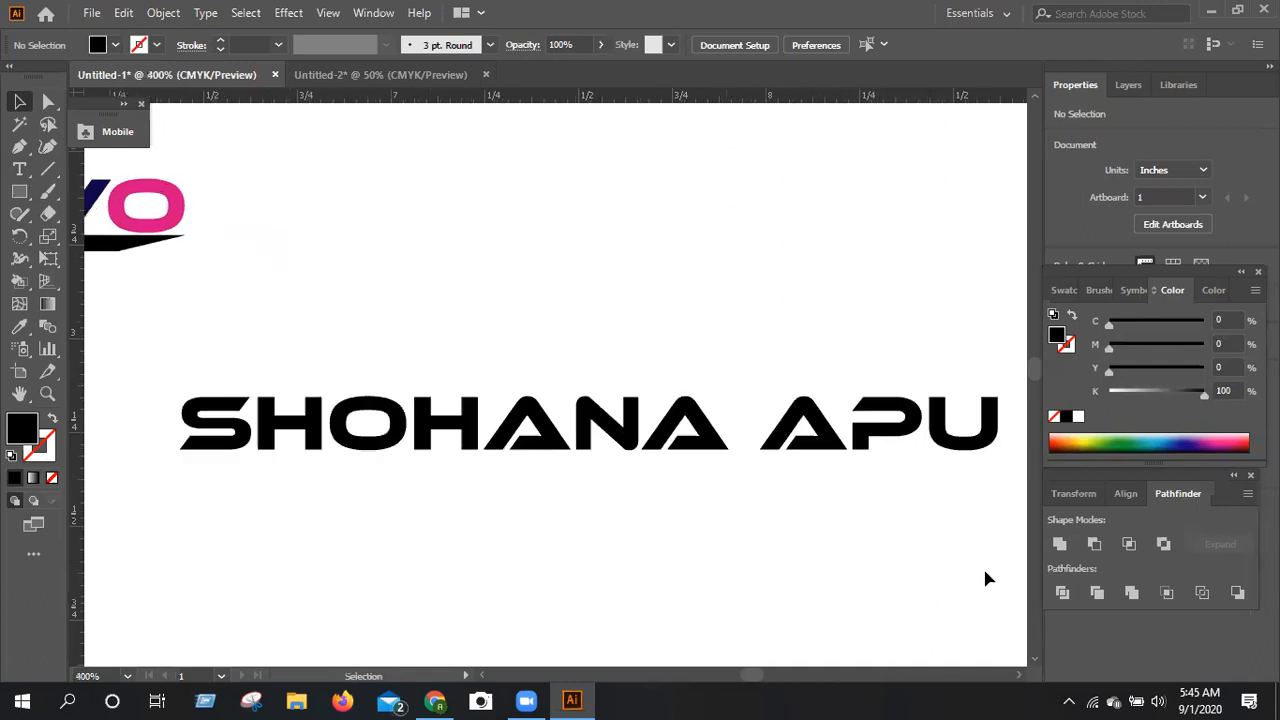
click(1021, 679)
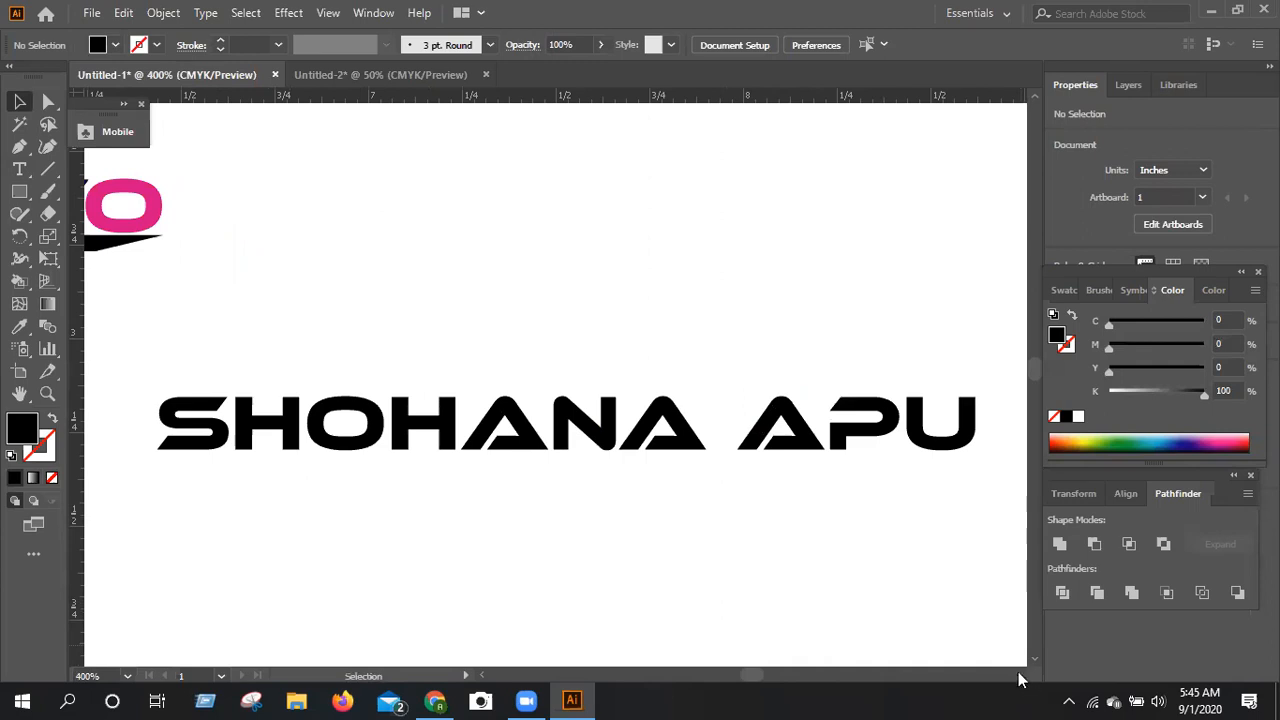
click(1018, 673)
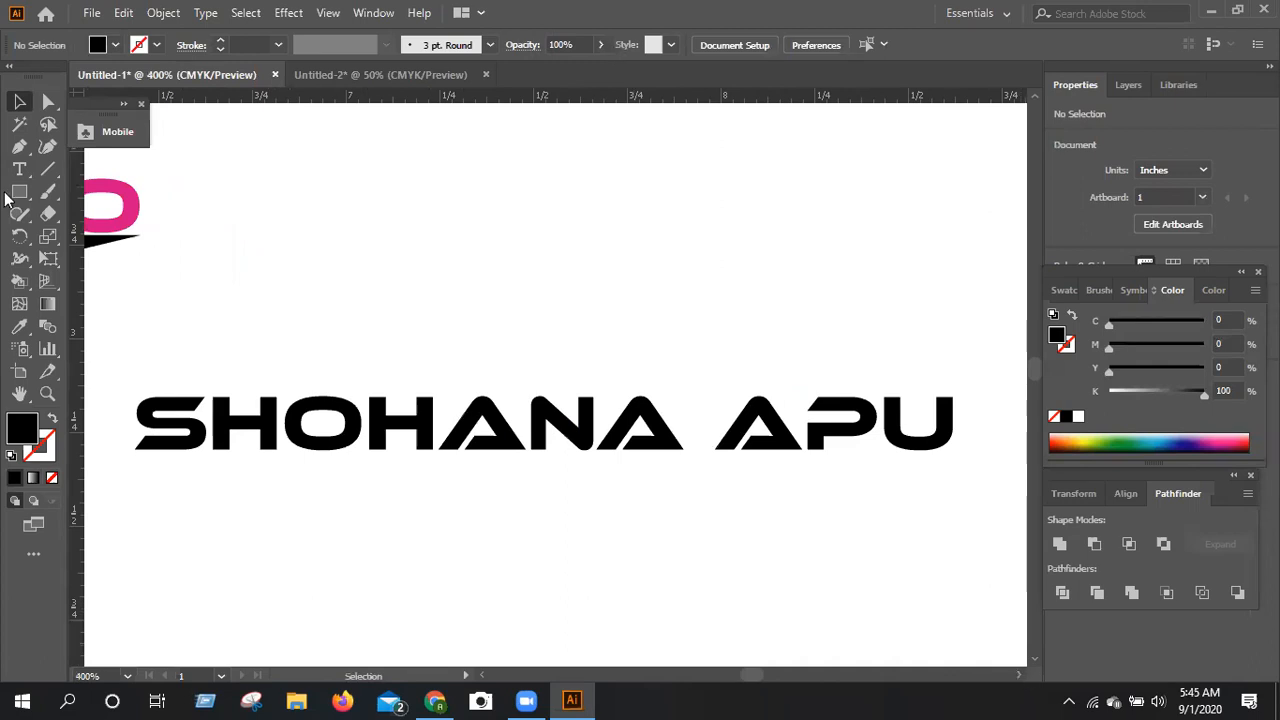
key(t)
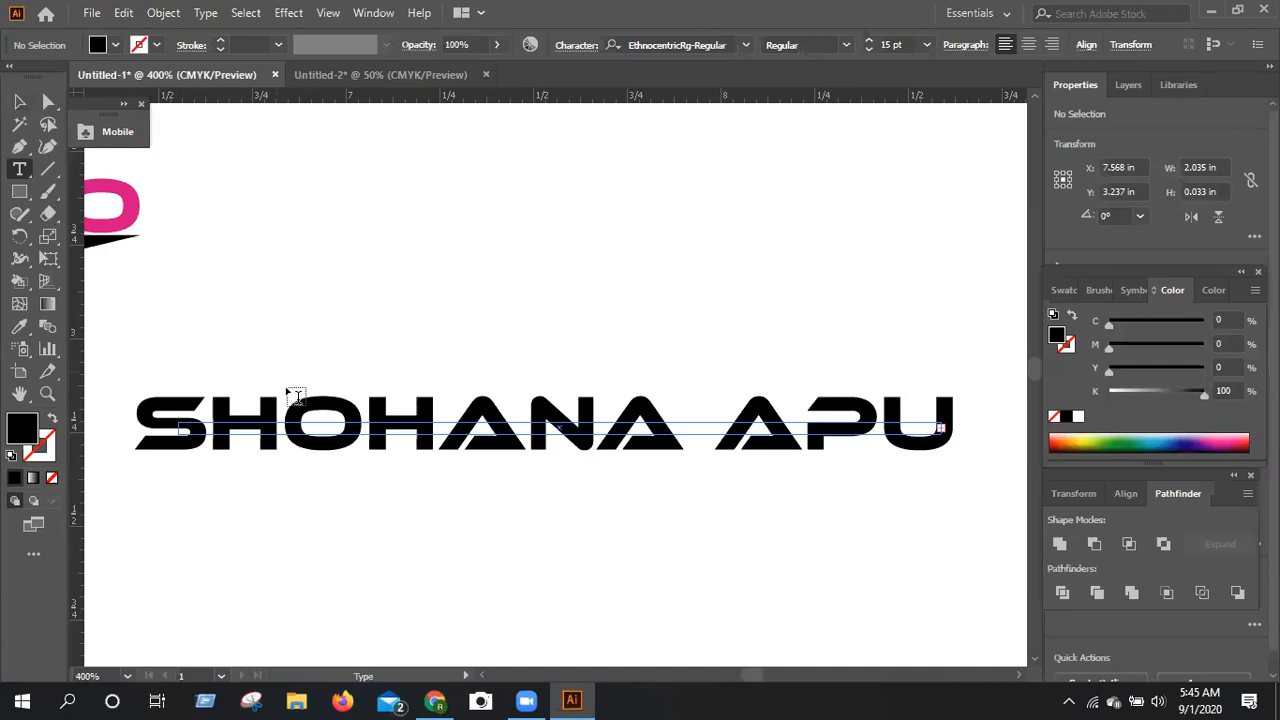
click(297, 397)
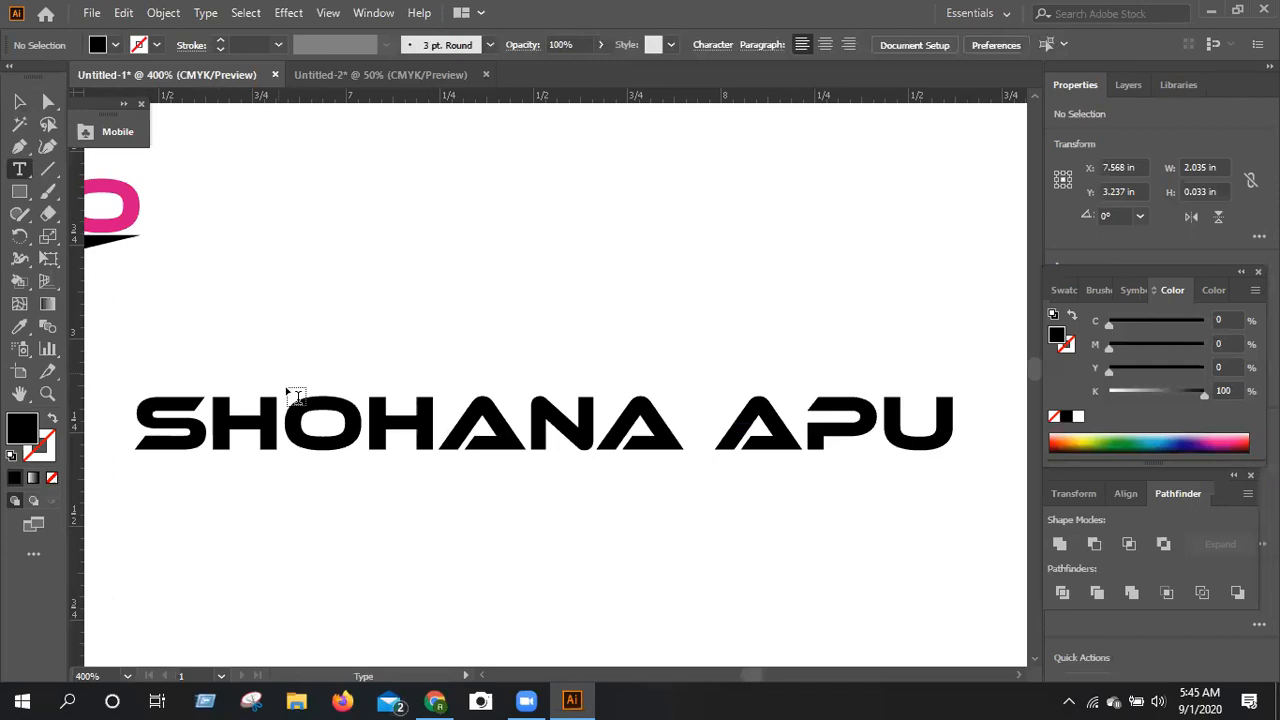
click(937, 442)
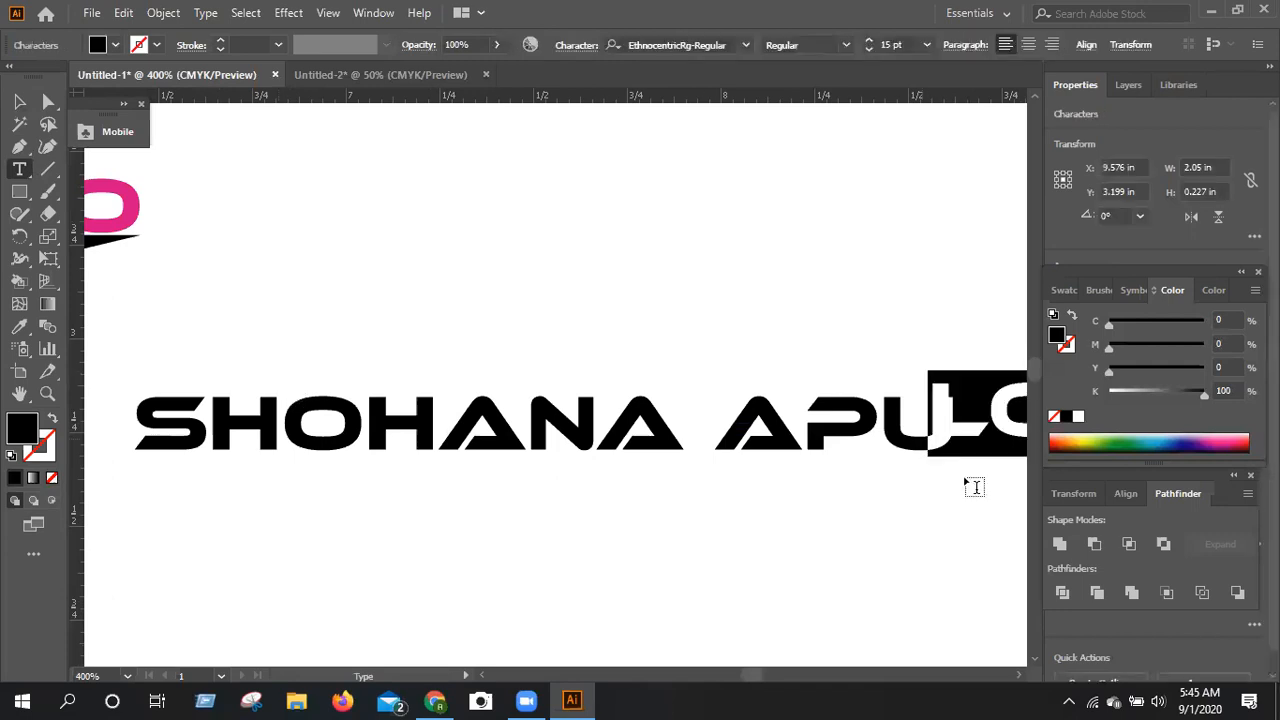
key(BackSpace)
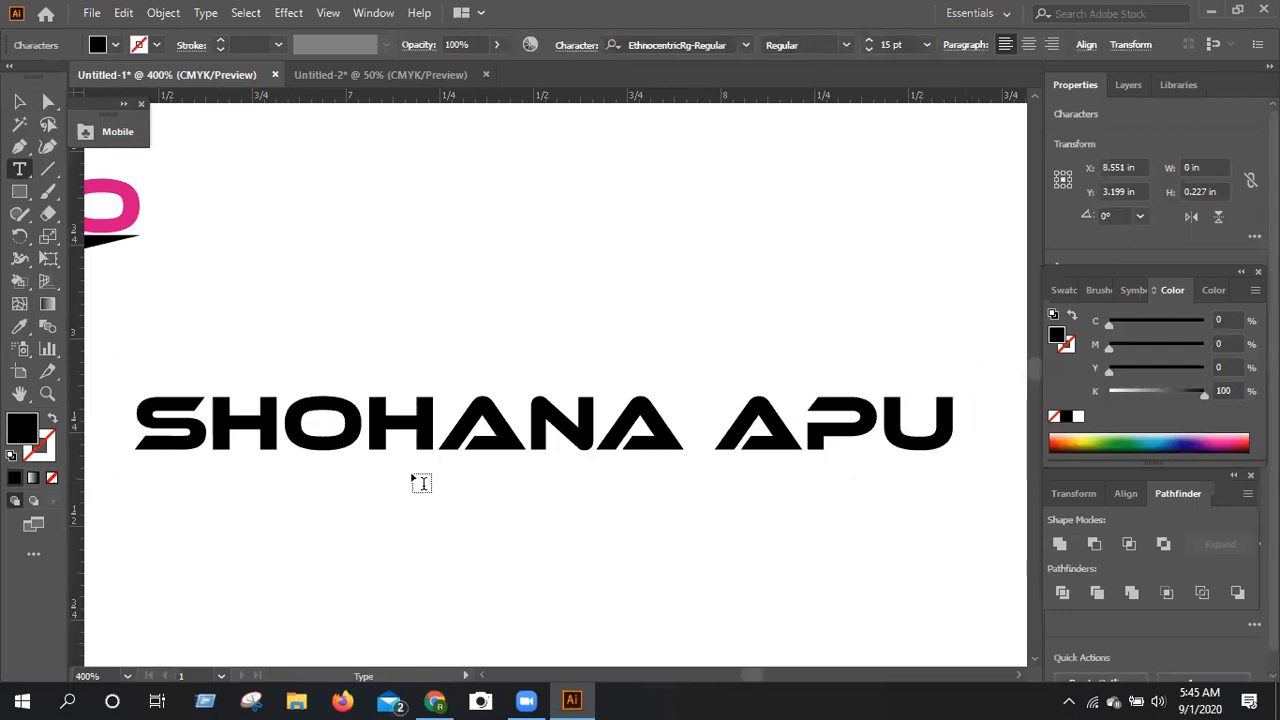
key(Escape)
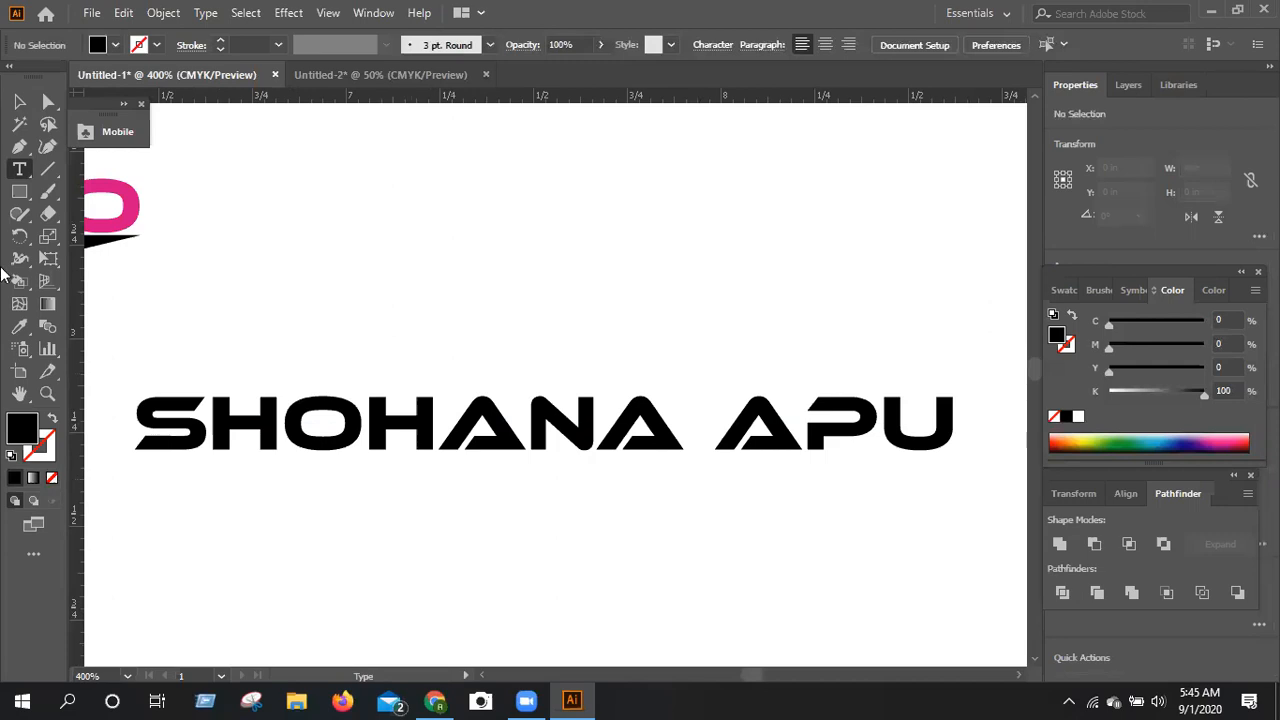
Select the O in the outlined name on its own, then clear the selection.
click(21, 104)
click(330, 444)
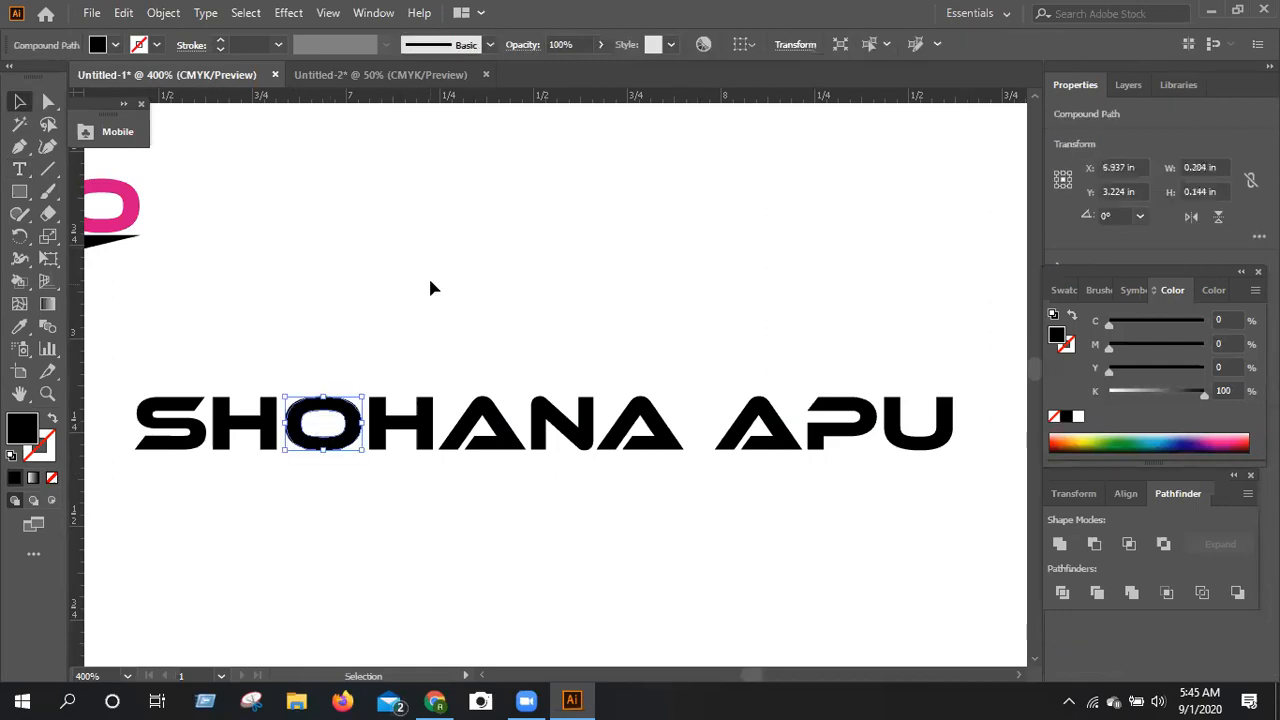
click(430, 288)
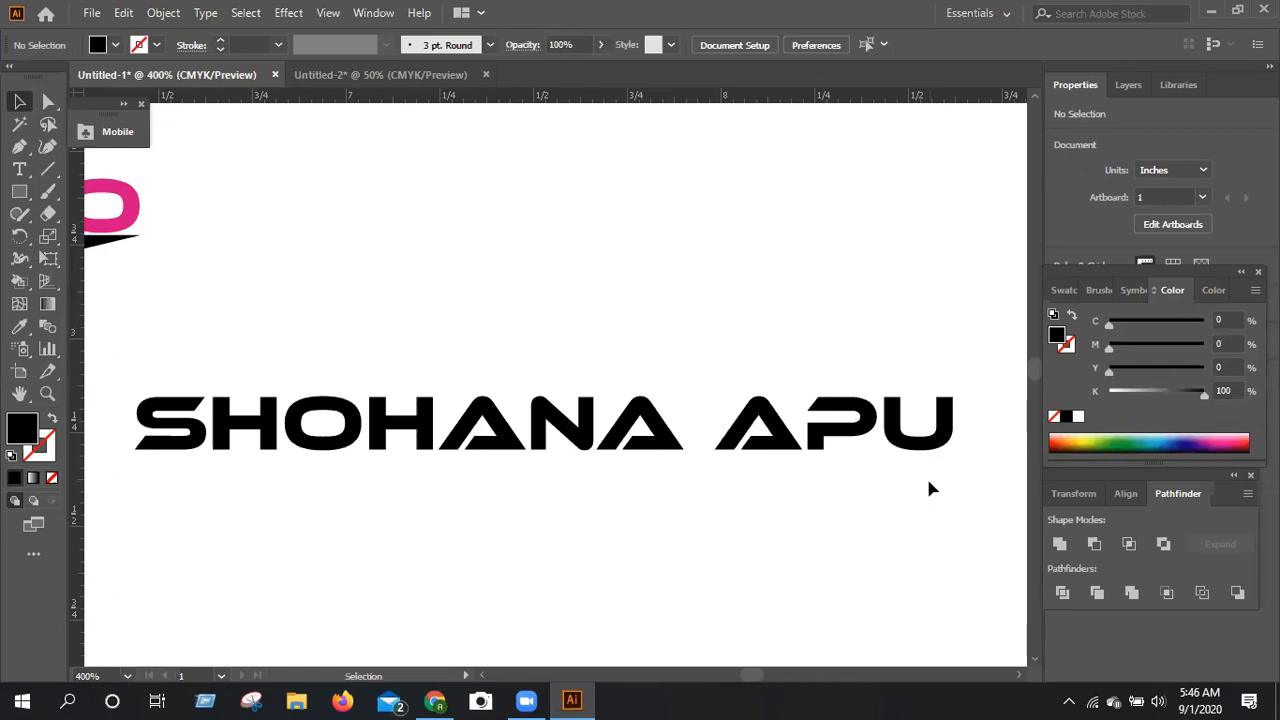
key(t)
click(456, 265)
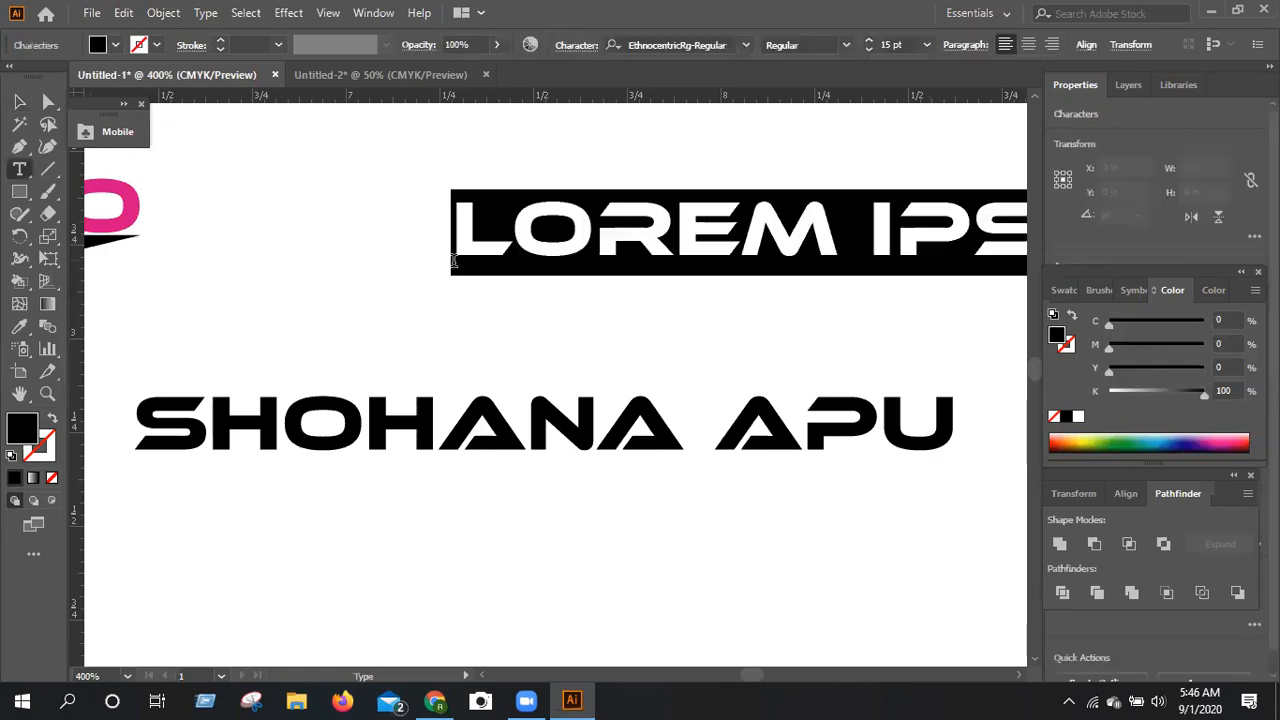
key(BackSpace)
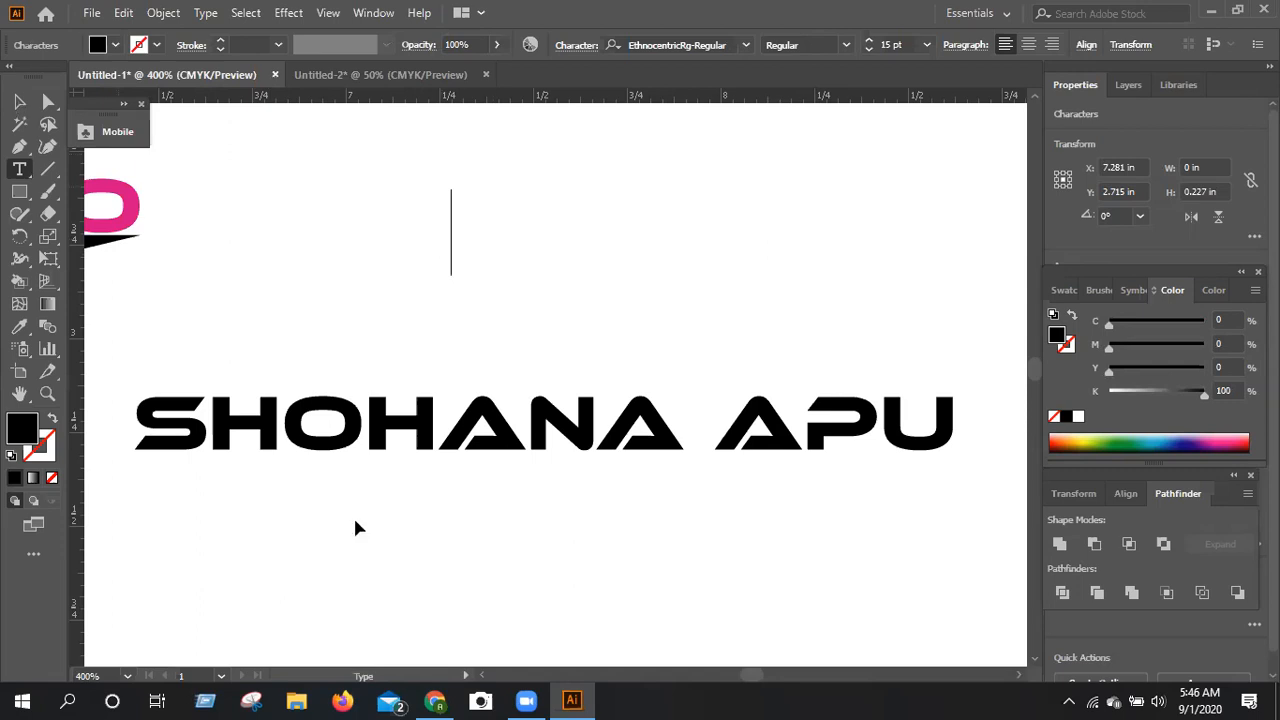
key(Escape)
key(Delete)
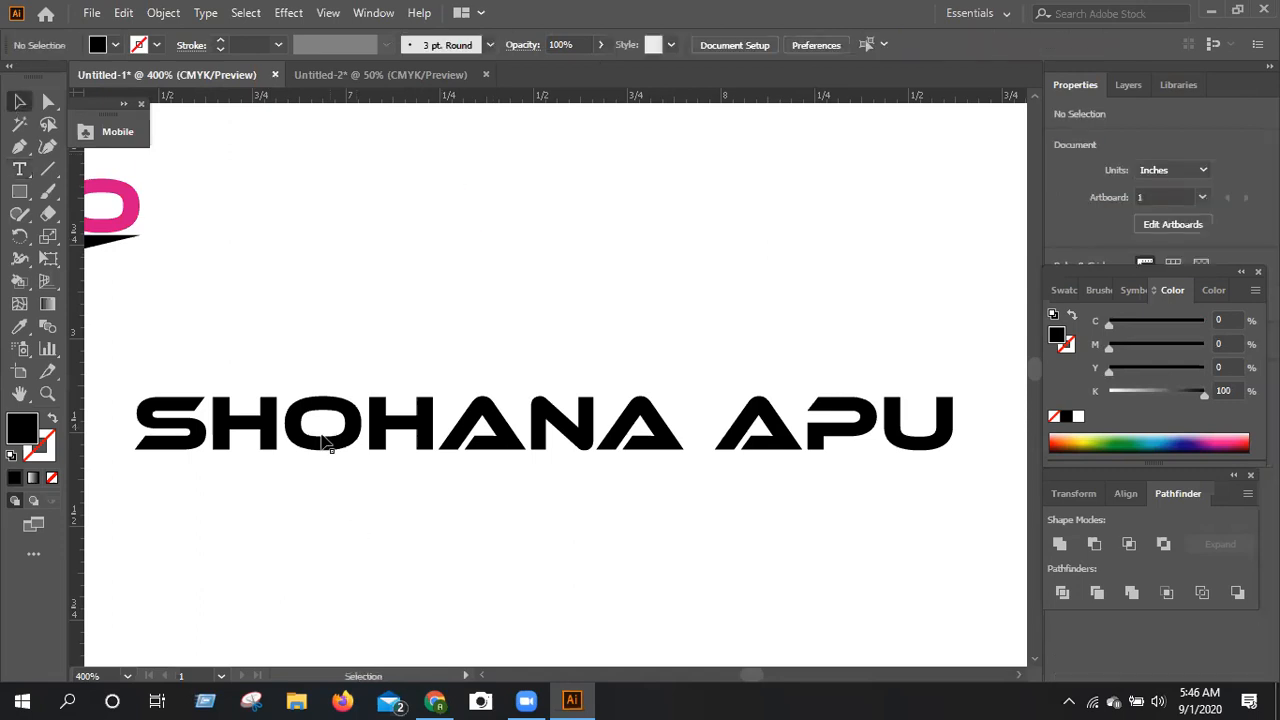
Select the first H of the outlined name, then start a new point text object in the empty area below the name.
click(251, 432)
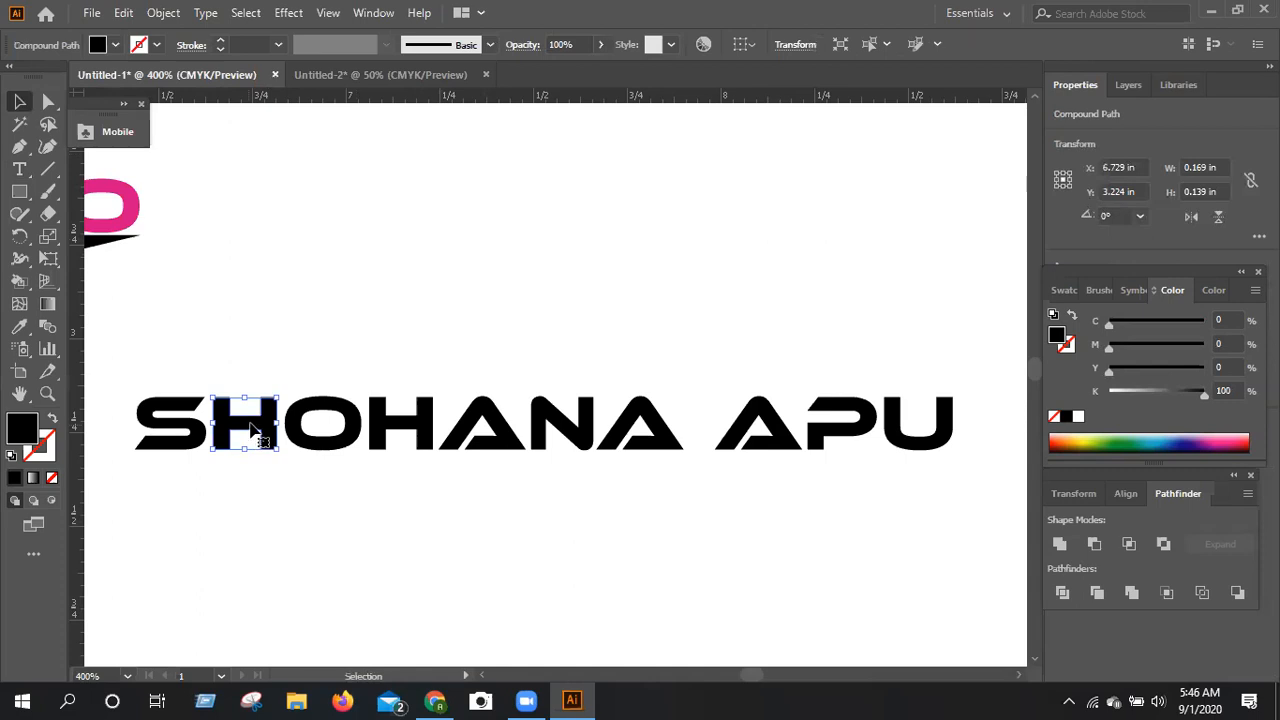
scroll(251, 432, down, 2)
scroll(165, 427, down, 3)
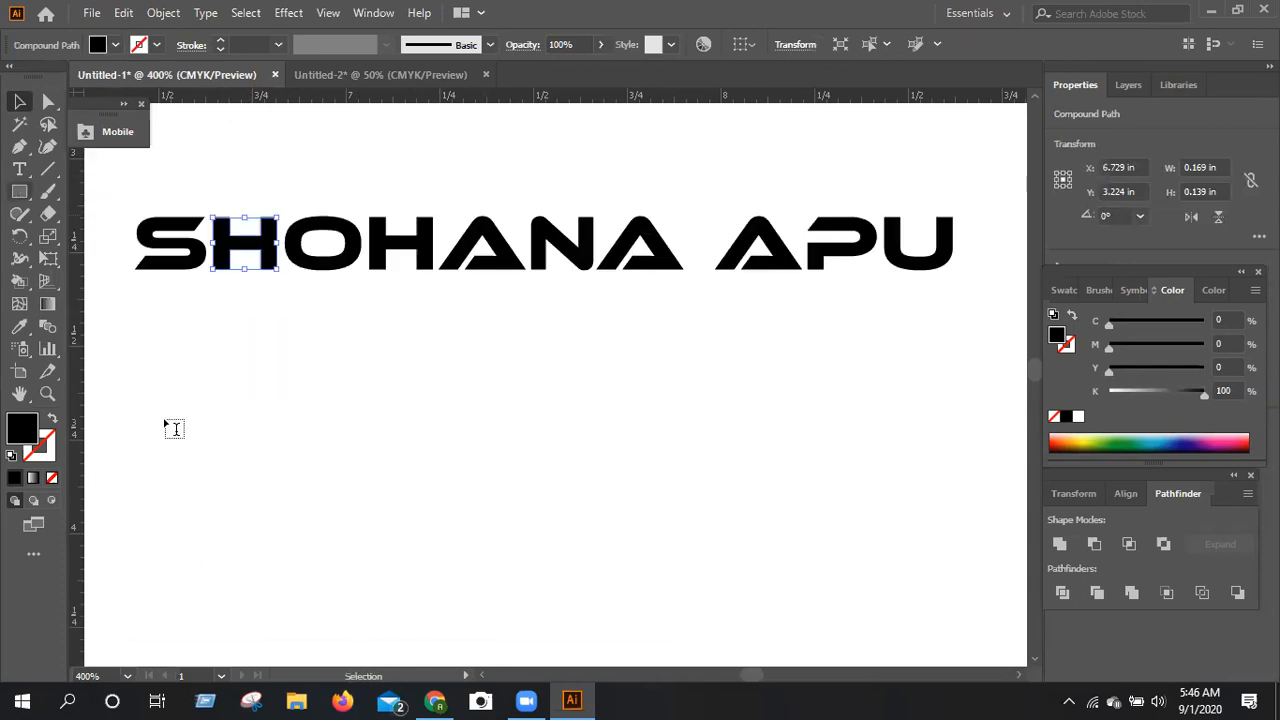
key(t)
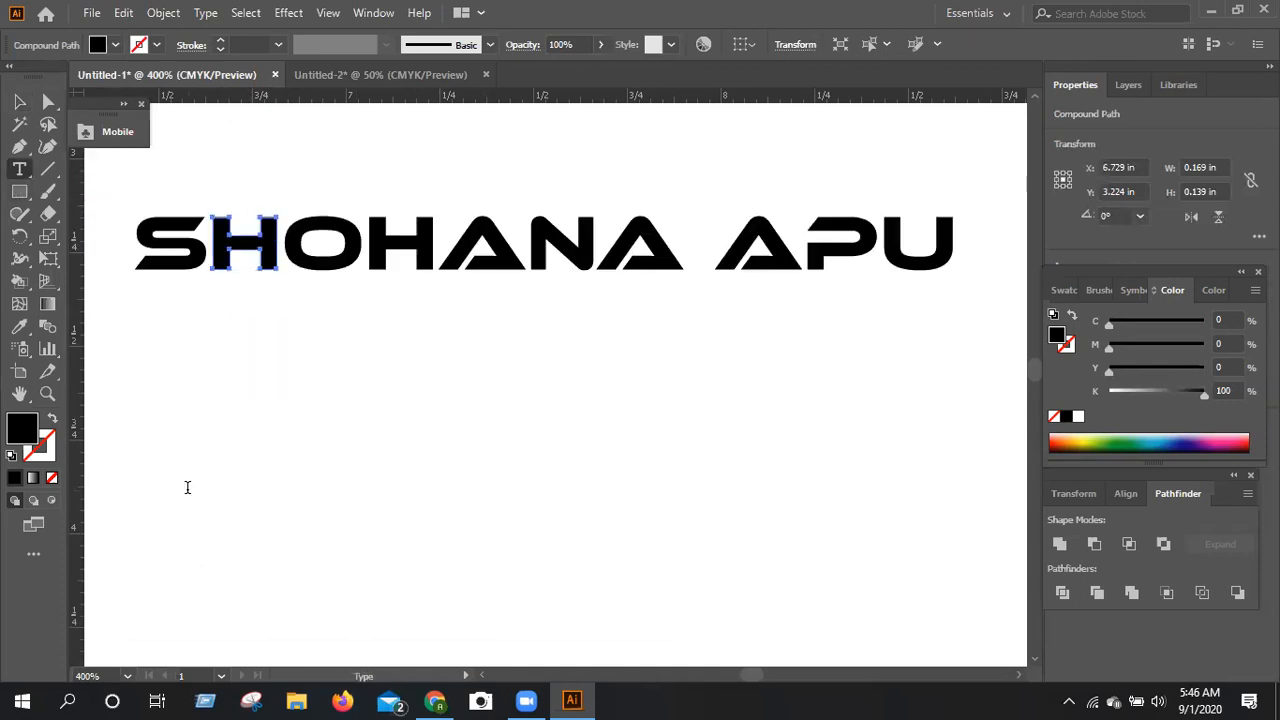
click(187, 487)
Set the new text object's font to Old English Text MT and clear its placeholder text.
click(746, 45)
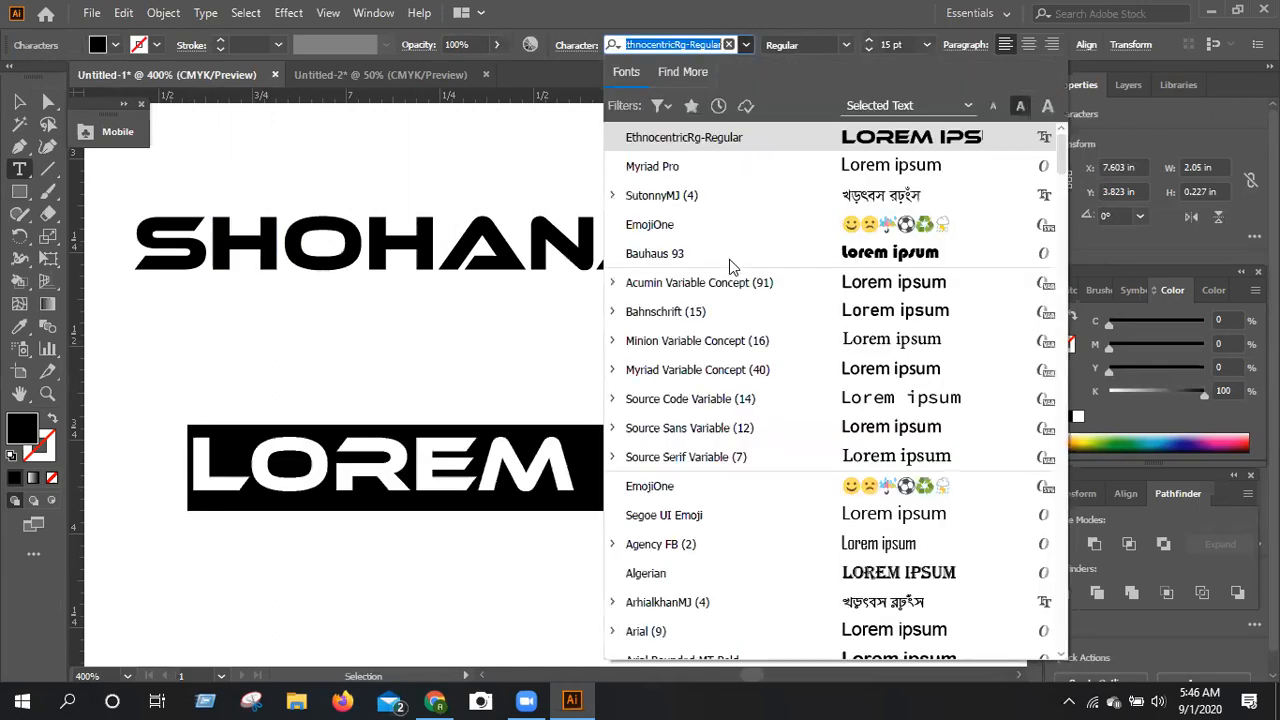
scroll(725, 285, down, 1)
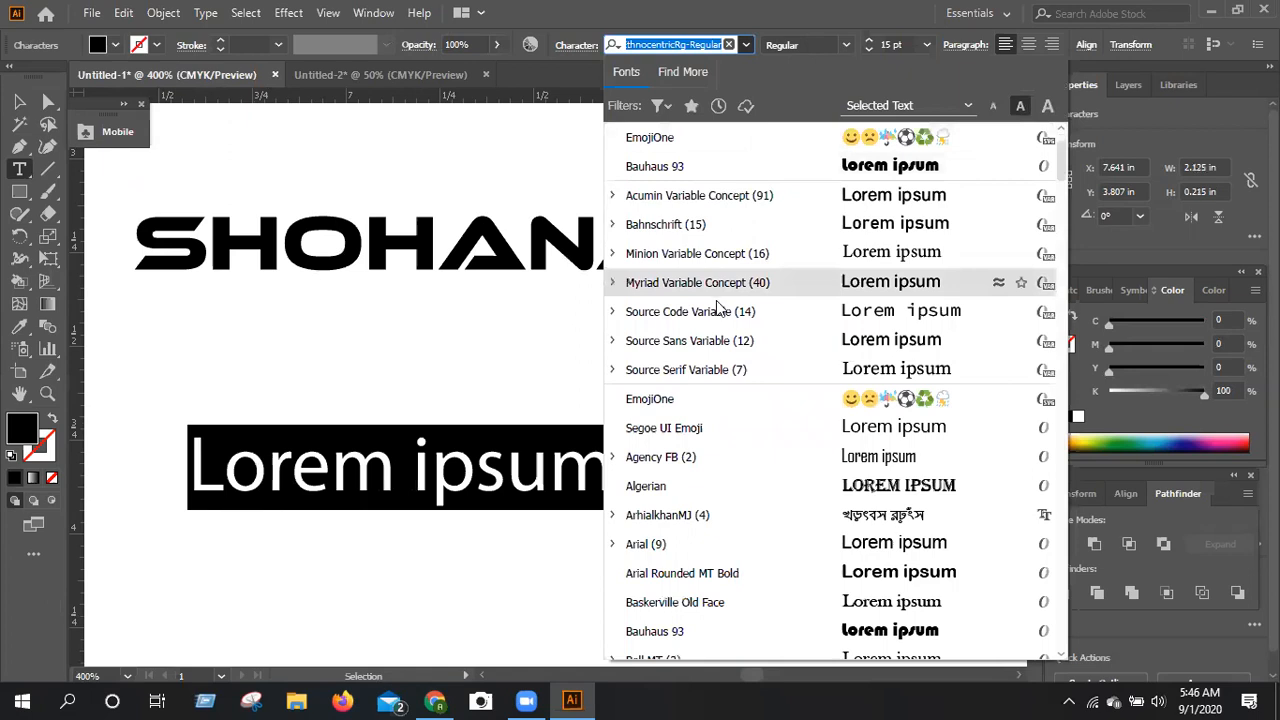
scroll(717, 308, down, 3)
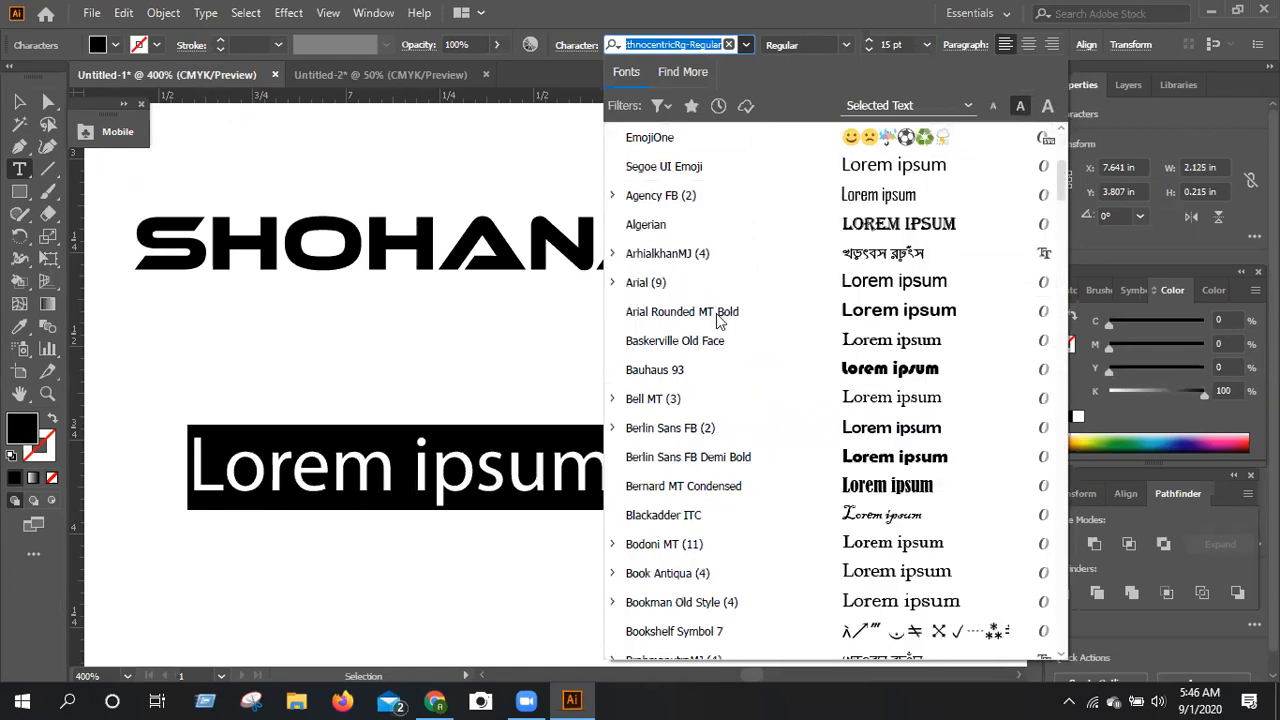
scroll(717, 318, down, 2)
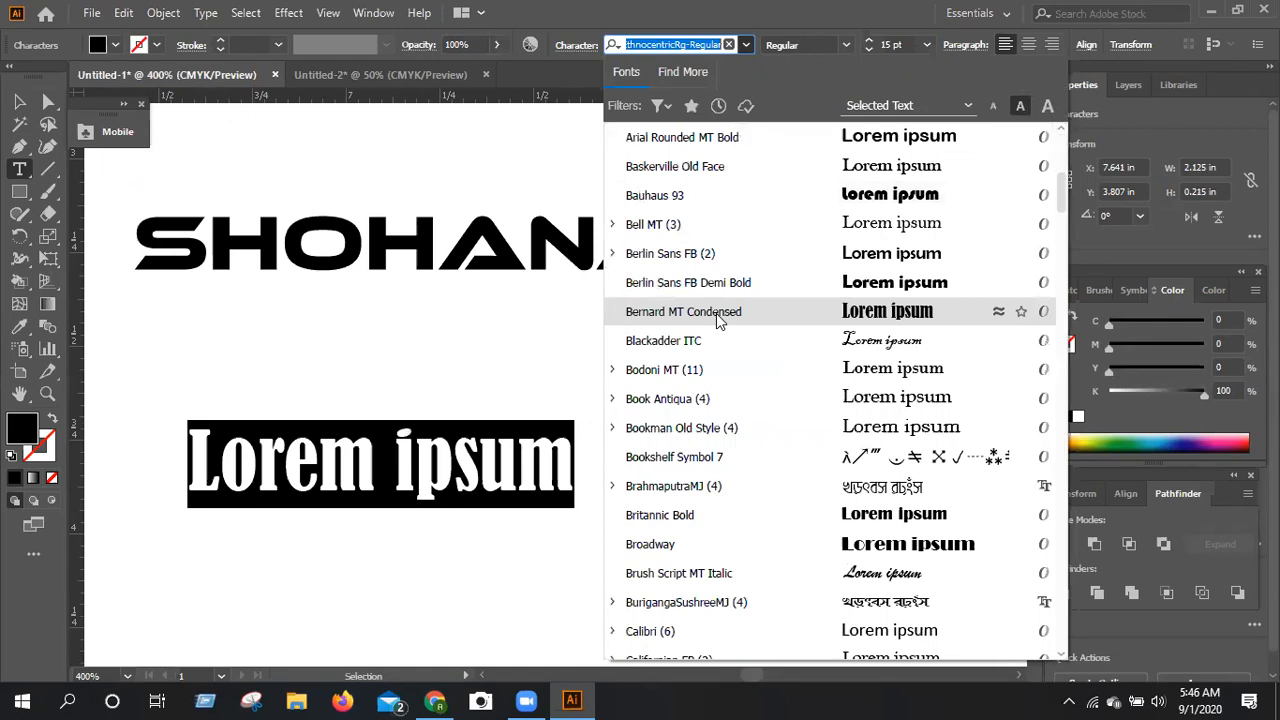
scroll(717, 318, down, 1)
scroll(717, 318, down, 1)
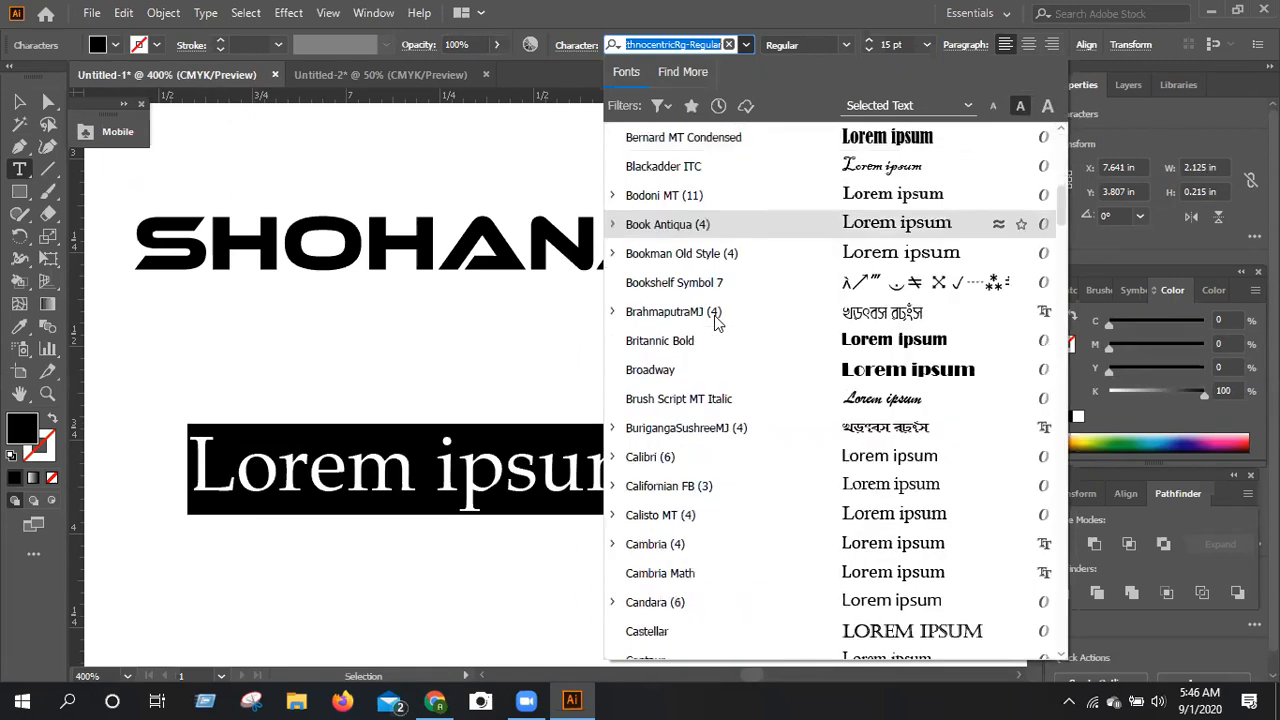
scroll(714, 320, down, 2)
scroll(714, 320, down, 1)
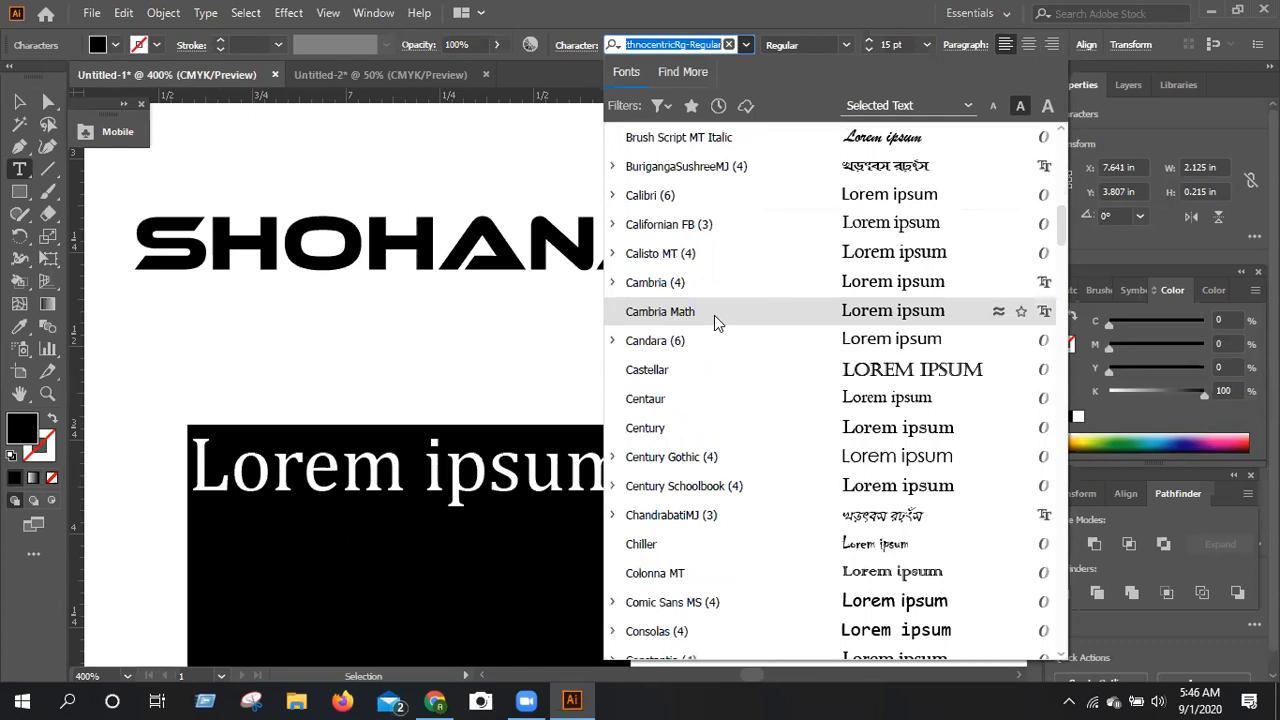
scroll(714, 320, down, 1)
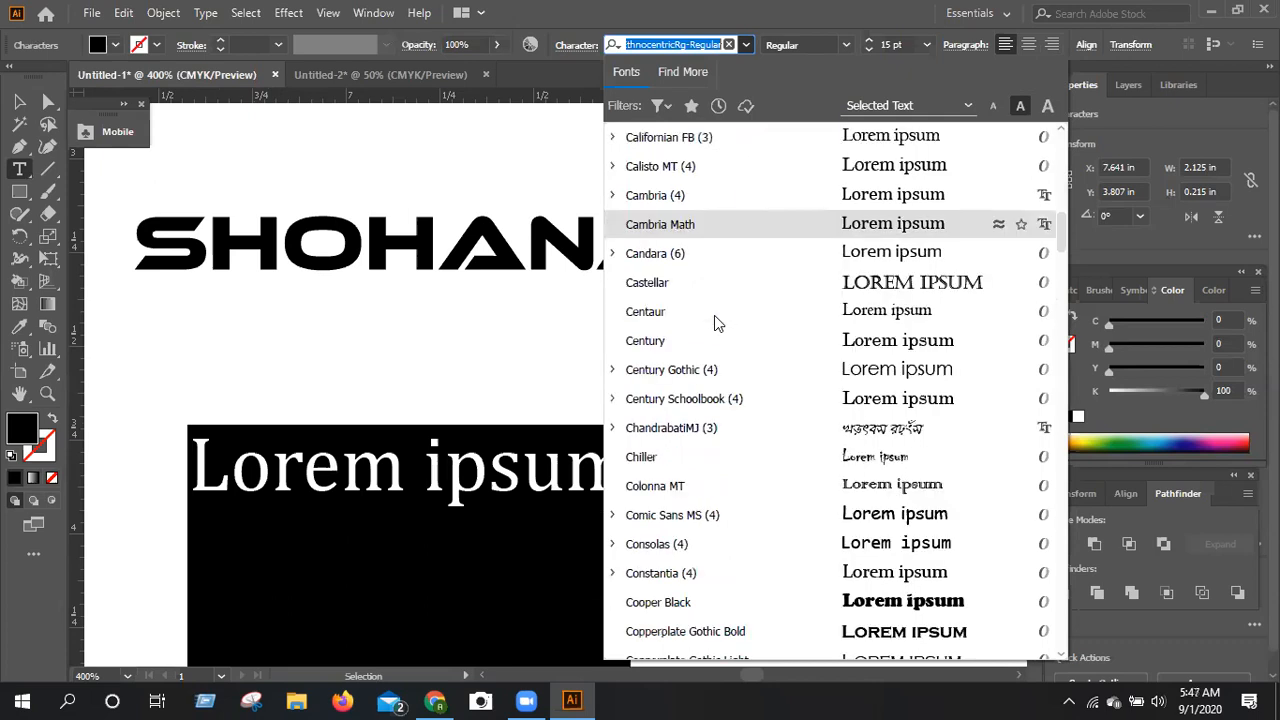
scroll(714, 320, down, 3)
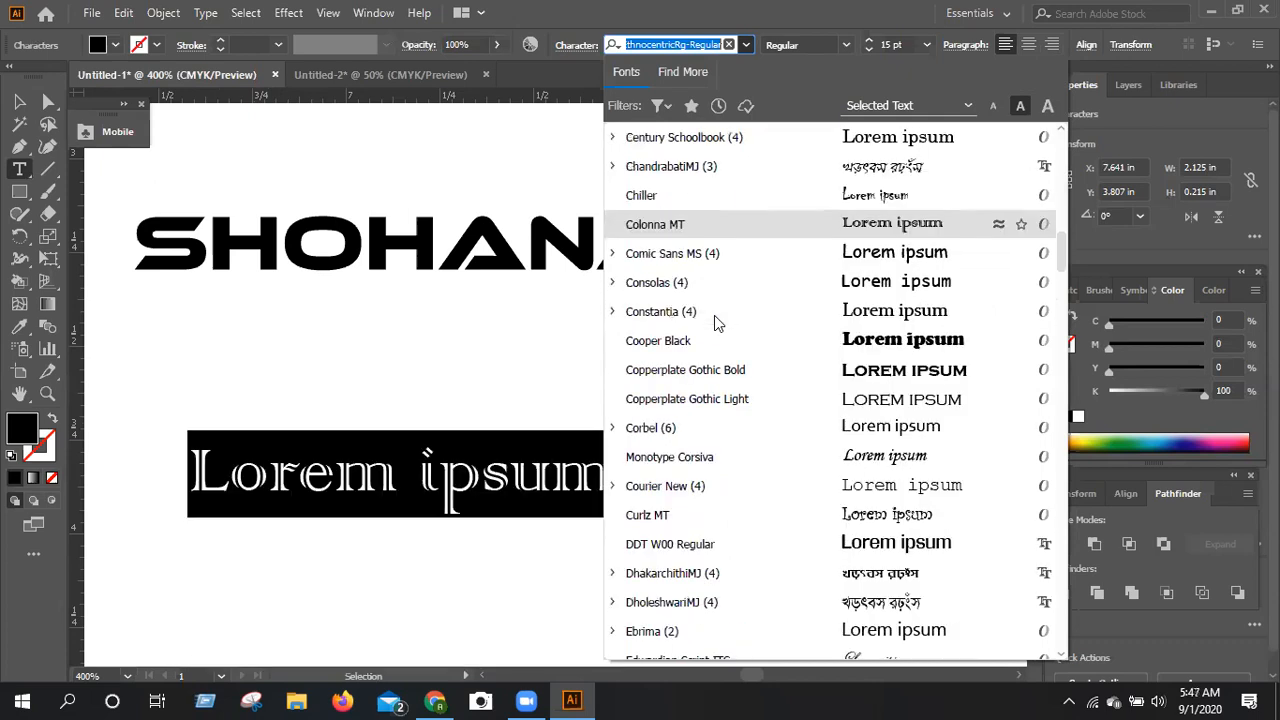
scroll(714, 320, down, 1)
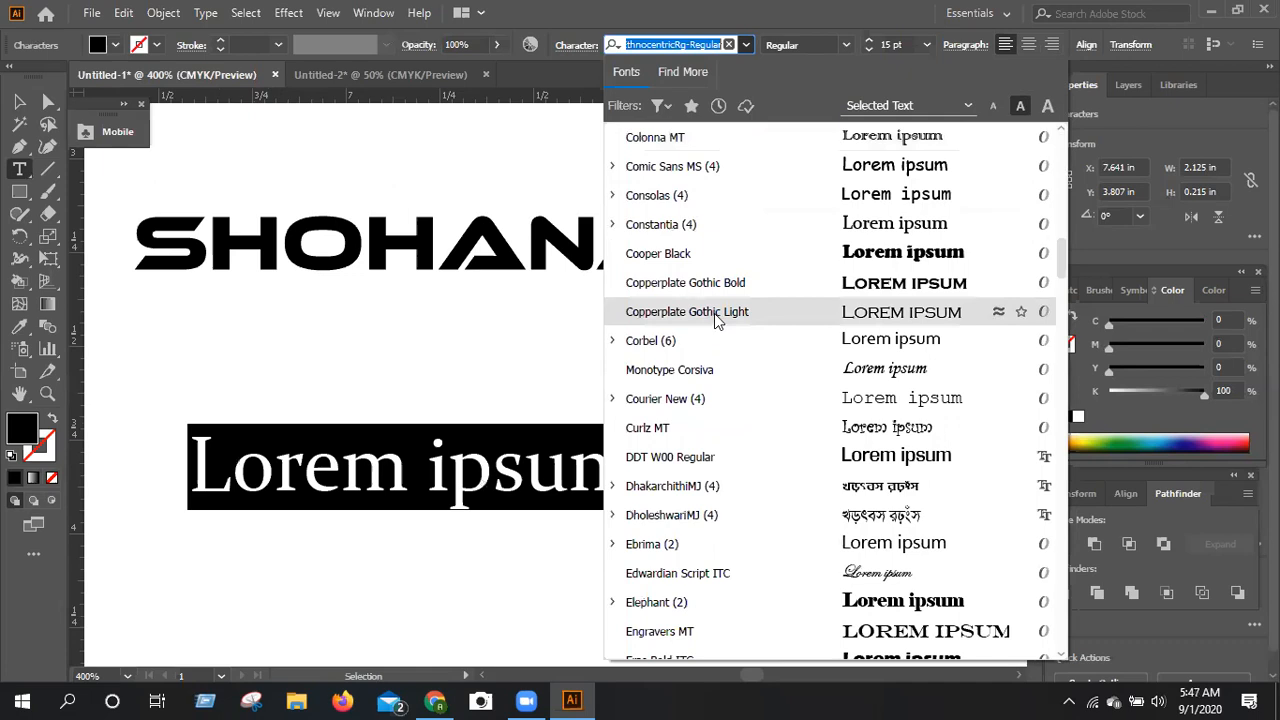
scroll(716, 320, down, 2)
scroll(720, 318, down, 2)
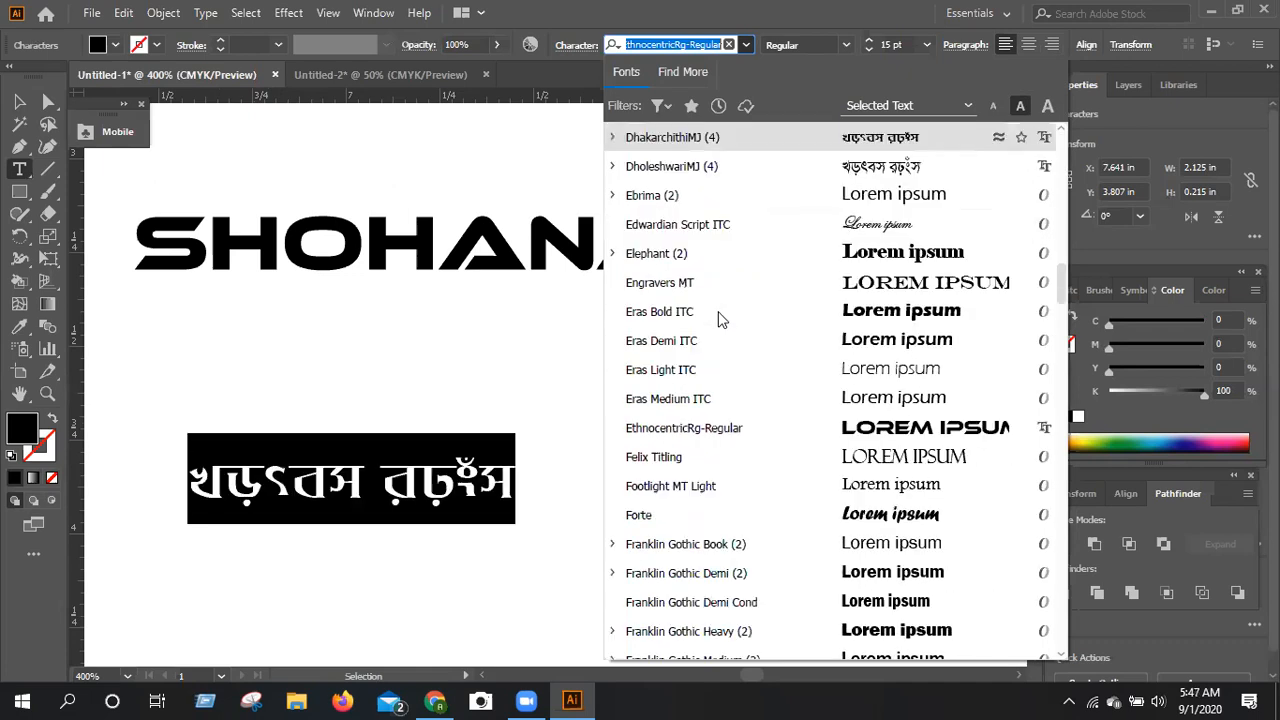
scroll(720, 318, down, 3)
scroll(720, 318, down, 1)
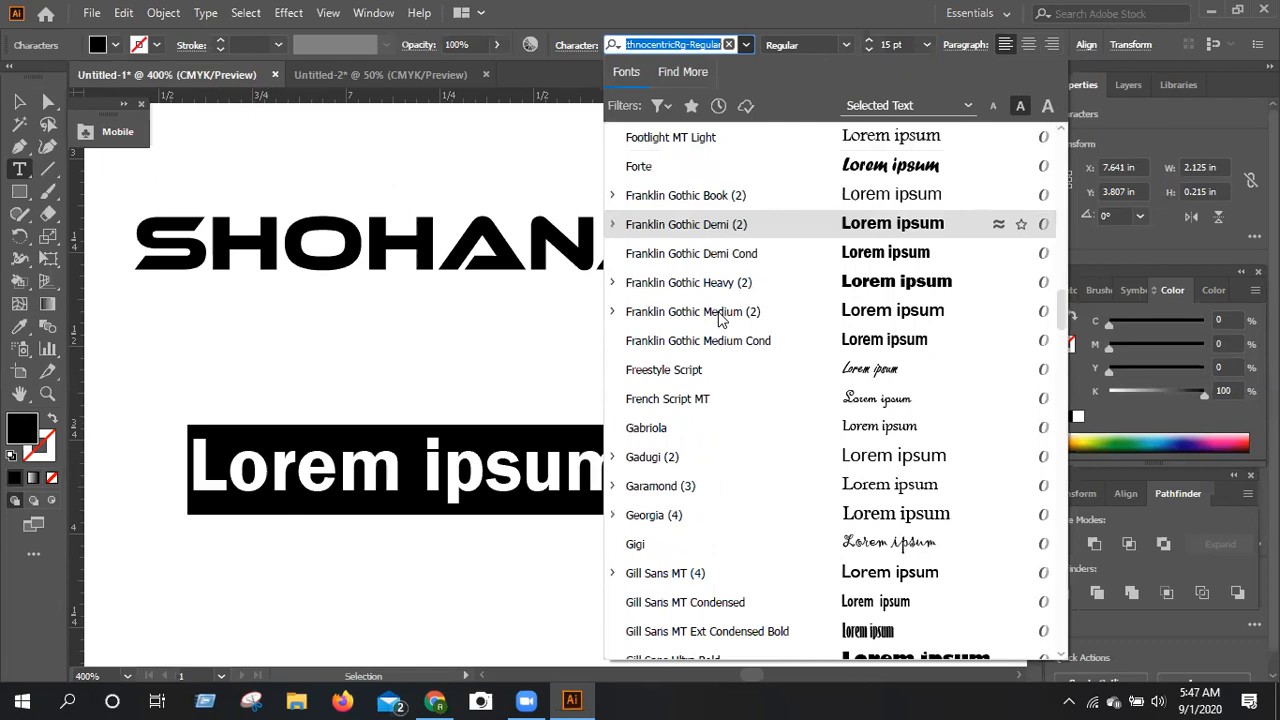
scroll(720, 318, down, 1)
scroll(718, 311, down, 2)
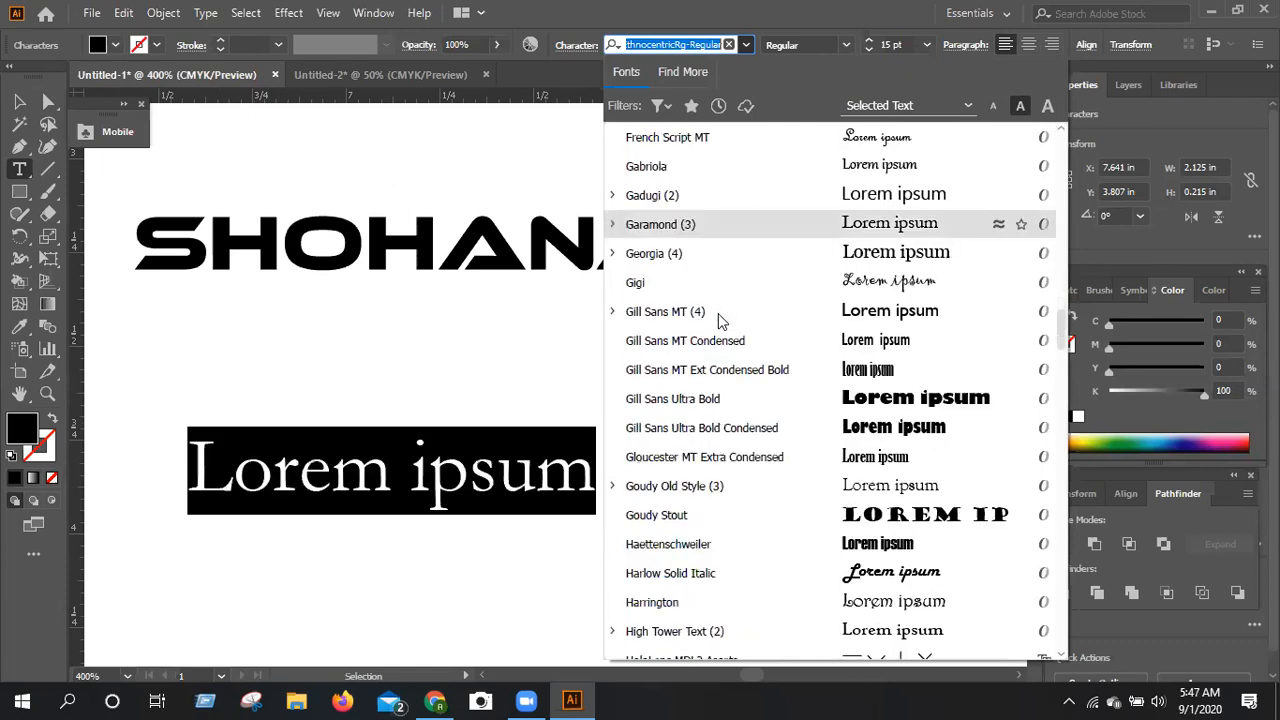
scroll(720, 318, down, 2)
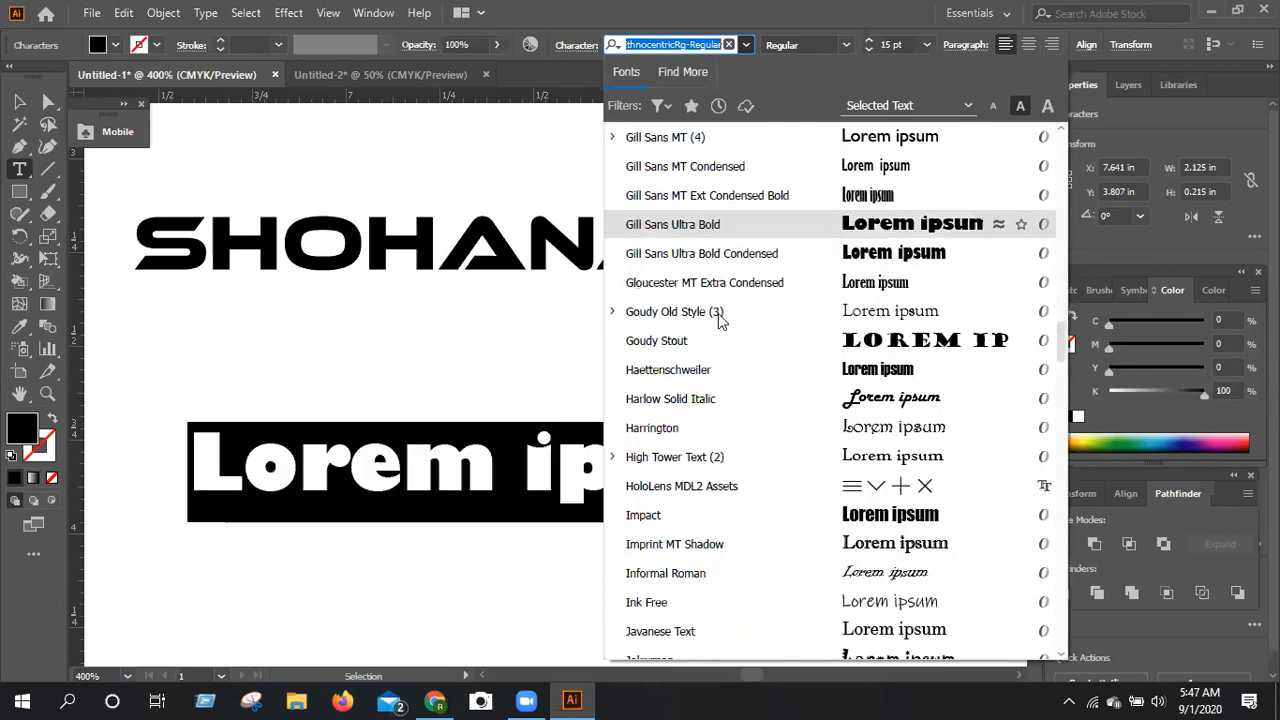
scroll(718, 318, down, 3)
scroll(718, 315, down, 2)
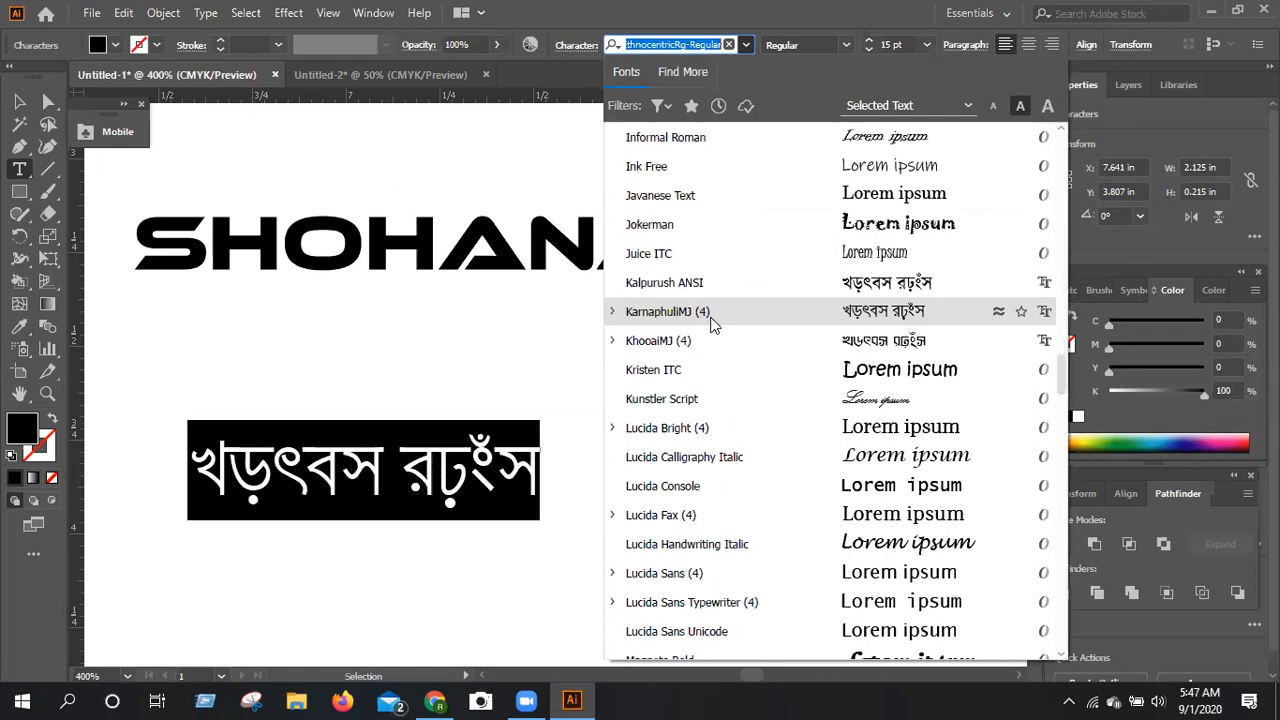
scroll(713, 323, down, 1)
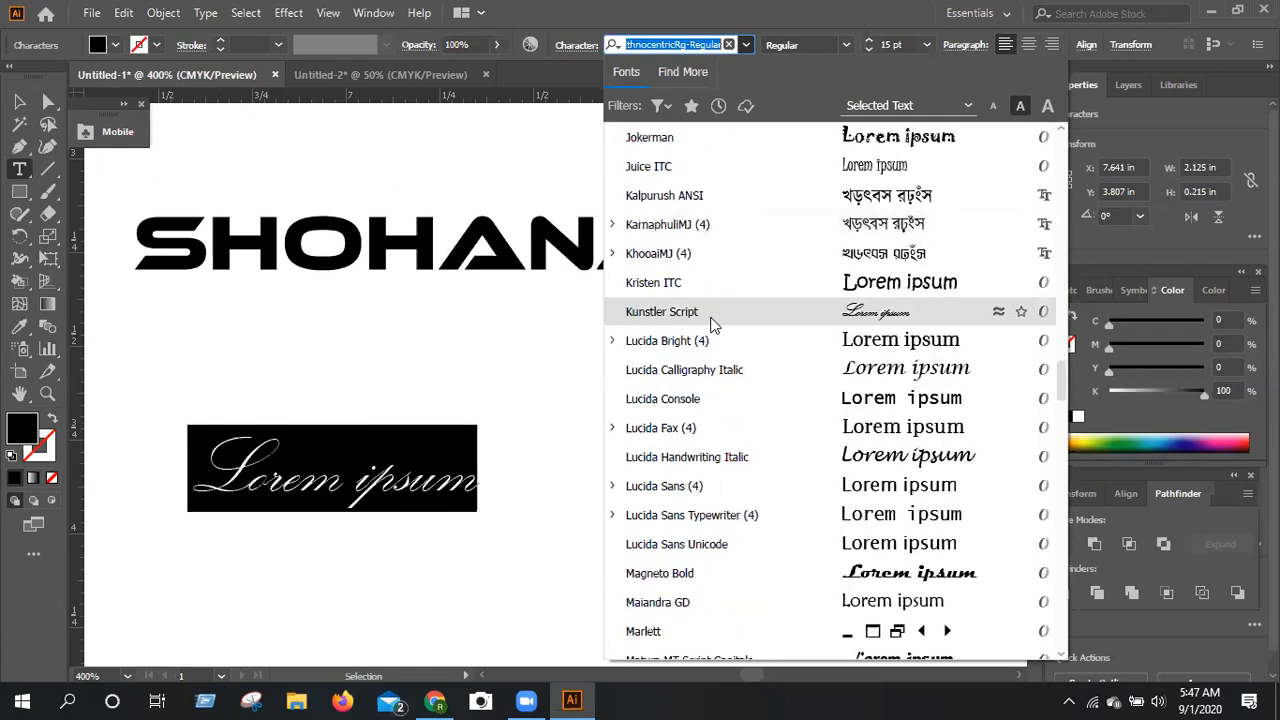
scroll(713, 323, down, 1)
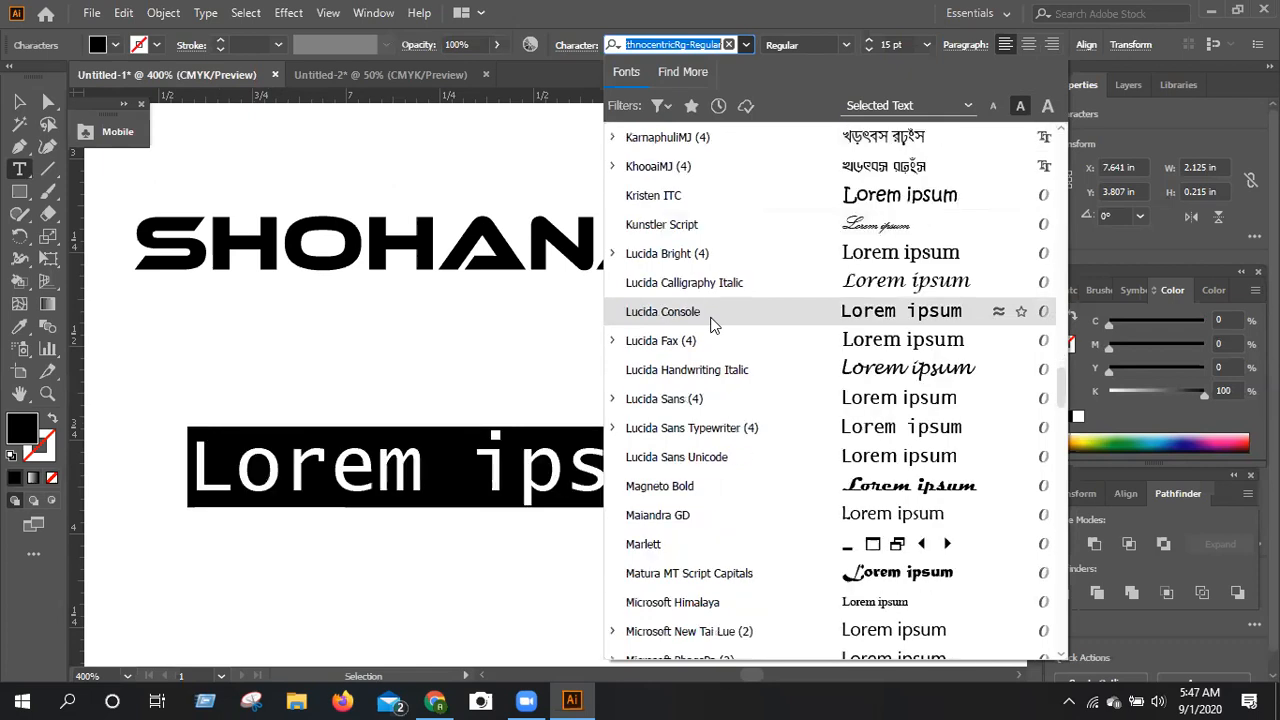
scroll(713, 322, down, 3)
scroll(713, 322, down, 3)
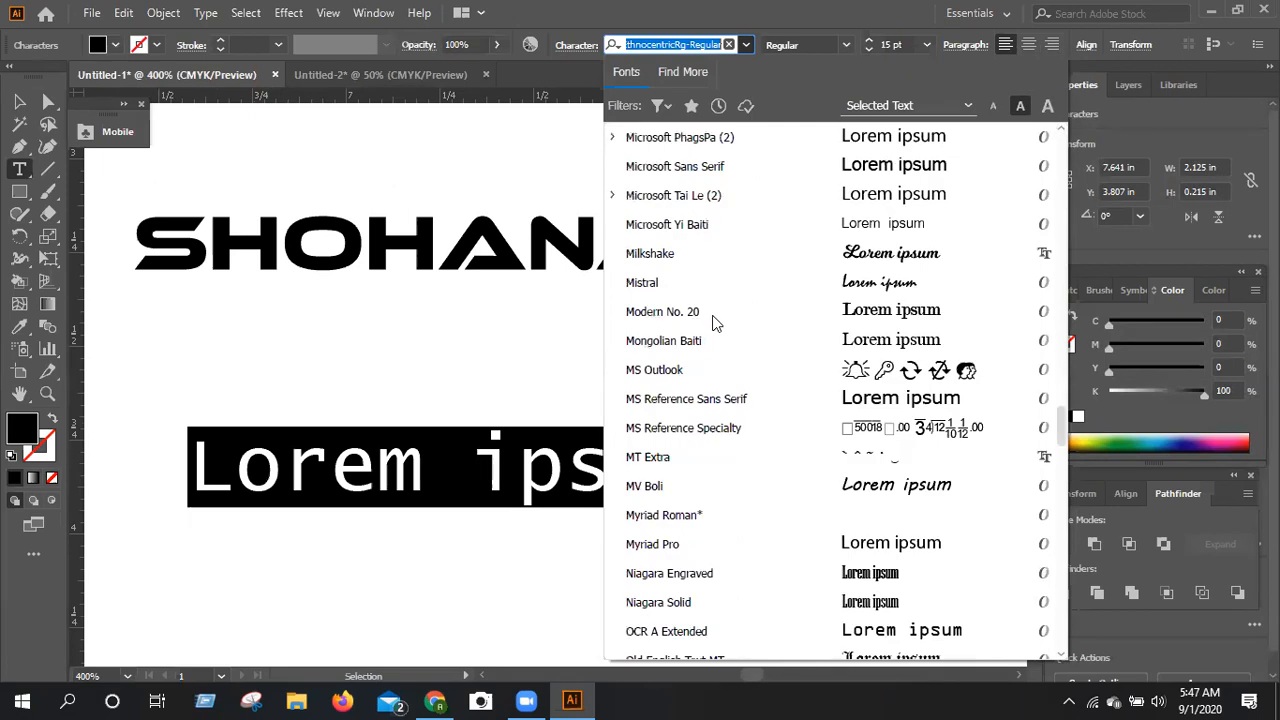
scroll(713, 322, down, 2)
scroll(713, 322, down, 2)
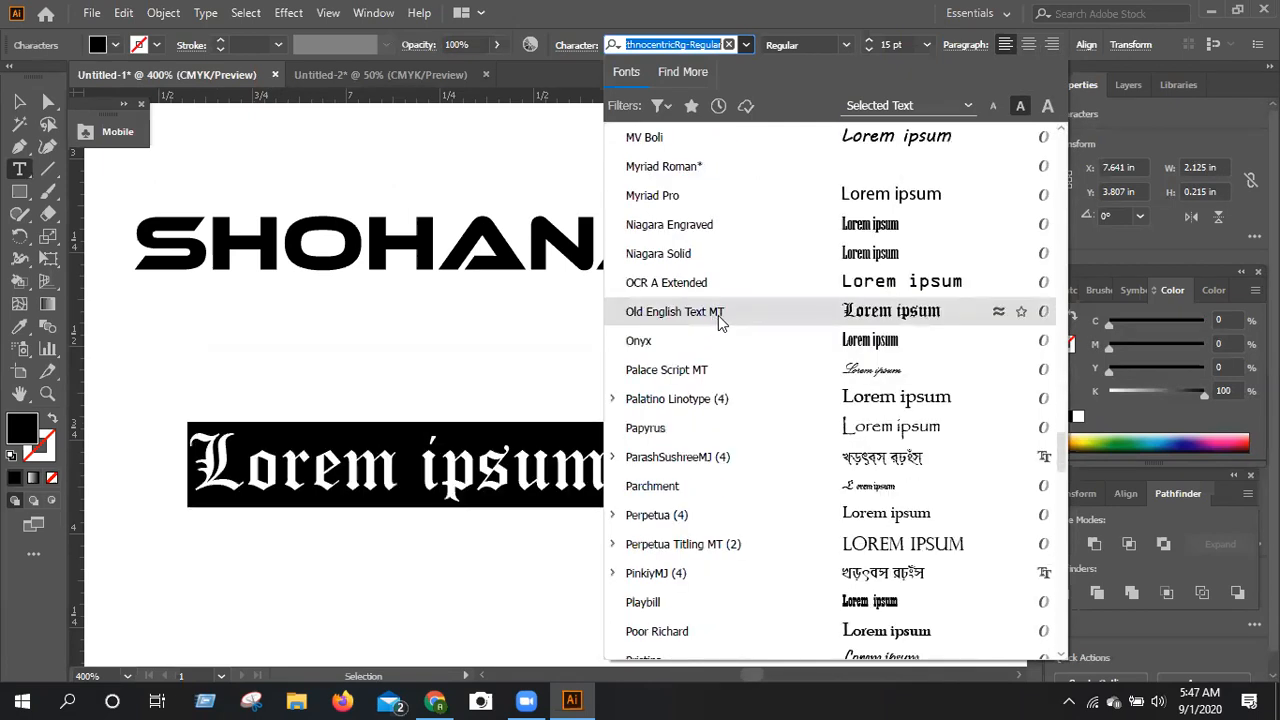
click(718, 317)
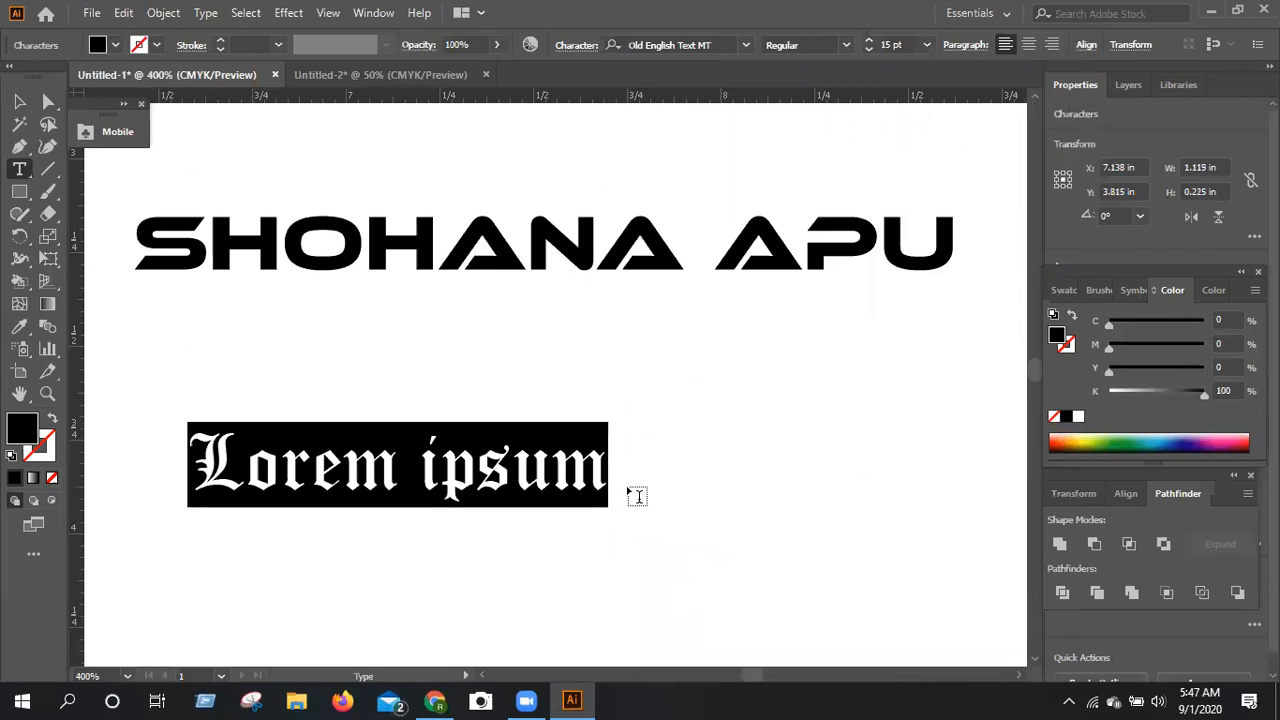
key(BackSpace)
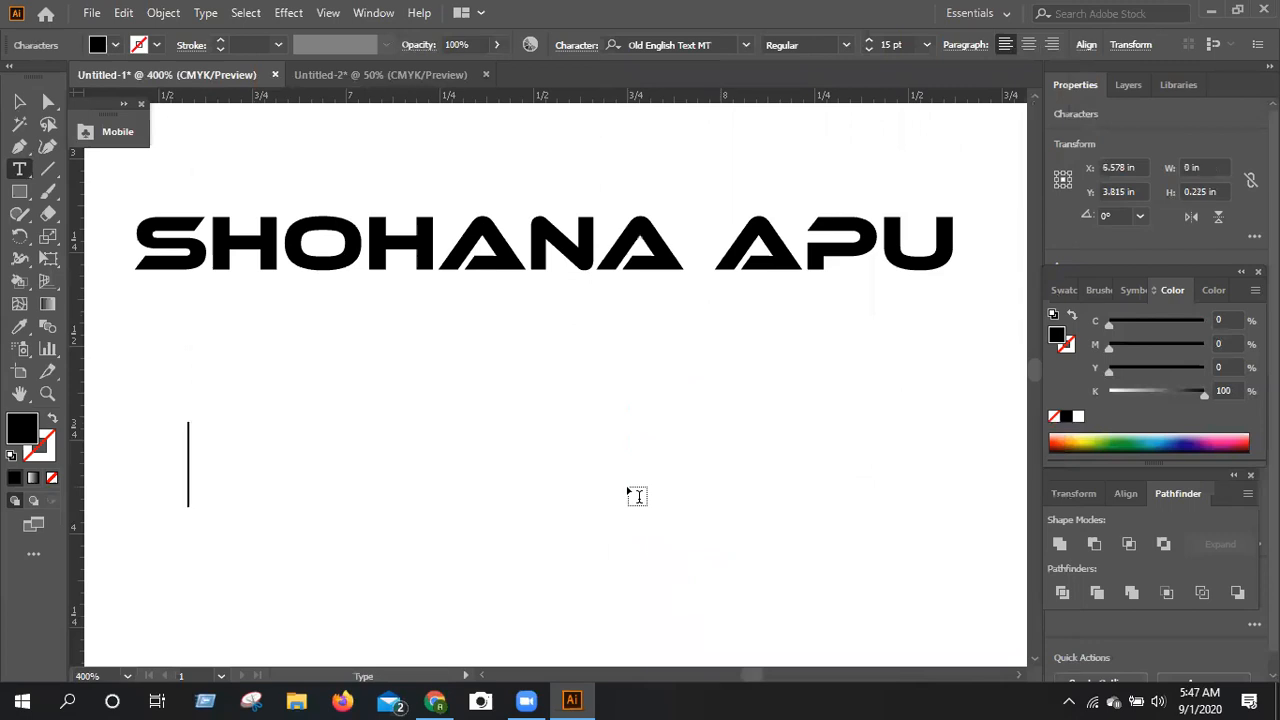
Browse the font list for an alternative typeface for the new text object, leaving Old English Text MT in place.
click(741, 45)
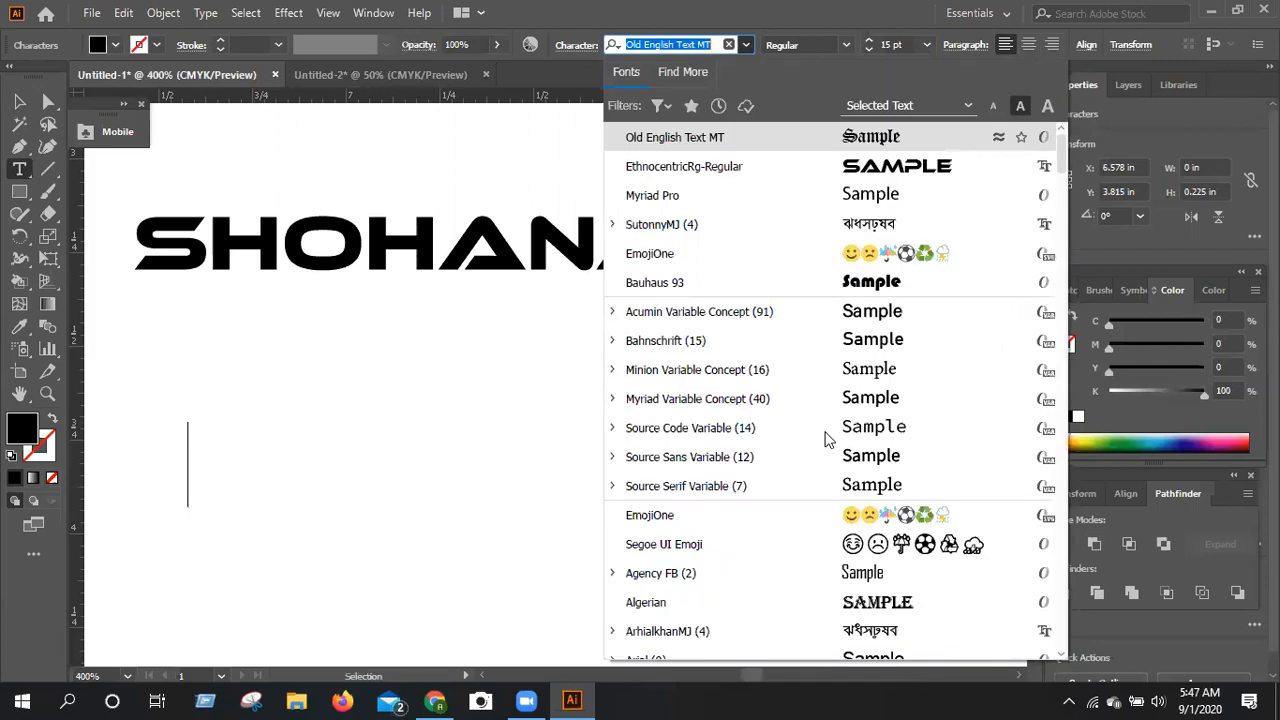
scroll(826, 439, down, 3)
scroll(826, 439, down, 4)
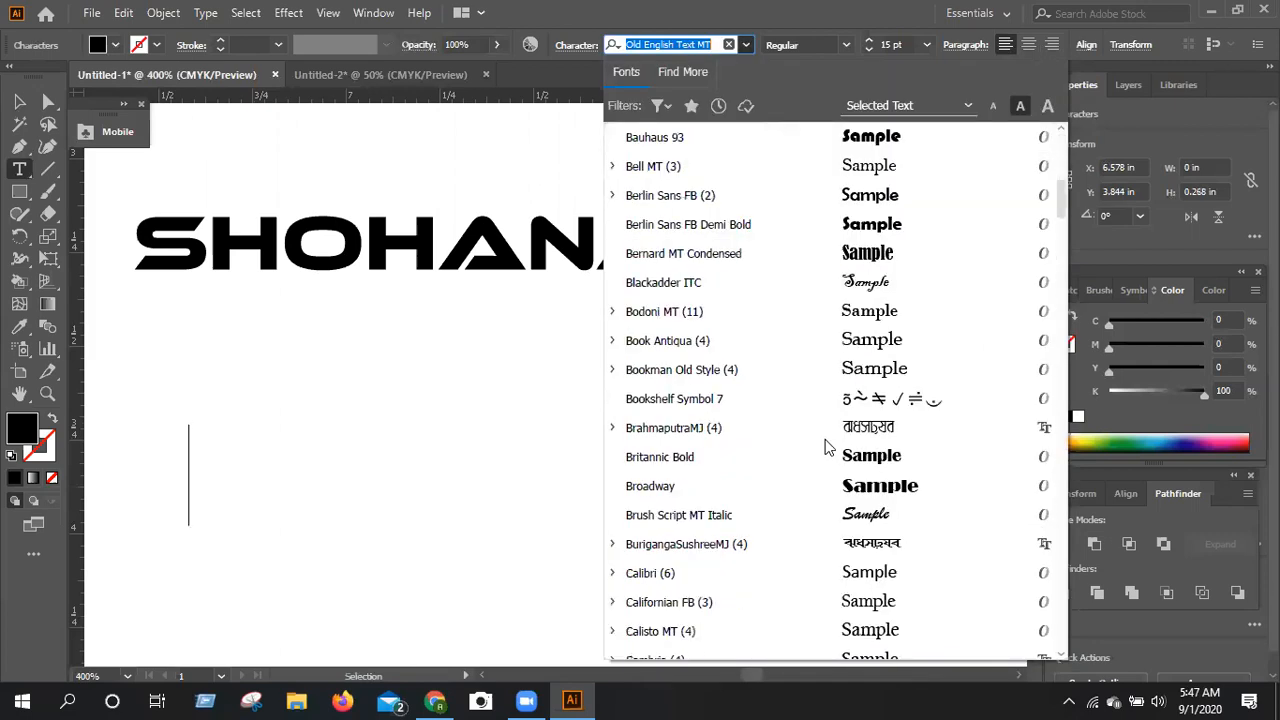
scroll(816, 453, down, 4)
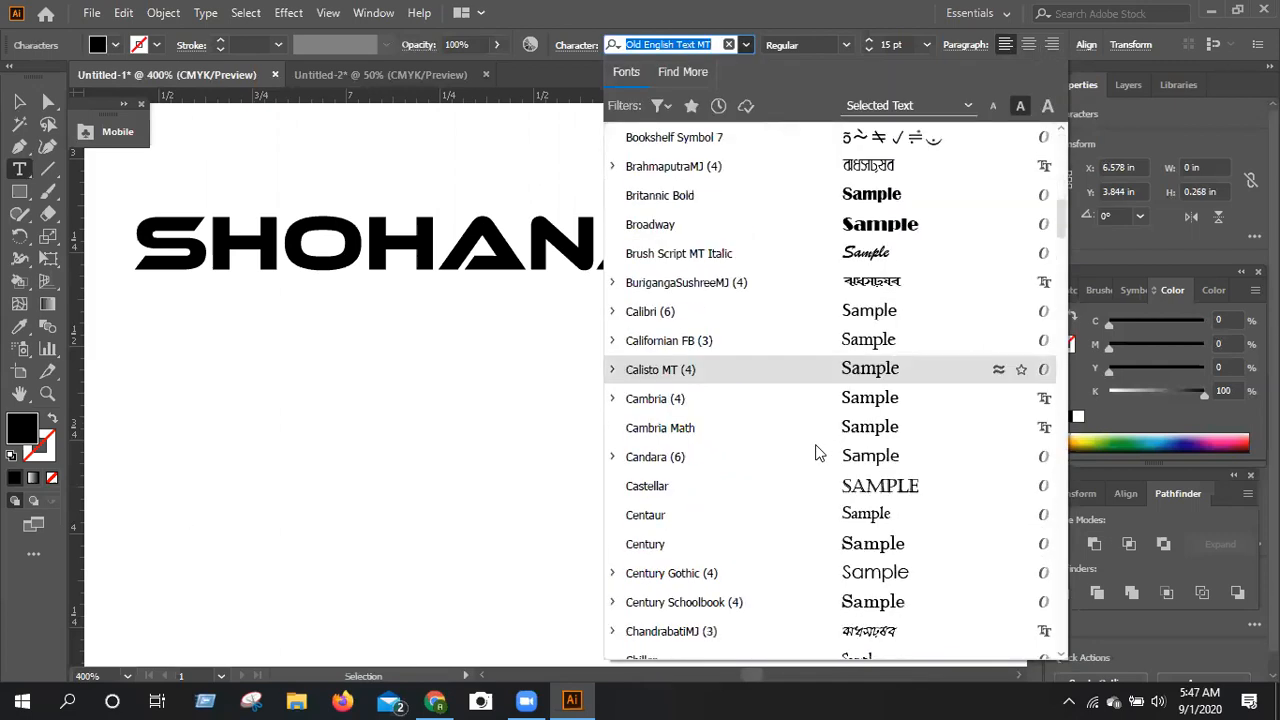
scroll(816, 453, down, 3)
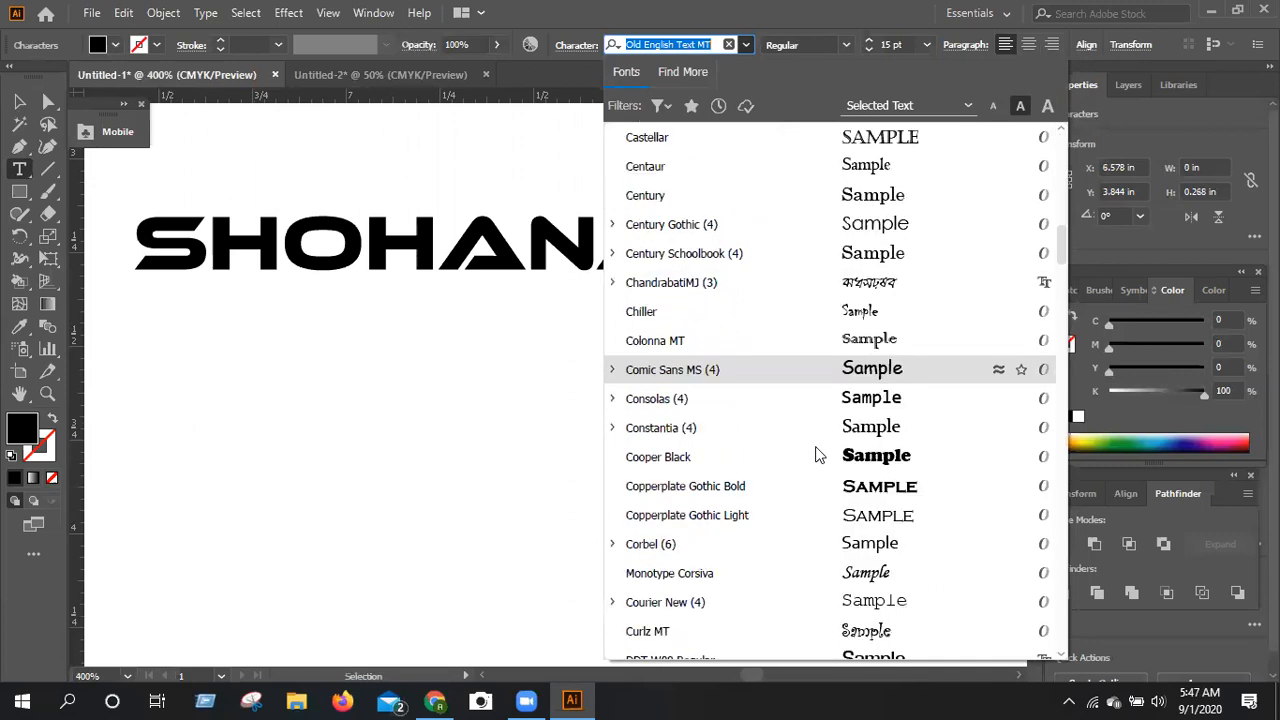
scroll(816, 455, down, 2)
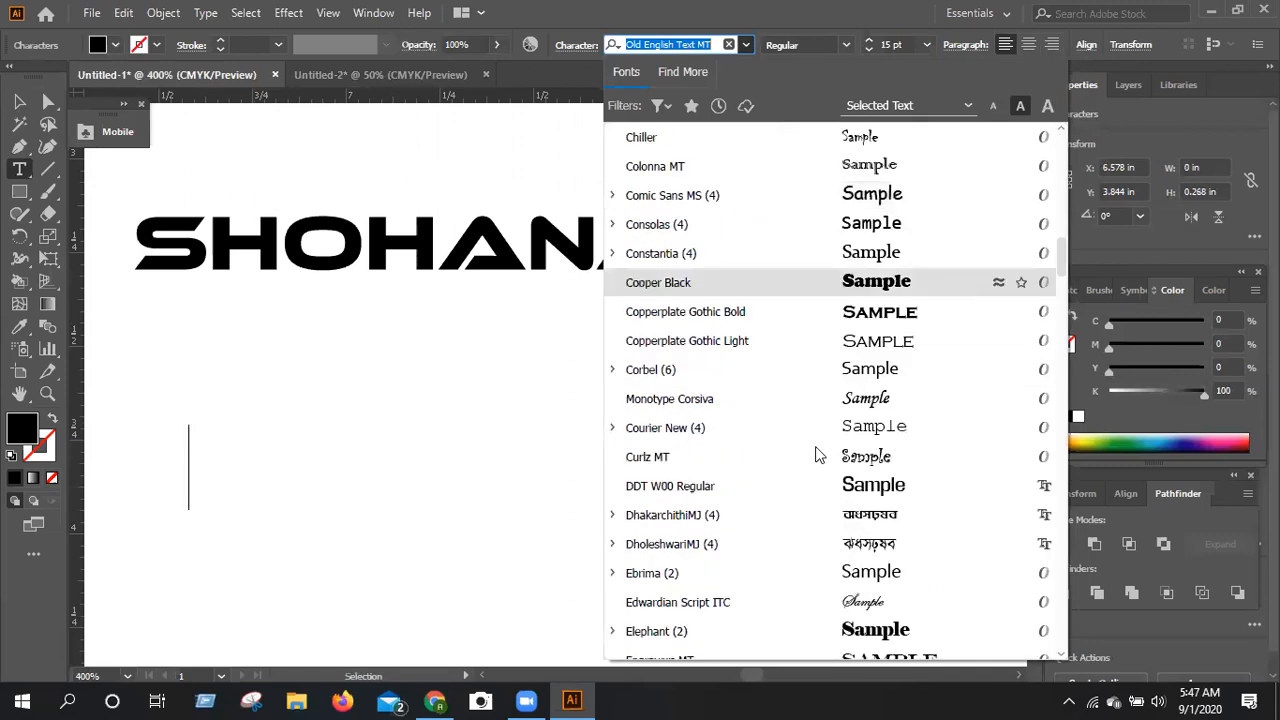
scroll(816, 455, down, 1)
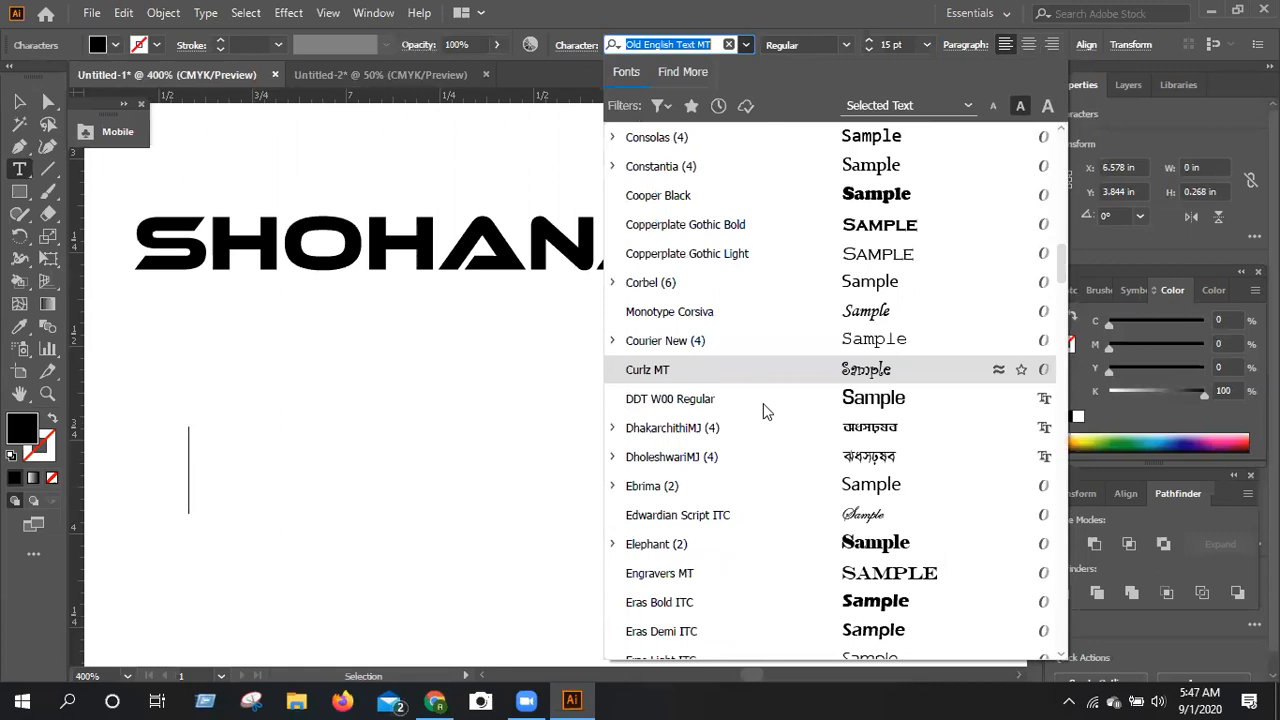
scroll(763, 403, down, 6)
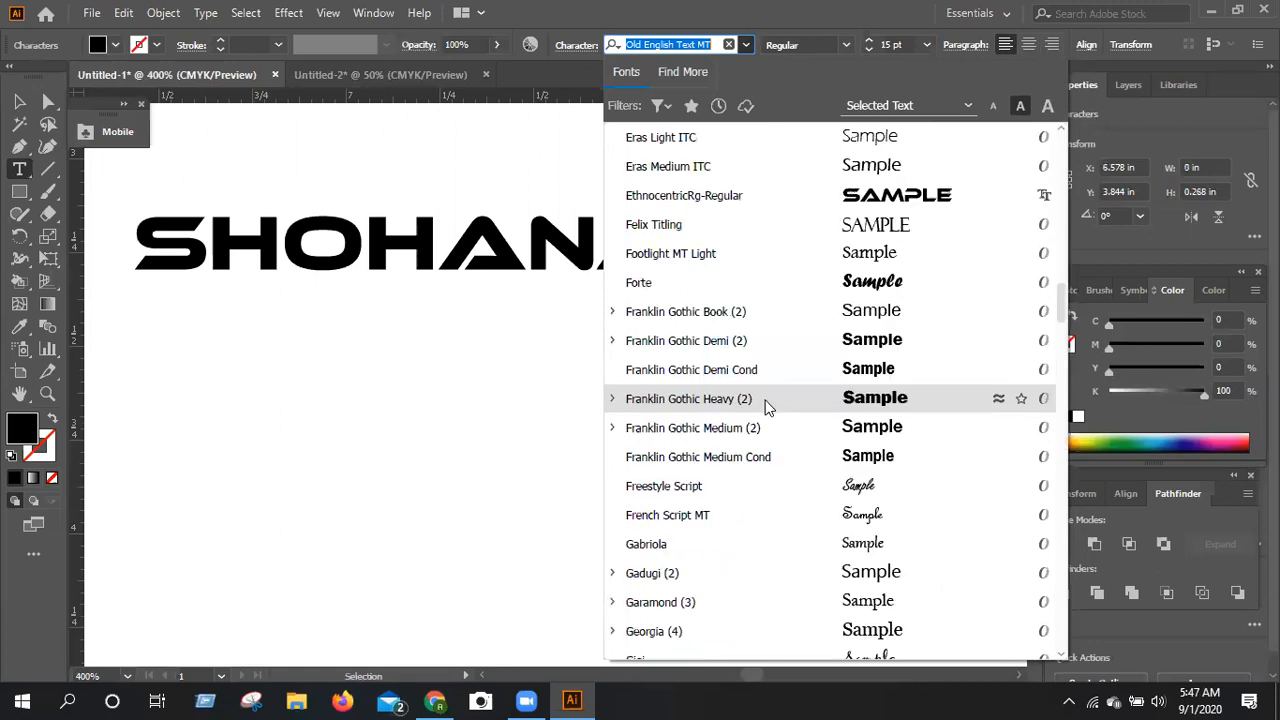
scroll(766, 406, down, 2)
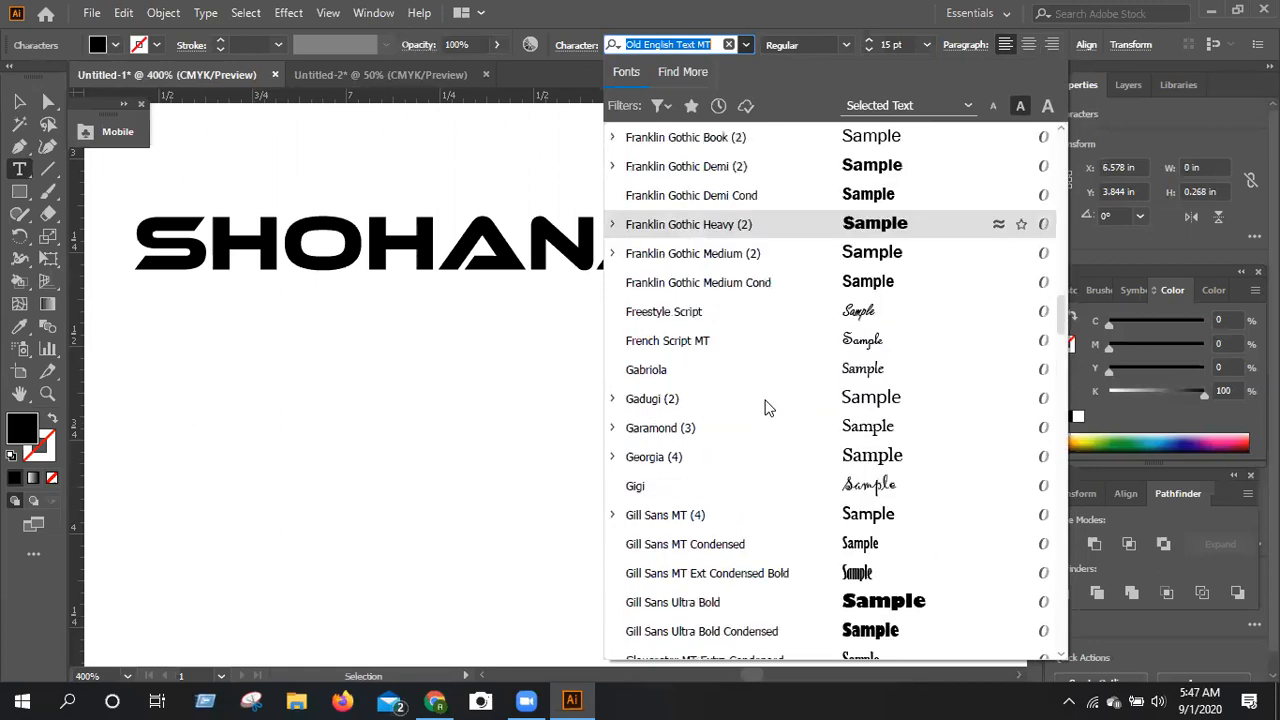
scroll(766, 406, down, 3)
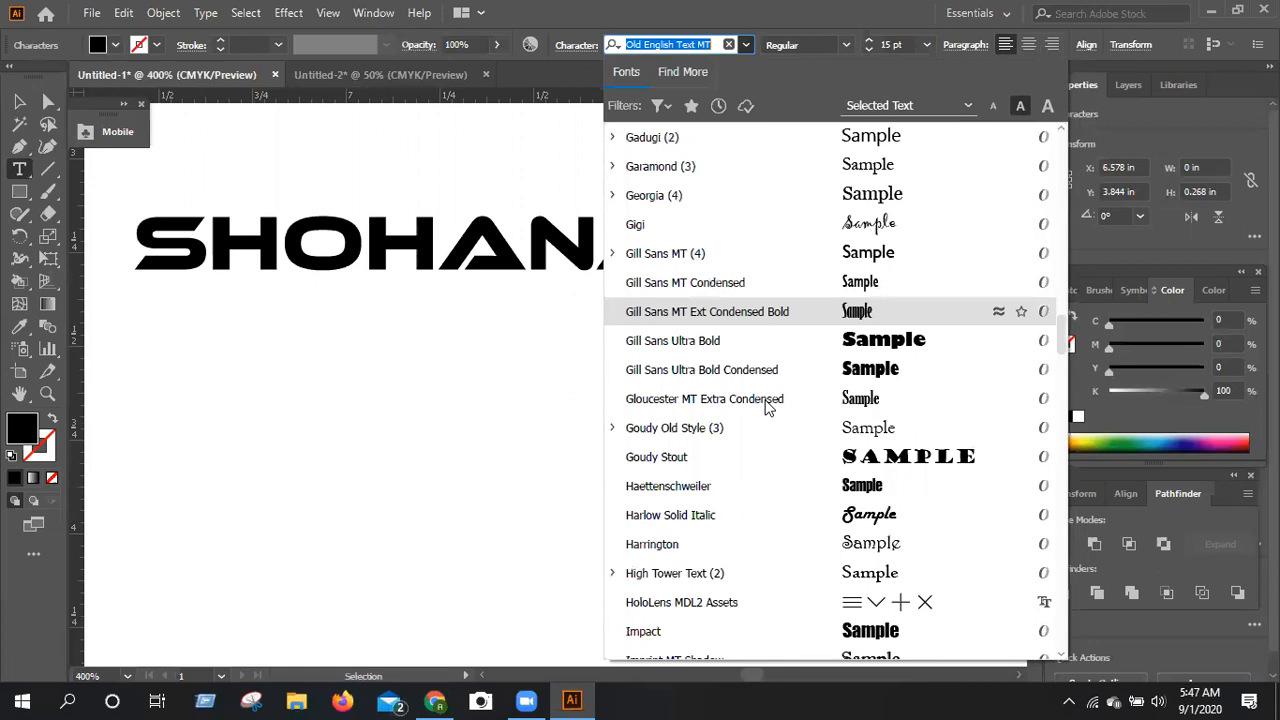
scroll(766, 406, down, 7)
scroll(766, 406, down, 3)
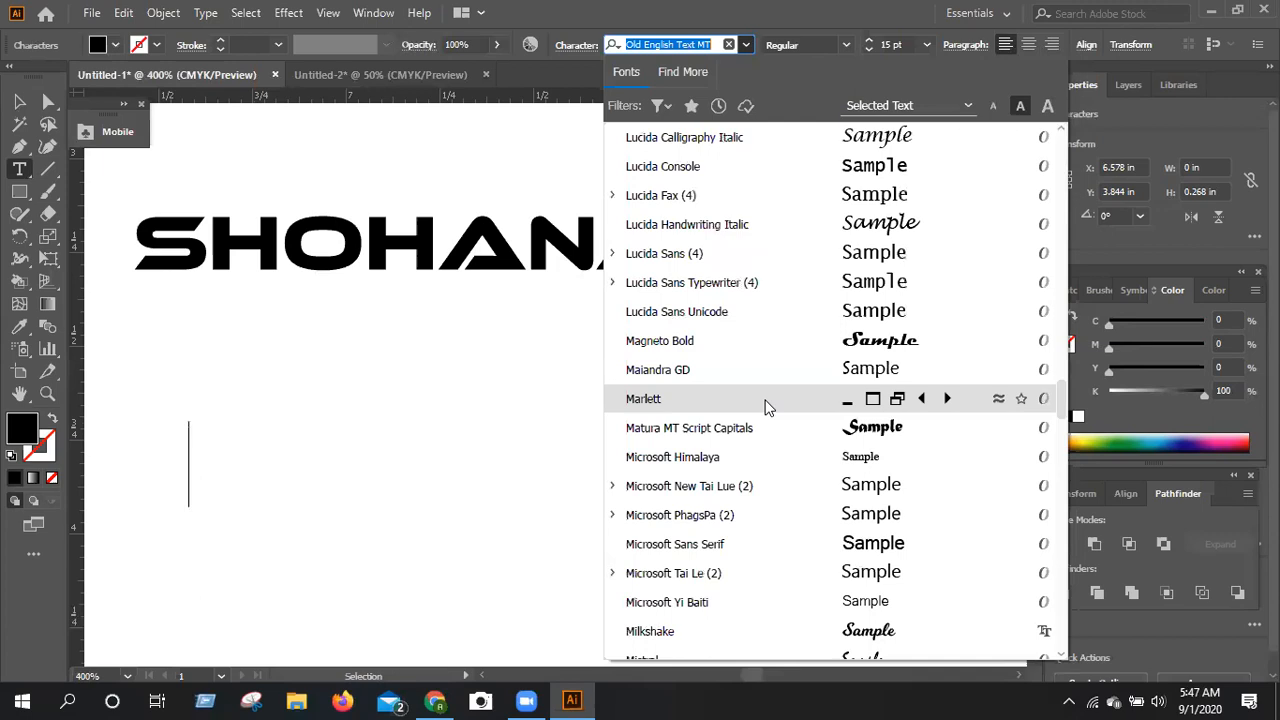
scroll(766, 406, down, 1)
scroll(766, 406, down, 1)
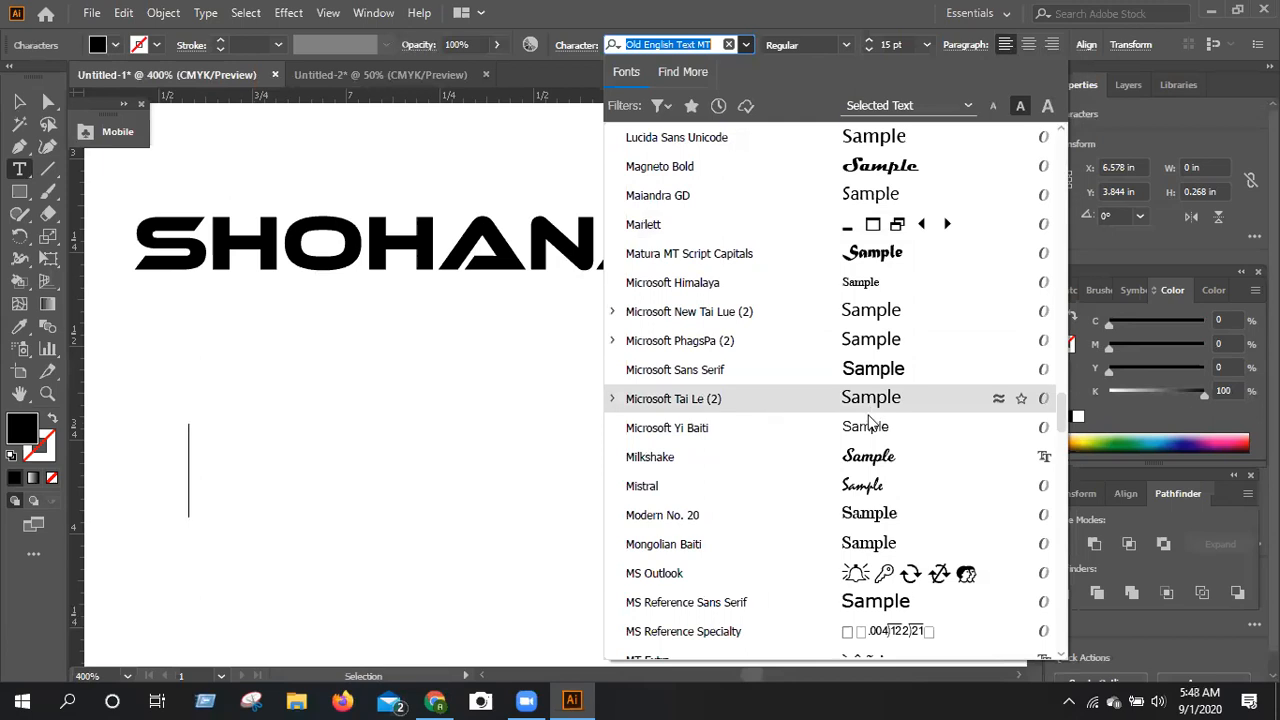
scroll(870, 422, down, 3)
scroll(868, 382, down, 3)
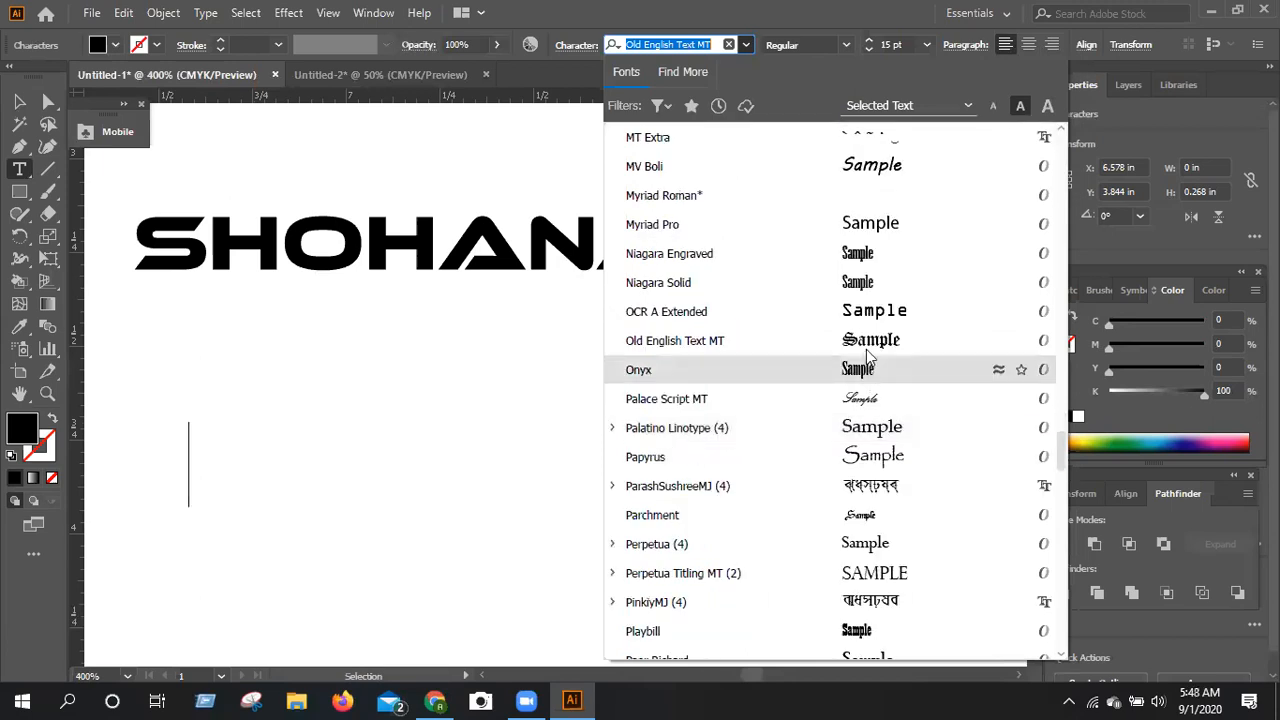
key(Escape)
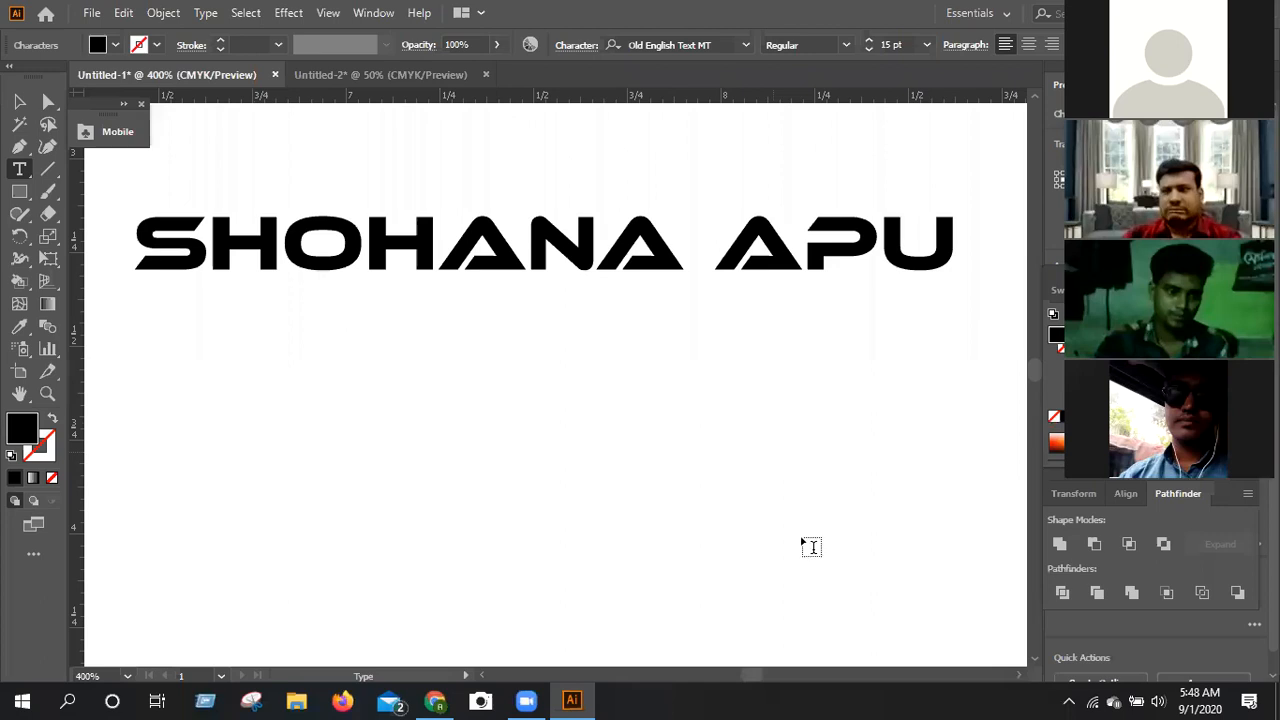
Try the letters SHO in the new text object in Old English Text MT, then delete them.
text(SHO)
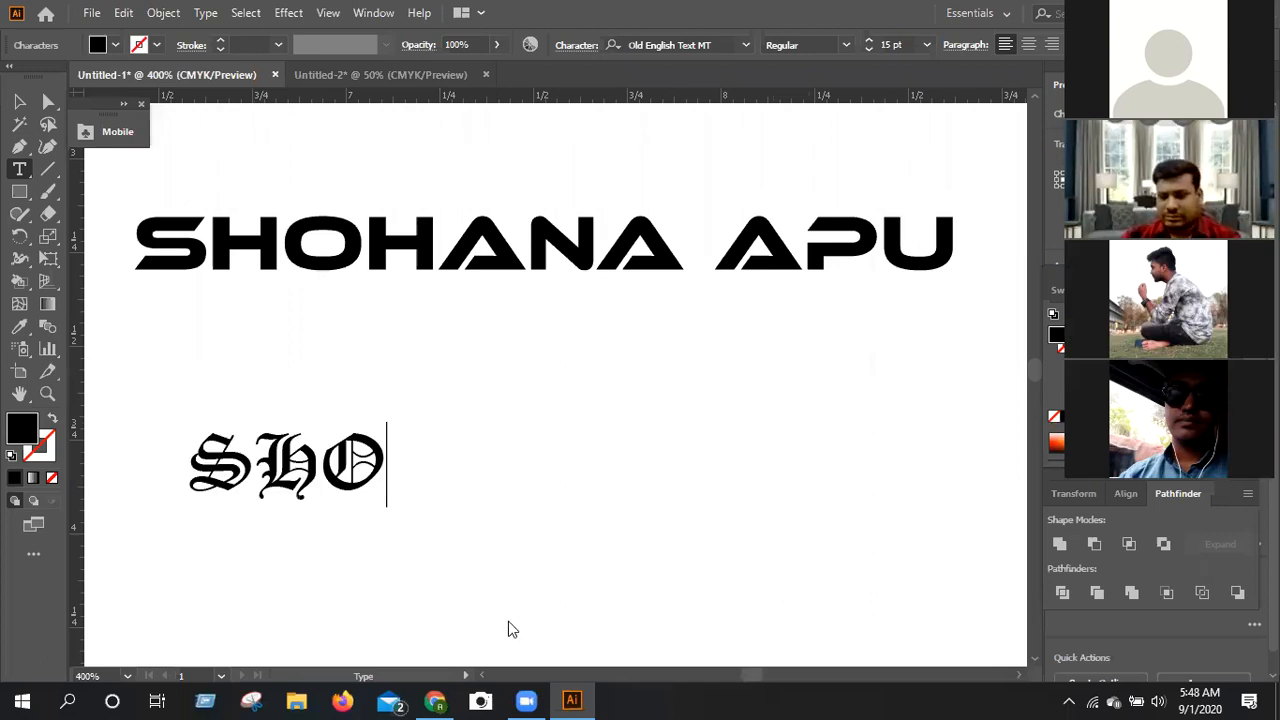
scroll(509, 629, up, 1)
mouse_move(443, 686)
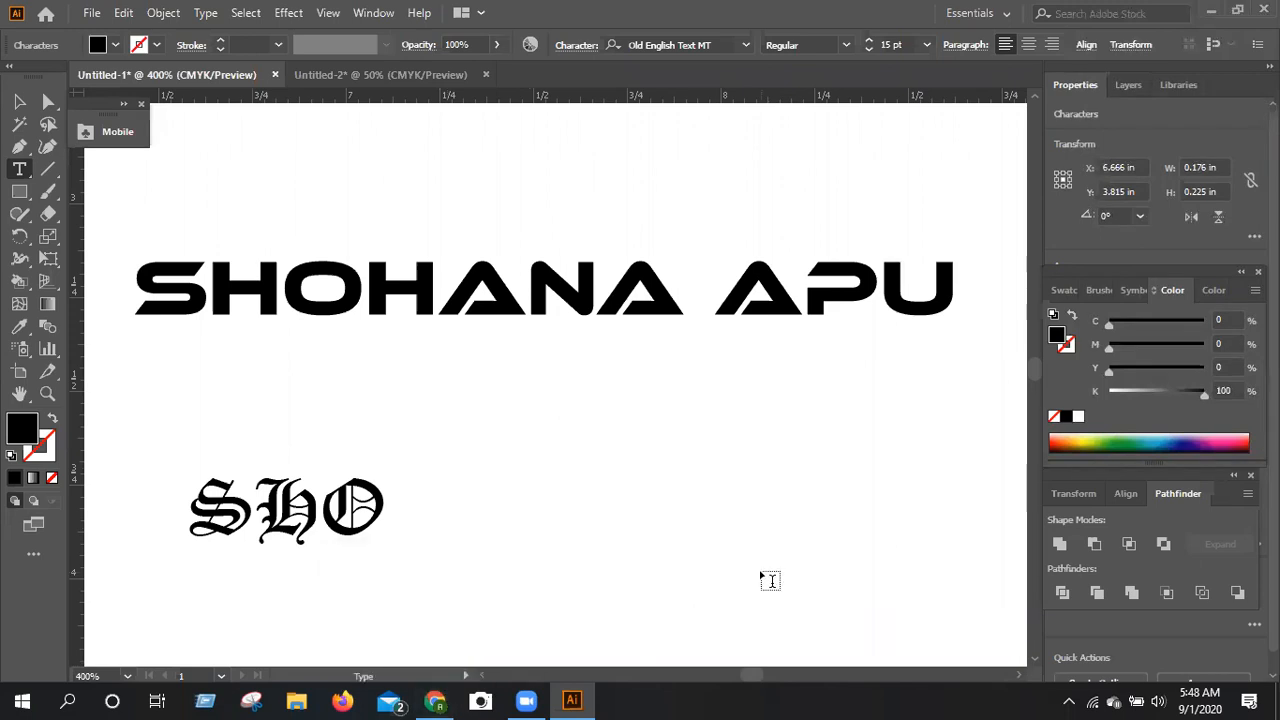
key(BackSpace)
key(BackSpace)
key(BackSpace)
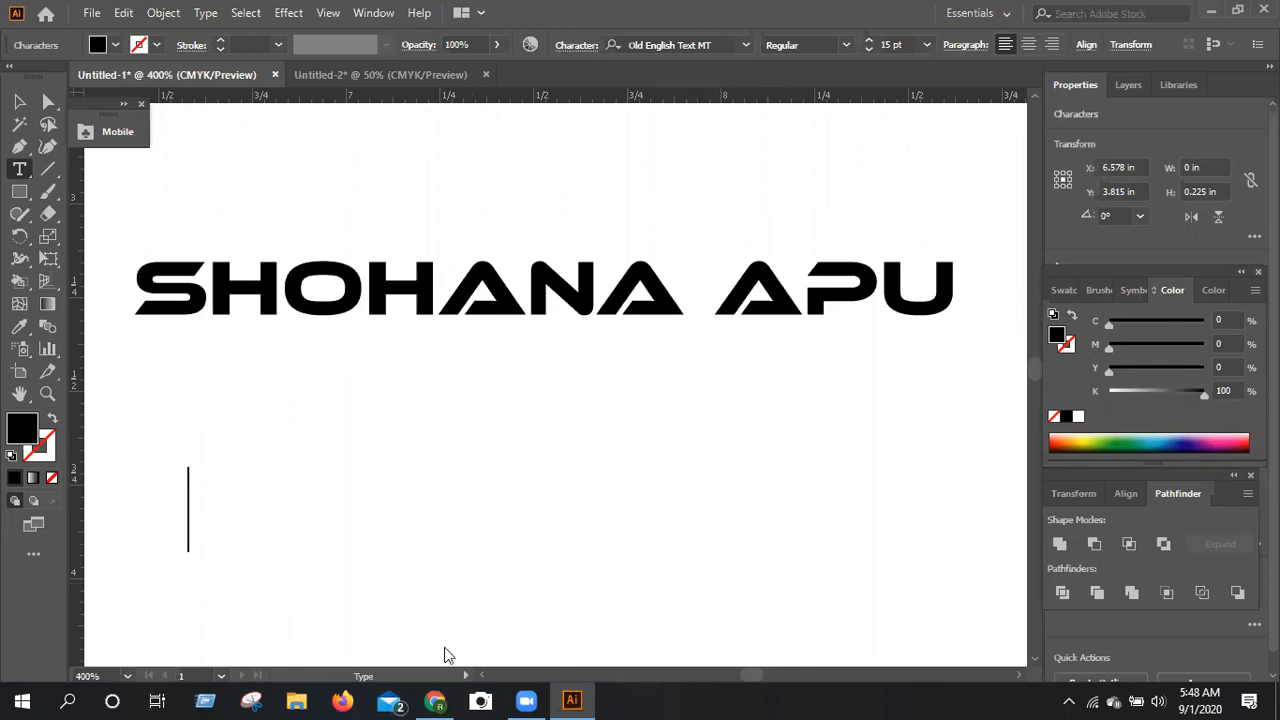
Switch to Chrome, open a new blank tab and close the Facebook tab.
key(alt+Tab)
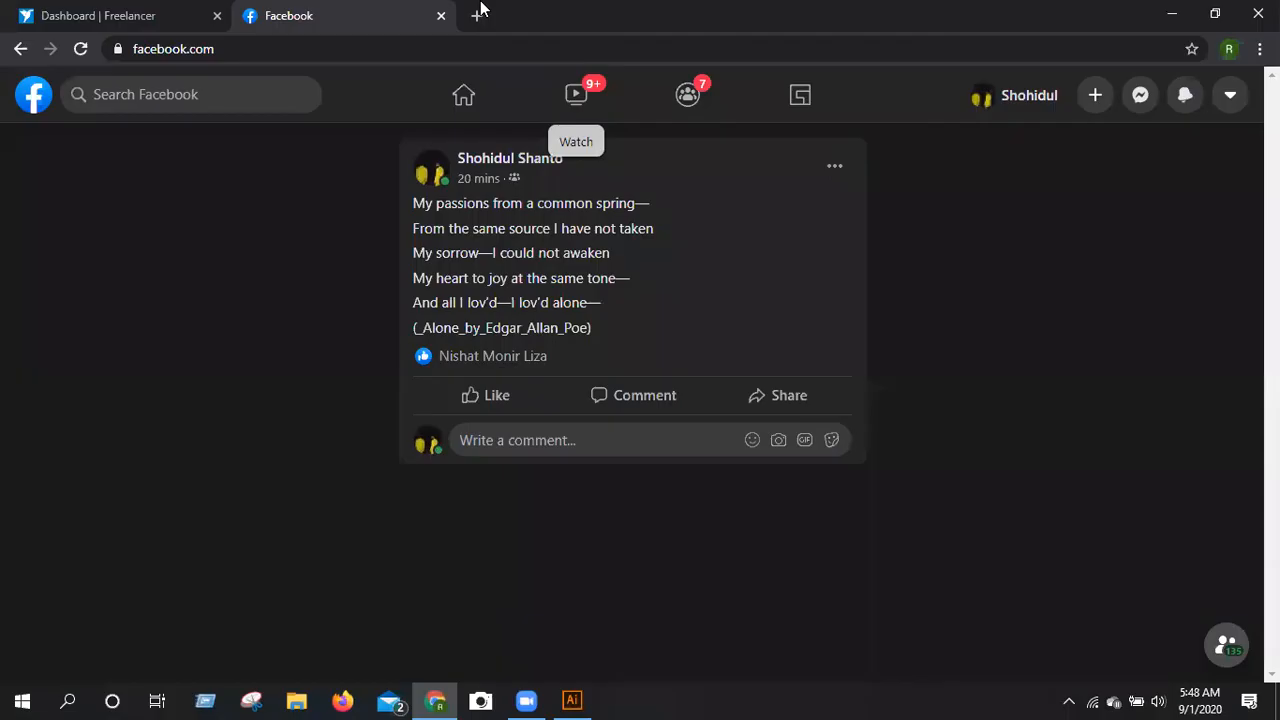
click(478, 15)
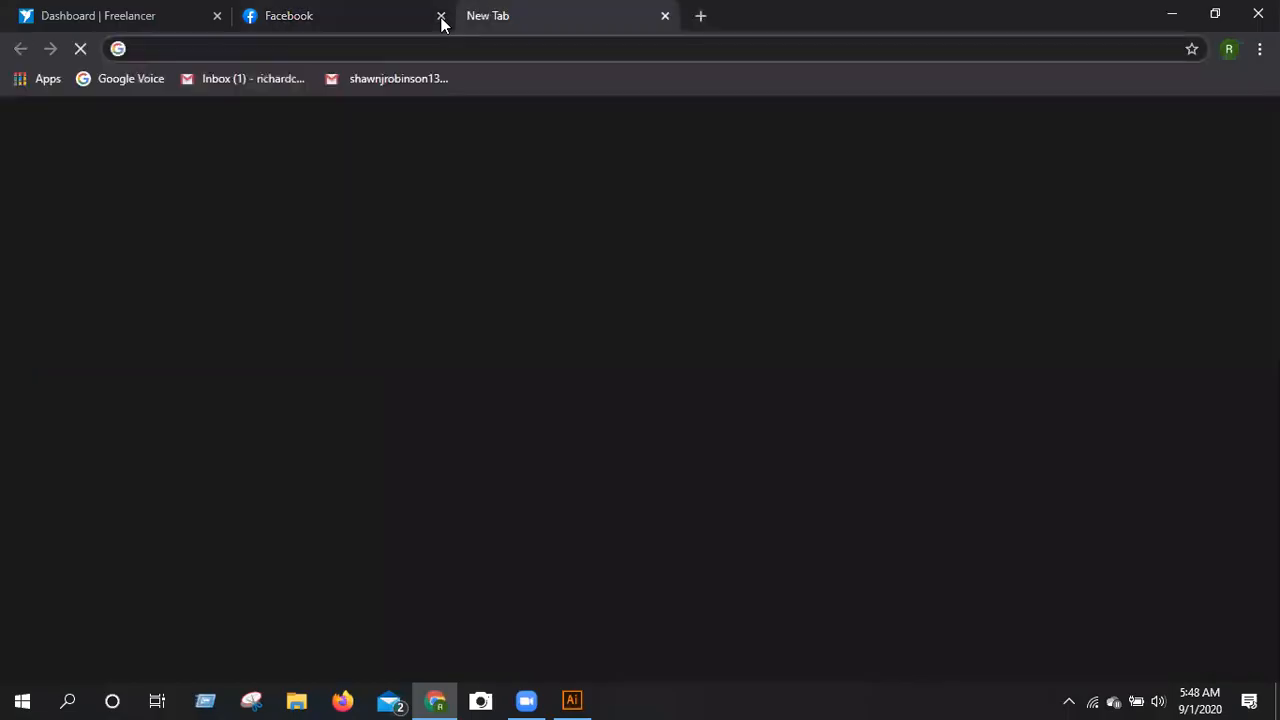
click(436, 20)
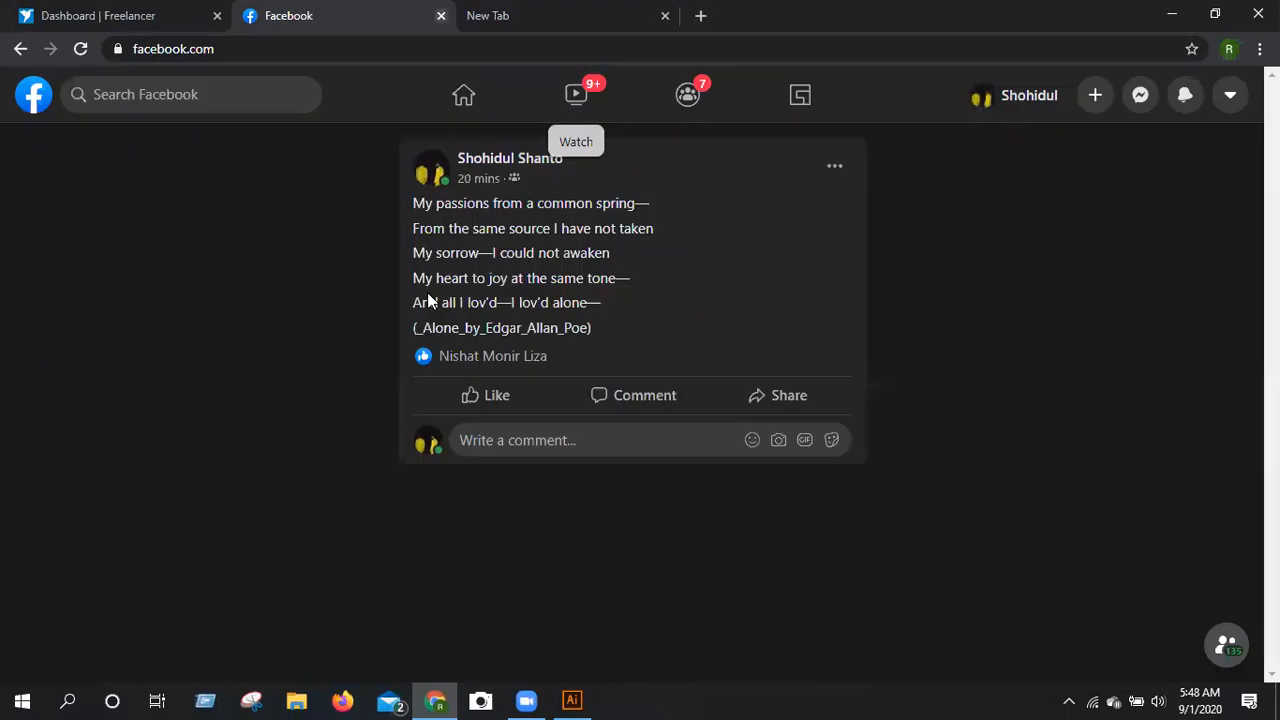
key(ctrl+w)
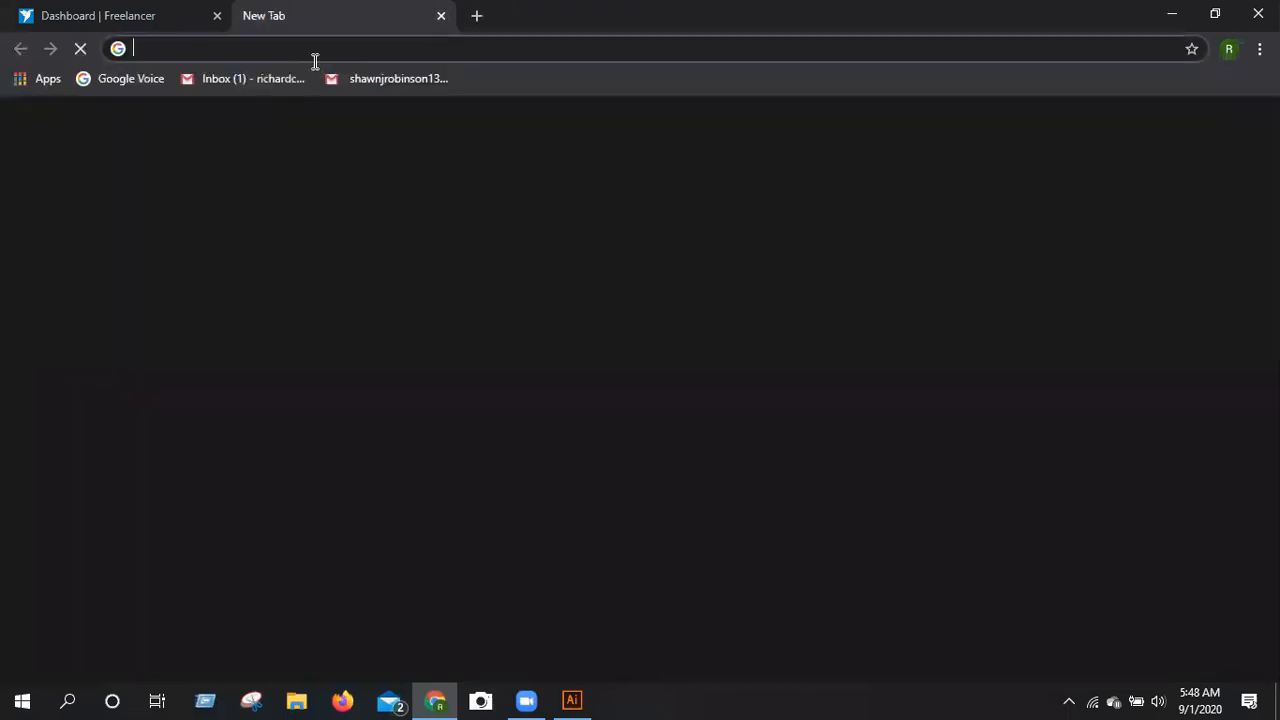
Search Google for "nexa bold font free download".
text(ne)
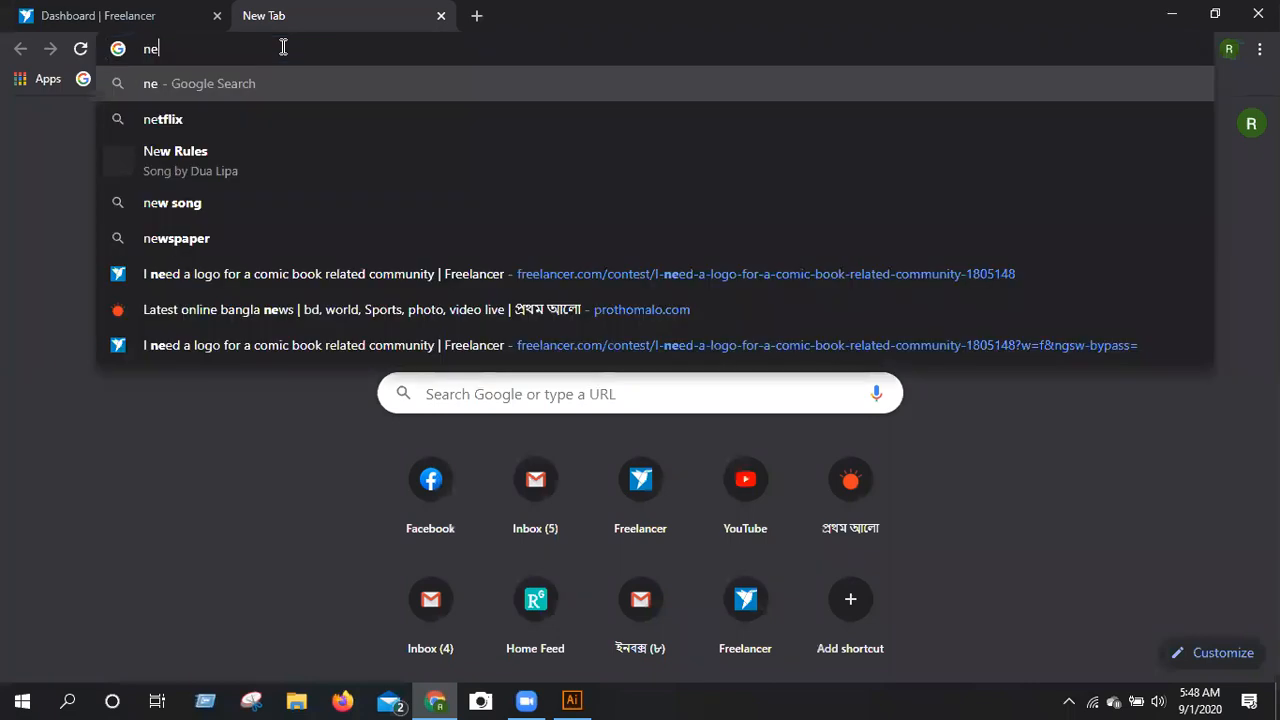
text(xa bold)
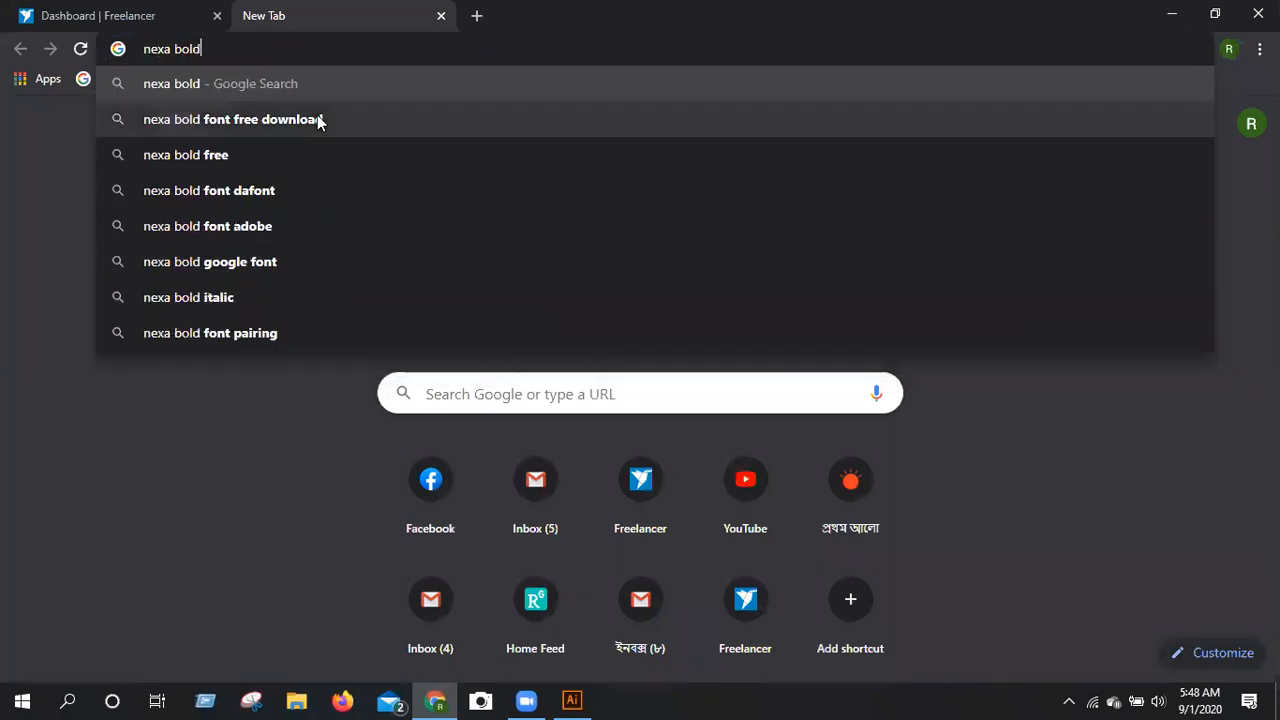
click(323, 110)
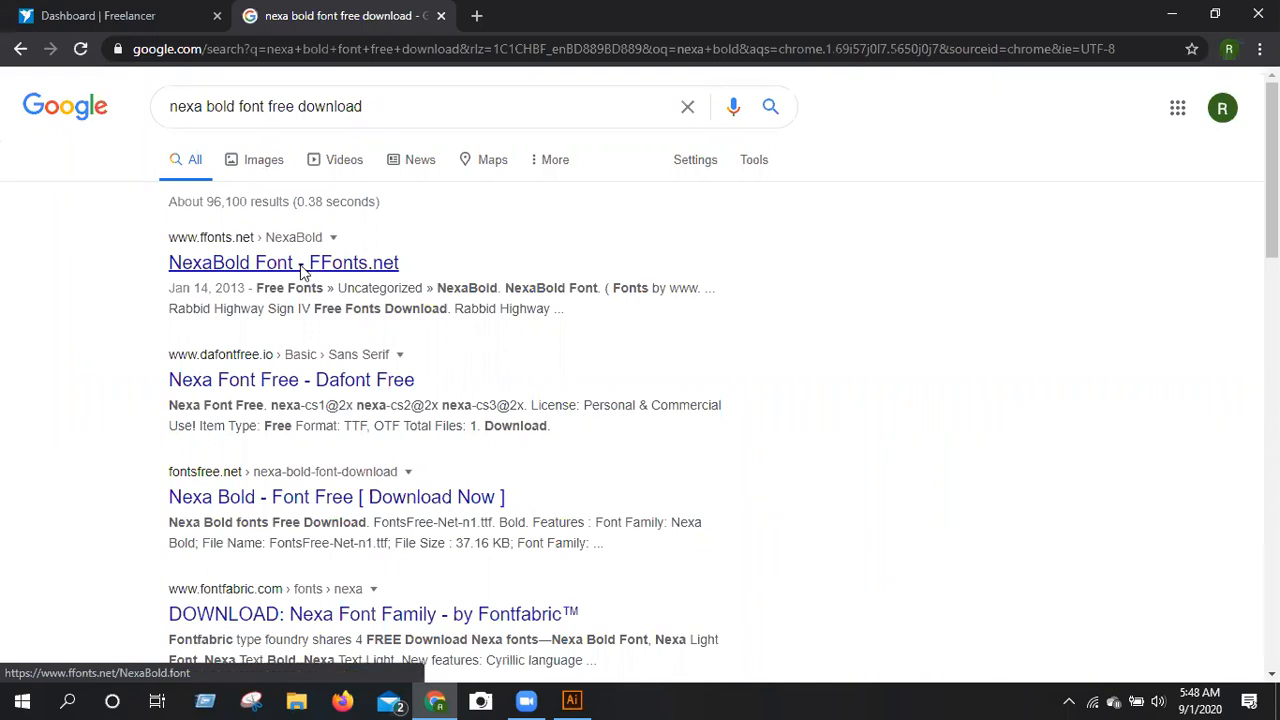
Open the NexaBold font page on FFonts.net and request the font's download.
click(302, 268)
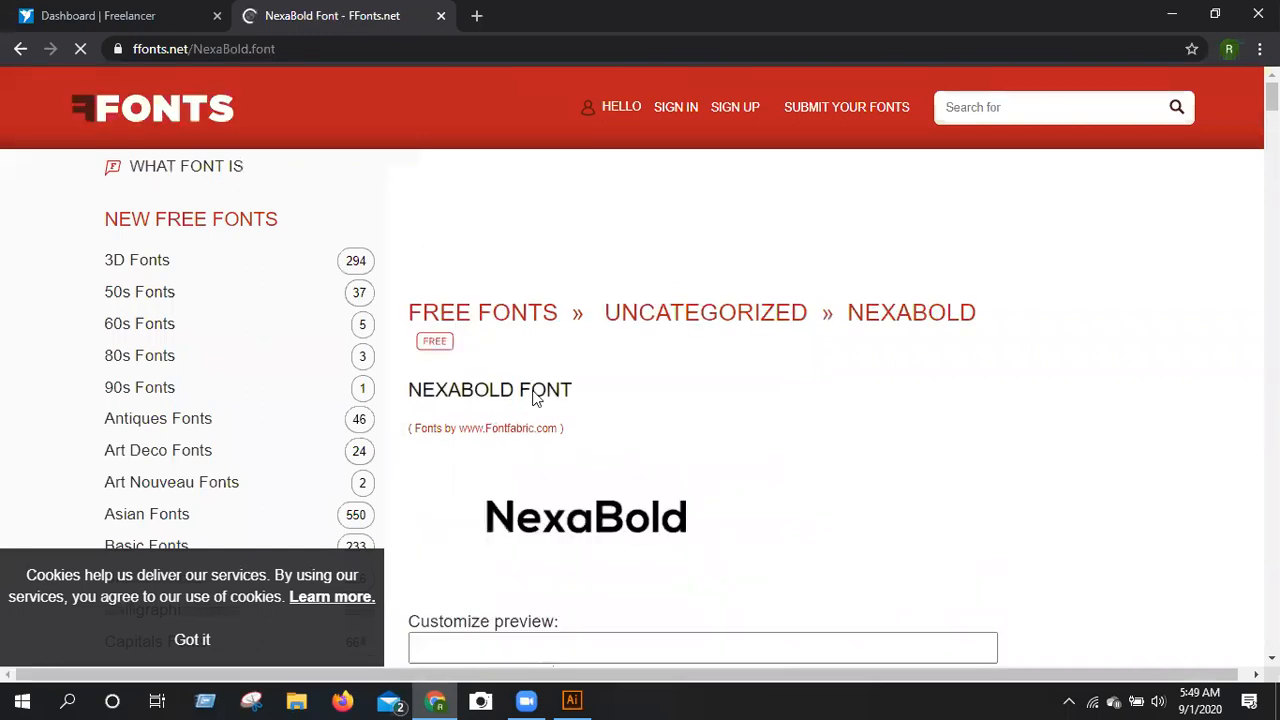
scroll(484, 318, down, 4)
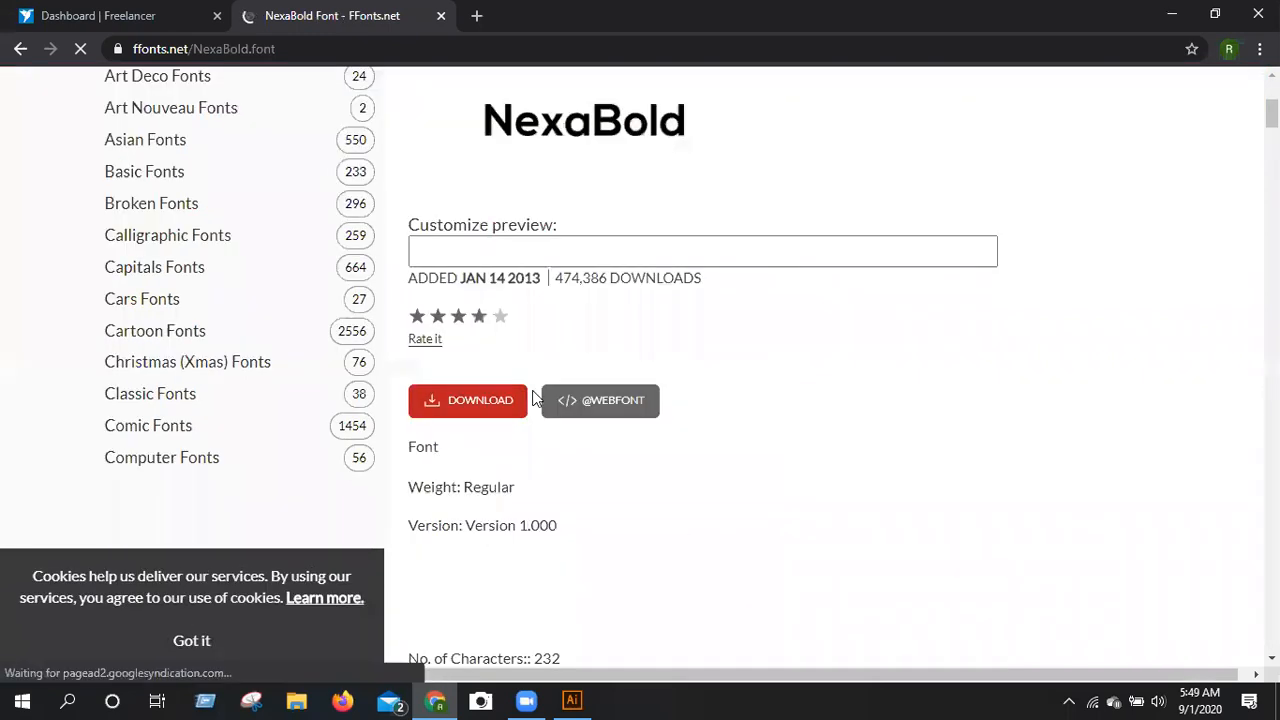
scroll(484, 318, down, 1)
click(484, 316)
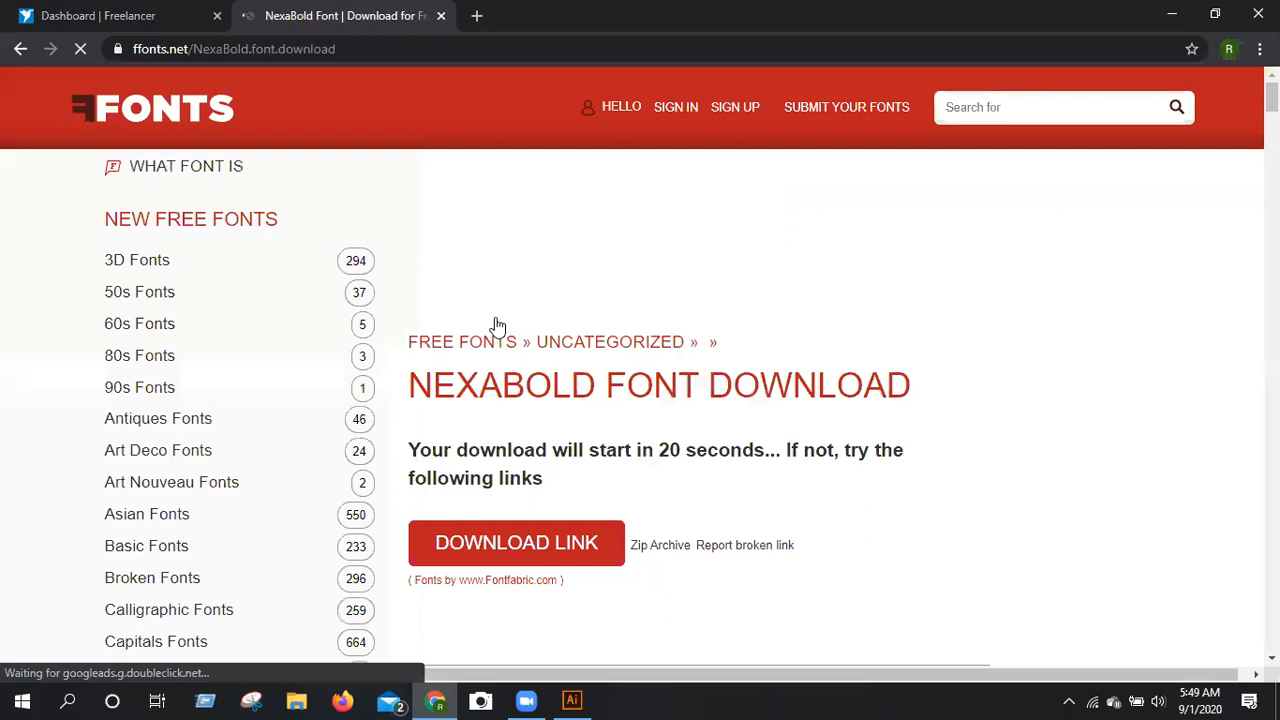
scroll(525, 374, down, 2)
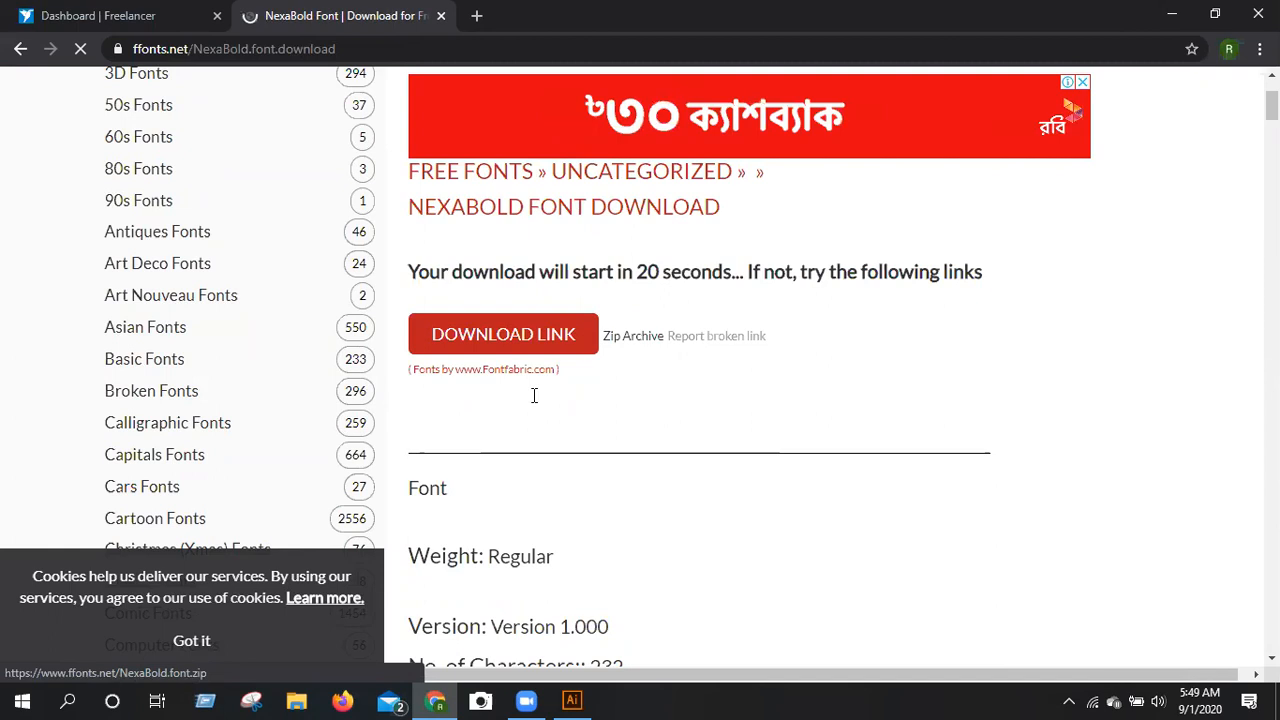
scroll(534, 395, down, 4)
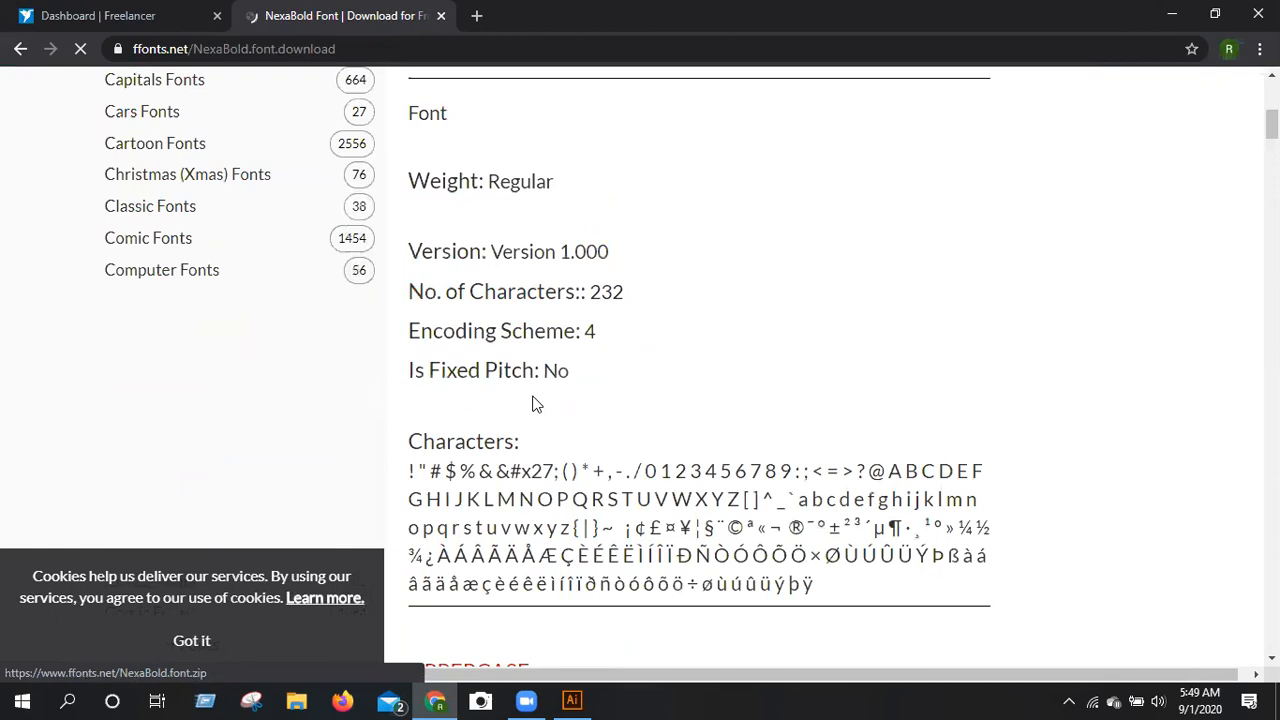
scroll(537, 404, up, 6)
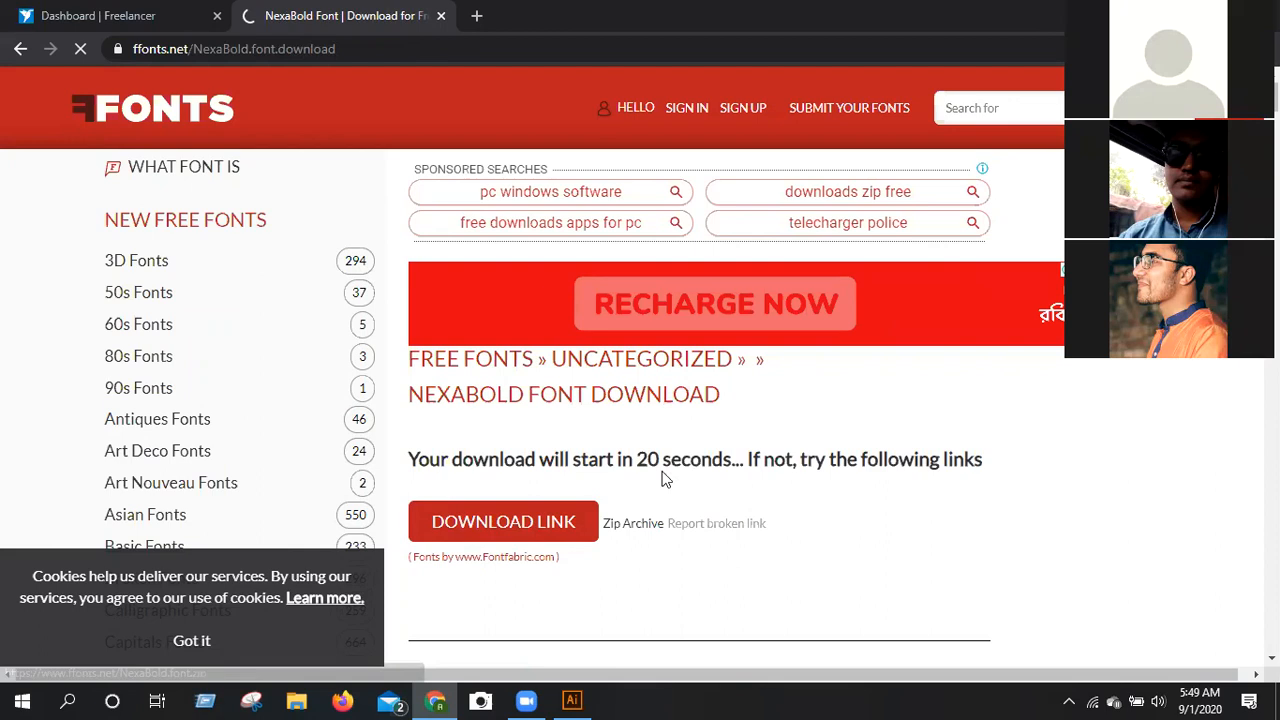
scroll(700, 478, down, 1)
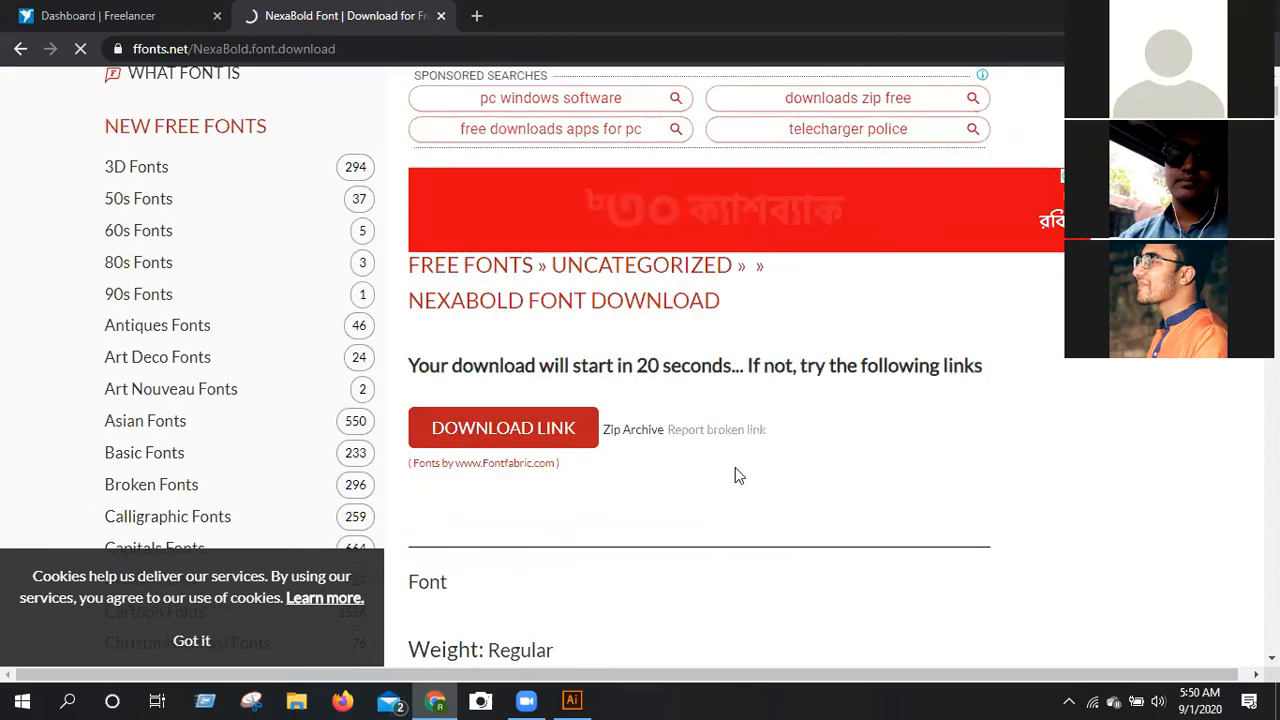
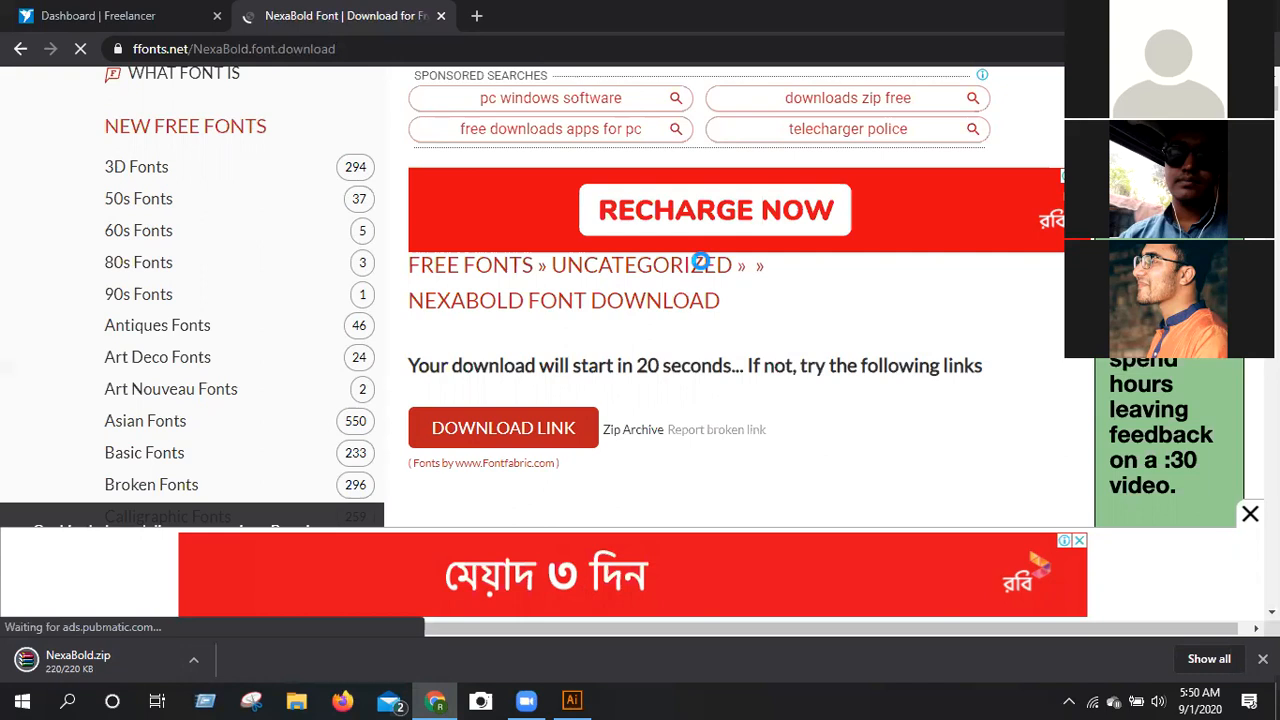
Show the desktop, browse to the Downloads folder and open the NexaBold archive.
key(super+d)
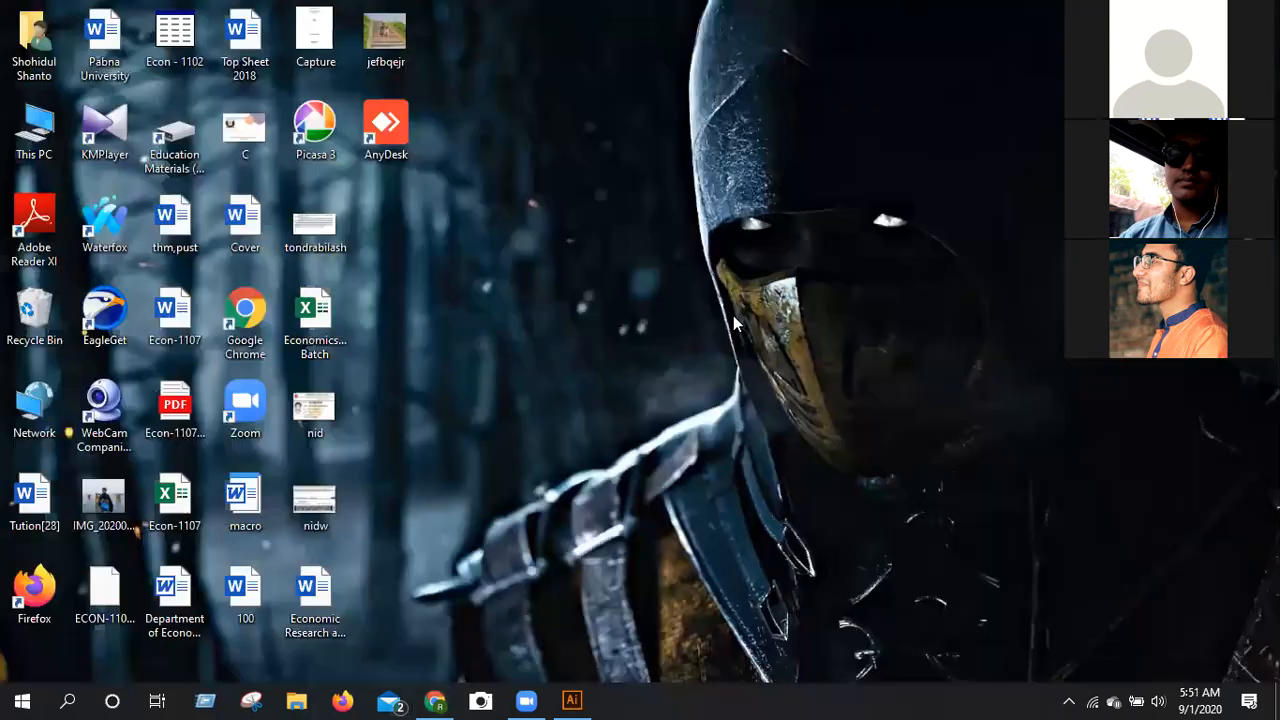
double_click(42, 125)
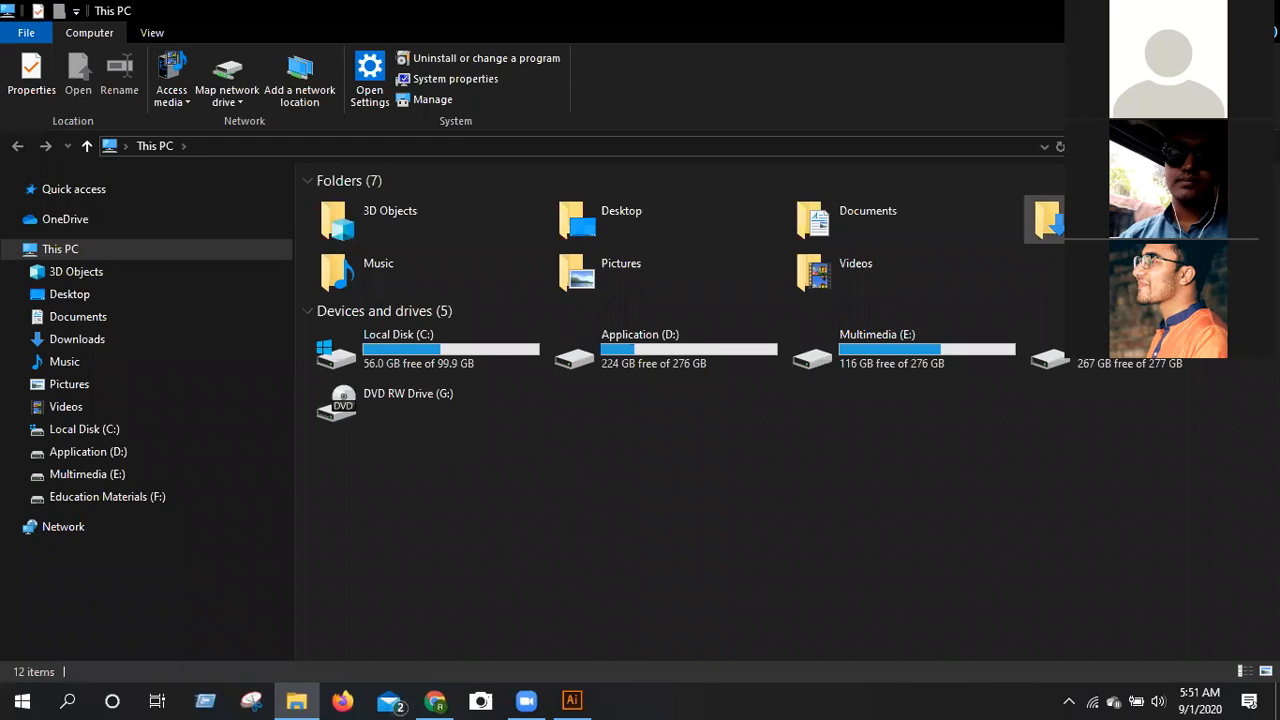
double_click(1130, 218)
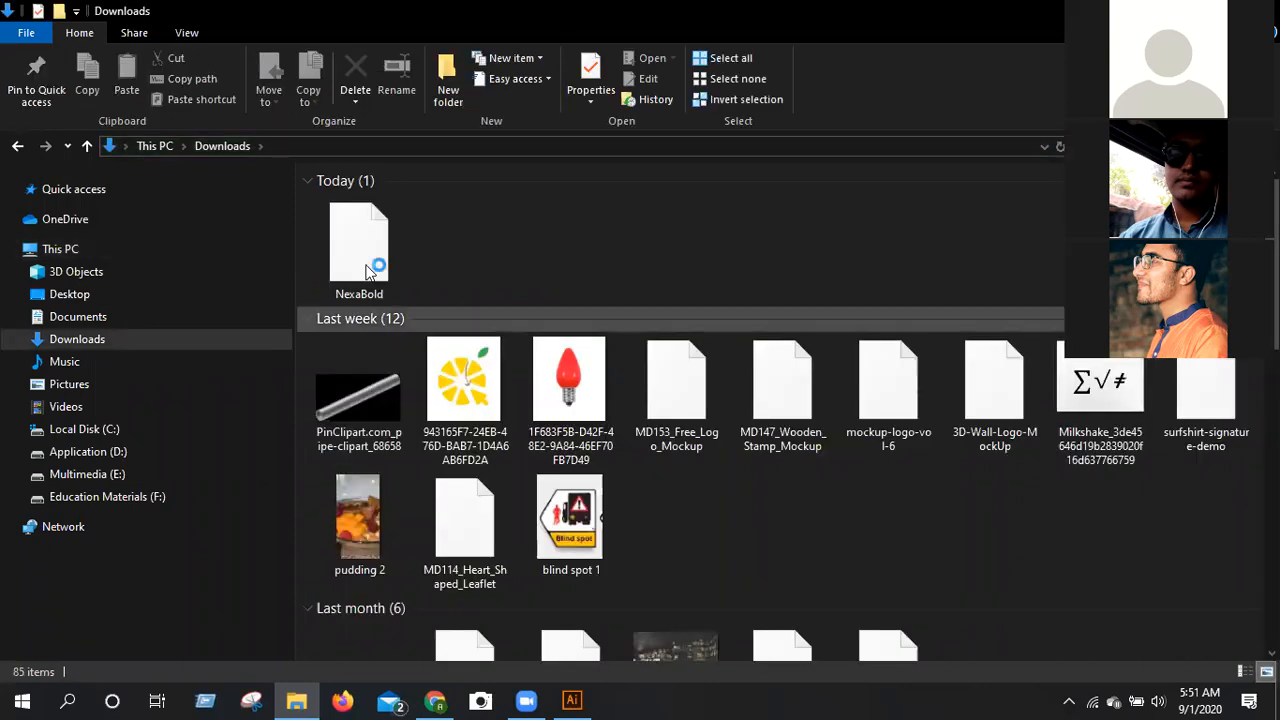
click(367, 272)
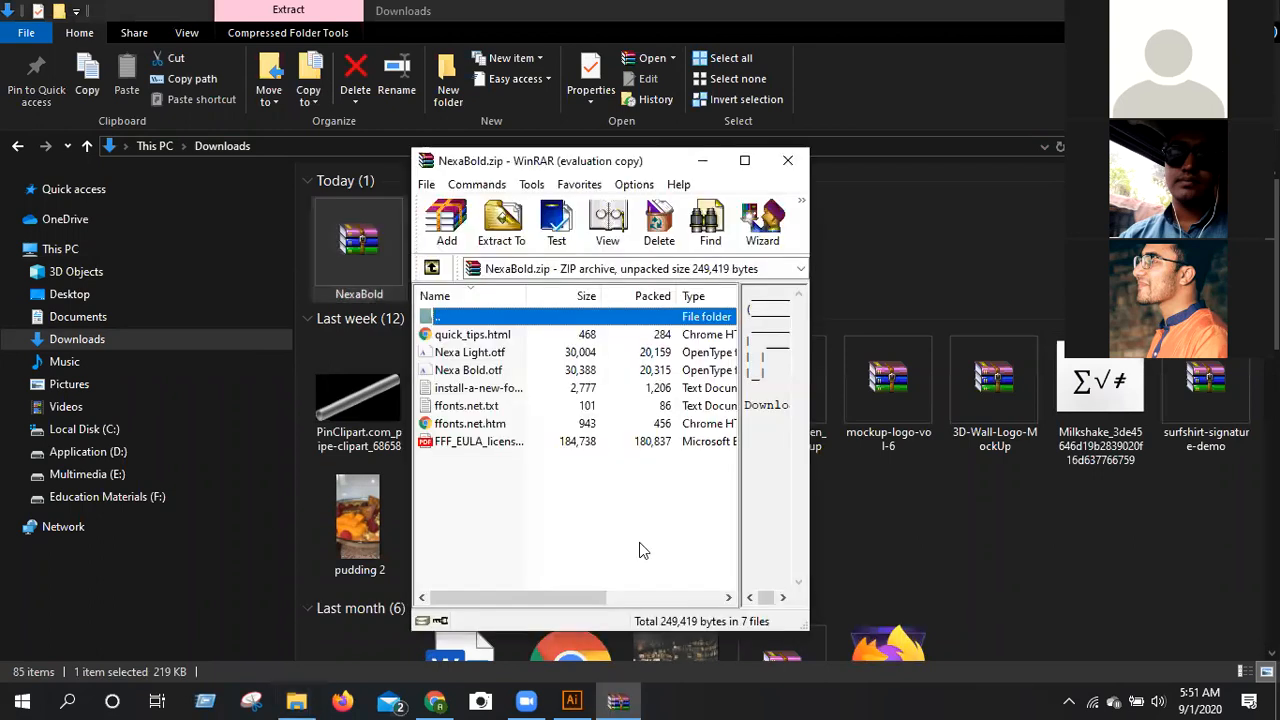
Extract all files of the NexaBold archive directly into the Downloads folder.
click(505, 237)
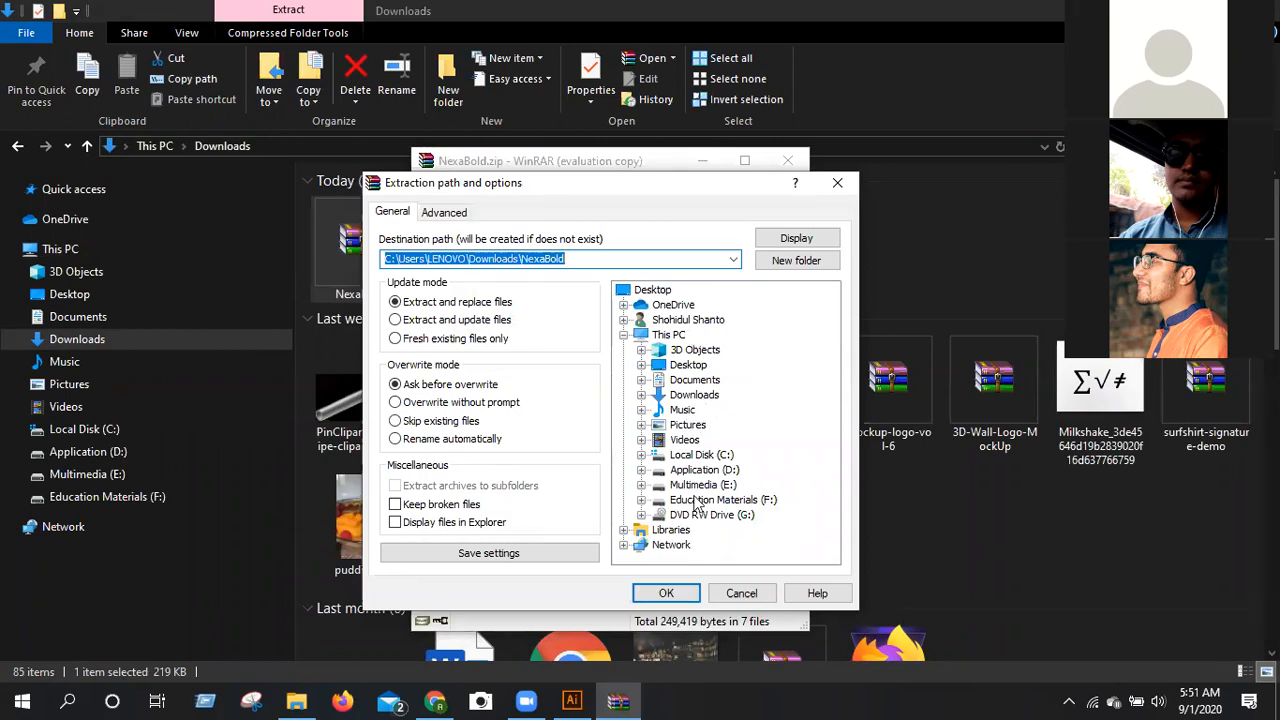
click(680, 599)
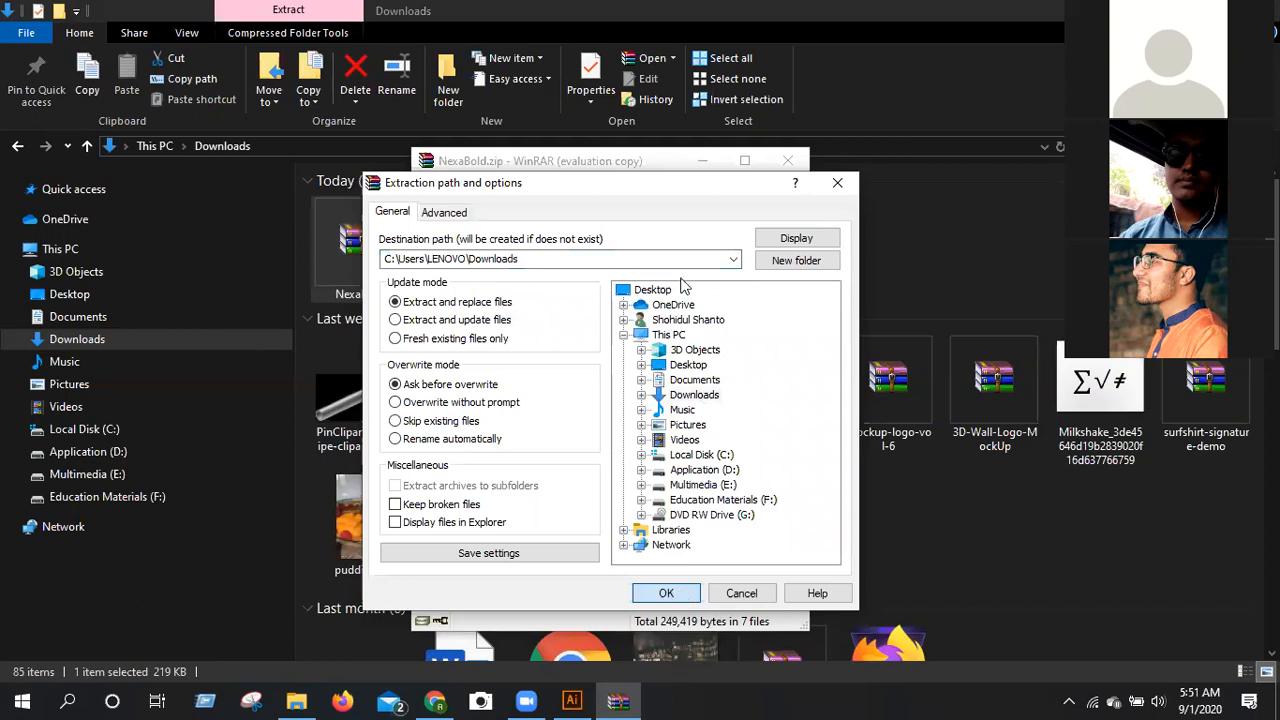
key(Return)
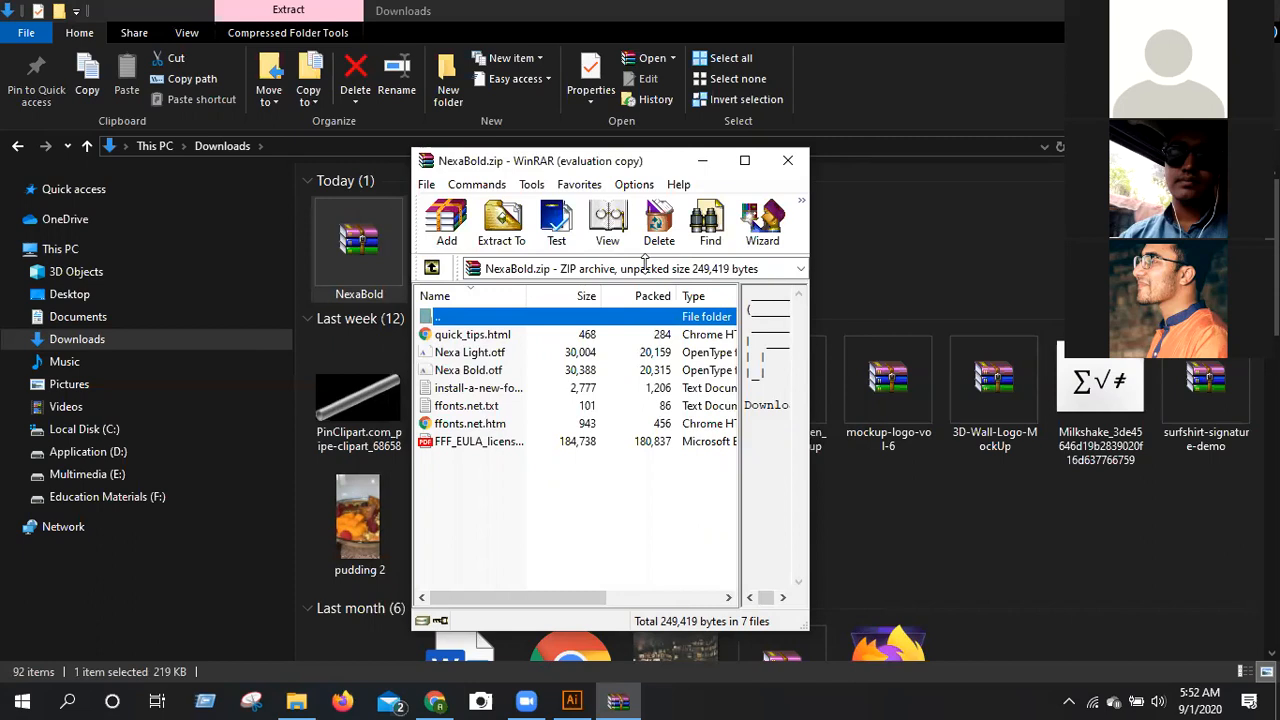
Install the Nexa Light.otf font from the maximized archive window, minimize its preview and close the archive.
drag(645, 262, 744, 228)
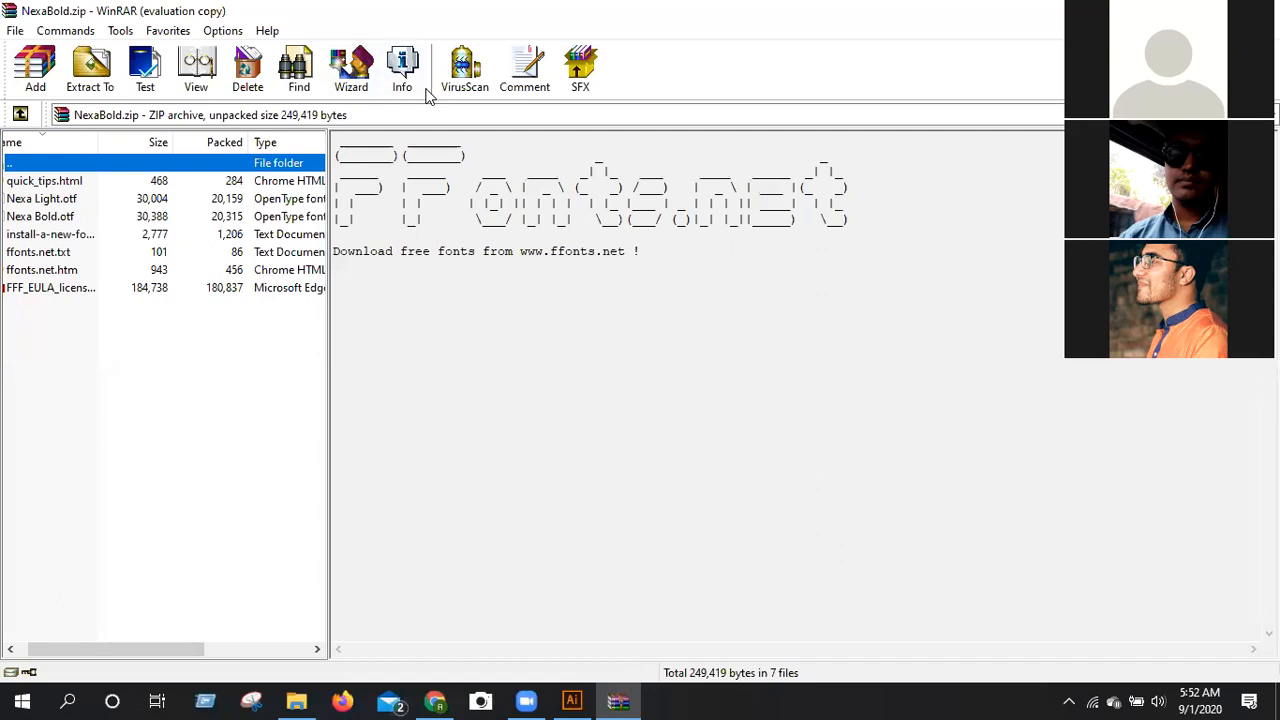
double_click(60, 198)
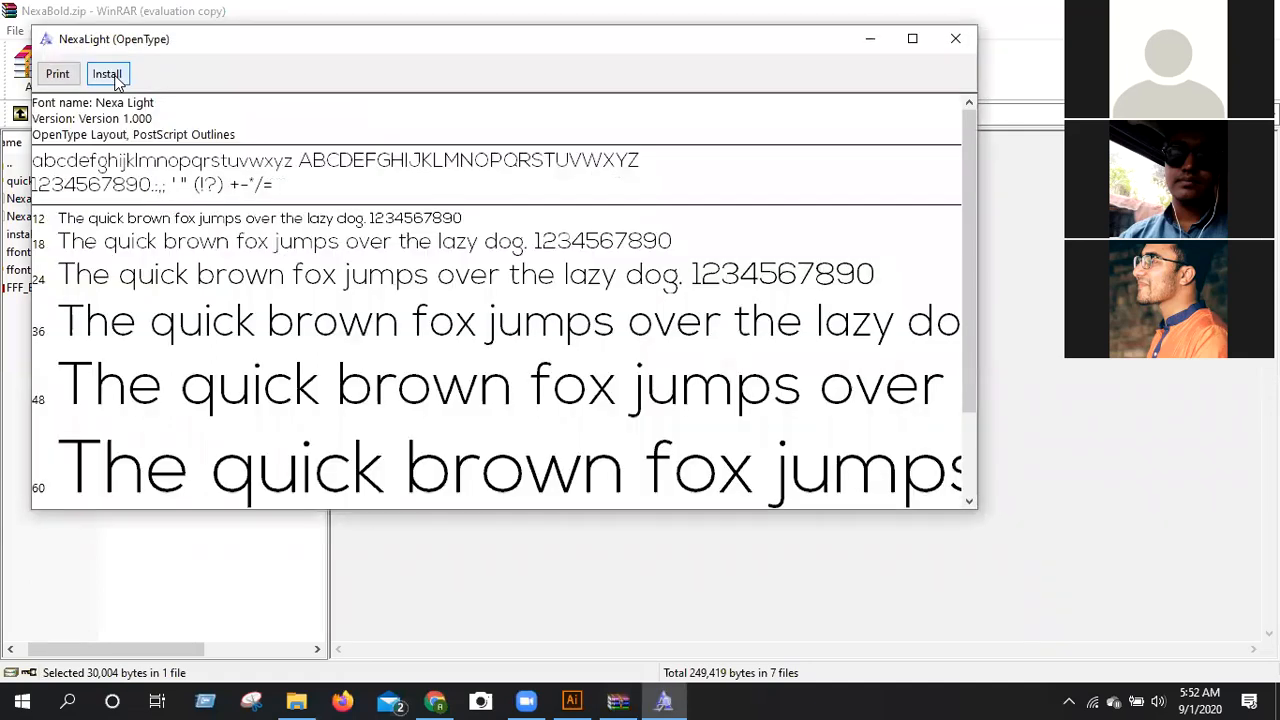
click(118, 76)
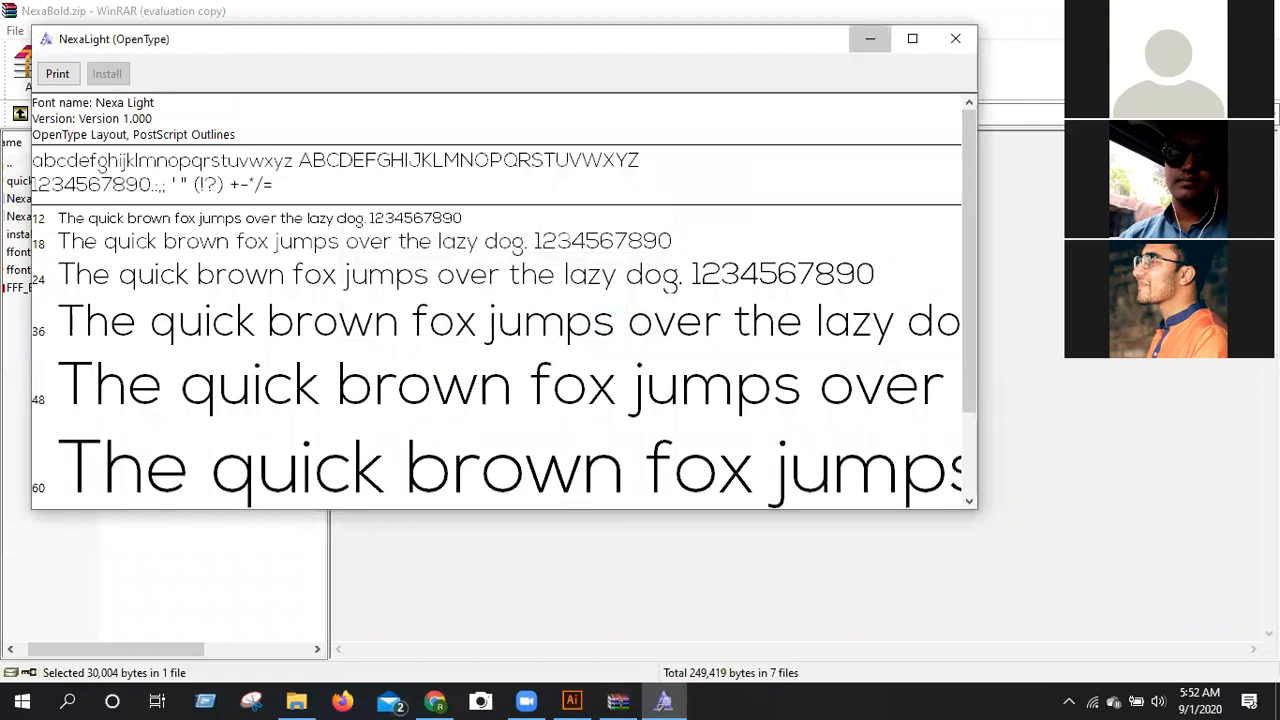
click(870, 38)
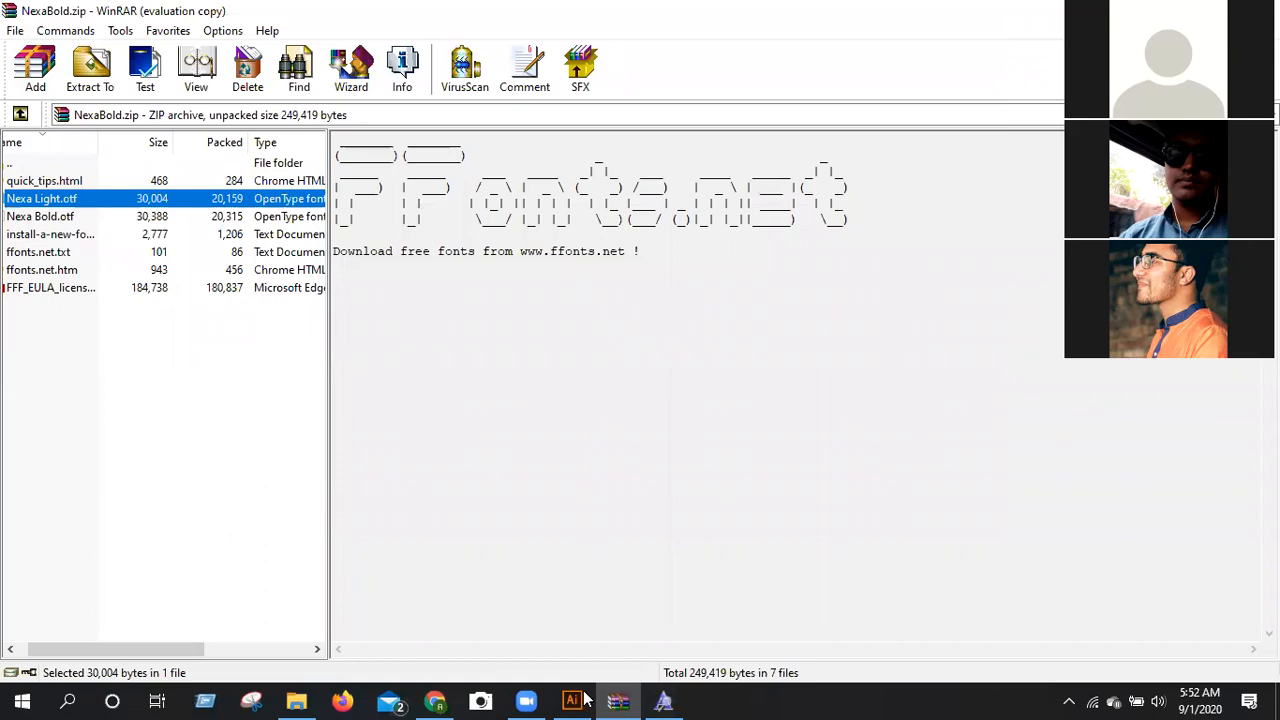
key(alt+F4)
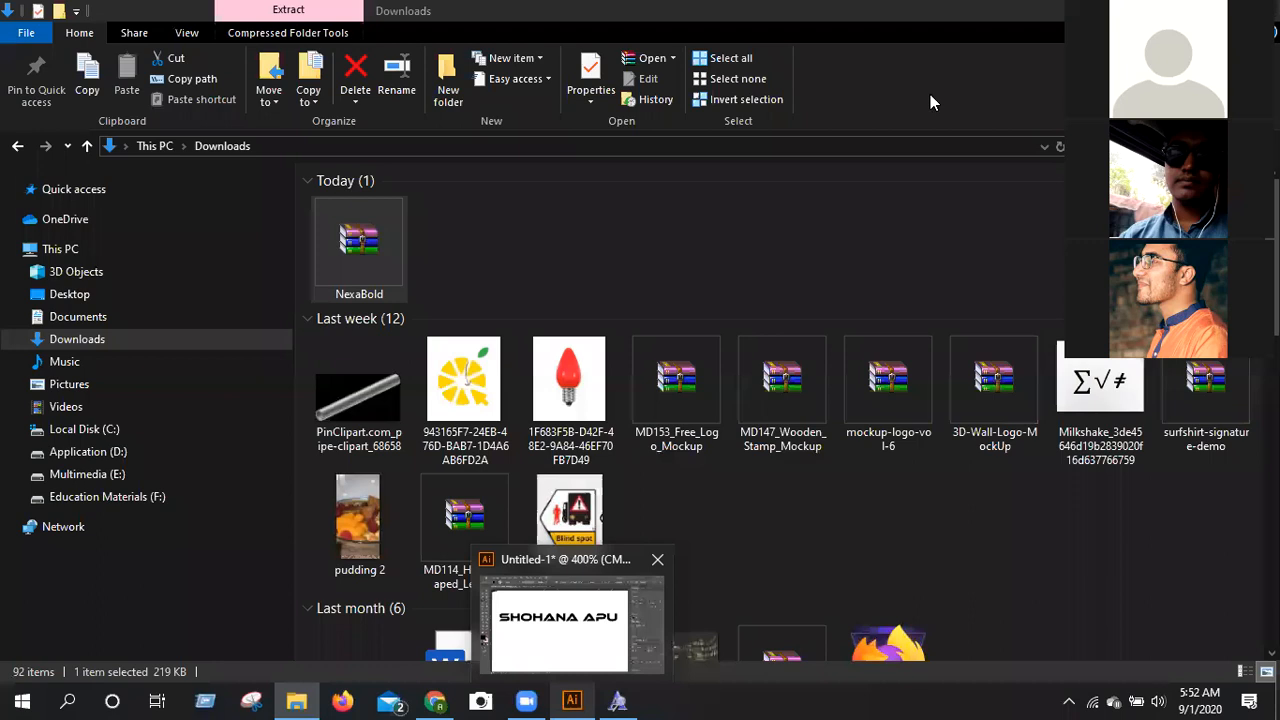
Switch to Illustrator and set the empty text object's font to Nexa Light in the Regular style.
key(alt+Tab)
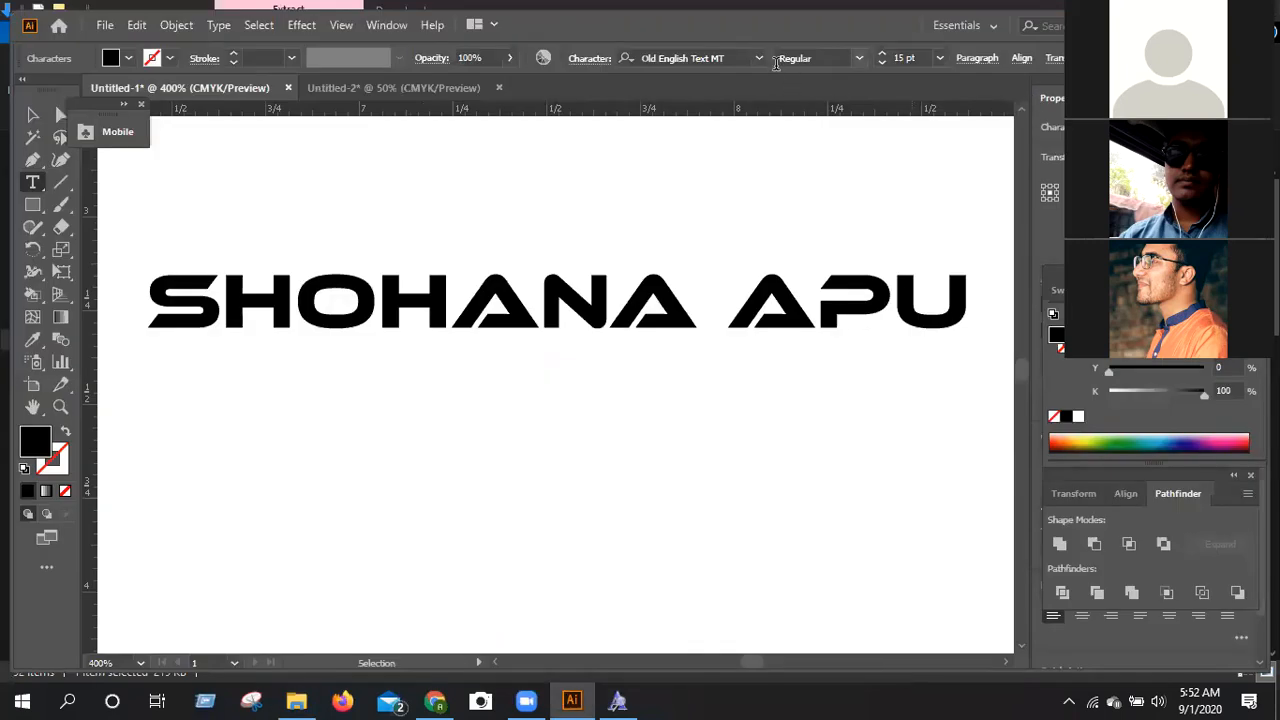
click(758, 62)
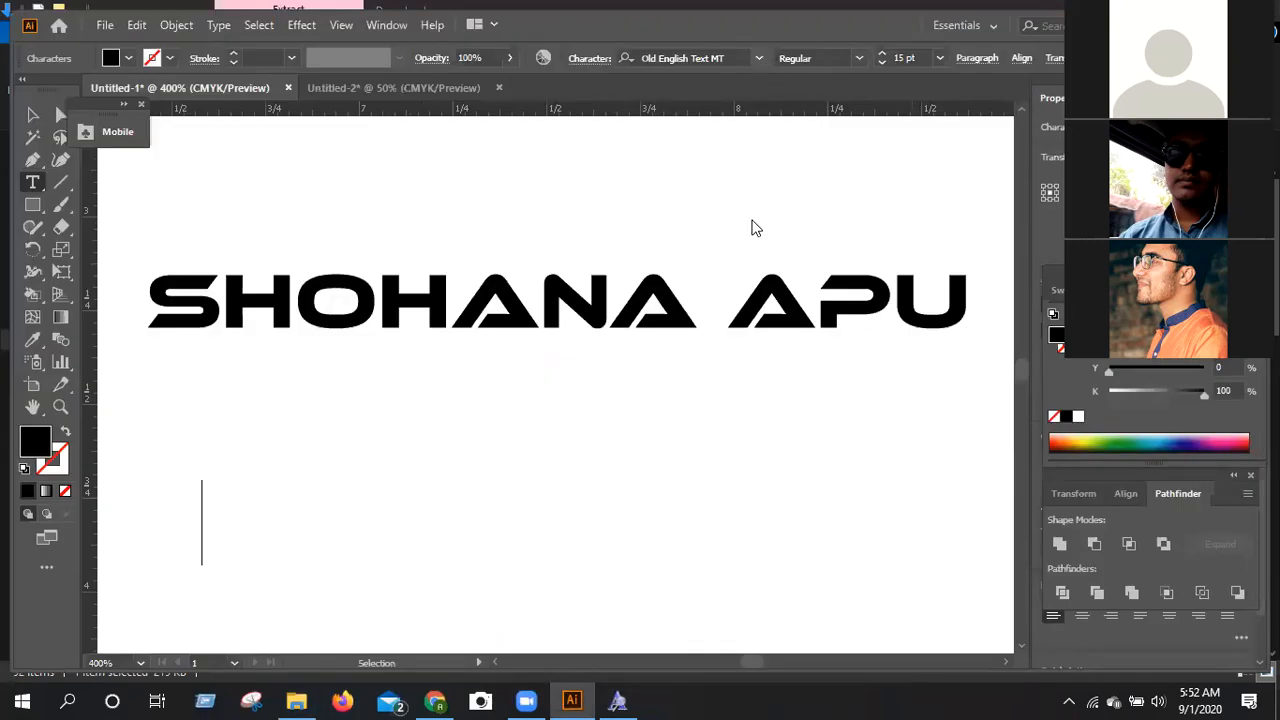
scroll(720, 309, down, 4)
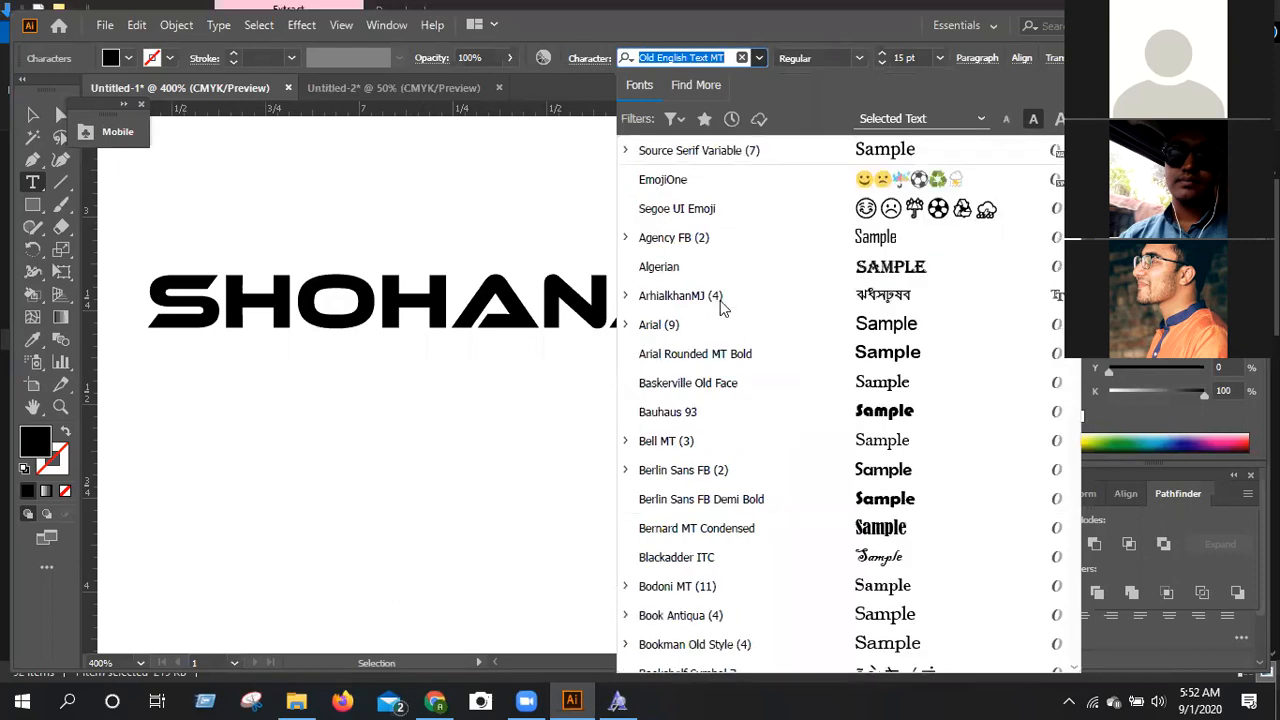
scroll(723, 309, down, 5)
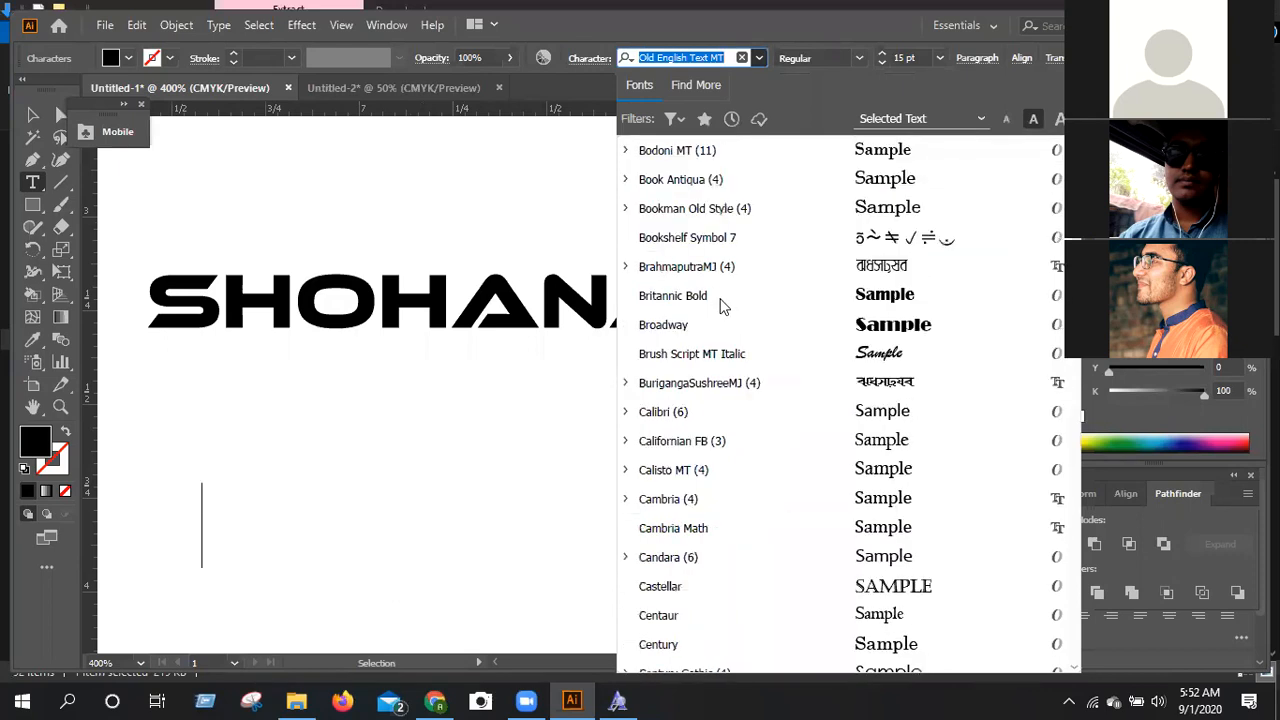
scroll(723, 306, down, 14)
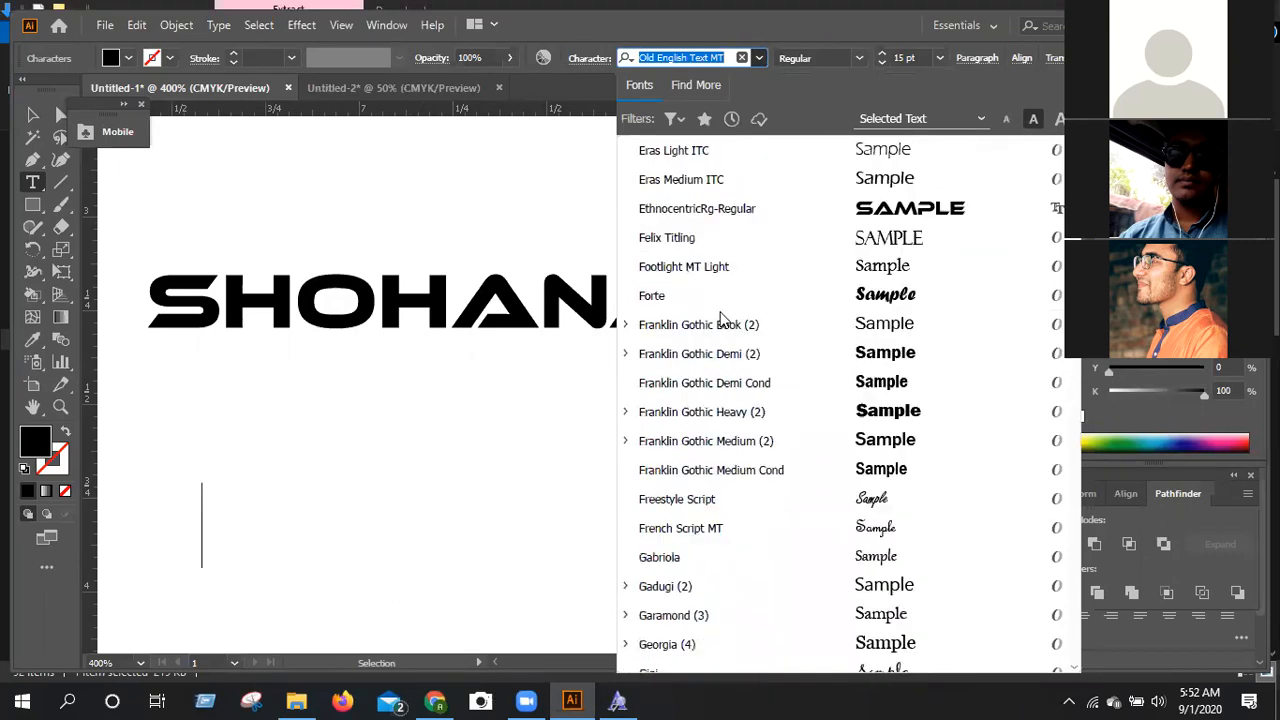
scroll(722, 332, down, 10)
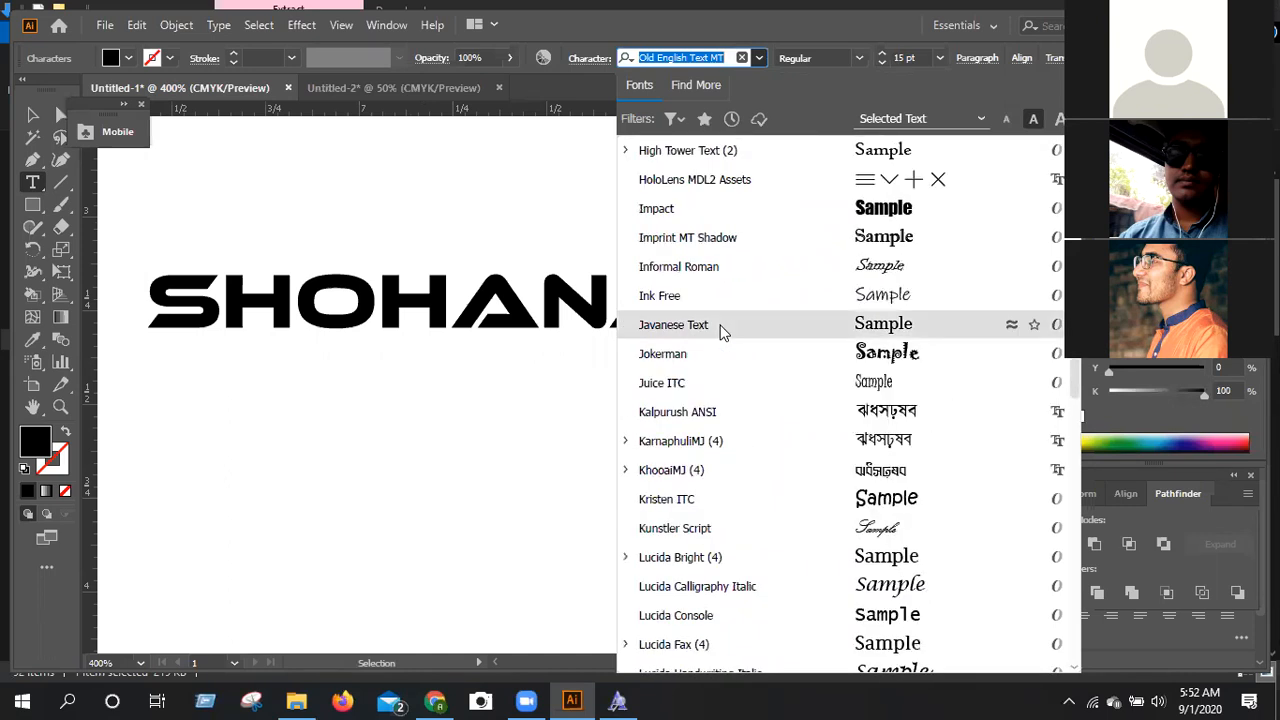
scroll(740, 480, down, 3)
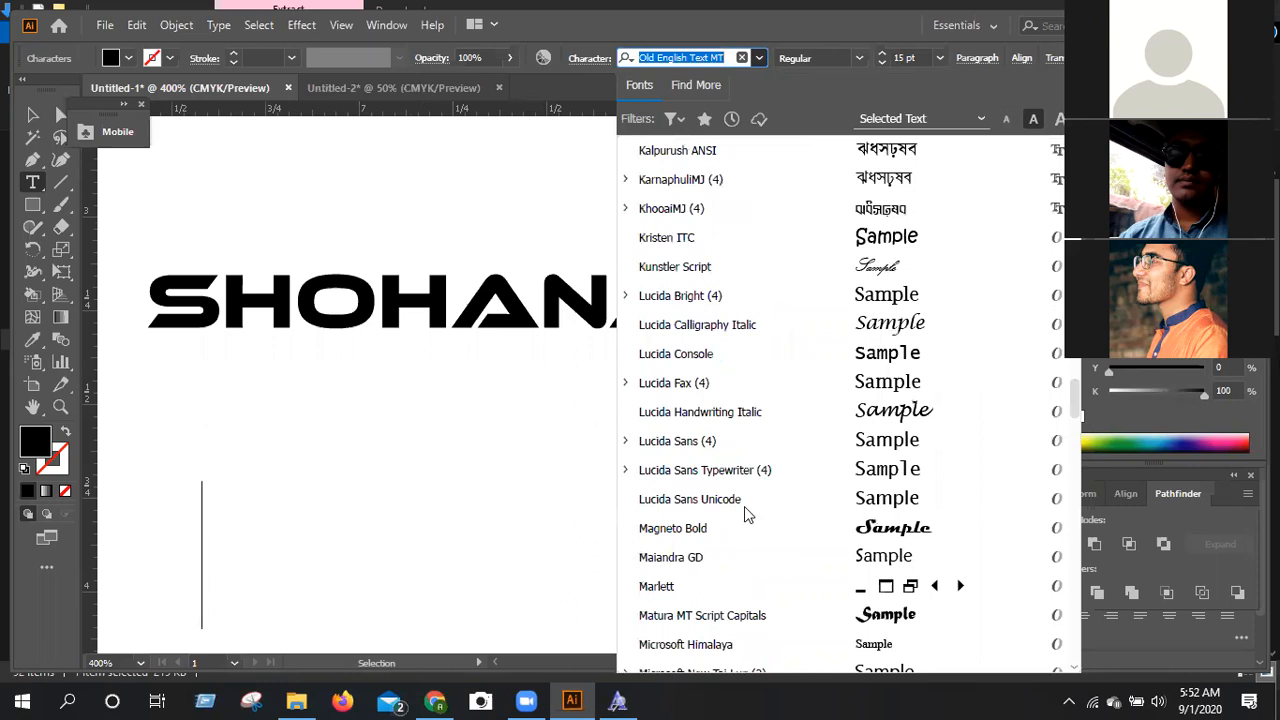
scroll(745, 514, down, 6)
click(745, 526)
click(855, 58)
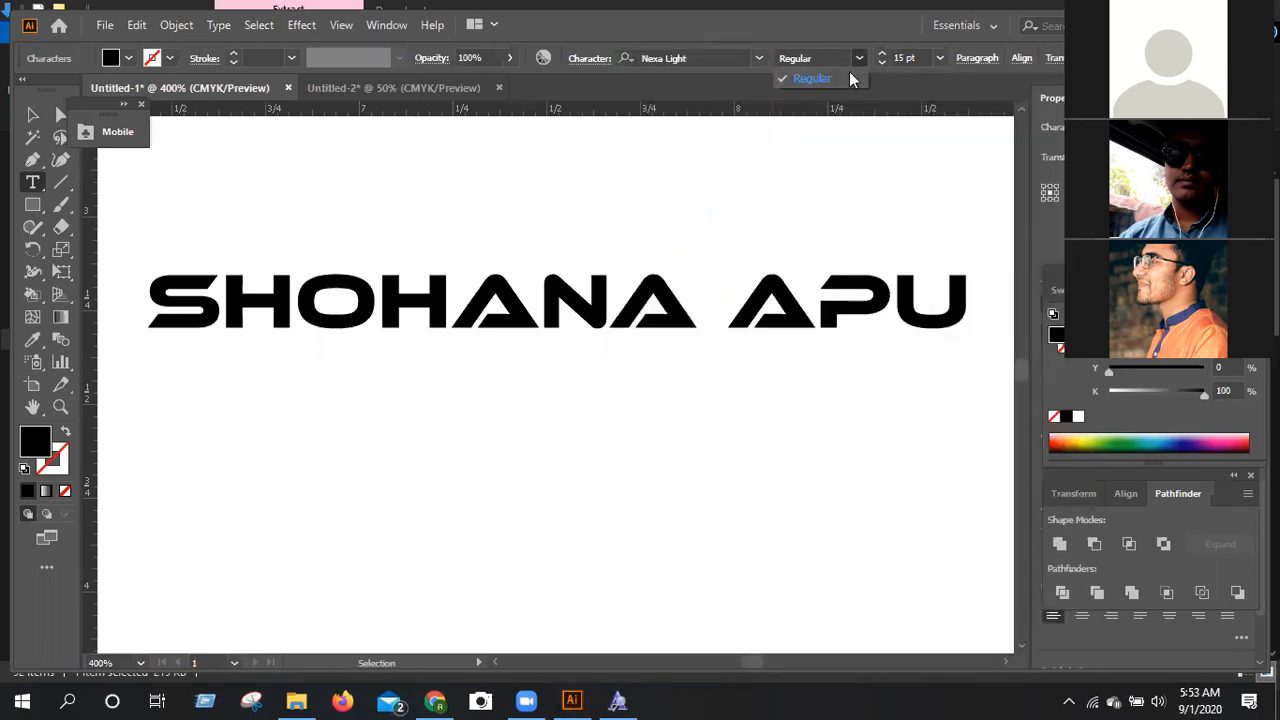
click(851, 78)
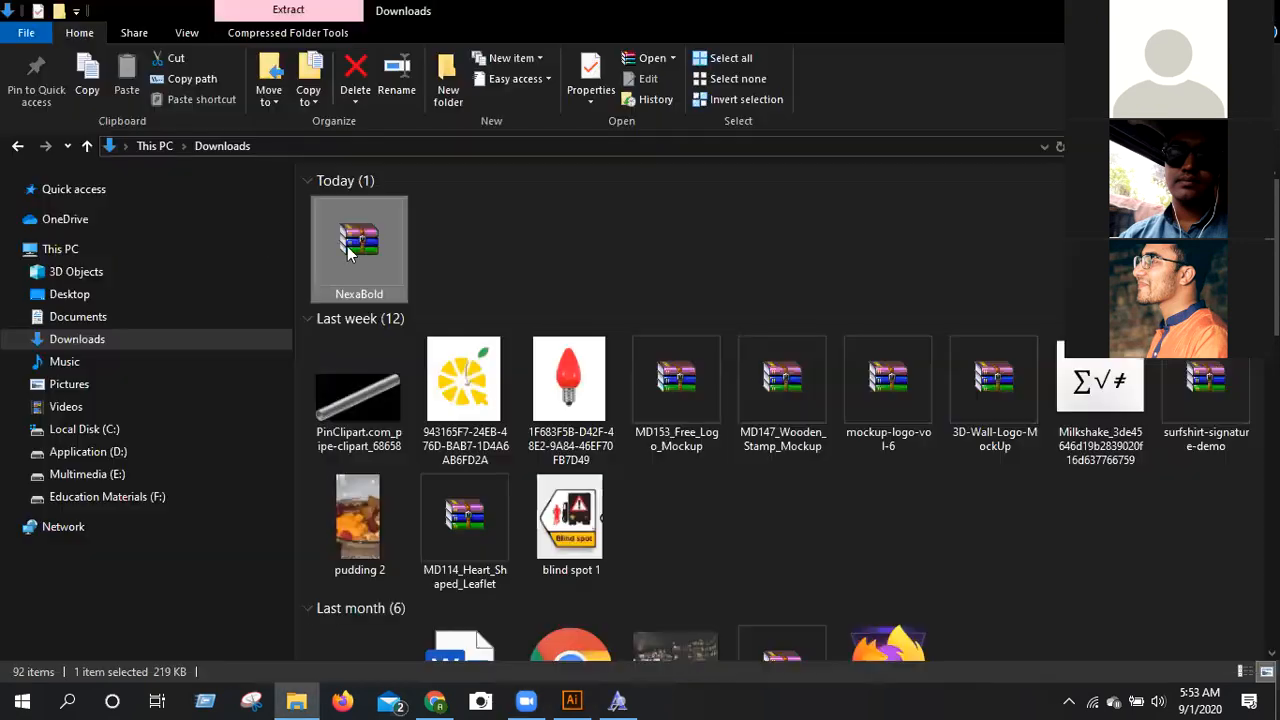
Reopen the NexaBold archive from the Downloads folder and dismiss the WinRAR licence reminder.
double_click(347, 246)
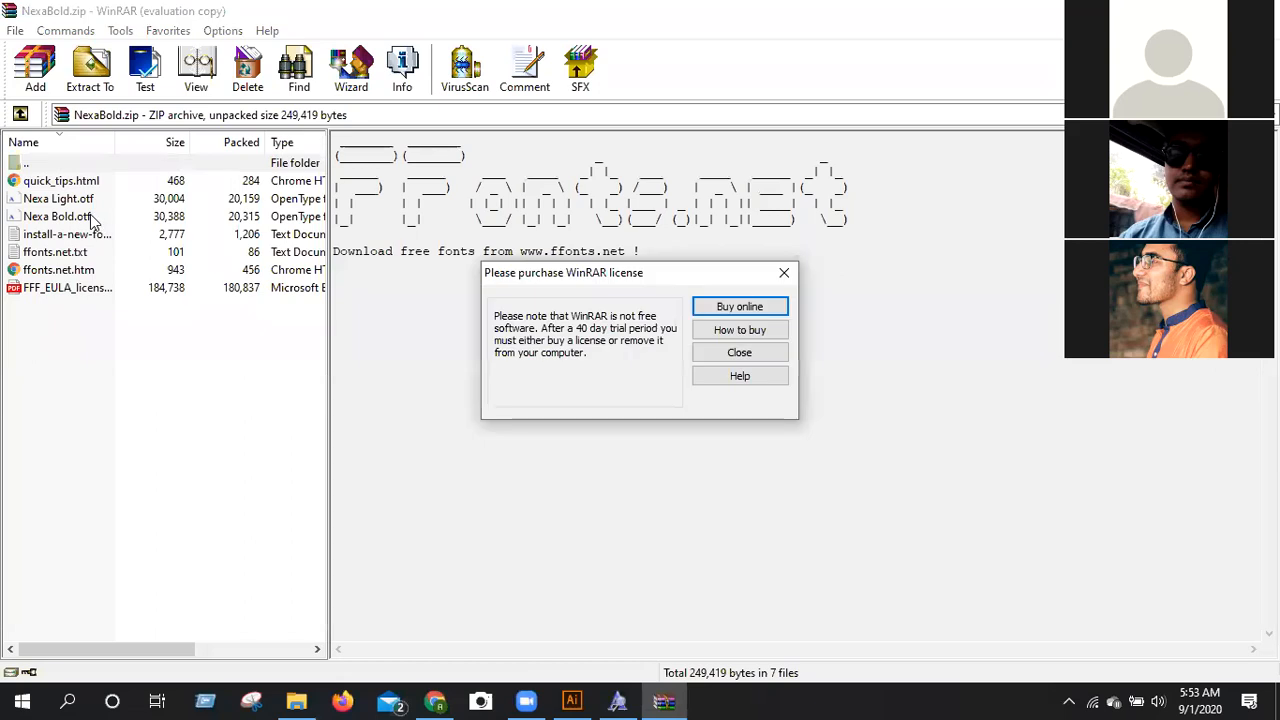
click(834, 285)
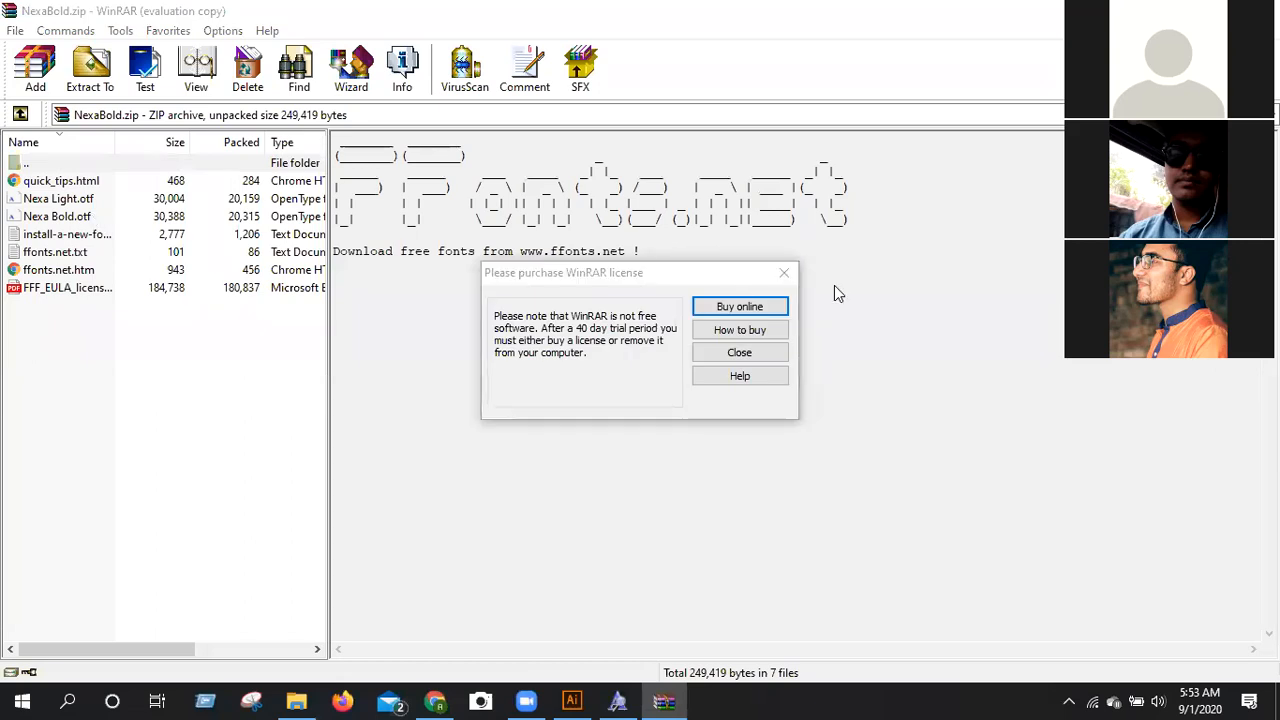
click(784, 273)
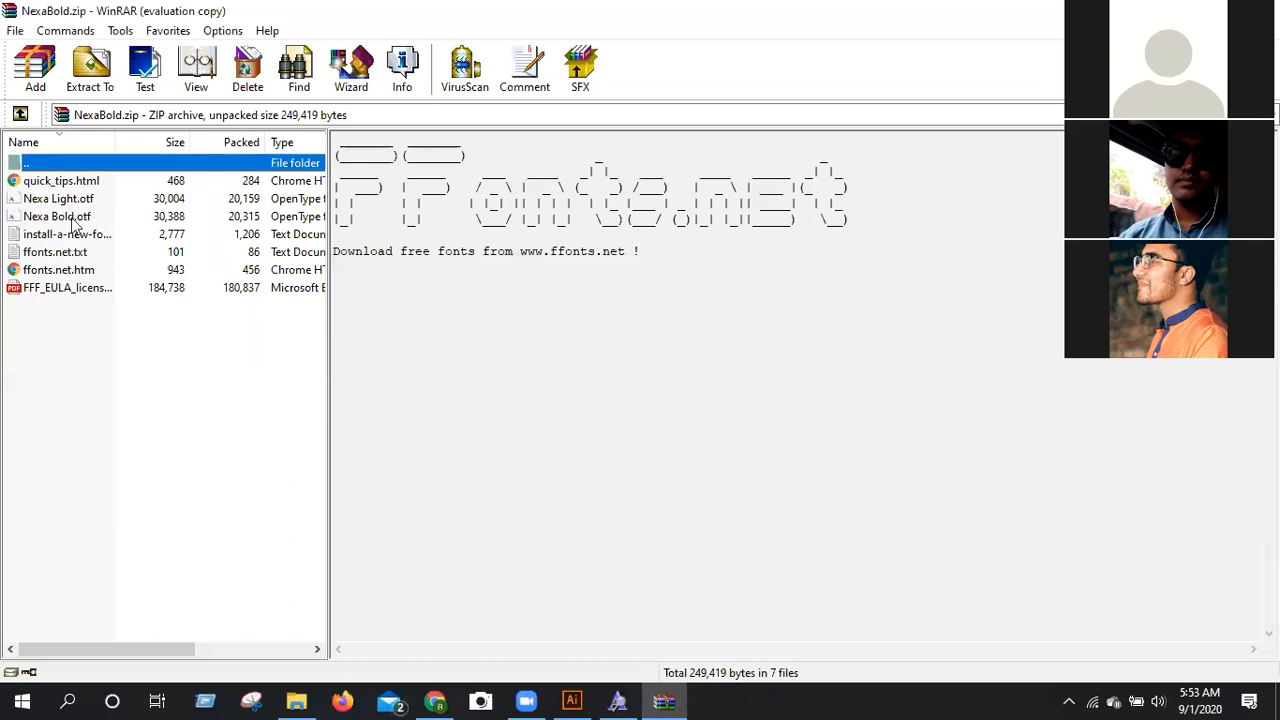
Open Nexa Bold.otf from the archive, install the font and close its preview.
click(74, 217)
click(80, 217)
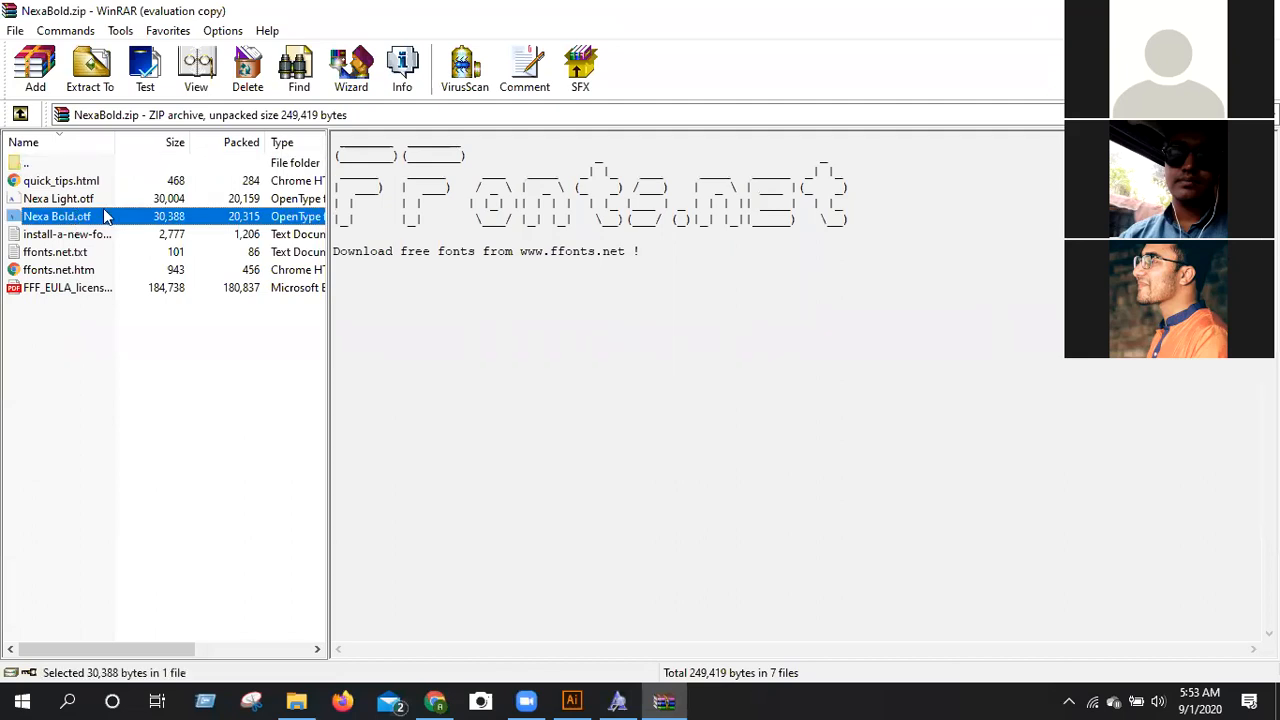
key(Return)
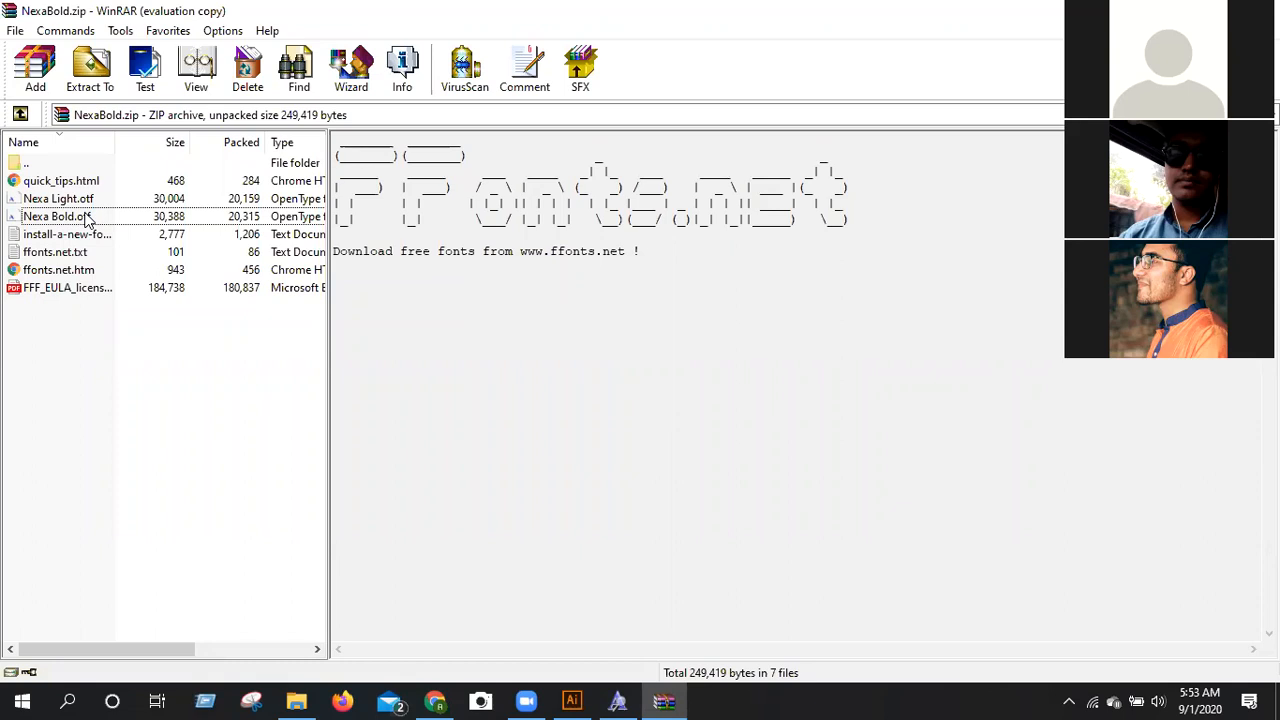
double_click(87, 219)
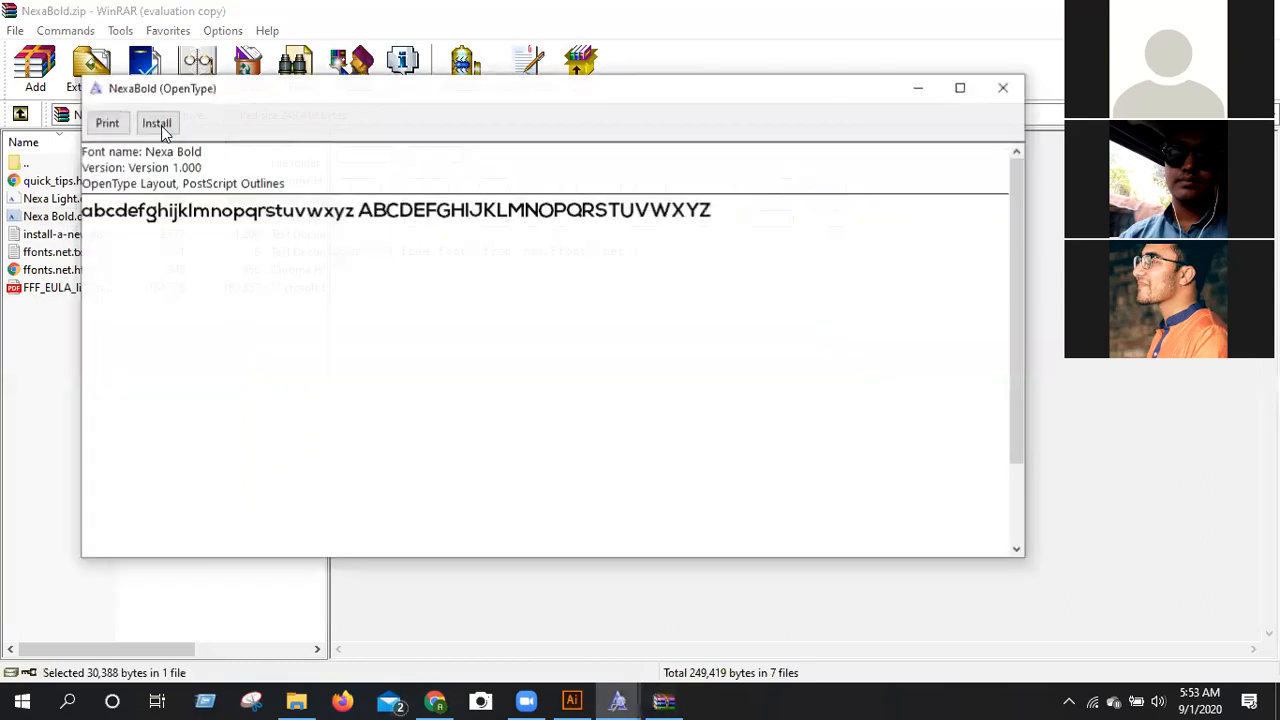
click(1000, 89)
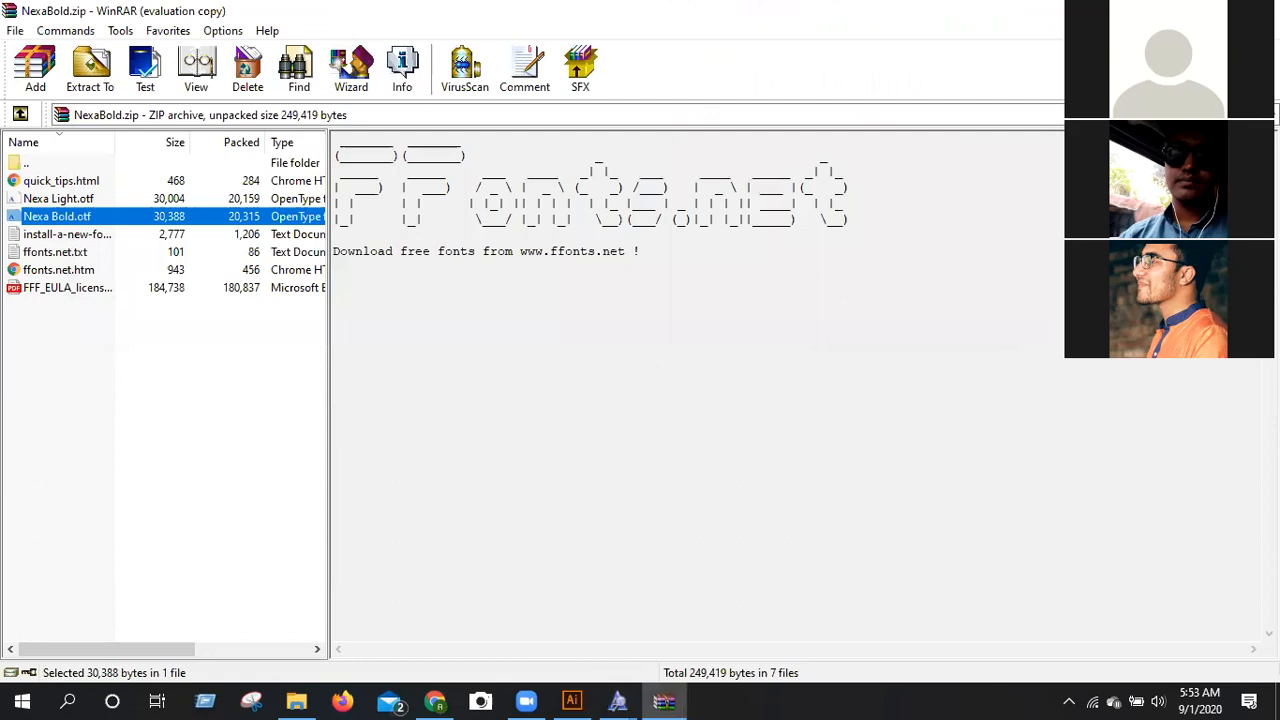
Switch back to Illustrator and set the empty text object's font to Nexa Bold.
key(alt+Tab)
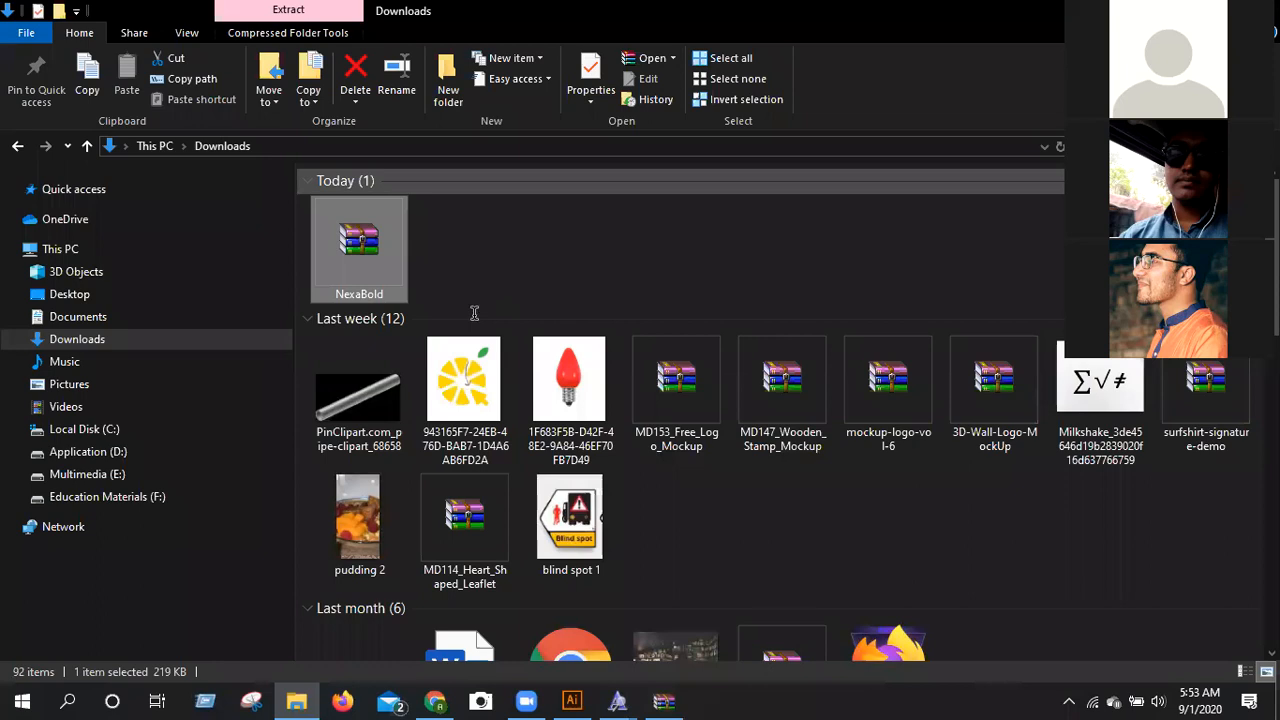
key(alt+Tab)
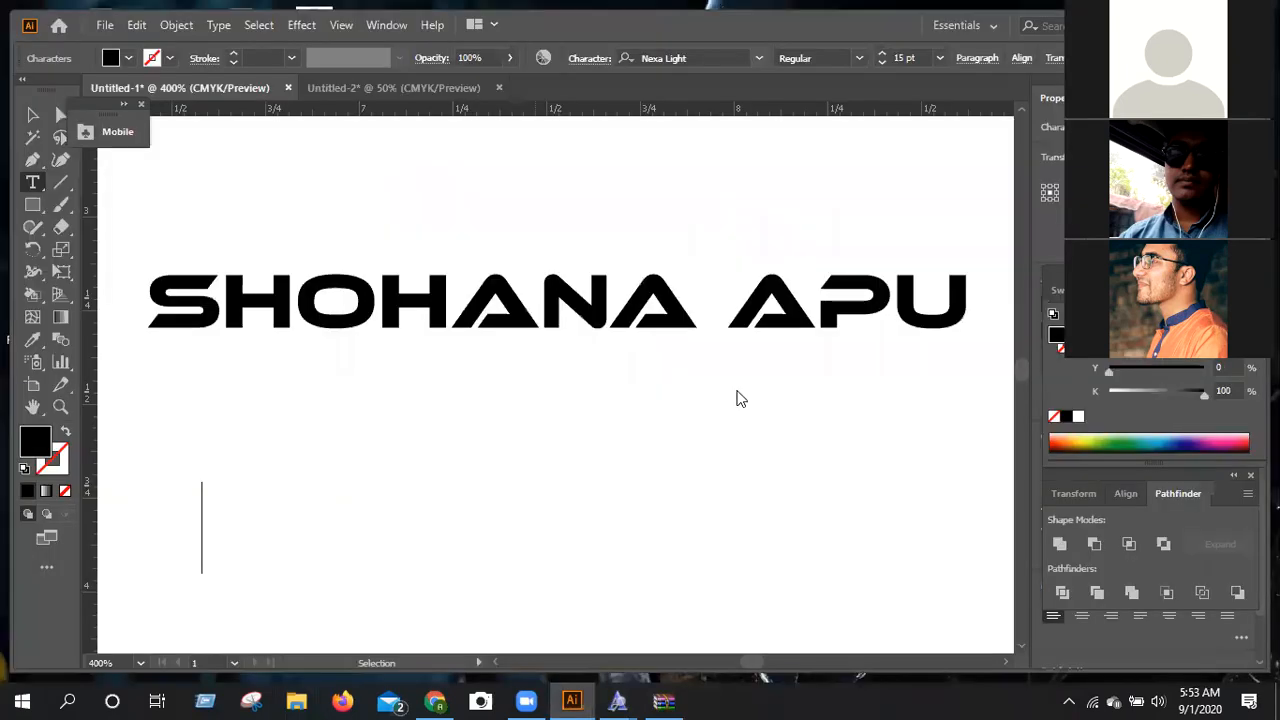
scroll(740, 404, down, 10)
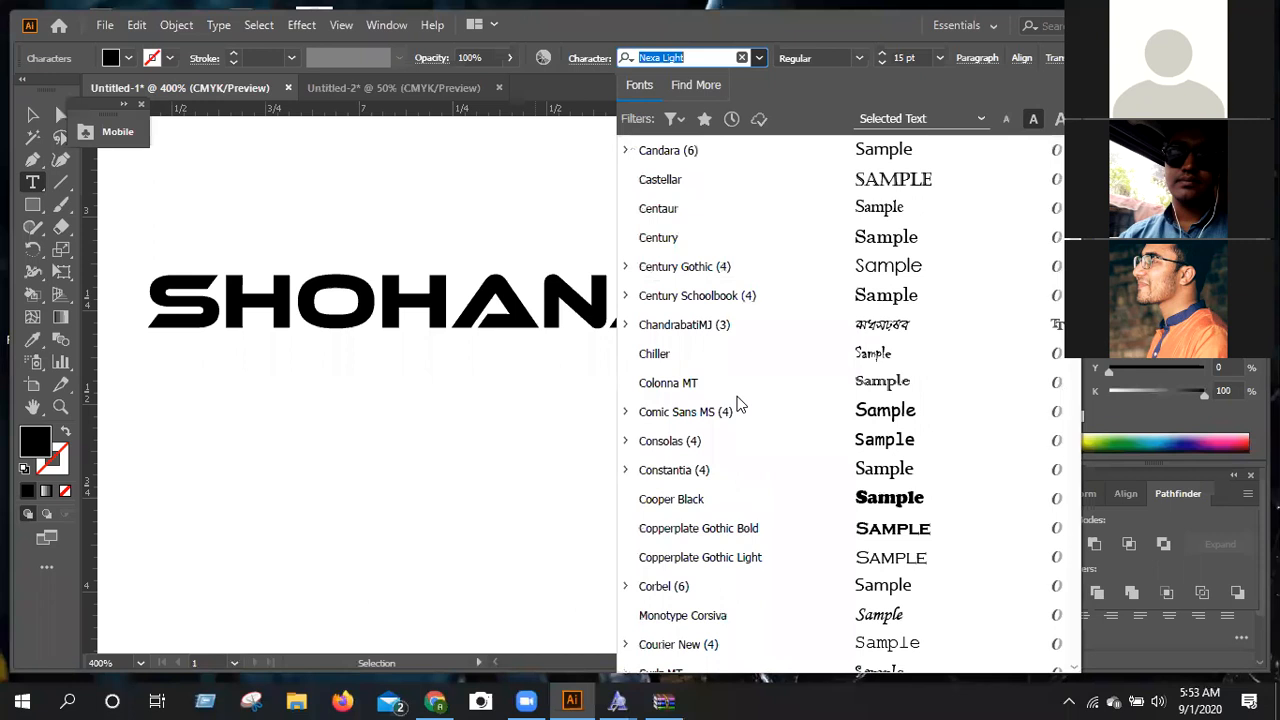
scroll(740, 404, down, 10)
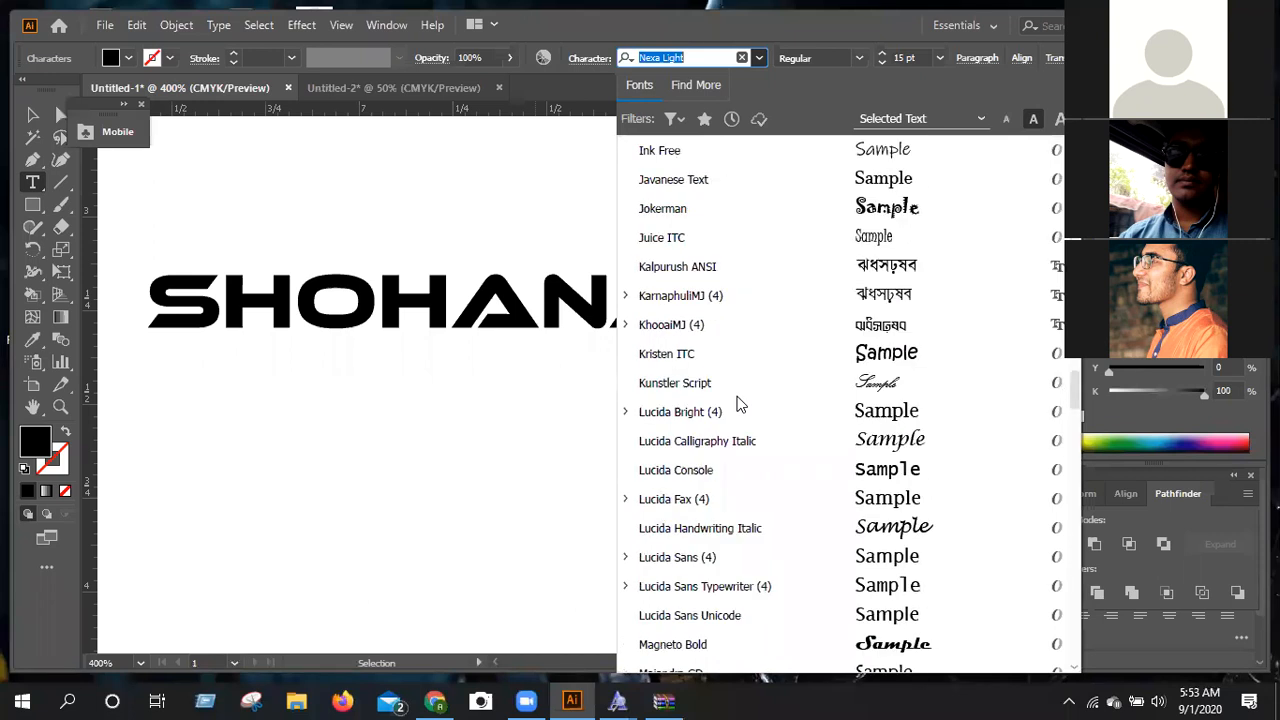
scroll(740, 404, down, 5)
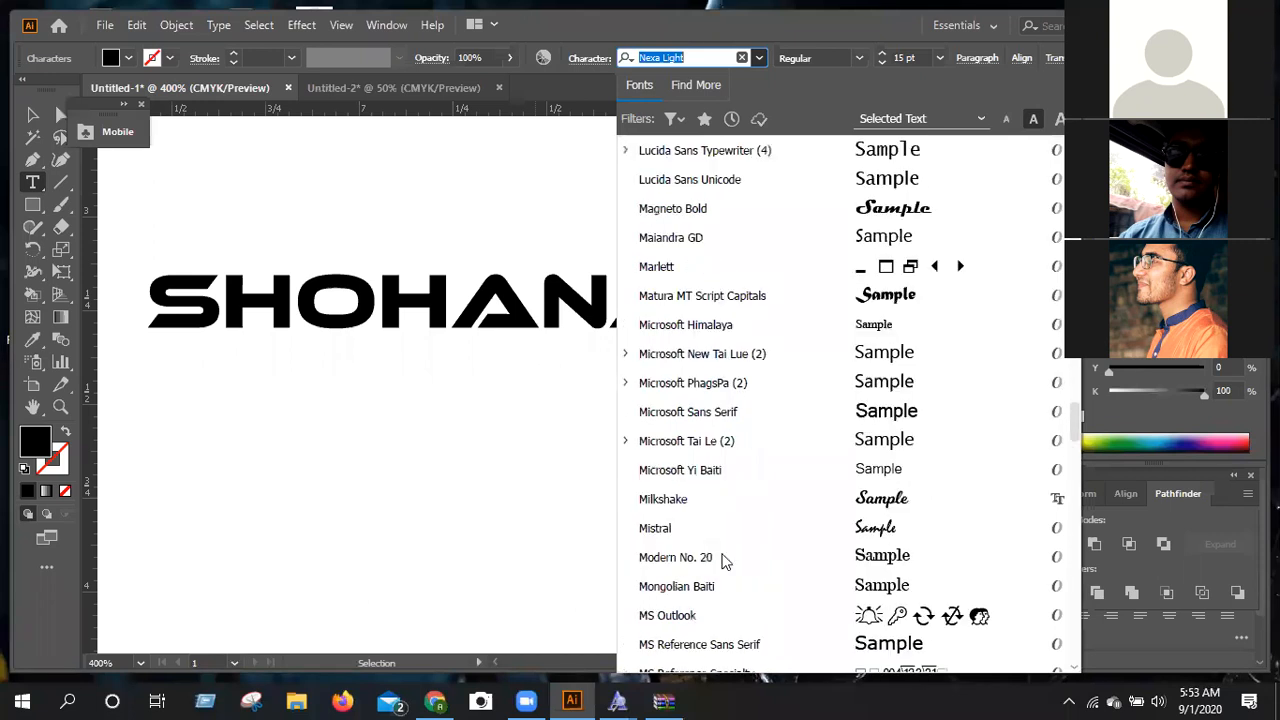
scroll(724, 561, down, 3)
click(720, 557)
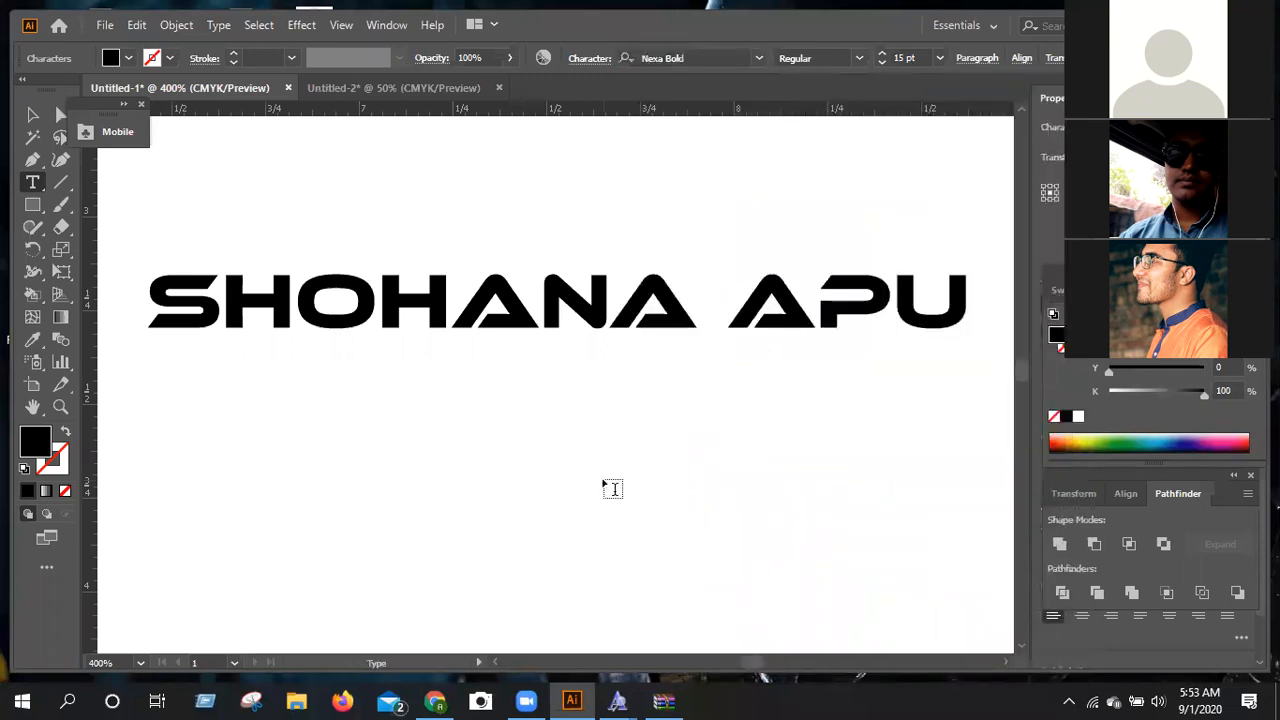
Enter the full name in capital letters as the new text below the outlined name wordmark.
text(S)
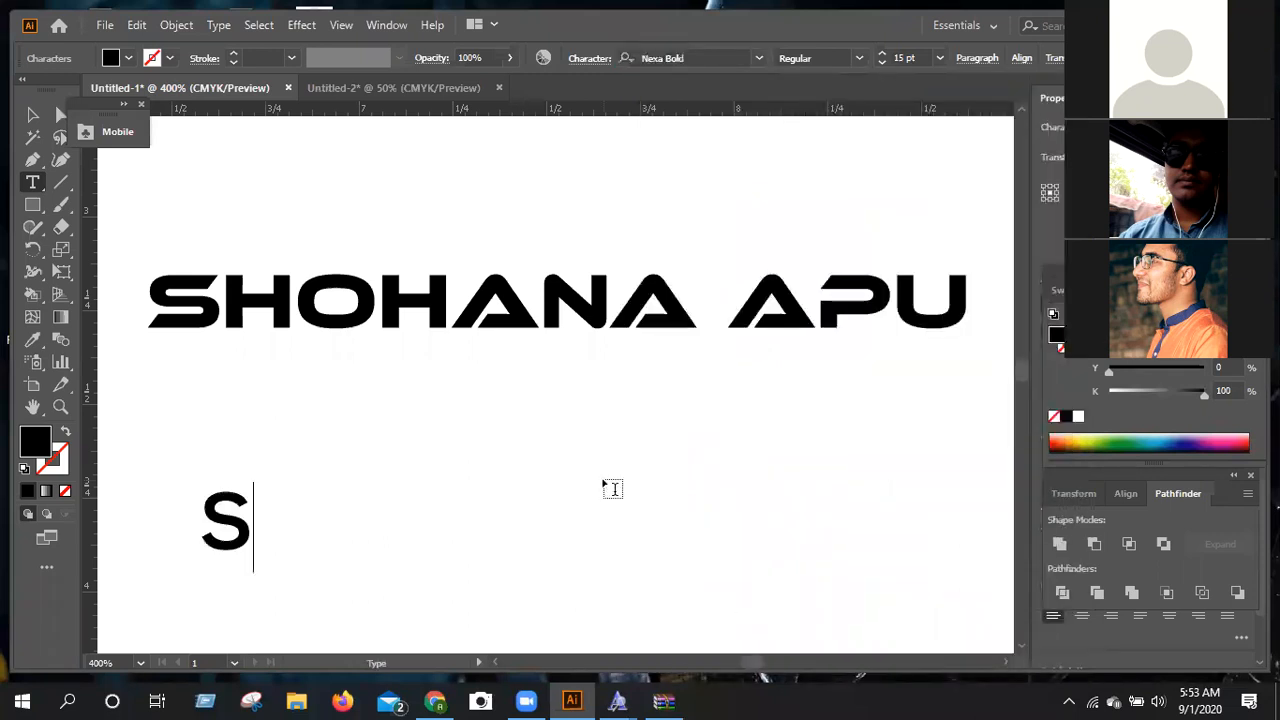
text(ho)
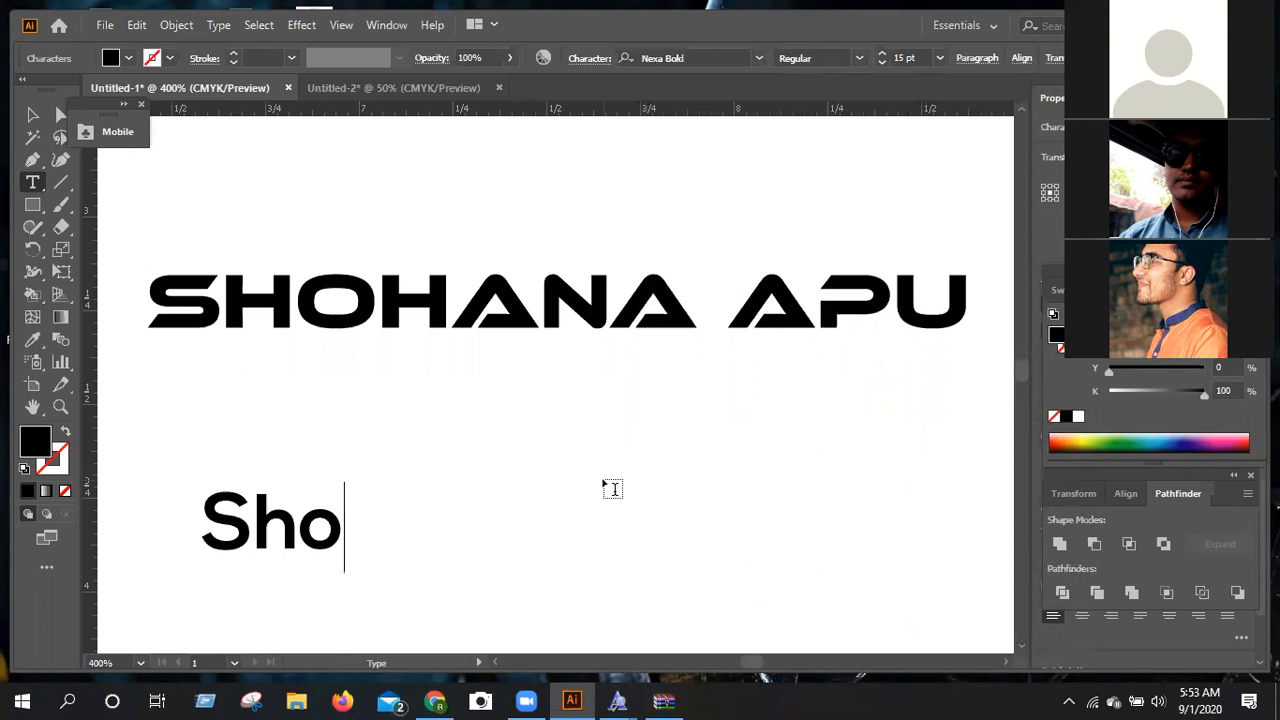
key(BackSpace)
key(BackSpace)
key(BackSpace)
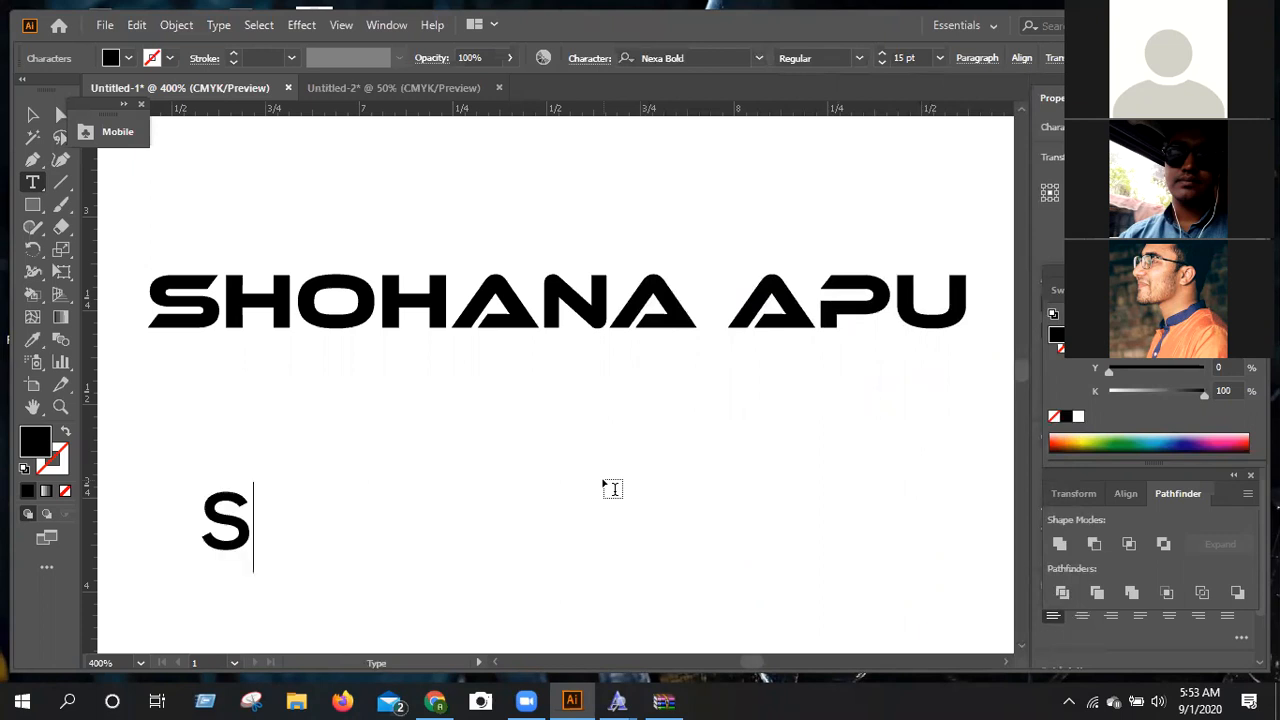
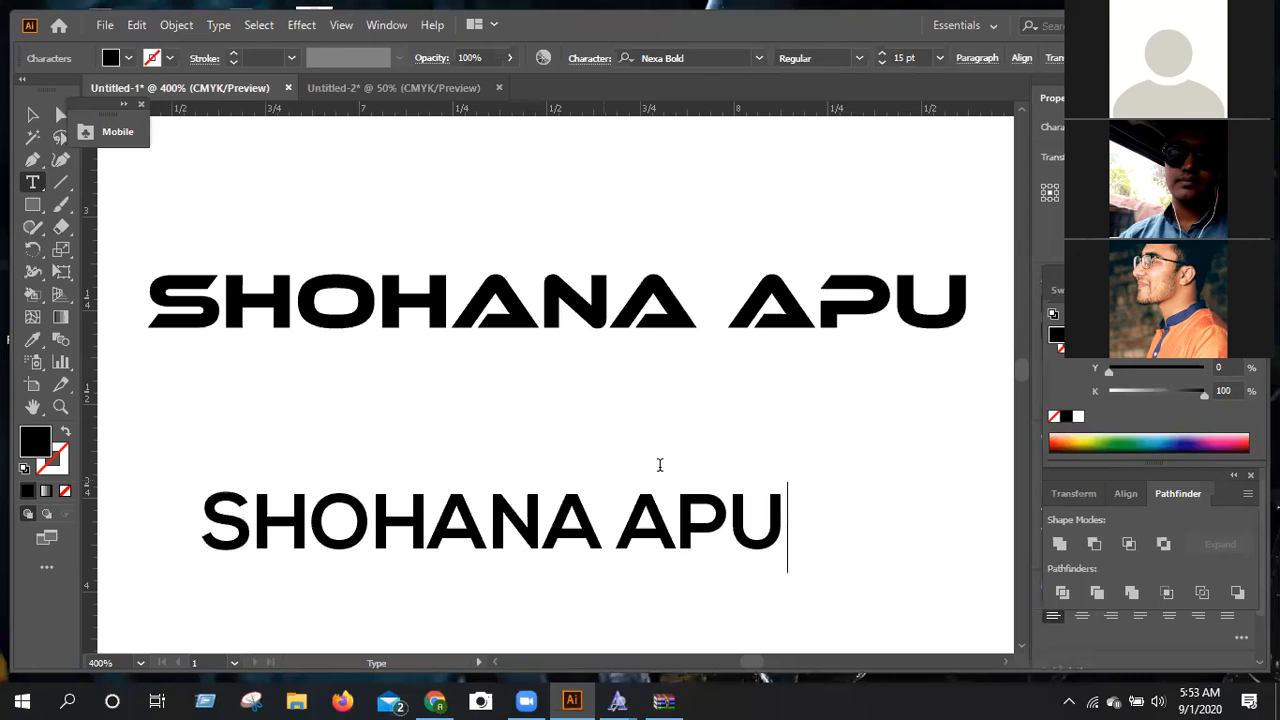
Remove the second word from the new text, maximize the window and finish editing the text.
scroll(664, 464, down, 1)
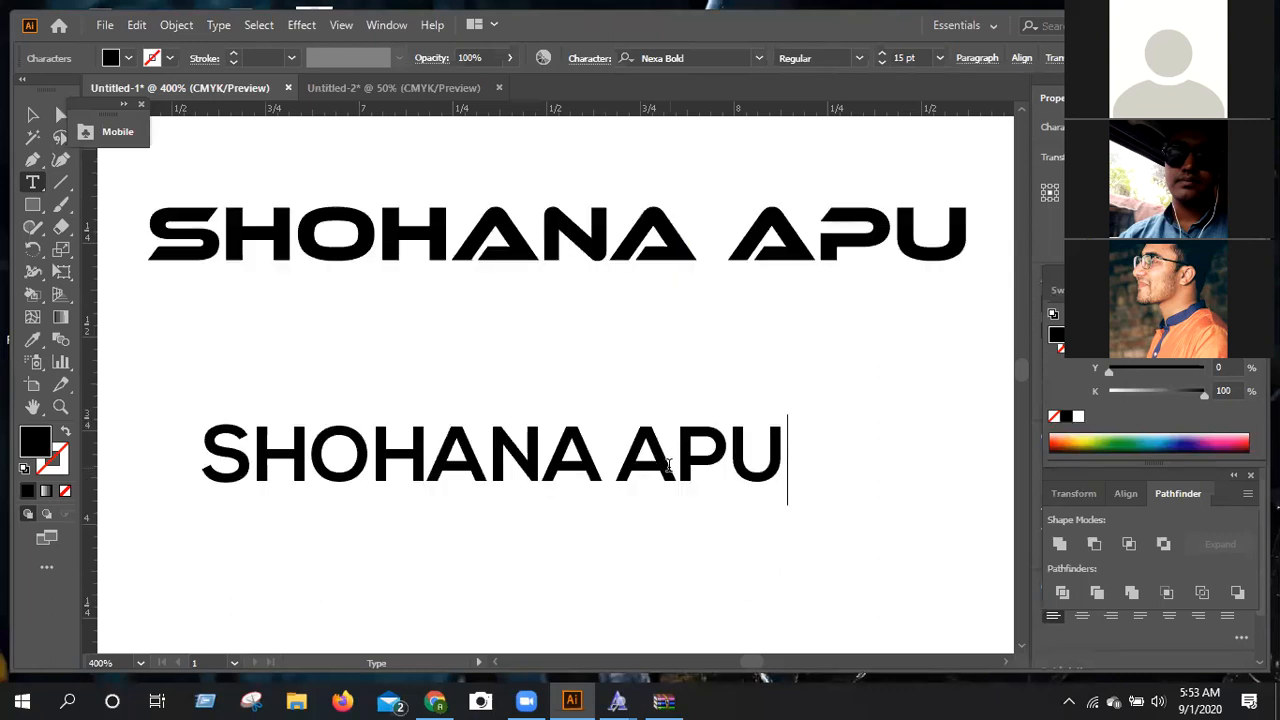
key(BackSpace)
key(BackSpace)
key(BackSpace)
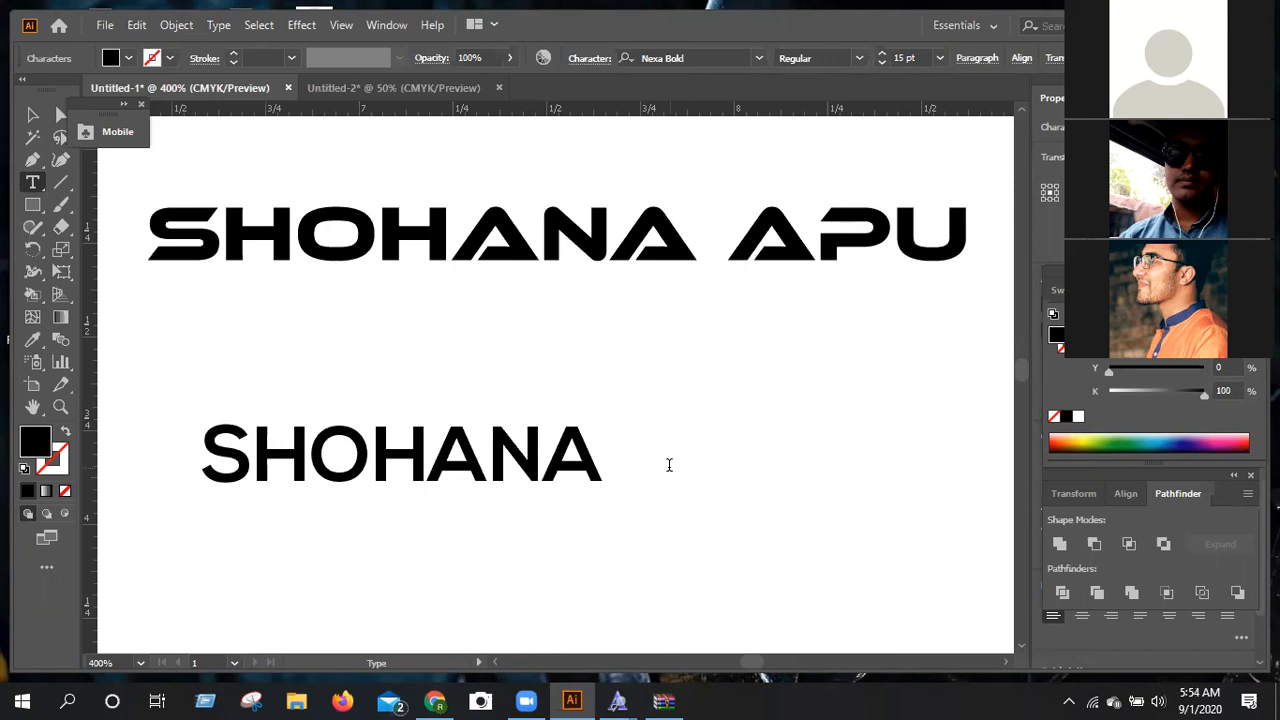
double_click(691, 80)
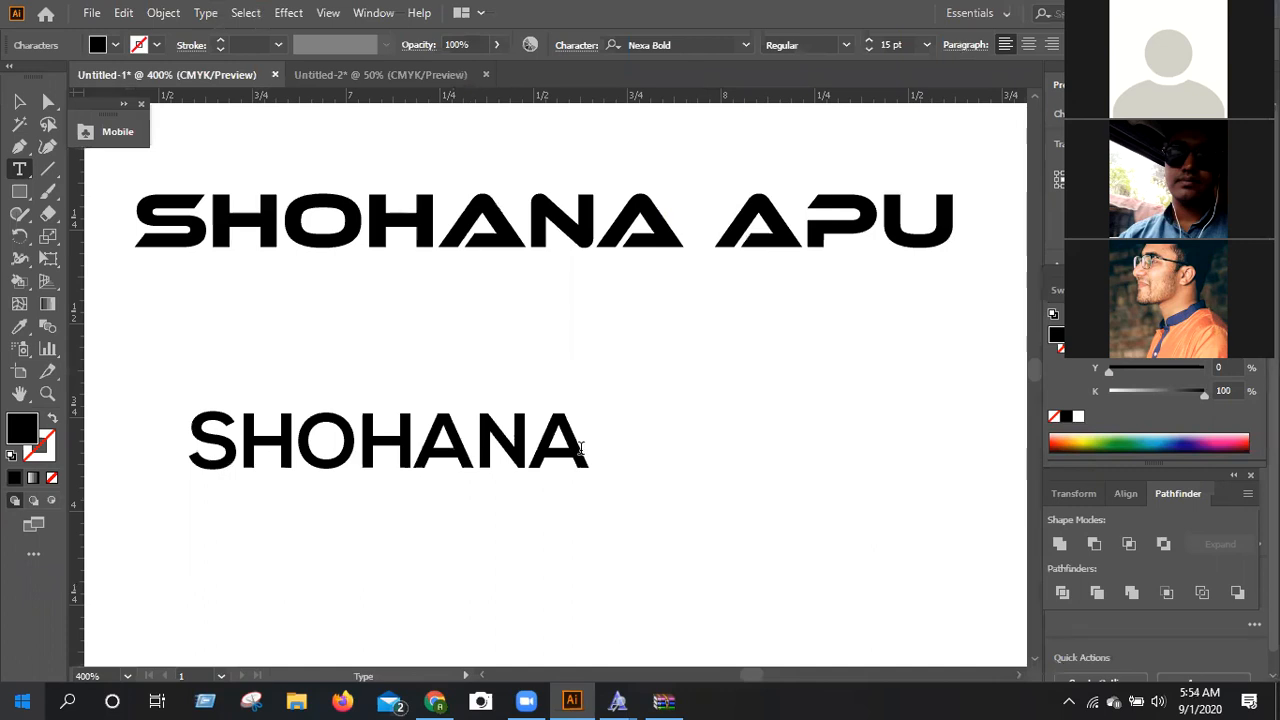
click(581, 447)
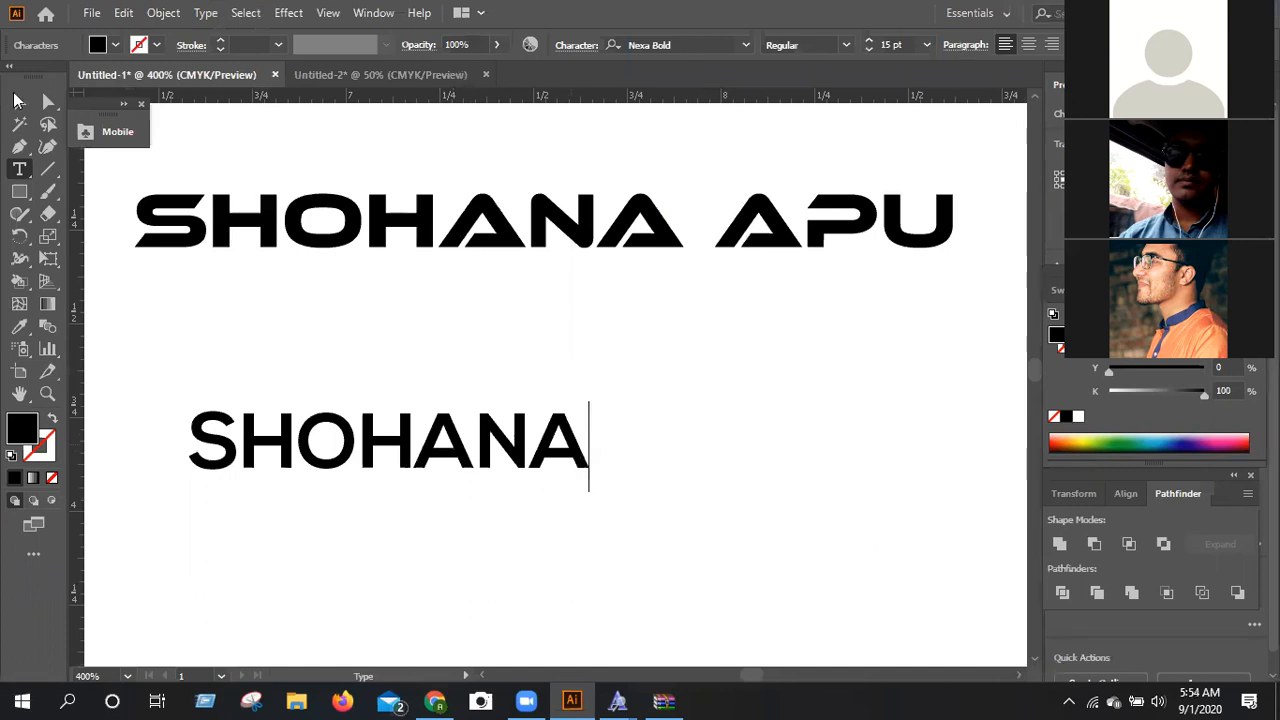
key(Escape)
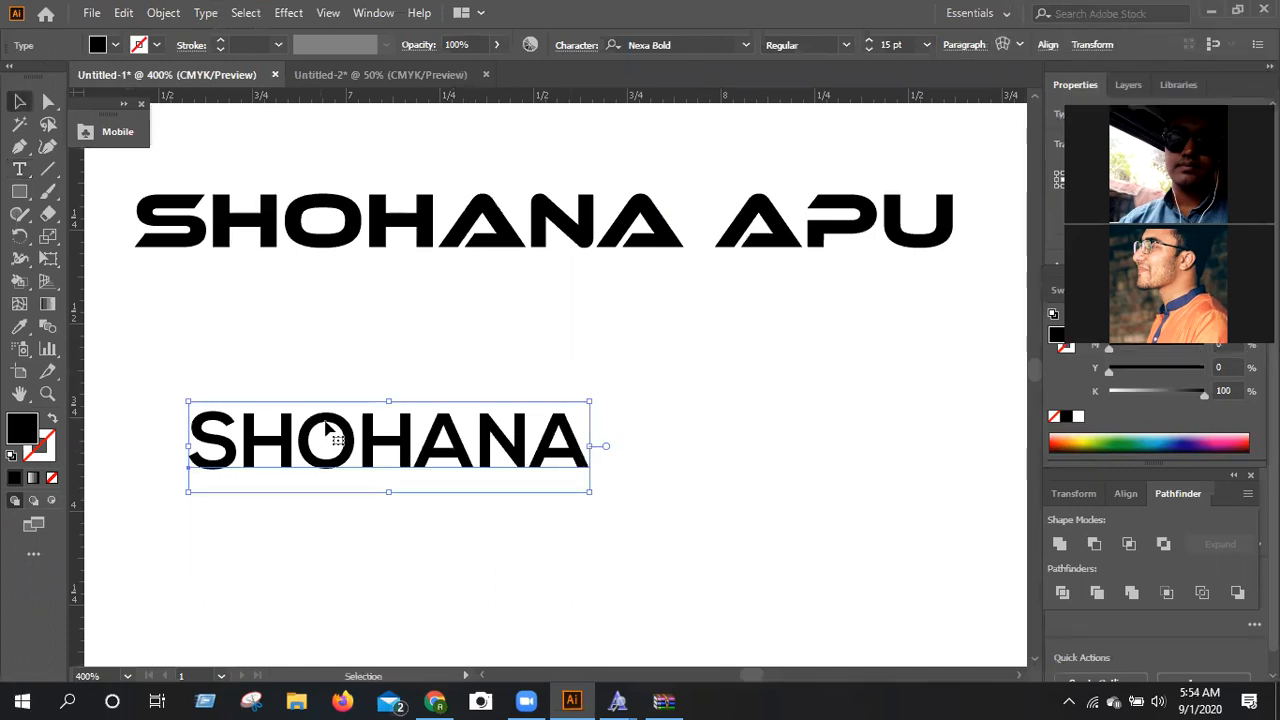
Try to convert the first-name text directly to outlined letter shapes.
right_click(406, 183)
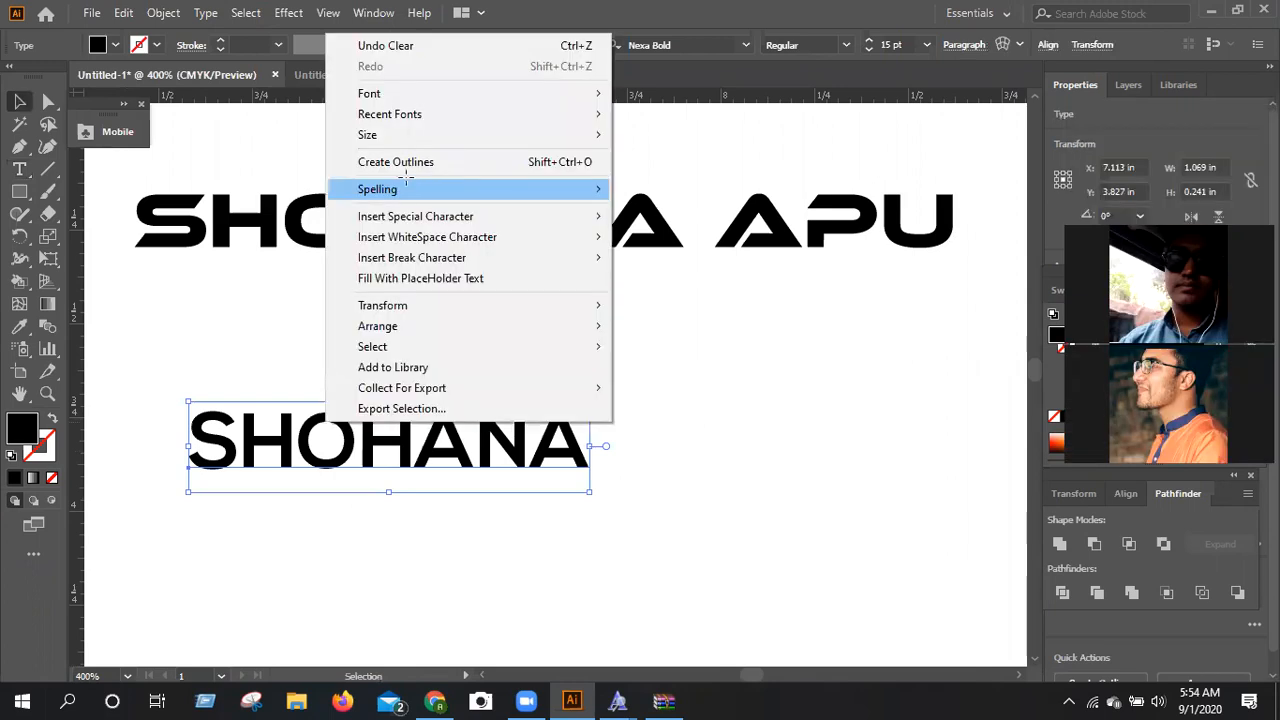
key(ctrl+shift+o)
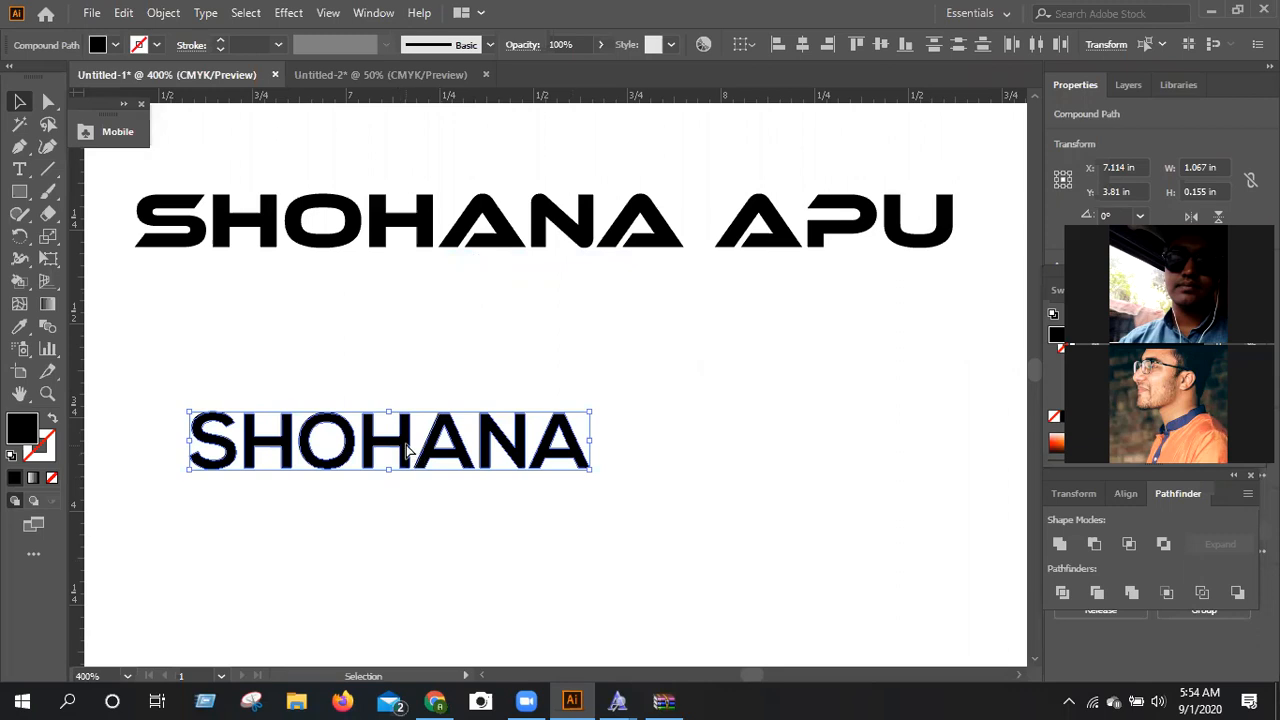
key(a)
key(ctrl+g)
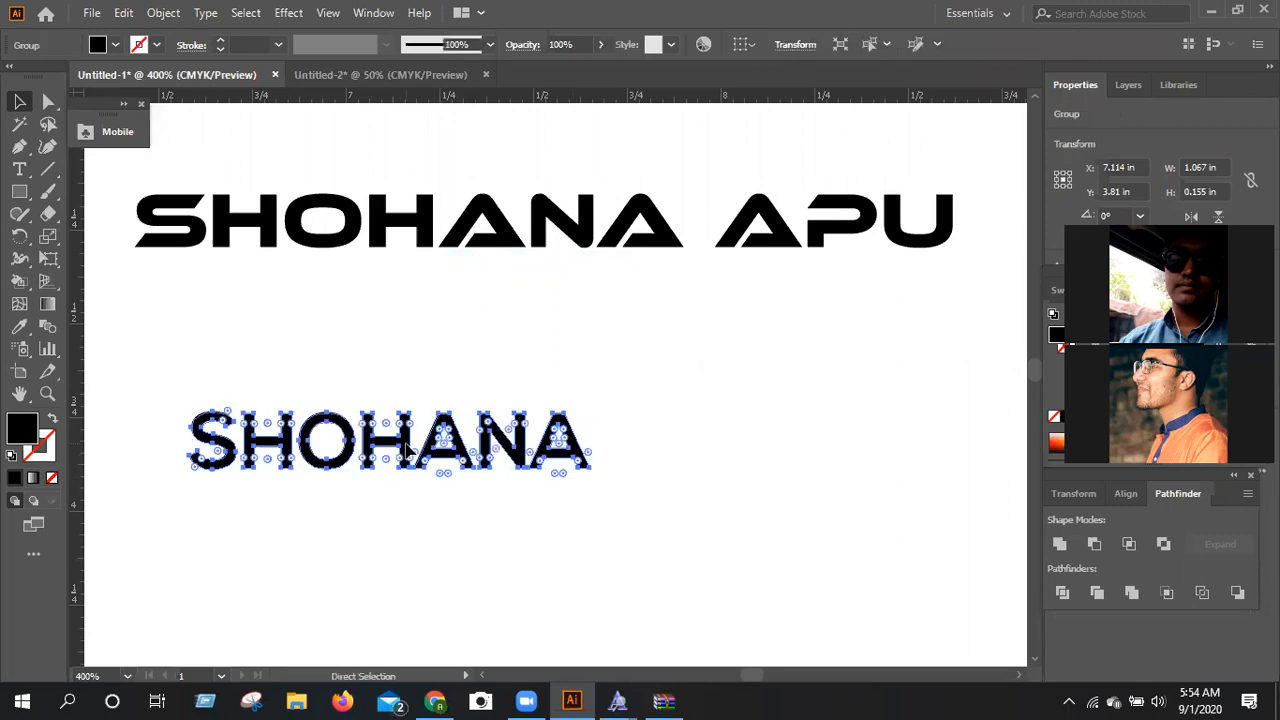
key(ctrl+z)
Duplicate the first-name text just above itself and move the original further down and to the right.
drag(406, 447, 384, 350)
click(388, 448)
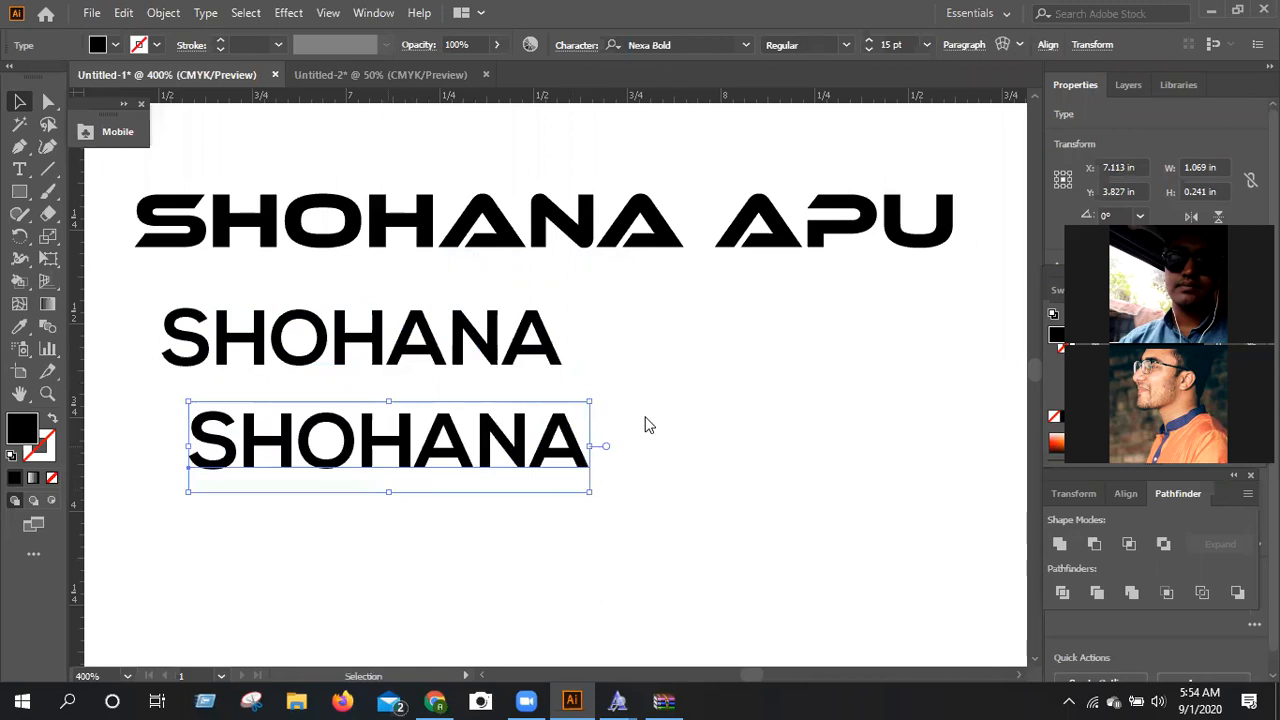
drag(400, 438, 581, 497)
Convert the lower first-name text to outlines, ungroup it into separate letters and deselect them.
right_click(581, 497)
click(670, 237)
right_click(638, 491)
click(728, 318)
scroll(741, 370, down, 1)
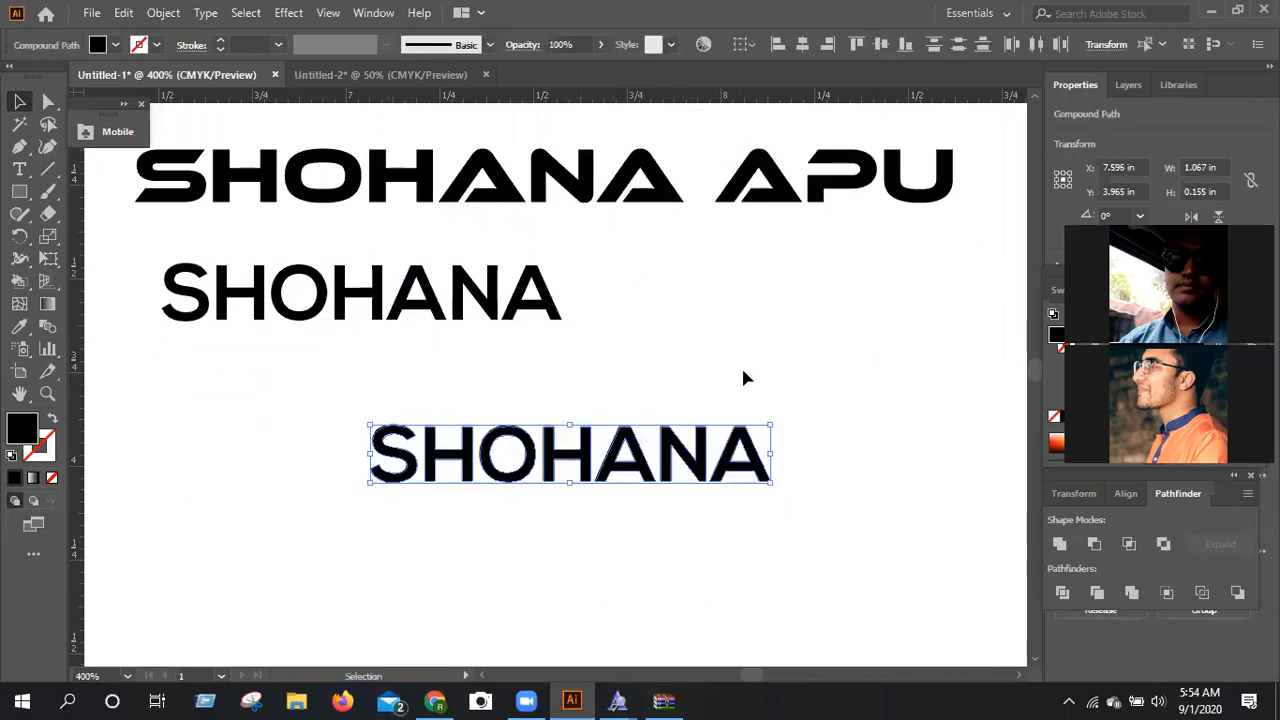
scroll(748, 377, down, 3)
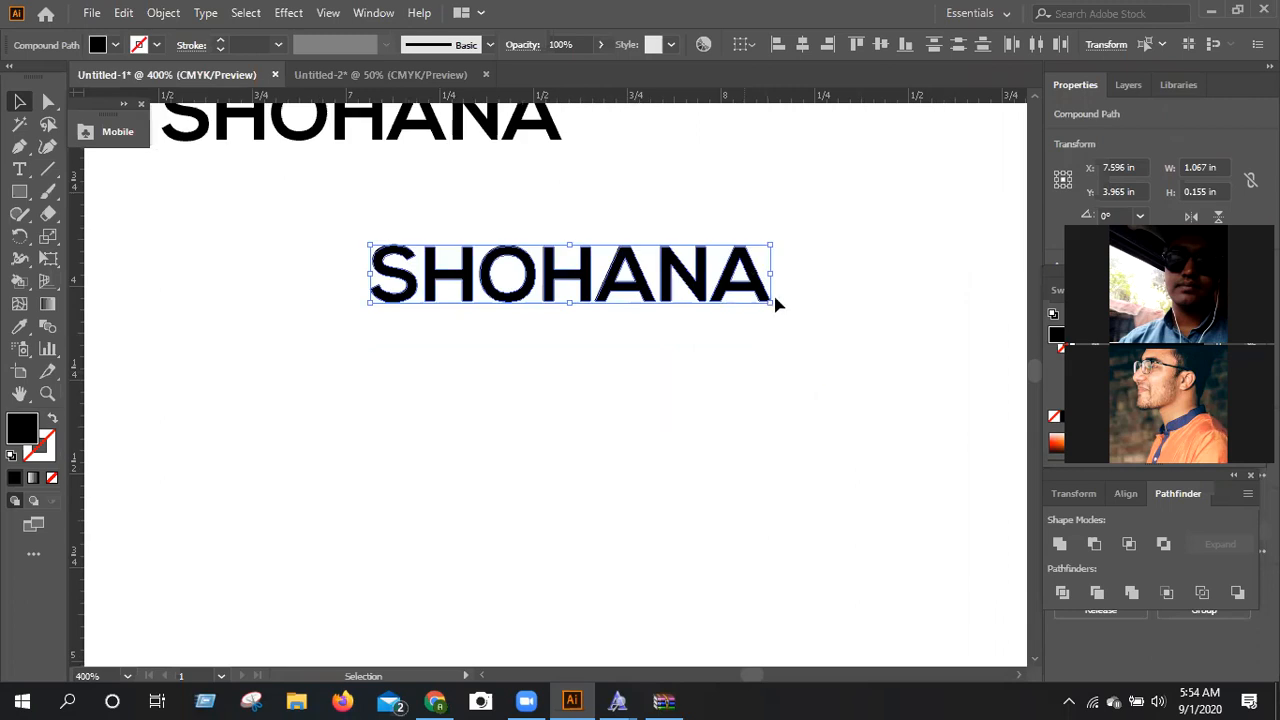
click(751, 360)
Place a vertical guide along the inner edge of the first H's left stem, at X 7.239 in.
scroll(429, 345, up, 1)
click(431, 336)
drag(132, 382, 437, 408)
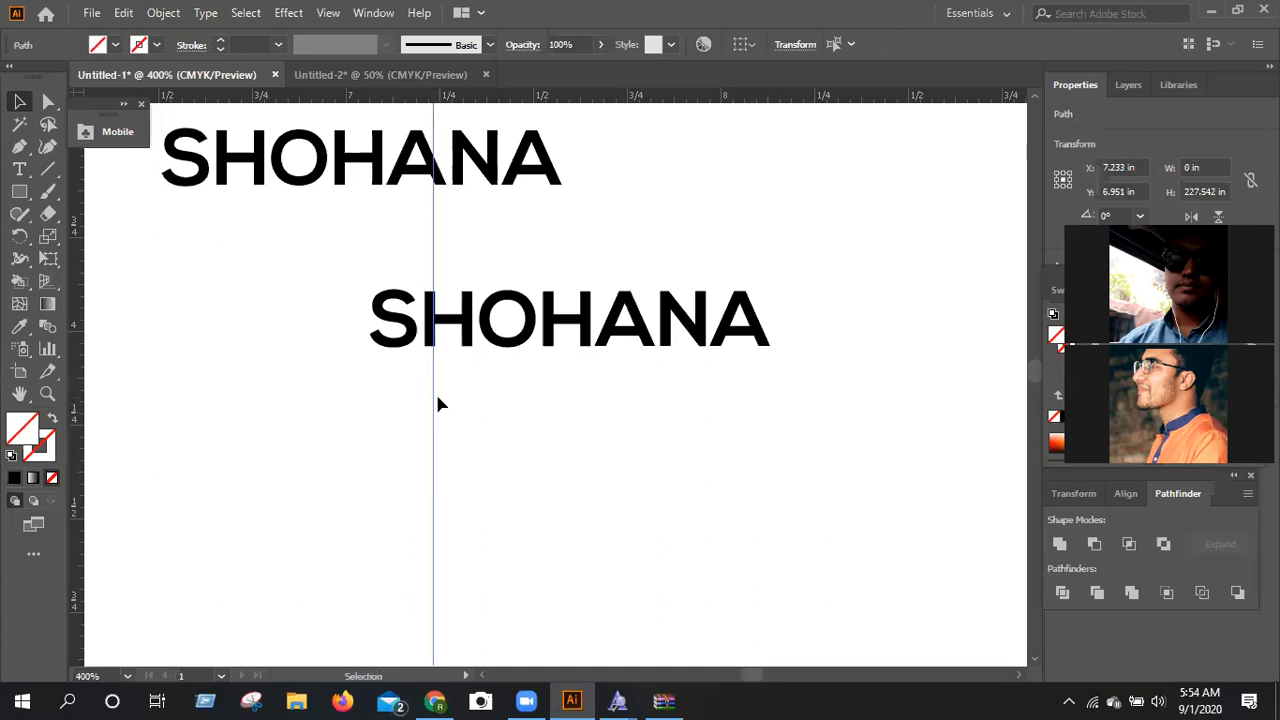
key(ctrl+=)
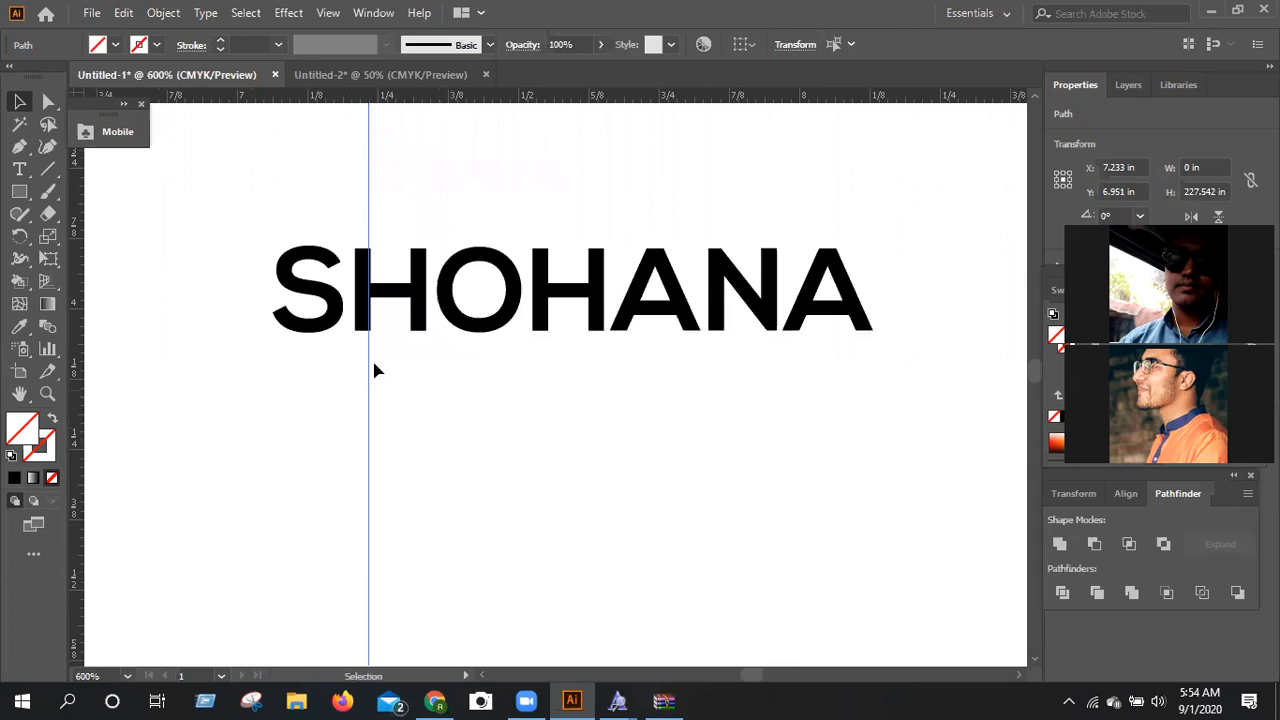
scroll(371, 368, up, 3)
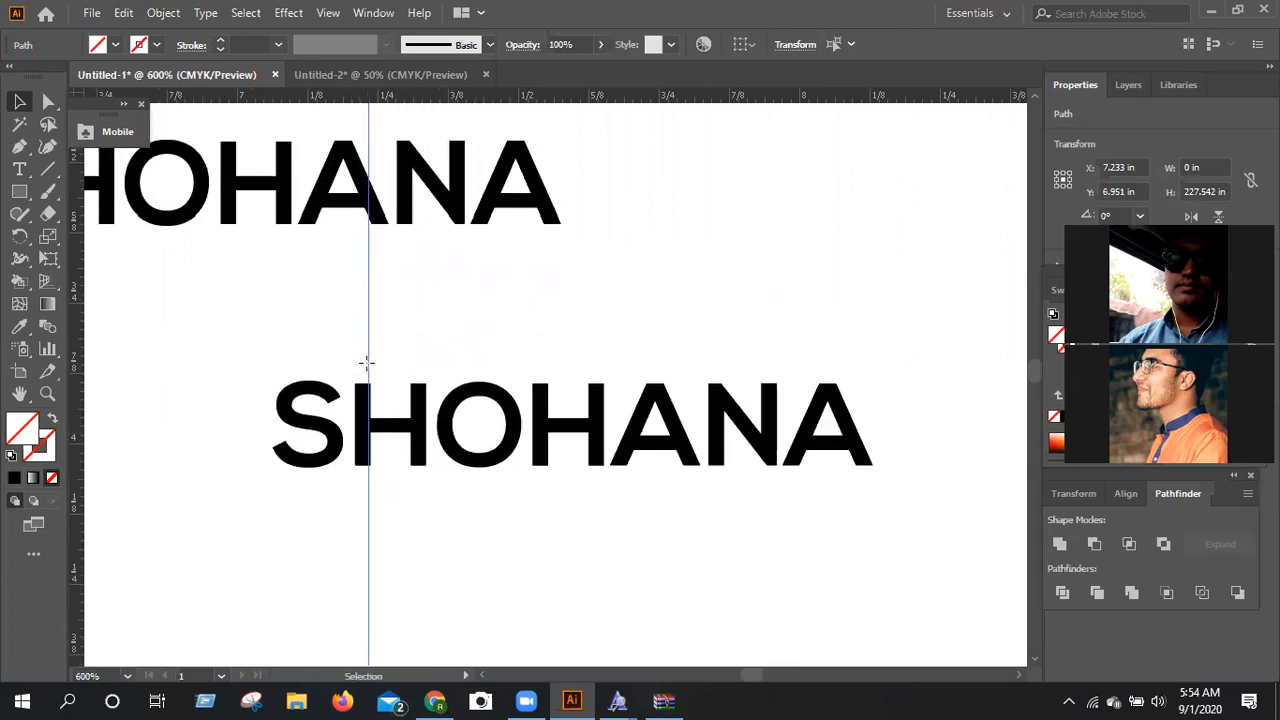
drag(369, 363, 372, 360)
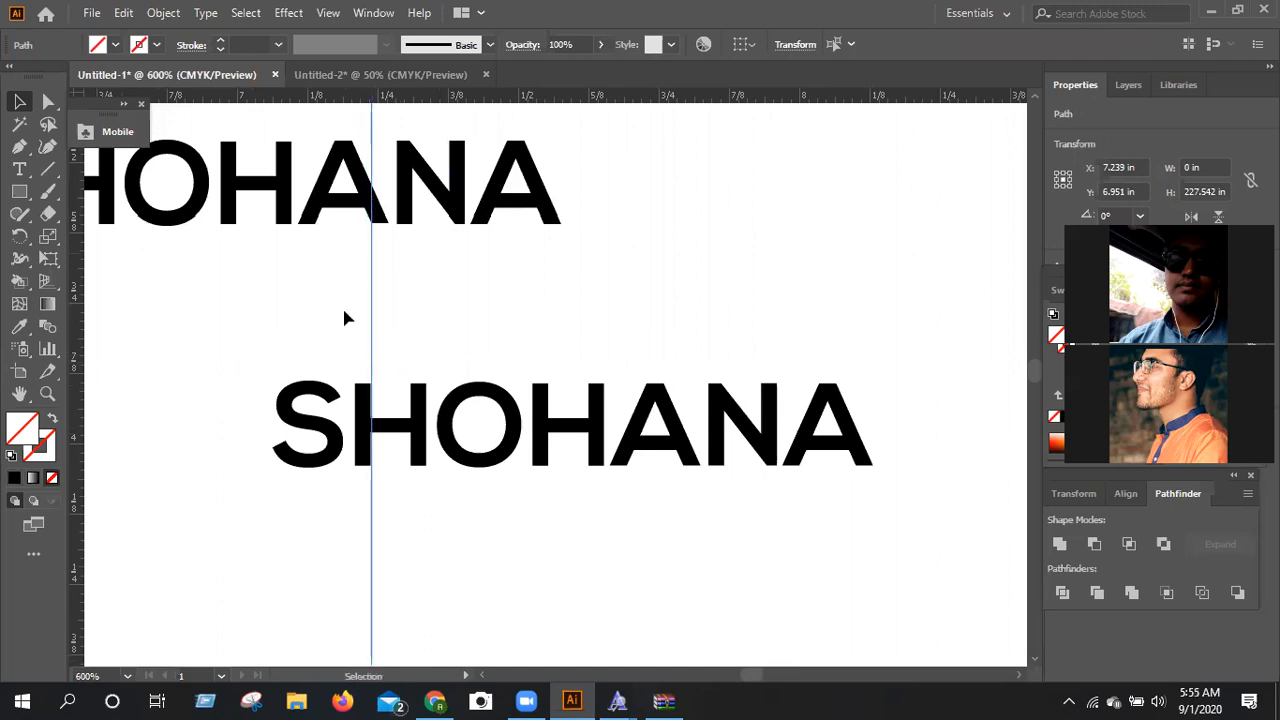
Divide the first H along the guide, ungroup the pieces and delete its left stem.
drag(313, 307, 380, 337)
drag(360, 278, 396, 449)
click(1063, 593)
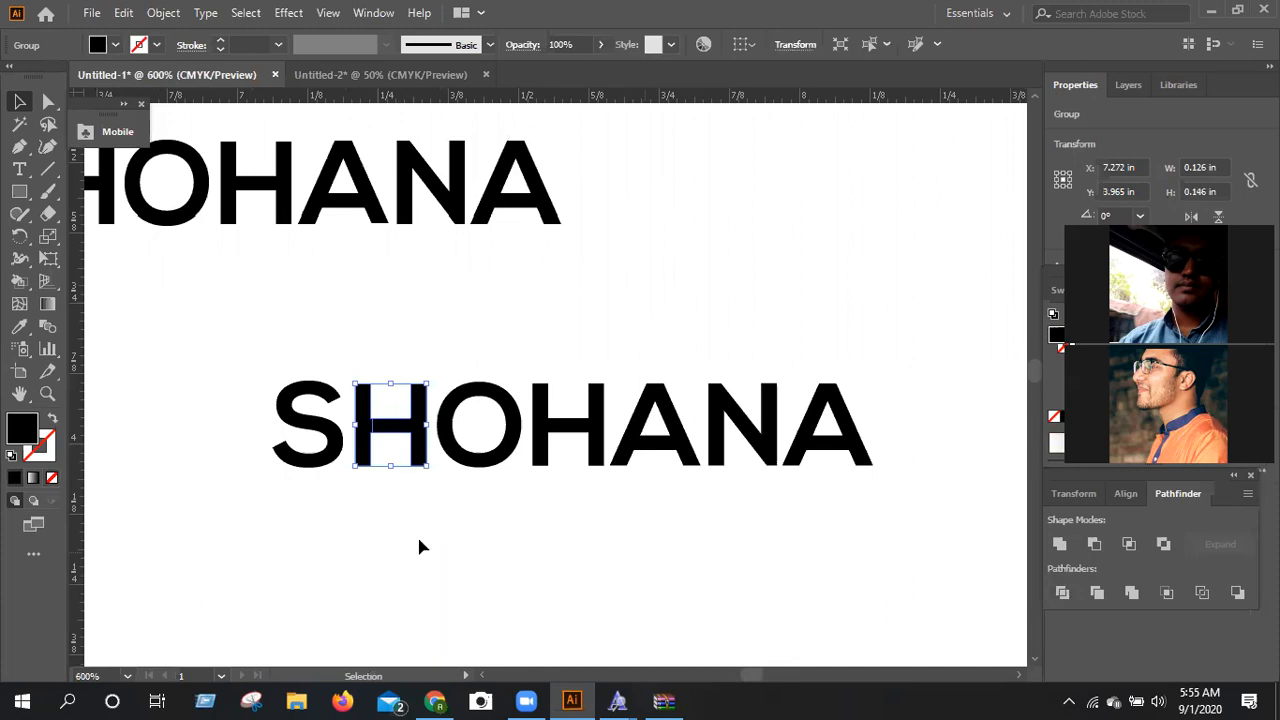
right_click(372, 478)
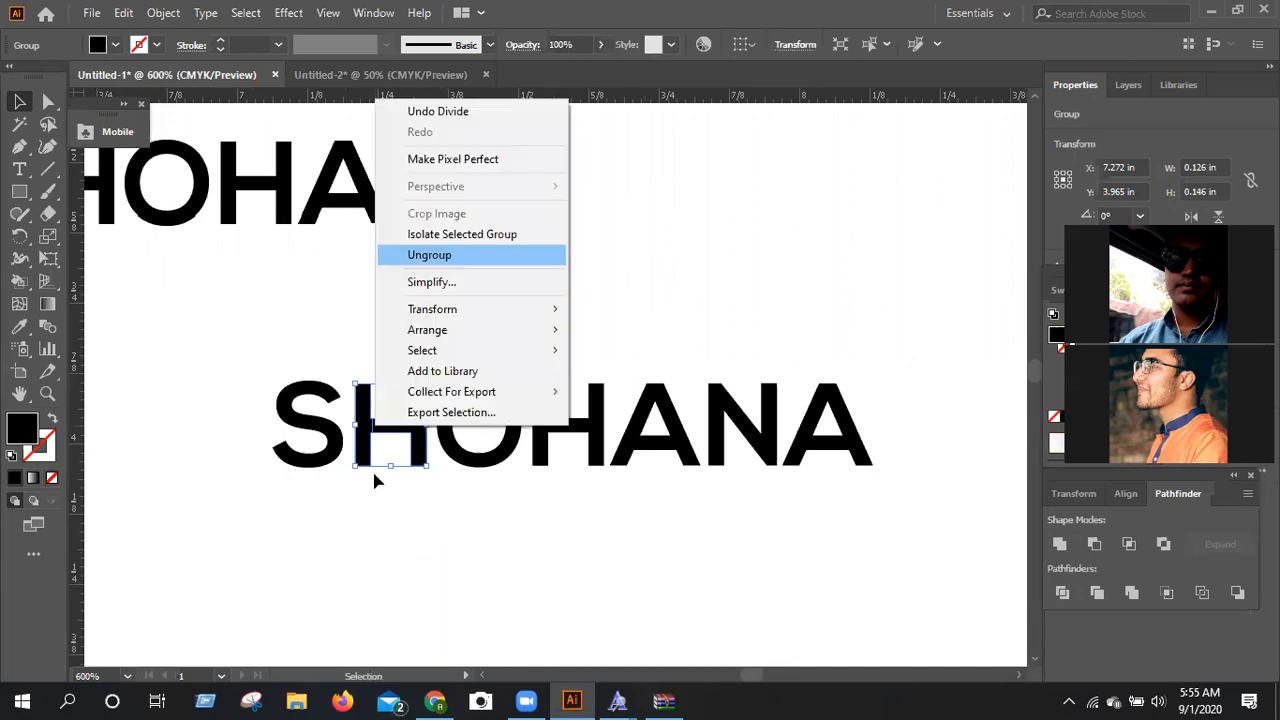
key(Return)
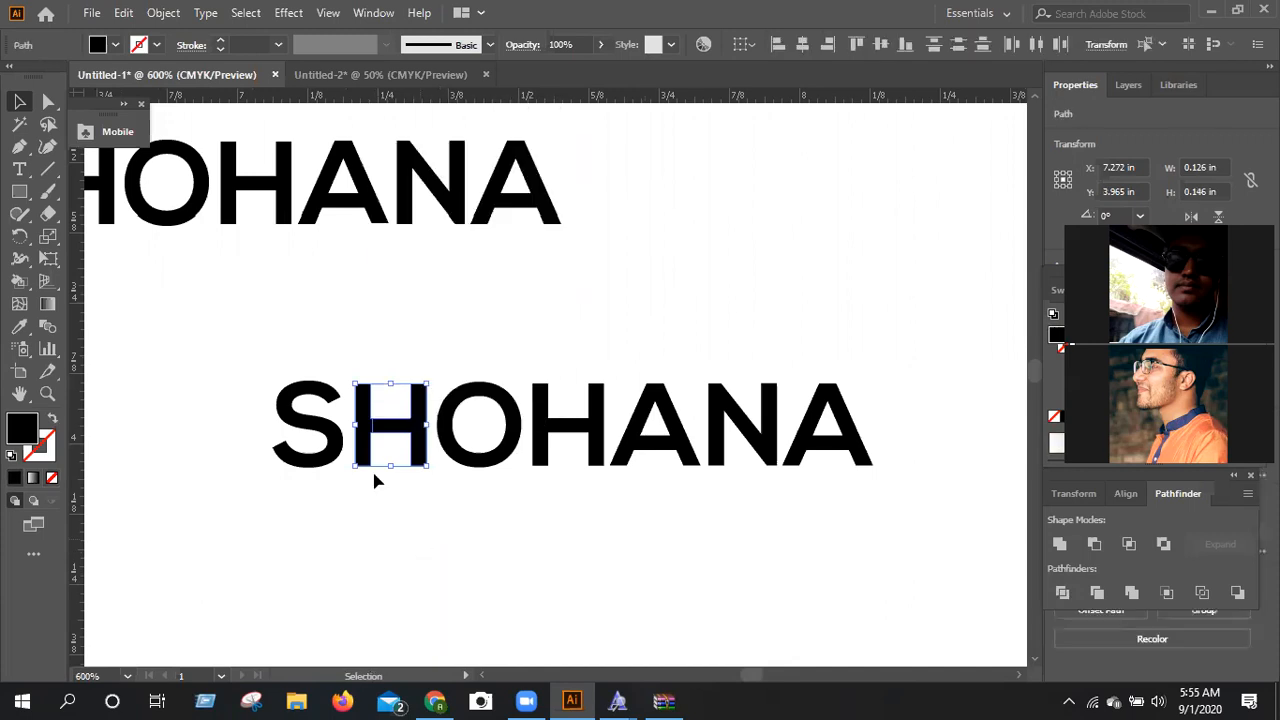
click(368, 462)
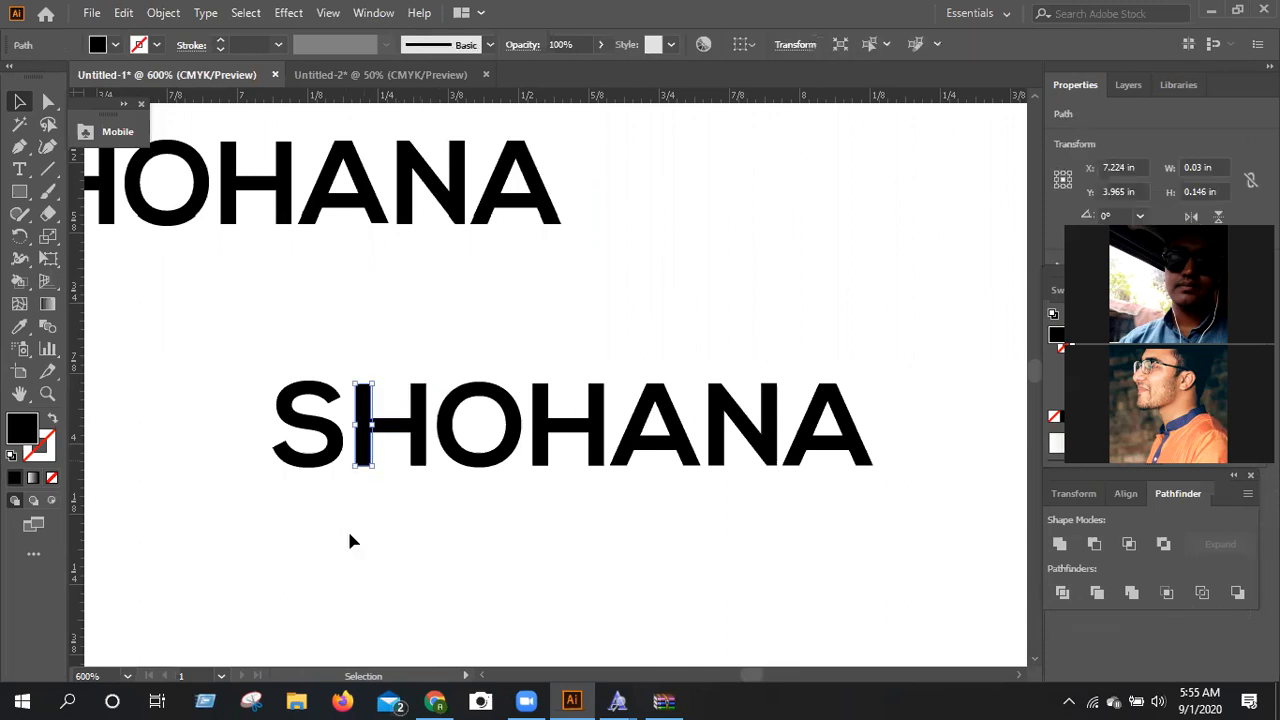
key(Delete)
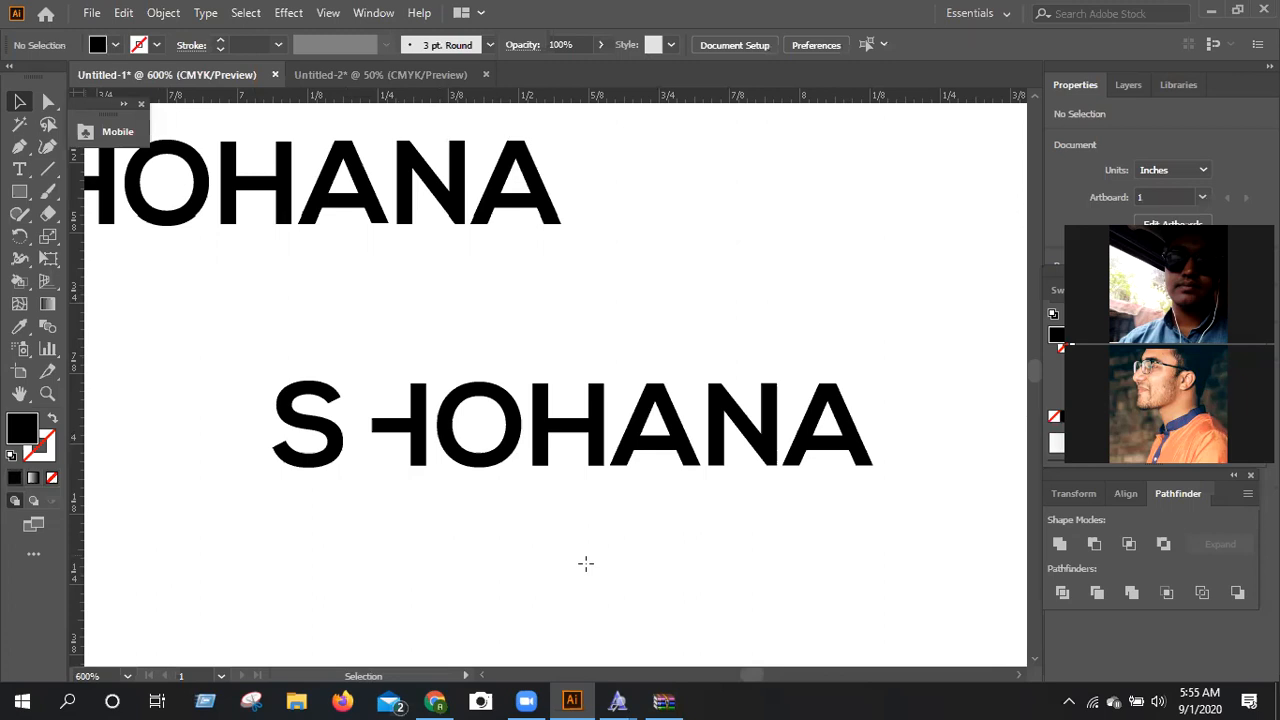
Divide the second H along a vertical guide at X 7.619 in and delete its right stem.
drag(586, 563, 586, 563)
drag(585, 425, 574, 406)
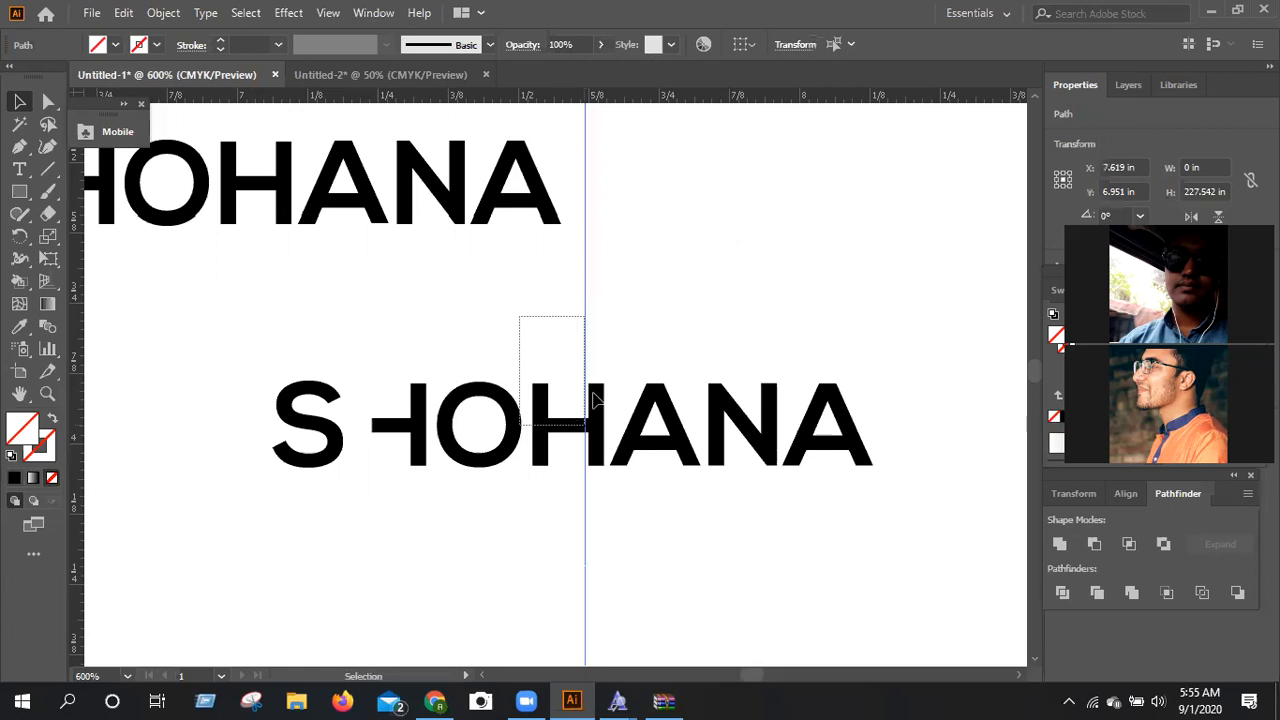
drag(592, 393, 594, 398)
click(1062, 593)
key(ctrl+shift+g)
click(595, 424)
key(Delete)
Nudge the S right until it sits close to the crossbar of the cut first H.
click(337, 448)
key(Right)
key(Right)
key(Right)
key(ctrl+plus)
click(1022, 676)
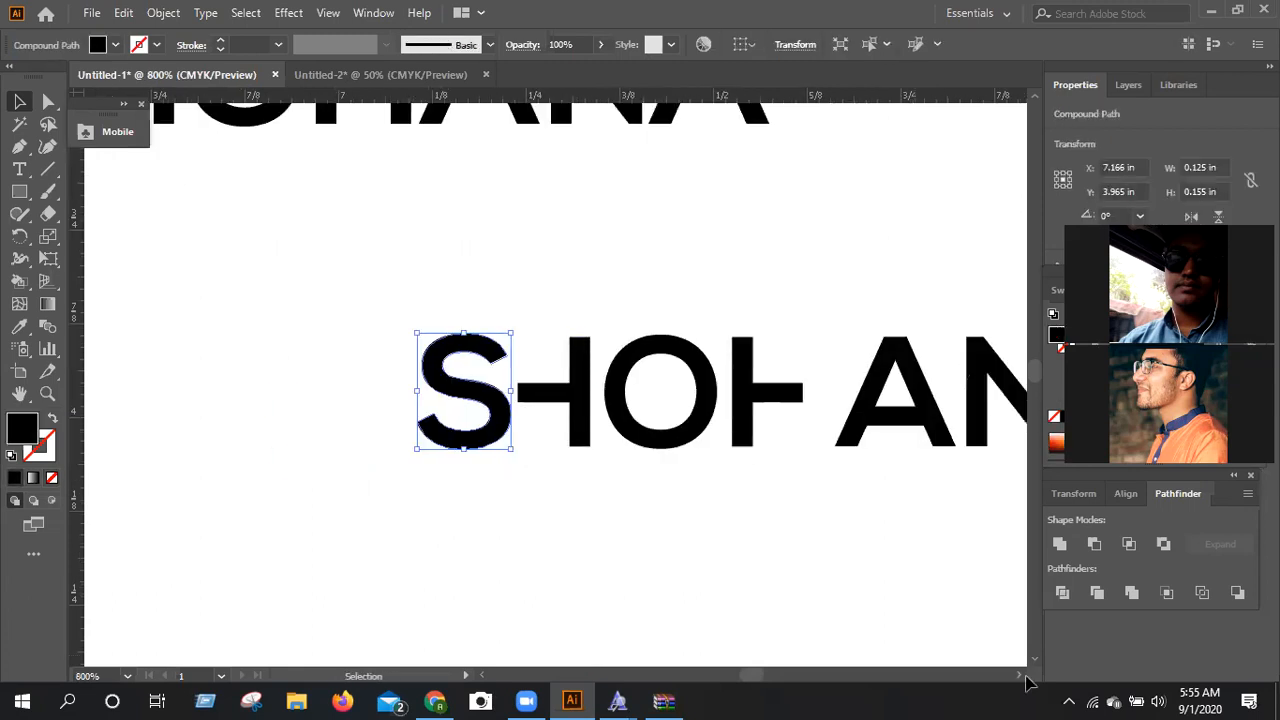
Draw a line segment through the last A joining the upper and lower inner corners at its crossbar's left end.
click(1020, 676)
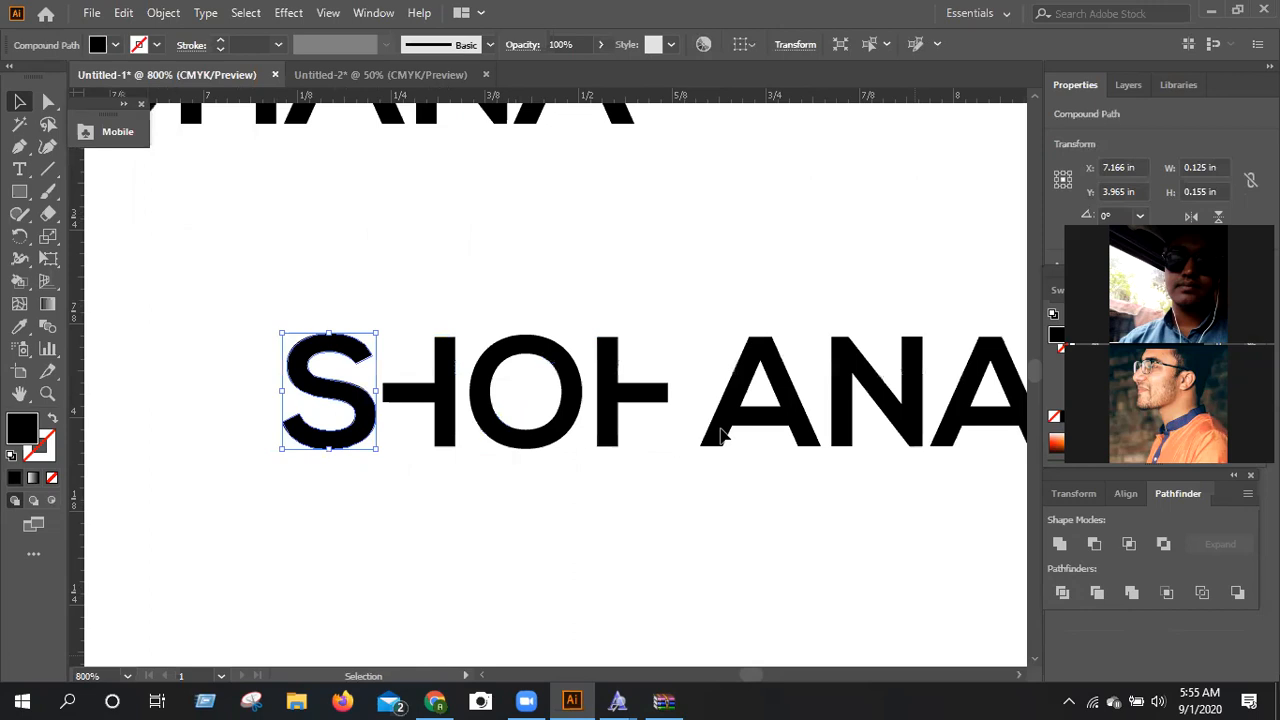
scroll(724, 436, right, 1)
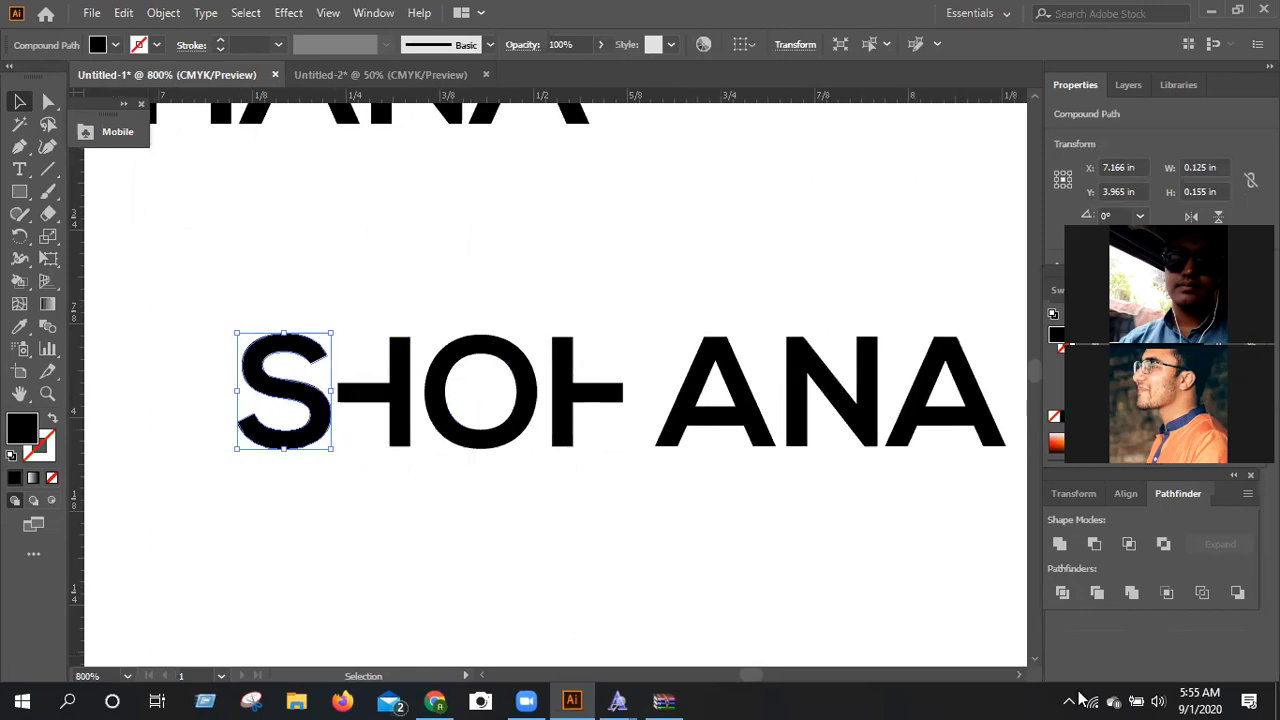
key(ctrl+plus)
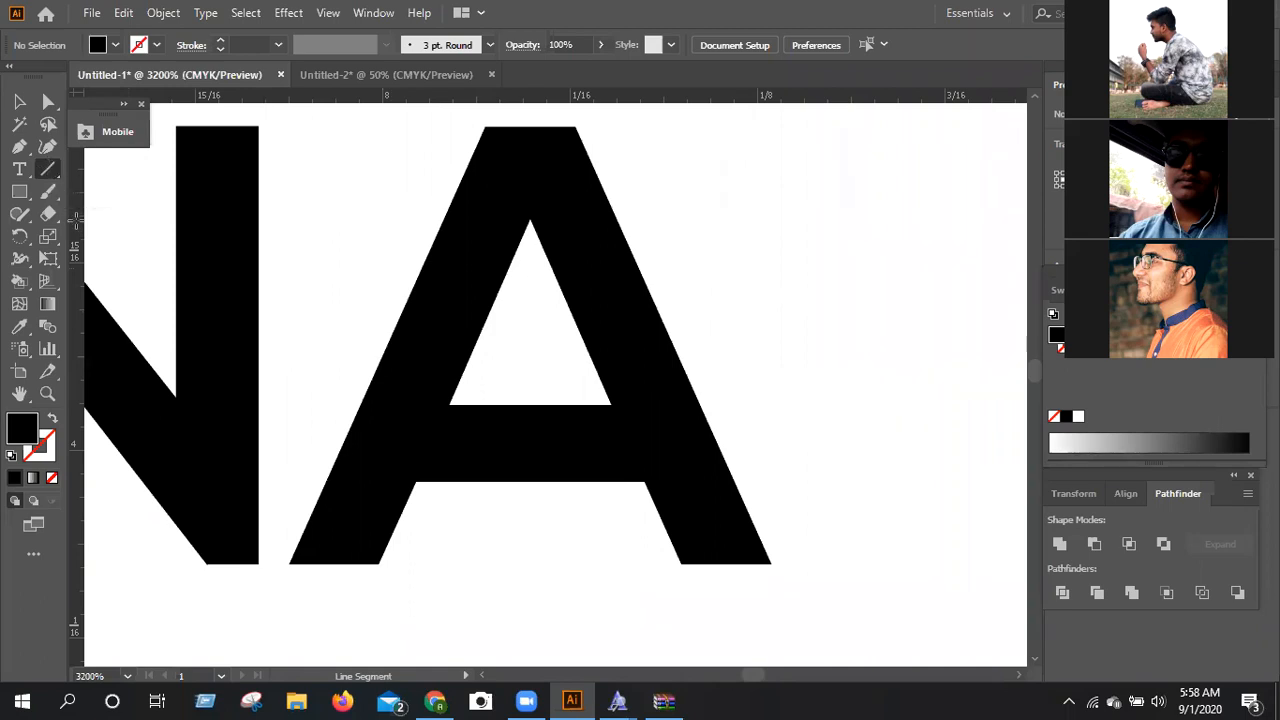
key(ctrl+equal)
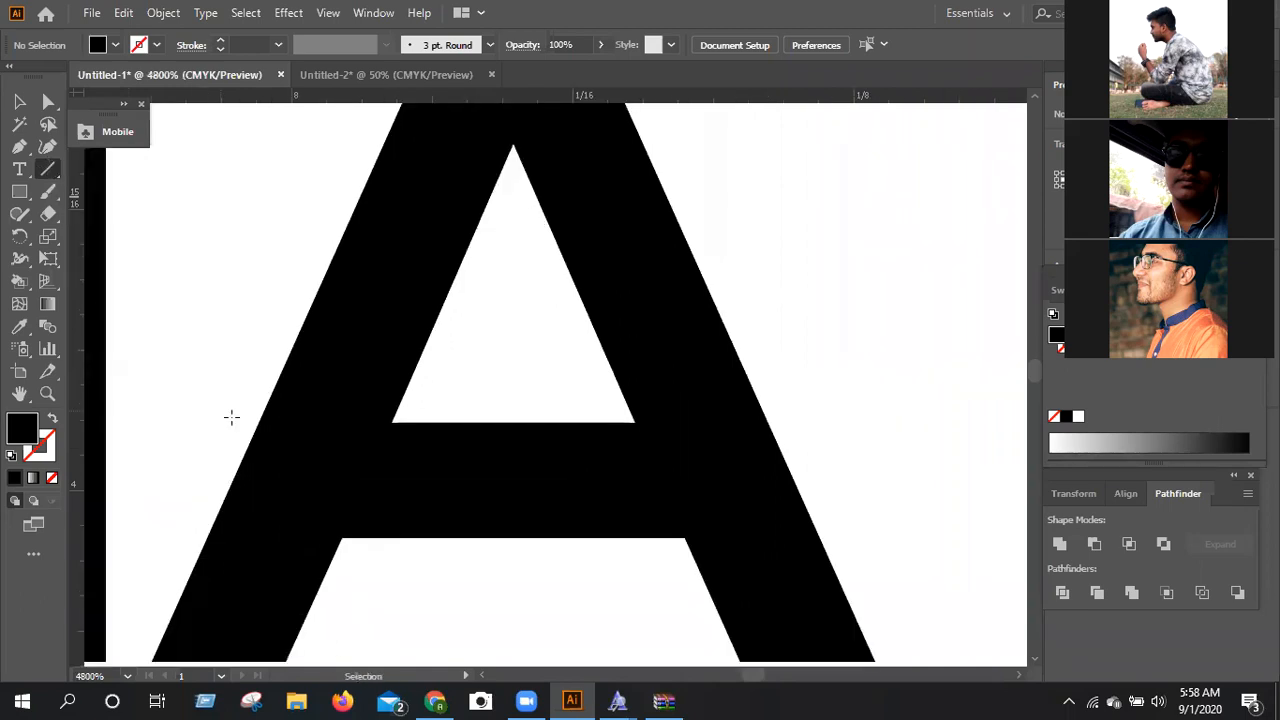
click(390, 421)
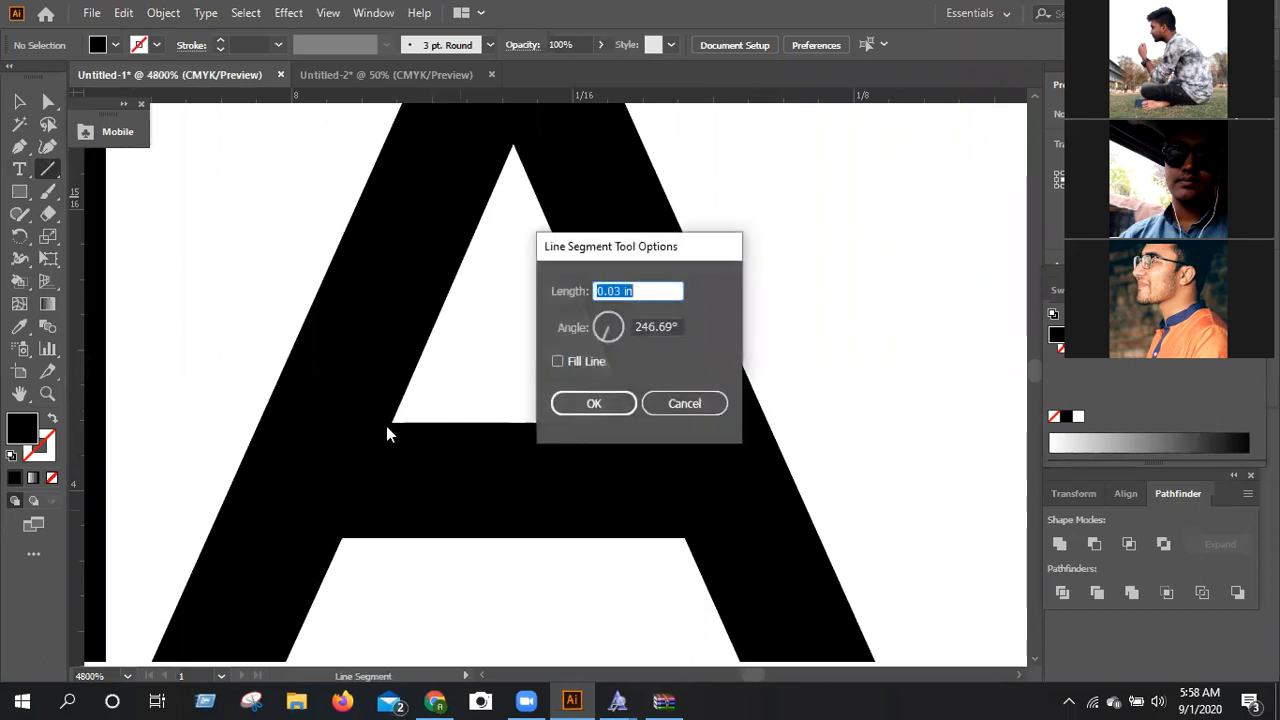
key(Escape)
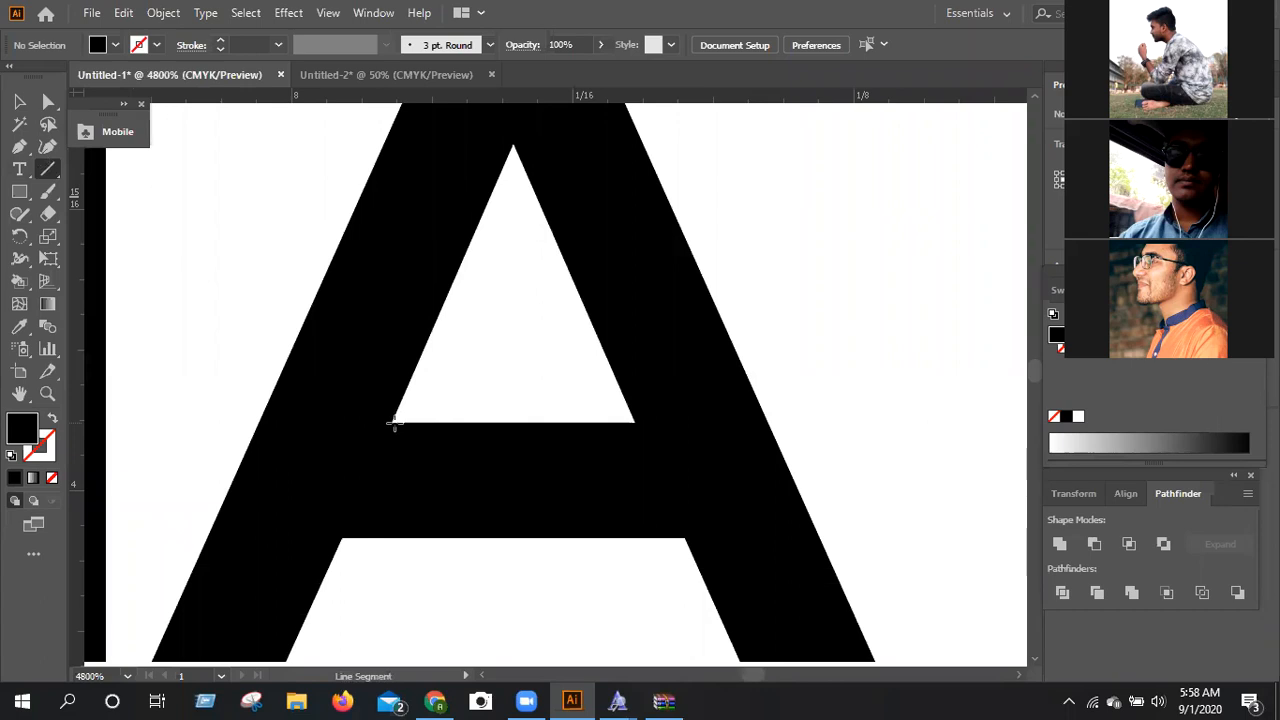
click(391, 422)
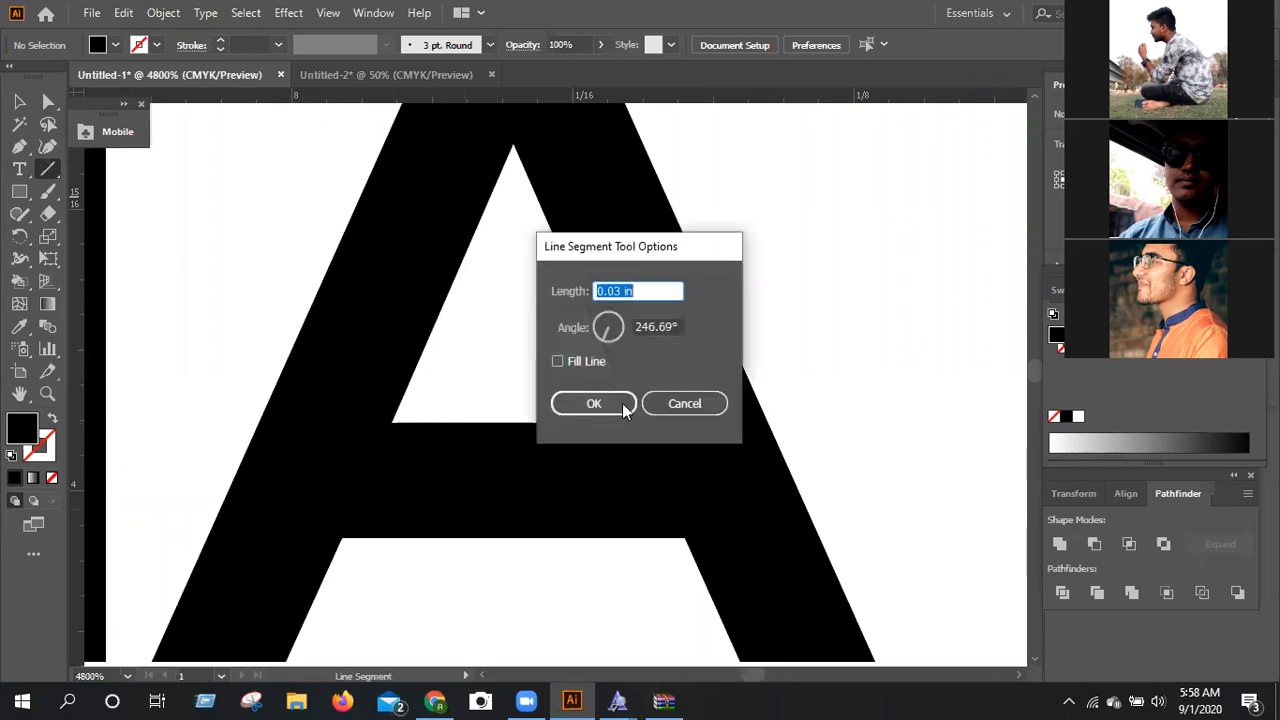
click(681, 402)
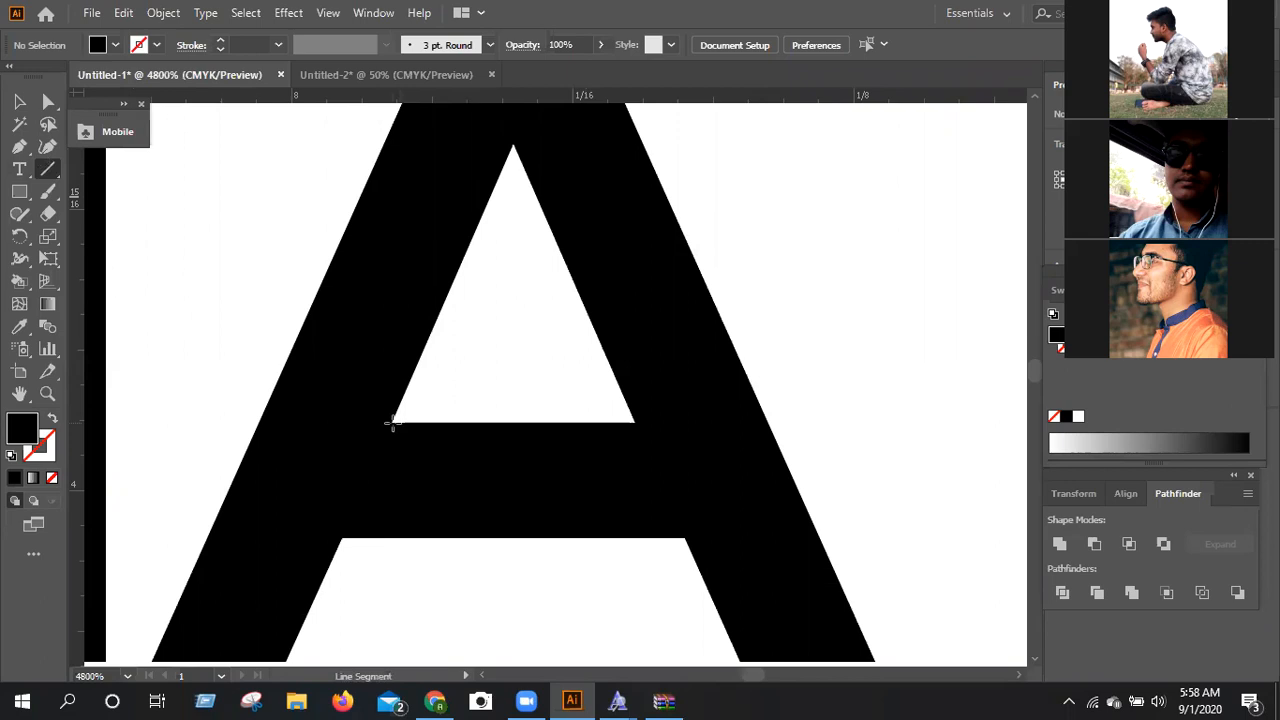
drag(393, 422, 342, 539)
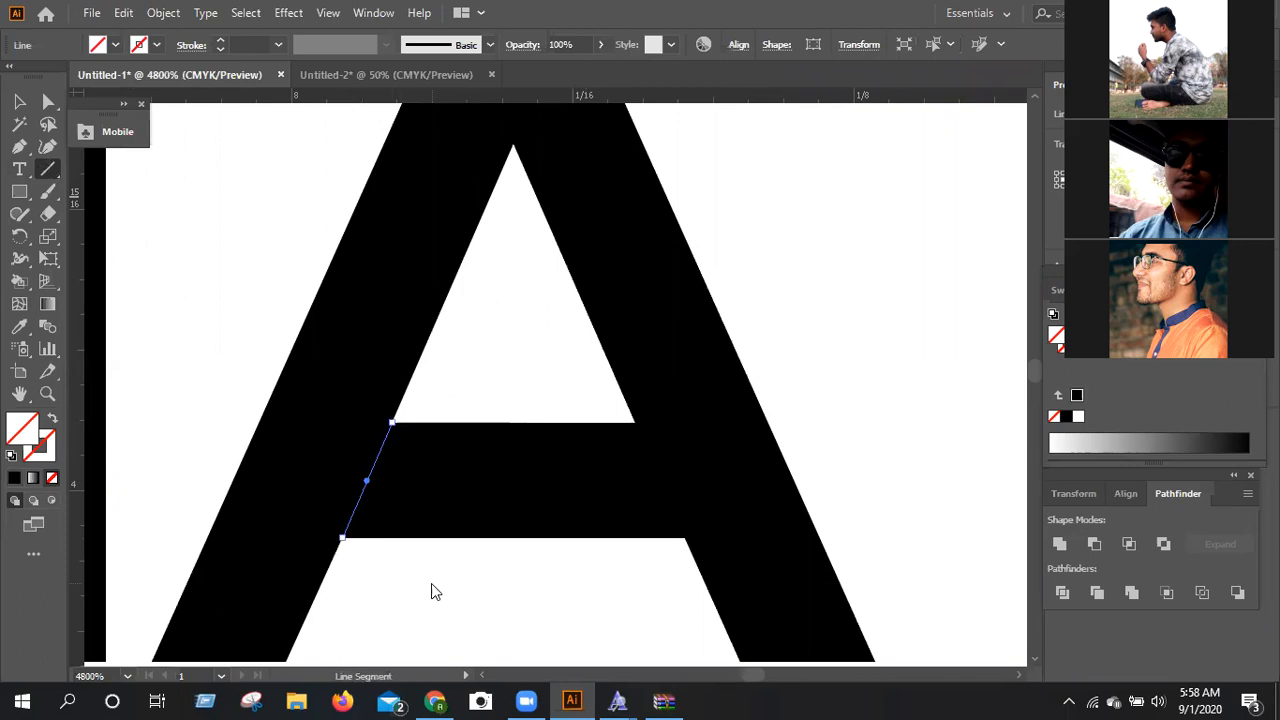
Draw a matching line segment between the inner corners at the right end of the last A's crossbar.
click(679, 418)
click(665, 403)
drag(634, 422, 685, 540)
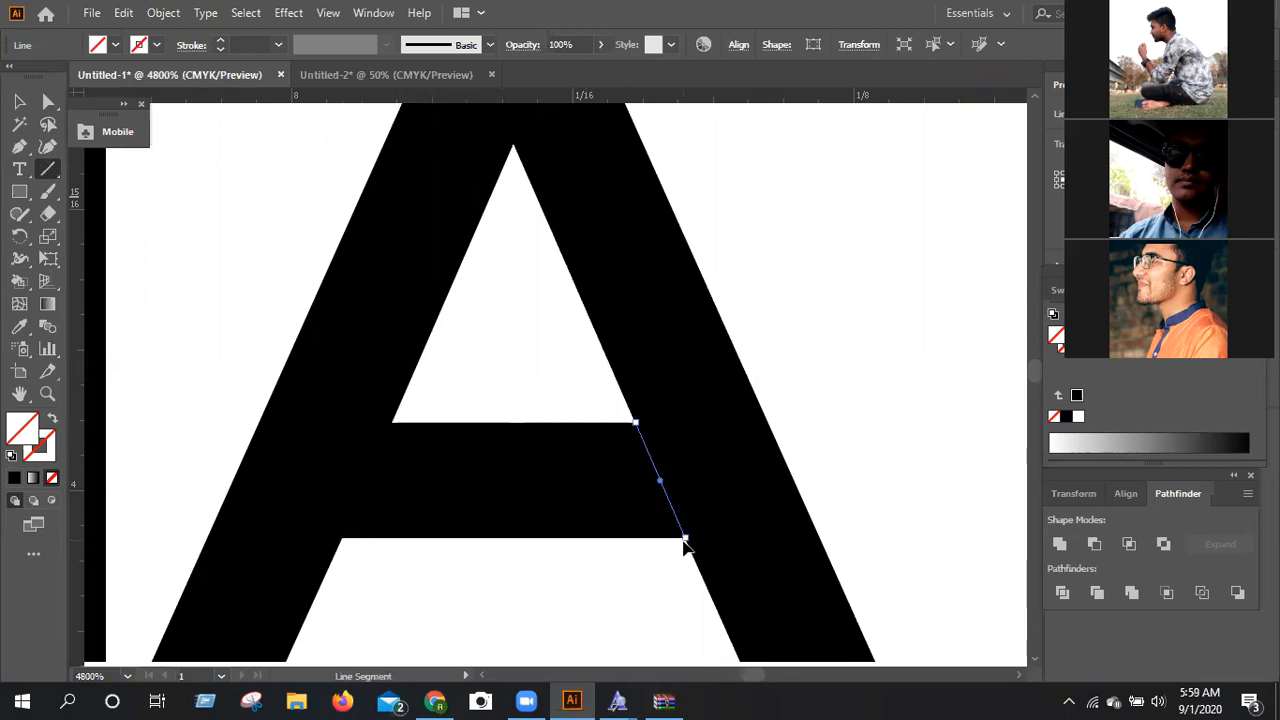
Divide the last A along the two line segments and ungroup the resulting pieces.
key(ctrl+minus)
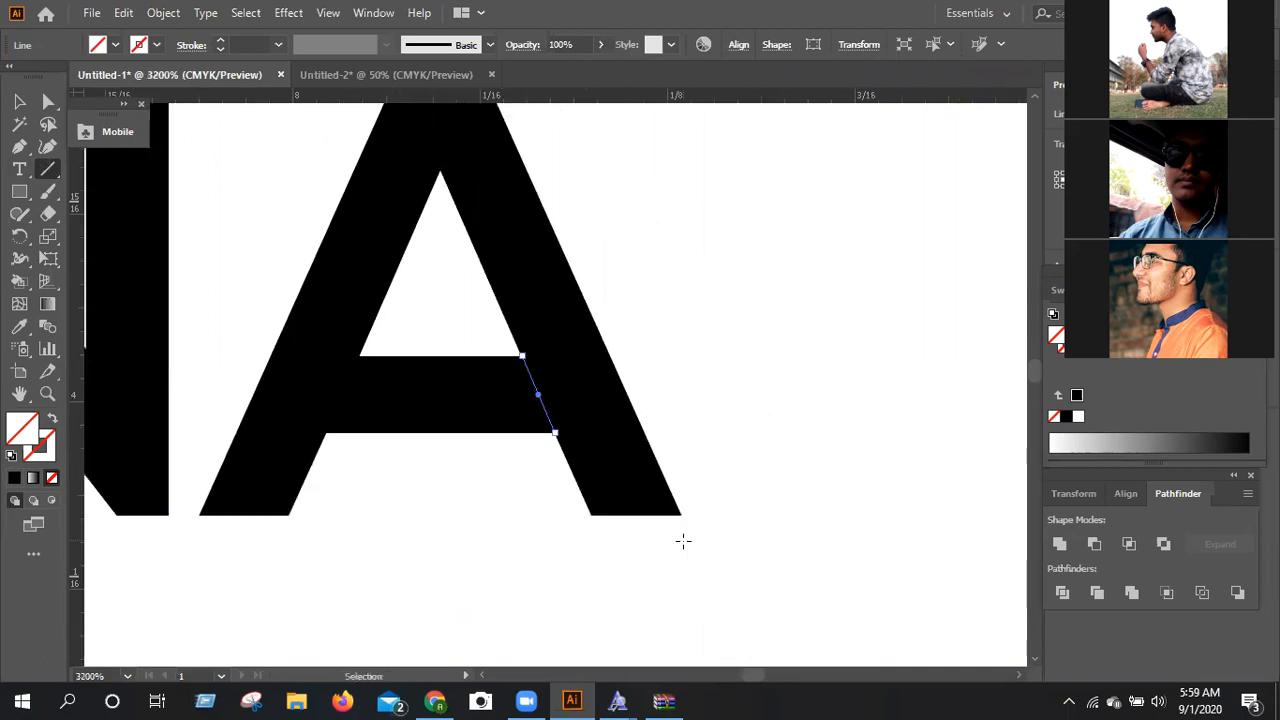
key(ctrl+minus)
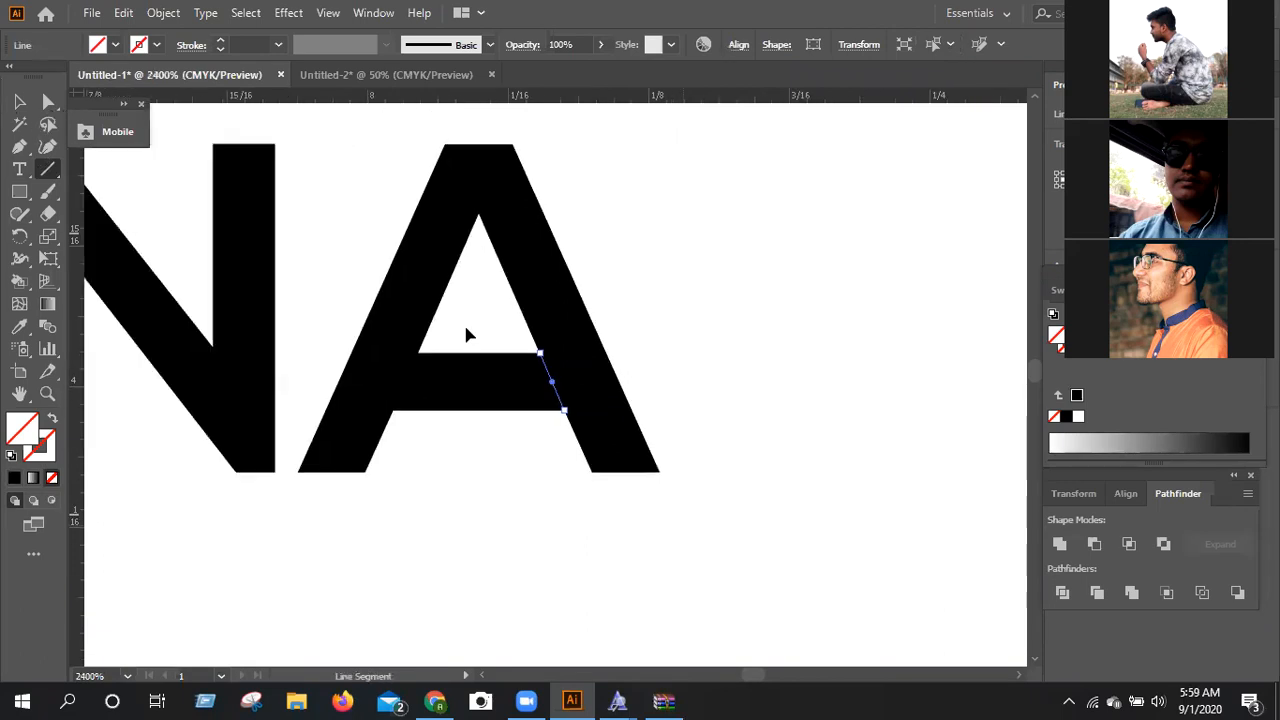
key(v)
drag(608, 476, 340, 134)
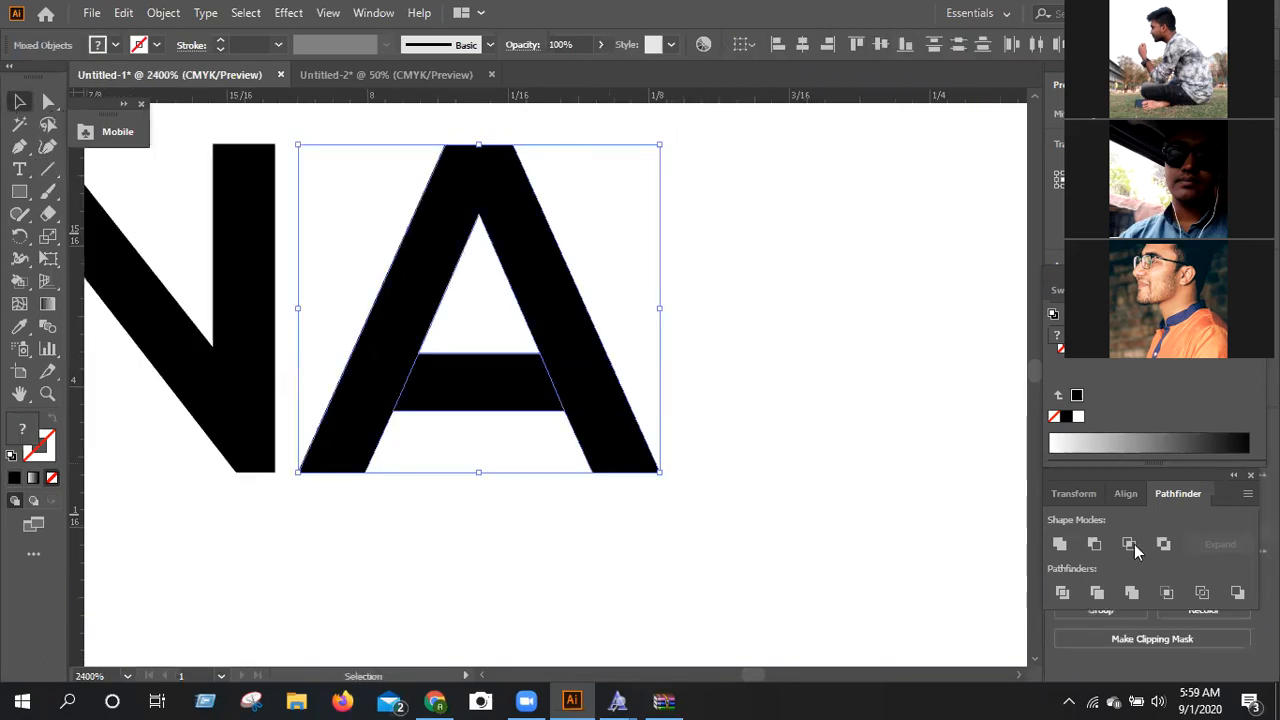
click(1063, 592)
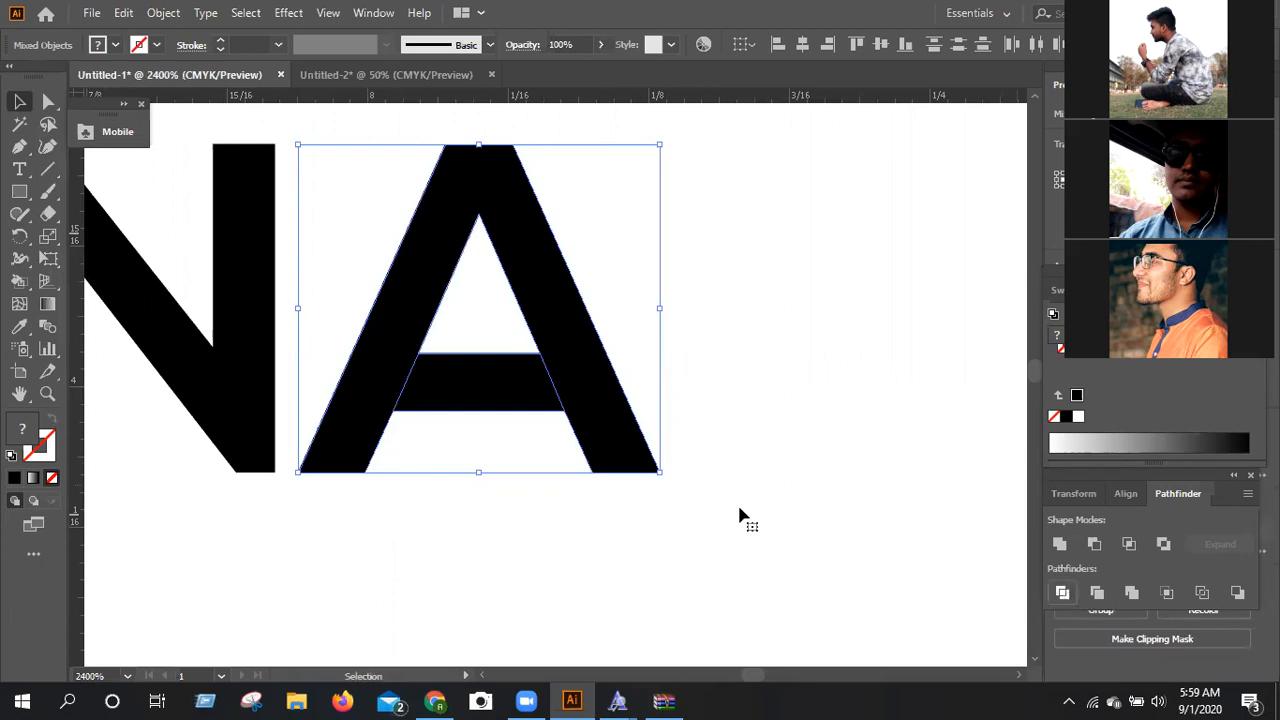
right_click(523, 212)
click(524, 210)
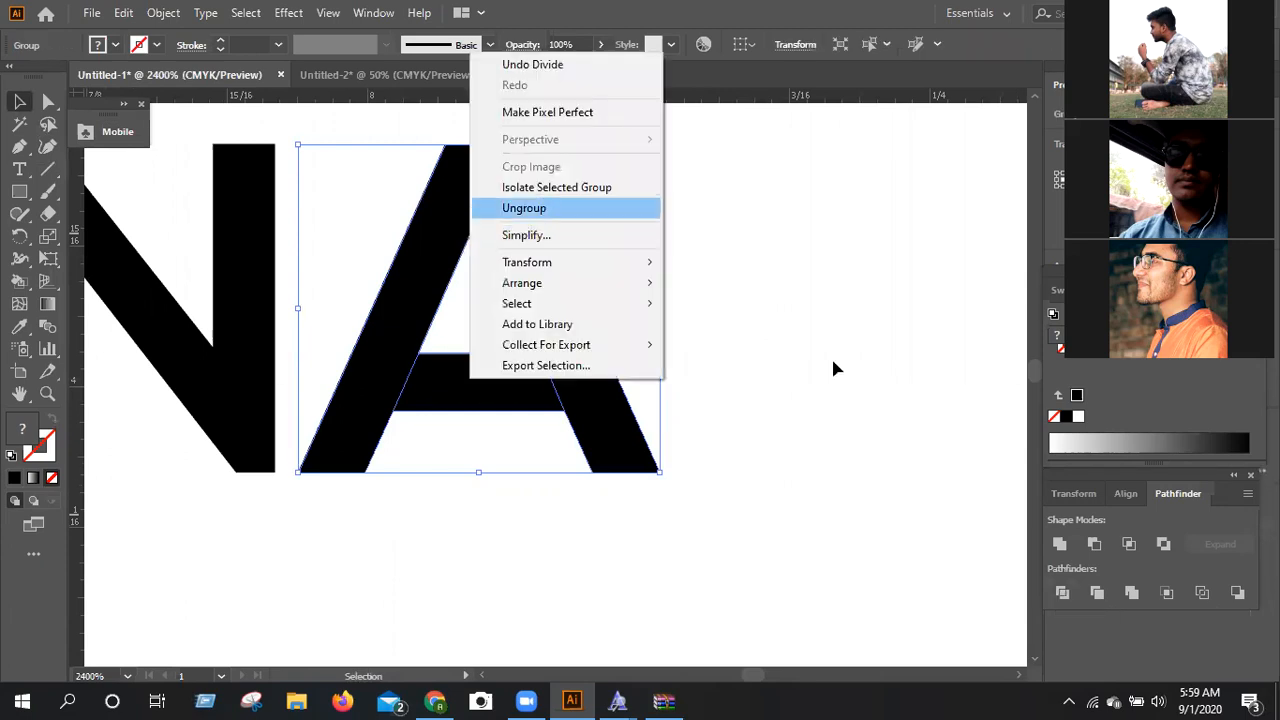
Delete the separated crossbar piece from the last A.
click(480, 454)
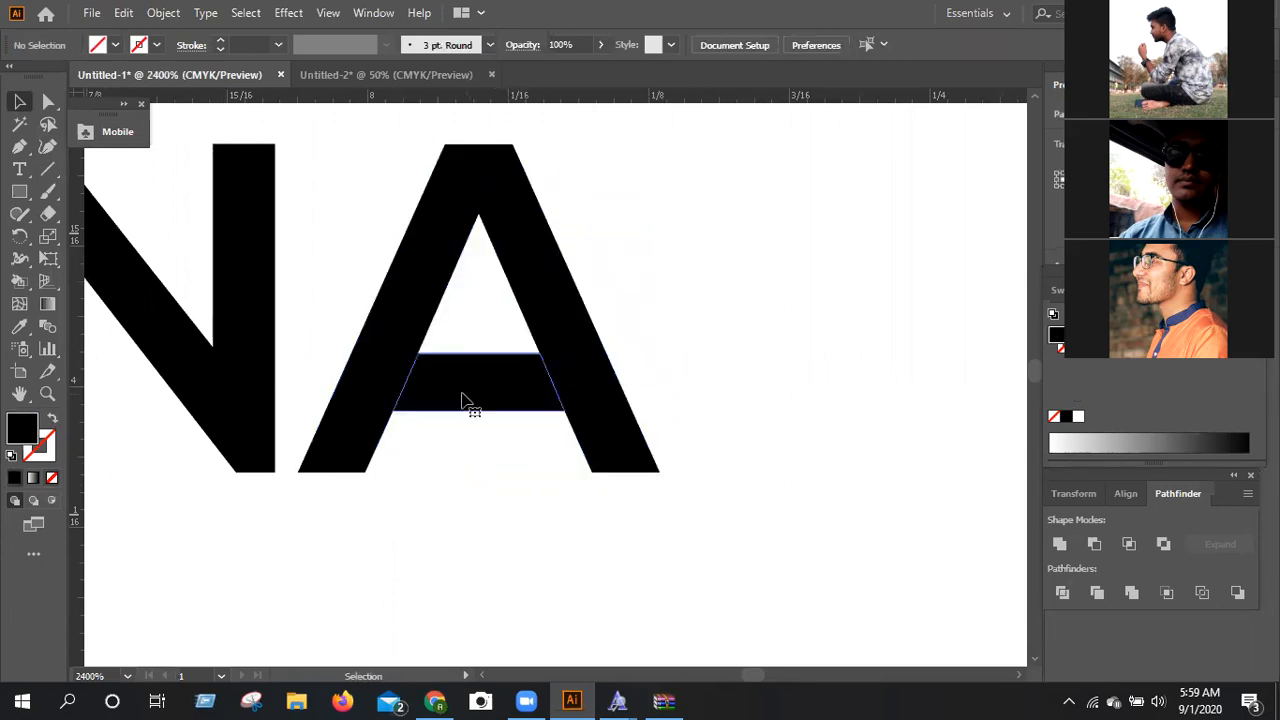
click(462, 400)
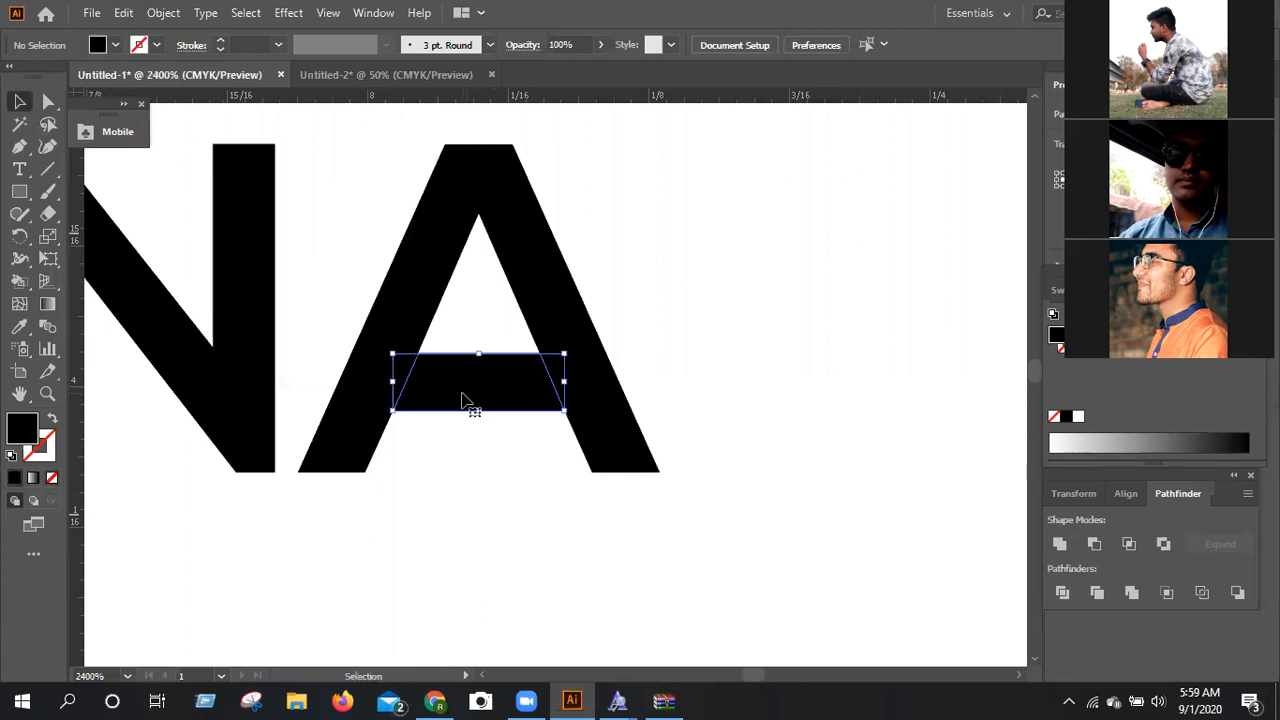
key(Delete)
Nudge the first A left until its foot sits close to the crossbar of the second cut H.
key(ctrl+minus)
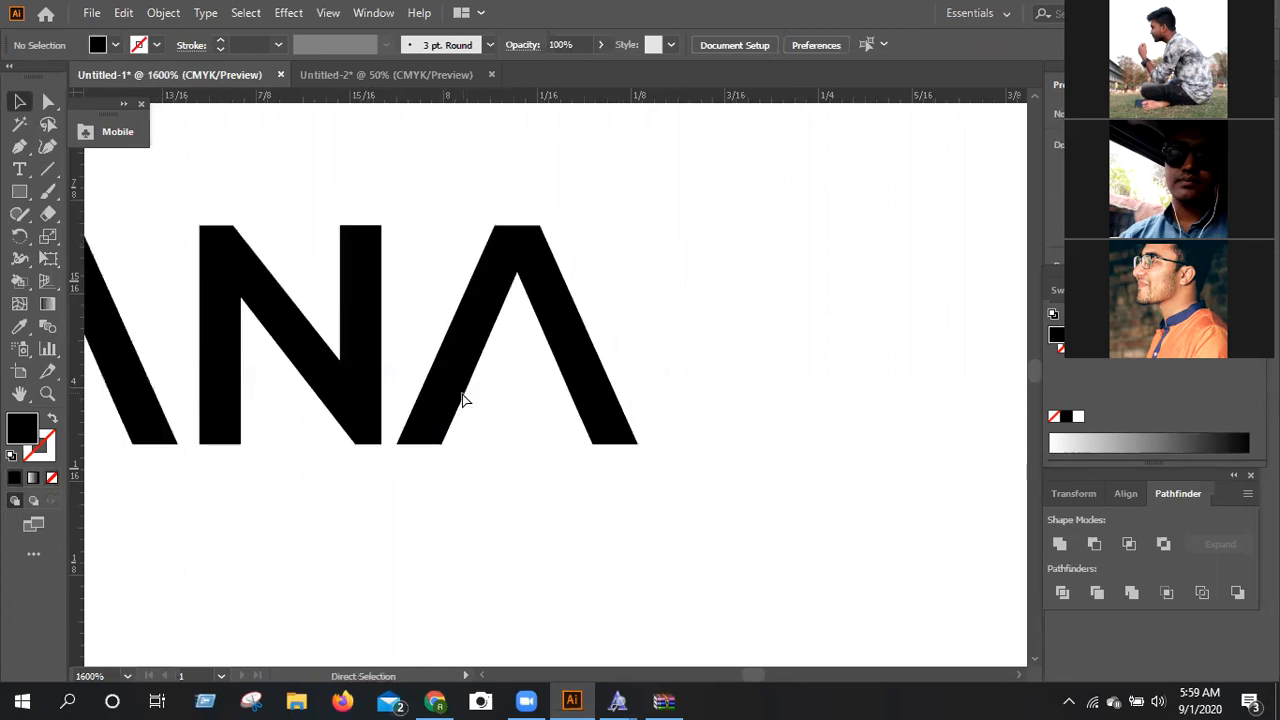
key(ctrl+minus)
key(ctrl+minus)
key(ctrl+minus)
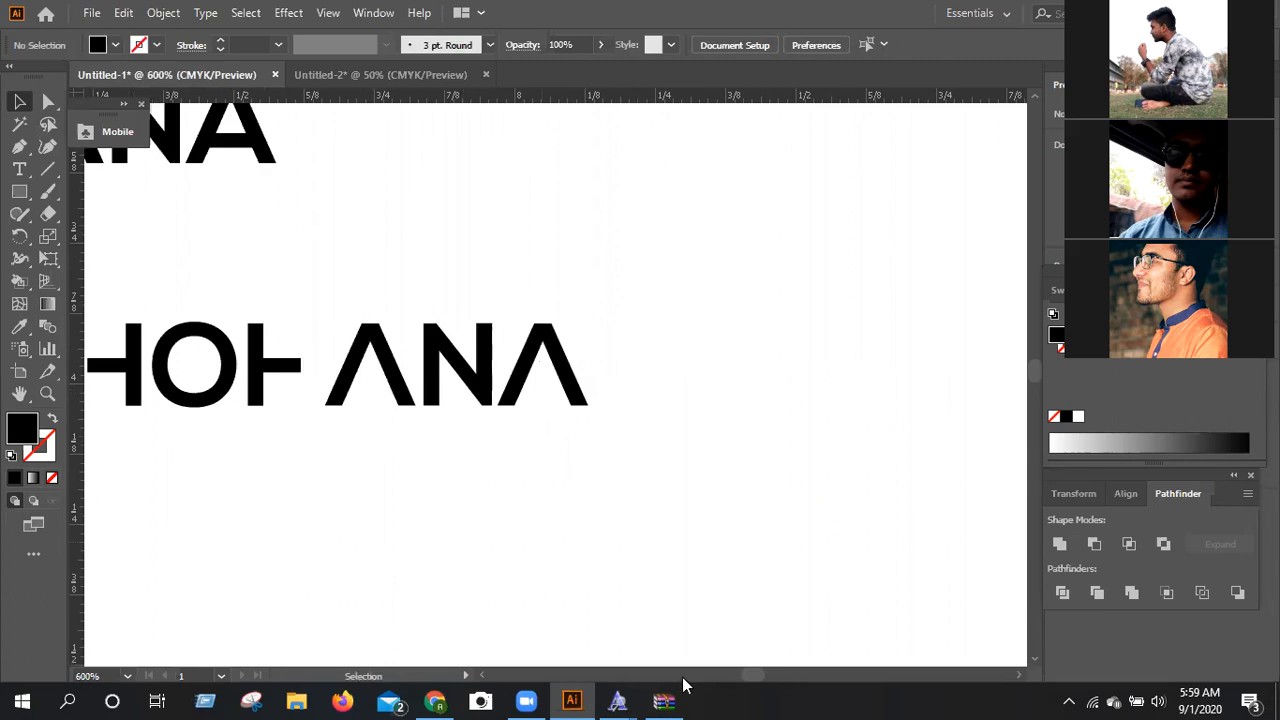
click(482, 677)
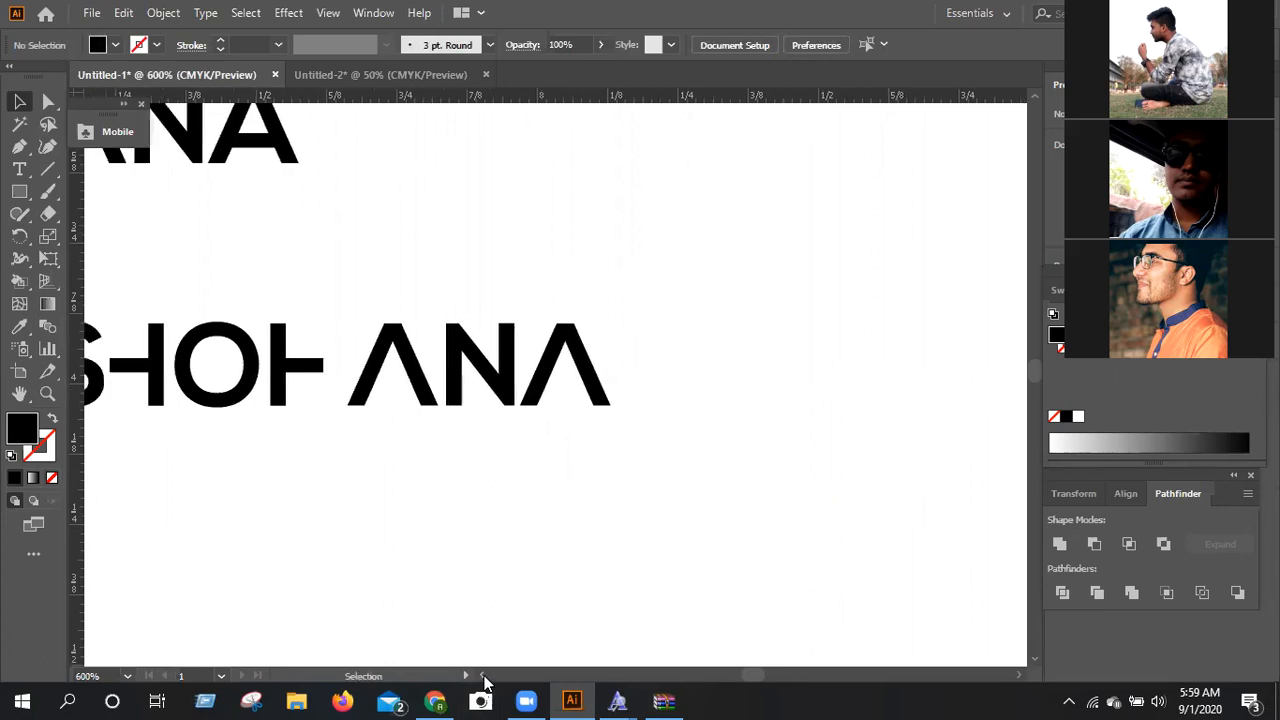
click(484, 677)
click(485, 677)
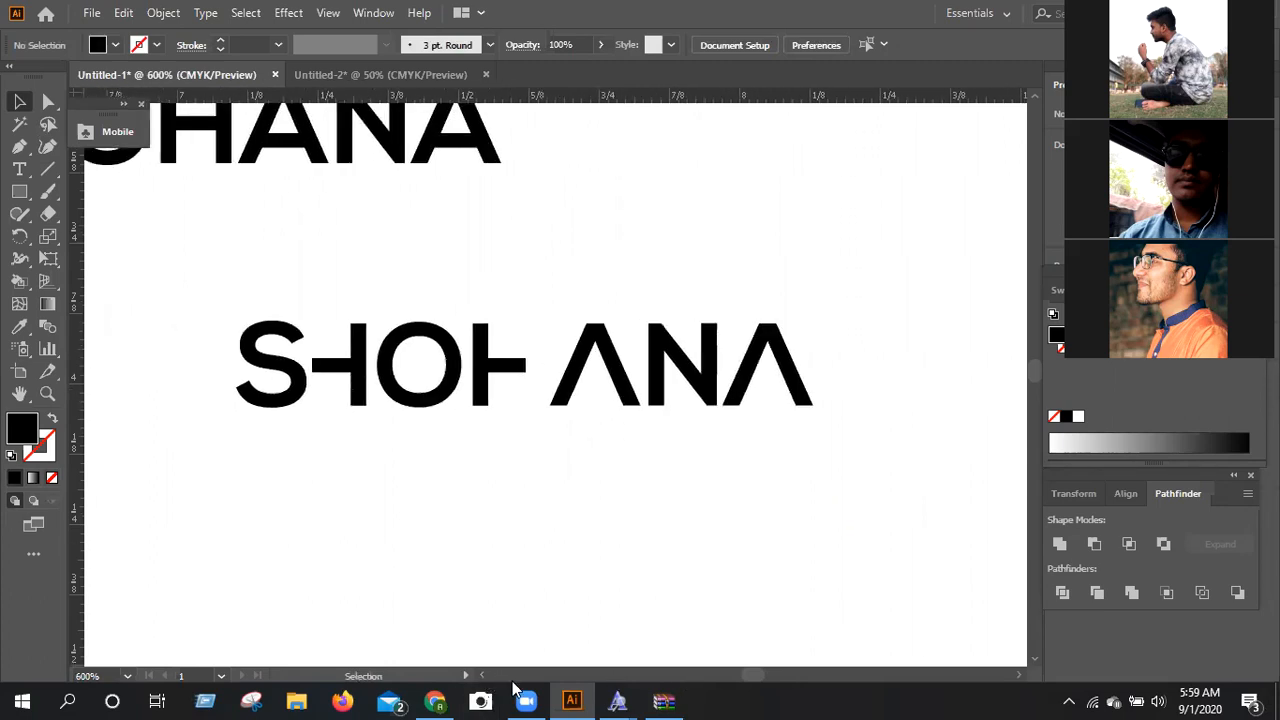
click(563, 397)
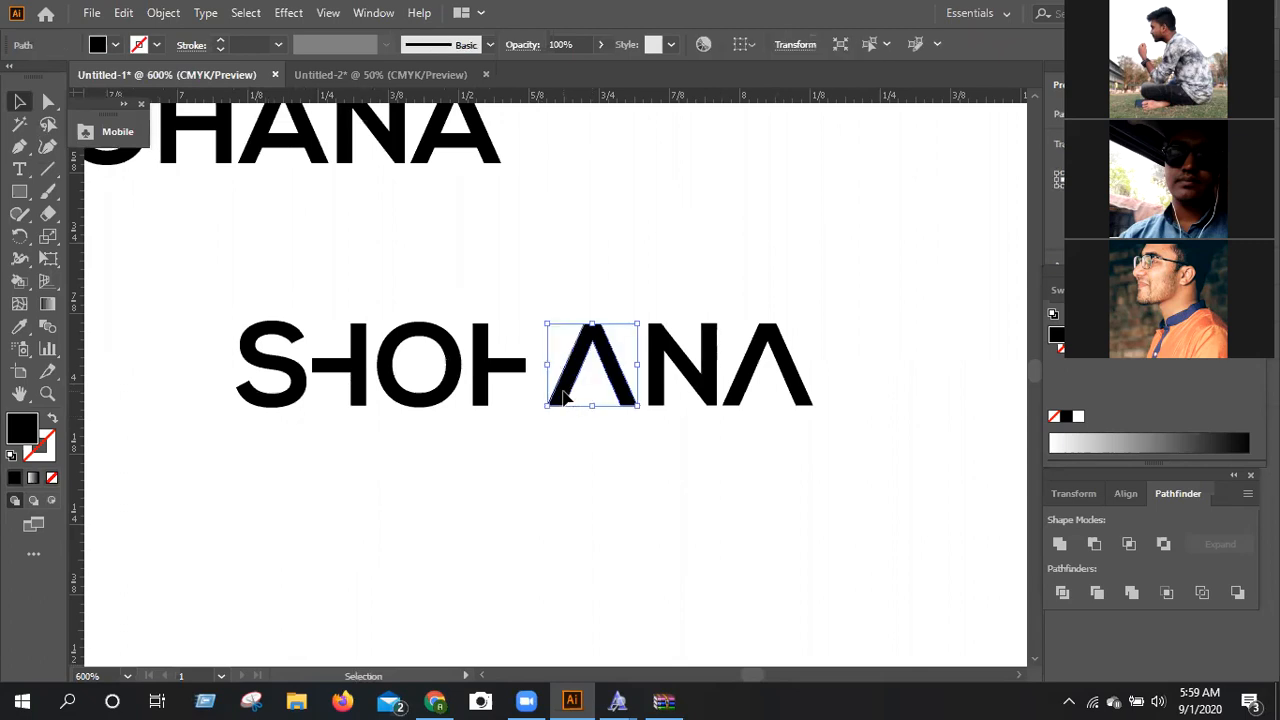
key(Left)
key(Left)
key(Left)
key(Left)
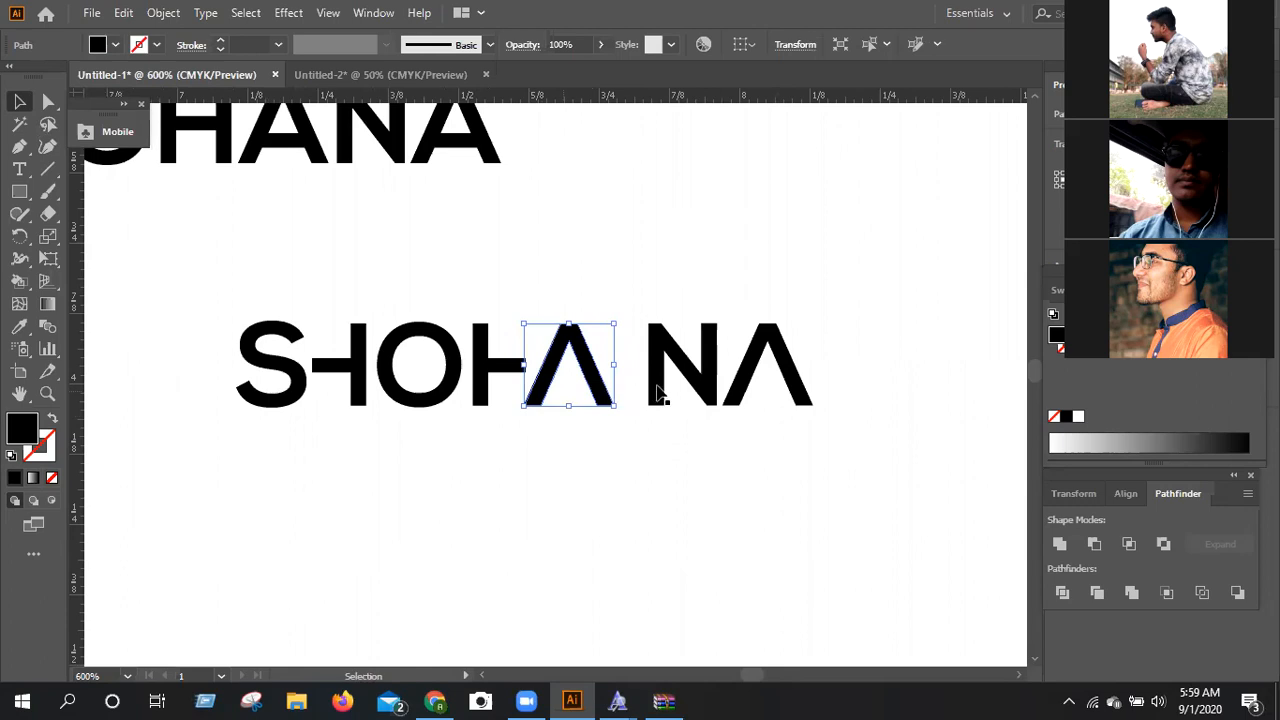
Nudge the N left until it sits close to the right foot of the first A.
click(662, 392)
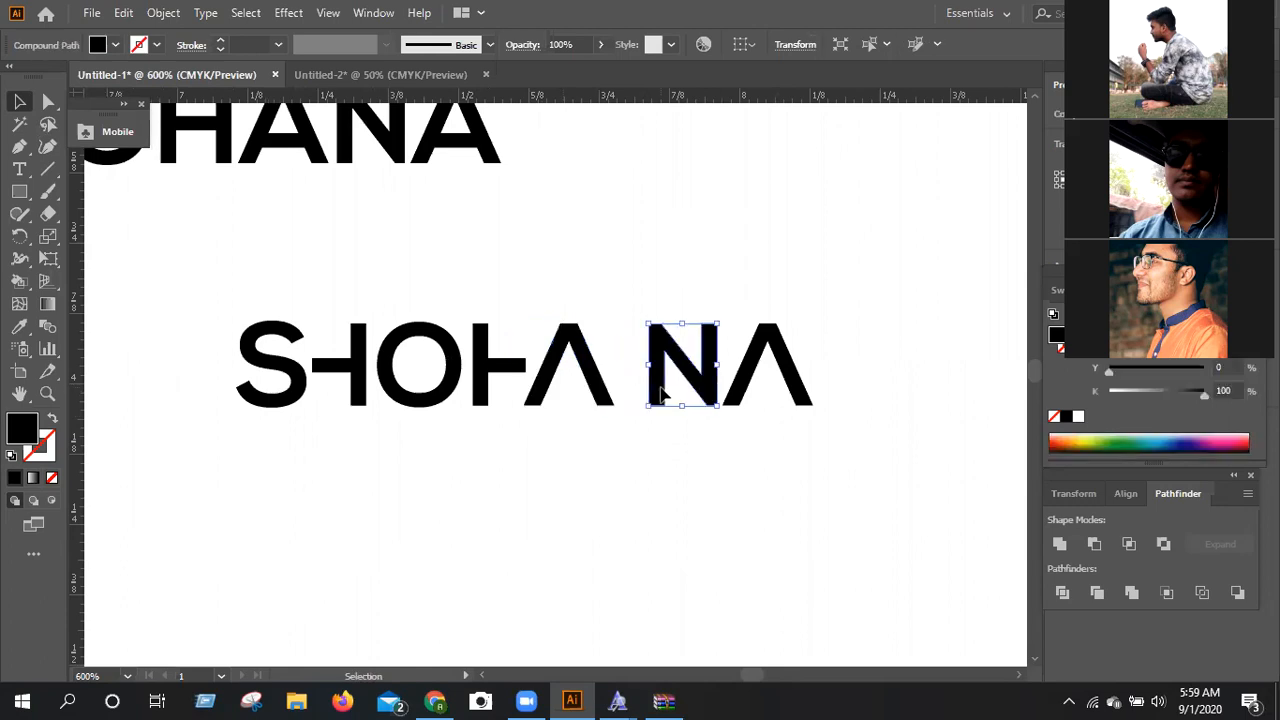
key(Left)
key(Left)
key(Left)
key(Left)
key(Left)
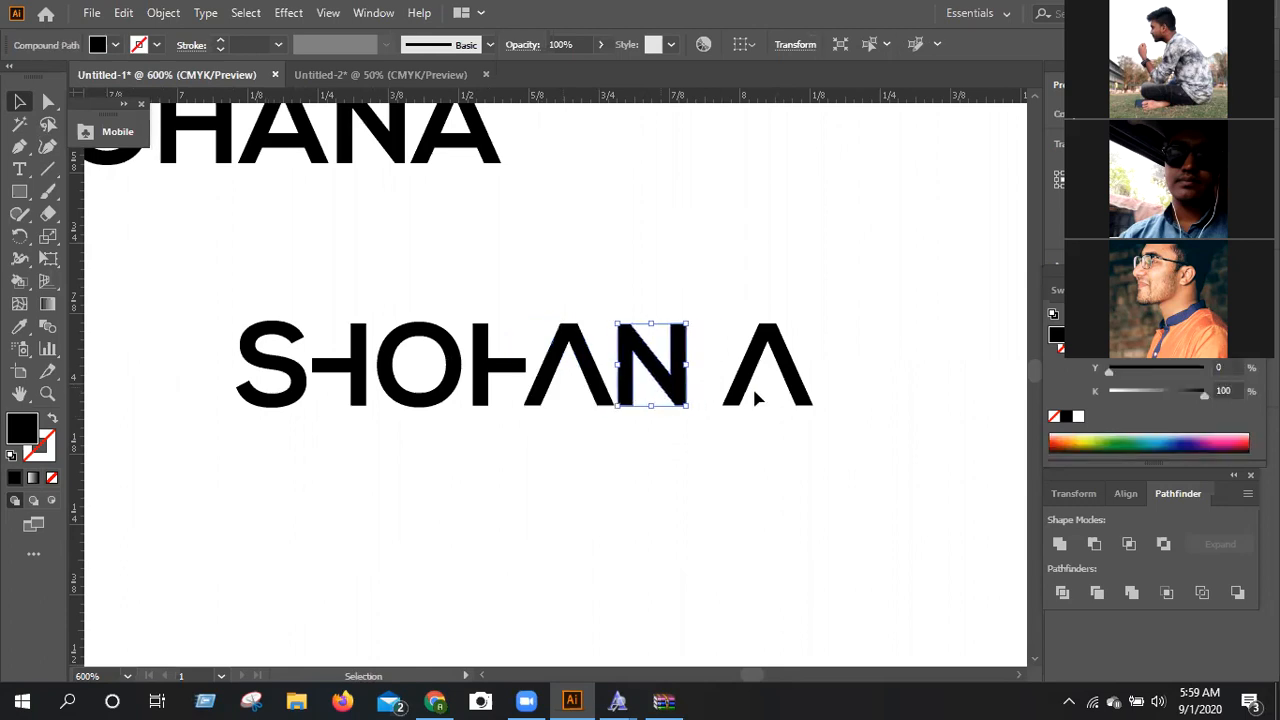
Nudge the last A left to close the gap after the N, and deselect it.
click(742, 395)
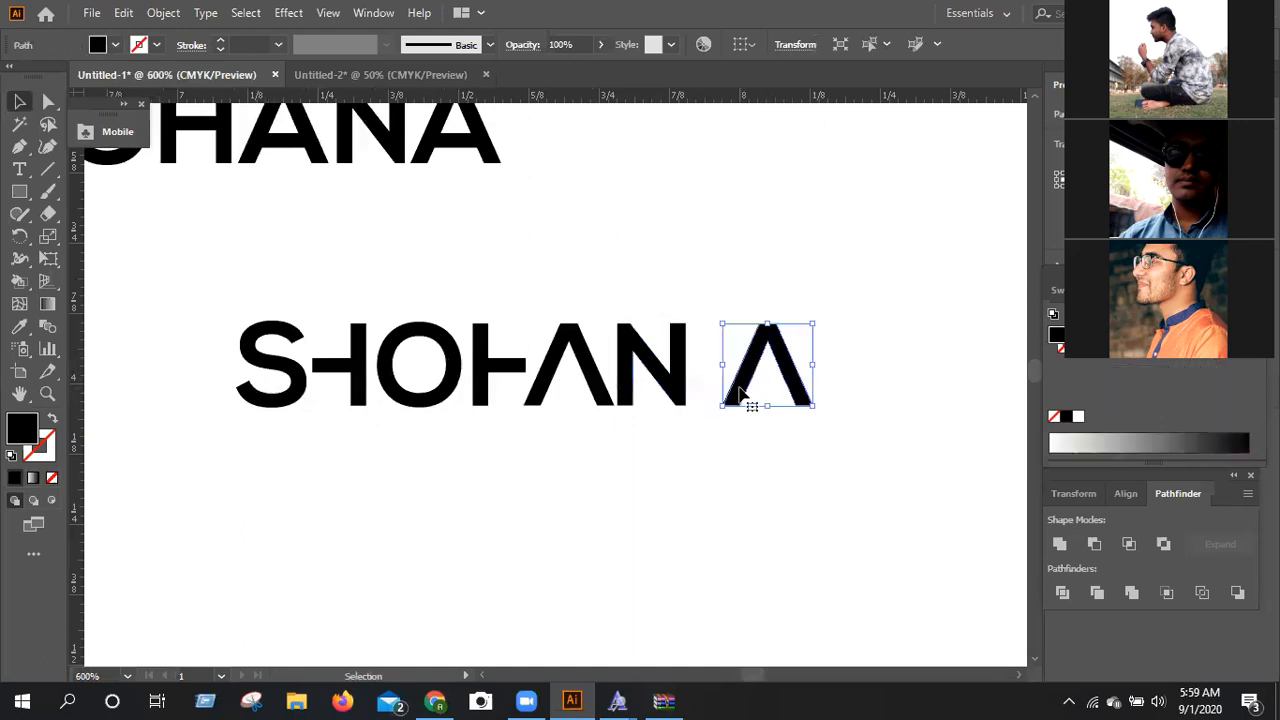
key(Left)
key(Left)
key(Left)
key(Left)
key(Left)
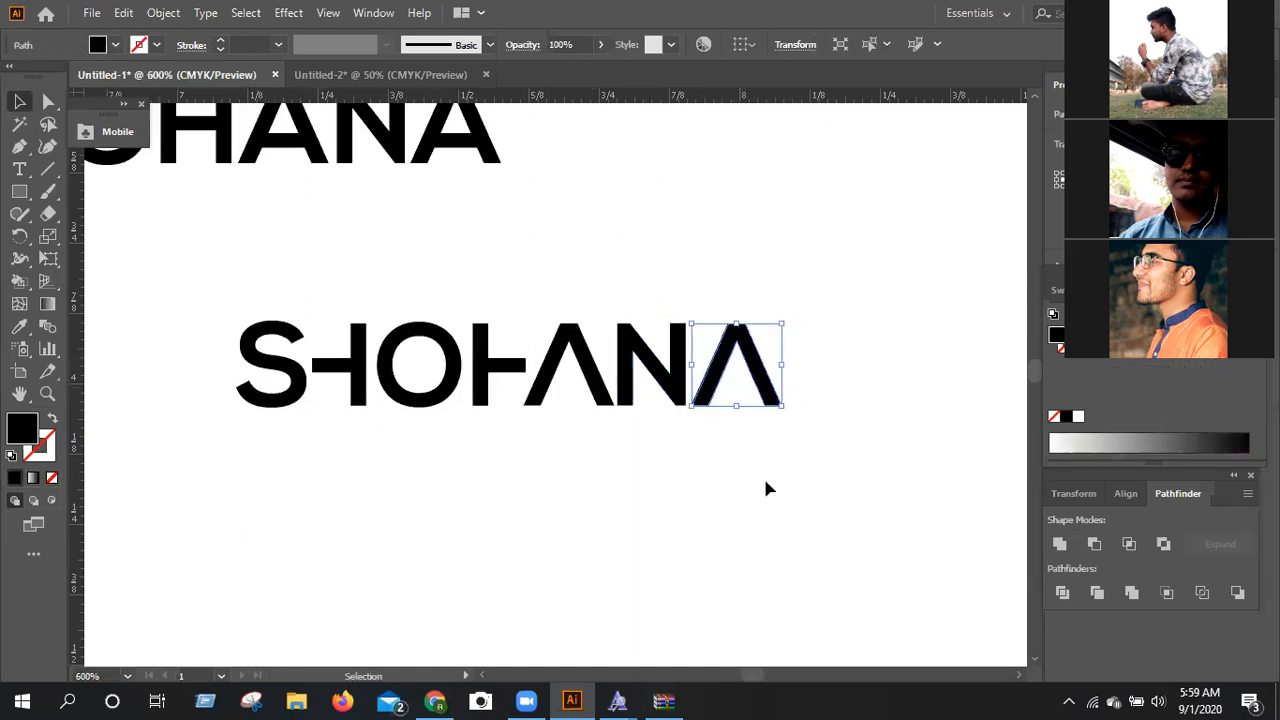
click(743, 540)
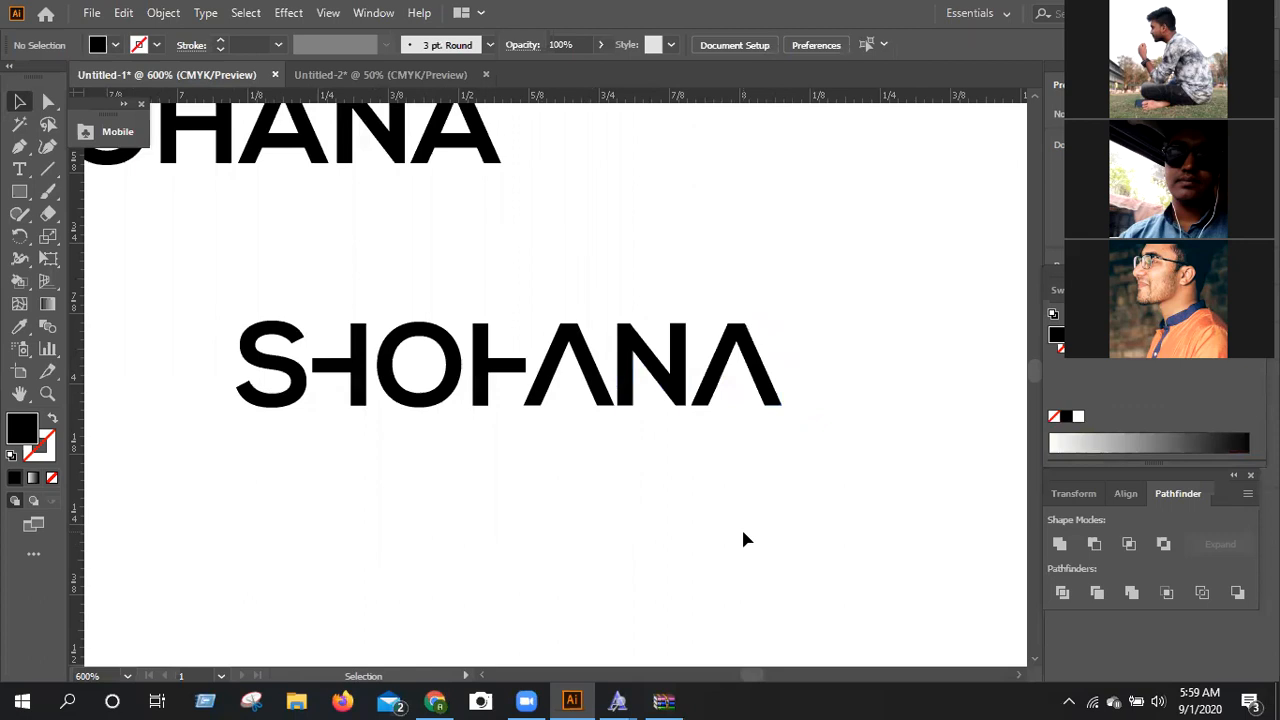
Reflect the second cut H across the vertical axis so its crossbar points toward the O.
click(478, 400)
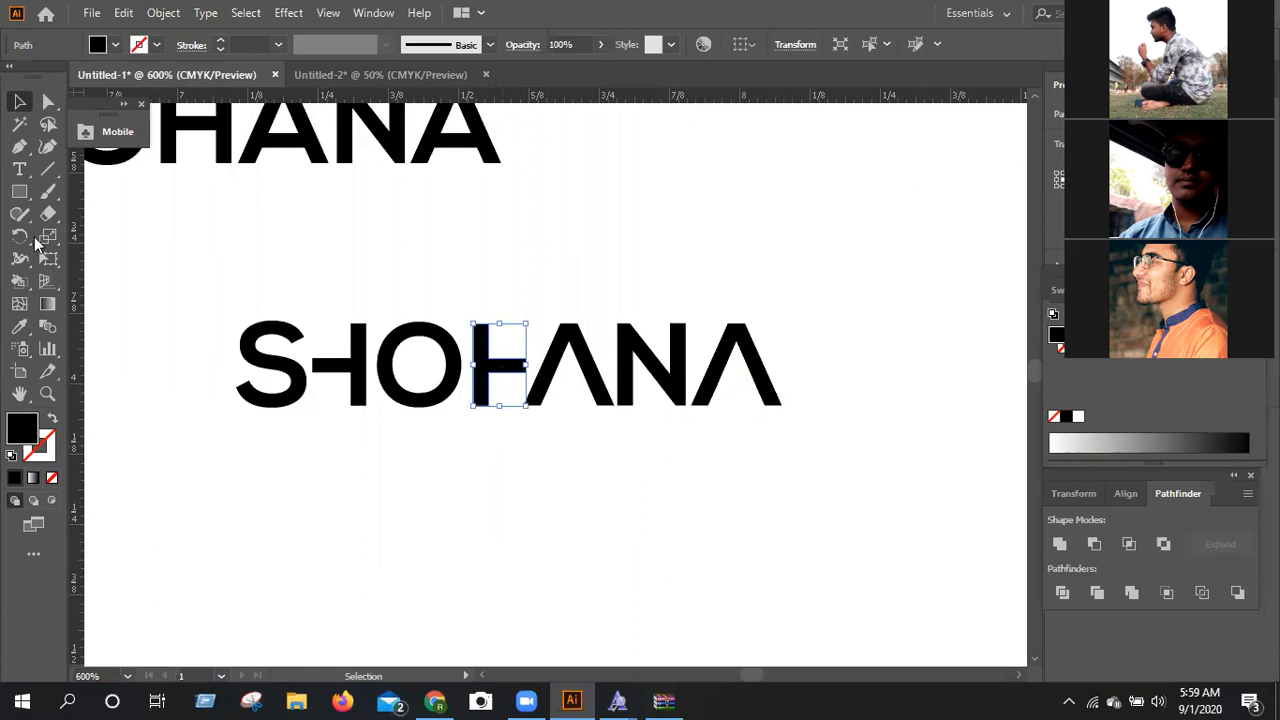
click(25, 238)
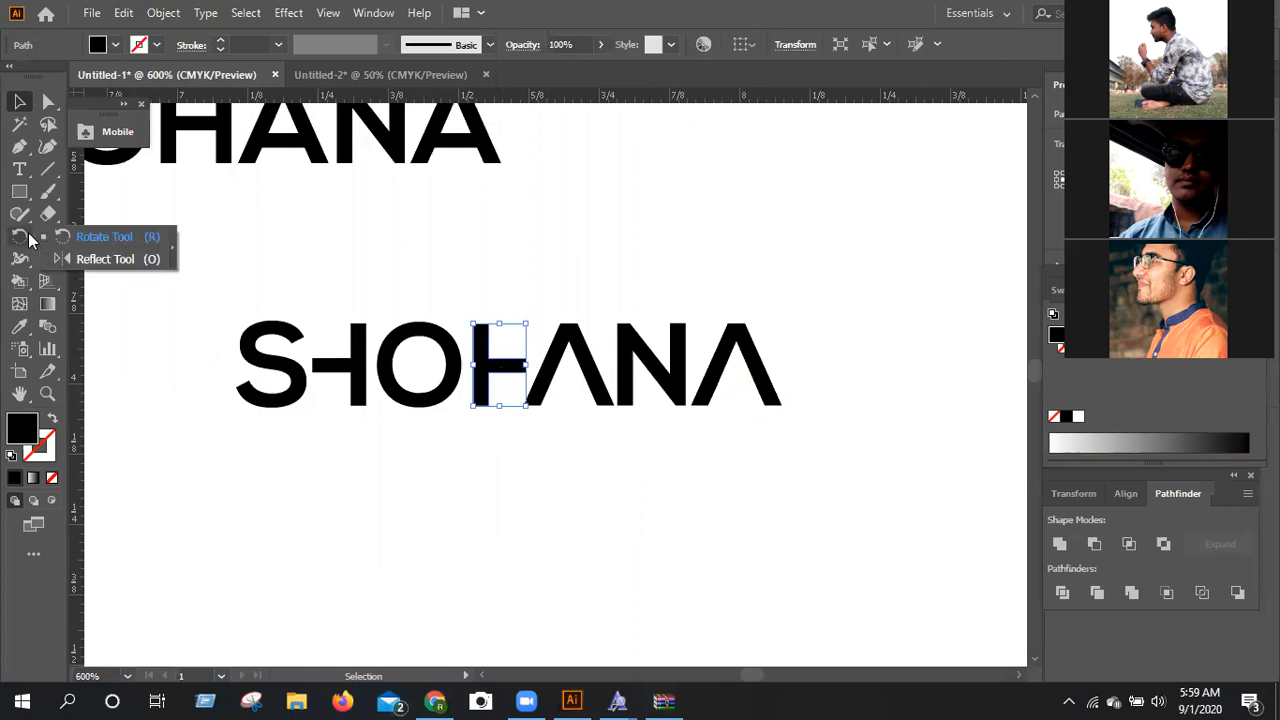
click(78, 260)
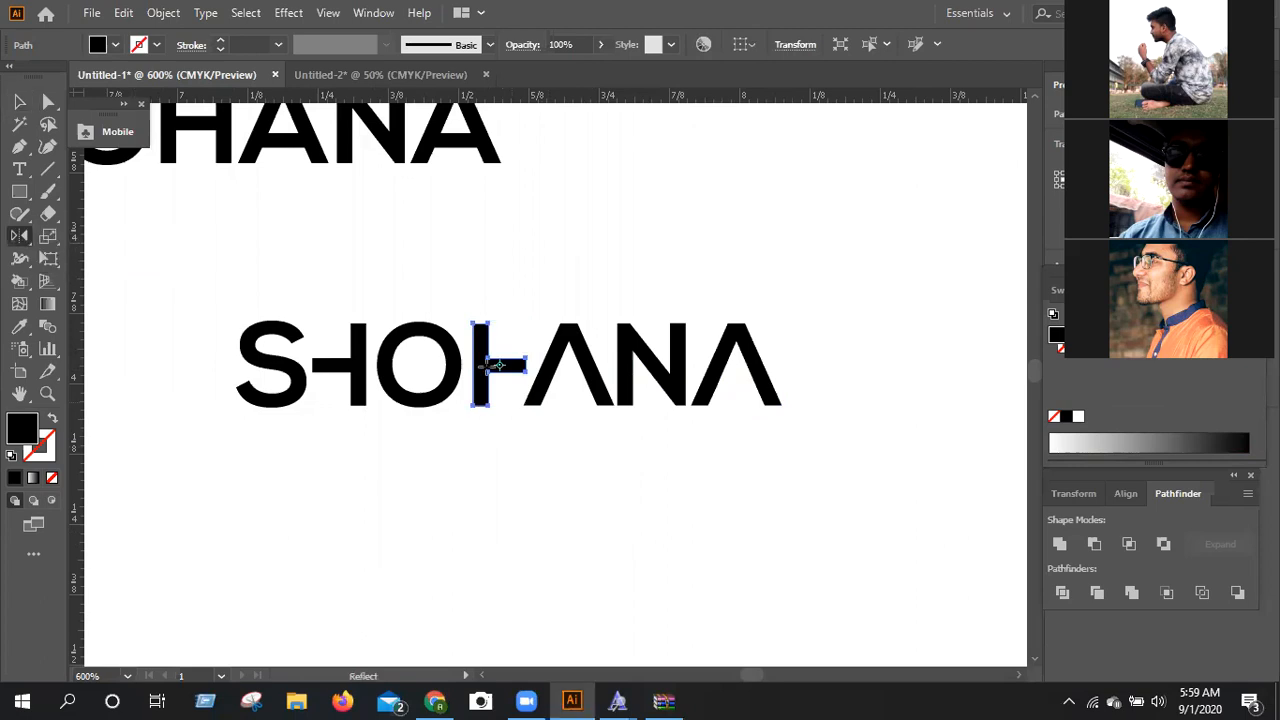
right_click(492, 366)
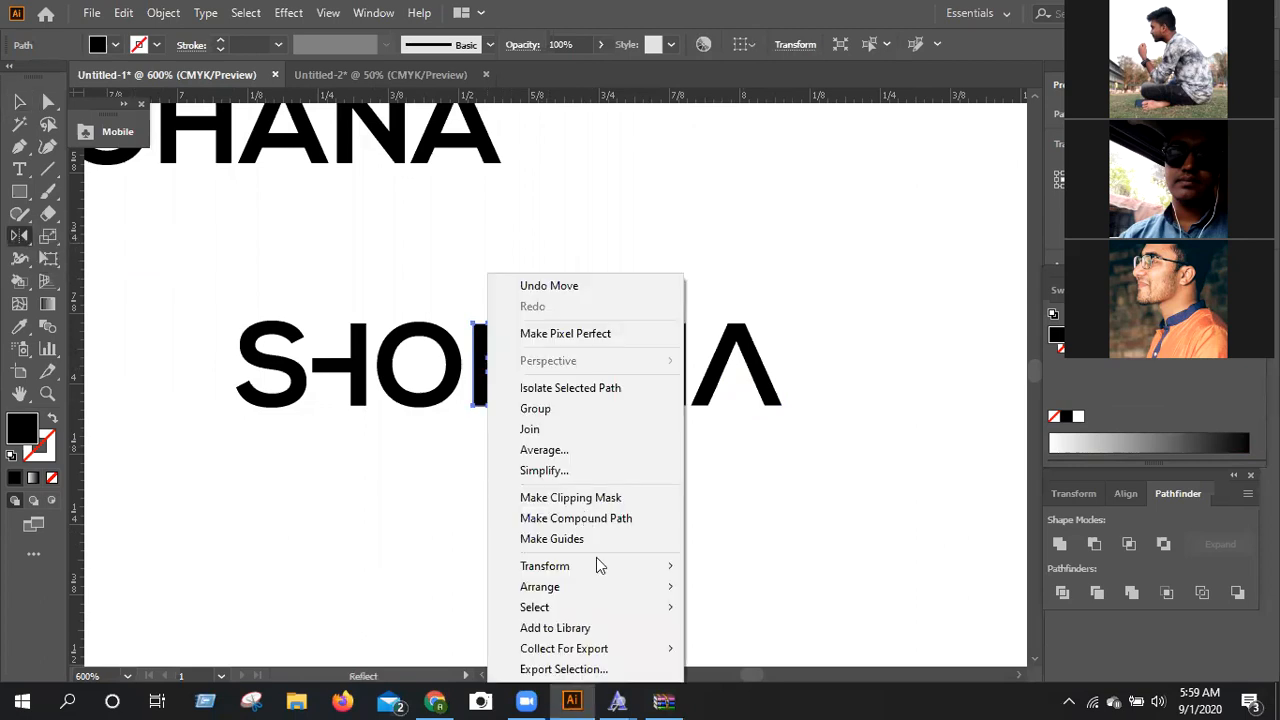
click(743, 471)
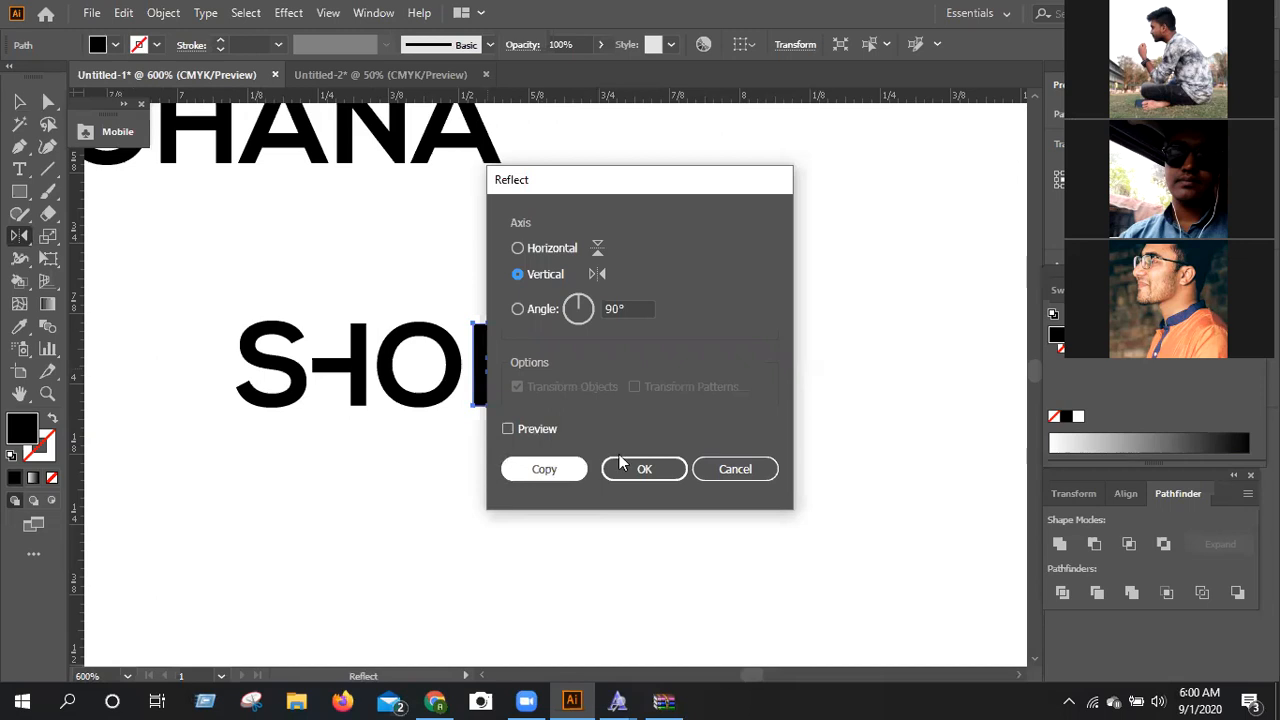
key(alt+p)
click(648, 469)
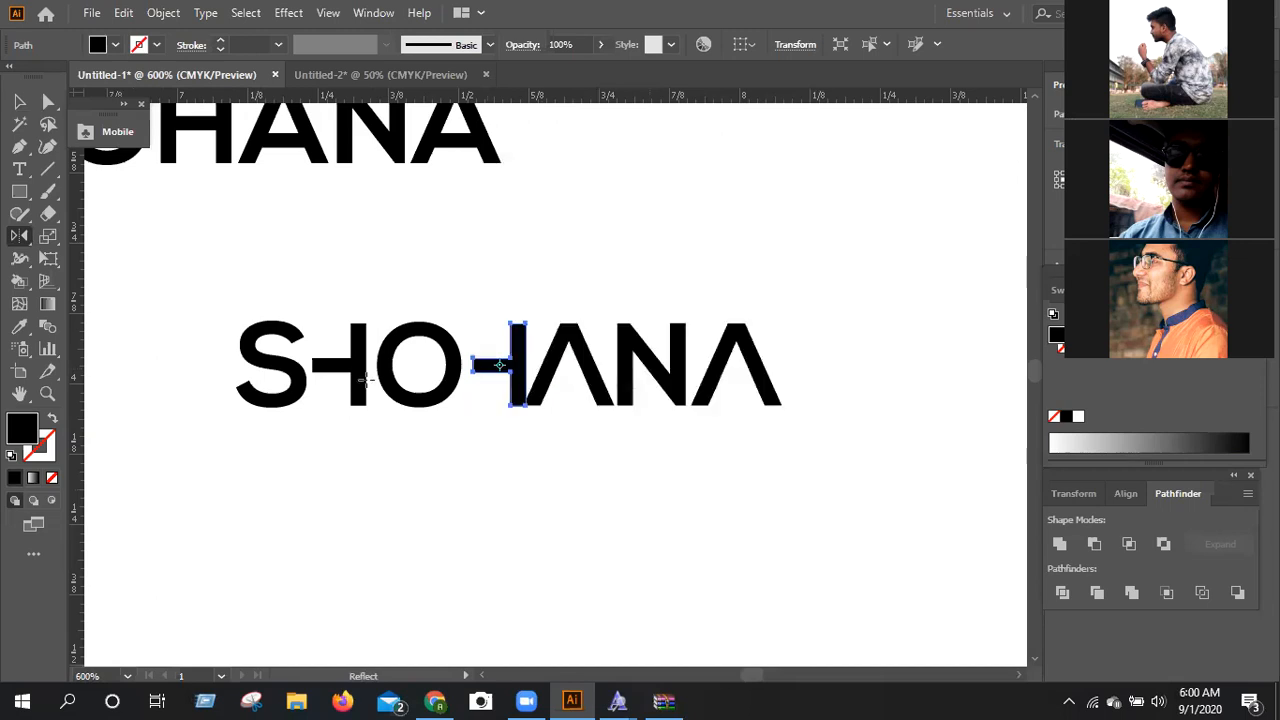
click(11, 110)
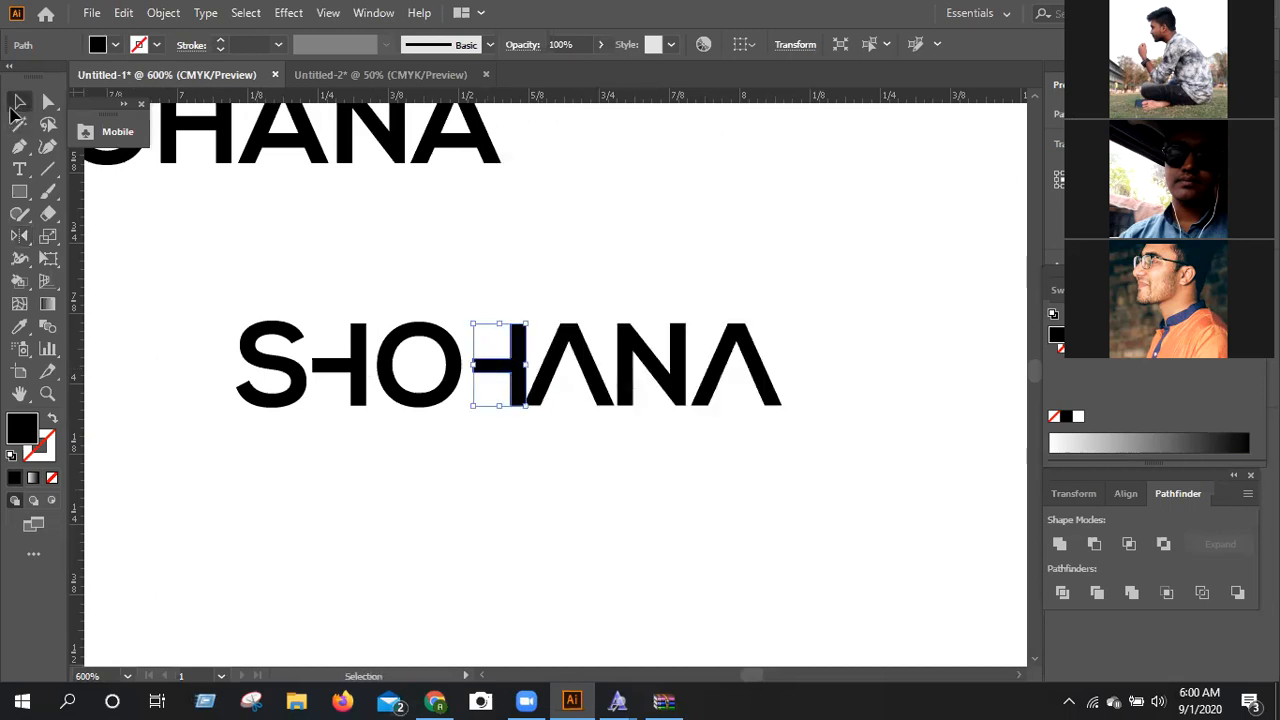
Nudge the second cut H left until its crossbar sits close to the O, and deselect it.
key(Left)
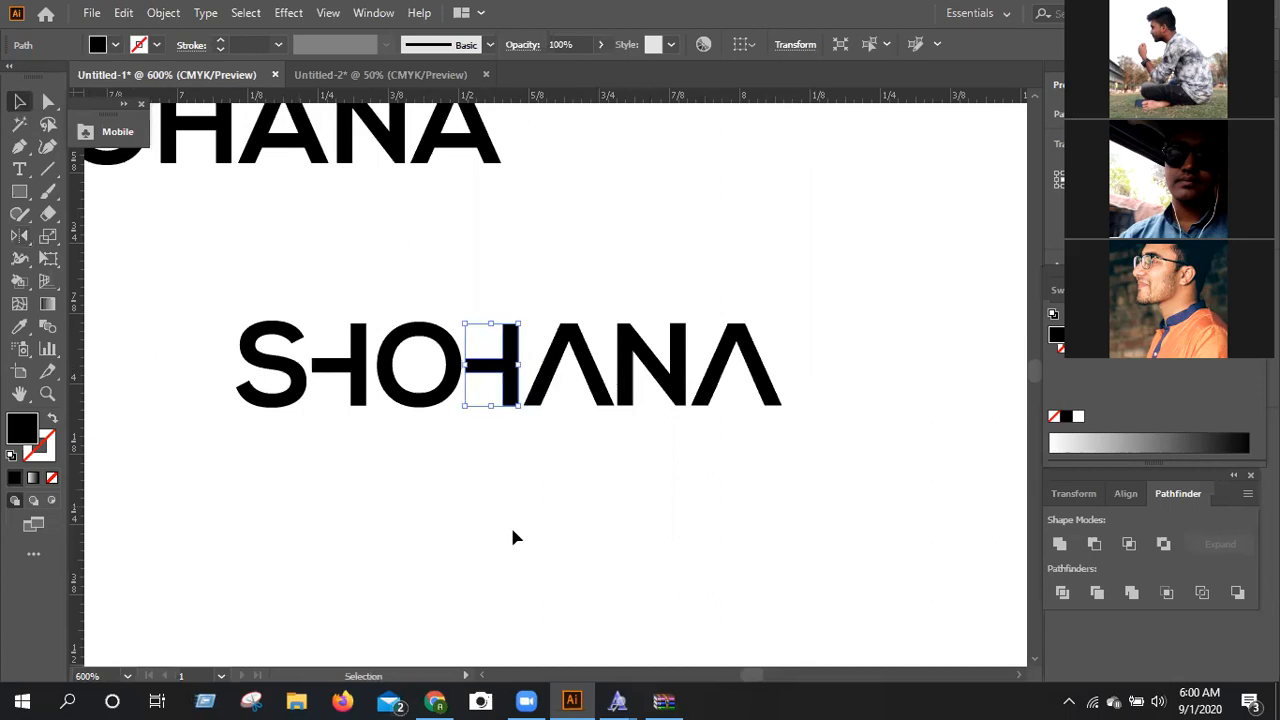
click(512, 532)
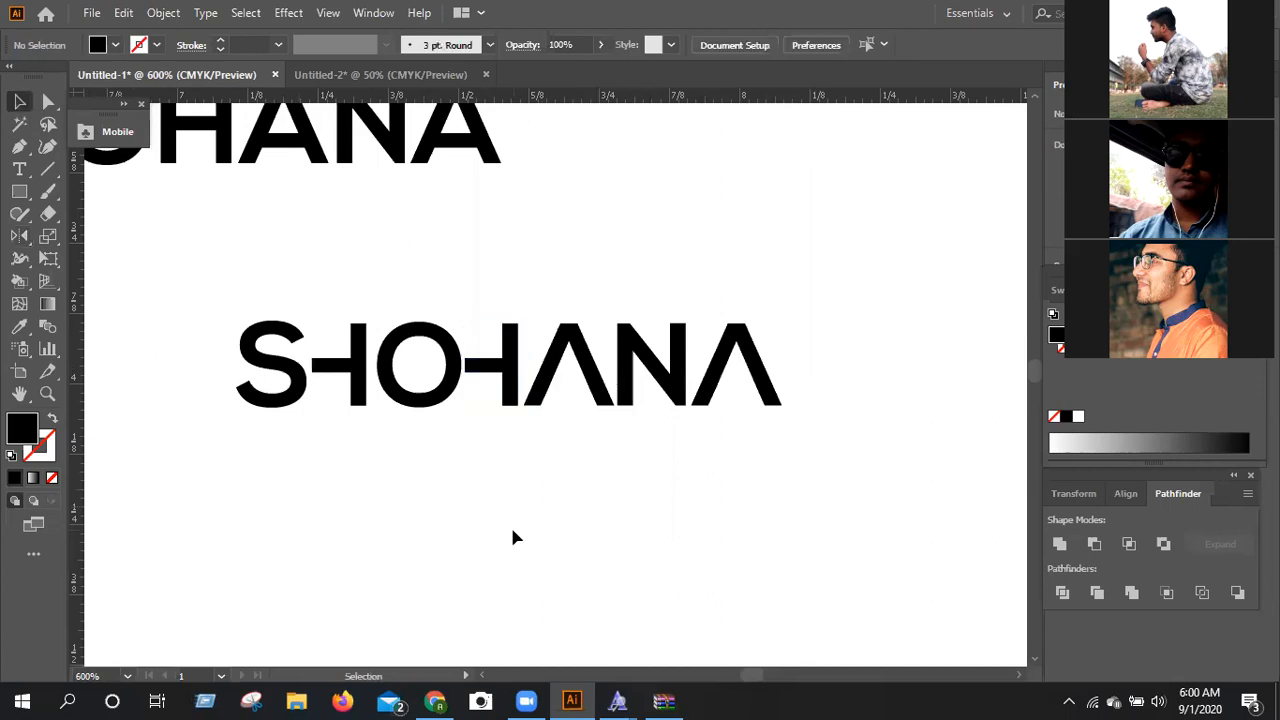
Reflect the first cut H across the vertical axis so its crossbar points toward the O, and deselect it.
click(345, 368)
click(19, 238)
right_click(463, 560)
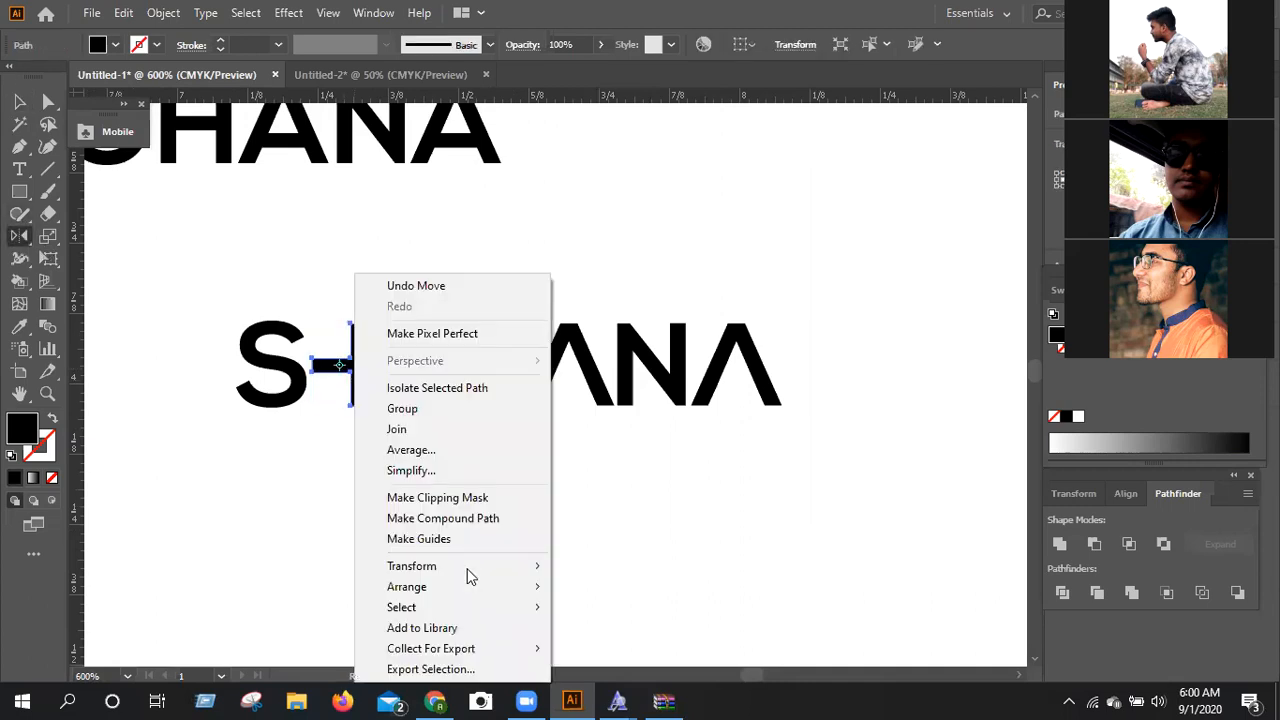
mouse_move(520, 565)
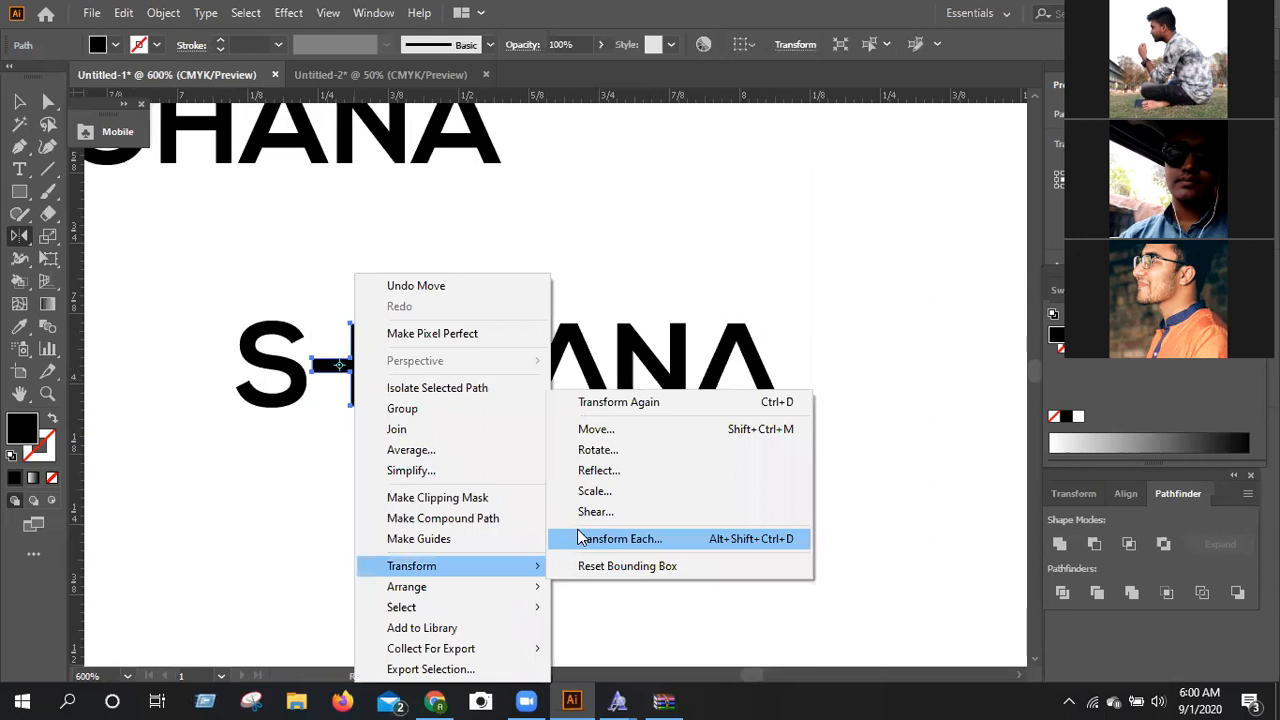
click(600, 471)
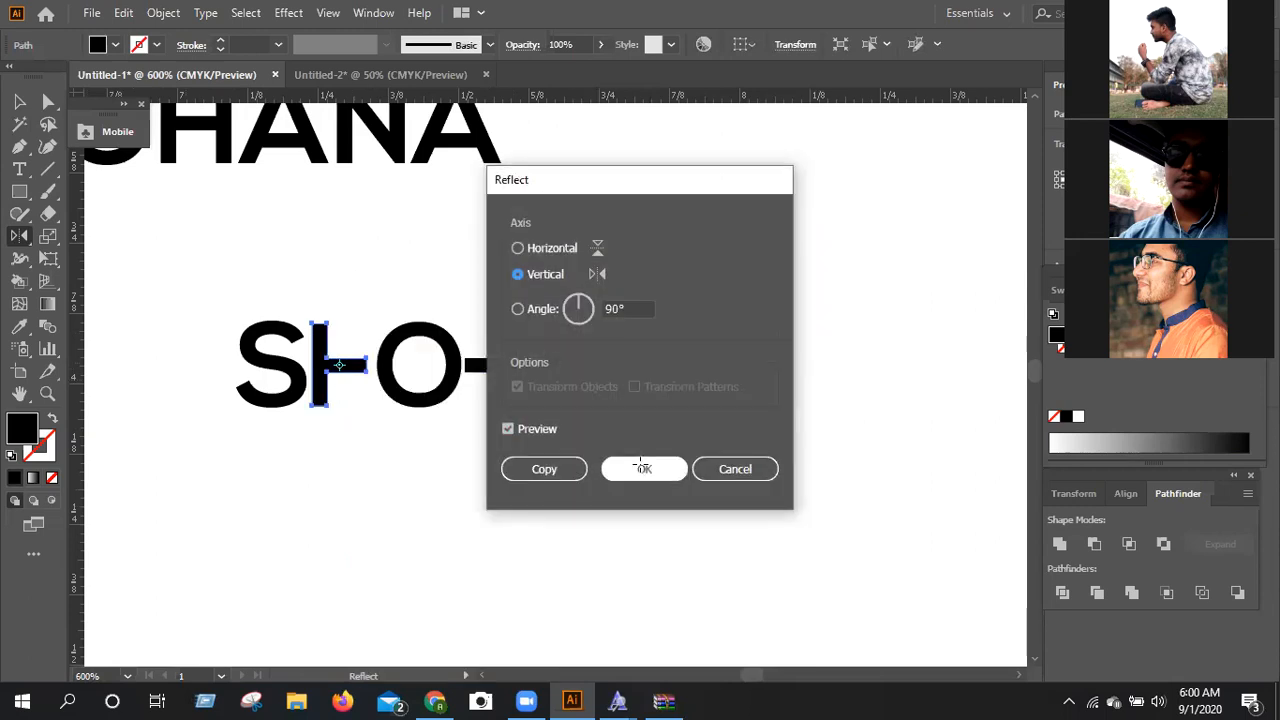
key(Return)
key(v)
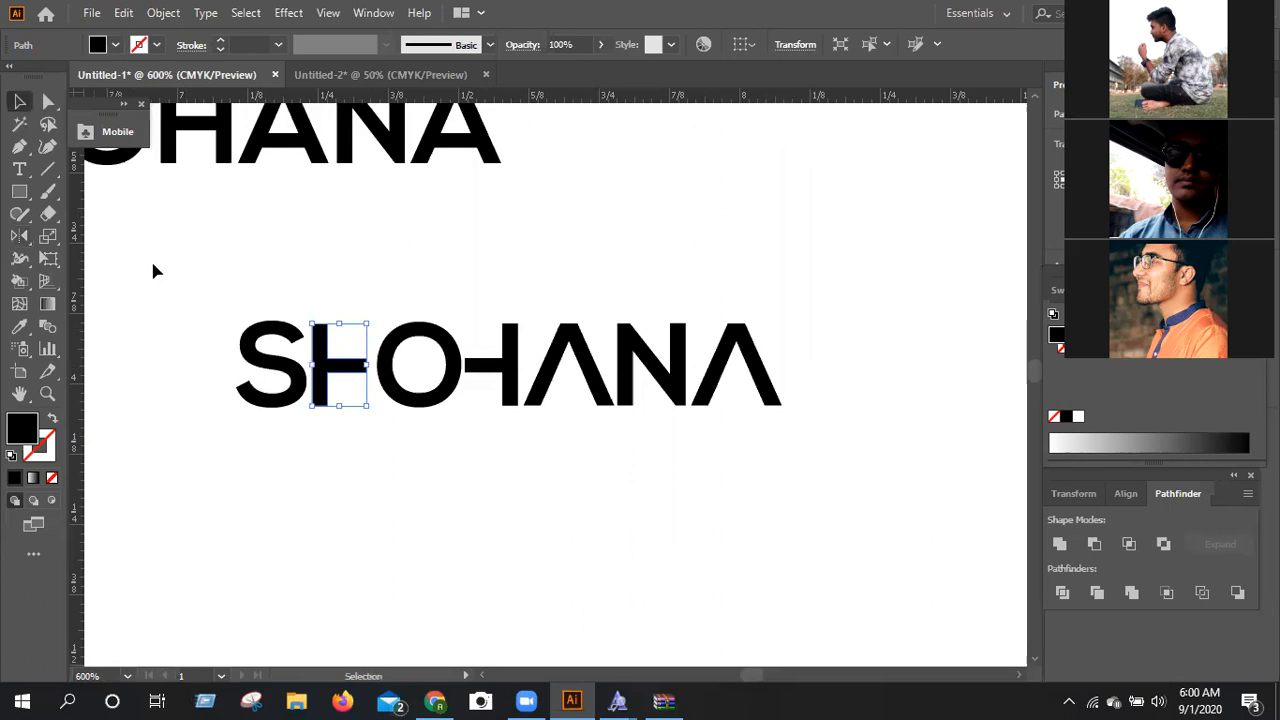
click(160, 266)
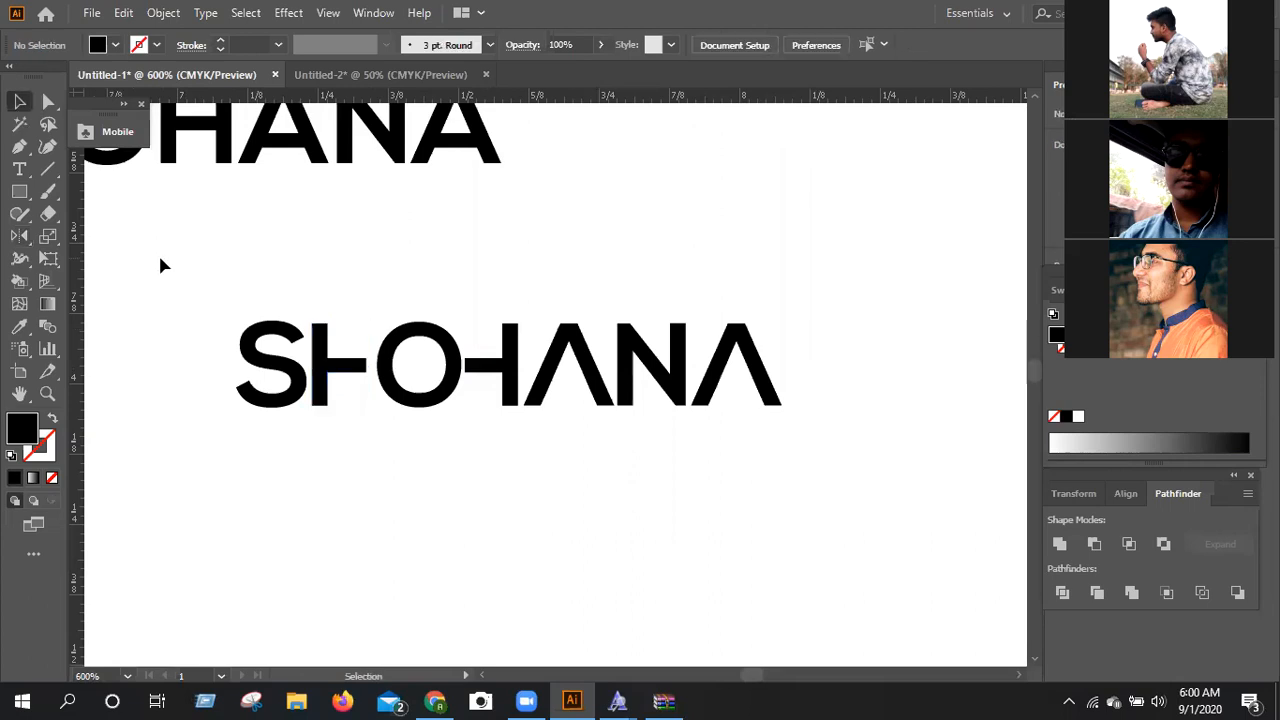
Nudge the first cut H right toward the O, and nudge the S right by the same amount to follow it.
click(347, 375)
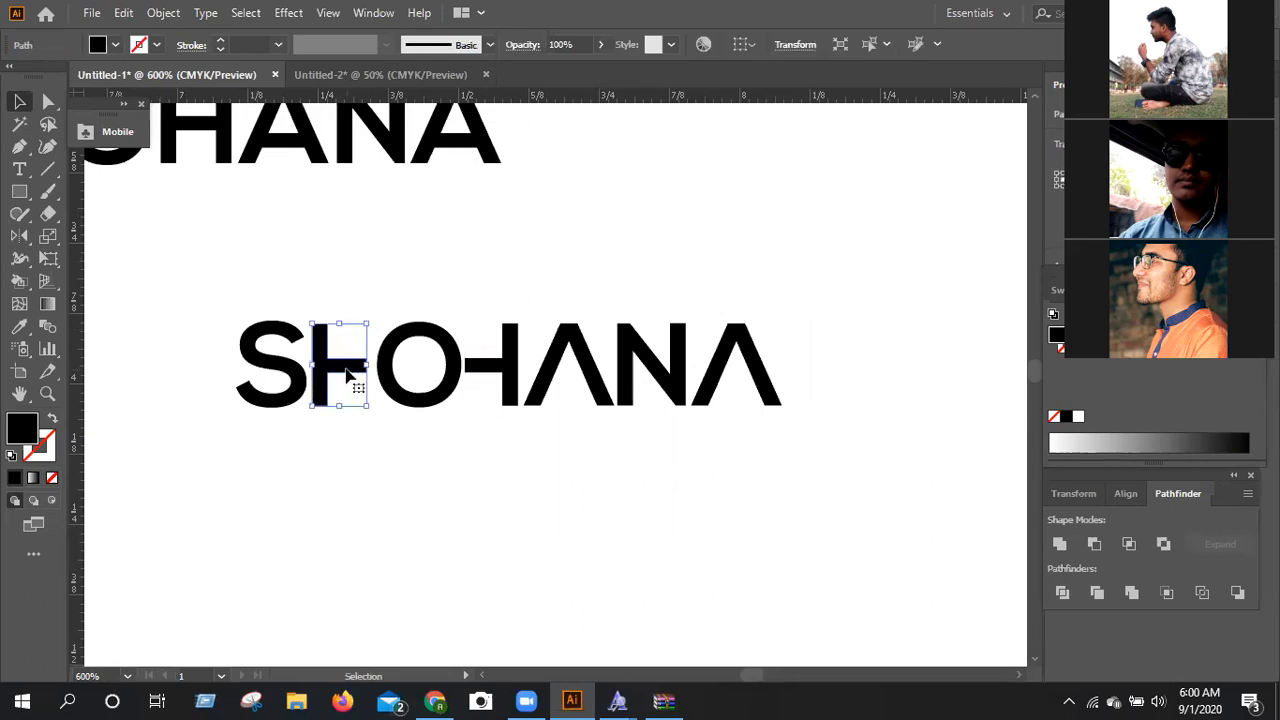
key(Right)
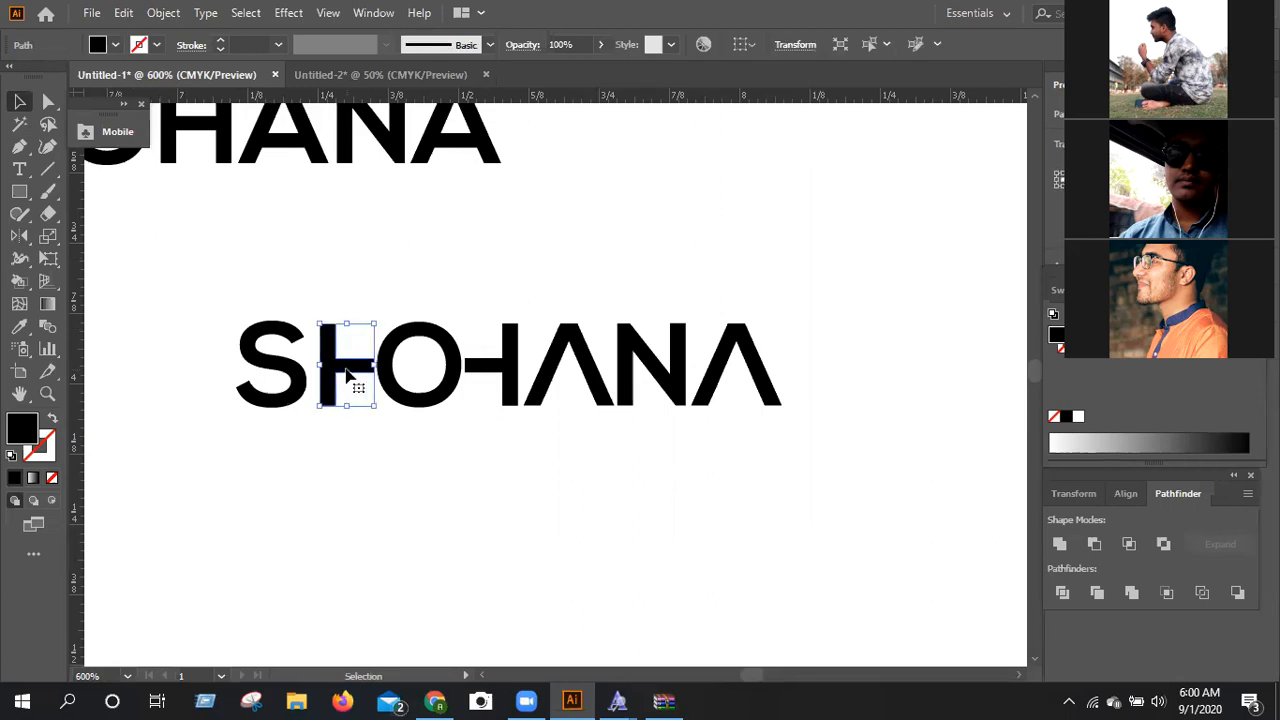
click(289, 396)
key(Right)
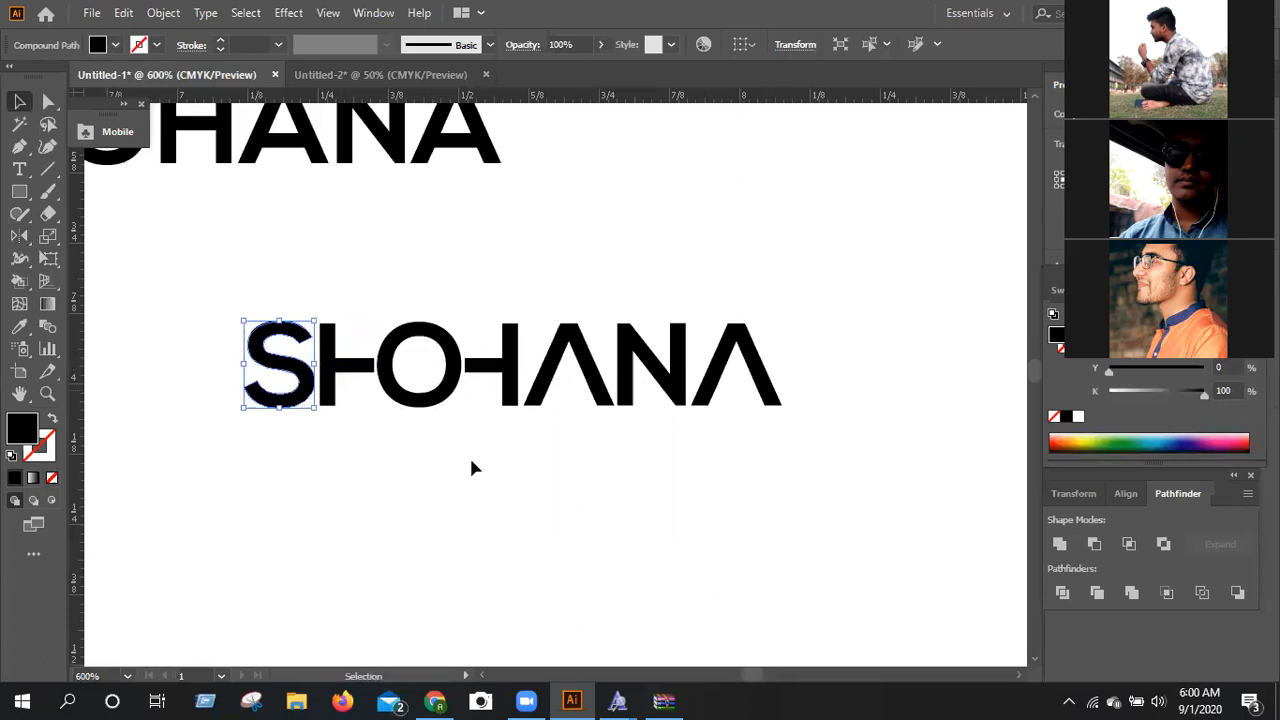
click(500, 497)
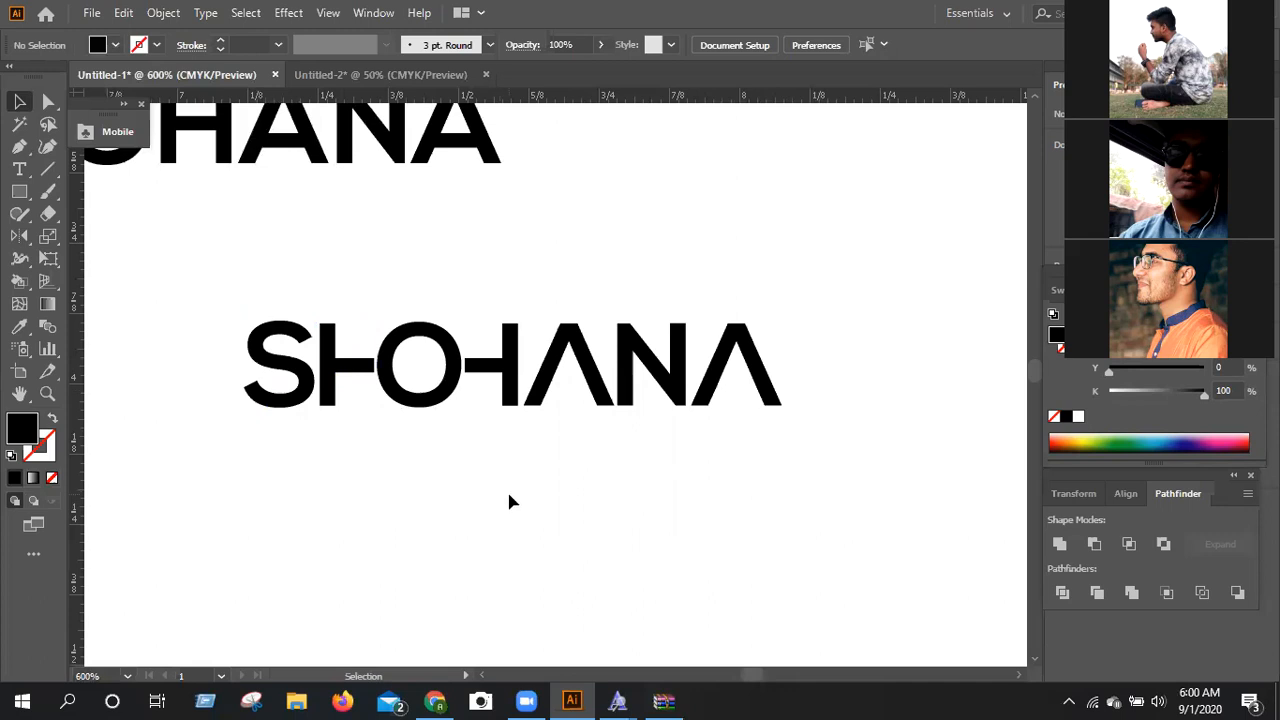
Nudge the first cut H right and the second cut H left until both crossbars join the O.
scroll(509, 501, down, 1)
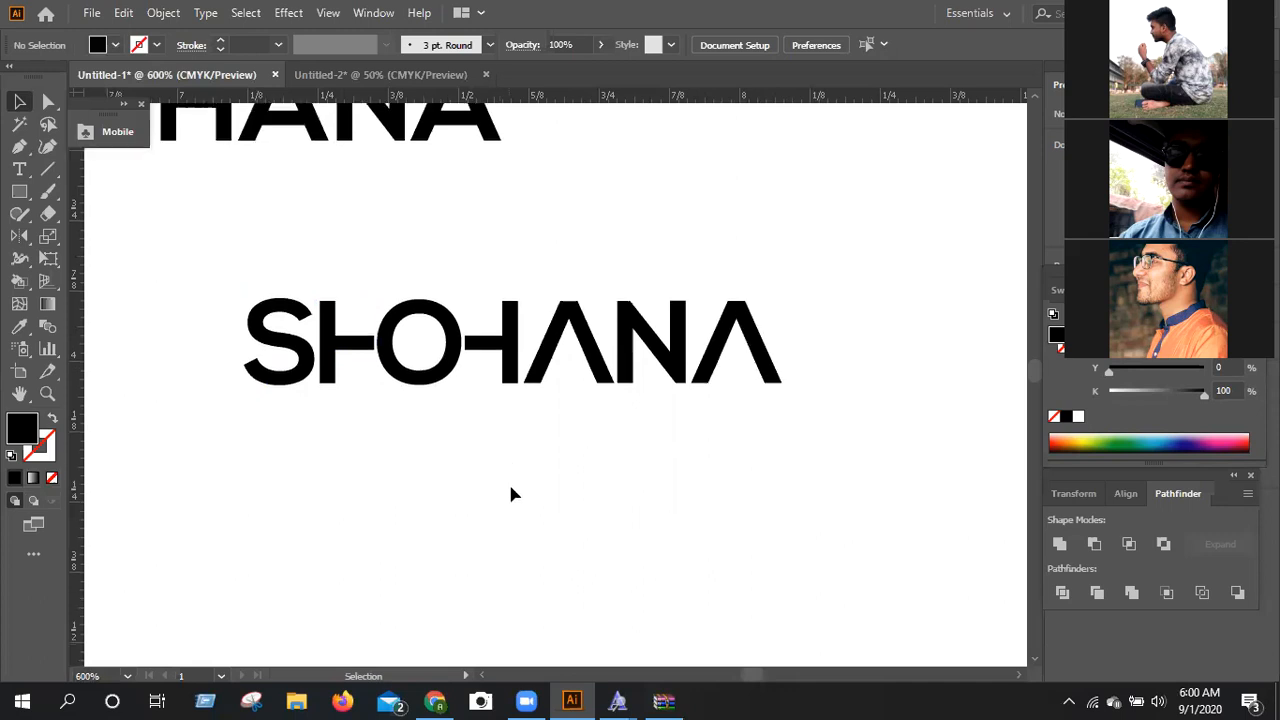
click(363, 354)
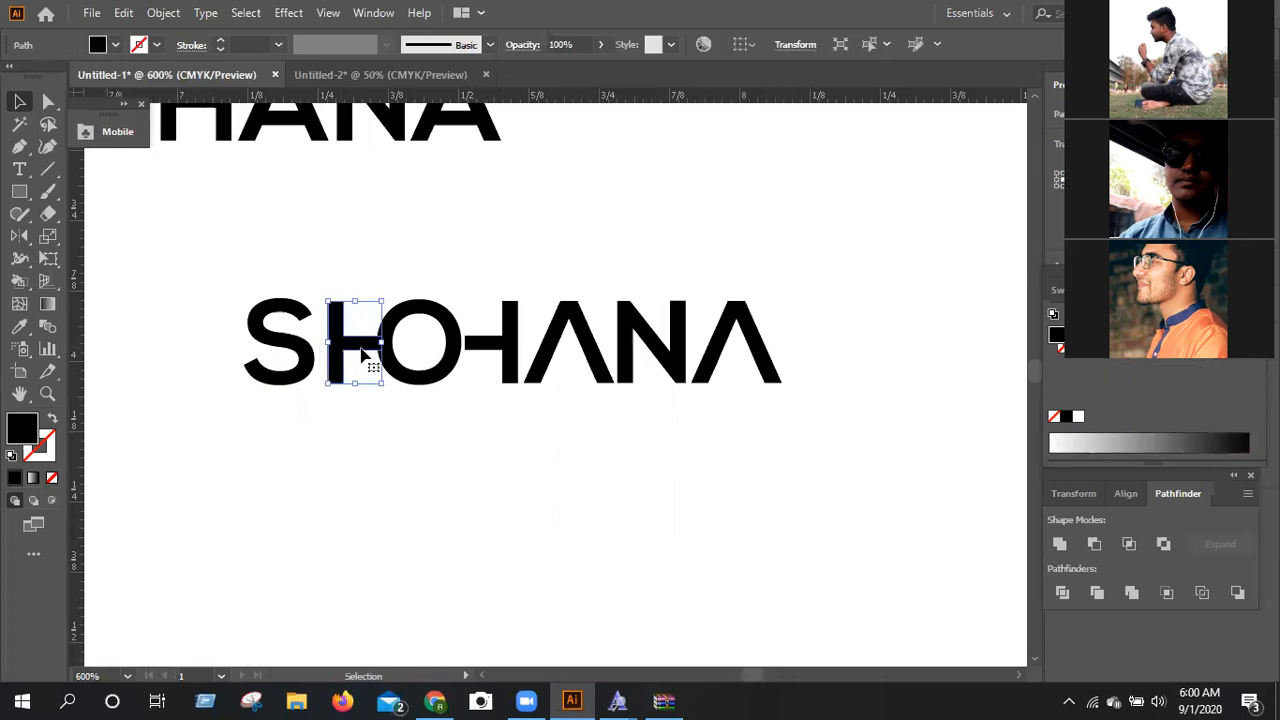
click(484, 360)
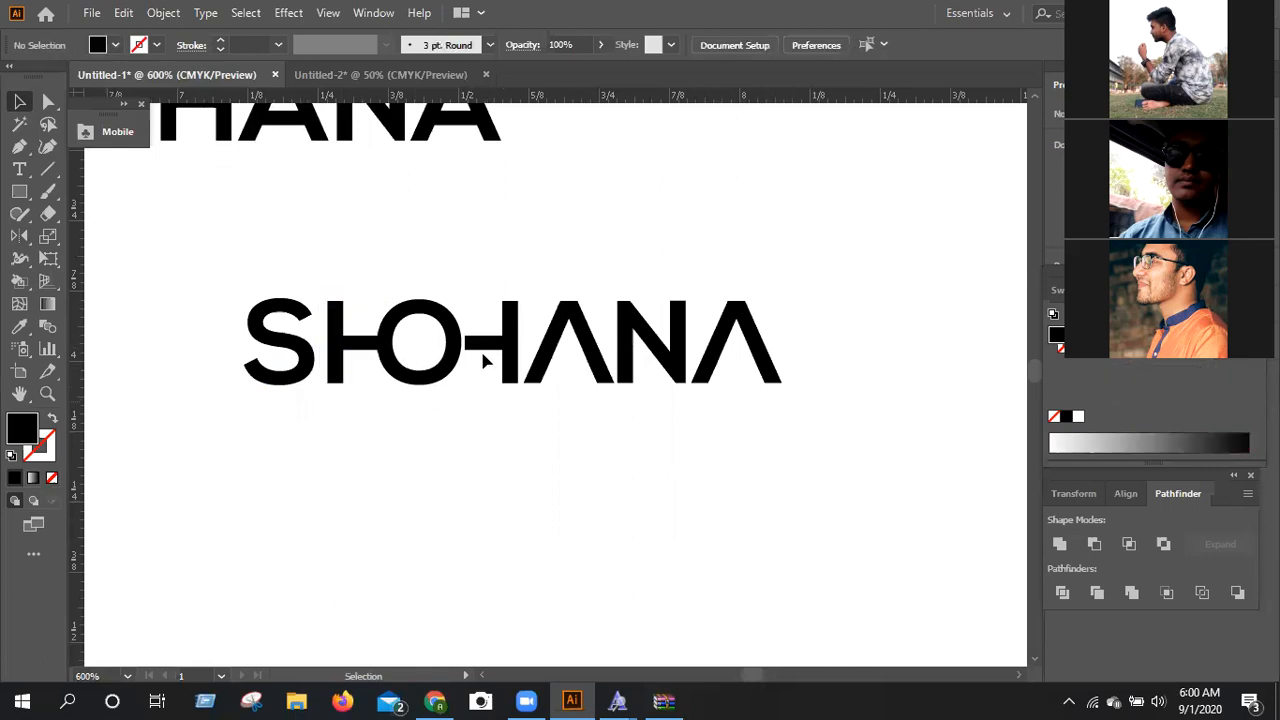
click(484, 350)
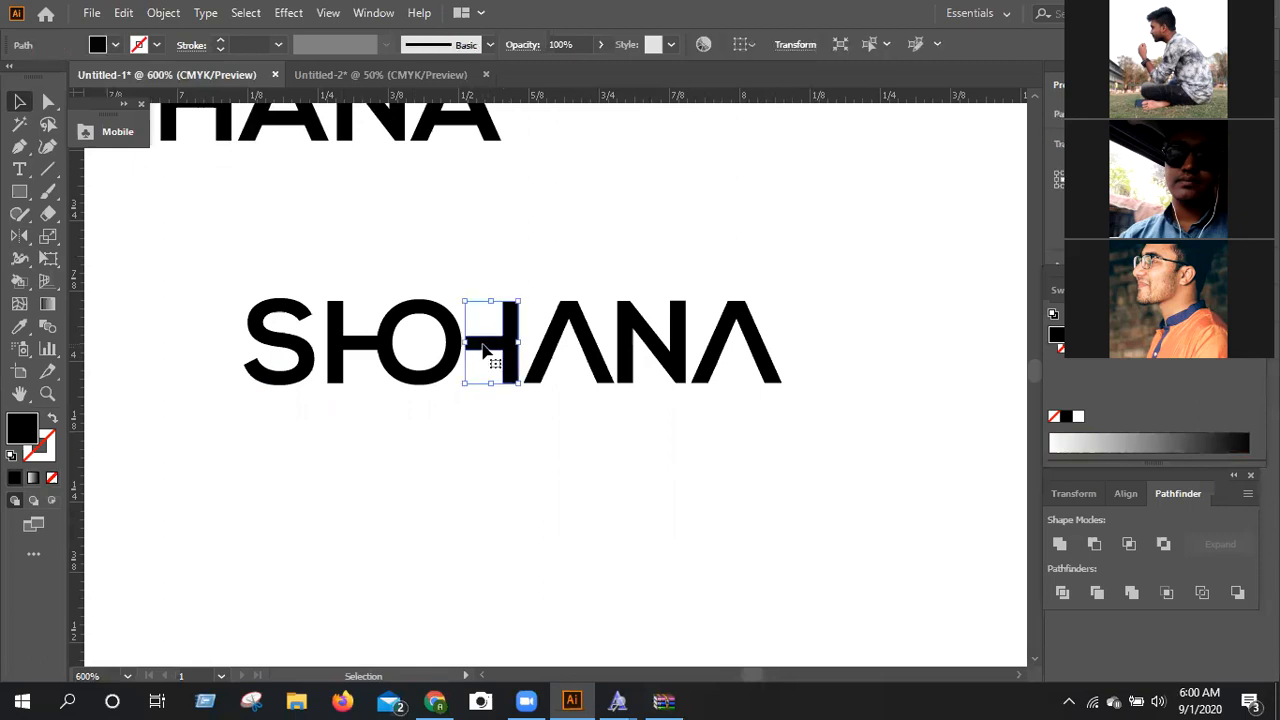
key(Left)
click(516, 462)
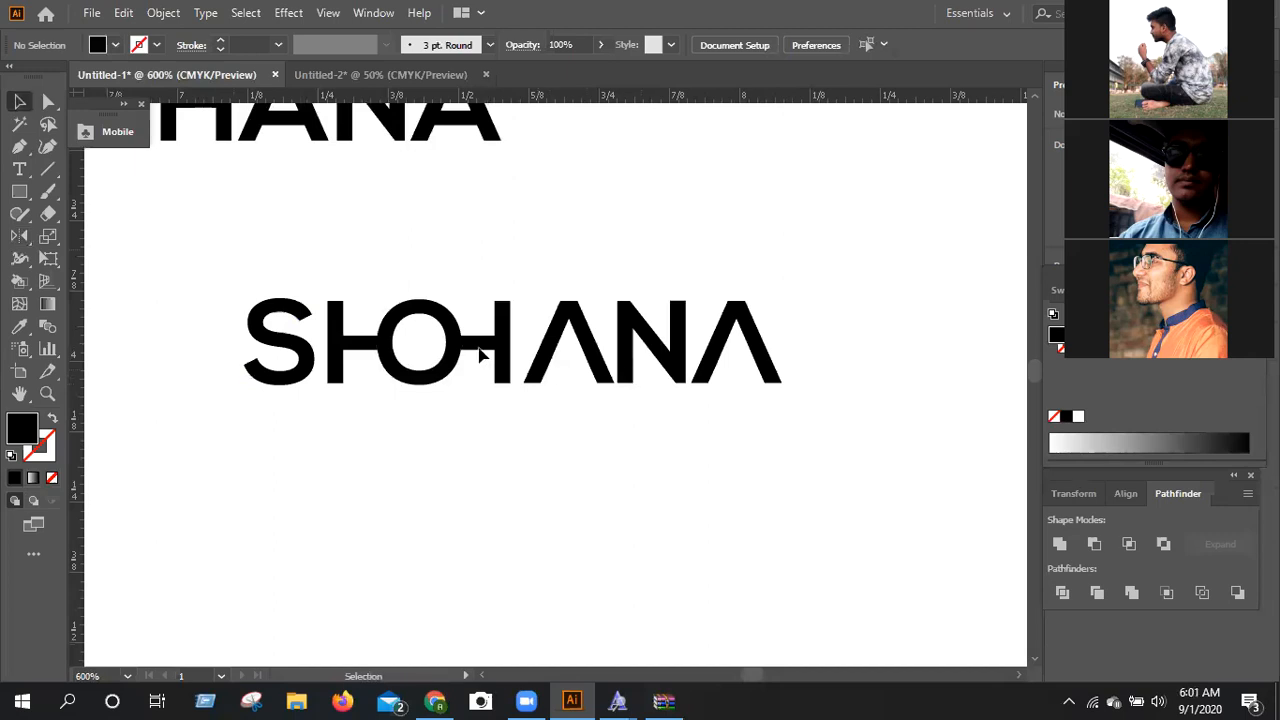
With the Pen tool, draw a straight diagonal from the N's lower-left corner to a point beyond its upper-right corner.
click(19, 146)
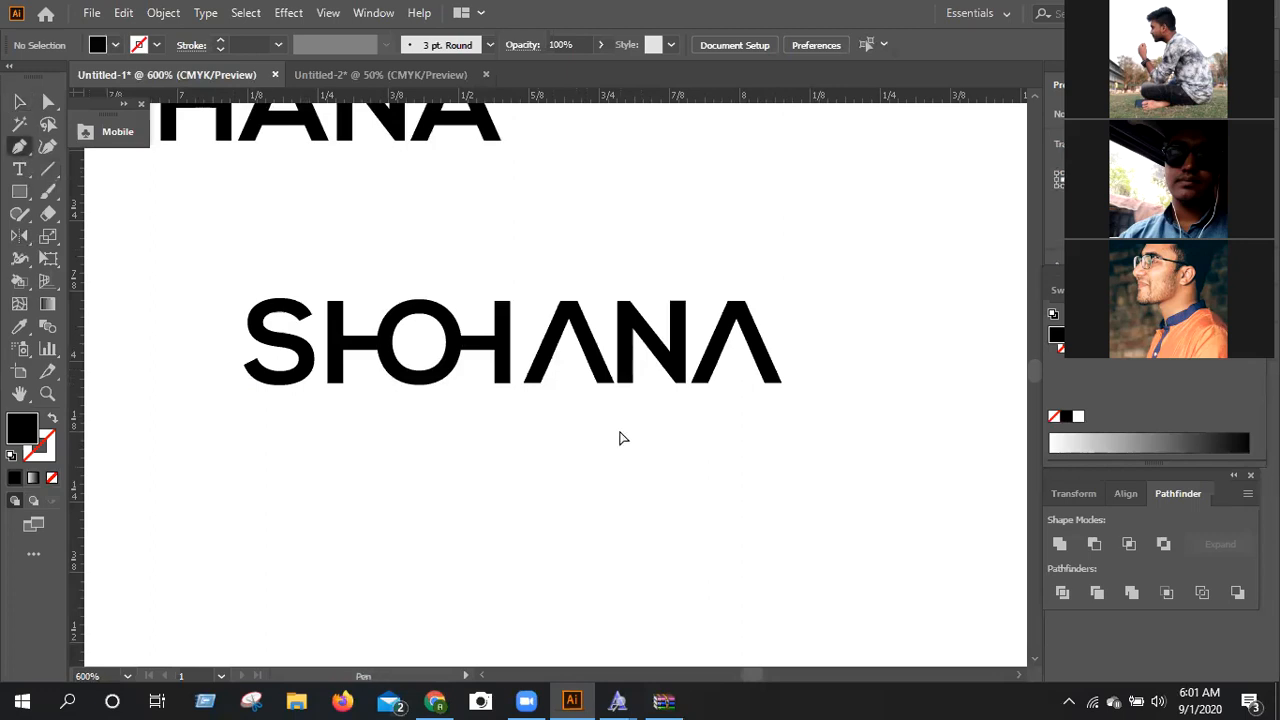
key(ctrl+equal)
key(ctrl+equal)
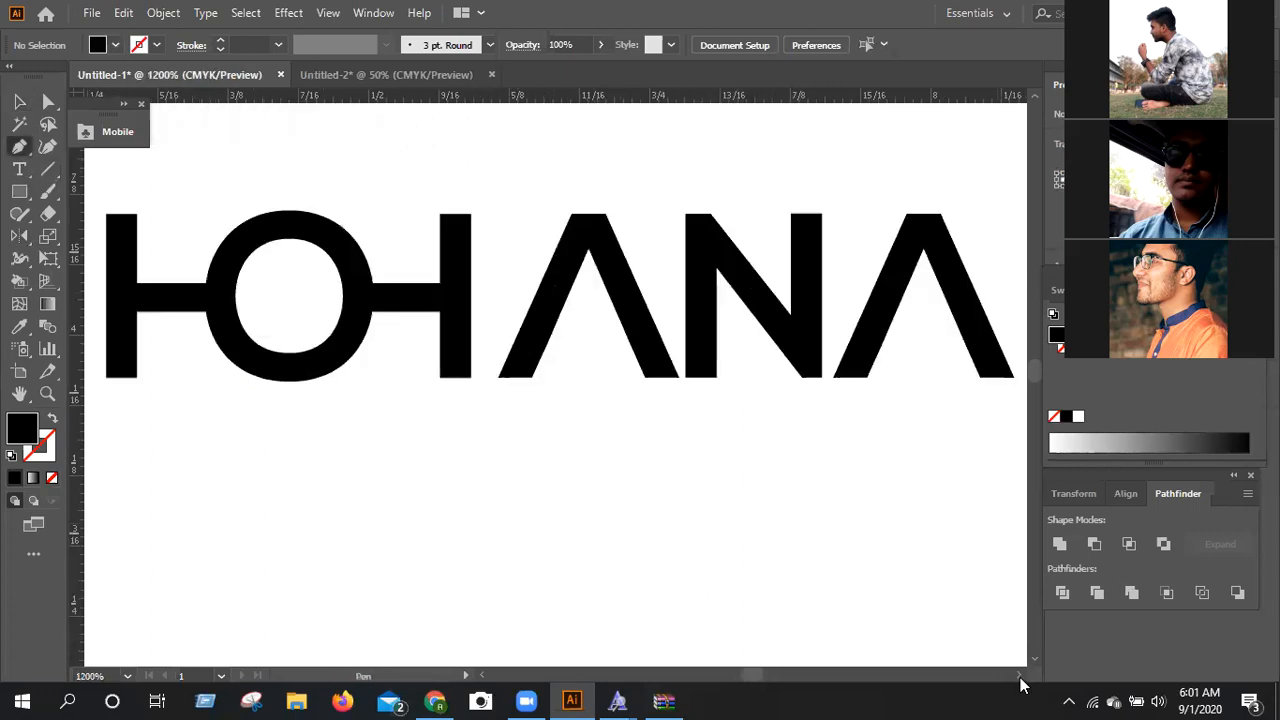
click(1021, 677)
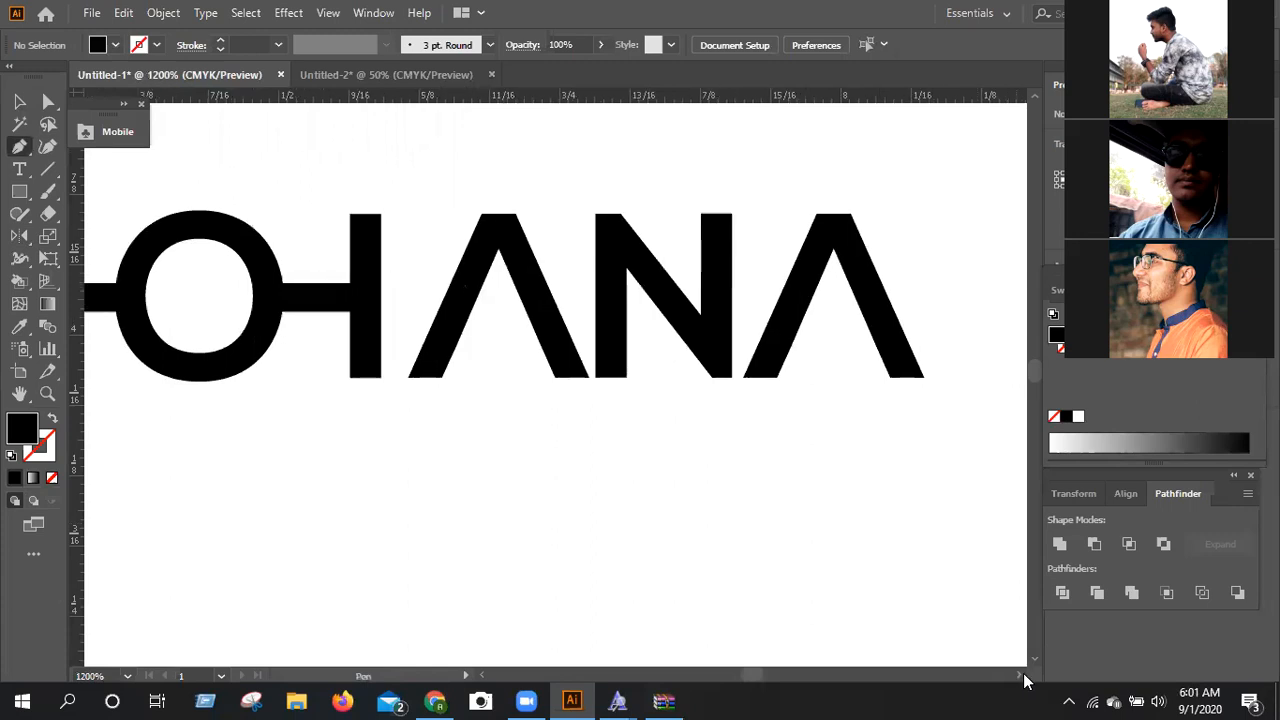
click(1021, 677)
scroll(970, 601, up, 2)
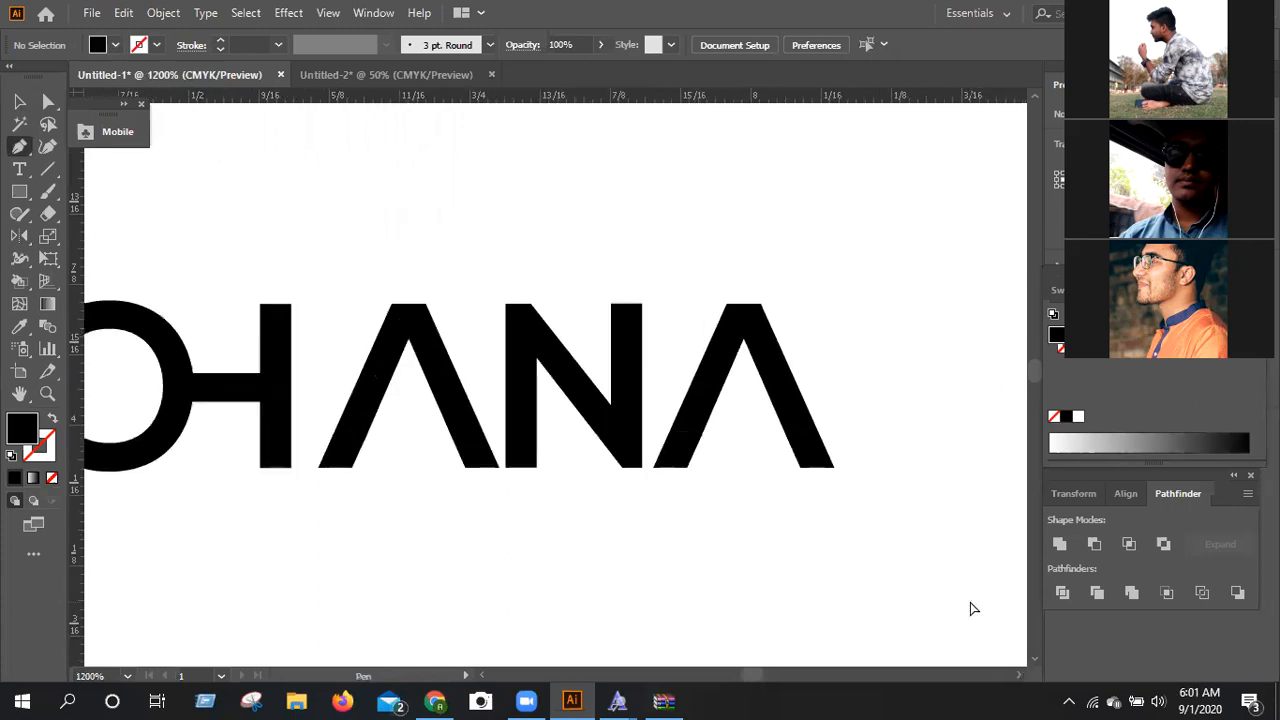
key(ctrl+plus)
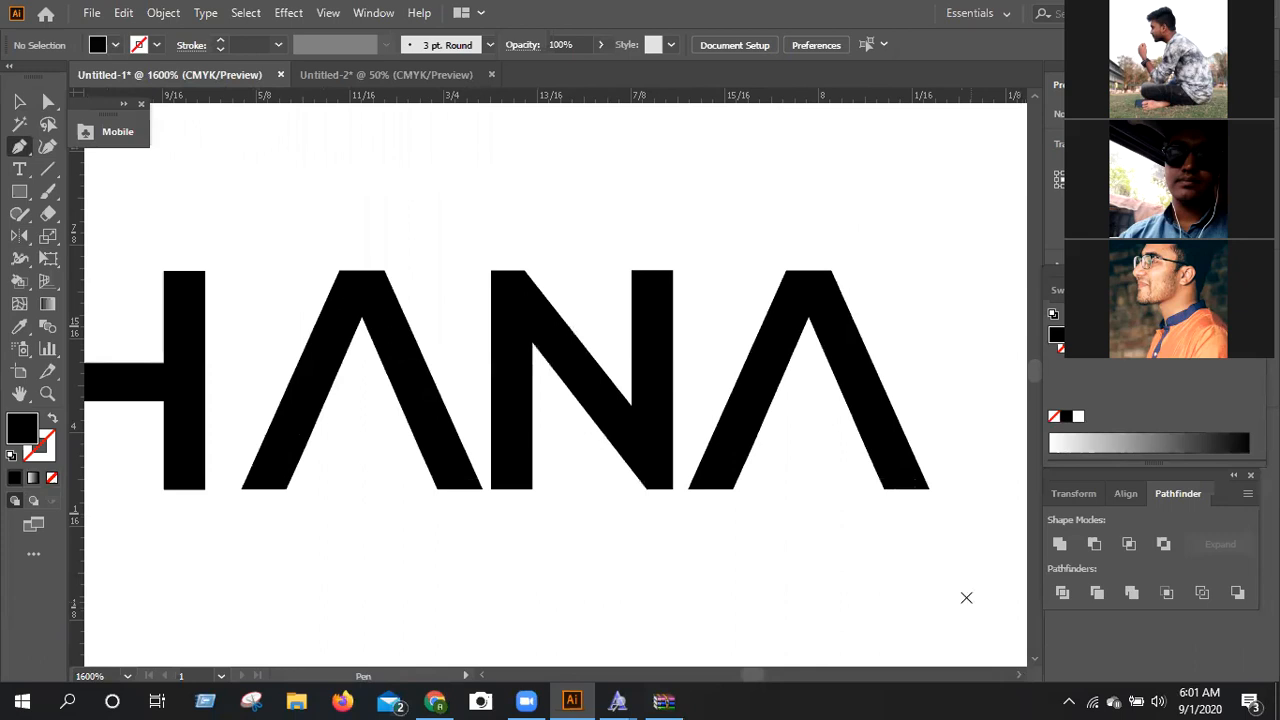
key(ctrl+plus)
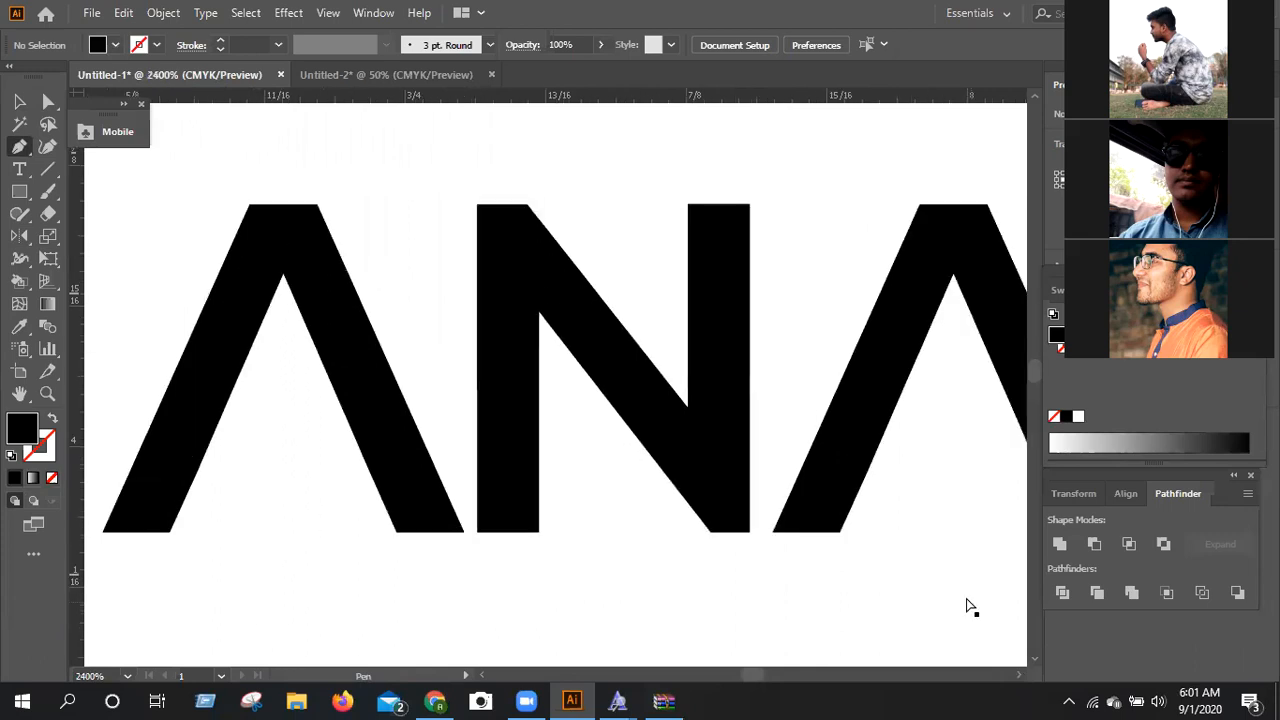
key(ctrl+plus)
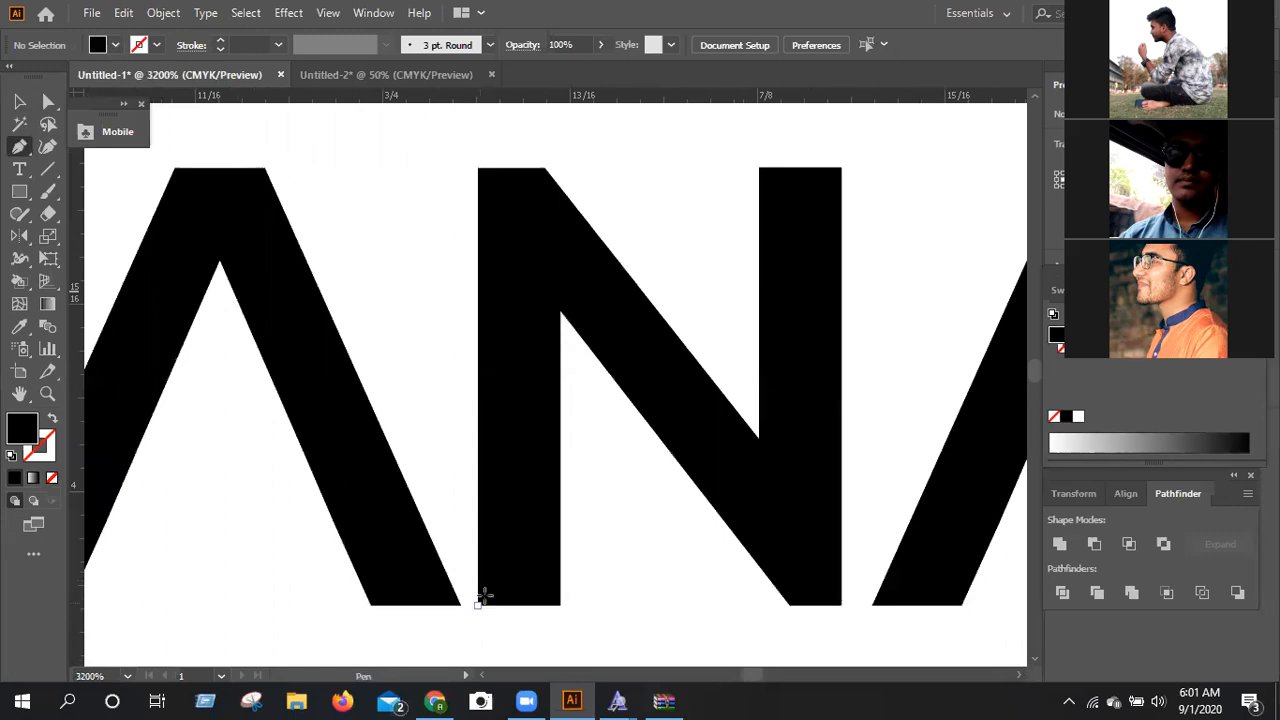
click(476, 605)
ctrl+click(484, 598)
click(477, 605)
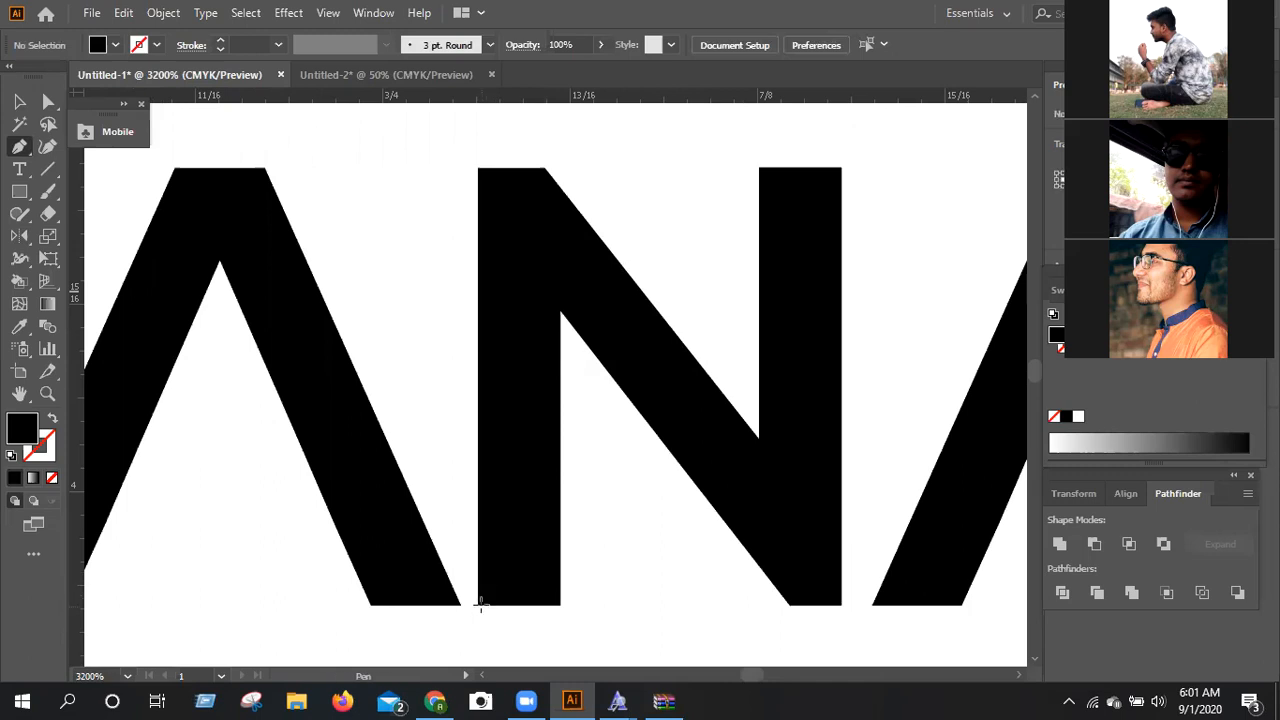
click(841, 168)
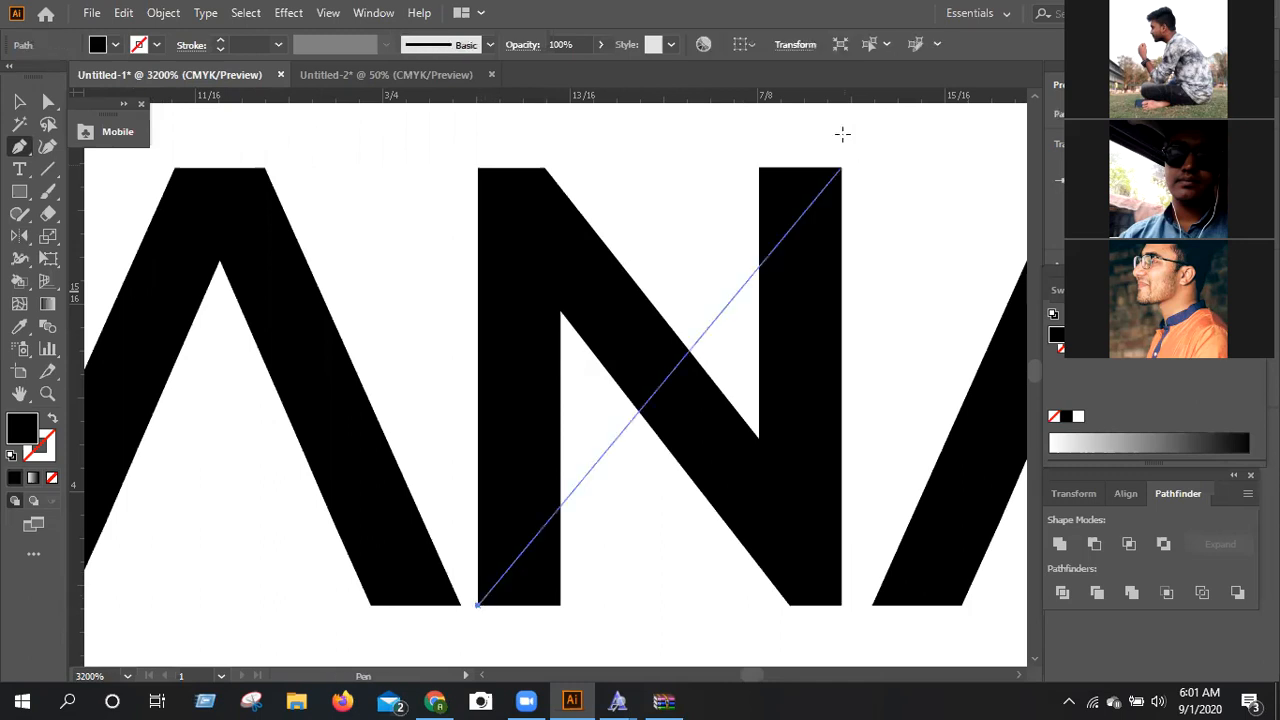
click(897, 113)
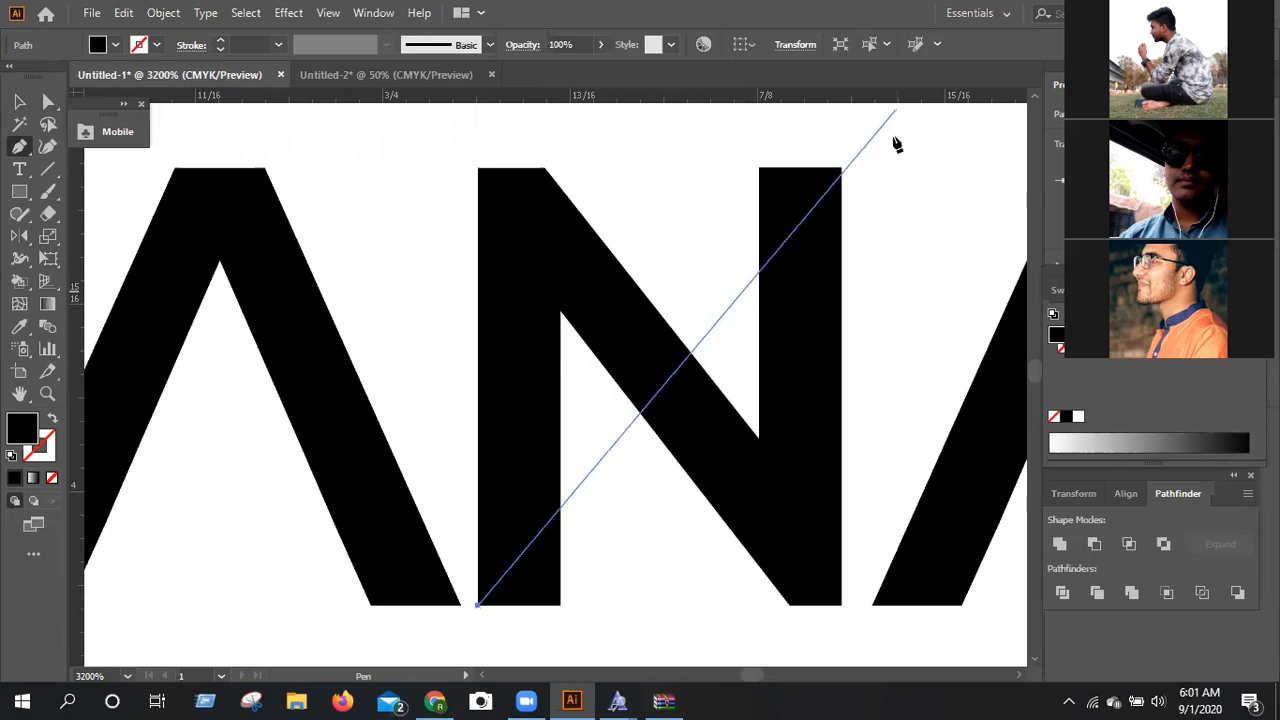
scroll(897, 145, up, 1)
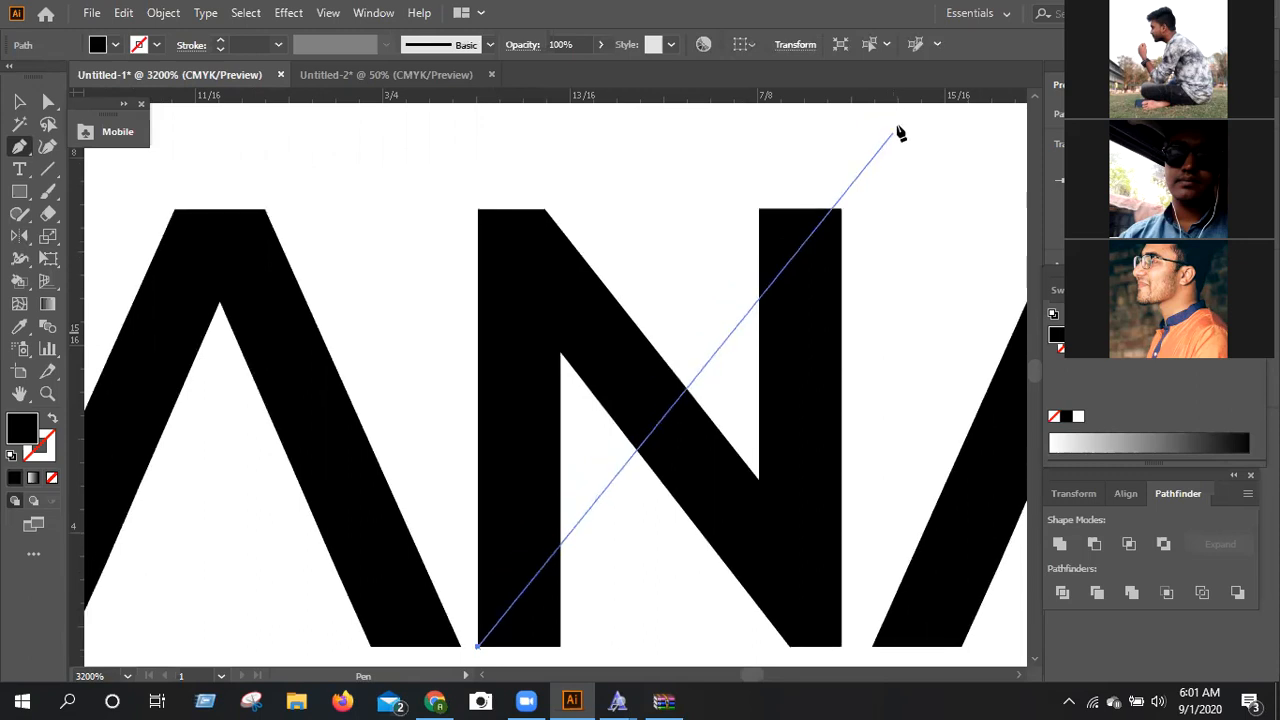
click(905, 124)
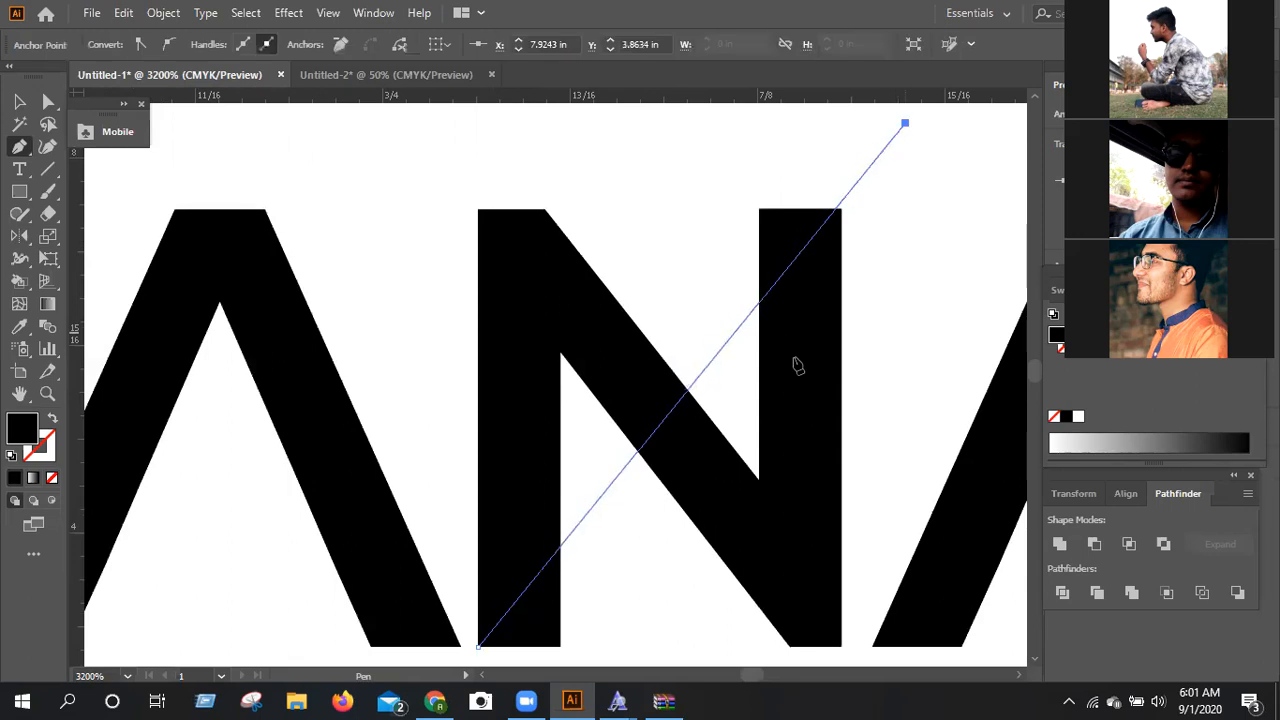
Continue the diagonal path back to the inner base corner of the N's left stem, adding a slightly curved anchor there.
click(561, 648)
mouse_move(567, 657)
mouse_down()
mouse_move(600, 637)
mouse_move(591, 631)
mouse_up()
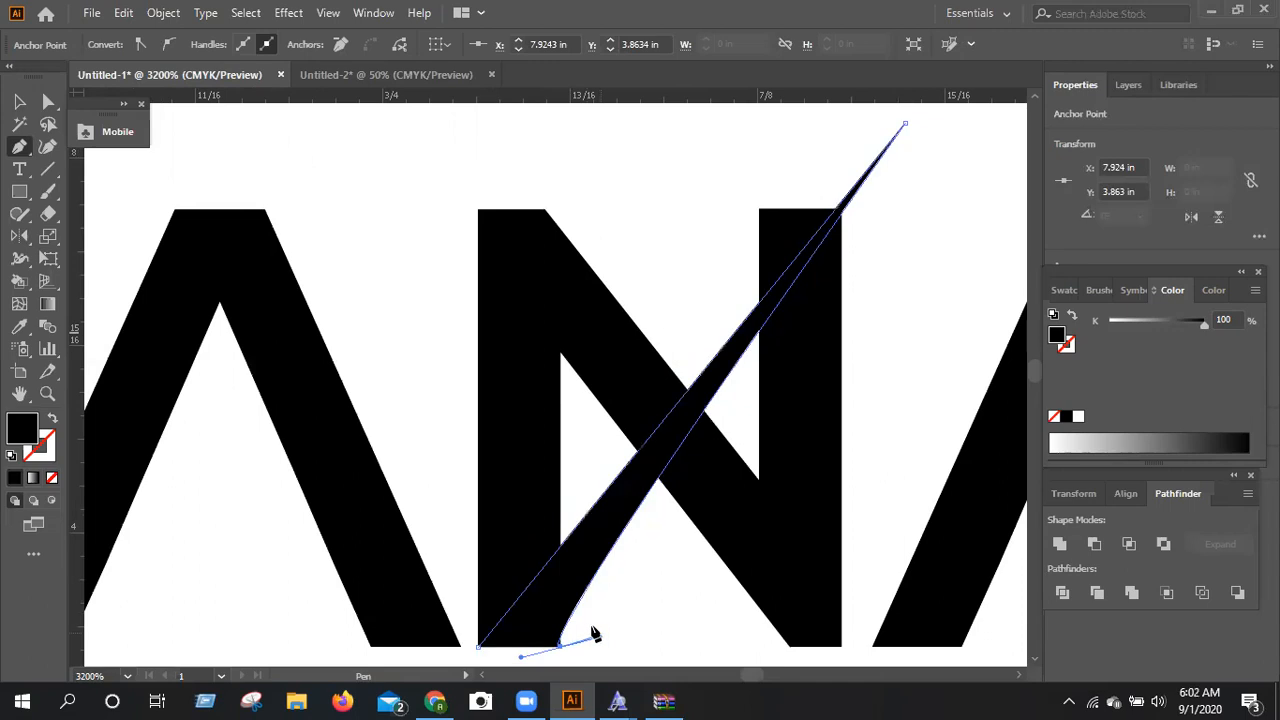
scroll(593, 633, down, 3)
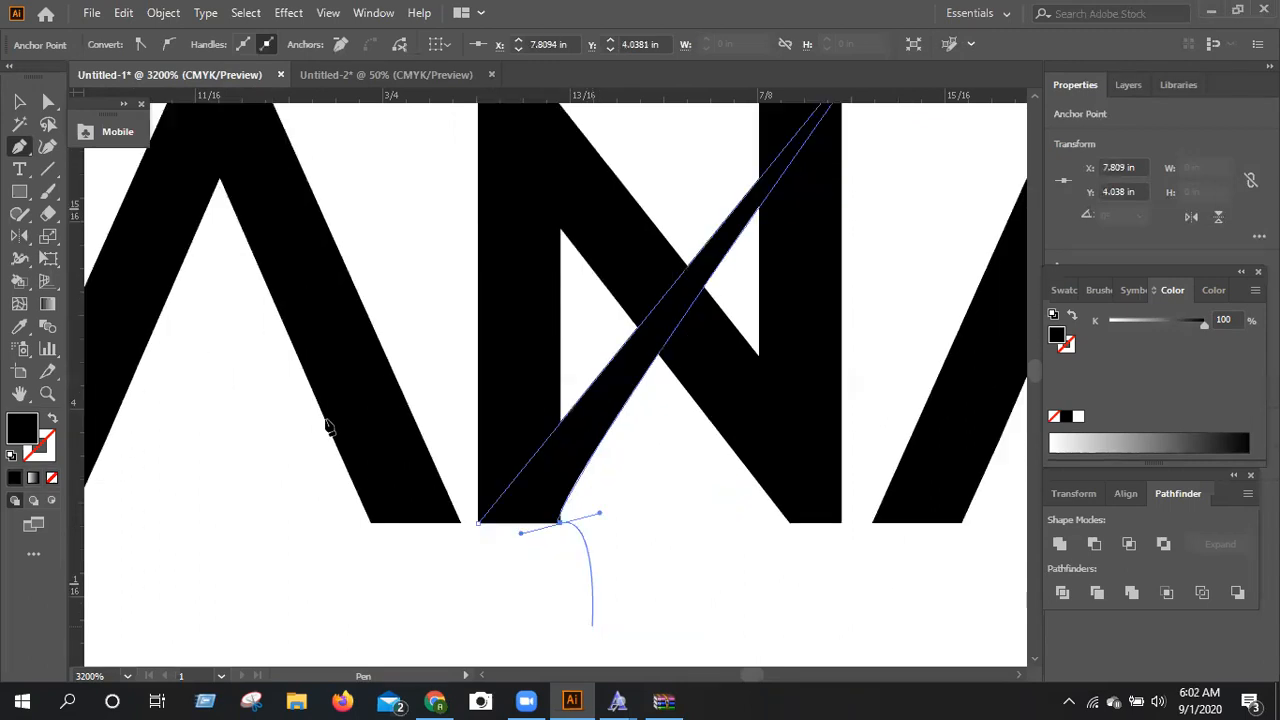
scroll(326, 427, up, 2)
Fill the diagonal sliver across the N with a white-to-black linear gradient at 0°, and deselect everything.
key(ctrl)
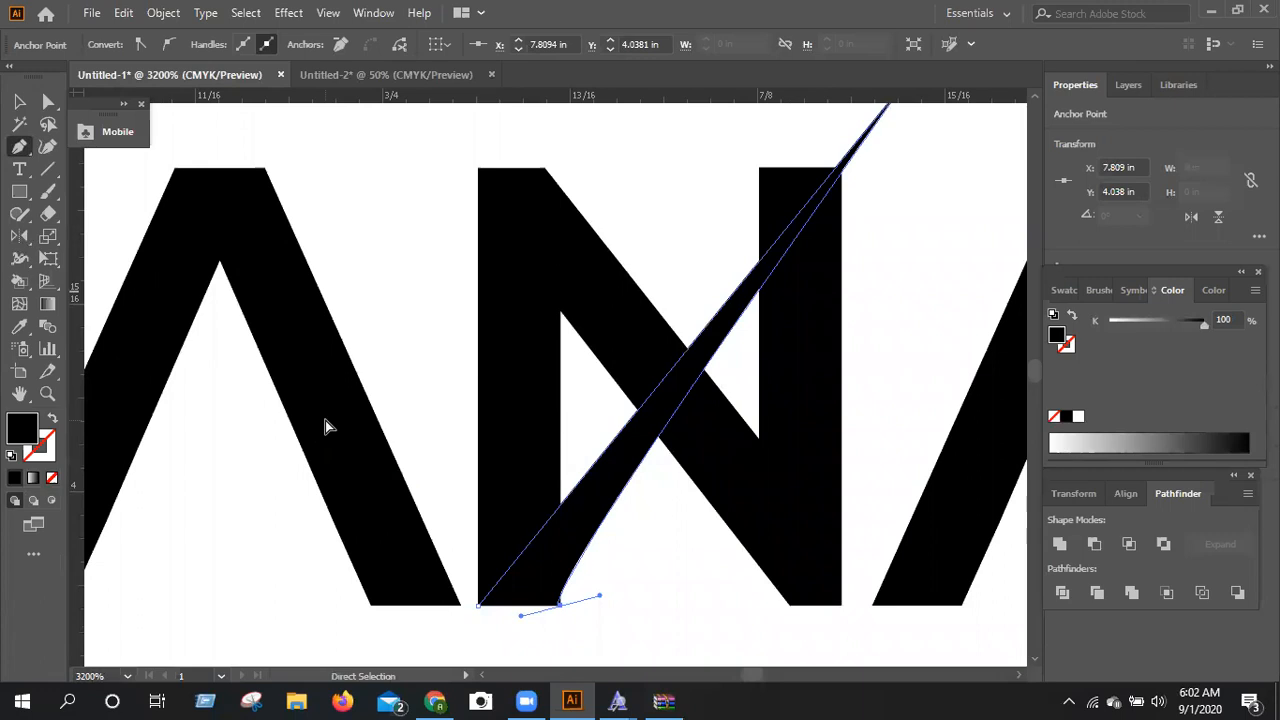
key(ctrl+minus)
key(ctrl+minus)
key(ctrl+minus)
key(ctrl+minus)
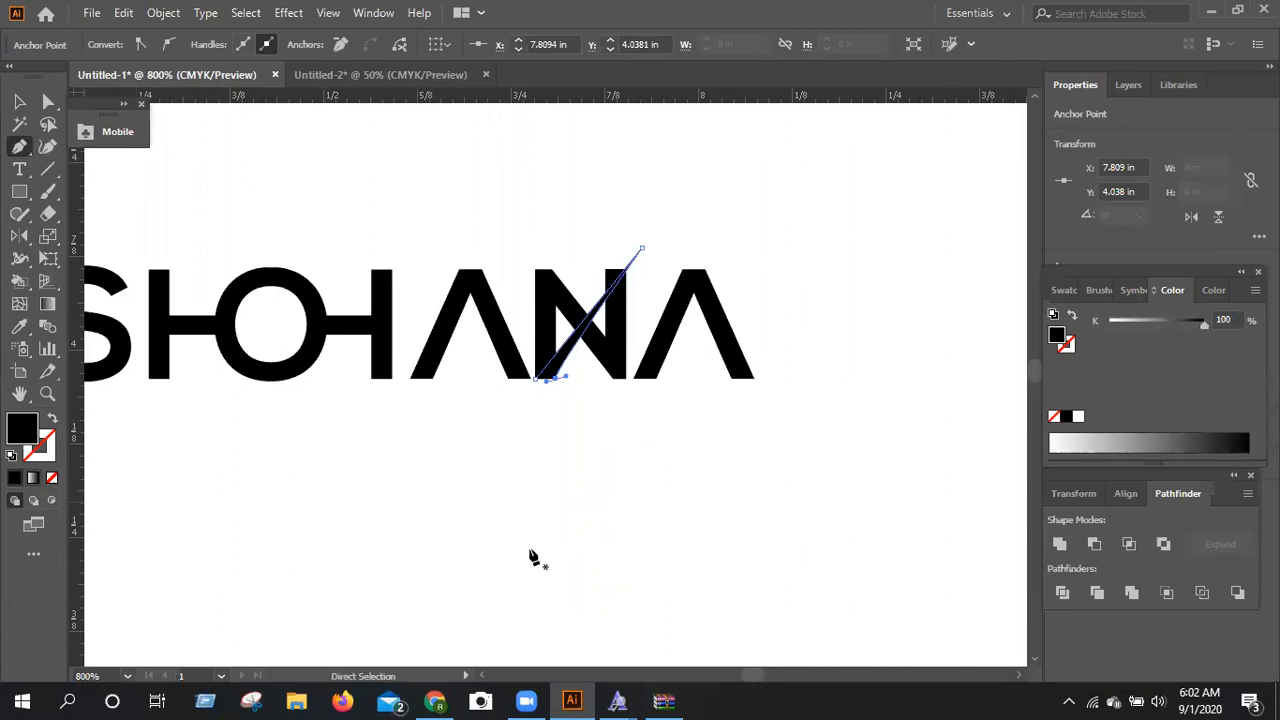
key(period)
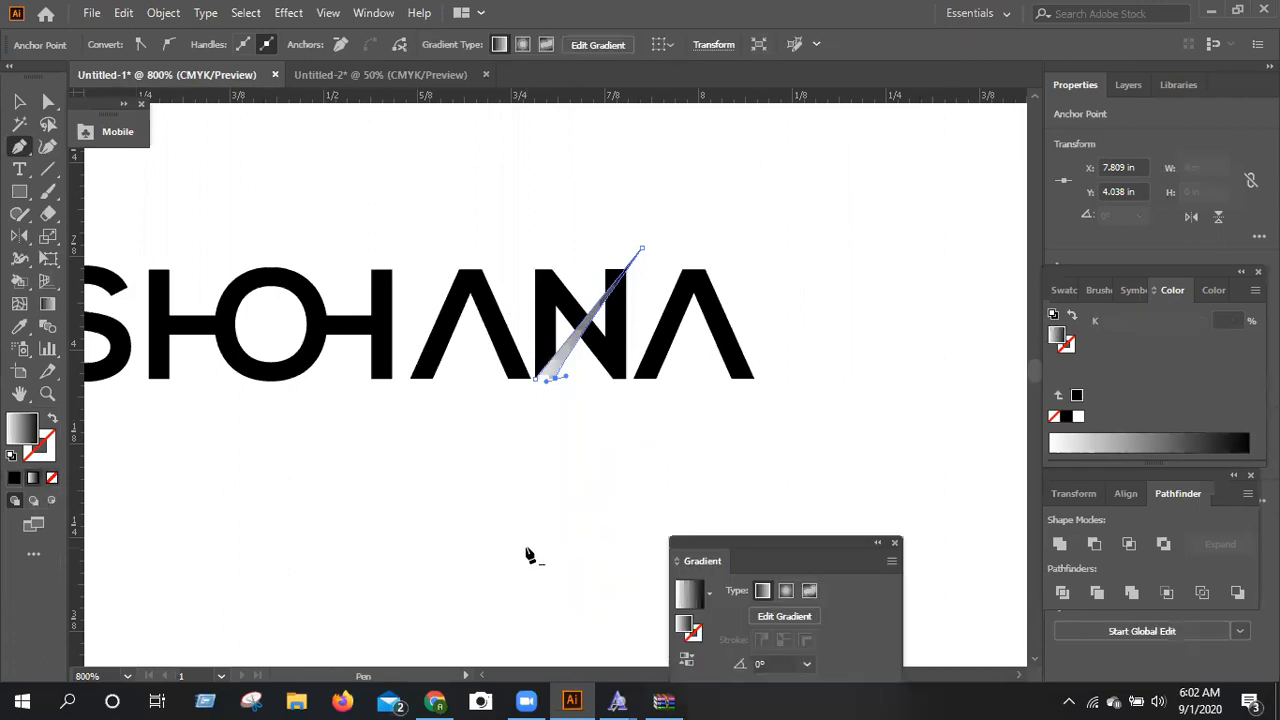
click(528, 553)
key(ctrl+minus)
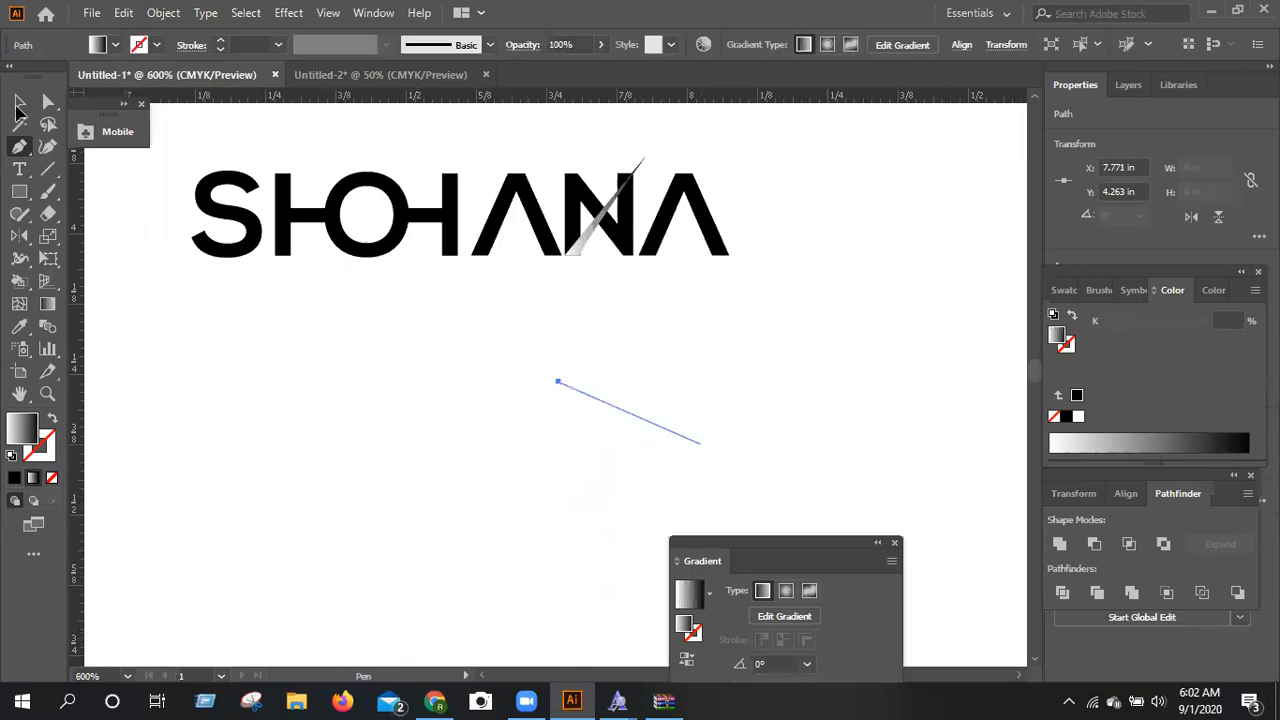
ctrl+click(325, 540)
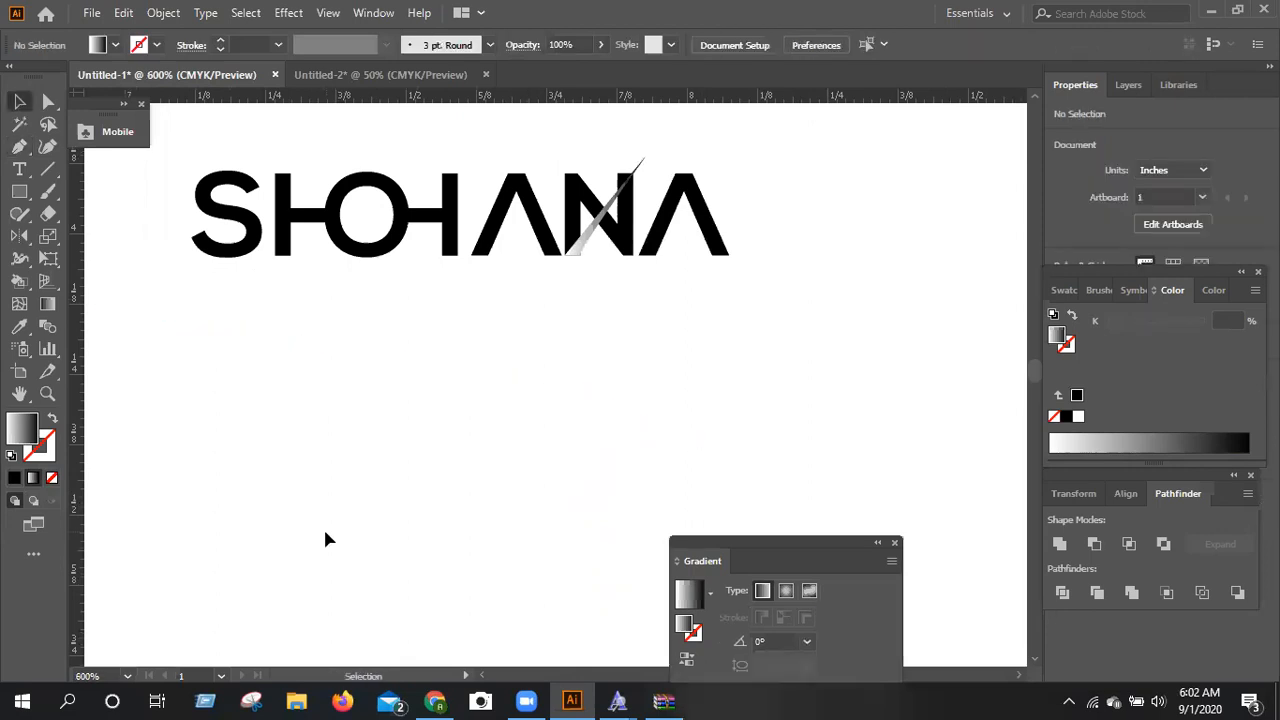
scroll(823, 602, up, 1)
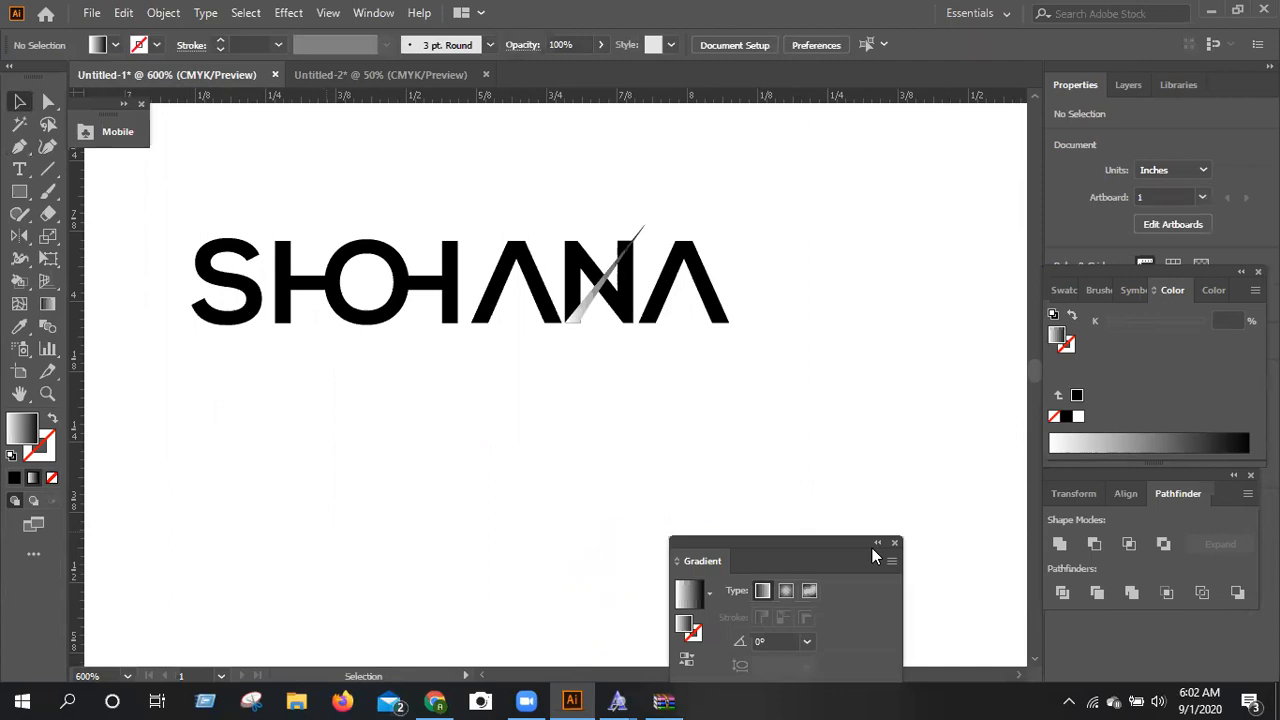
Center the whole wordmark in view at 800% and move the expanded Gradient panel clear of the artwork.
scroll(259, 365, up, 1)
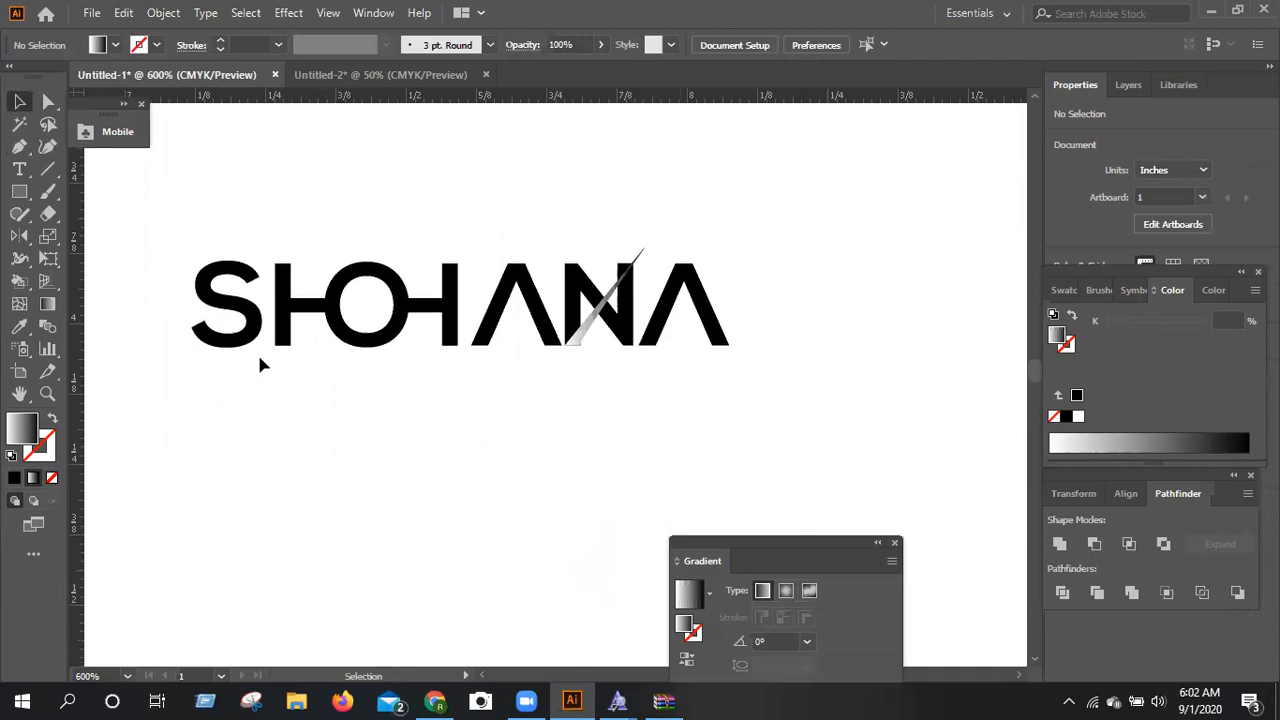
click(252, 437)
key(ctrl+plus)
scroll(253, 437, up, 1)
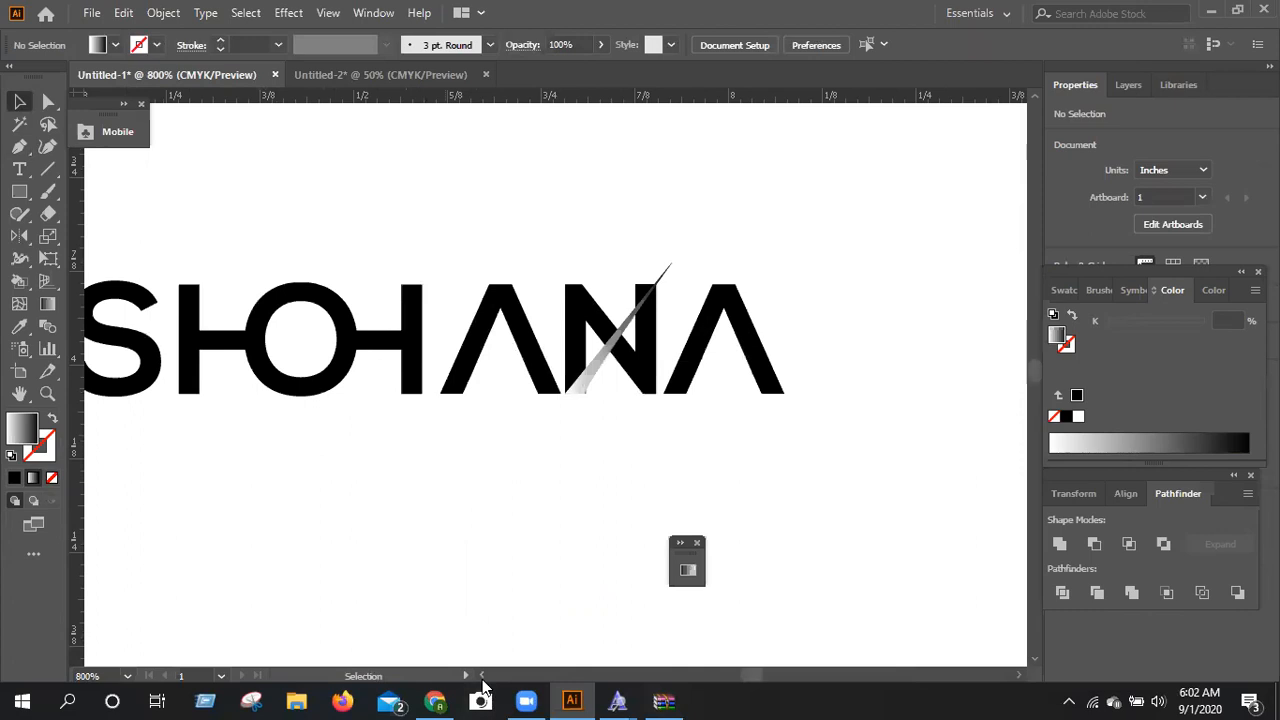
scroll(520, 557, left, 5)
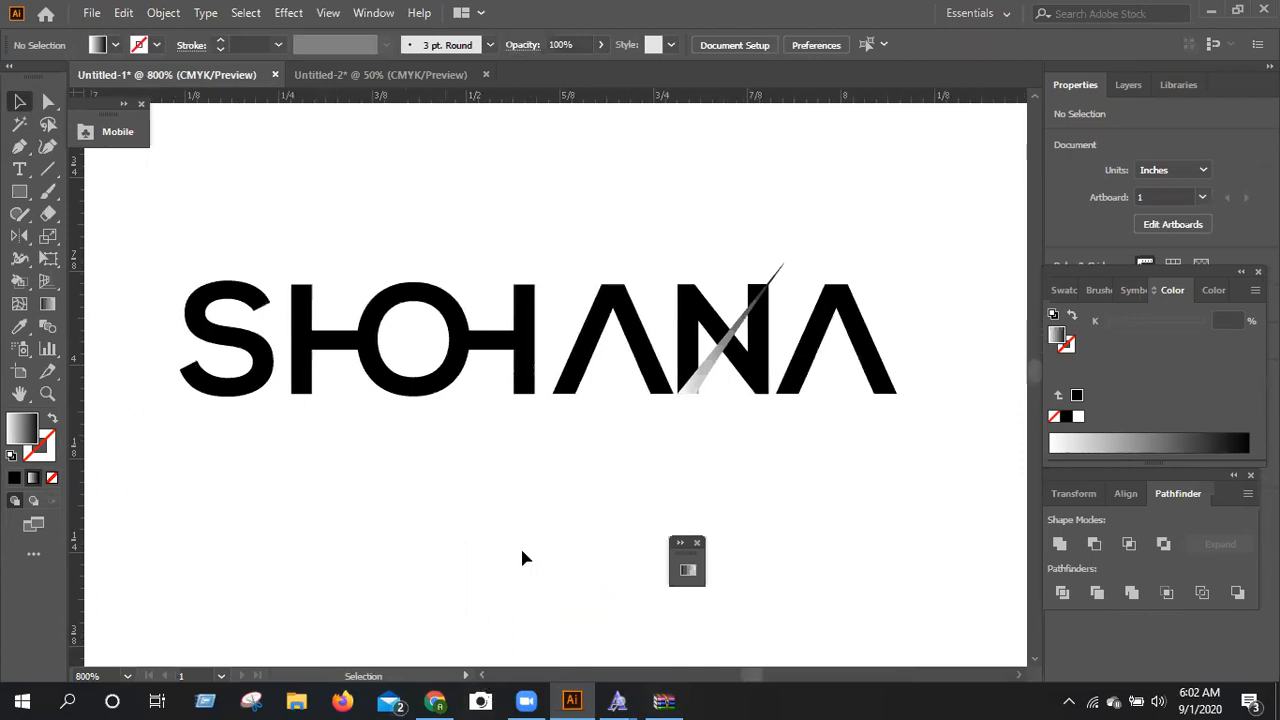
click(682, 543)
drag(731, 544, 856, 596)
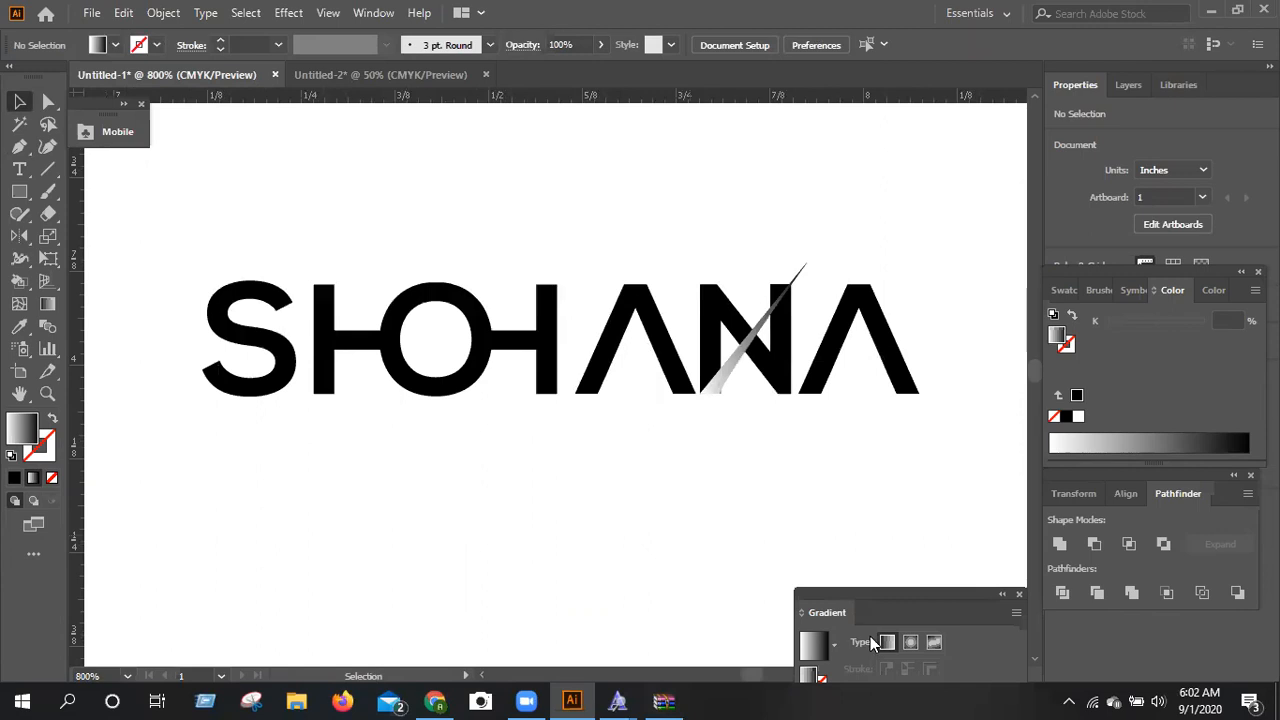
drag(856, 597, 876, 669)
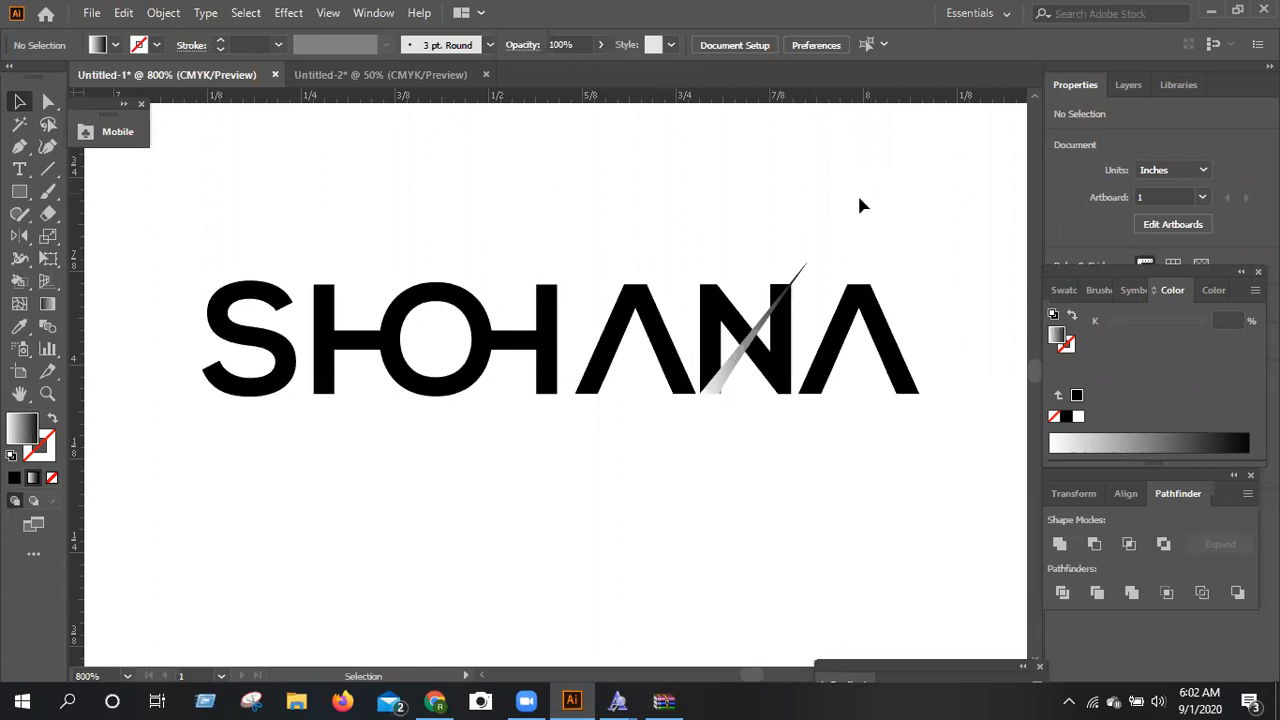
Examine the finished slashed-N wordmark up close and compare it with the other wordmarks above it.
scroll(859, 205, down, 3)
scroll(859, 207, up, 5)
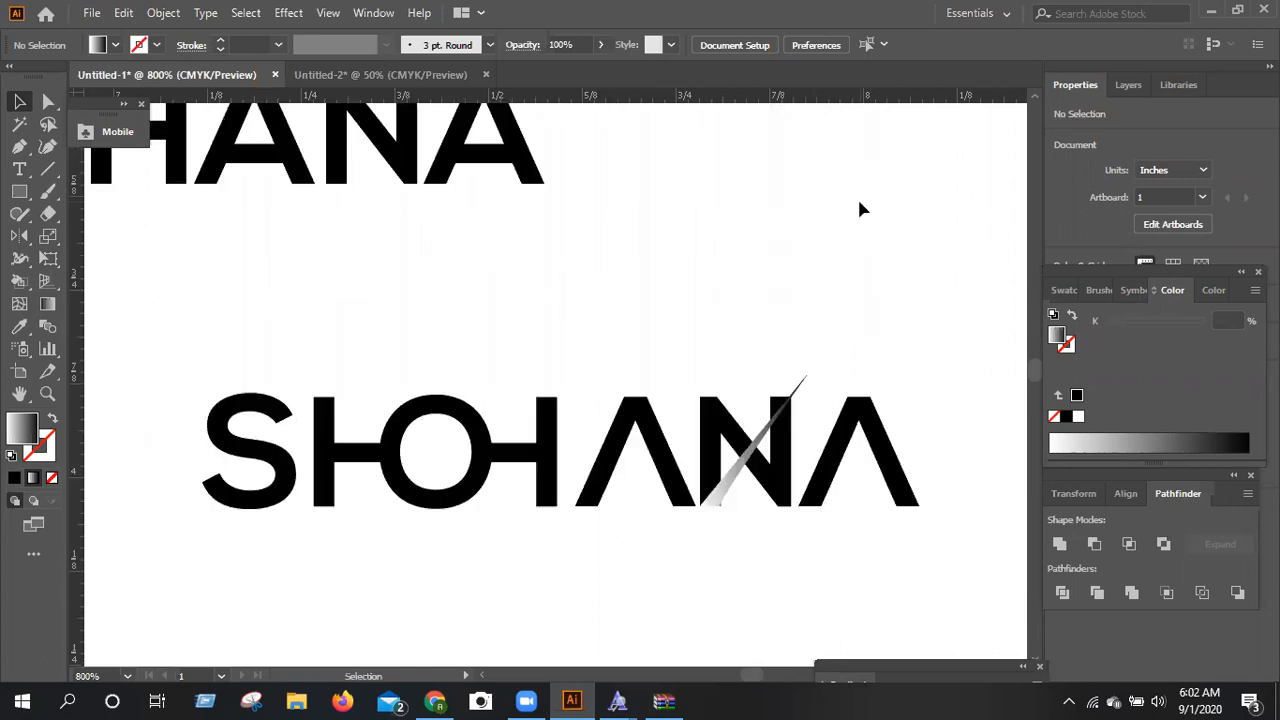
scroll(859, 207, down, 4)
scroll(737, 146, up, 3)
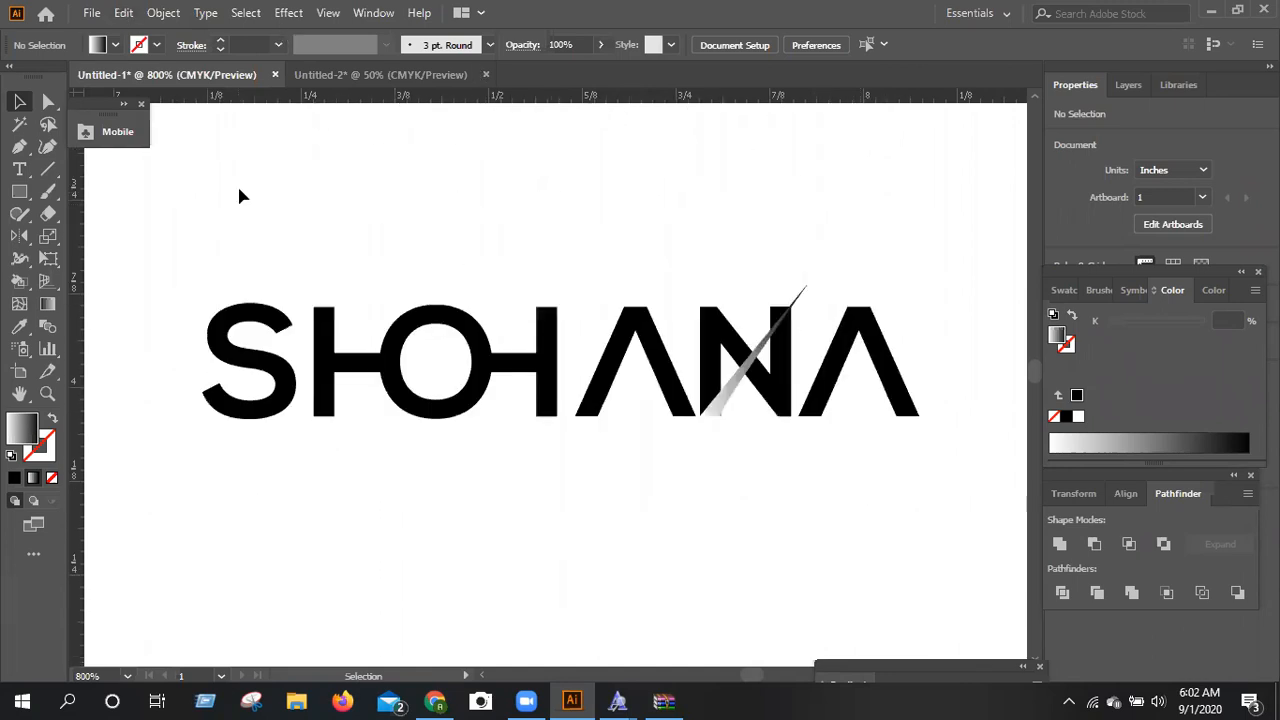
key(ctrl+minus)
key(ctrl+minus)
key(ctrl+minus)
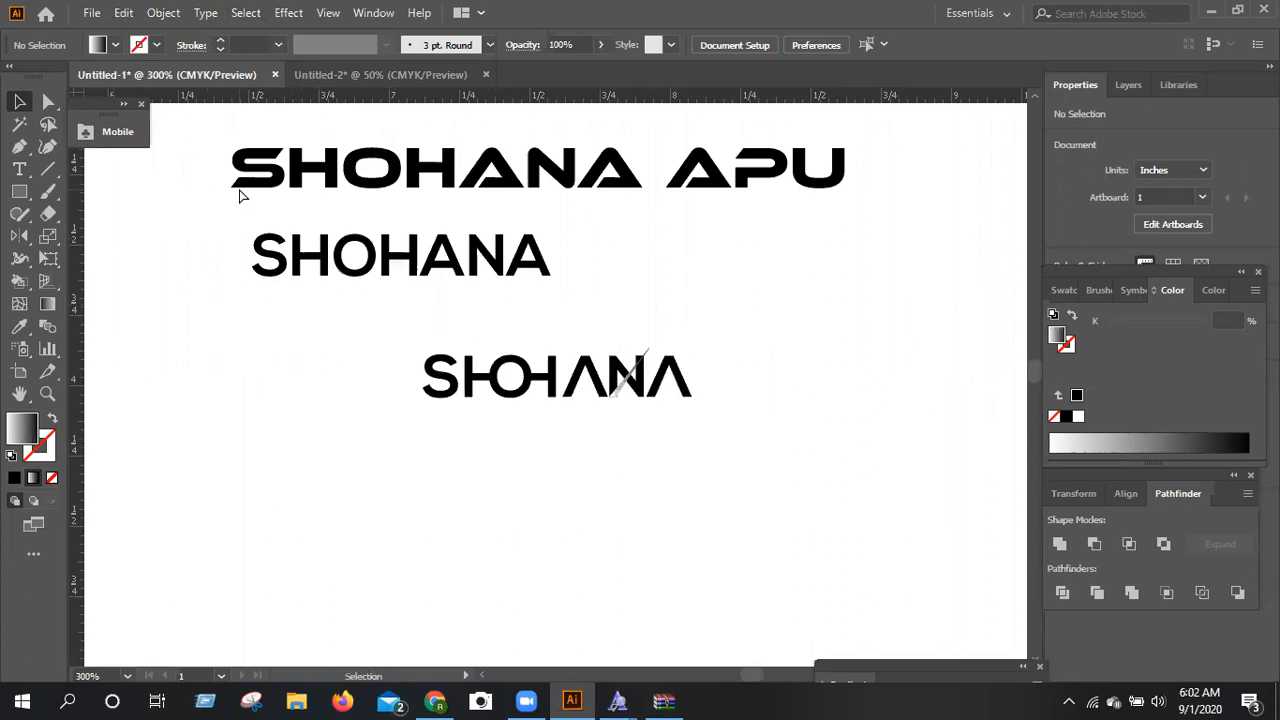
key(ctrl+minus)
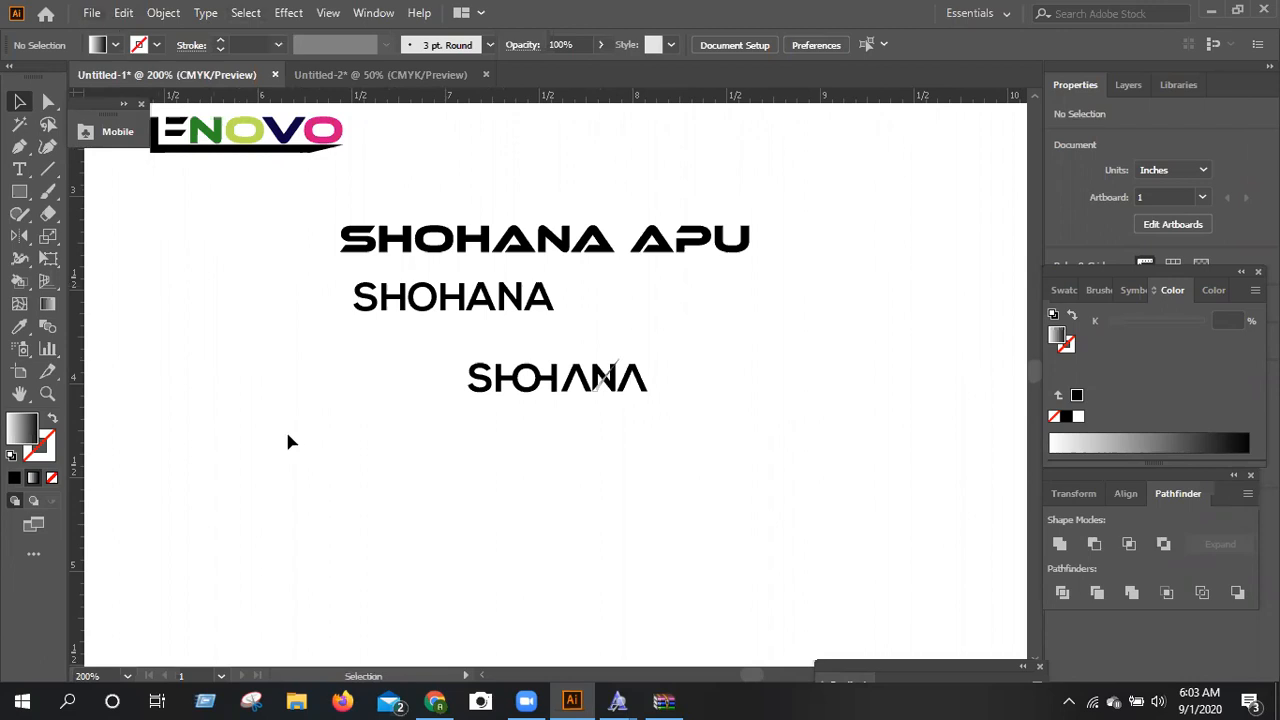
scroll(288, 442, up, 2)
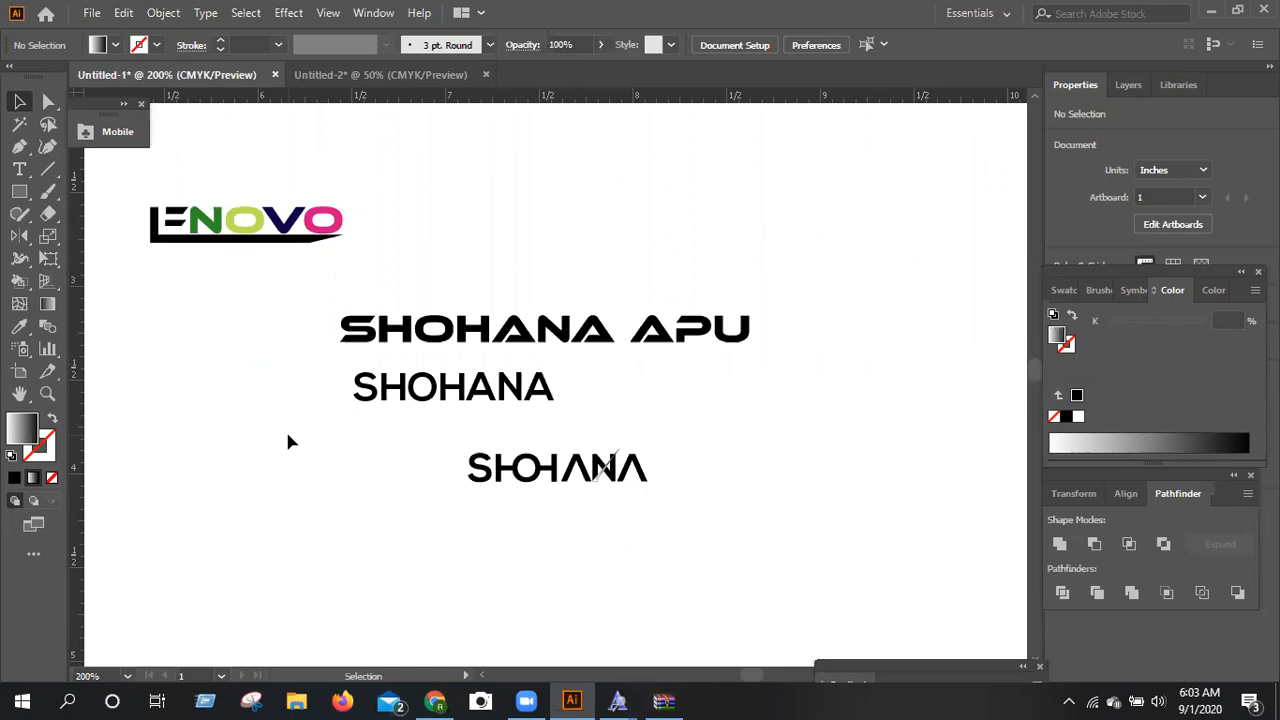
Browse the GD-116 folder on the Education Materials (F:) drive for a file to open, leaving without opening any.
click(91, 13)
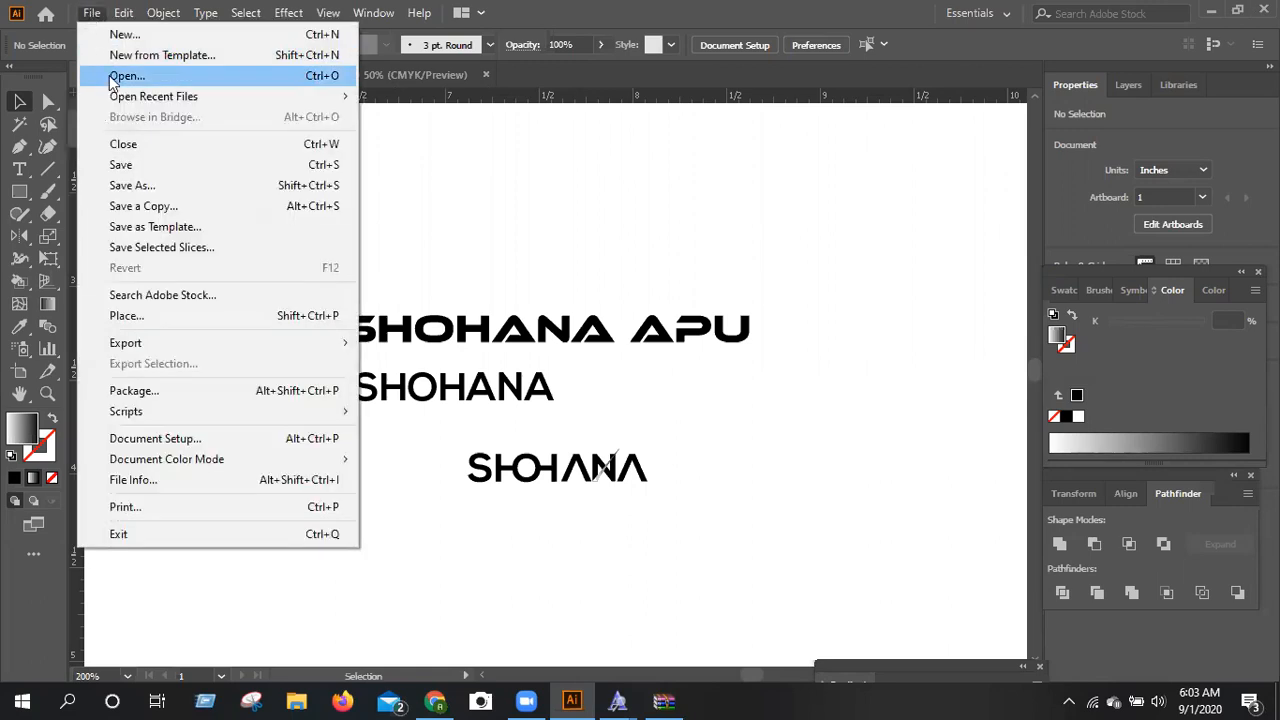
click(112, 77)
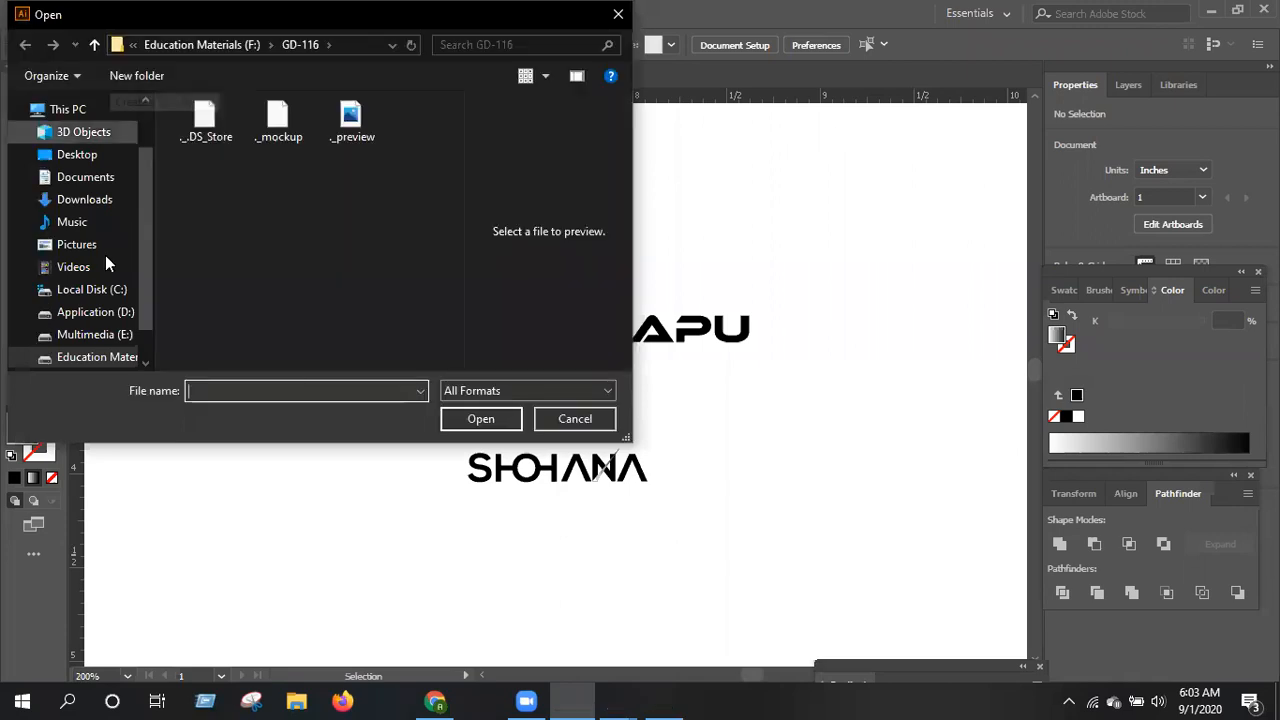
click(97, 357)
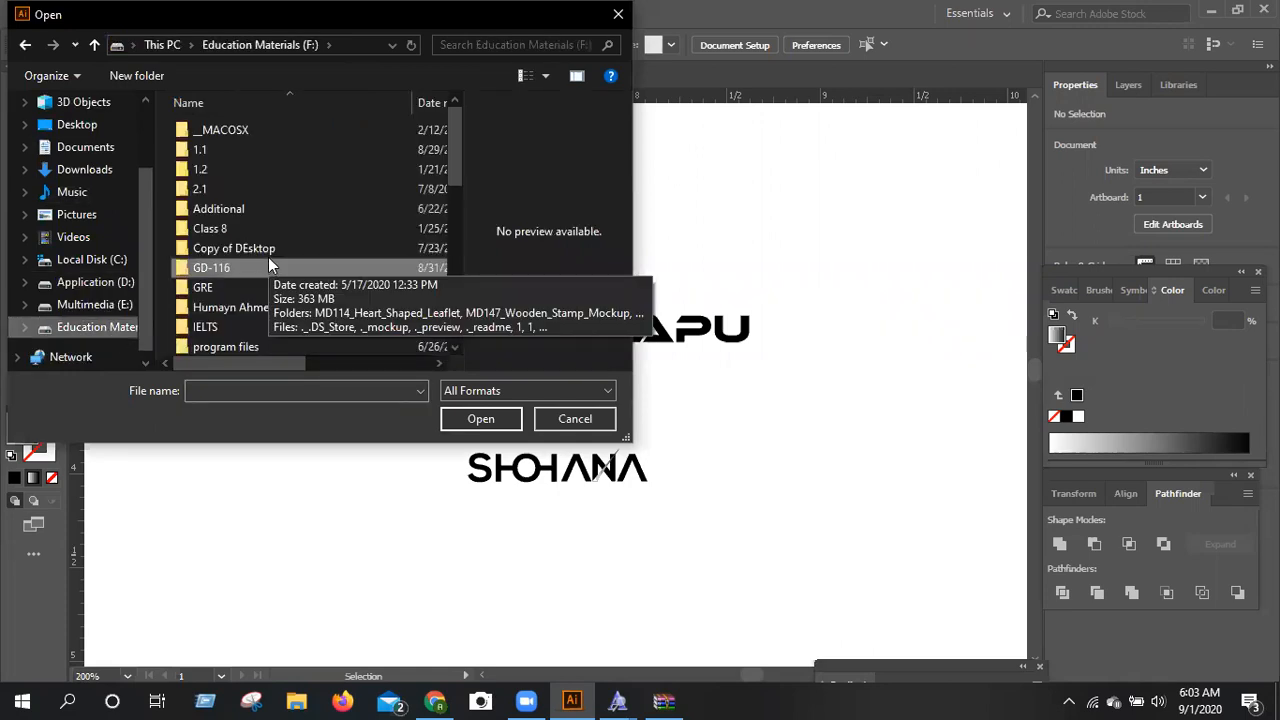
double_click(270, 265)
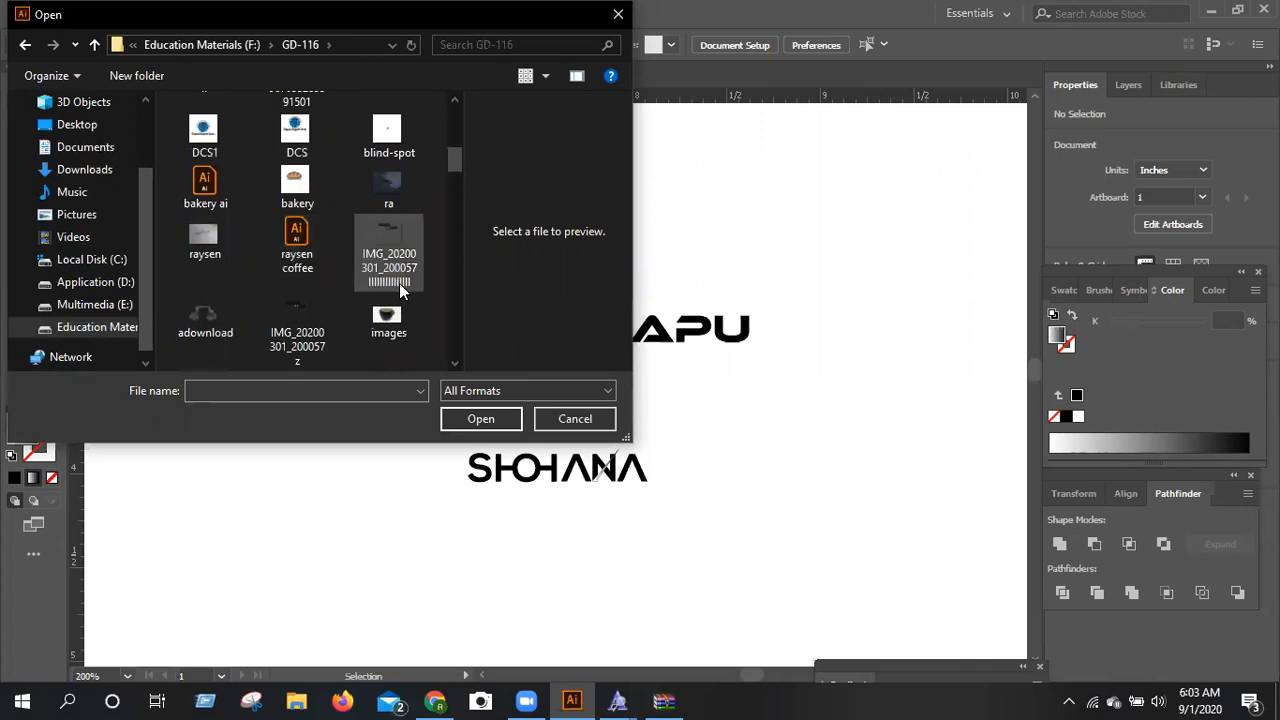
scroll(399, 283, down, 2)
scroll(399, 287, down, 2)
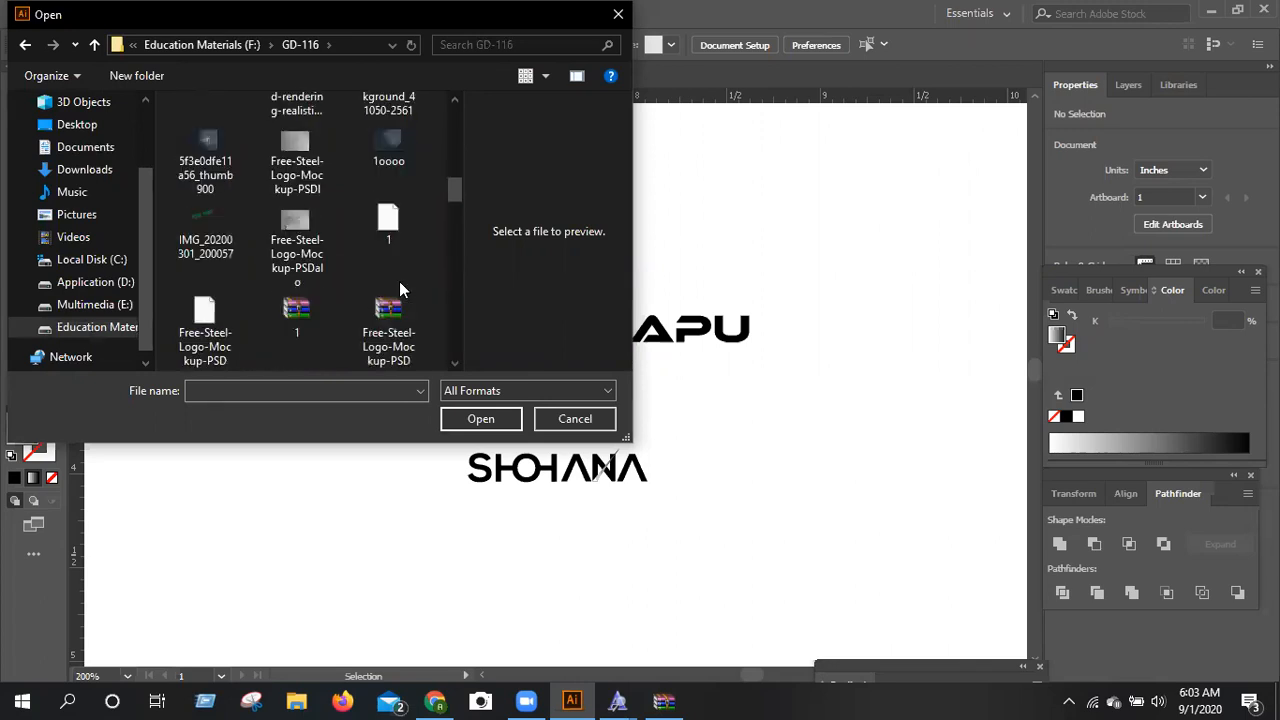
scroll(399, 281, down, 3)
scroll(399, 281, down, 2)
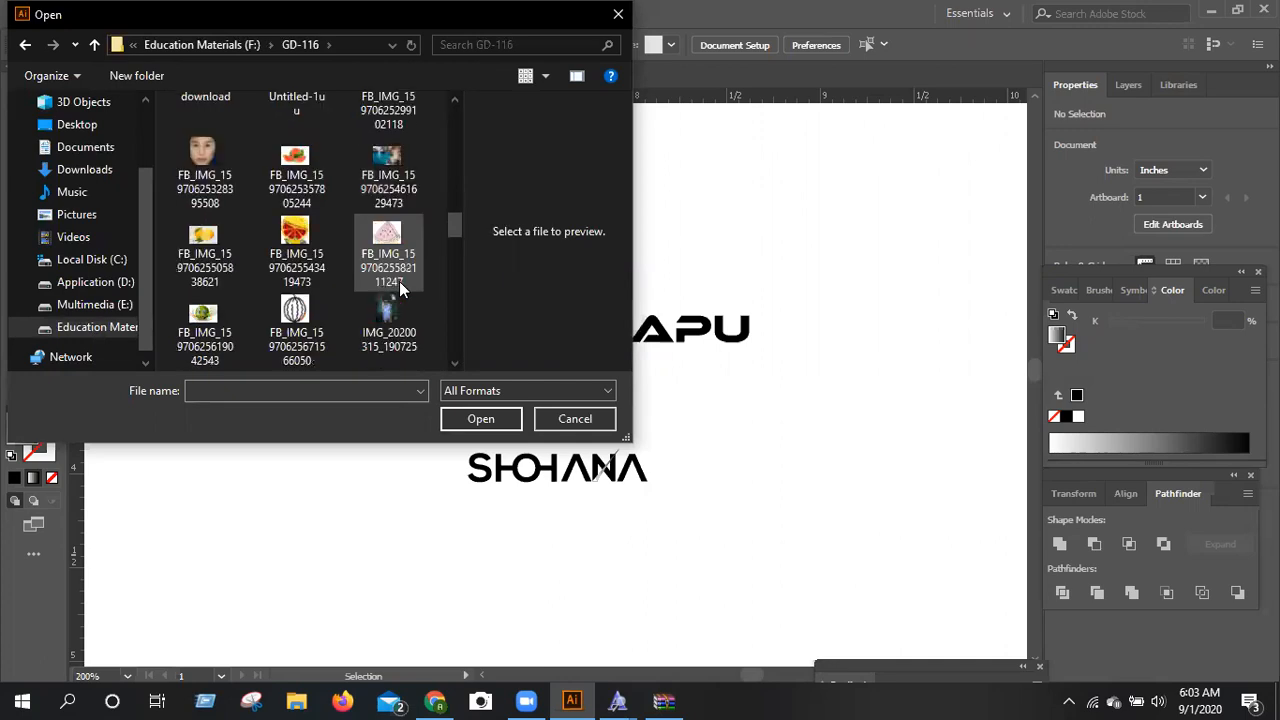
scroll(399, 281, down, 3)
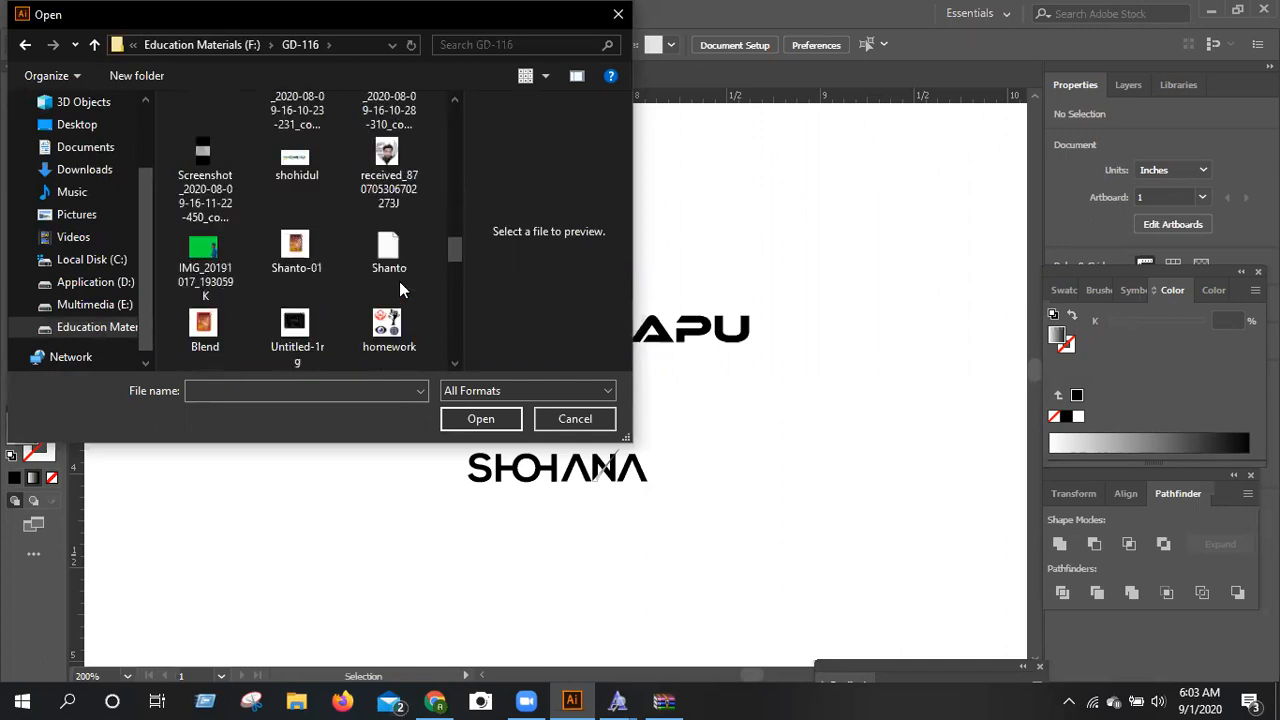
scroll(399, 281, down, 3)
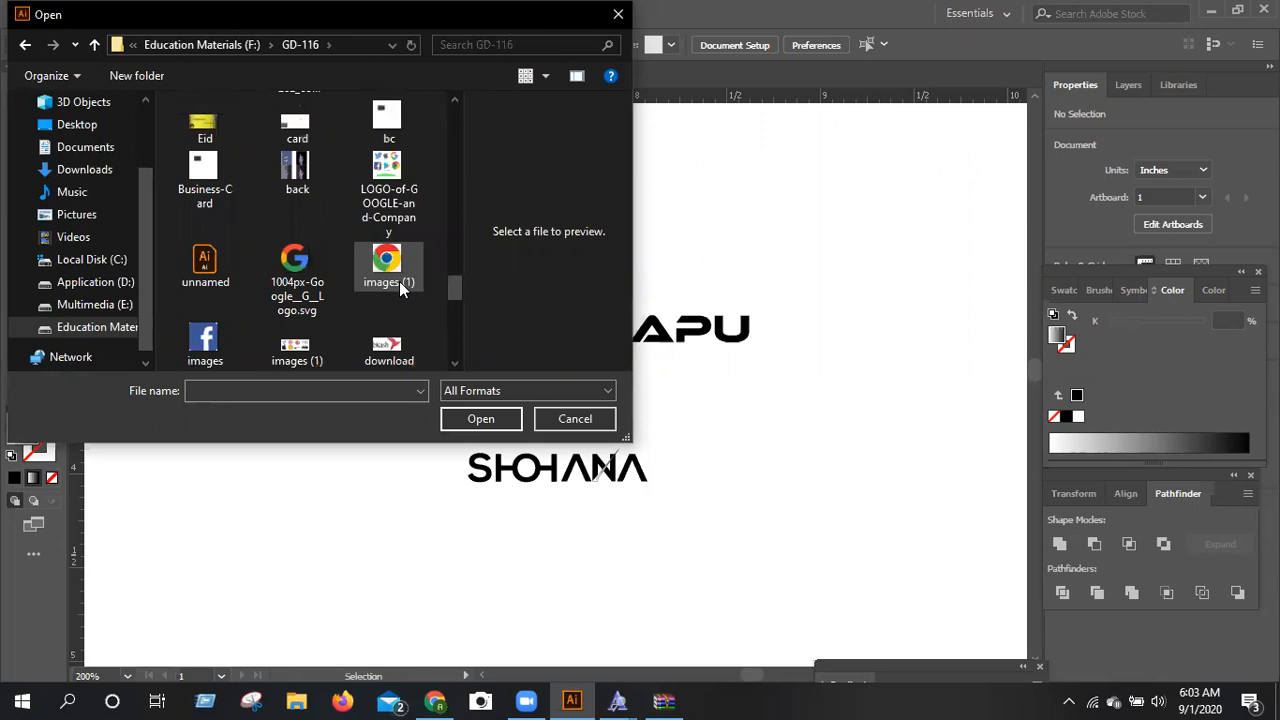
scroll(399, 281, down, 3)
scroll(399, 279, down, 3)
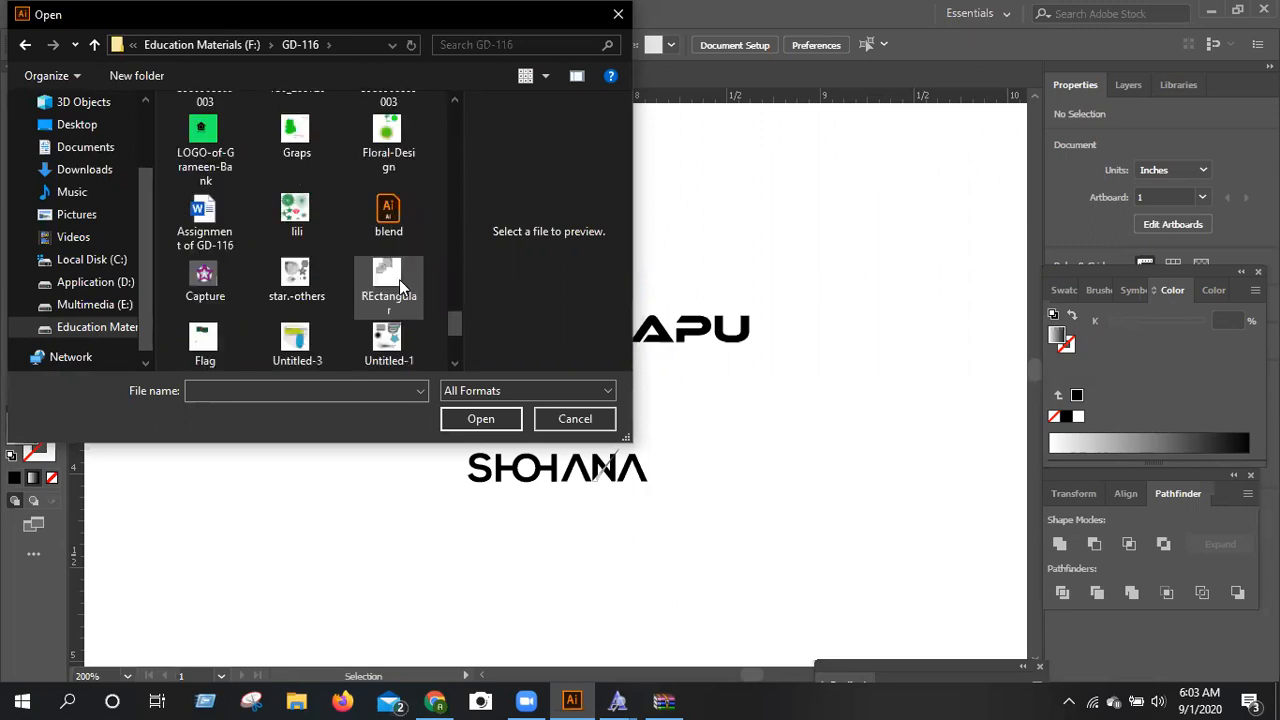
scroll(399, 281, down, 3)
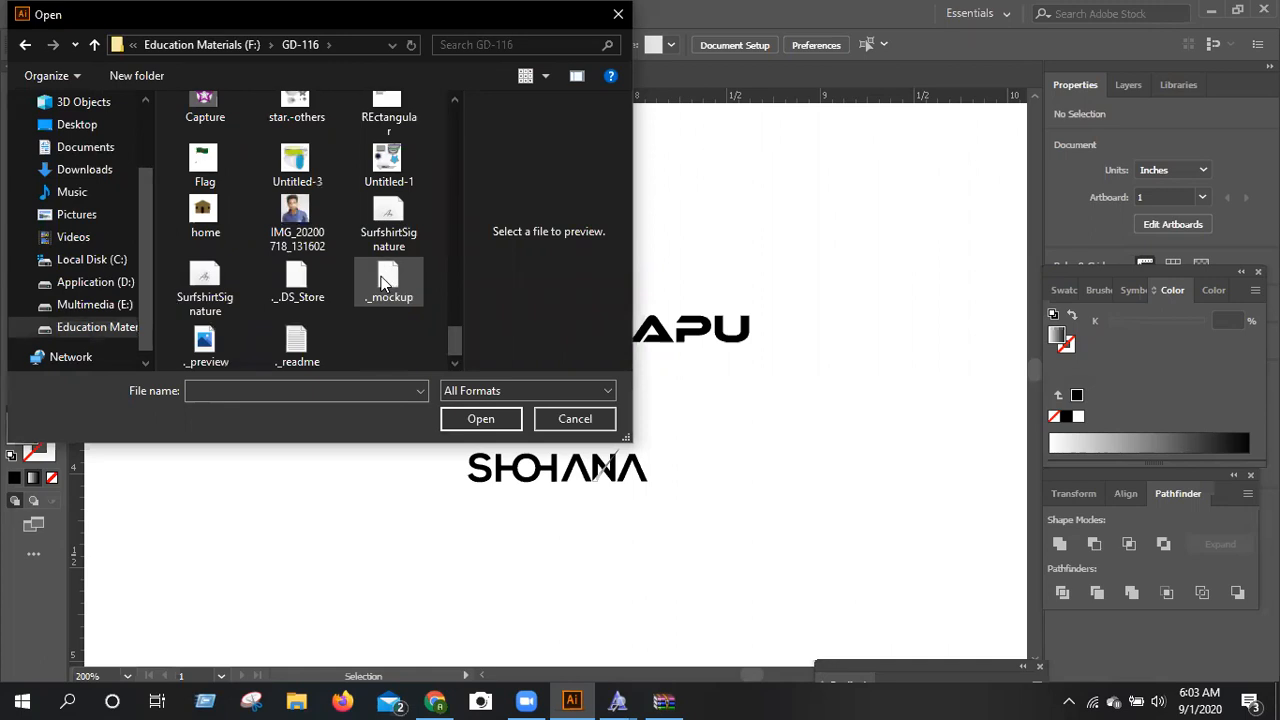
scroll(381, 283, up, 3)
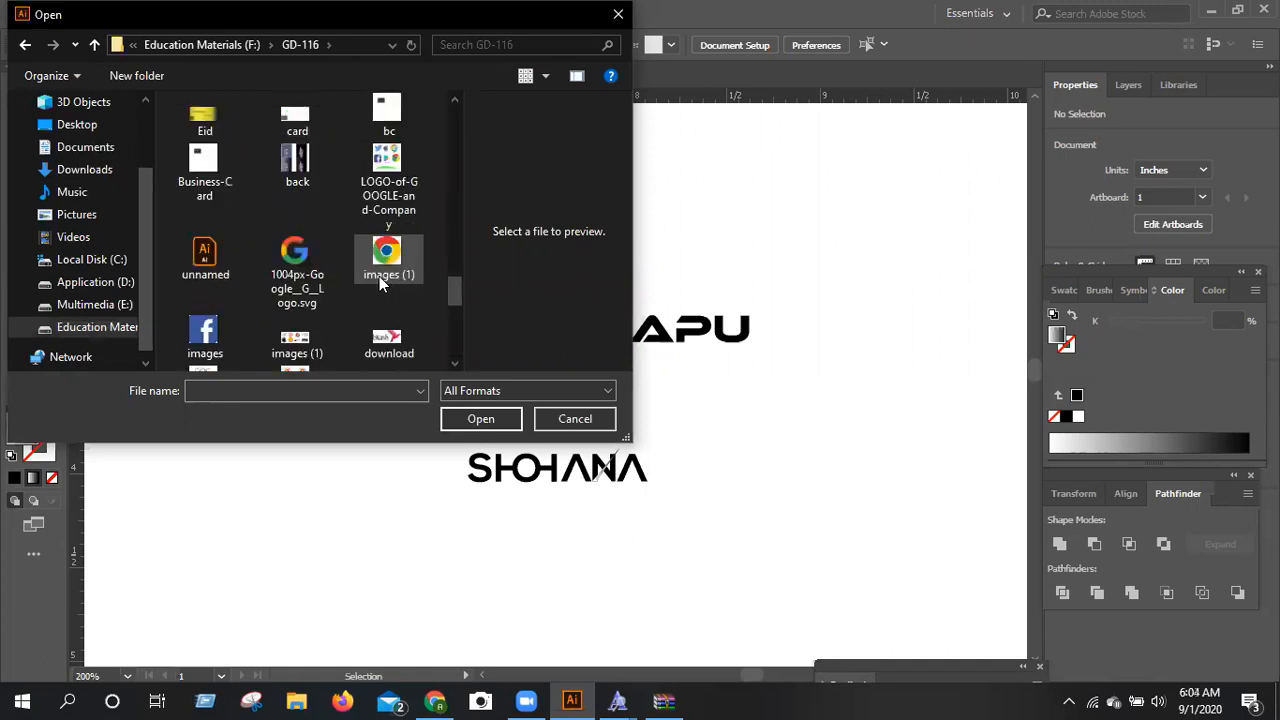
scroll(379, 276, up, 3)
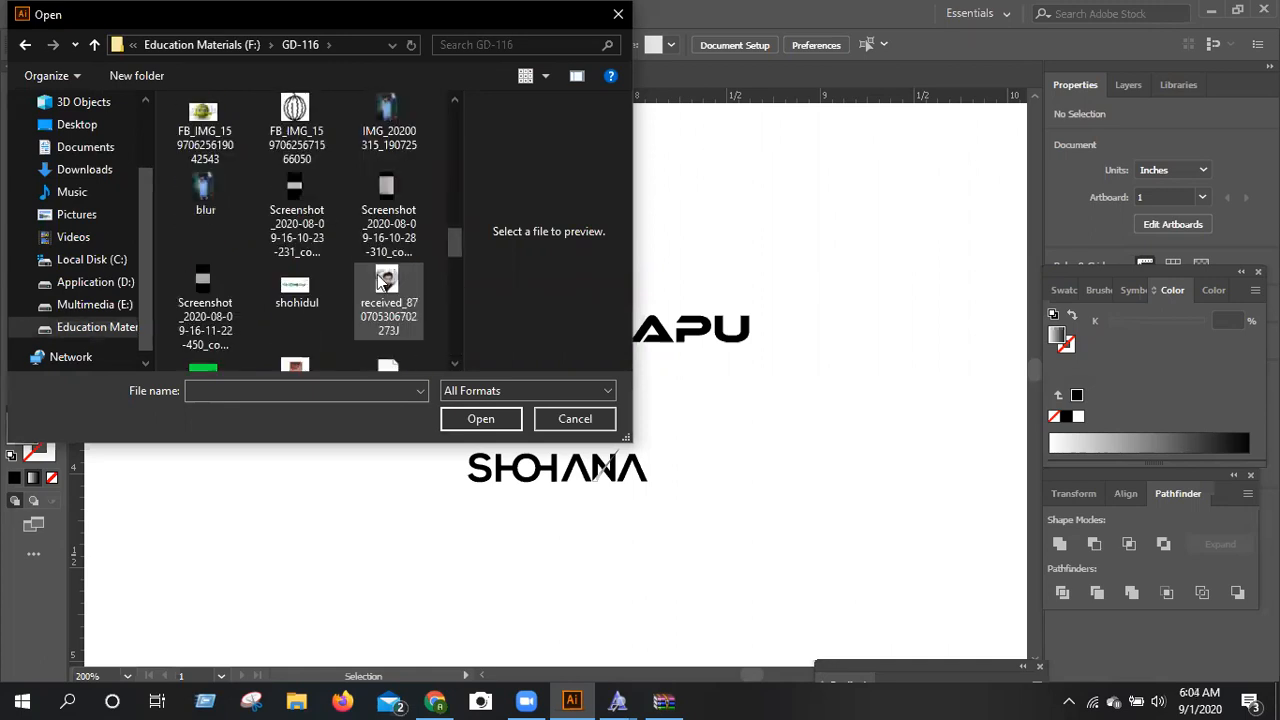
scroll(381, 283, up, 3)
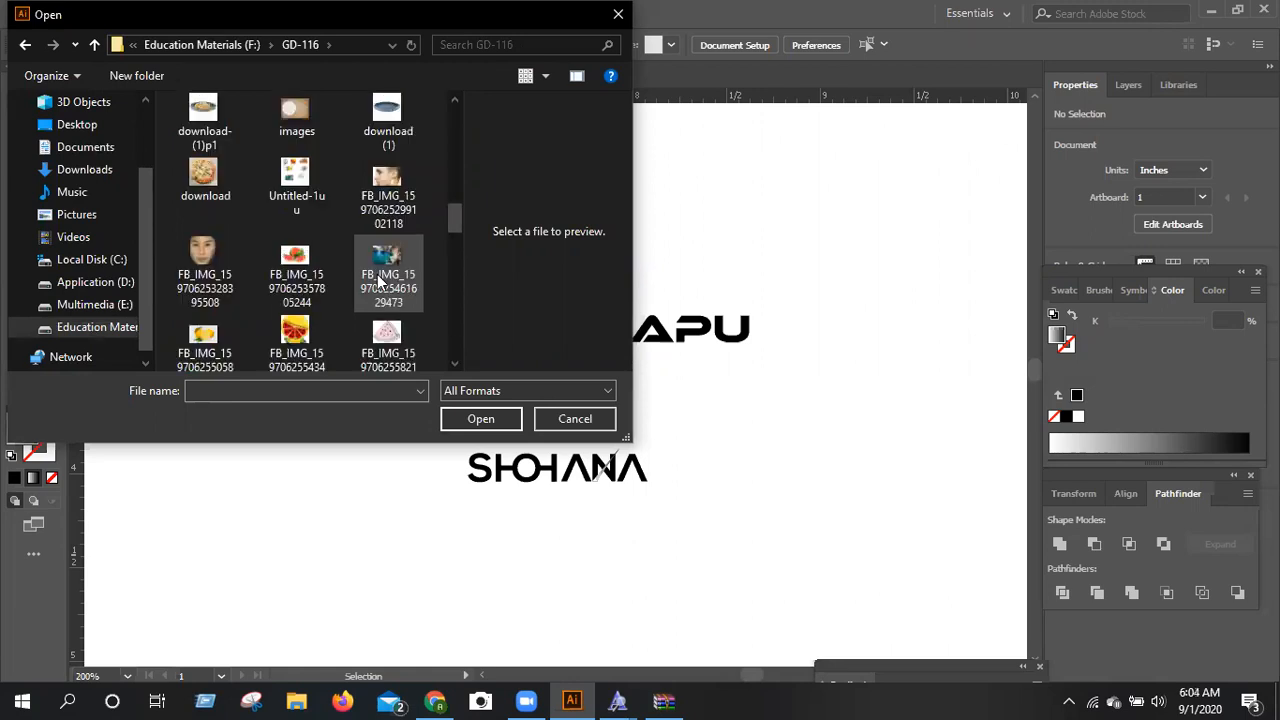
scroll(378, 280, up, 6)
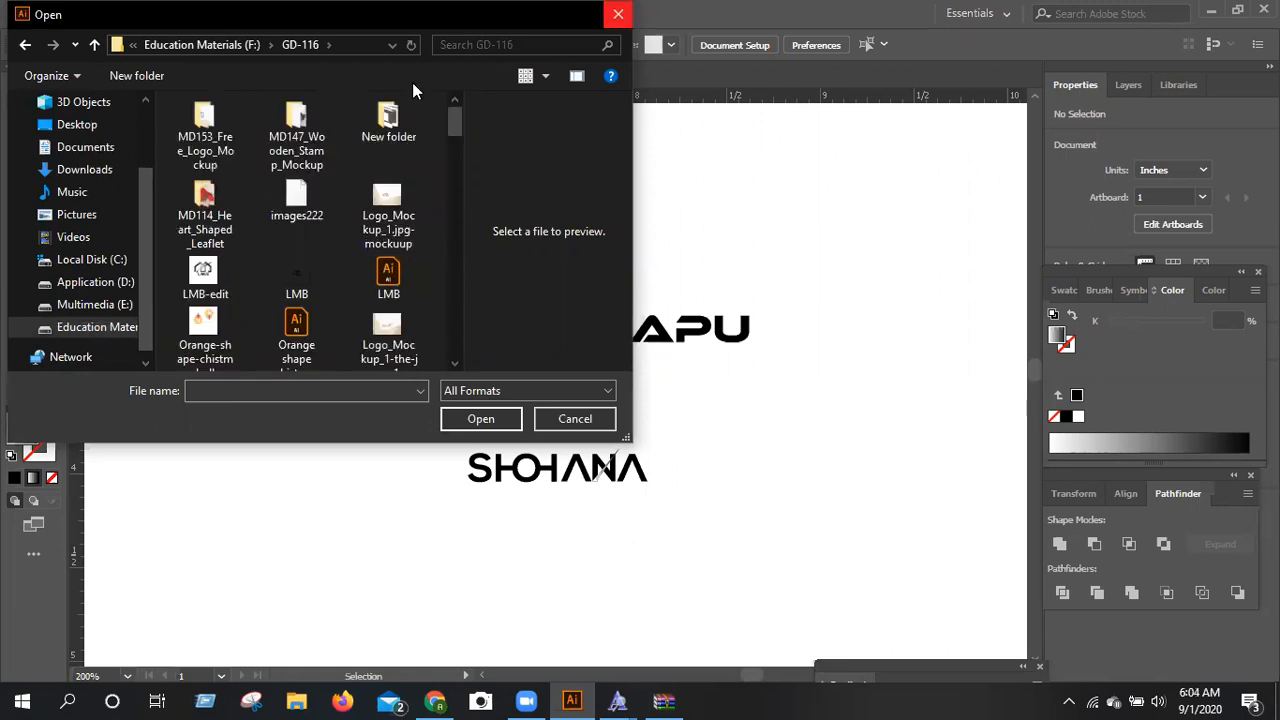
click(575, 418)
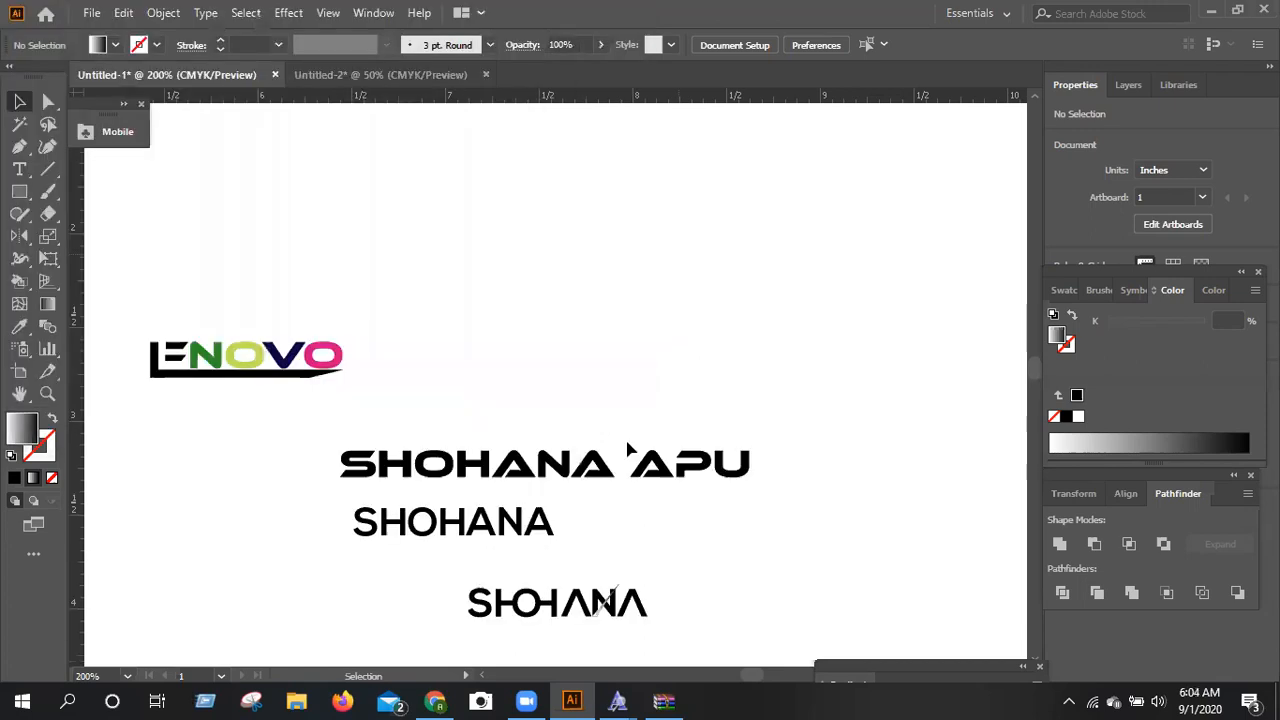
Switch to the Untitled-2 document and fit its blank artboard in the window.
key(ctrl+Tab)
scroll(664, 451, down, 5)
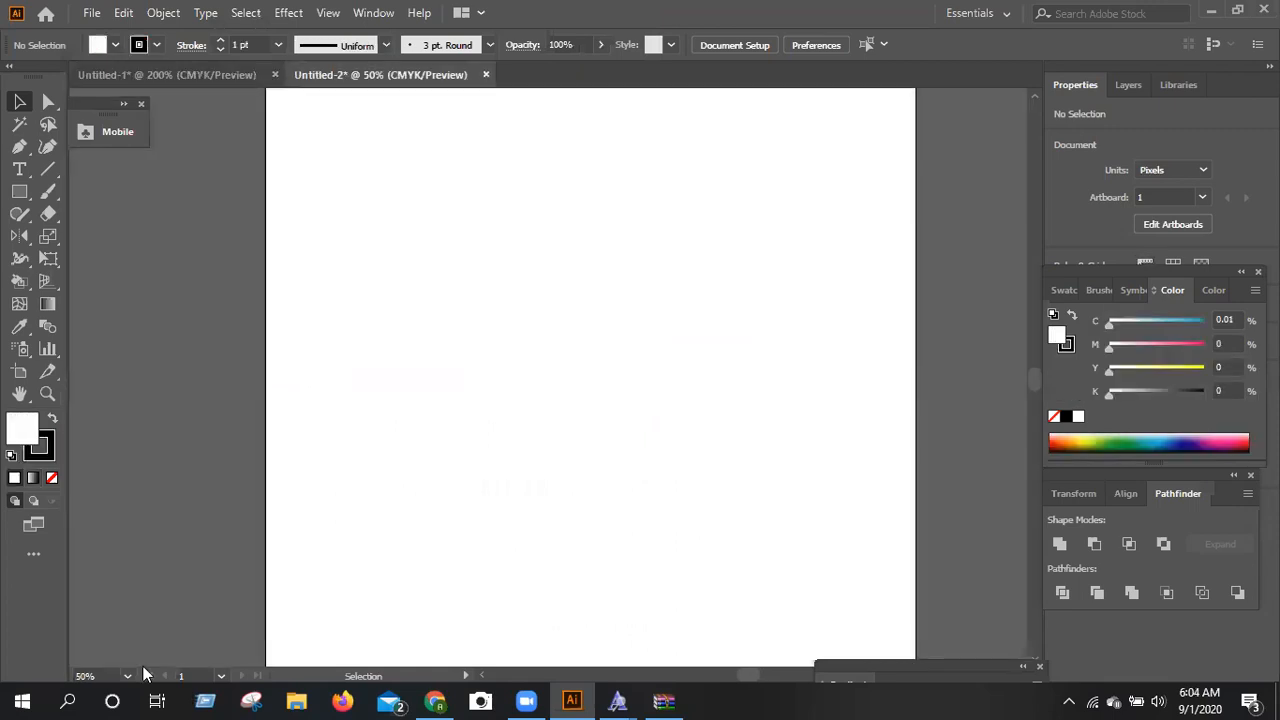
click(128, 676)
click(143, 666)
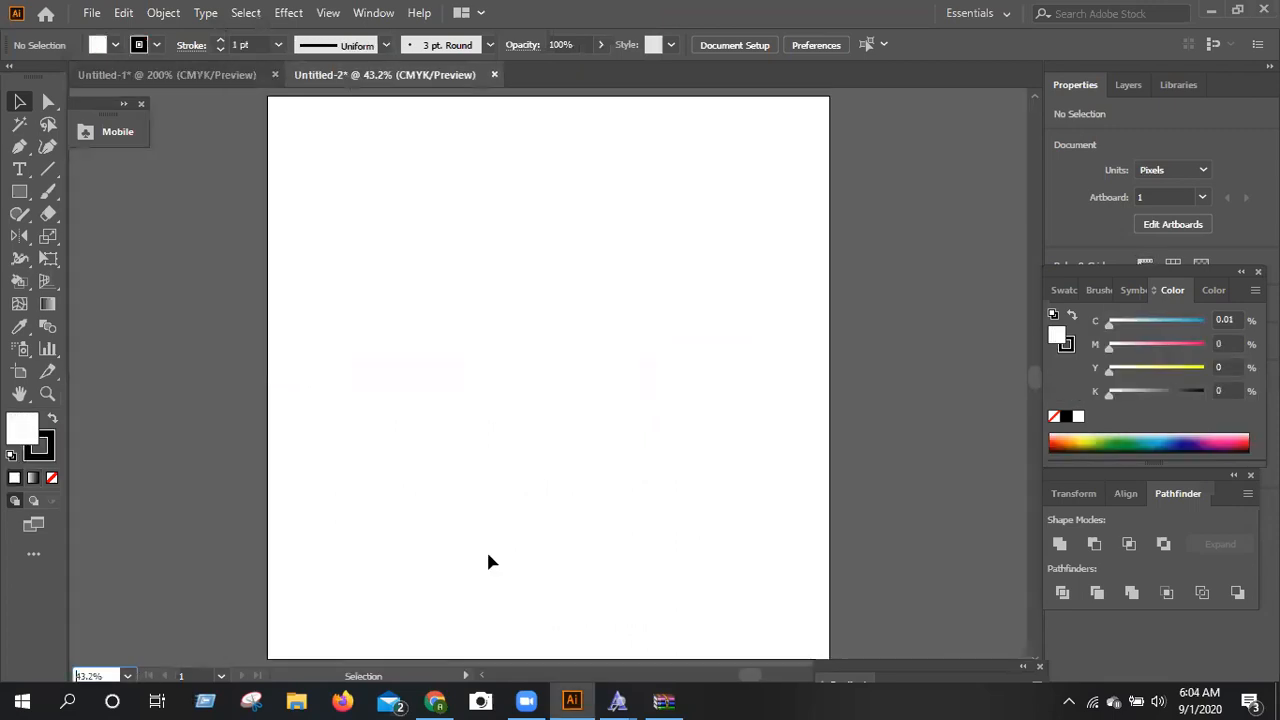
click(222, 77)
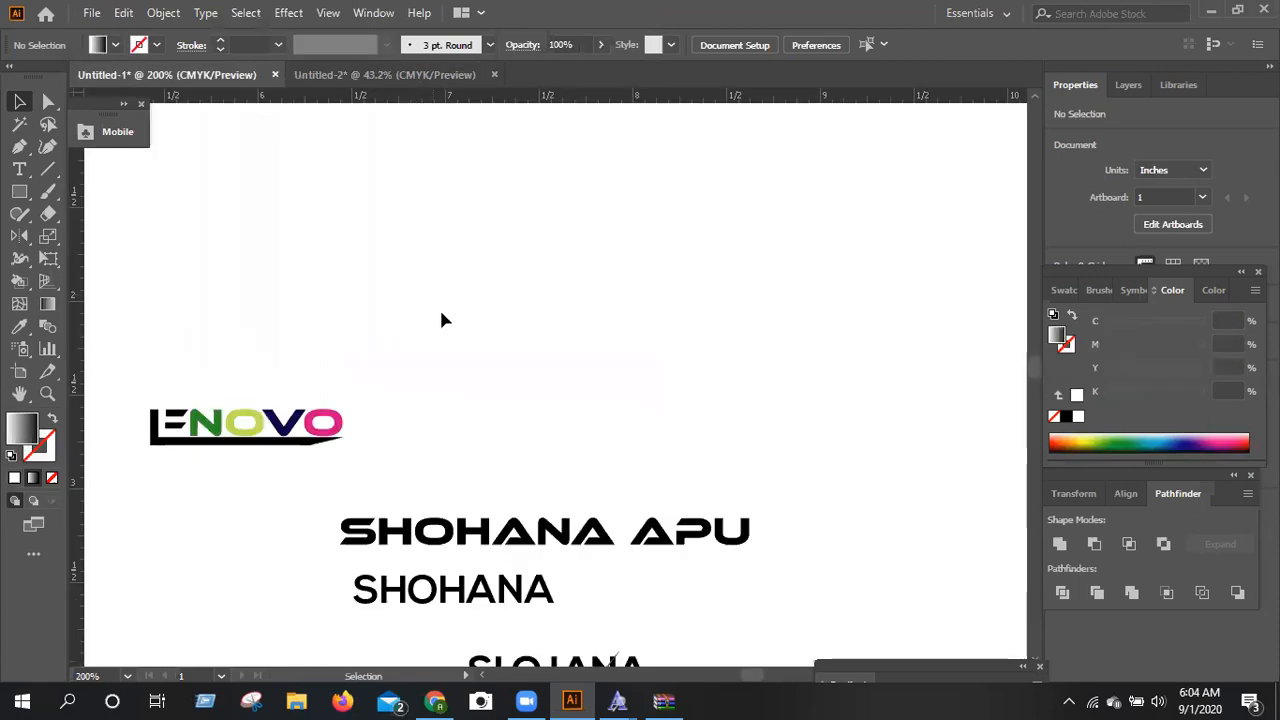
scroll(441, 313, down, 3)
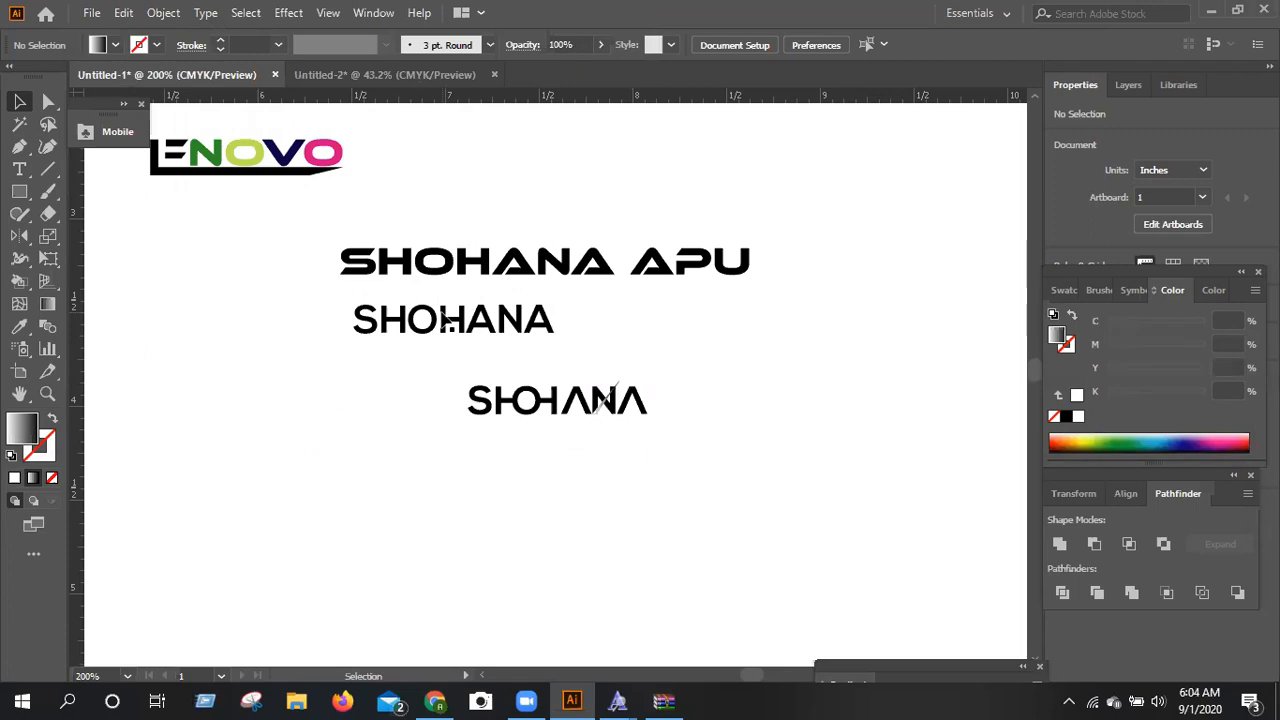
click(420, 75)
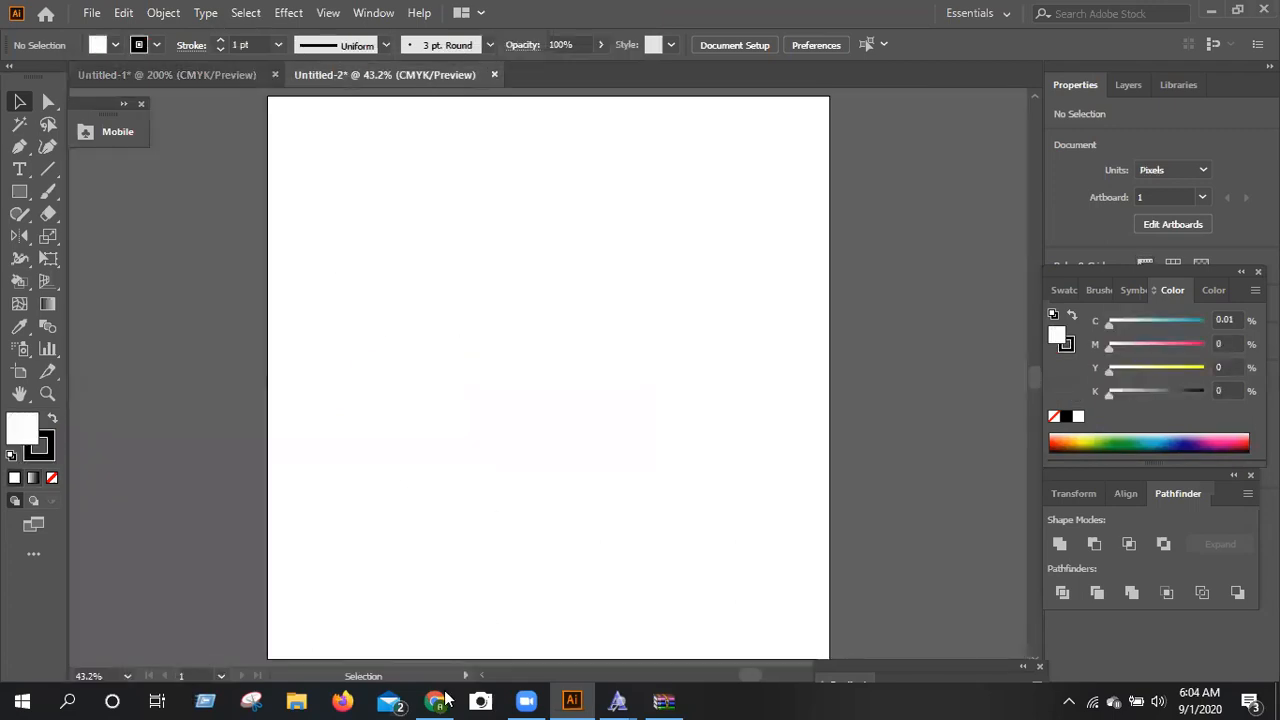
Search Google in Chrome for "twitter logo", copy a blue bird image and paste it onto the Untitled-2 artboard.
mouse_move(445, 680)
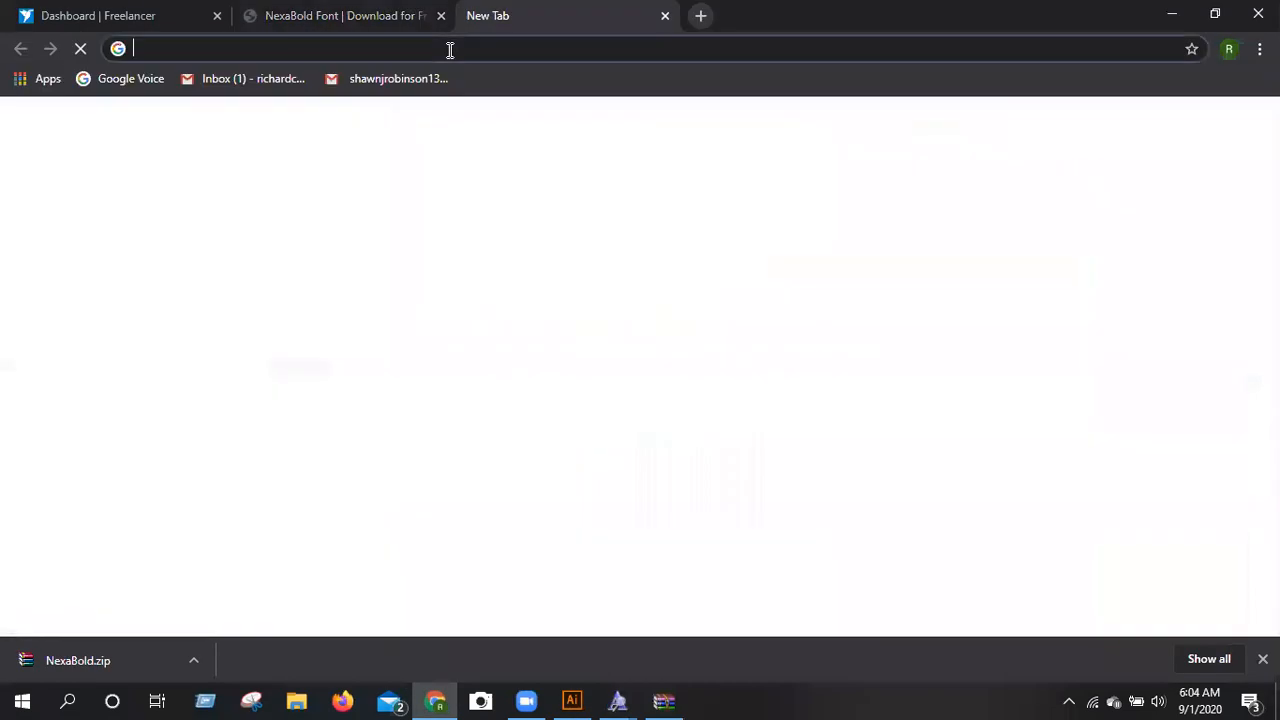
text(twitter logo)
key(Return)
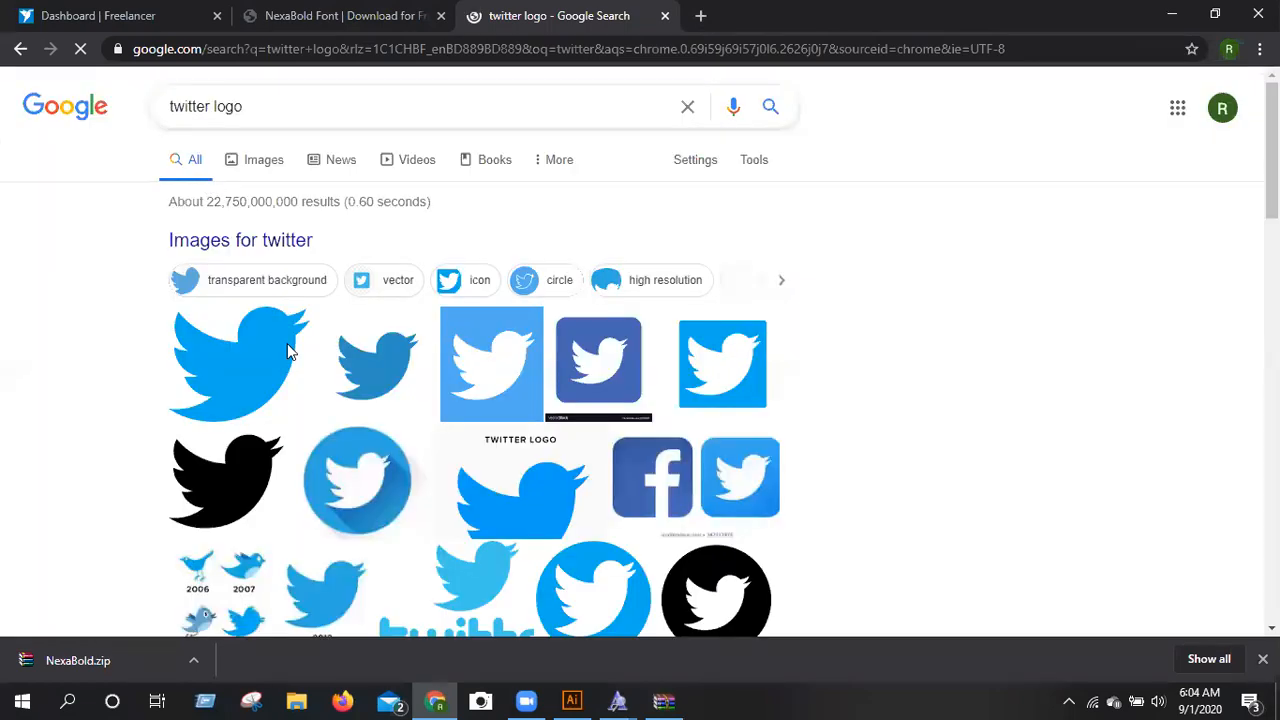
scroll(520, 462, down, 2)
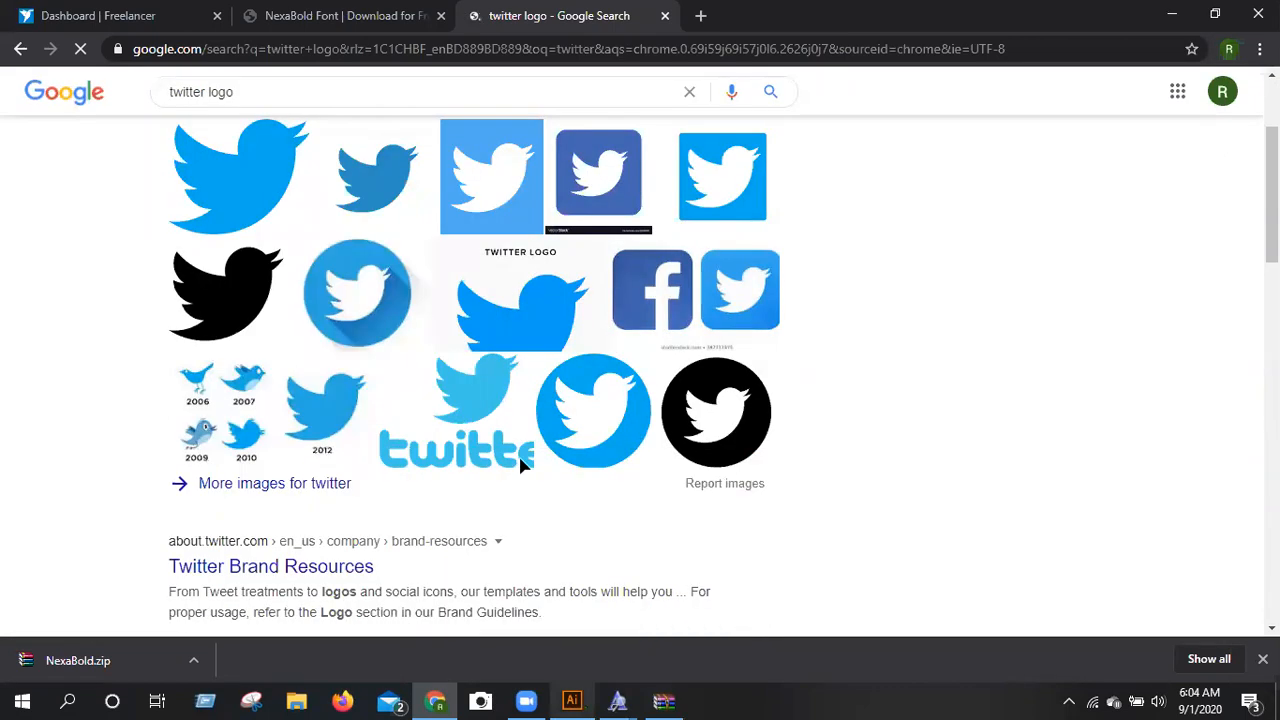
key(alt+Tab)
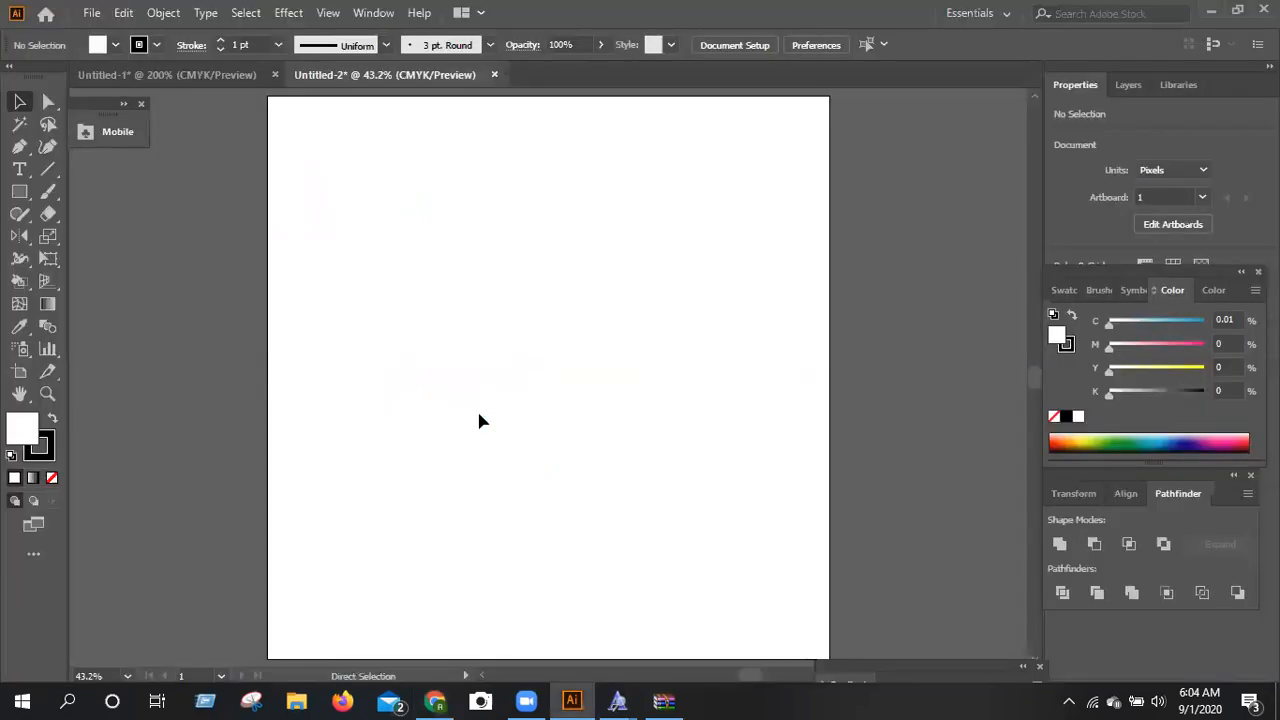
key(ctrl+v)
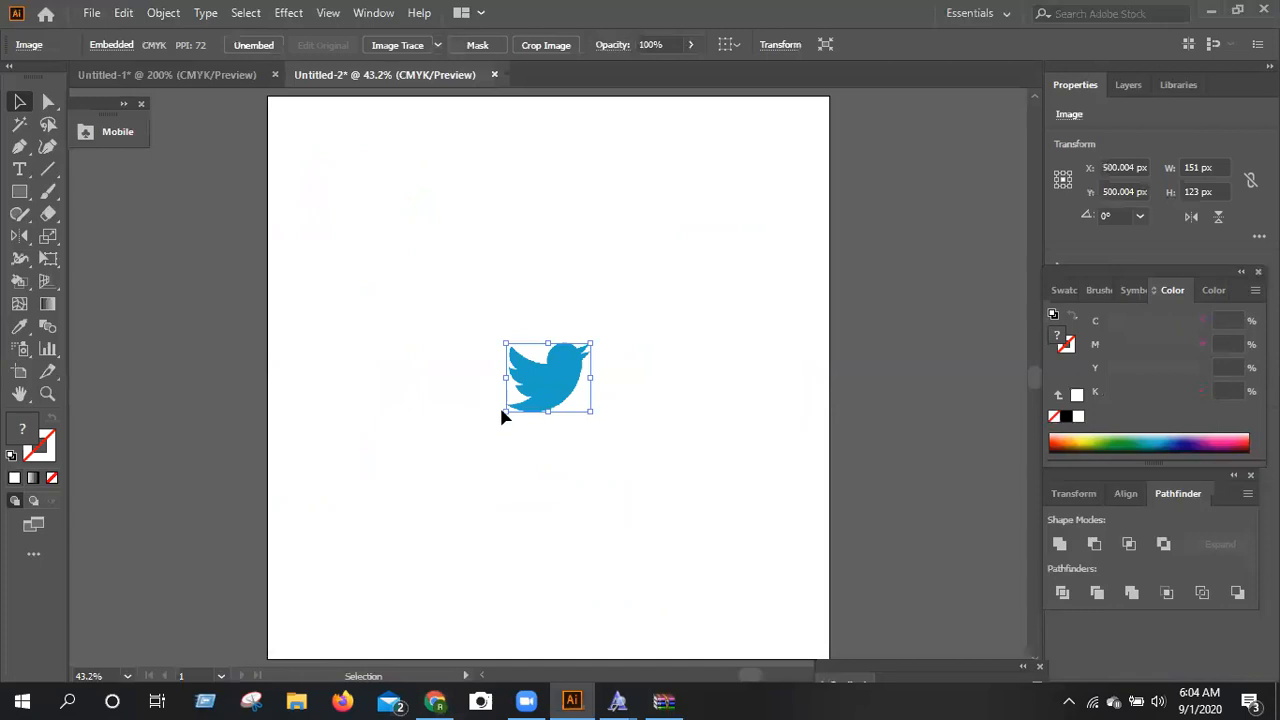
Enlarge the bird image proportionally about its centre to about 857 × 698 px, and leave it deselected.
drag(590, 343, 765, 197)
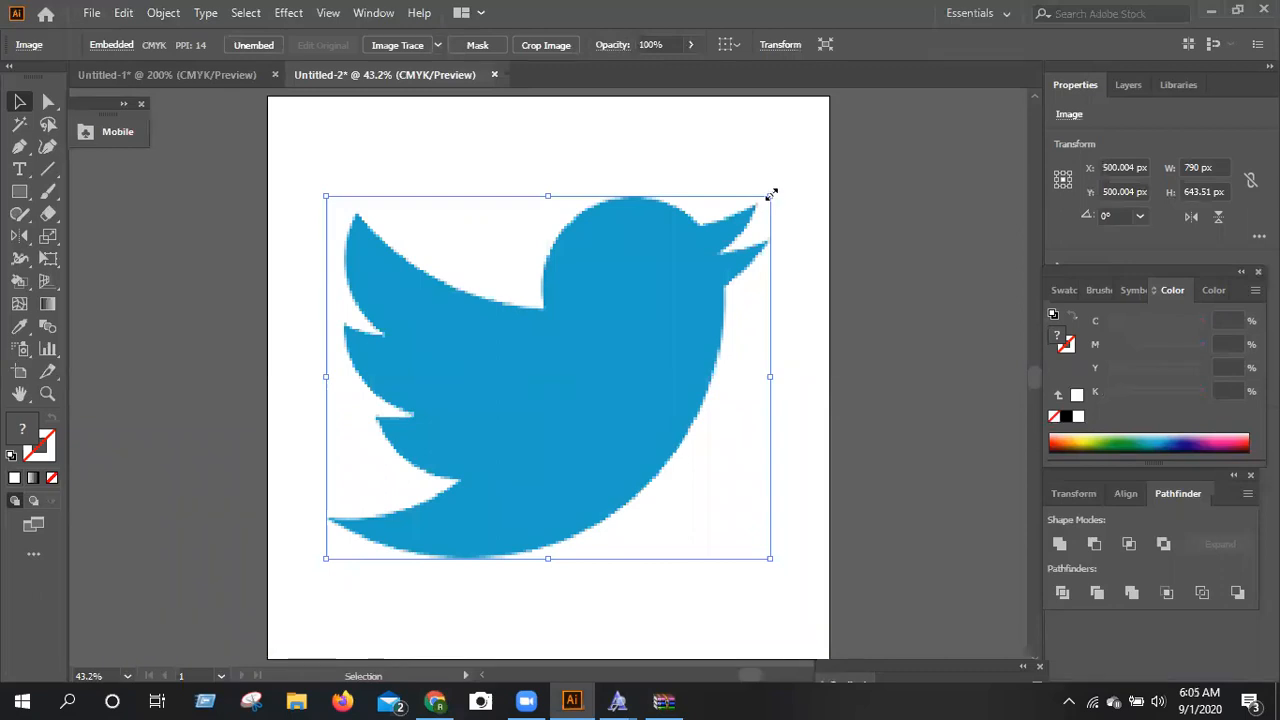
drag(771, 197, 797, 181)
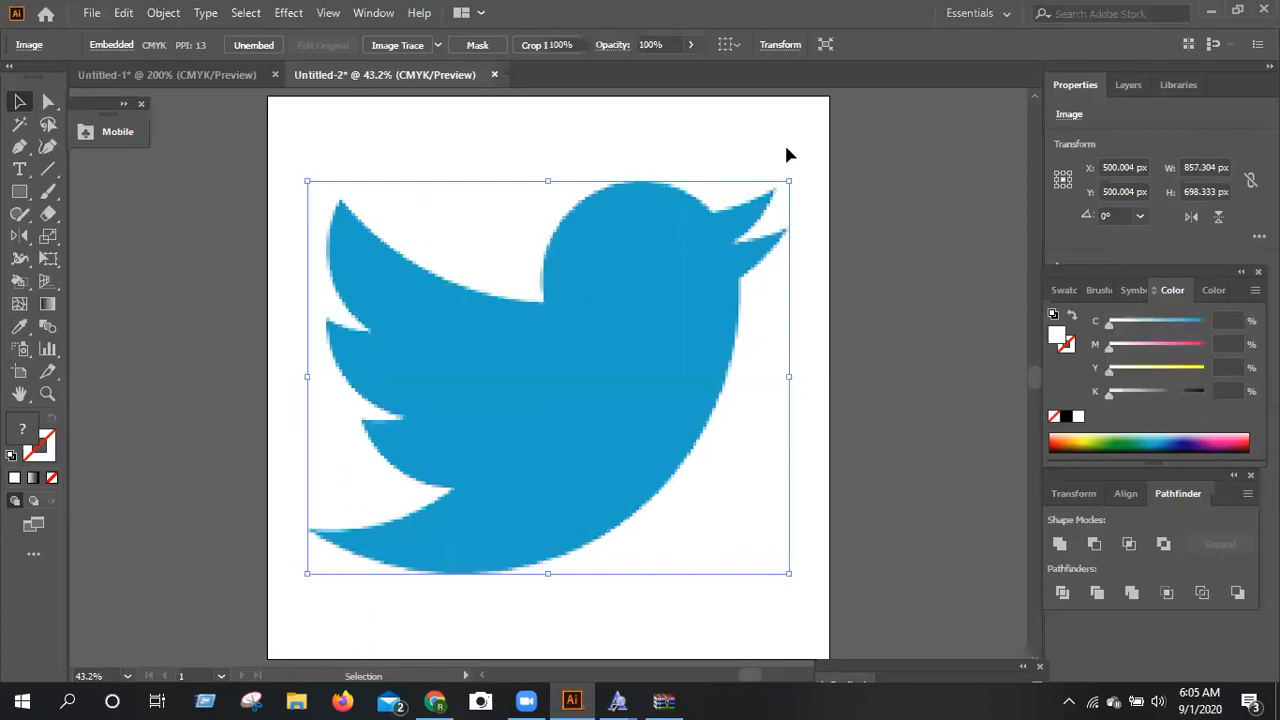
click(786, 155)
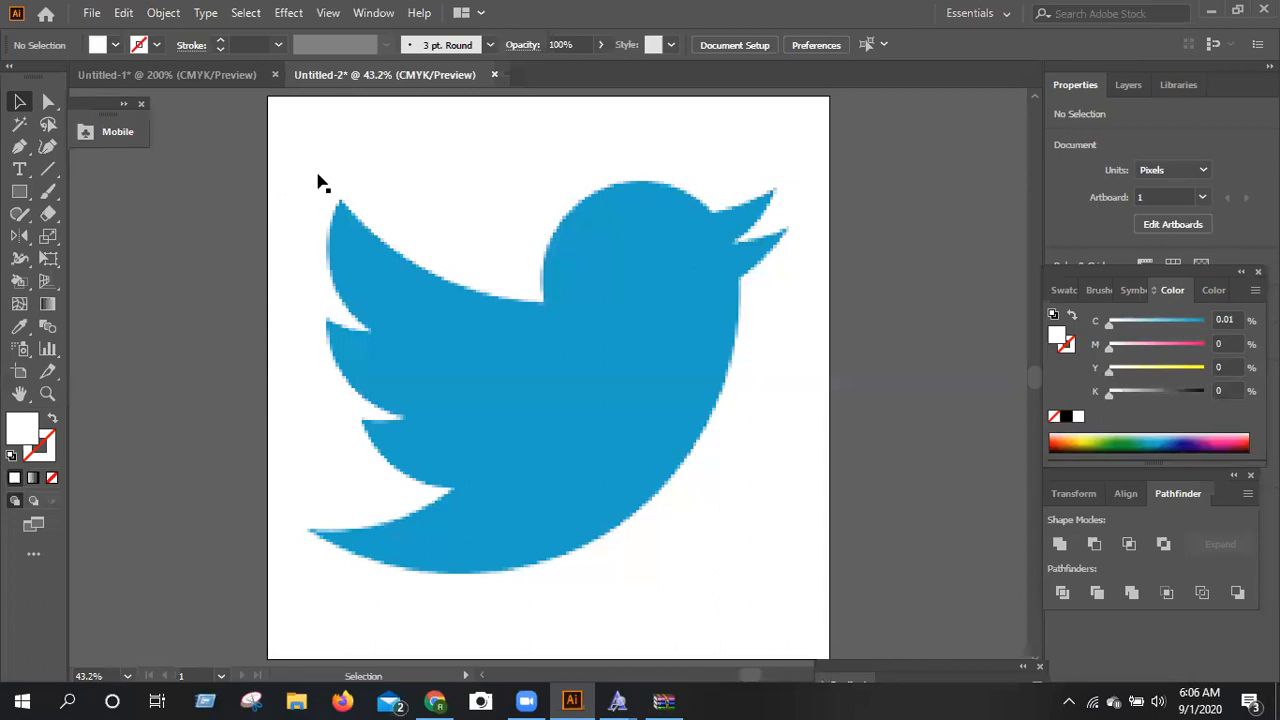
click(380, 266)
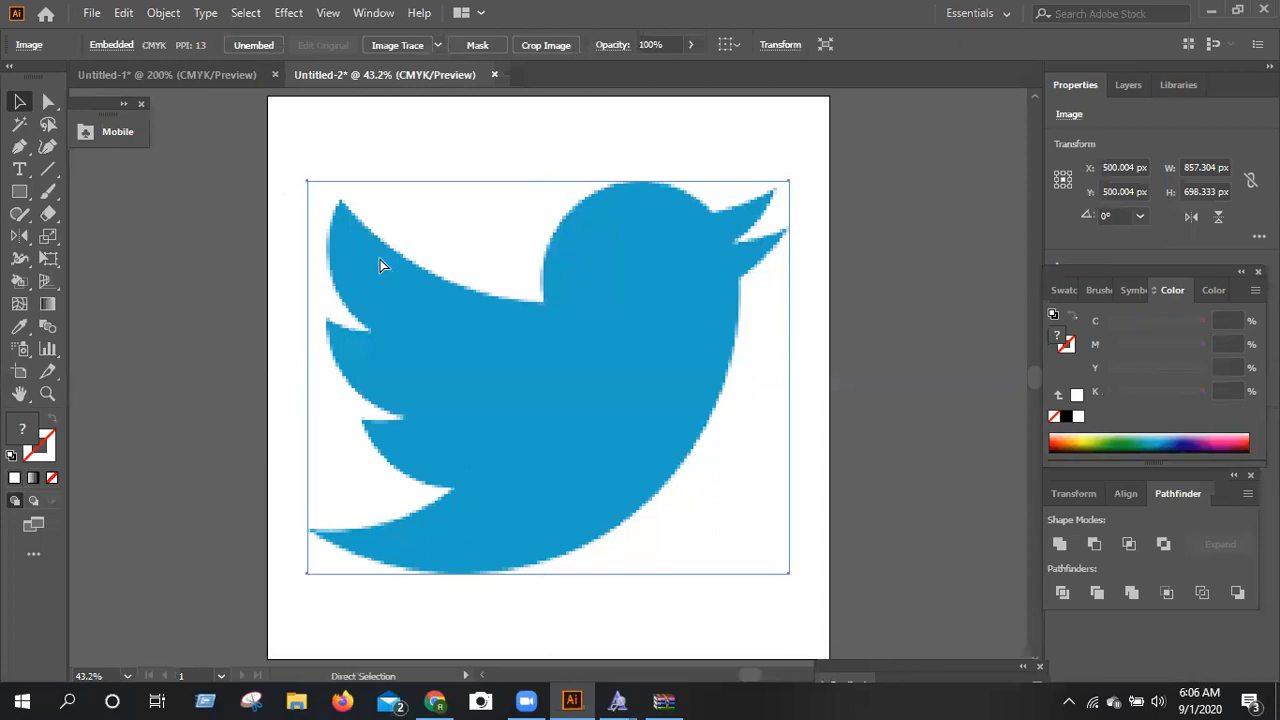
key(ctrl+shift+a)
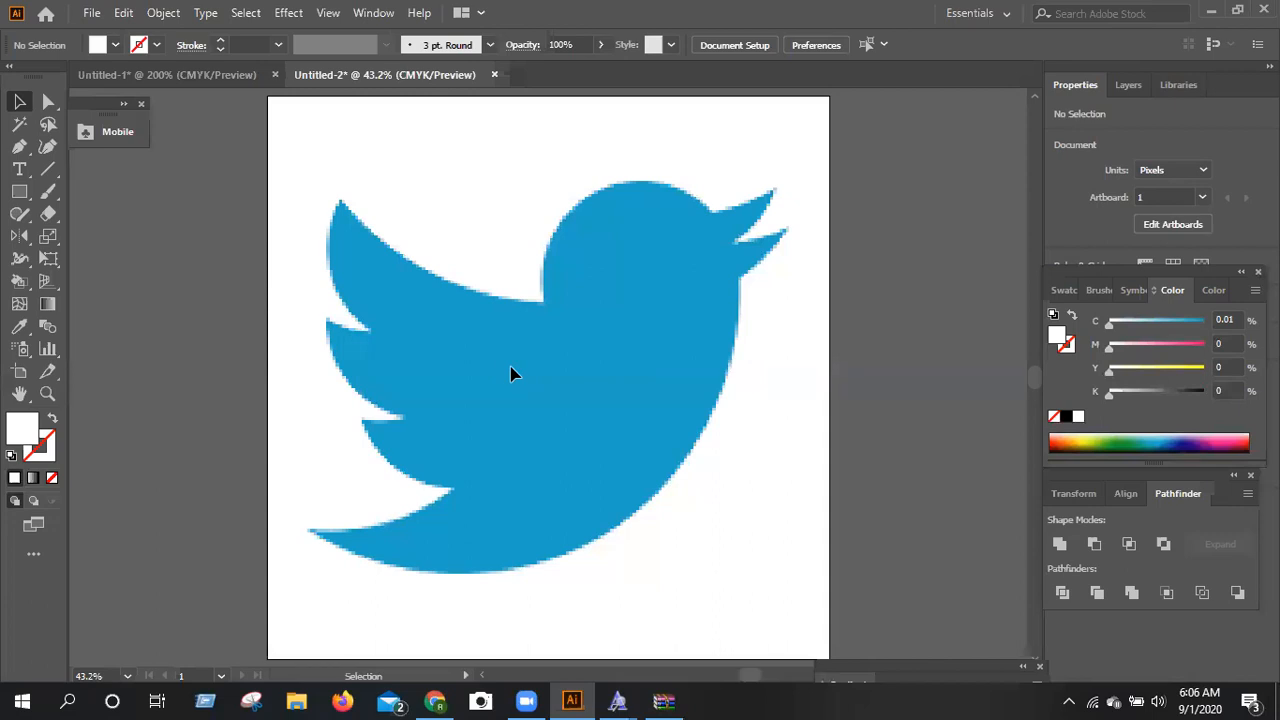
Start a Pen tool path at the upper wing tip and curve it along the wing's upper edge to the neck corner.
click(20, 148)
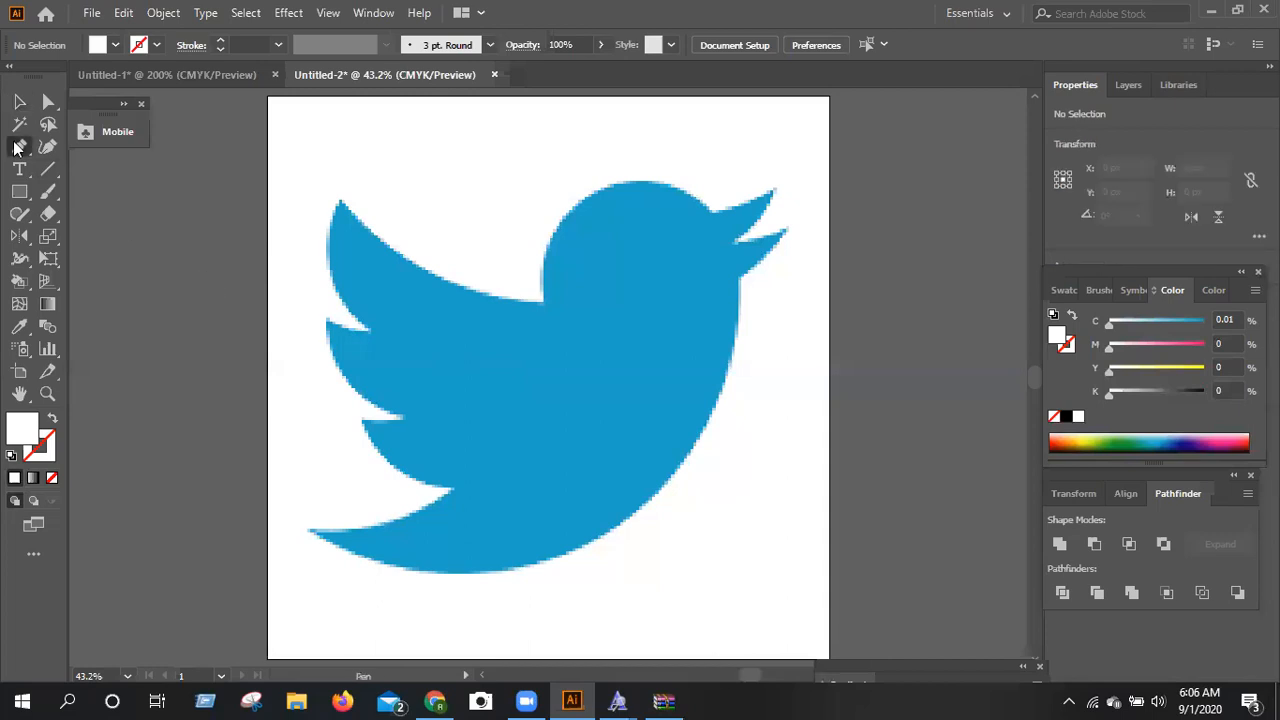
key(ctrl+equal)
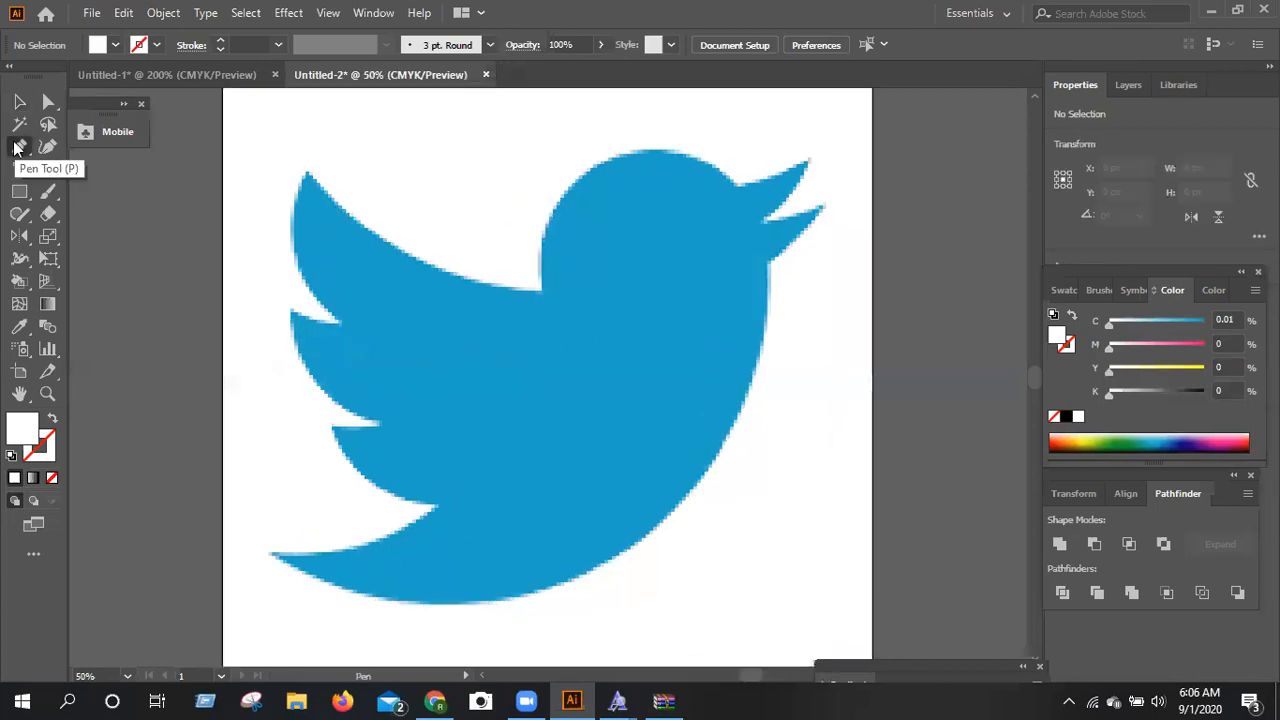
key(ctrl+equal)
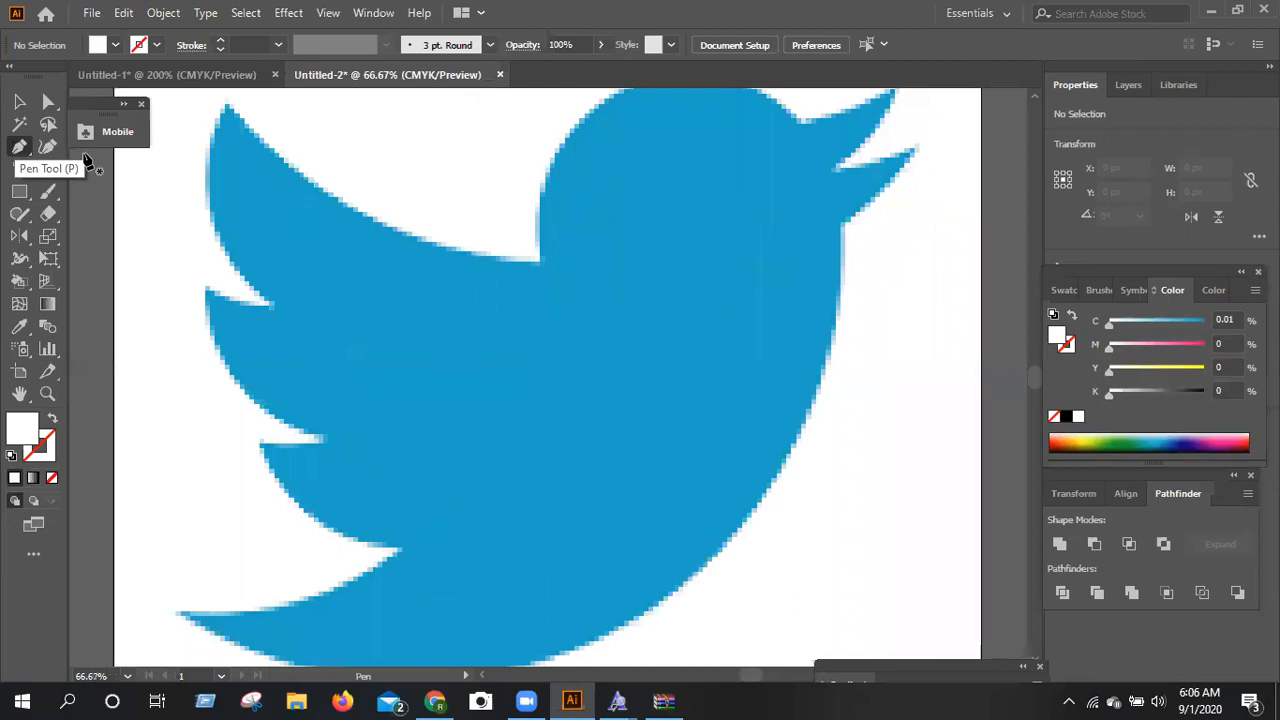
scroll(563, 345, up, 3)
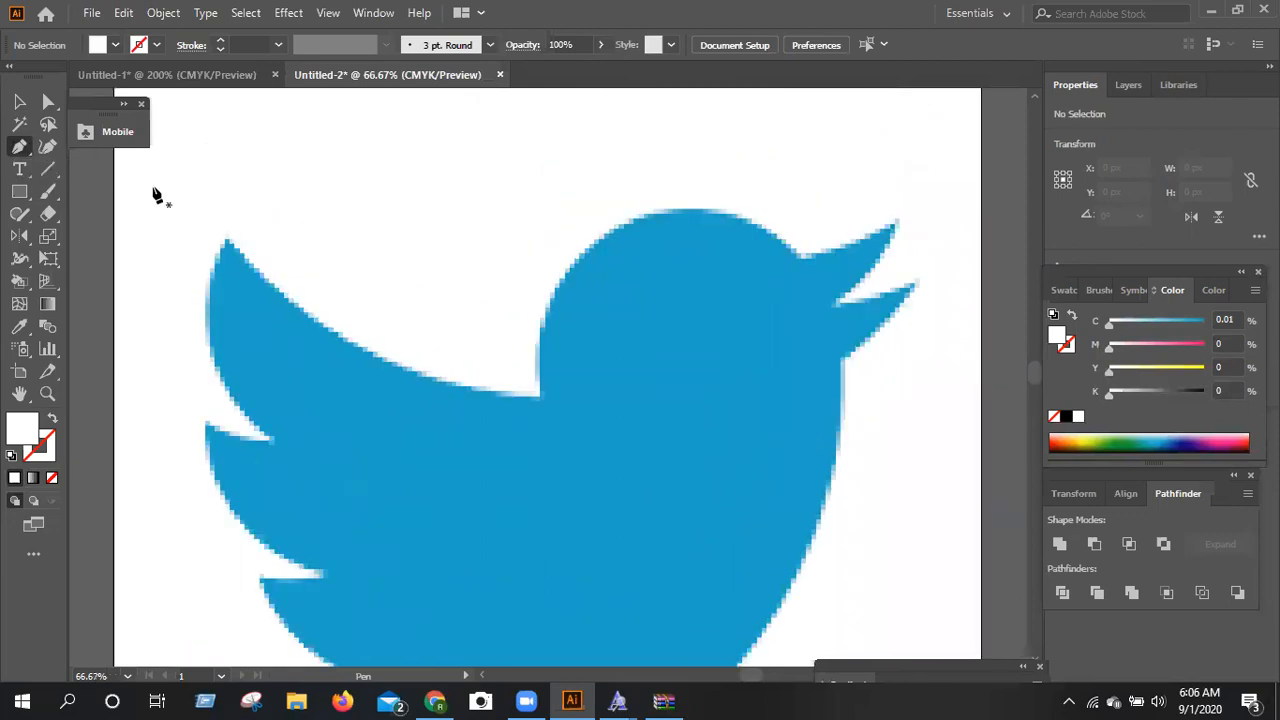
key(ctrl+equal)
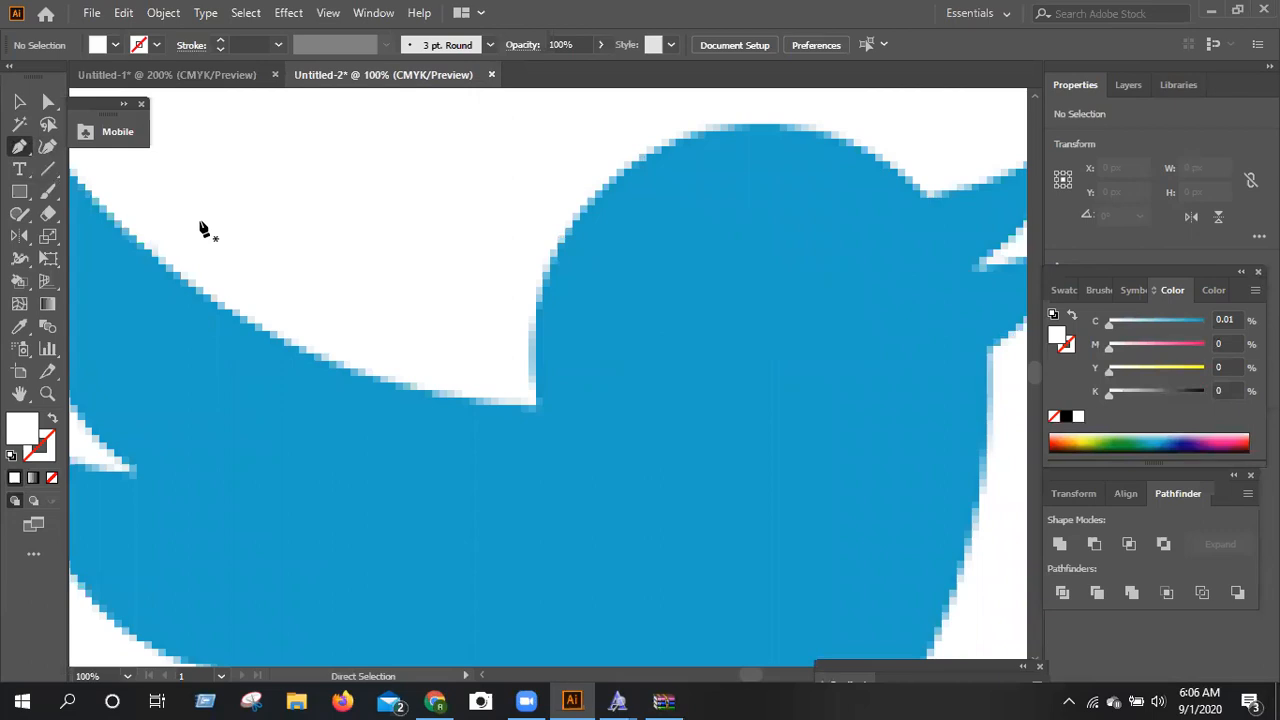
key(ctrl+minus)
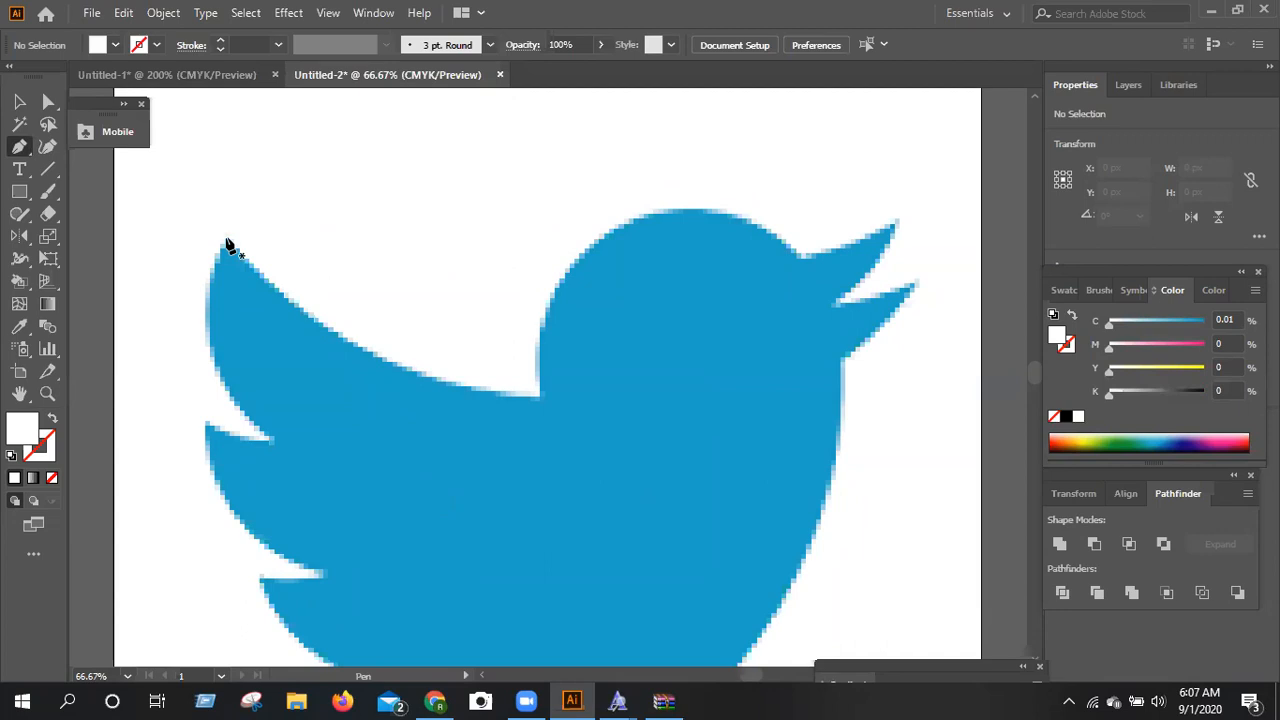
click(227, 240)
click(500, 391)
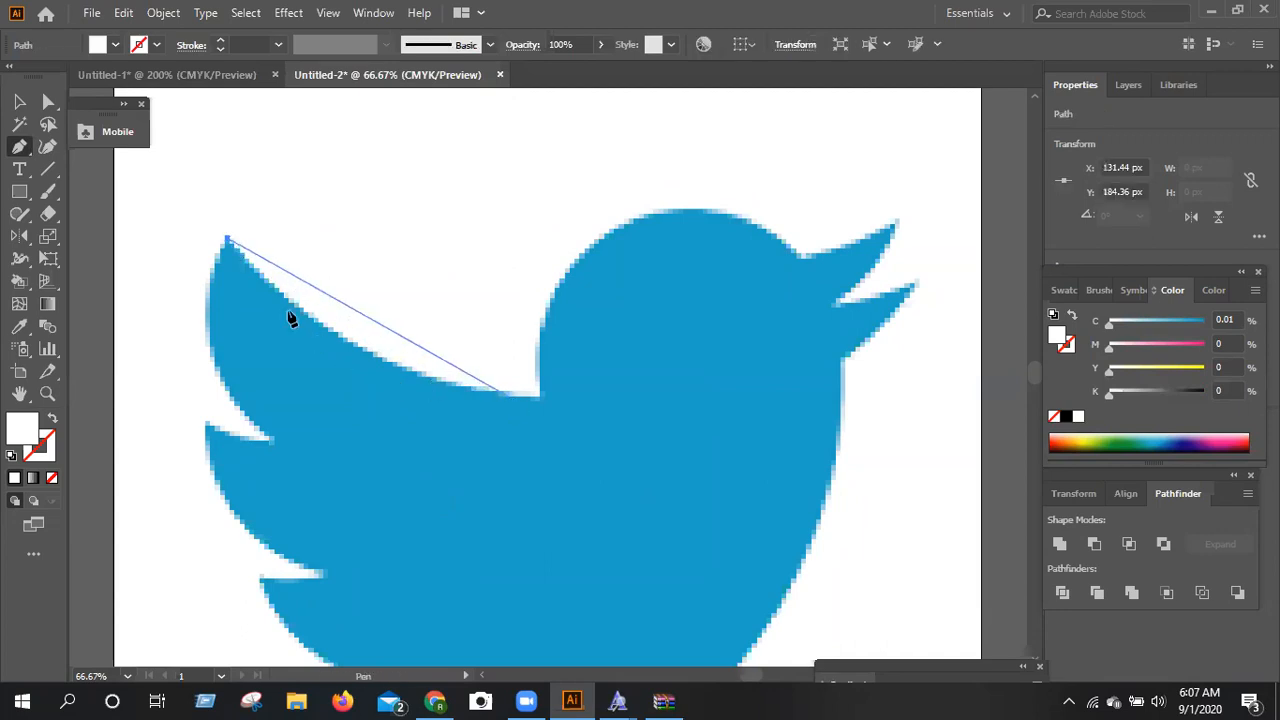
click(538, 397)
drag(540, 395, 617, 381)
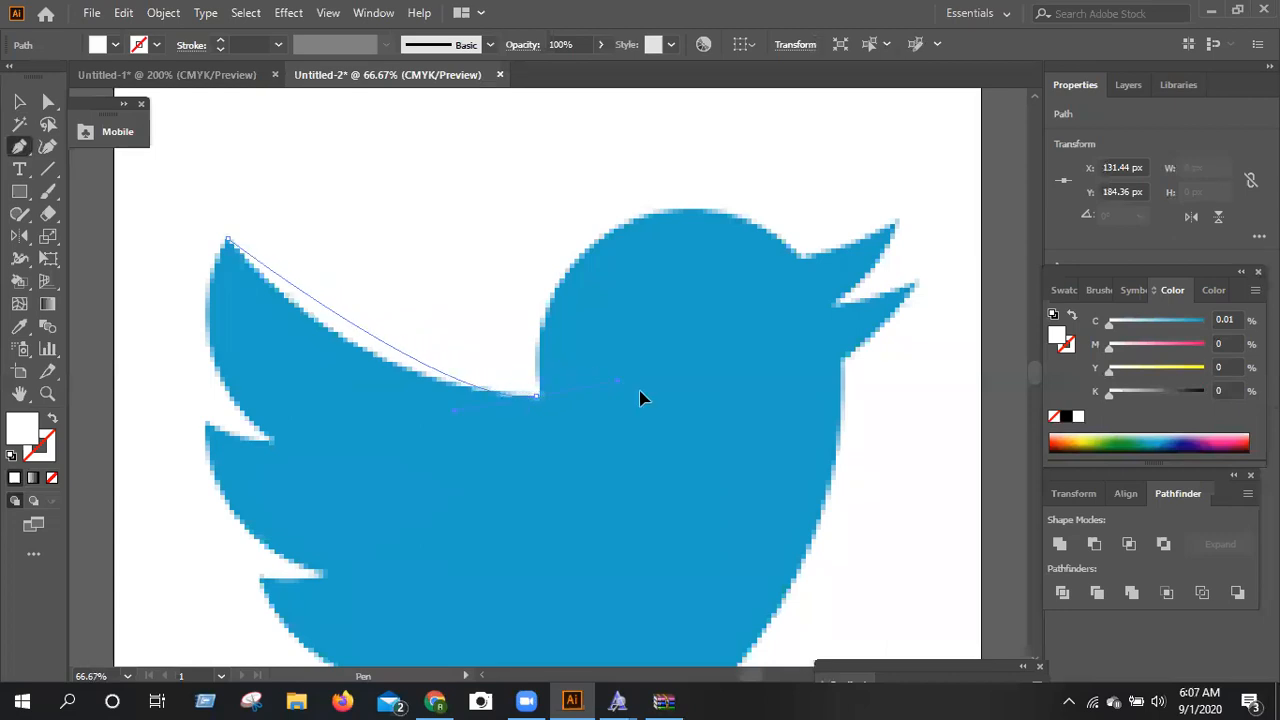
drag(648, 400, 757, 426)
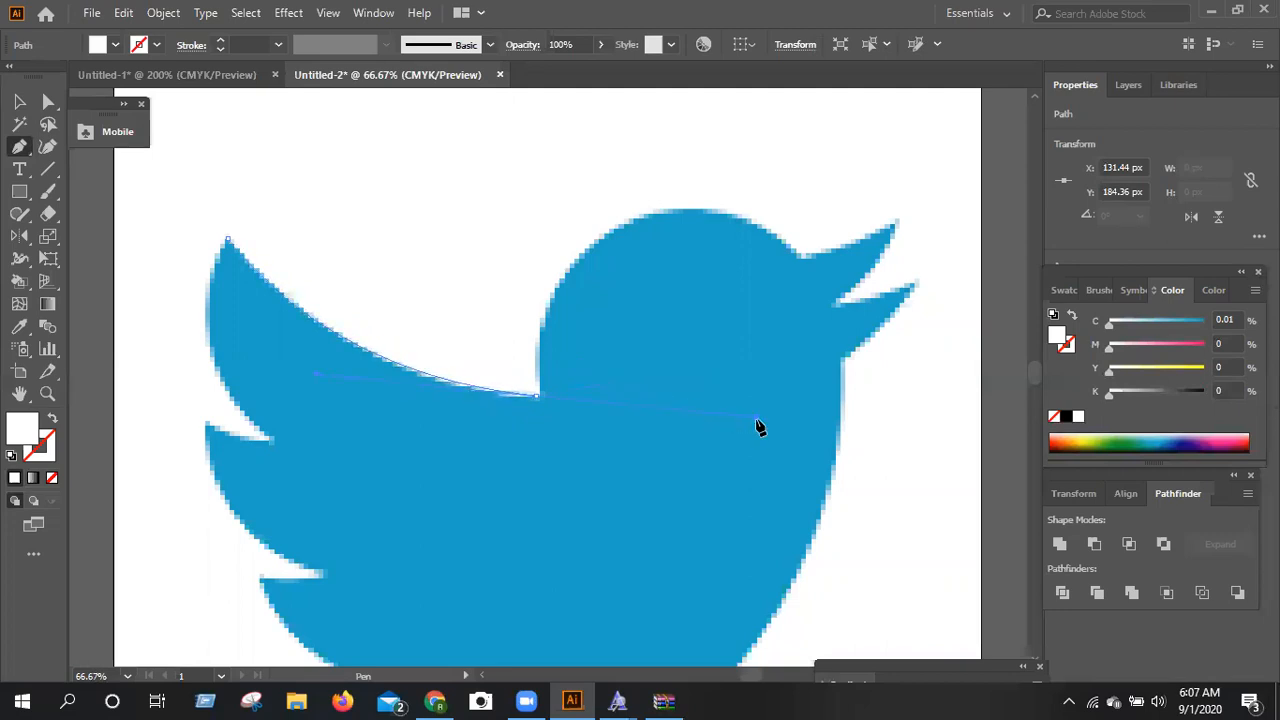
click(538, 396)
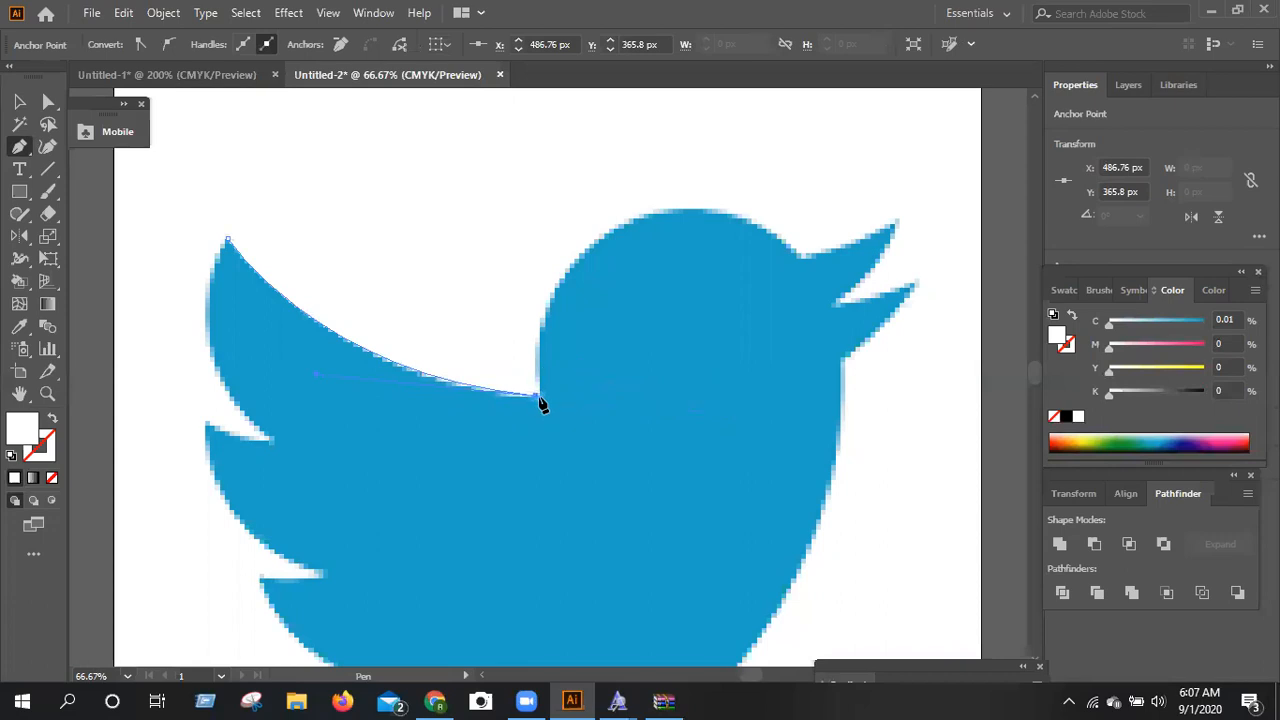
Extend the path a short way up the back of the bird's neck and set its fill to none.
click(540, 395)
click(541, 333)
drag(540, 332, 62, 461)
click(52, 478)
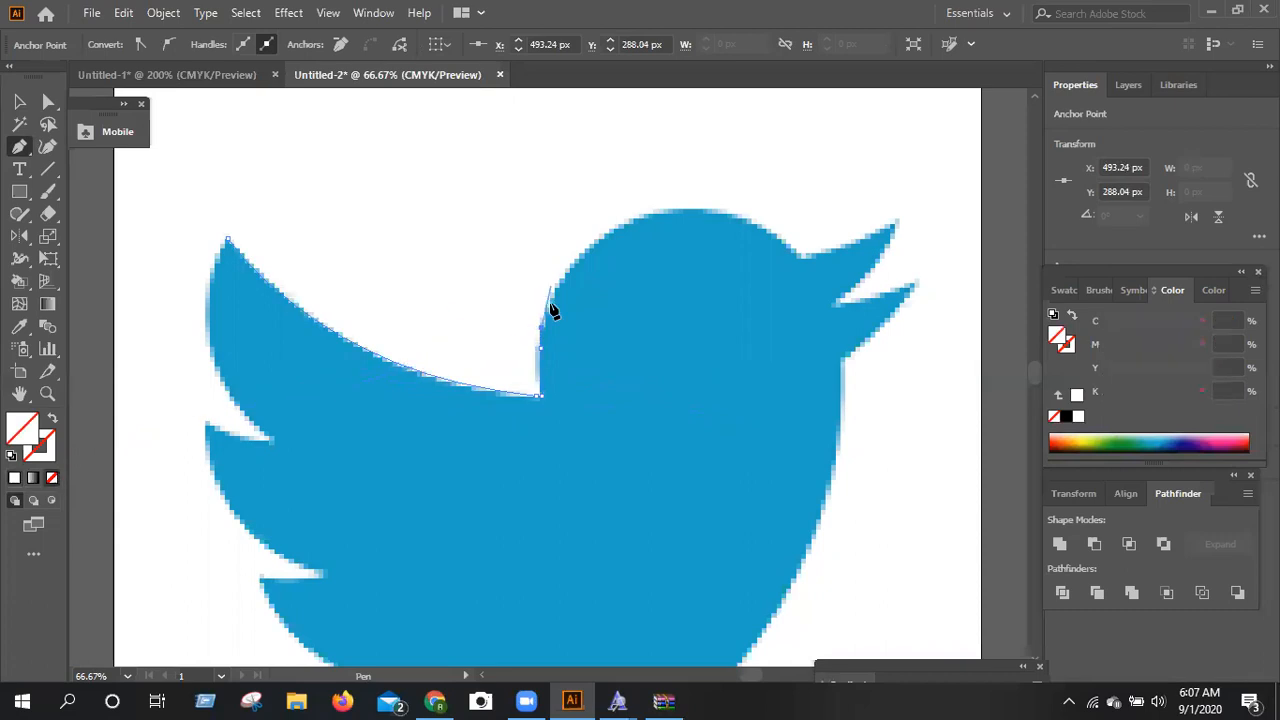
Trace the rounded head with closely spaced anchor points from the neck to the base of the upper beak.
click(561, 283)
click(558, 282)
click(577, 257)
click(614, 228)
click(656, 213)
click(753, 220)
click(799, 255)
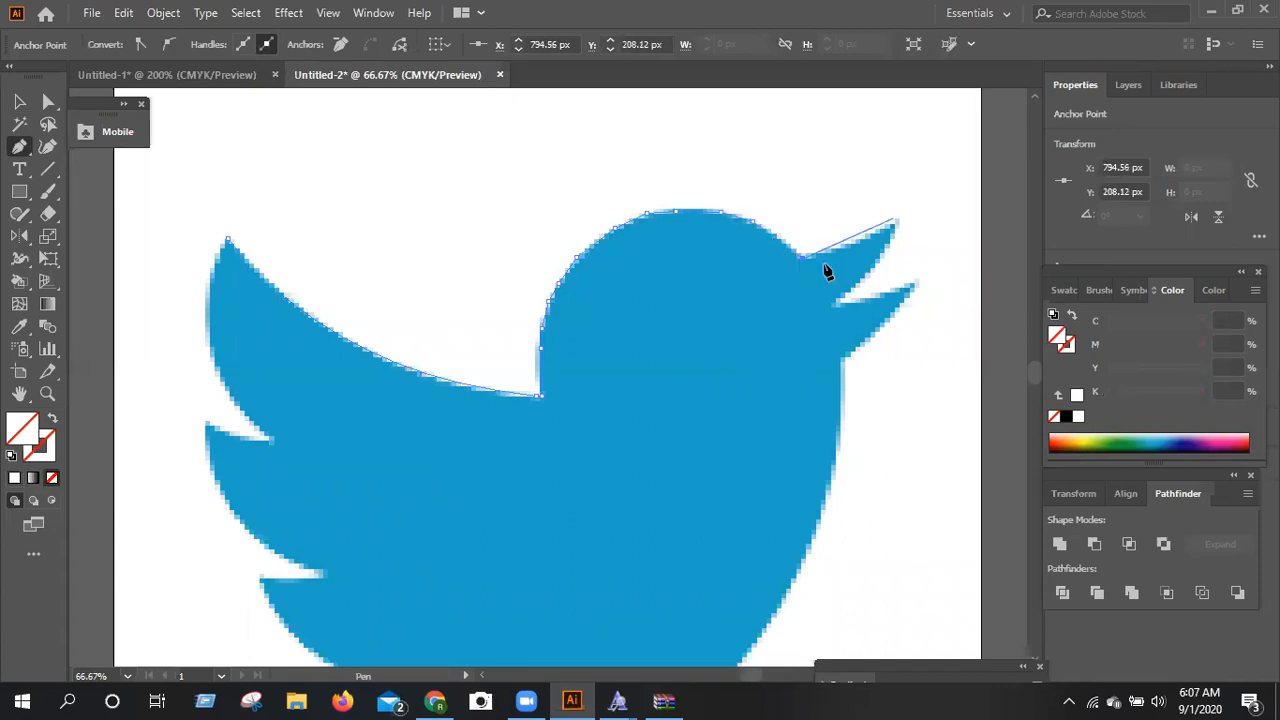
Trace the upper beak out to its tip and back into the notch between the two beak halves.
click(896, 213)
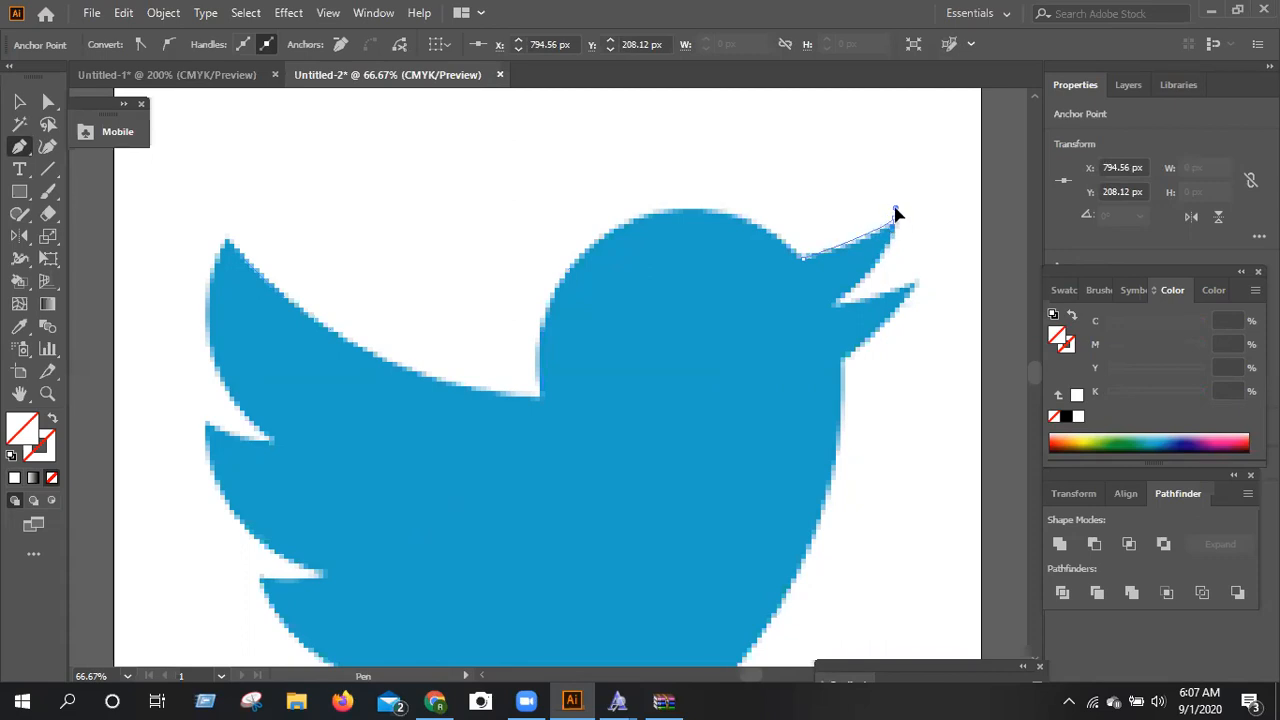
click(894, 220)
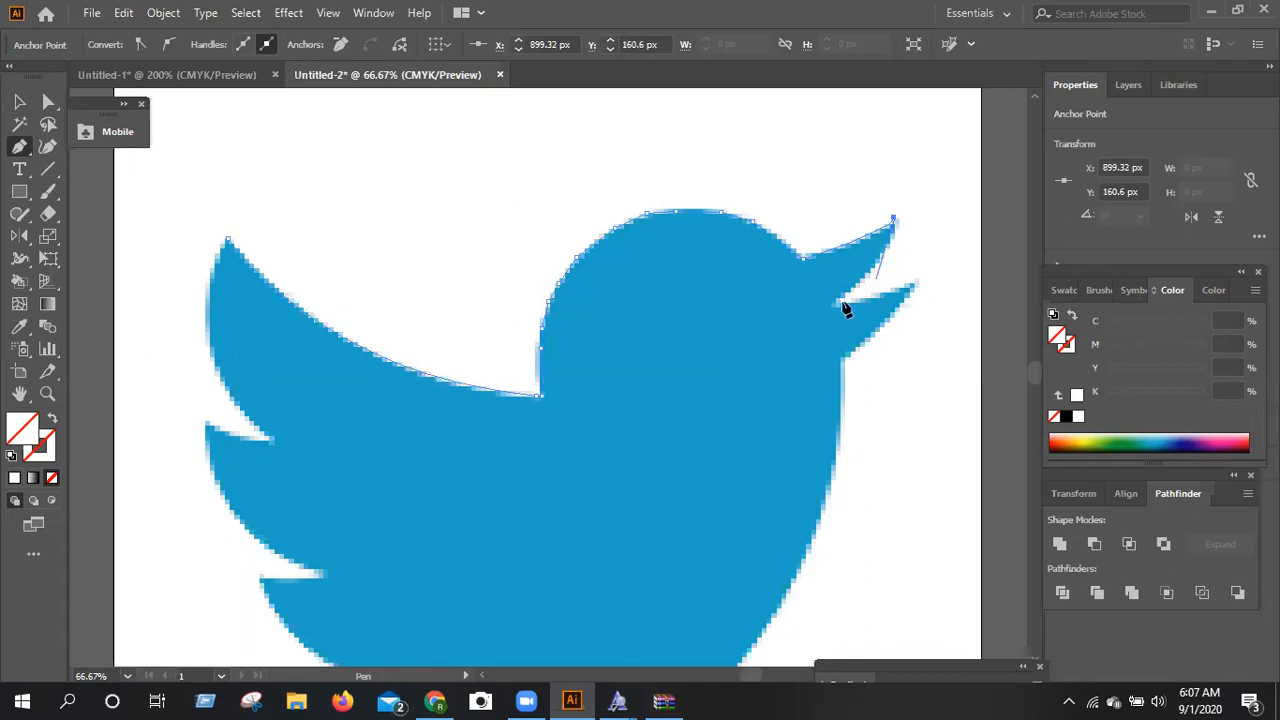
drag(842, 302, 785, 350)
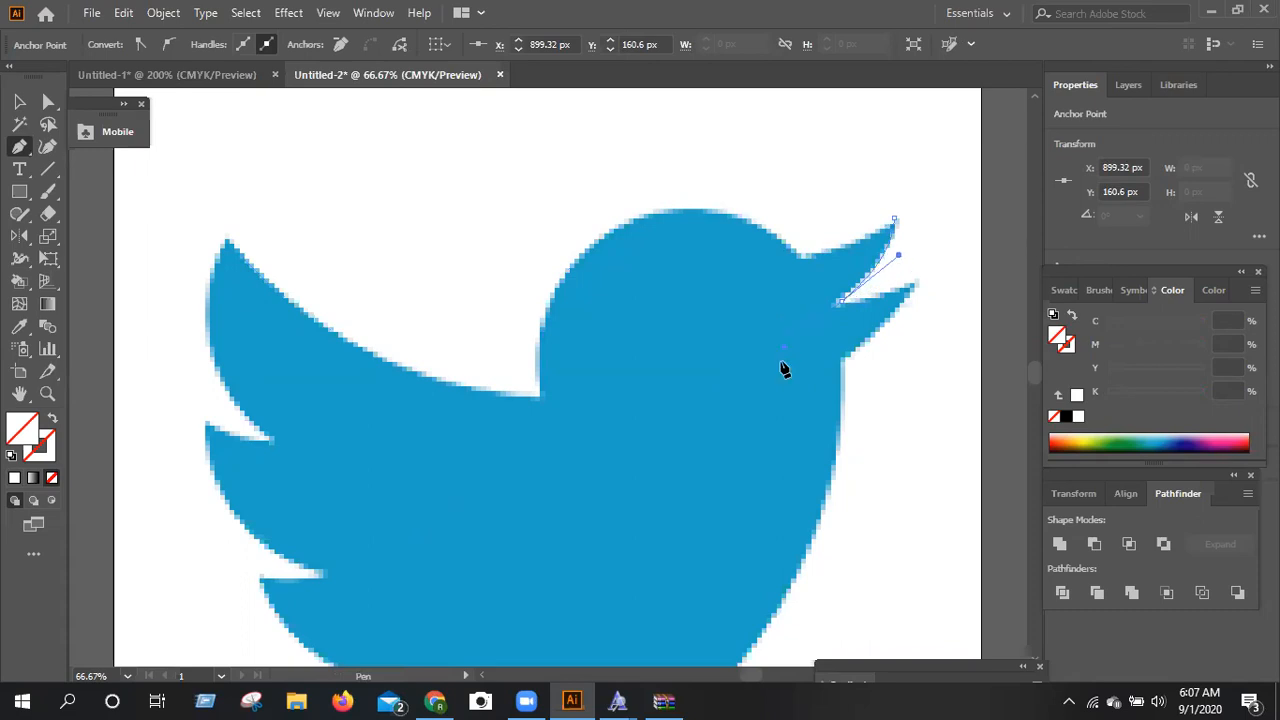
click(843, 308)
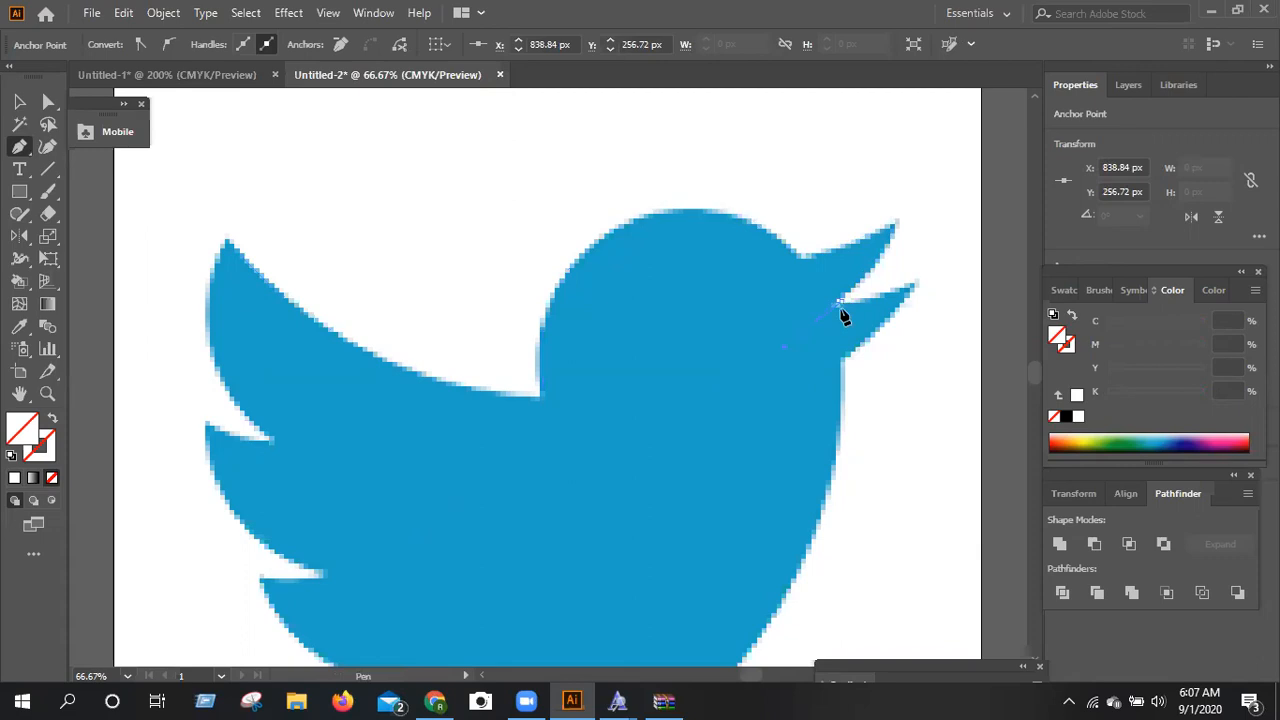
click(840, 307)
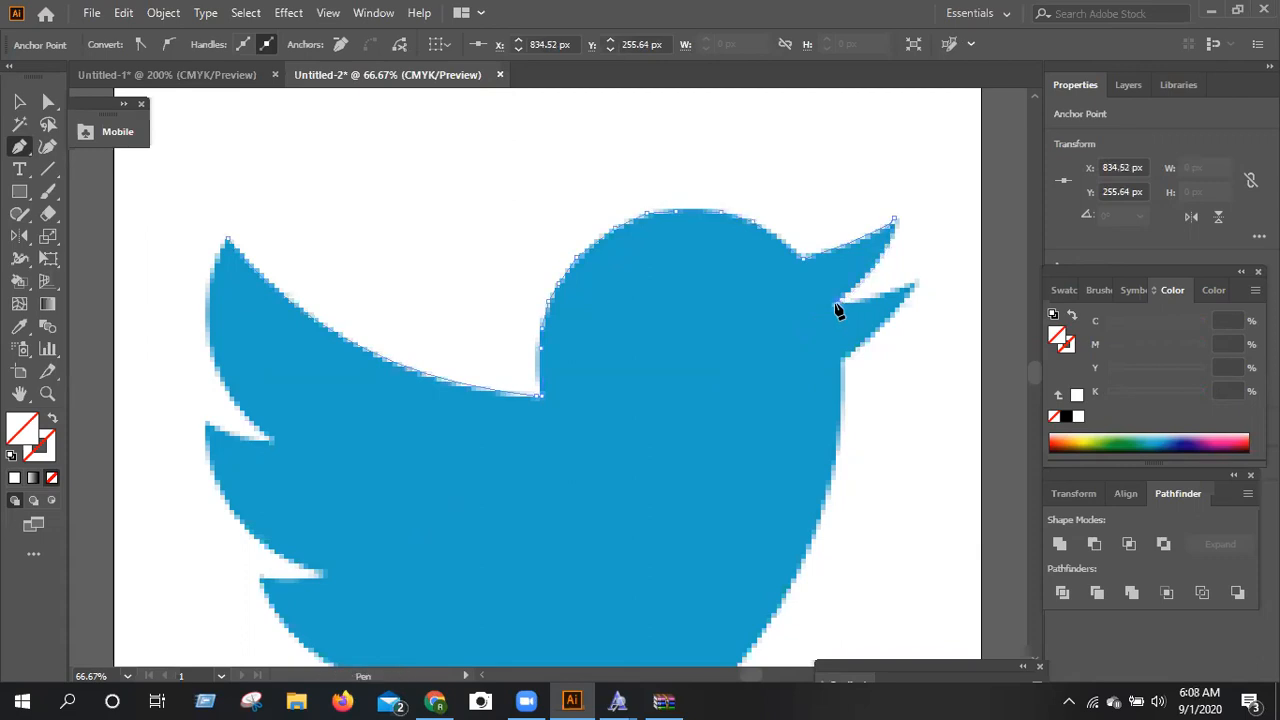
click(839, 307)
Trace the lower beak out to its tip and back to the throat, undoing the last change to the path.
click(912, 286)
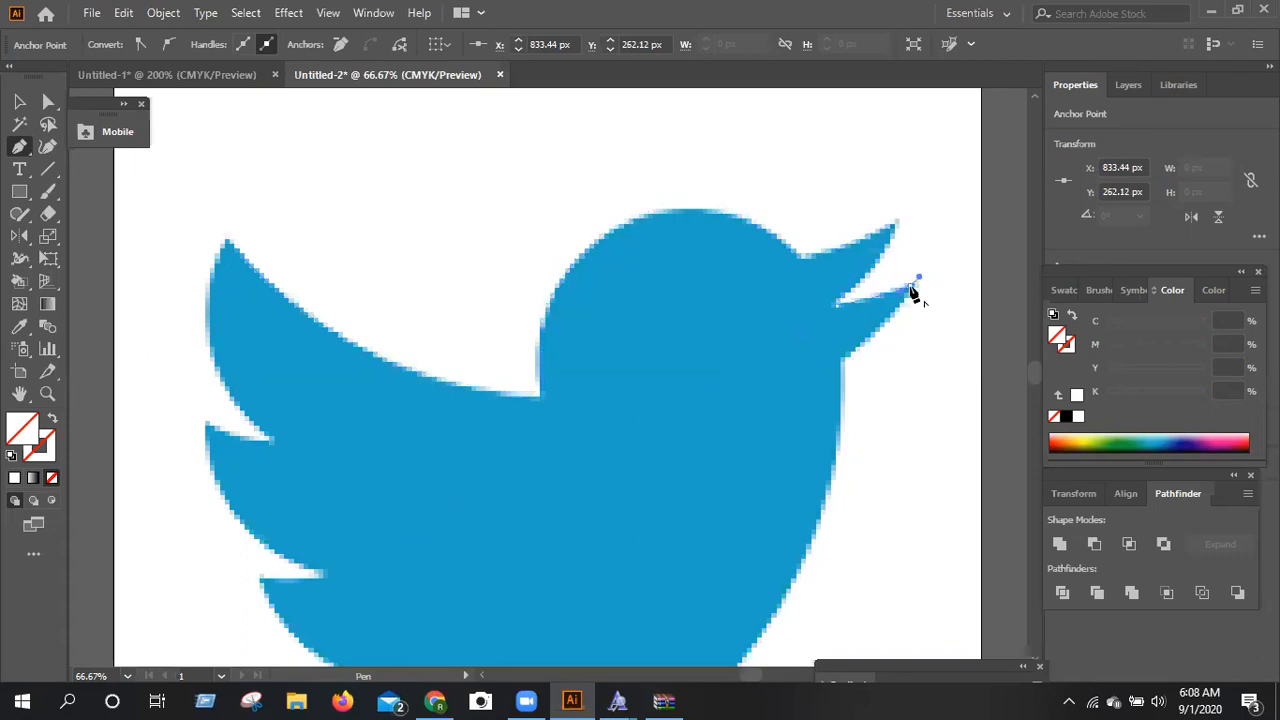
click(847, 355)
drag(847, 355, 804, 394)
click(843, 365)
key(ctrl+z)
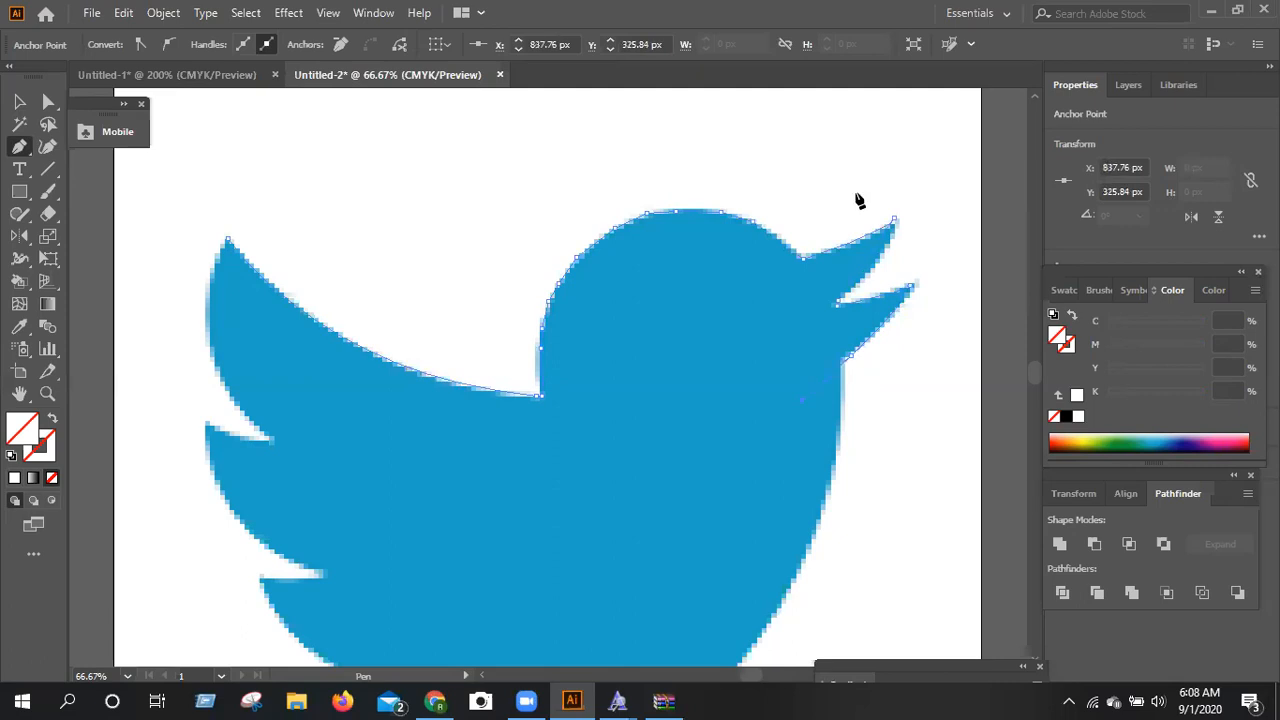
Trace the long breast and belly curve from the throat to the tail tip, ending in a corner point.
scroll(852, 184, down, 3)
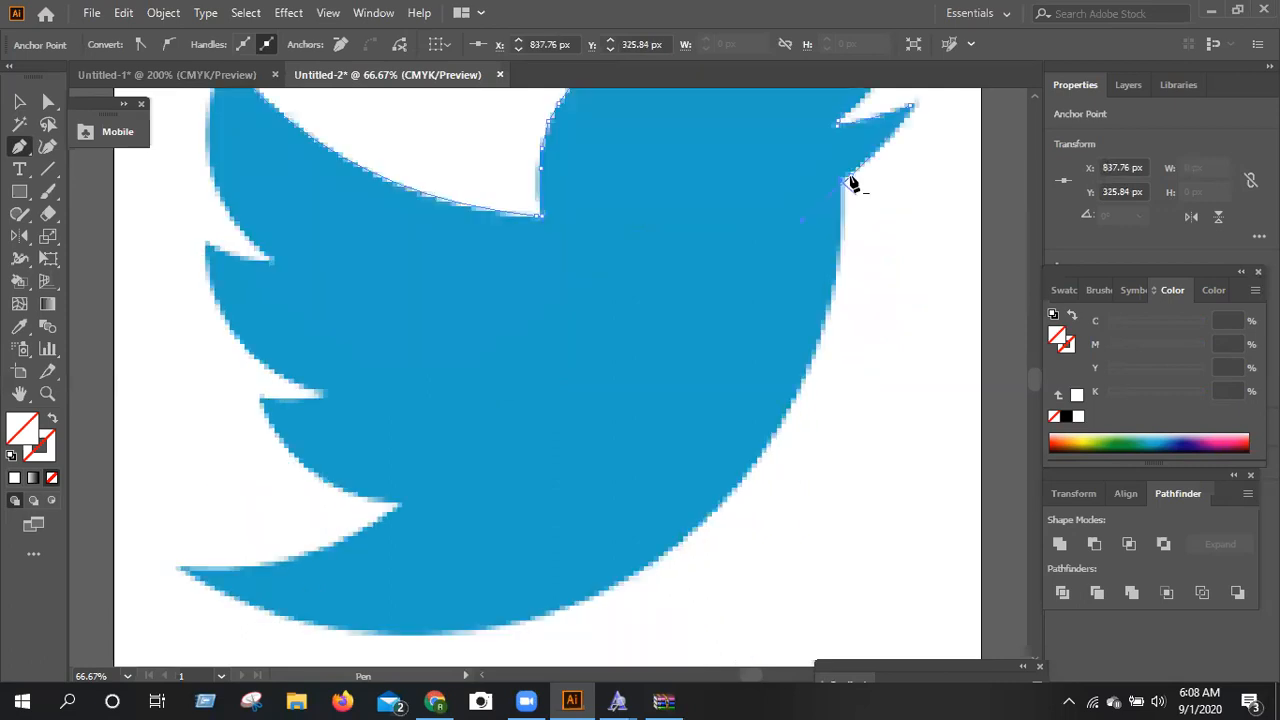
drag(839, 258, 786, 409)
drag(747, 481, 668, 588)
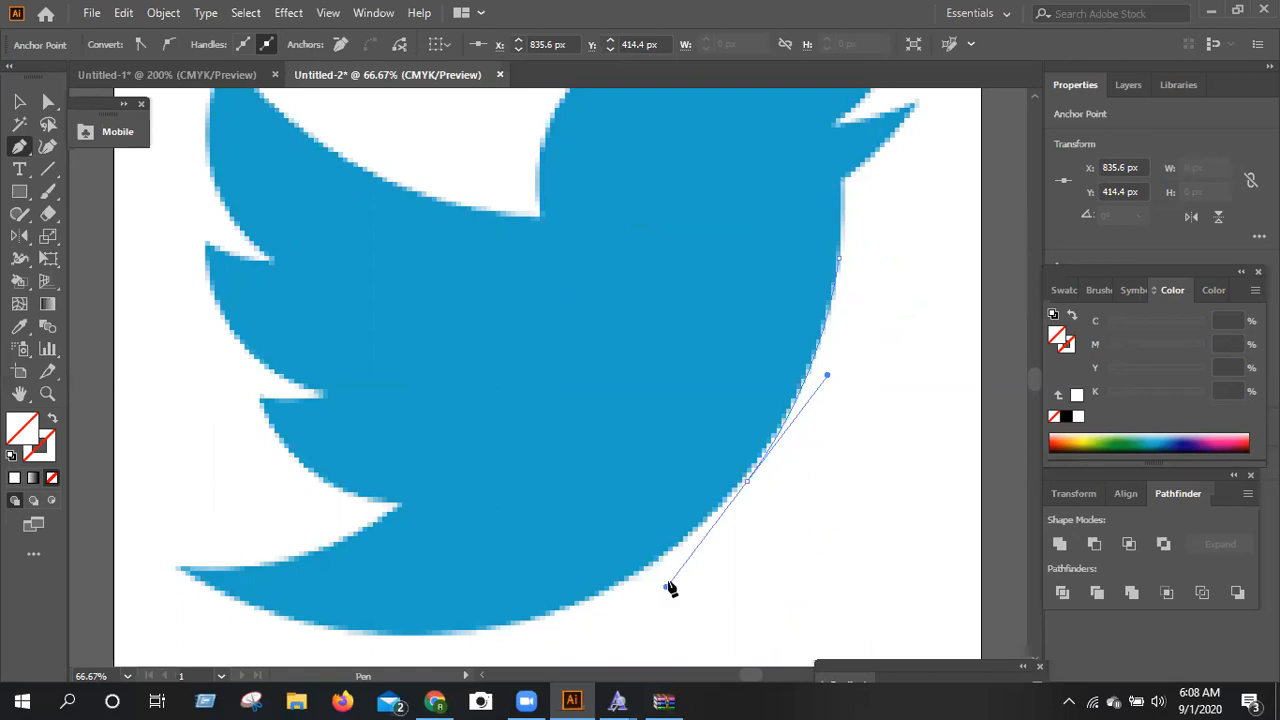
scroll(745, 410, down, 2)
click(747, 394)
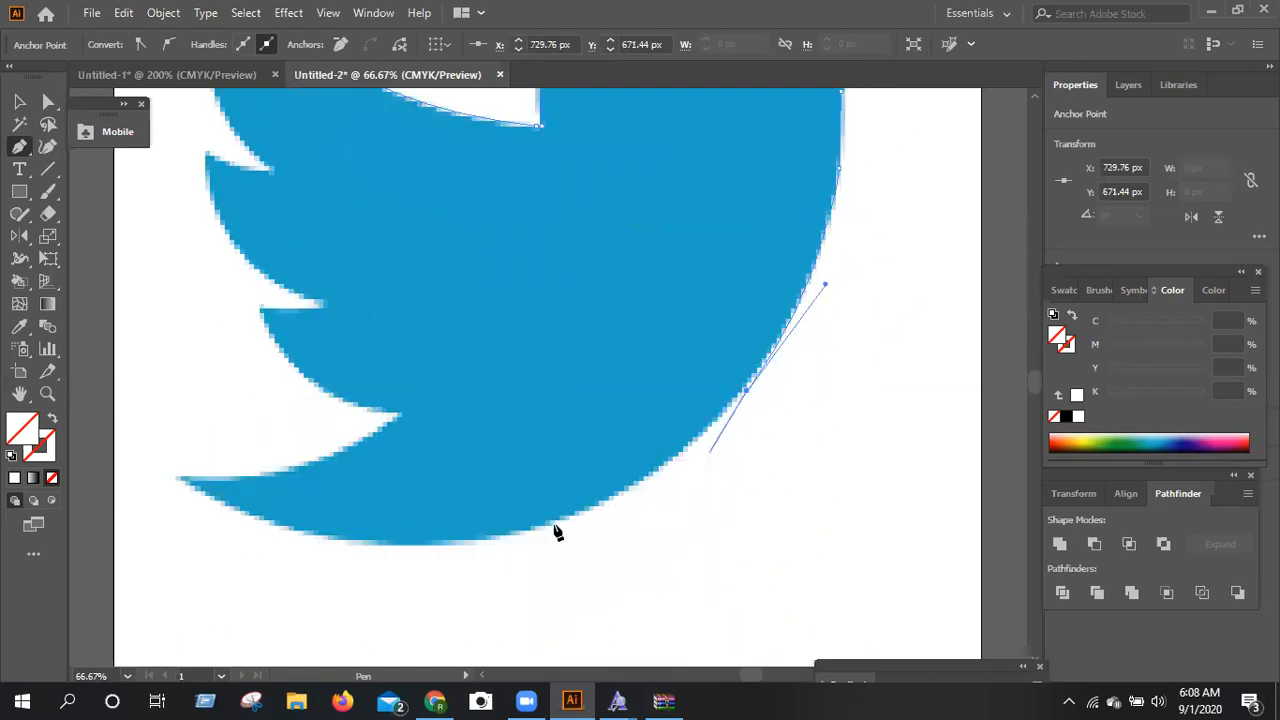
drag(554, 524, 474, 546)
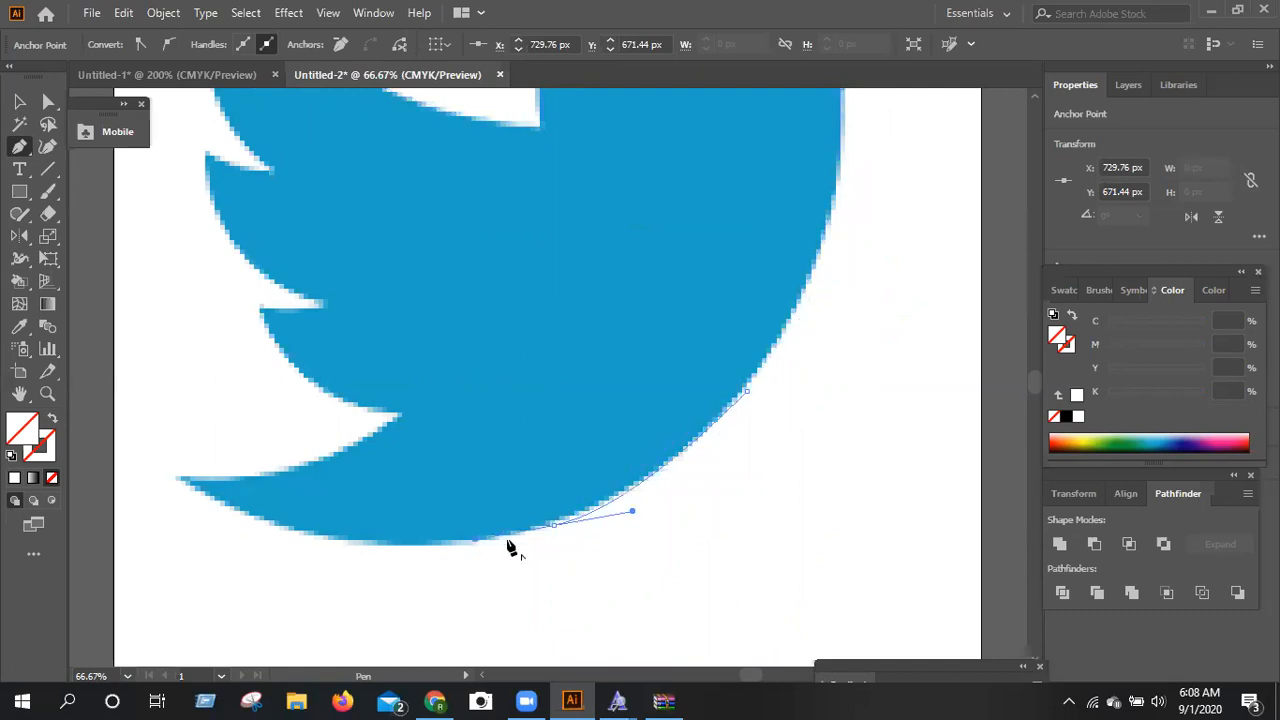
click(553, 526)
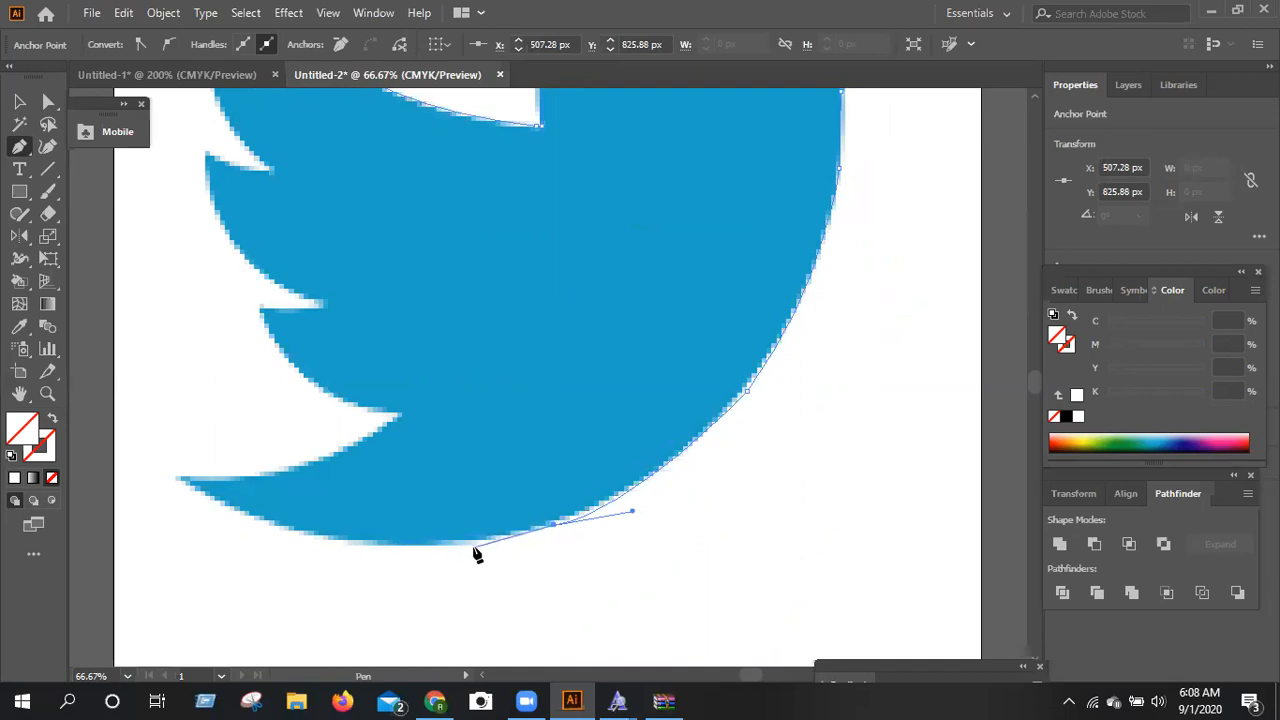
drag(180, 484, 180, 388)
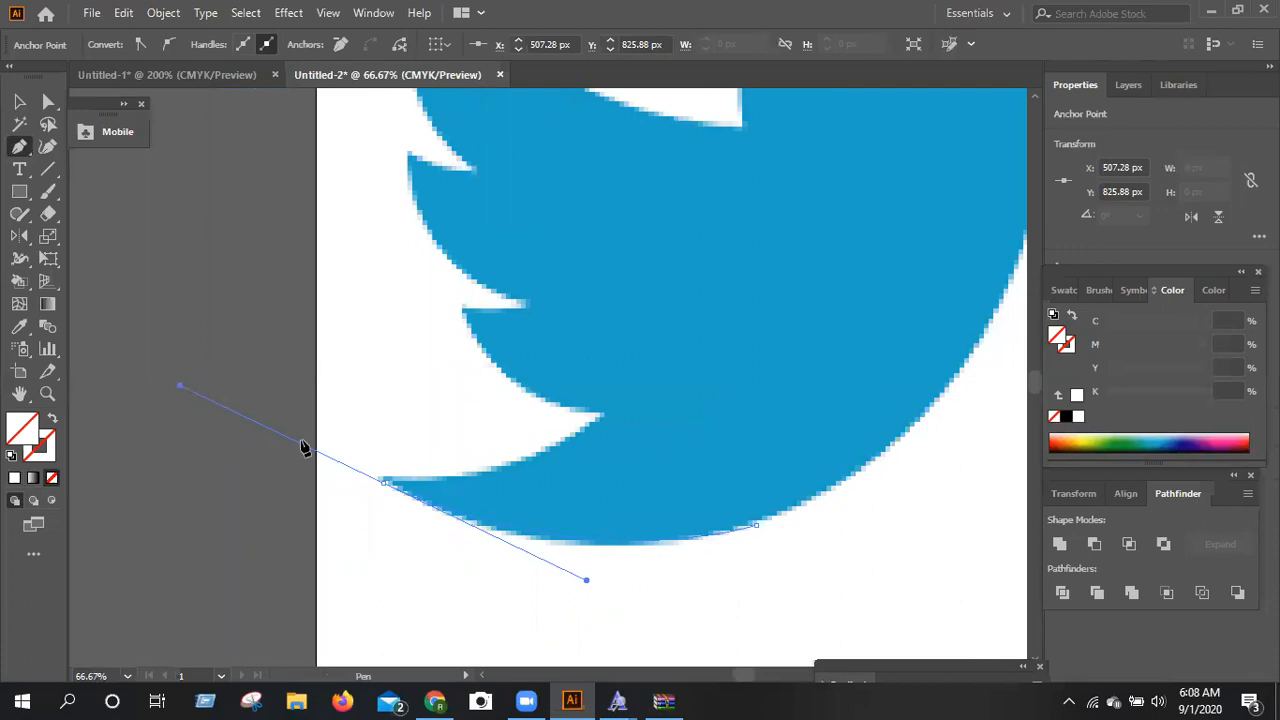
click(384, 481)
Trace the tail's upper edge from its tip to the notch beneath the lowest wing feather.
click(451, 475)
click(501, 467)
click(532, 455)
click(570, 437)
click(600, 415)
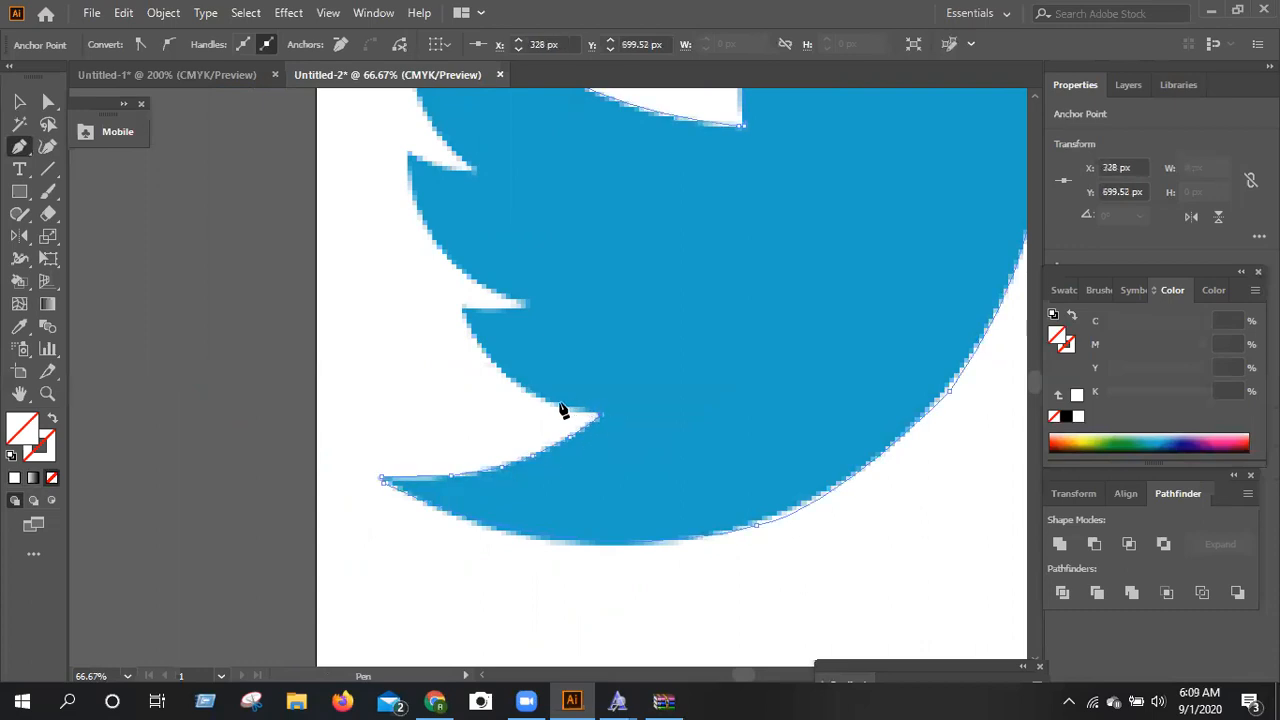
Trace the lowest wing feather's outer edge up to its tip and across to the notch above it.
click(583, 411)
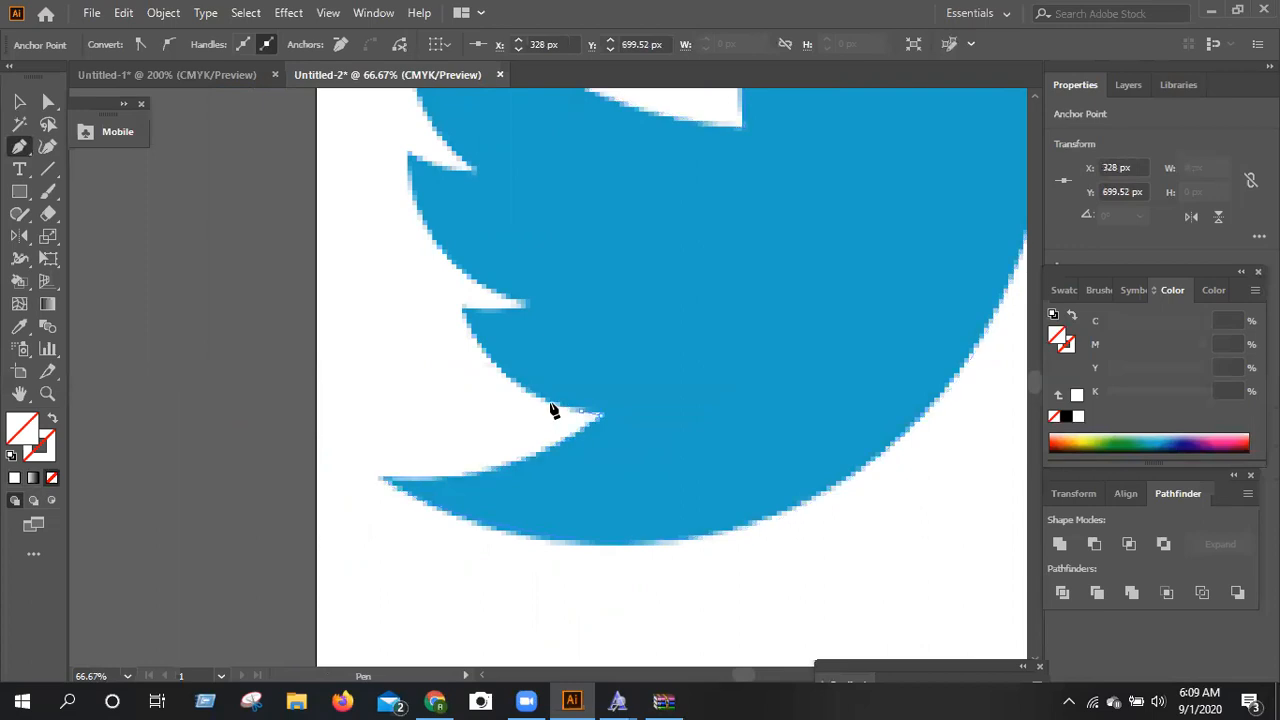
click(517, 384)
click(501, 371)
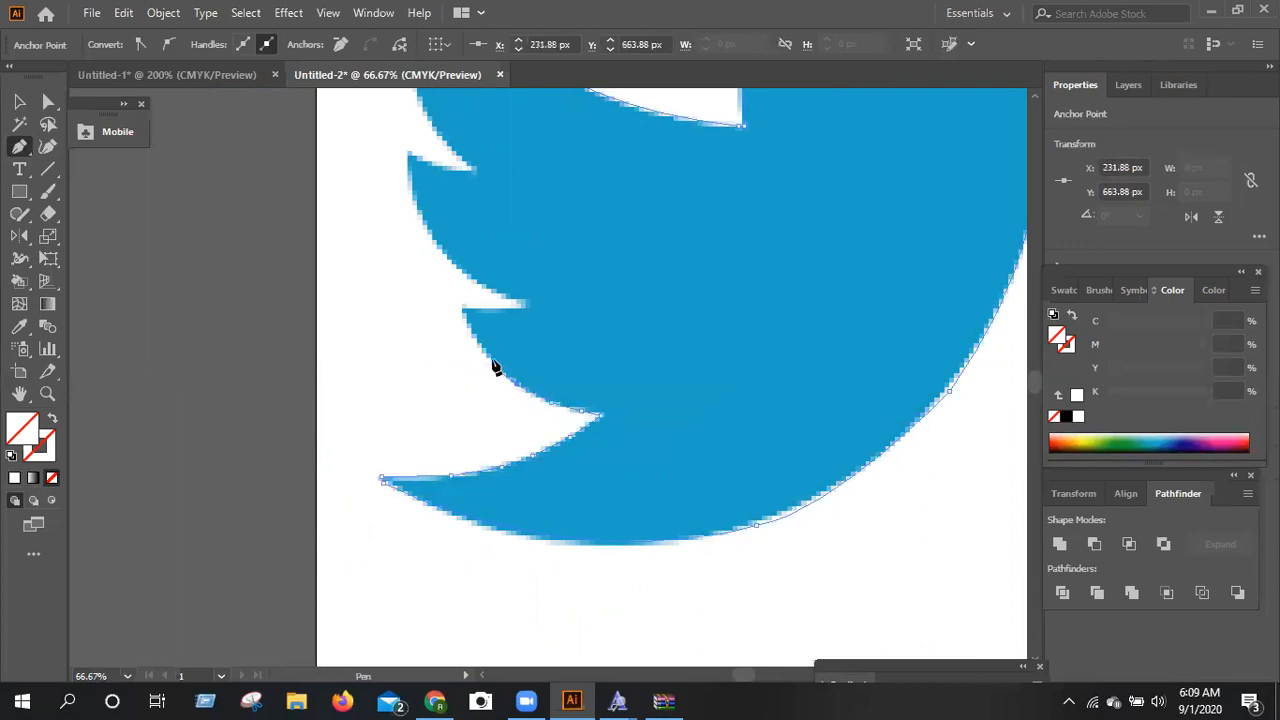
click(467, 318)
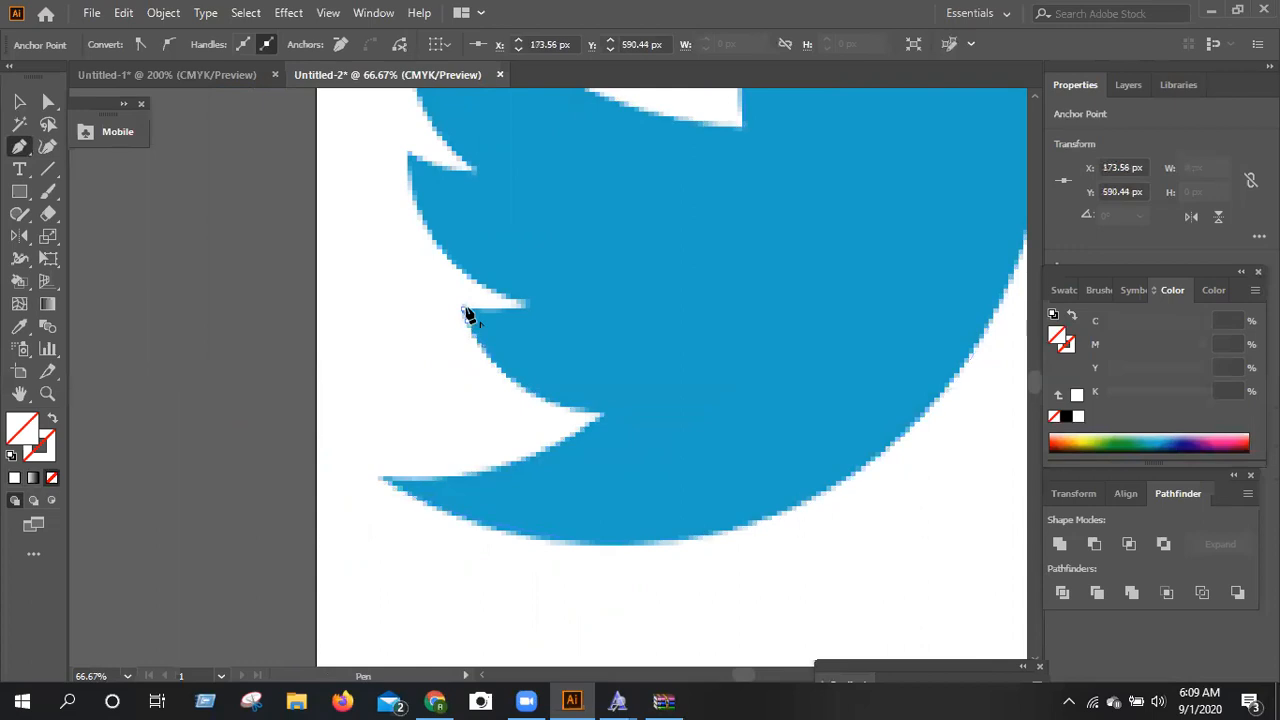
click(526, 306)
Trace the middle wing feather's outer edge up to its tip and across to the notch above it.
click(503, 298)
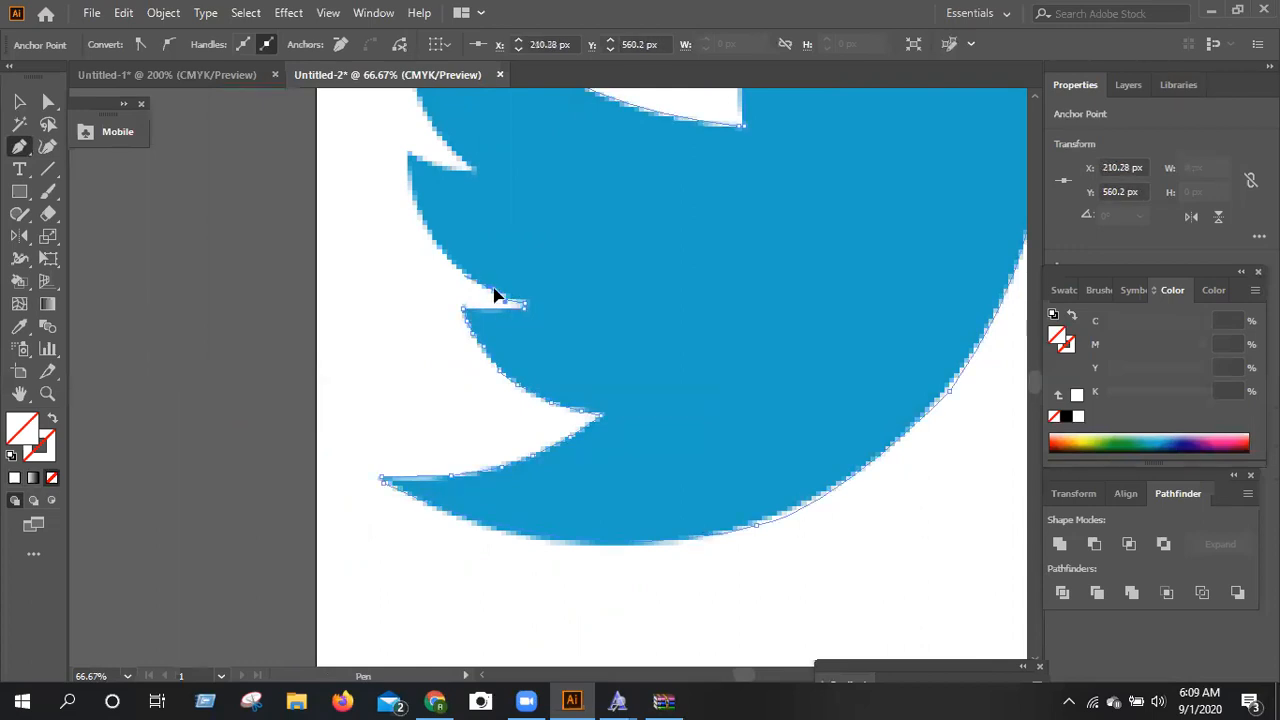
click(461, 270)
click(441, 250)
drag(424, 218, 413, 199)
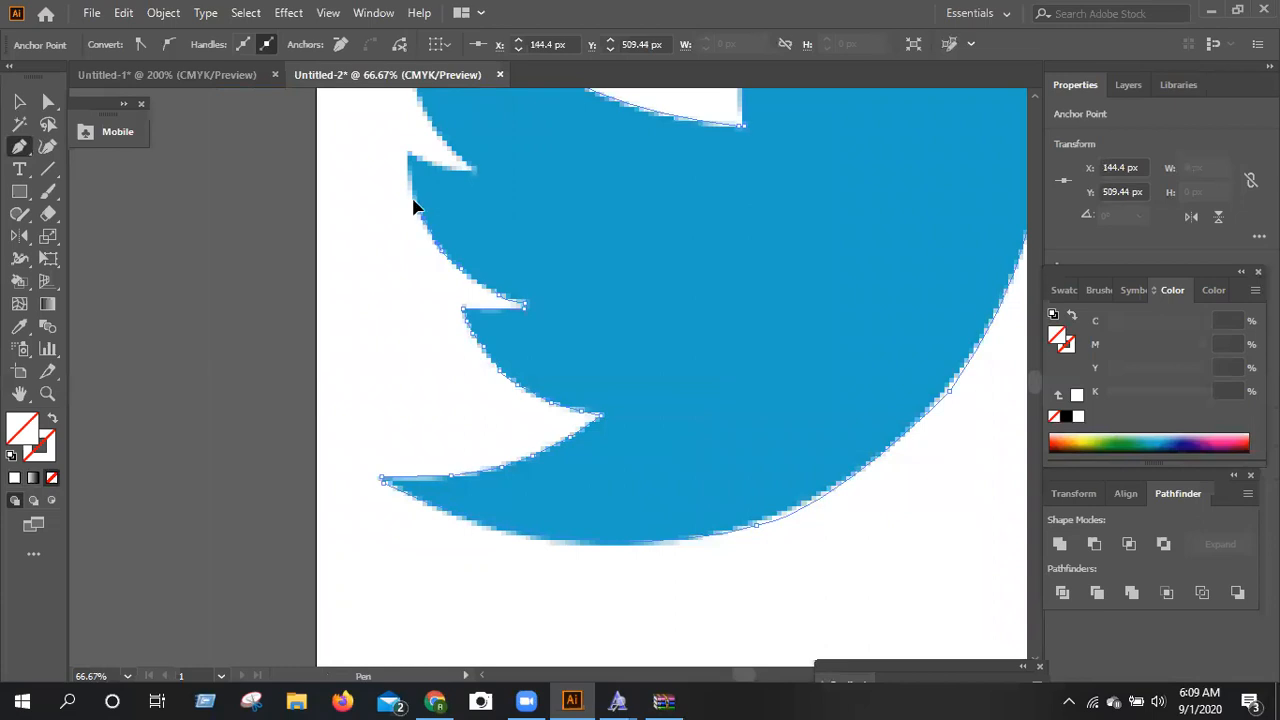
click(408, 157)
click(405, 150)
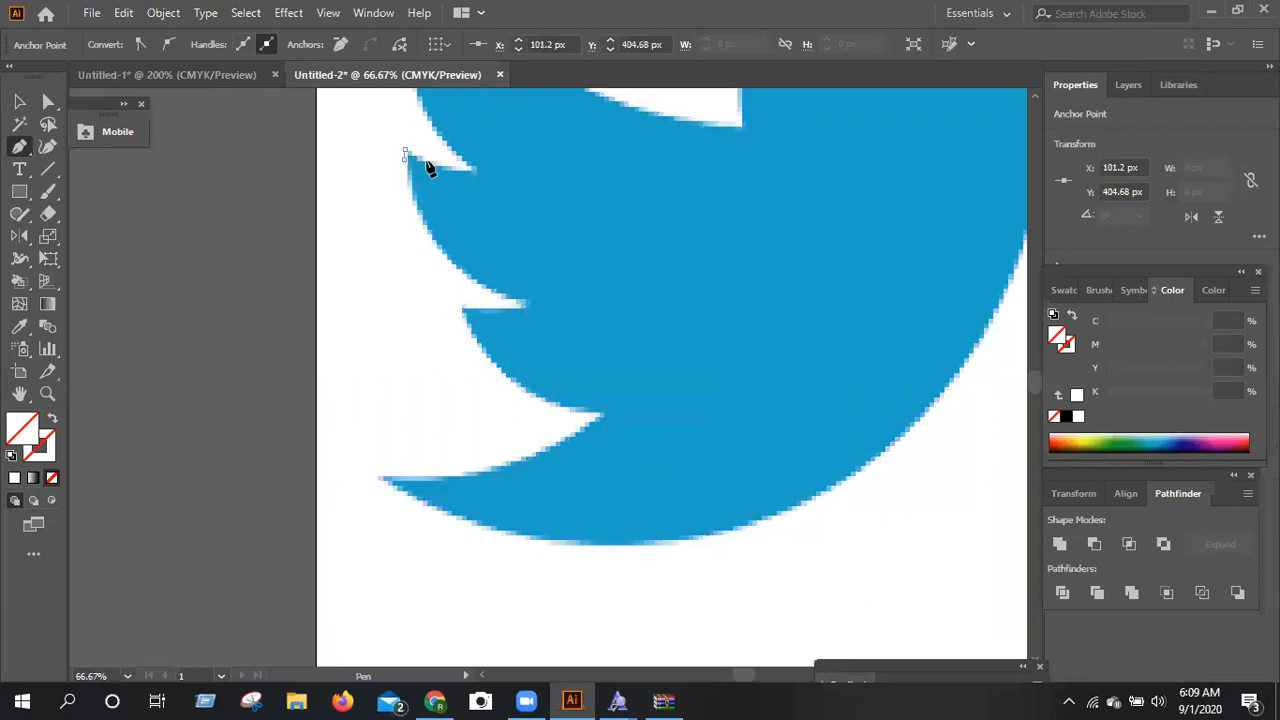
click(447, 166)
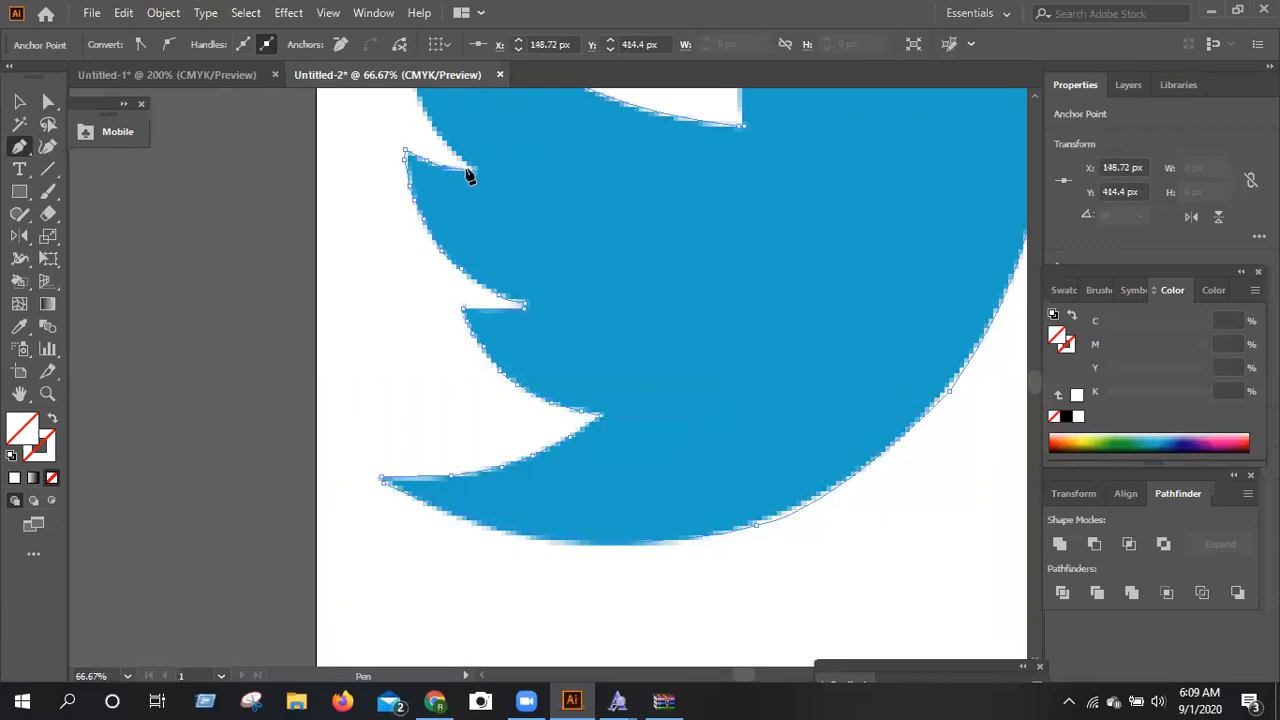
Trace the uppermost wing feather's outer edge up to the wing tip, closing the bird's outline.
scroll(478, 176, up, 5)
click(437, 337)
click(426, 309)
click(413, 281)
click(409, 232)
click(430, 172)
Fill the traced bird with the logo's blue using the Eyedropper and move it off the artboard beside the original image.
scroll(664, 310, down, 2)
click(19, 327)
click(602, 381)
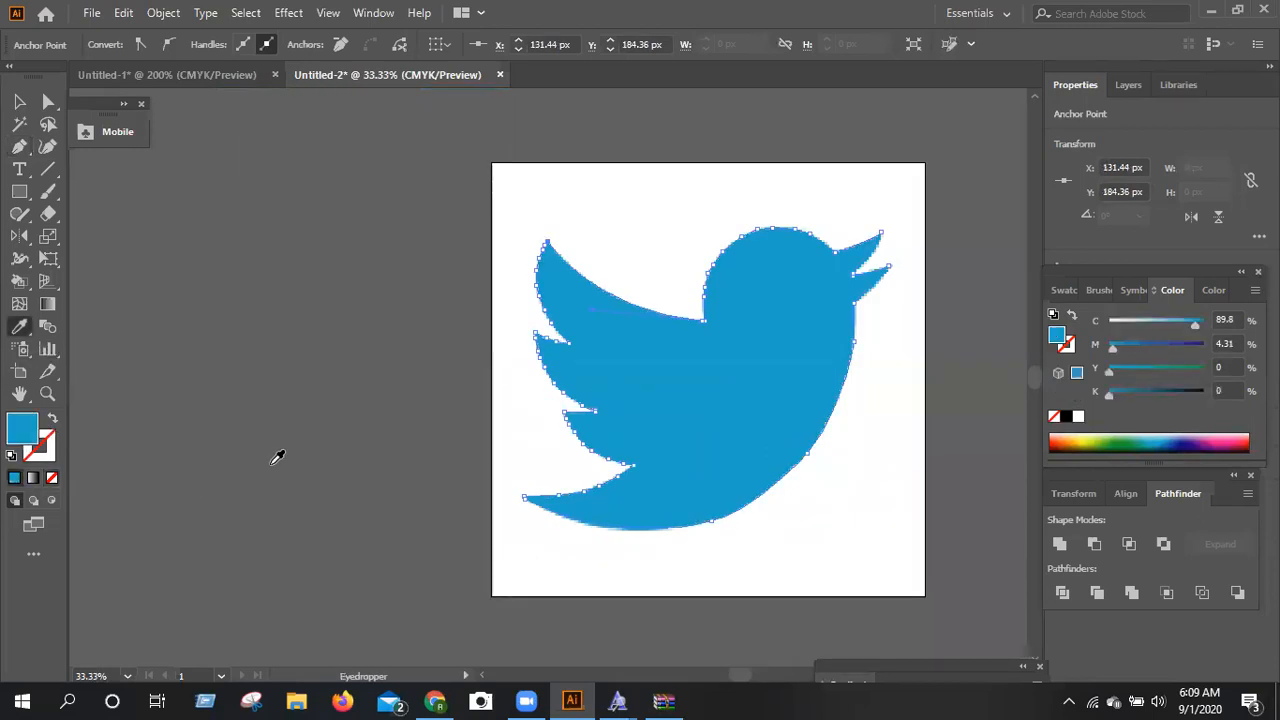
click(18, 104)
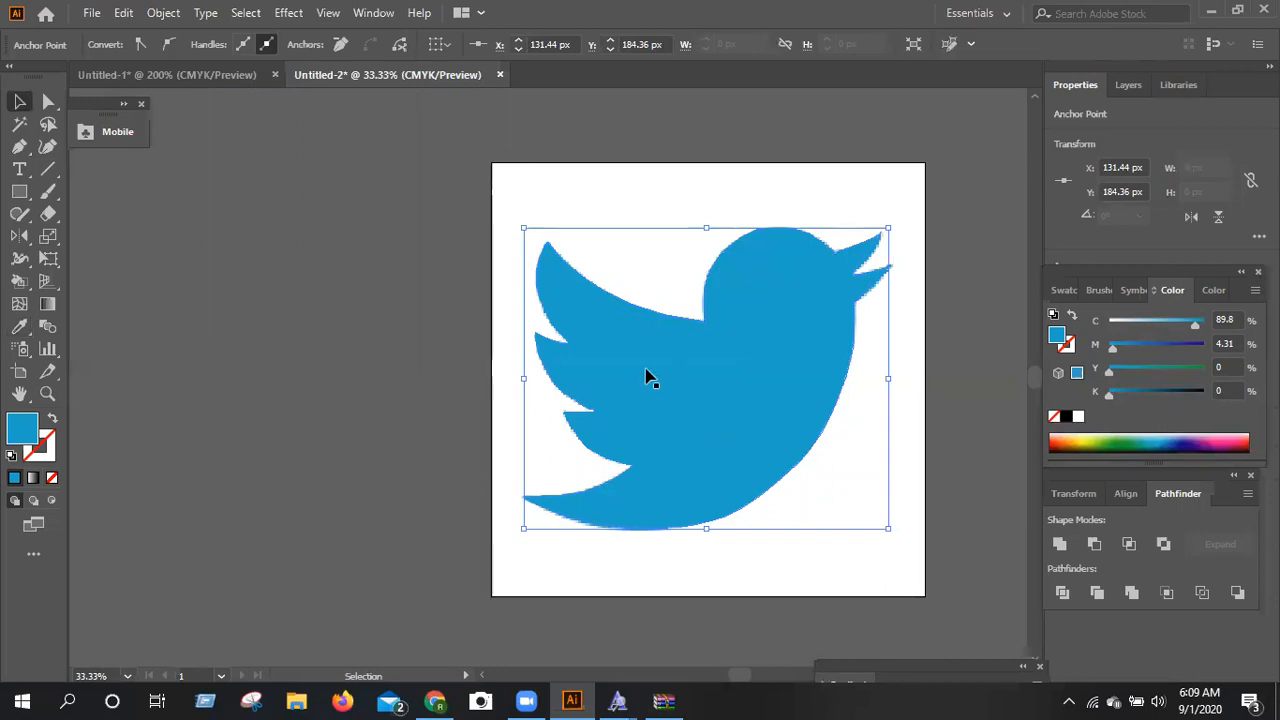
drag(660, 363, 289, 355)
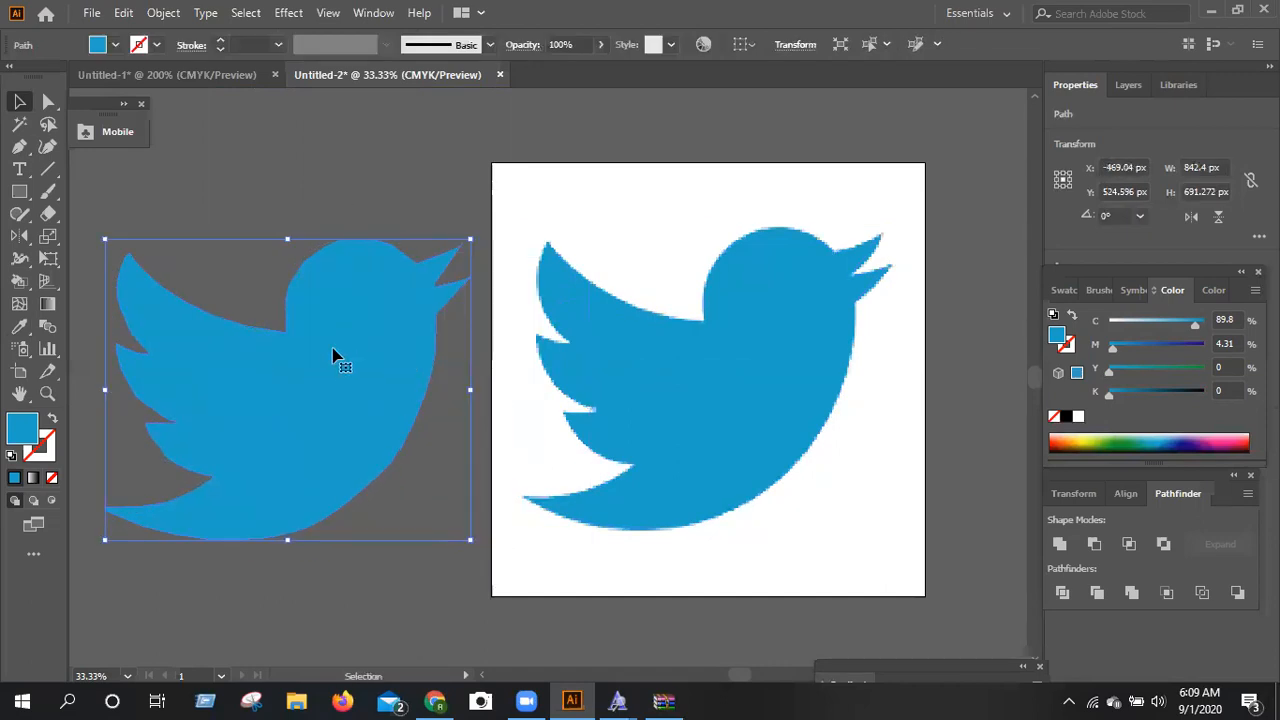
Deselect the traced bird and close the collapsed floating panel at the canvas edge.
scroll(405, 455, down, 2)
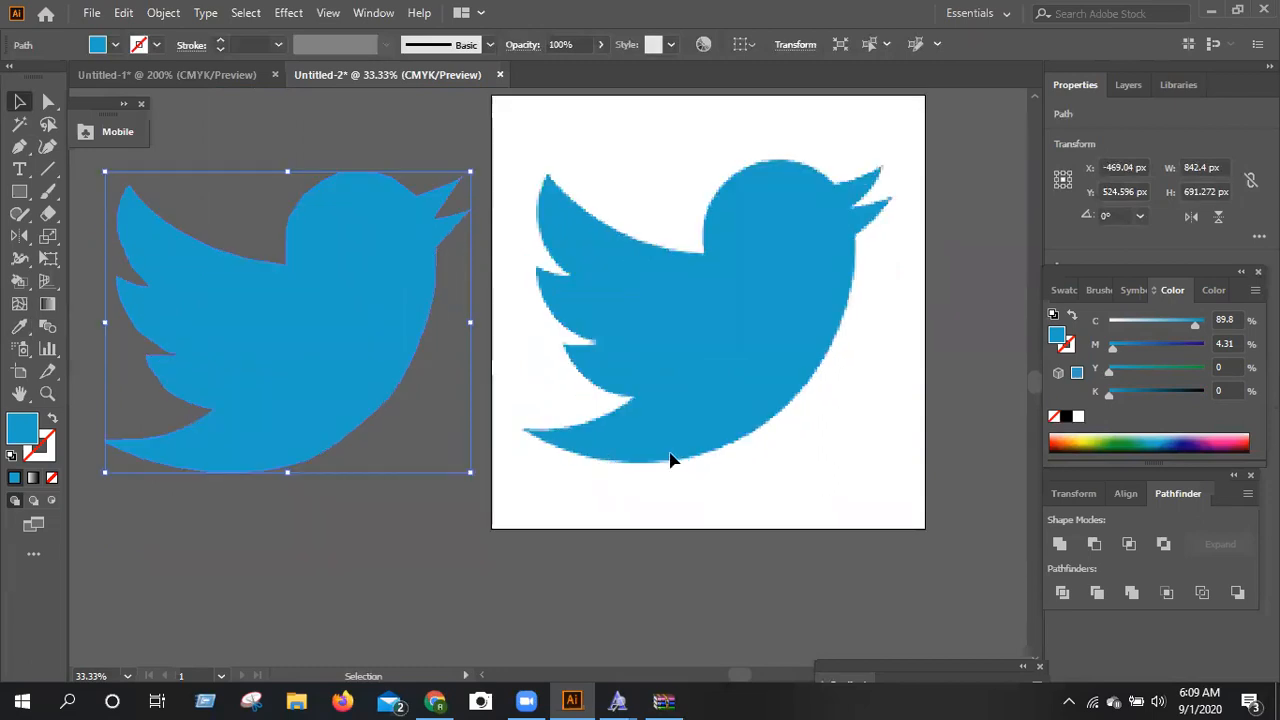
click(760, 600)
scroll(767, 598, up, 1)
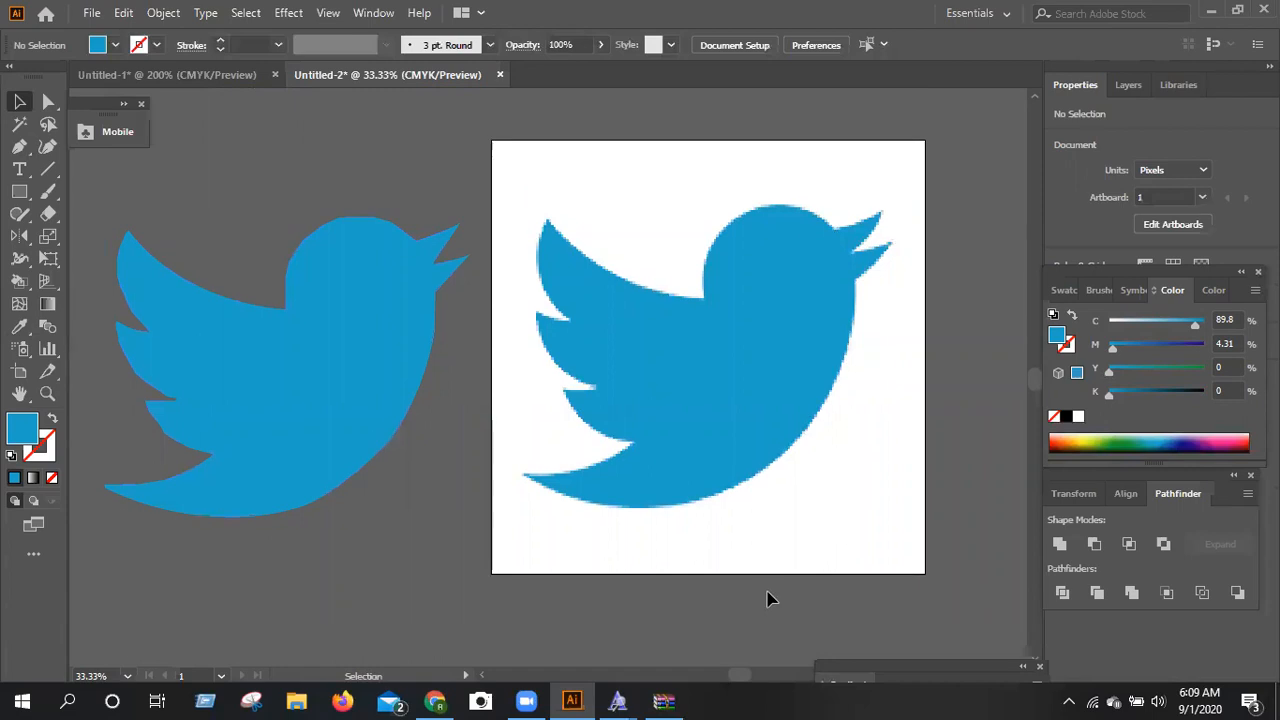
key(ctrl+plus)
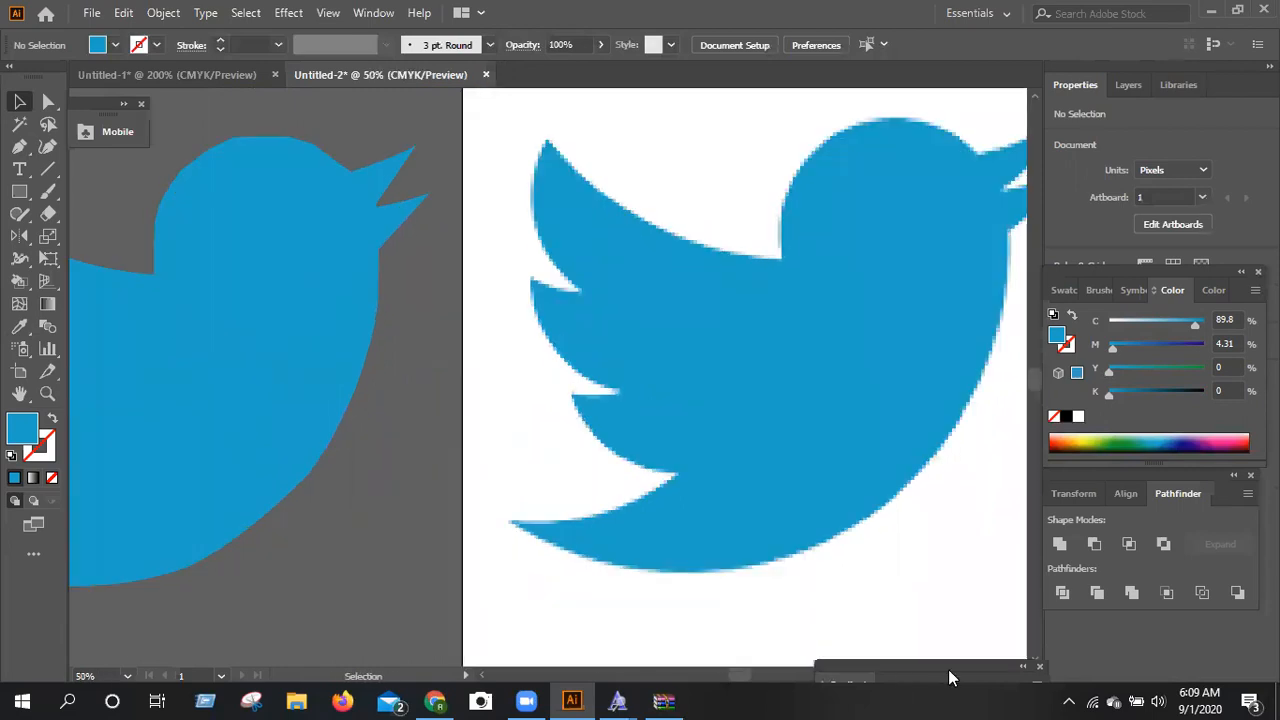
click(1040, 667)
click(1018, 677)
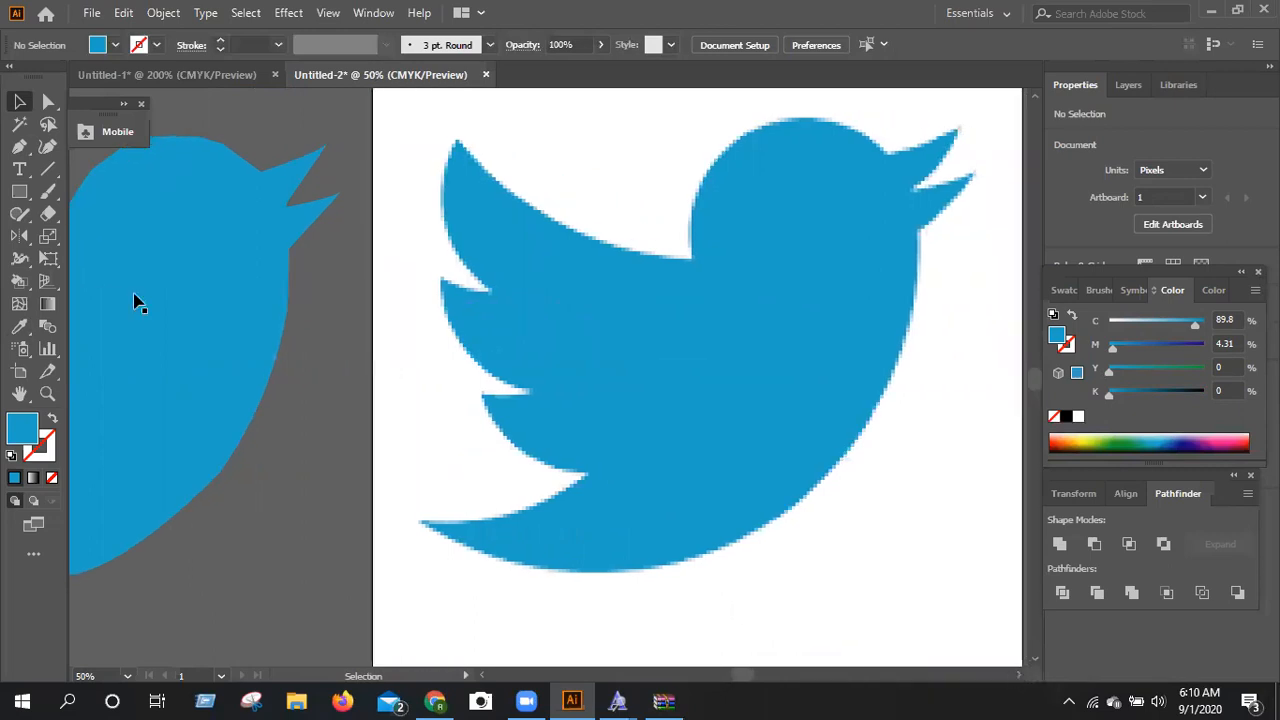
scroll(110, 270, up, 2)
key(p)
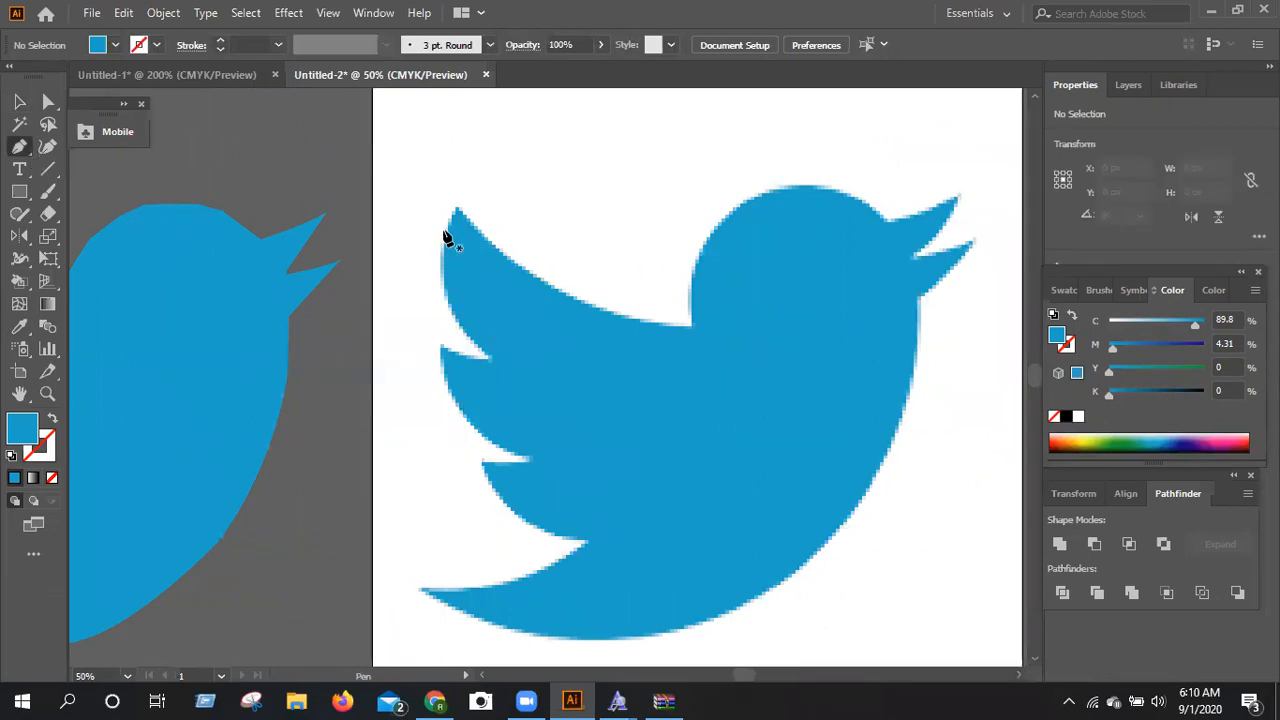
click(456, 207)
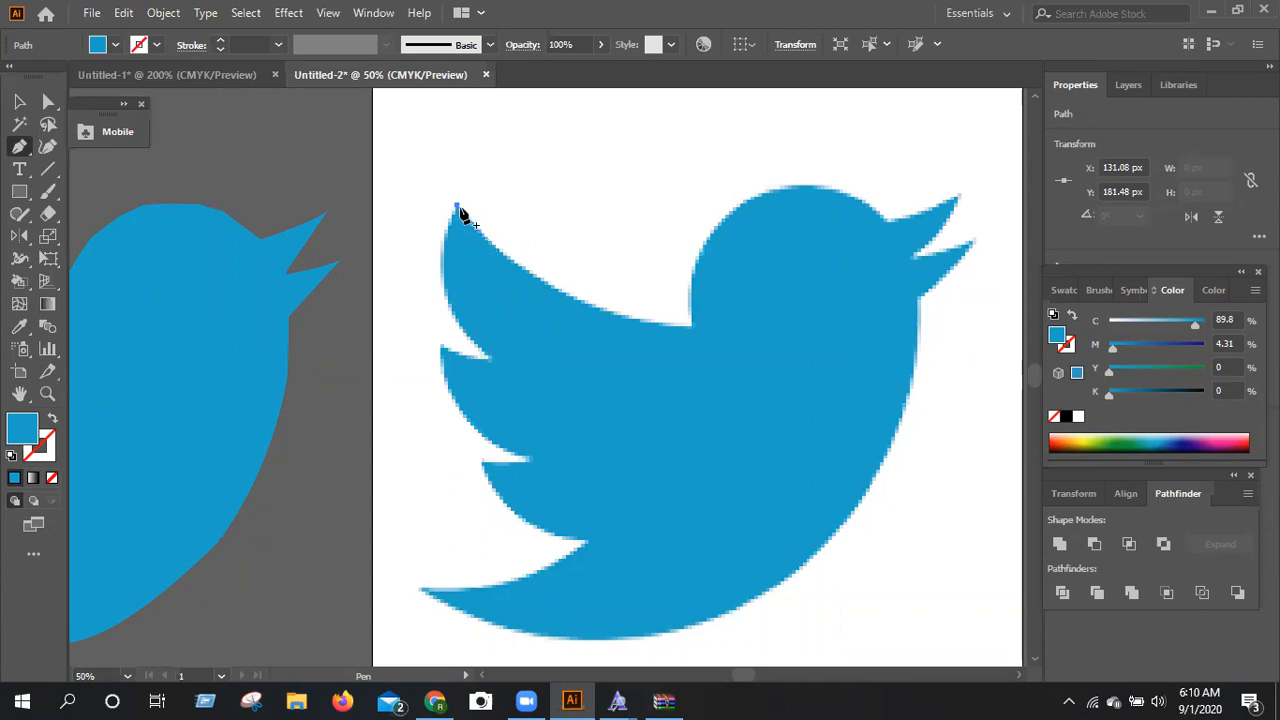
click(459, 209)
click(460, 210)
click(511, 262)
click(519, 270)
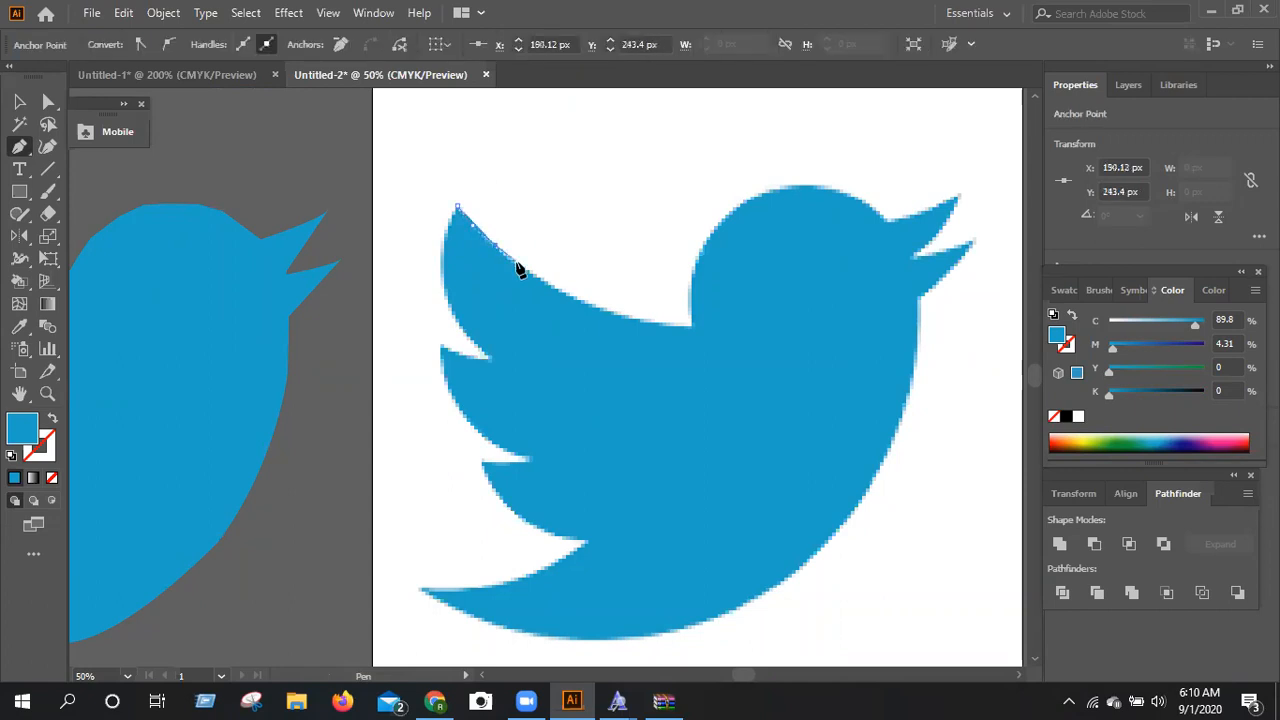
click(569, 303)
drag(581, 302, 633, 318)
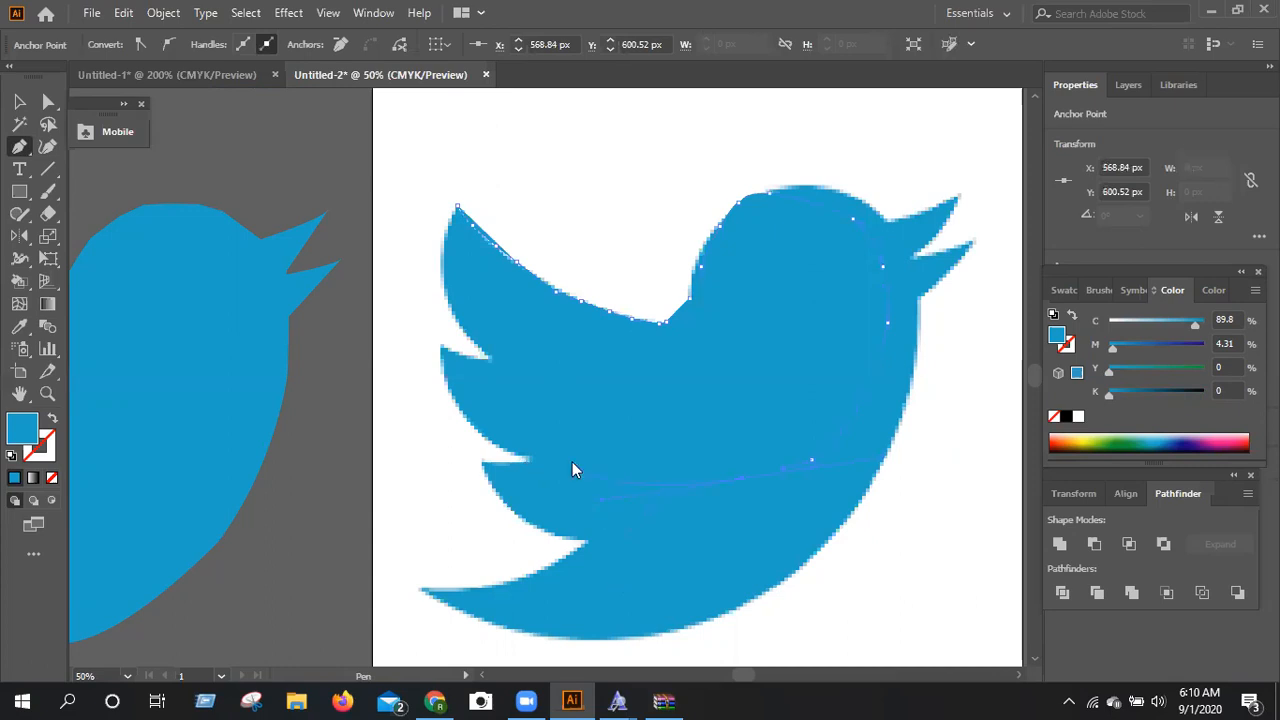
click(12, 101)
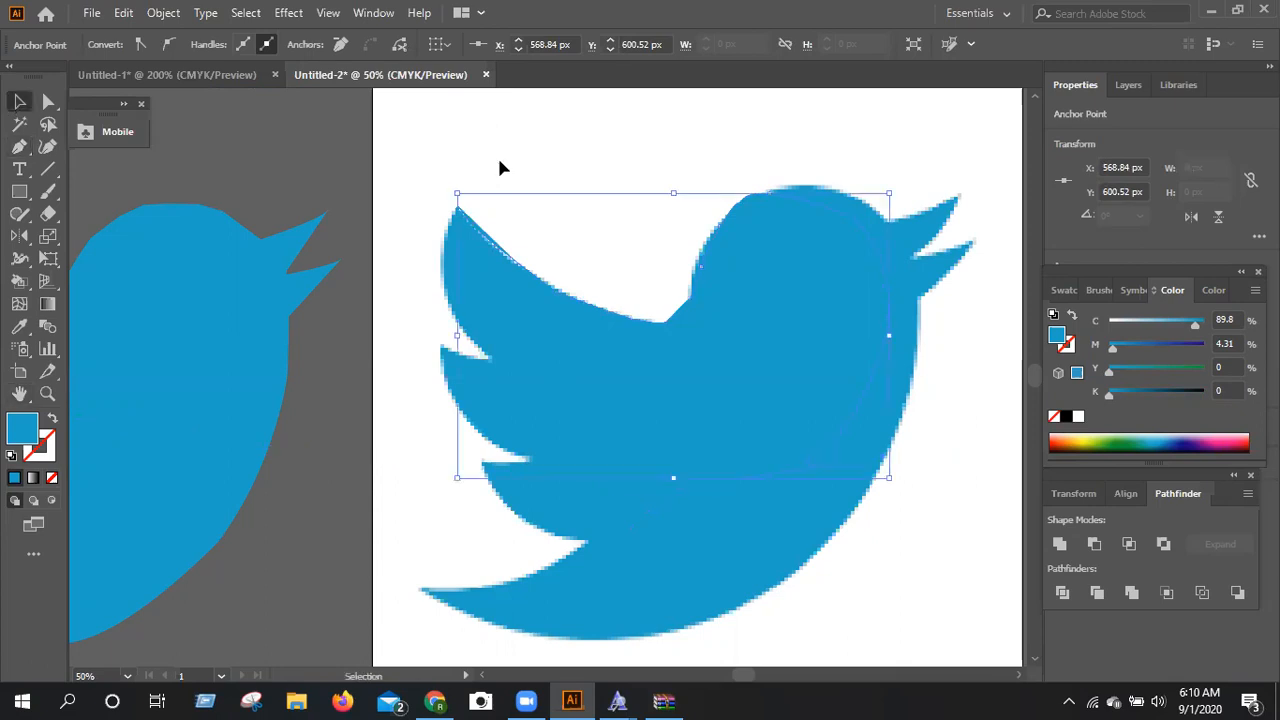
click(792, 608)
click(643, 530)
click(643, 530)
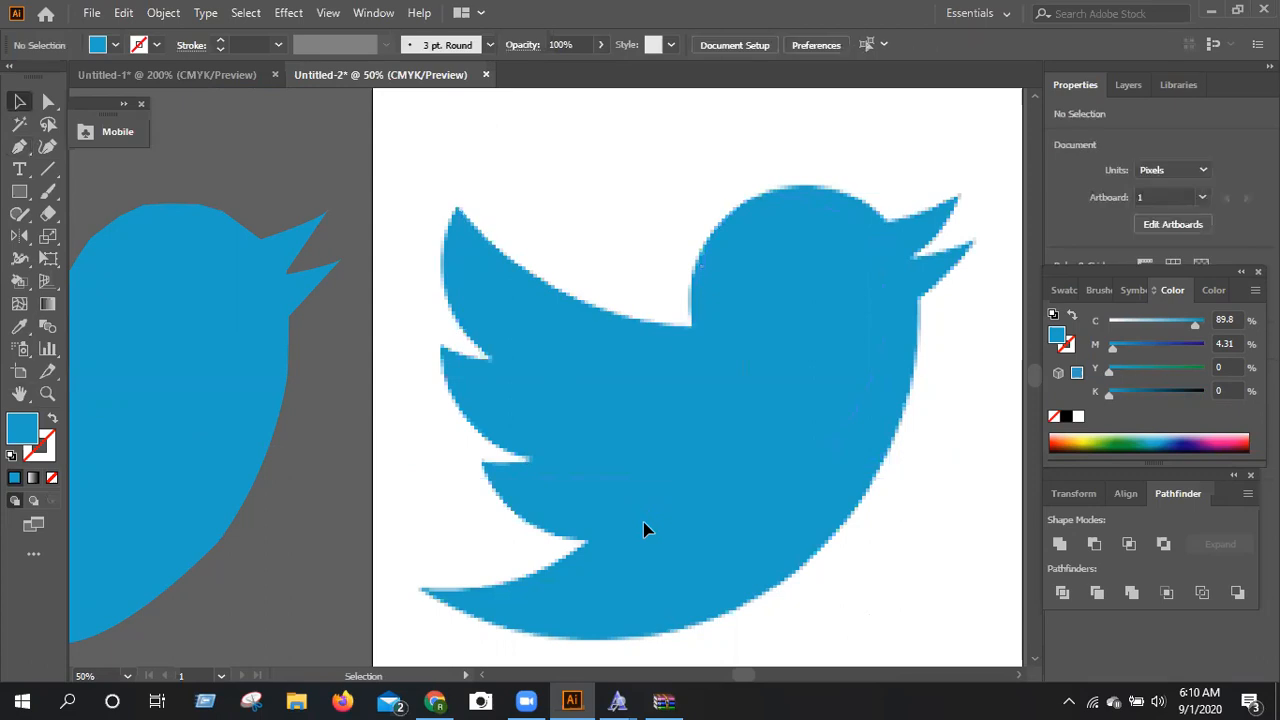
Lay the traced bird over the original logo image to compare them, and return it to the area outside the artboard.
click(217, 423)
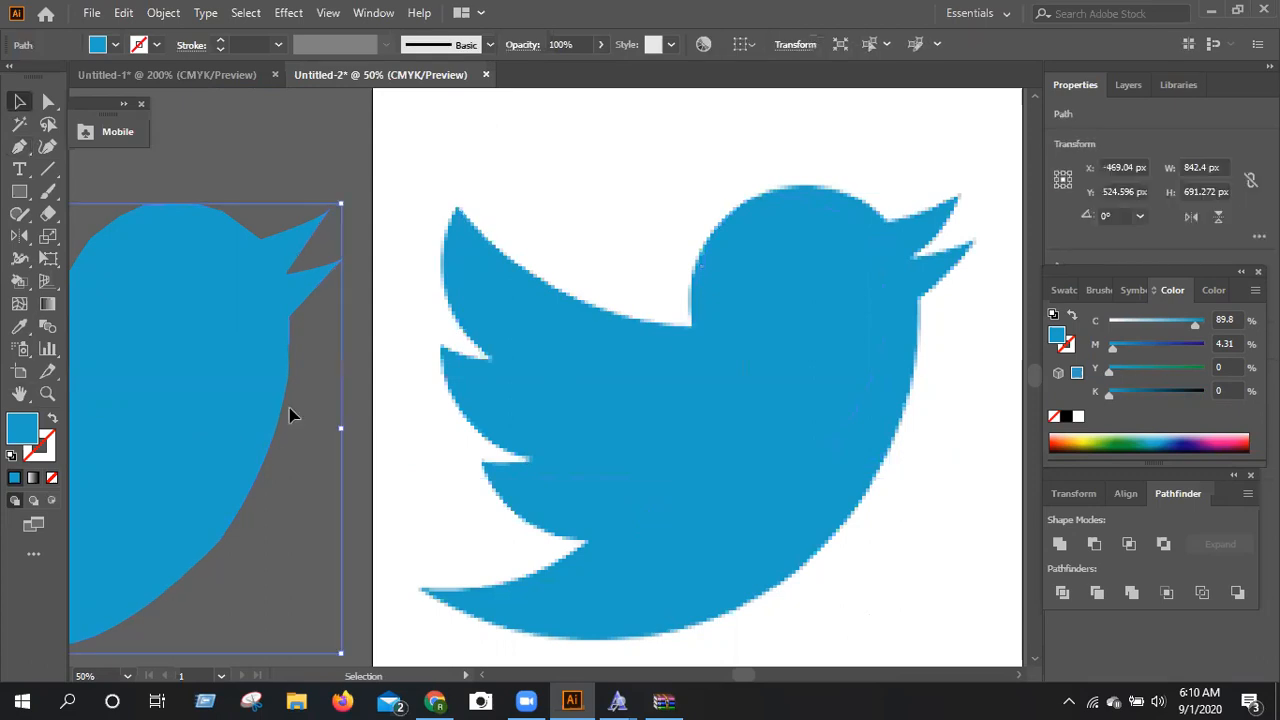
drag(812, 378, 808, 390)
scroll(808, 390, down, 1)
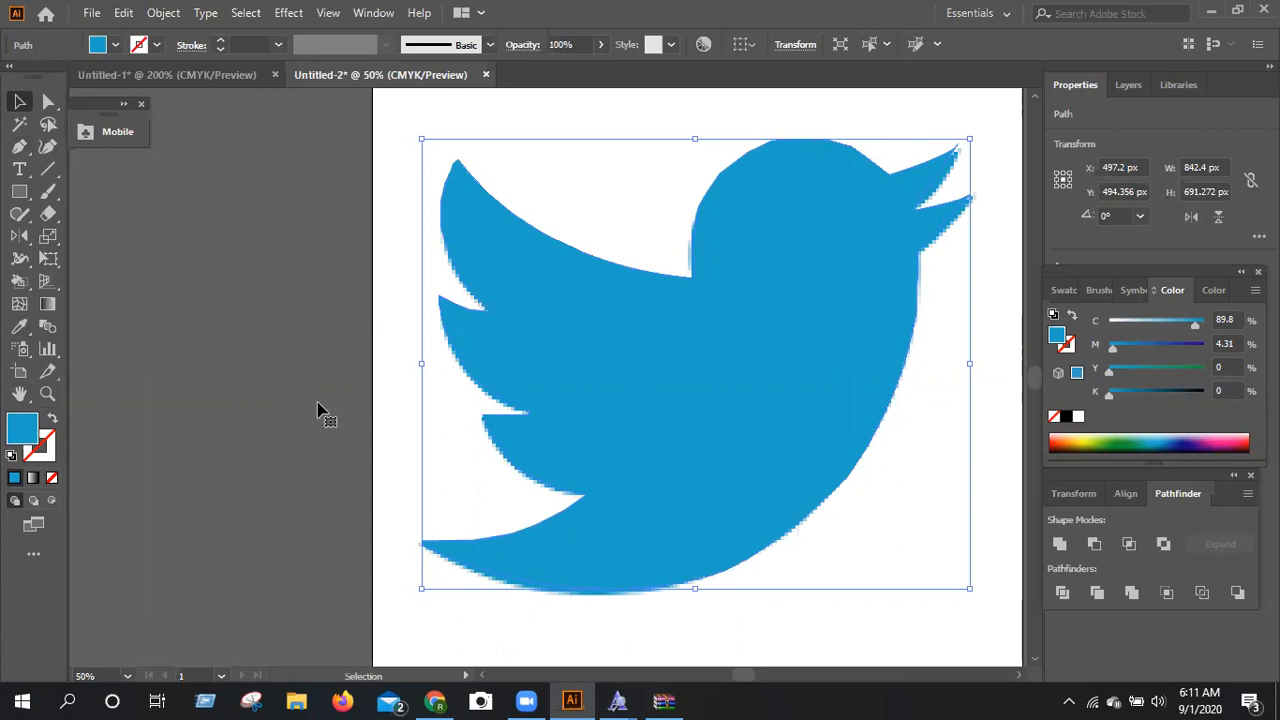
drag(318, 410, 183, 447)
click(668, 199)
click(216, 399)
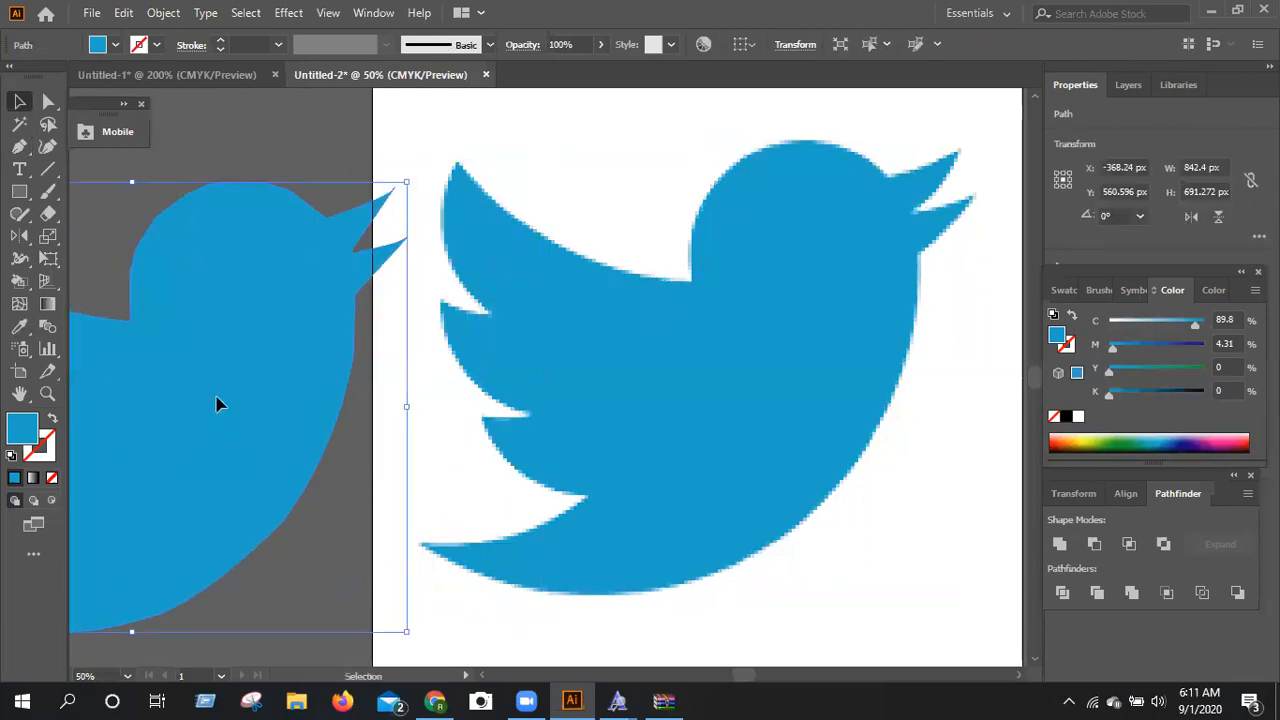
key(ctrl+z)
Delete the embedded bird image and move the traced bird onto the empty artboard.
click(569, 396)
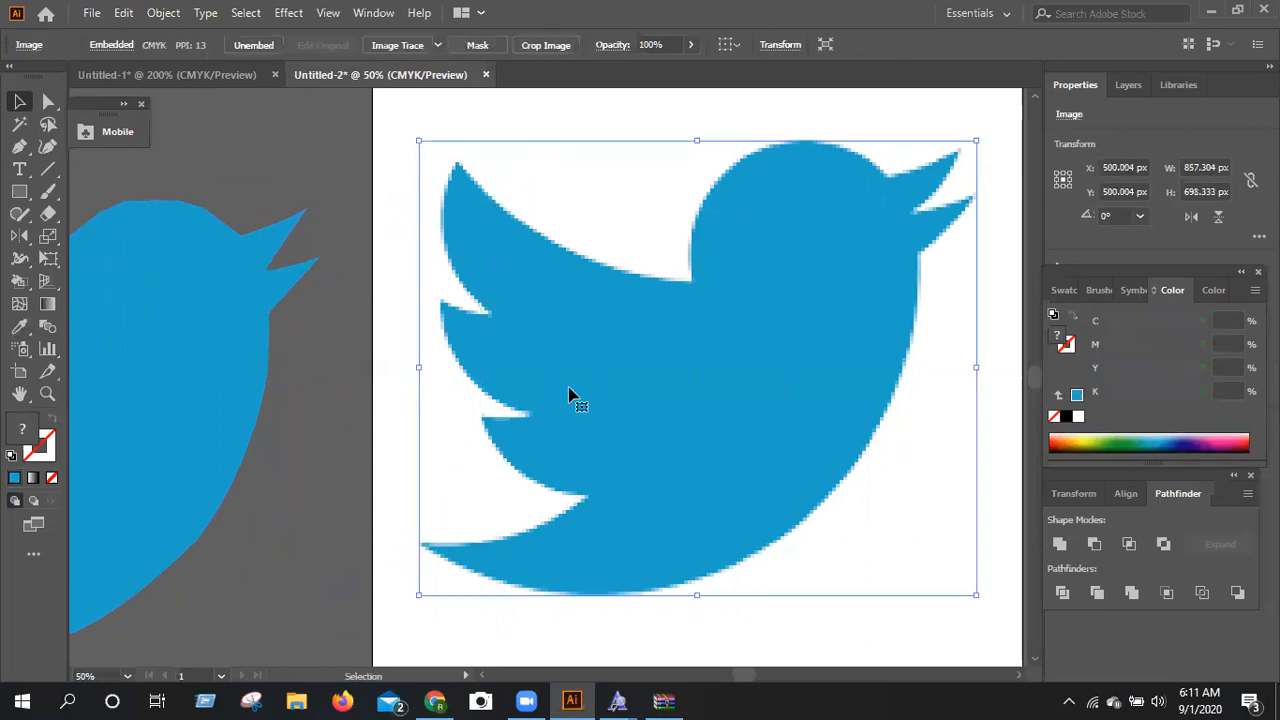
key(Delete)
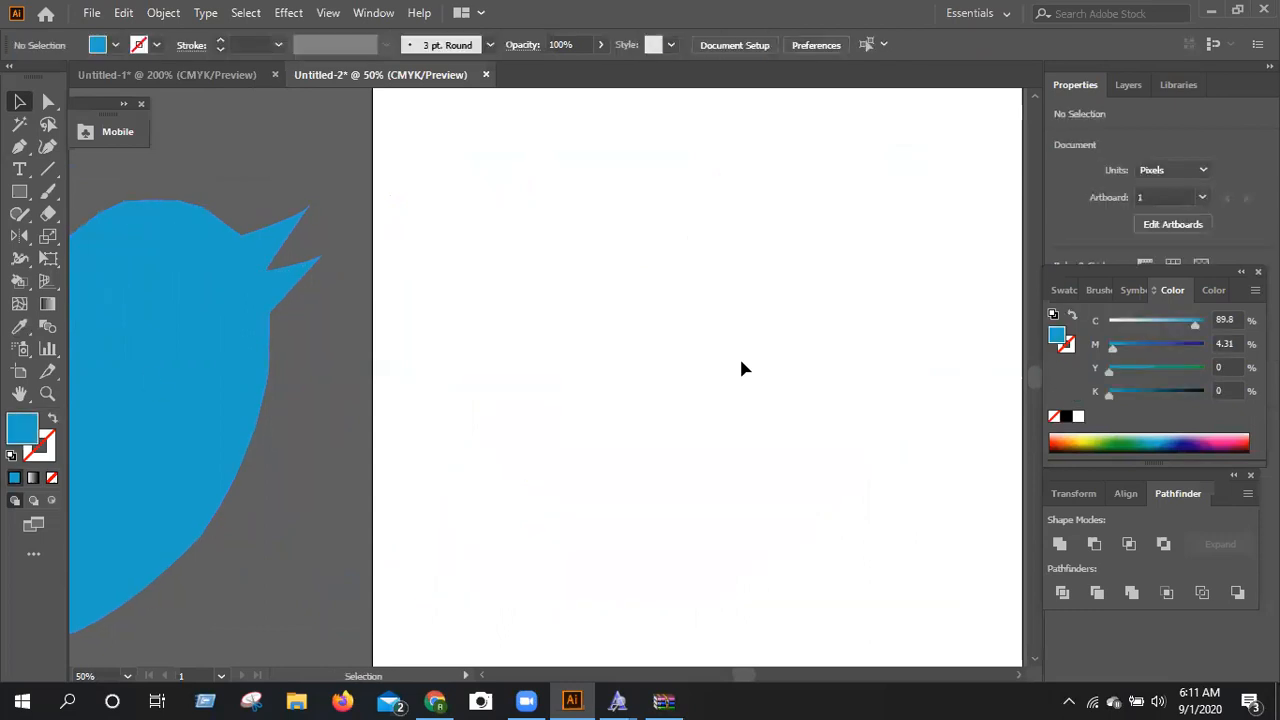
drag(216, 445, 803, 437)
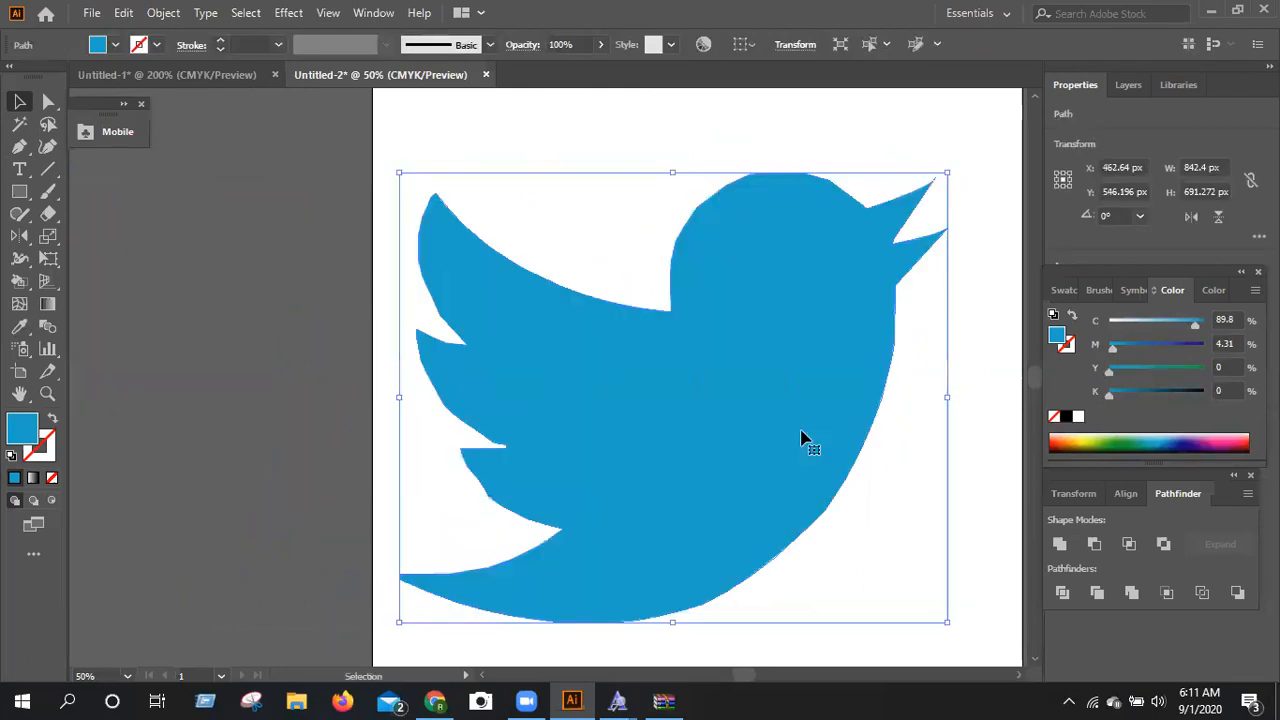
Scale the traced bird proportionally about its center to about 552 px wide and 453 px high, and deselect it.
drag(857, 316, 888, 461)
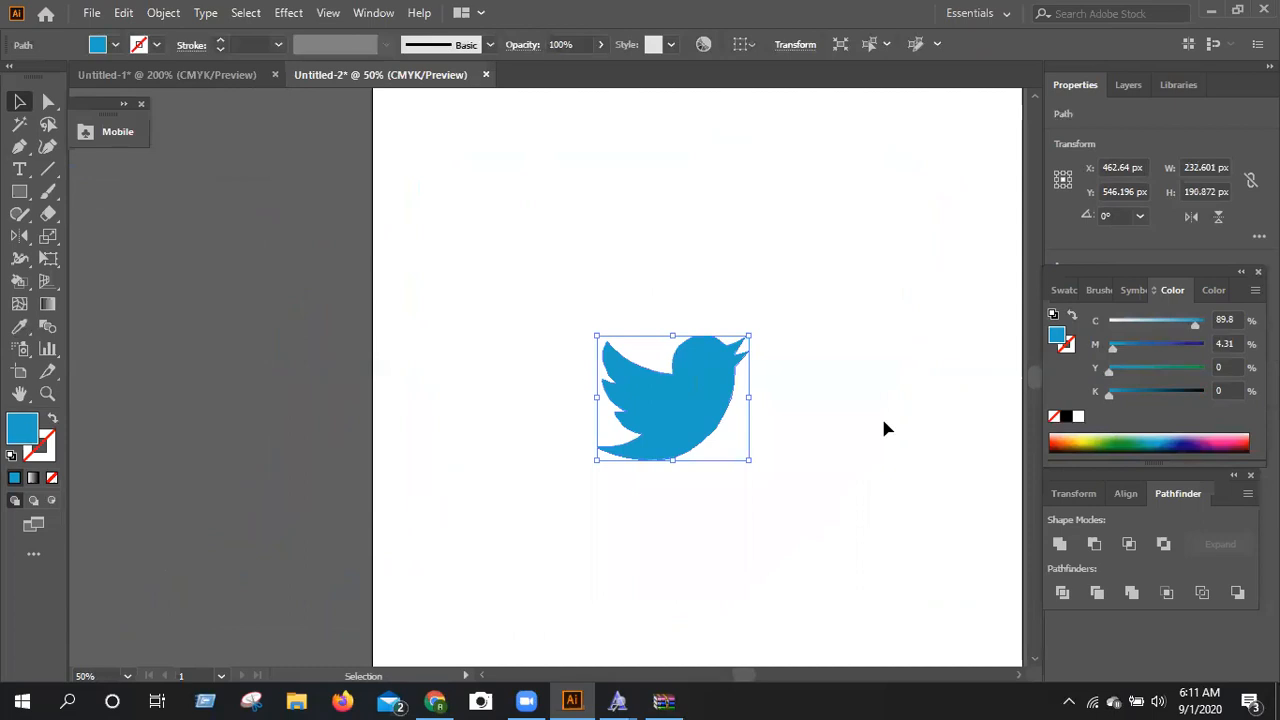
scroll(884, 428, down, 2)
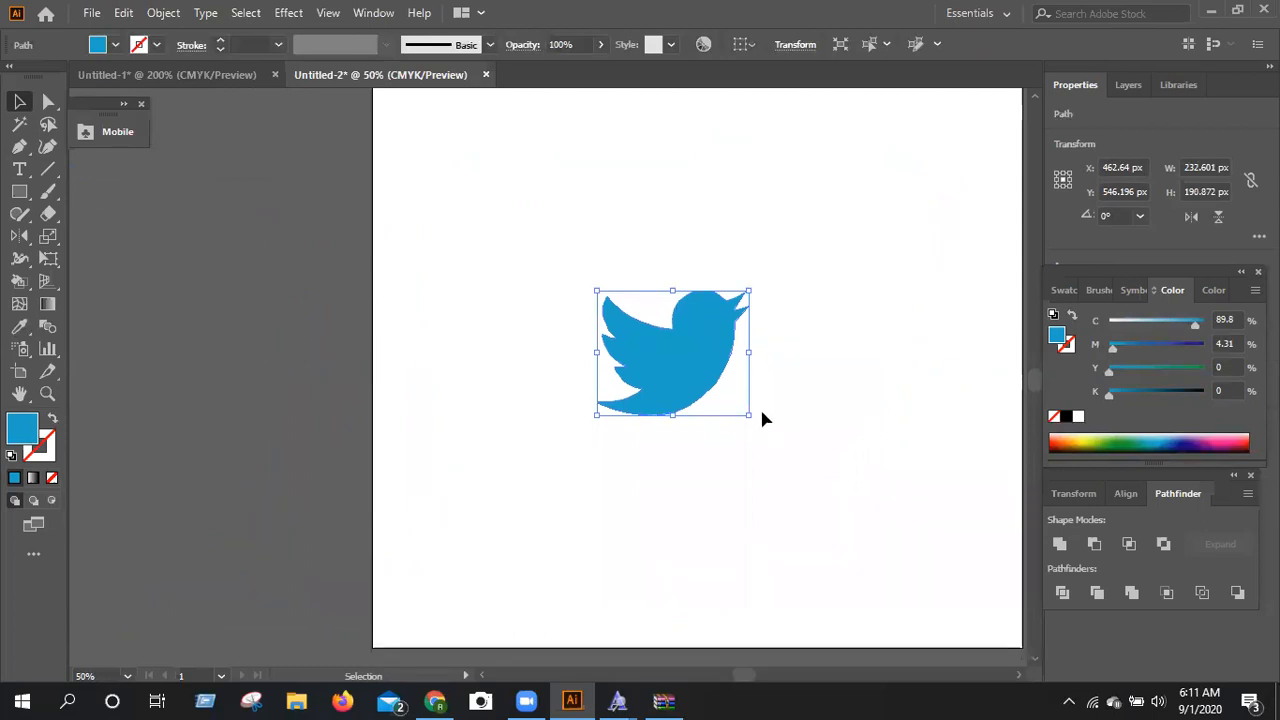
drag(749, 289, 806, 184)
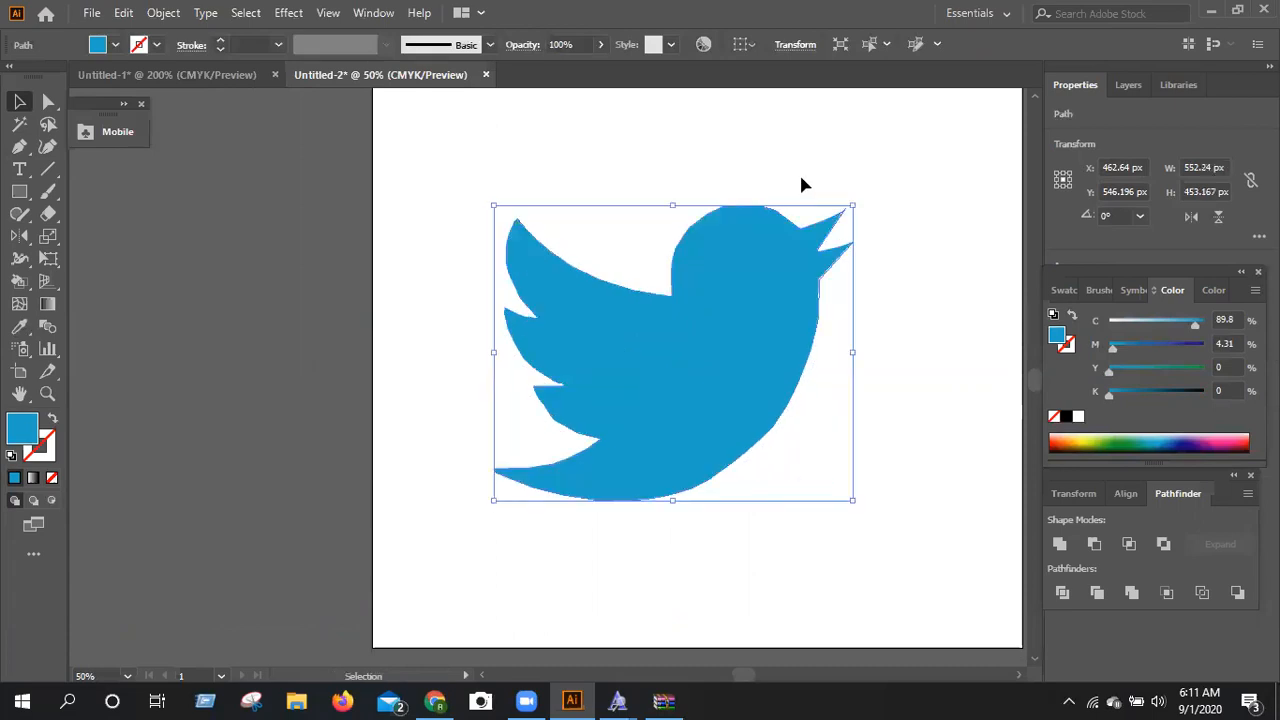
click(805, 185)
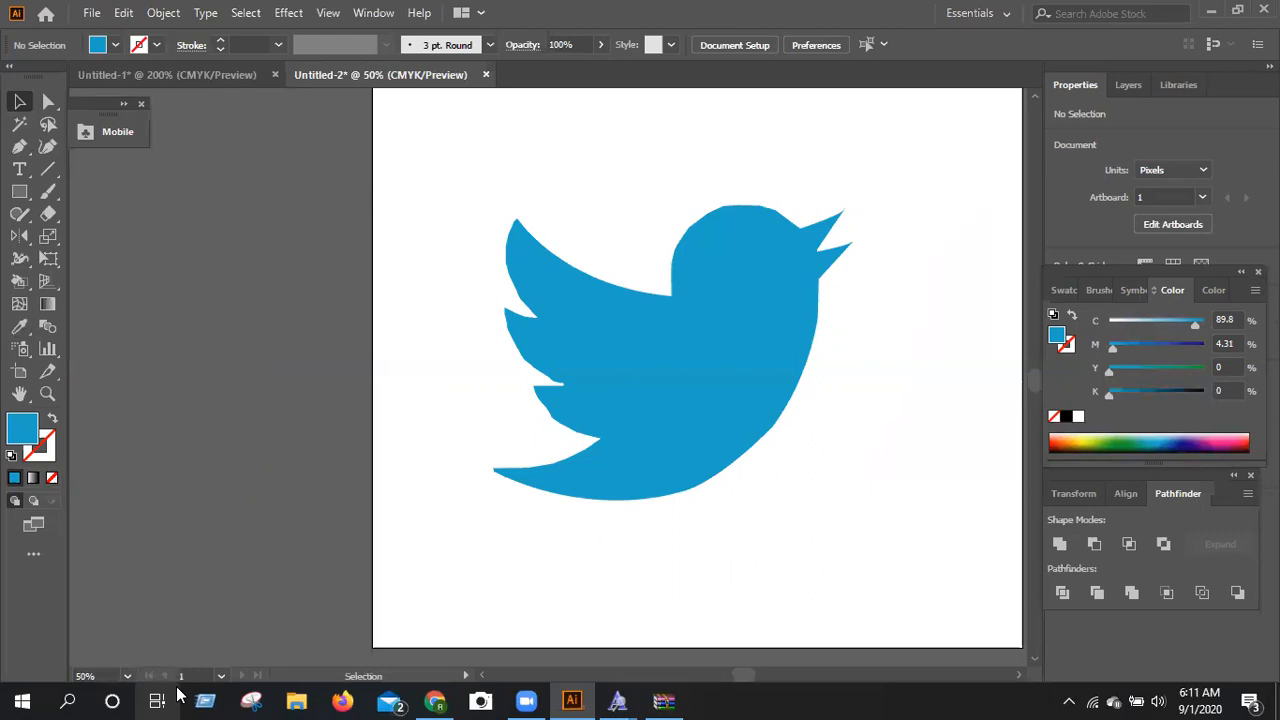
key(ctrl+plus)
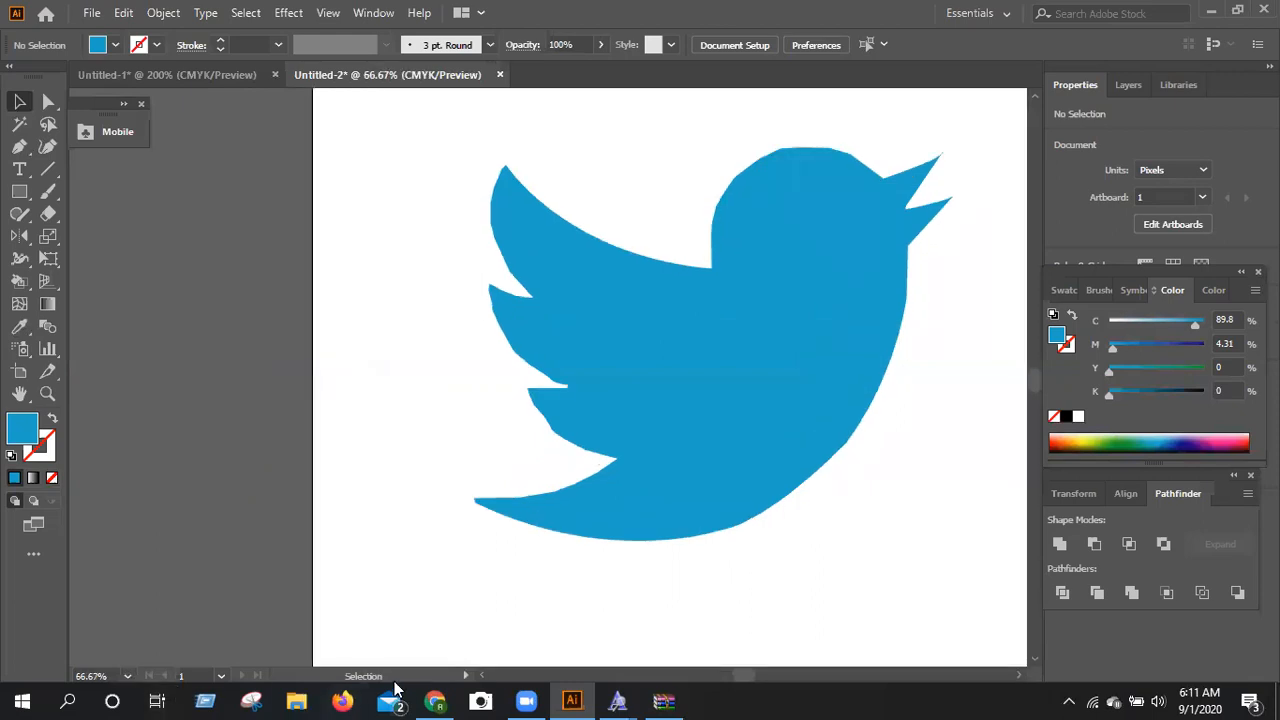
key(ctrl)
key(ctrl+minus)
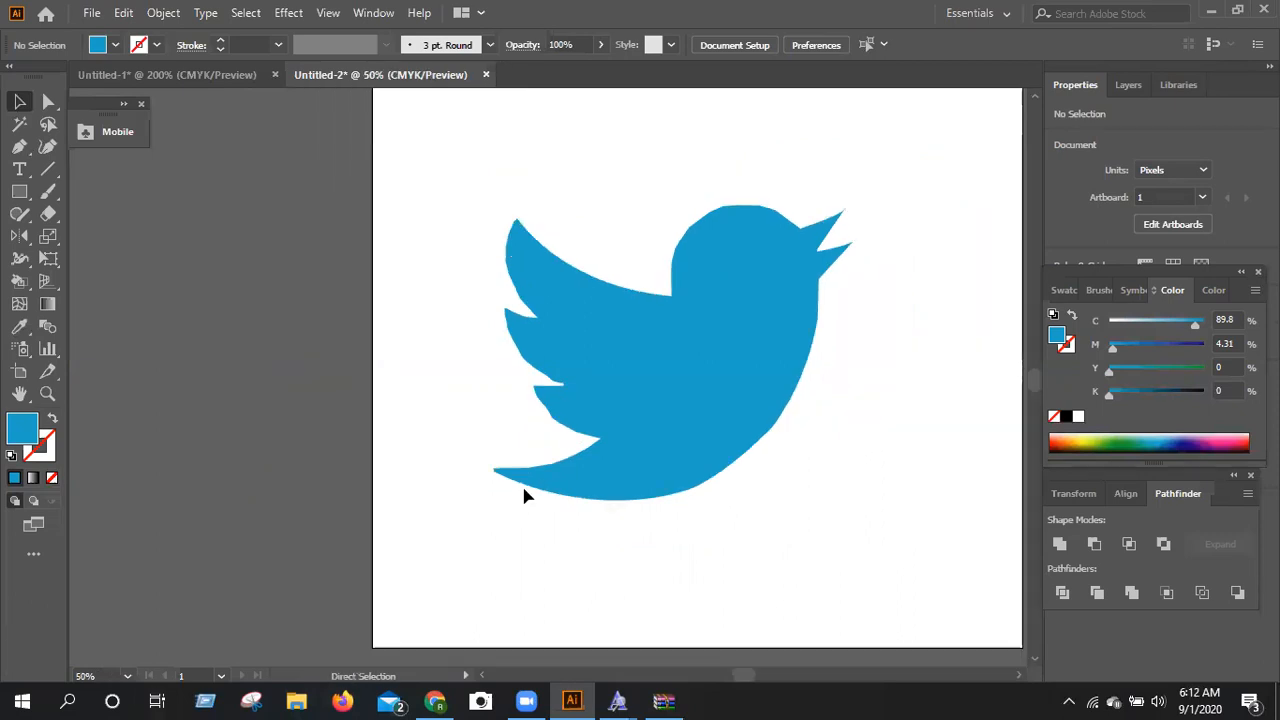
key(ctrl+minus)
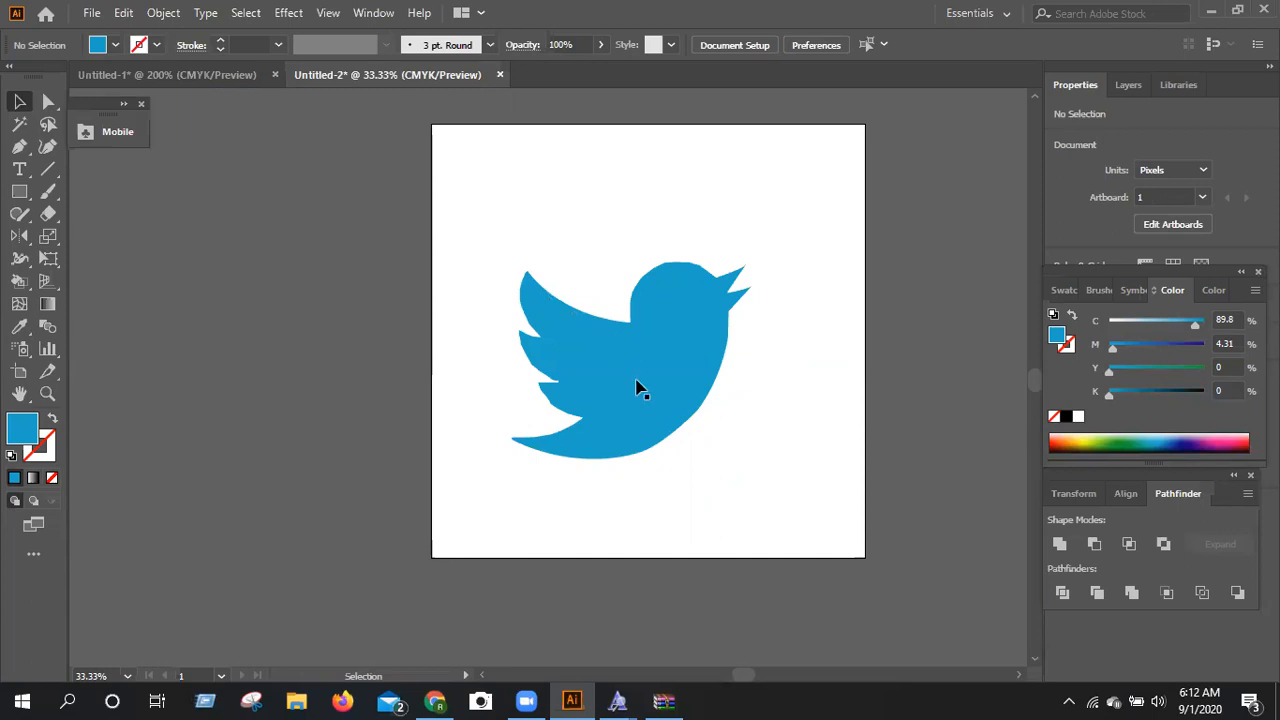
scroll(700, 477, up, 2)
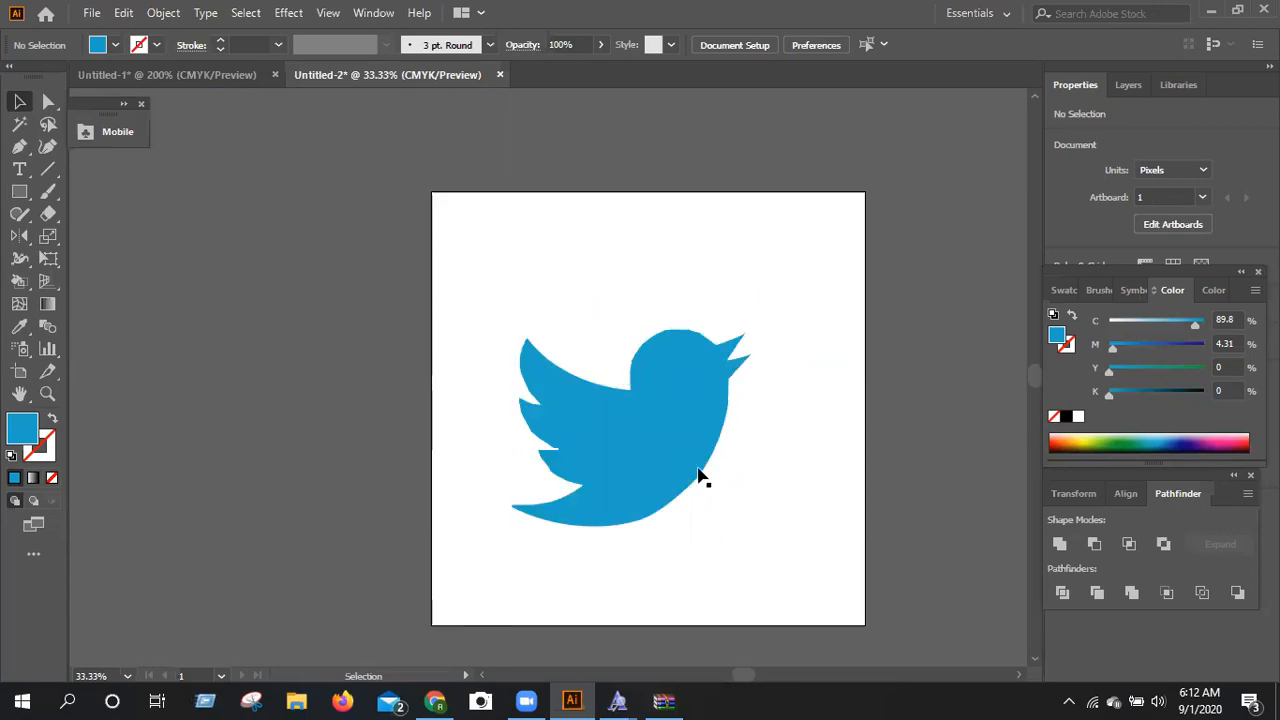